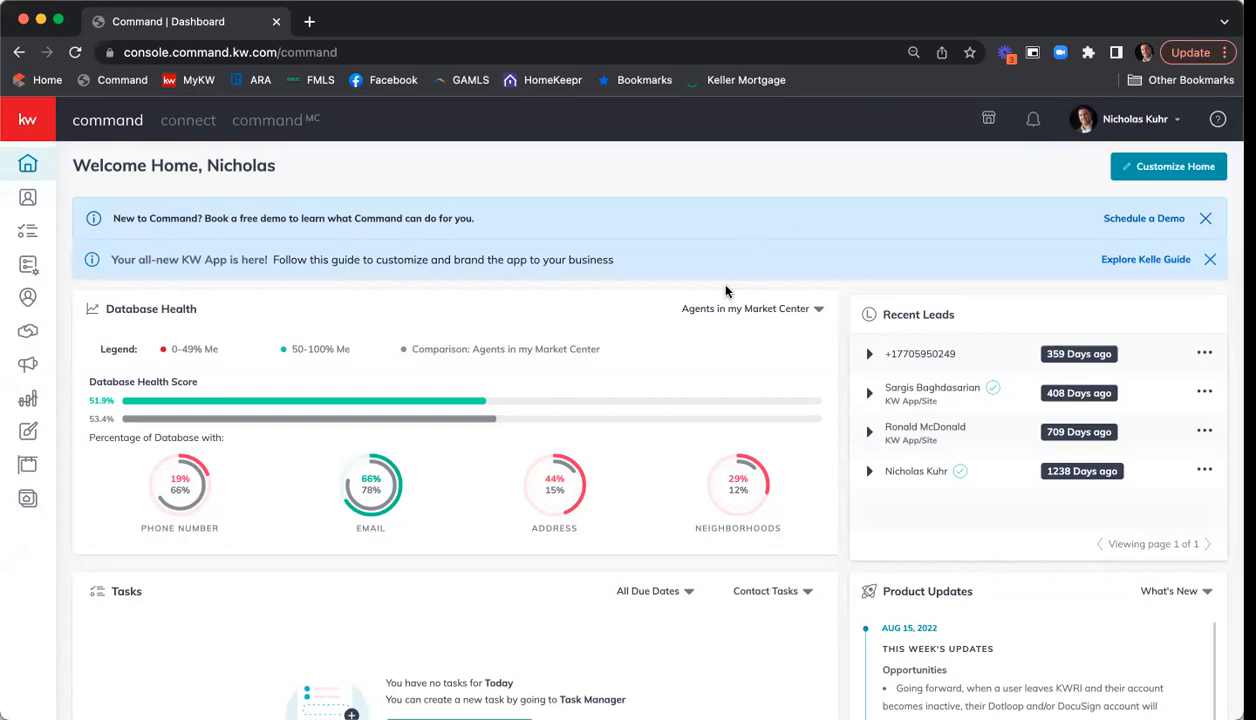
- Open the 1234 Main St listing from All Opportunities and review its details
left_click(29, 334)
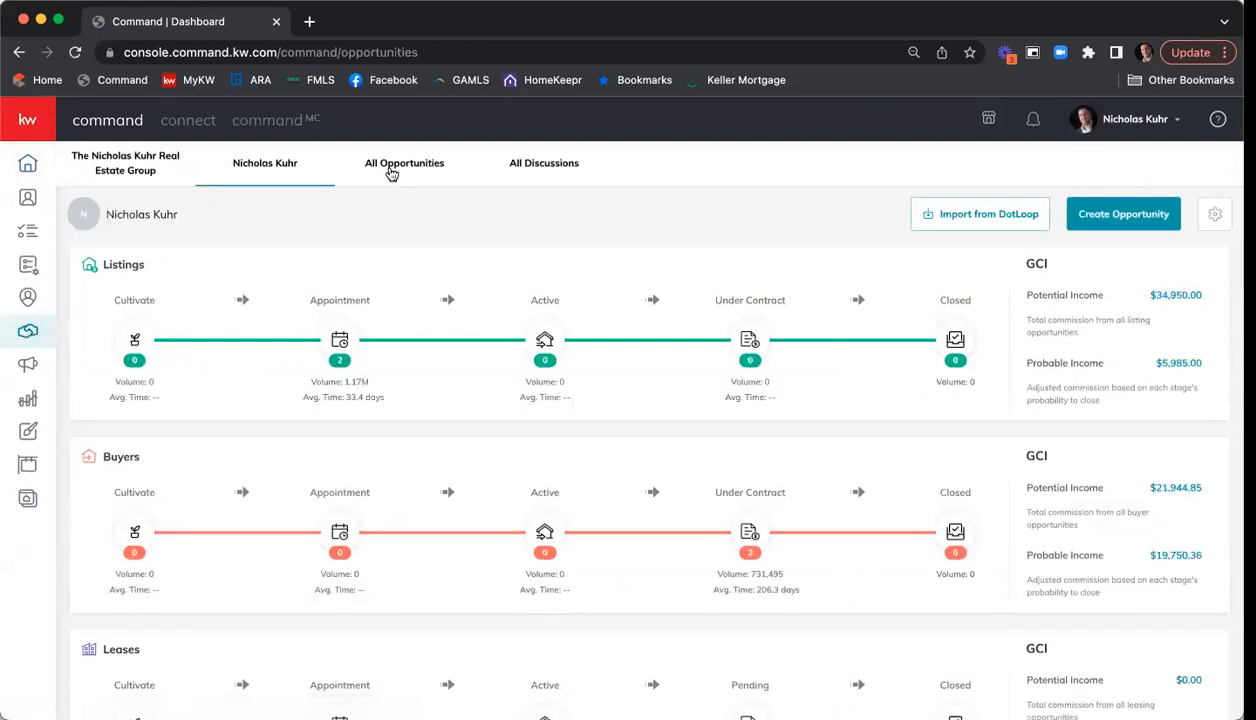
left_click(391, 172)
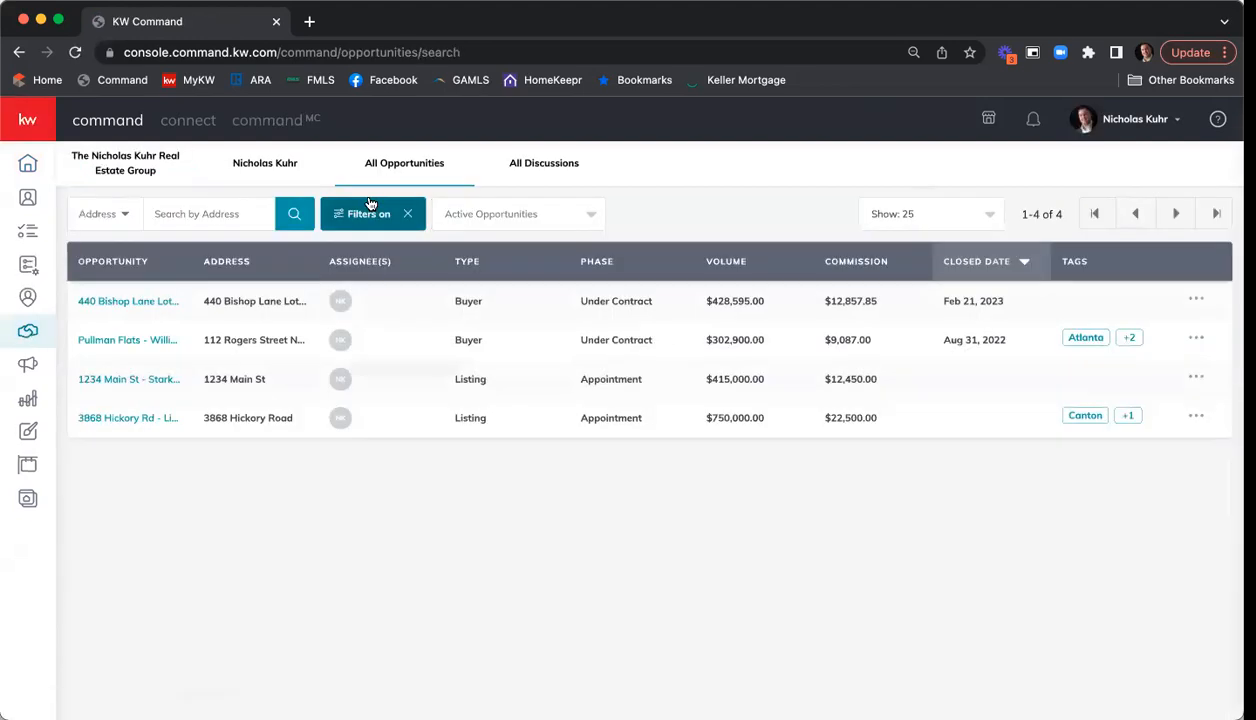
left_click(124, 386)
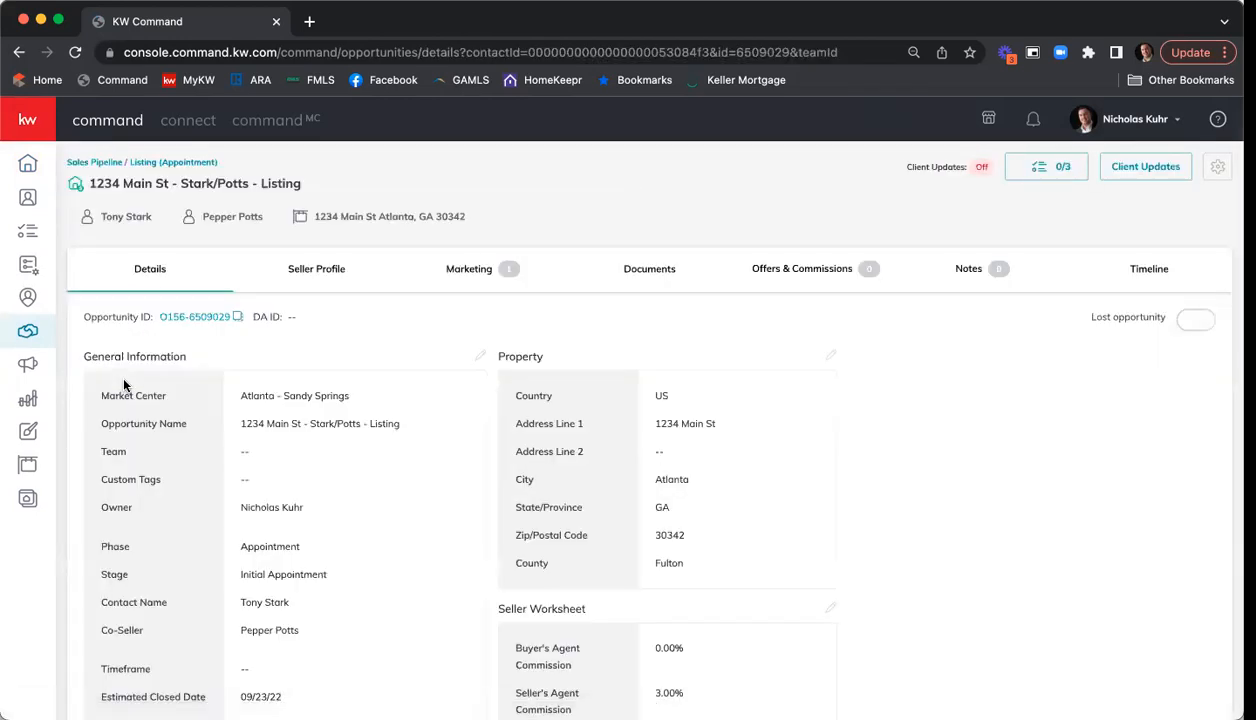
scroll(420, 295, "down", 2)
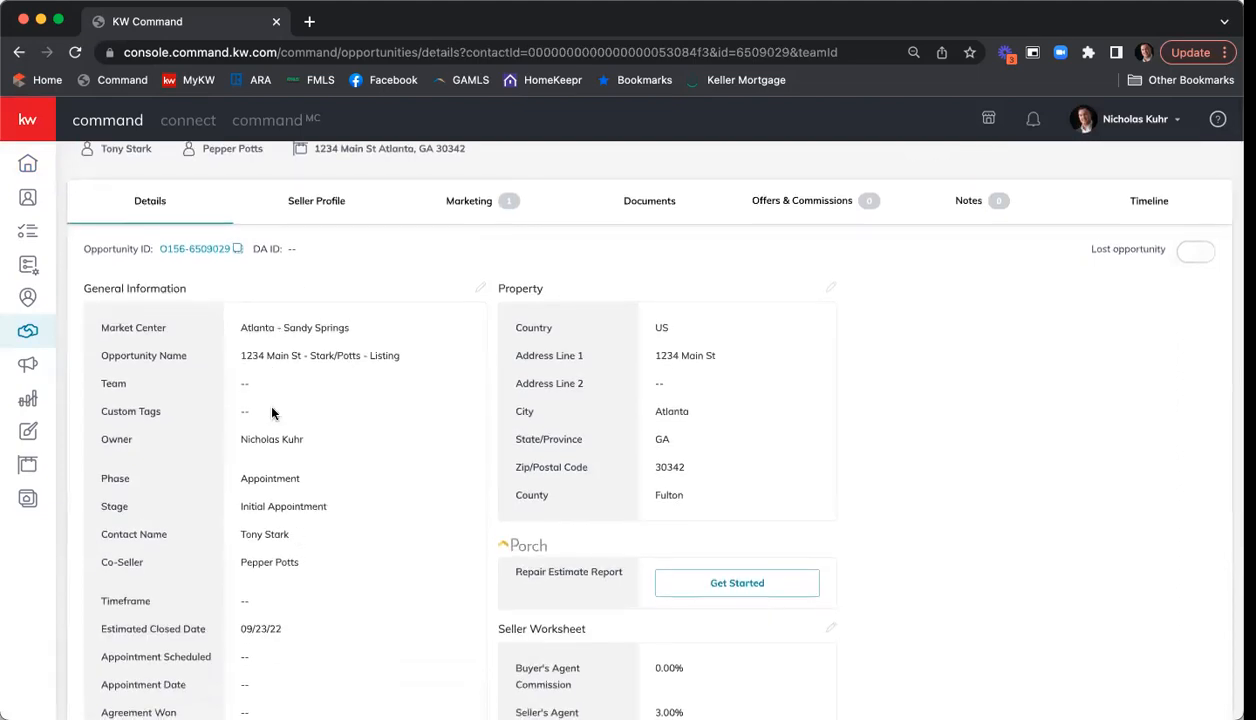
scroll(300, 390, "down", 3)
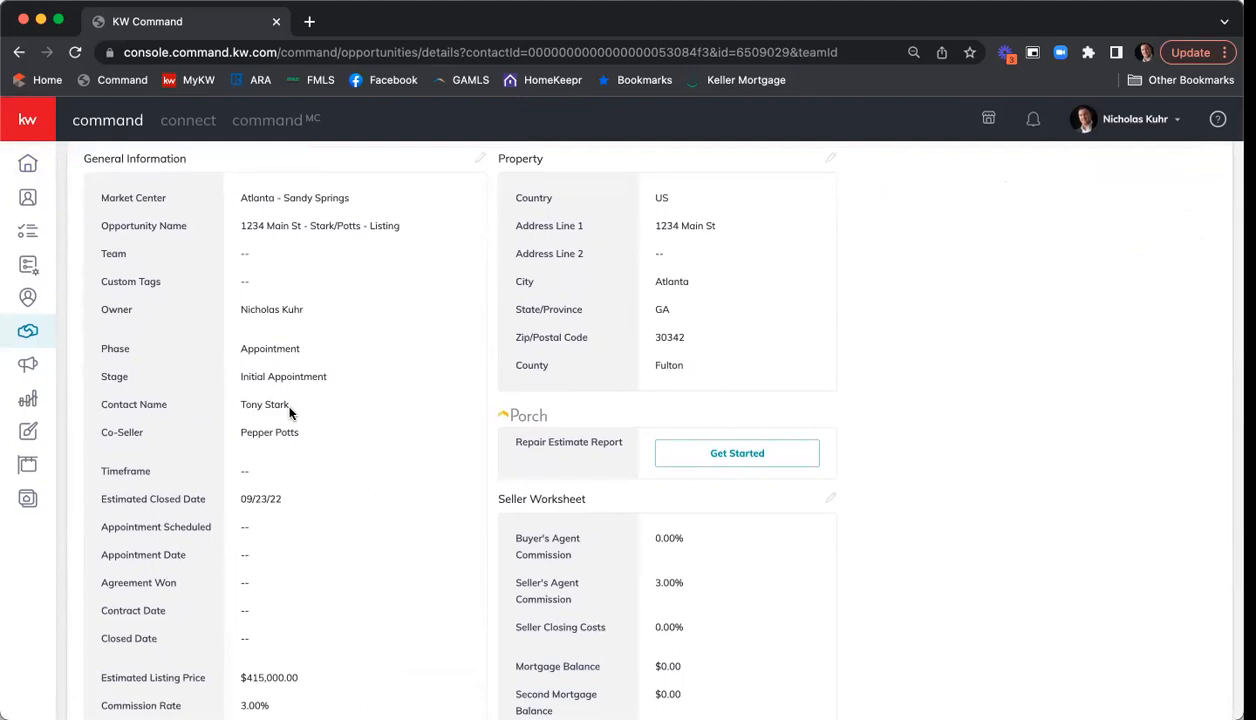
scroll(294, 410, "down", 4)
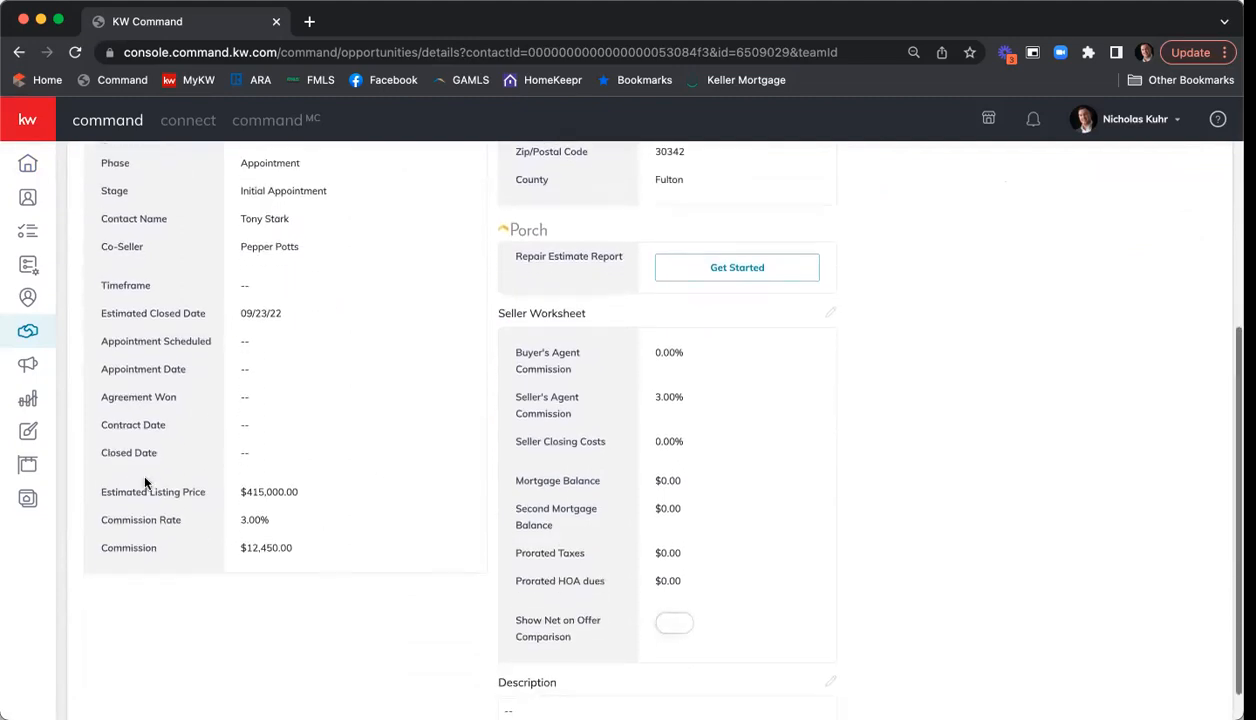
scroll(339, 516, "up", 4)
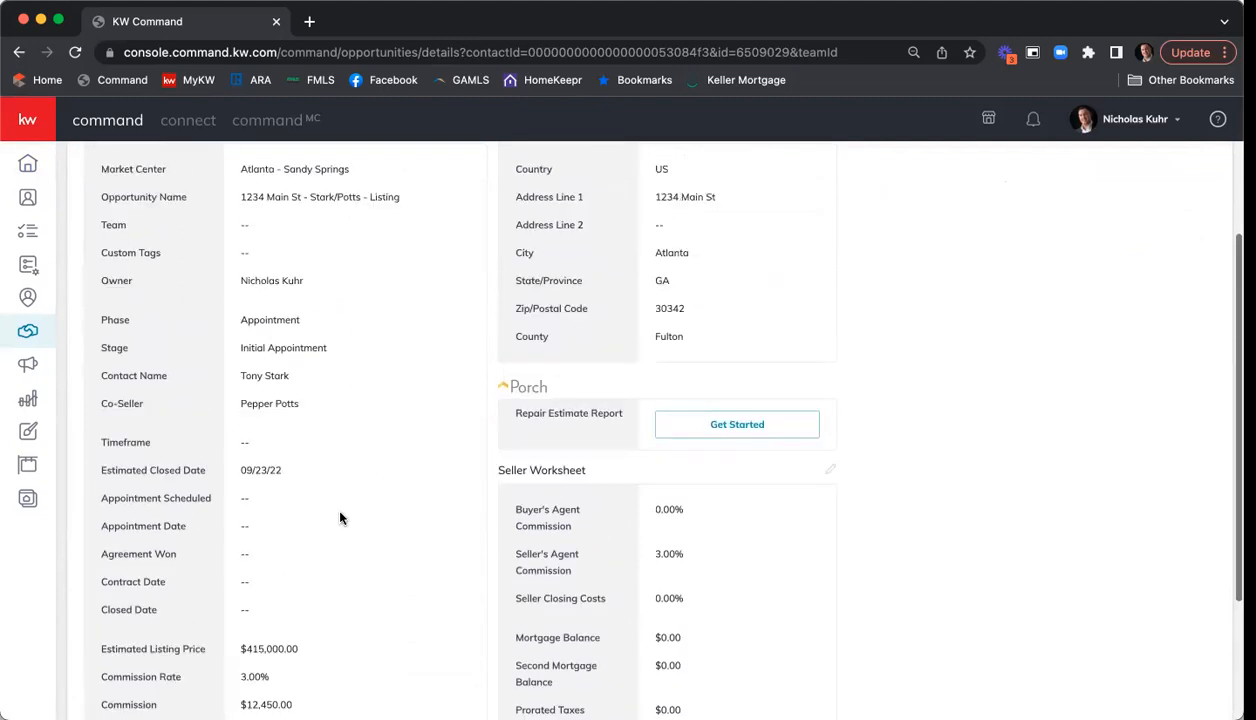
scroll(339, 516, "up", 2)
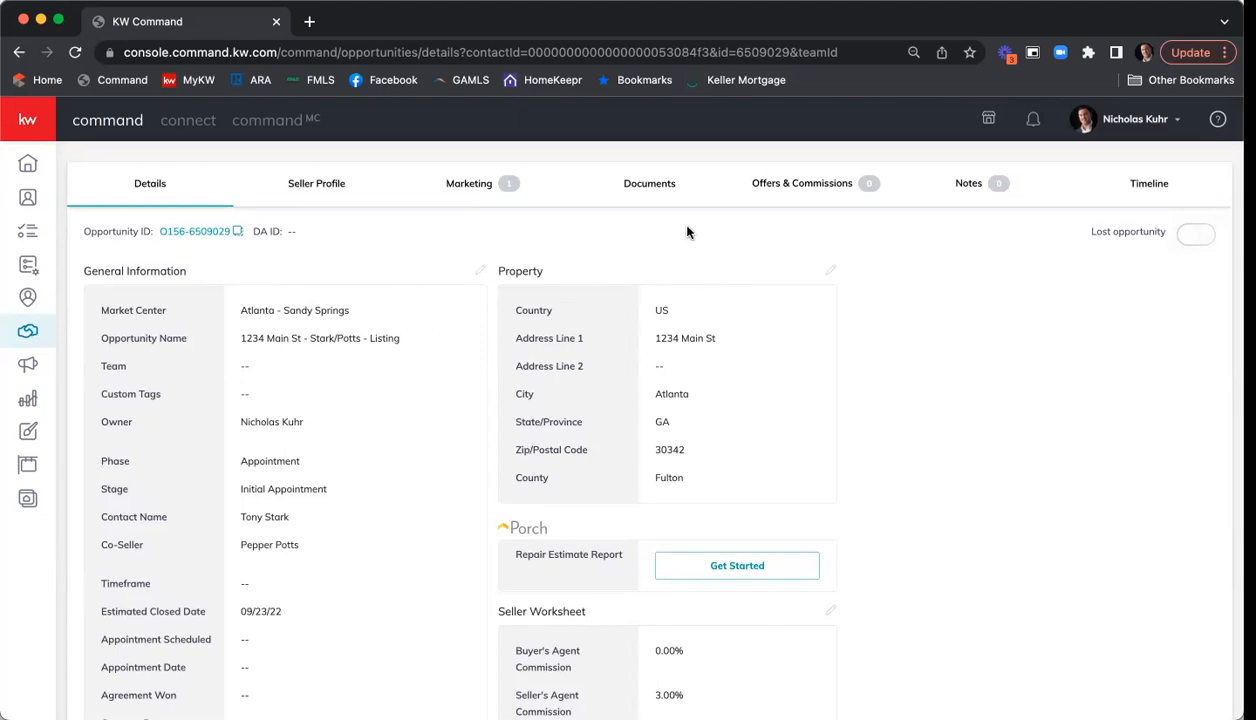
- Set the 1234 Main St opportunity's document checklist type to Residential
left_click(656, 185)
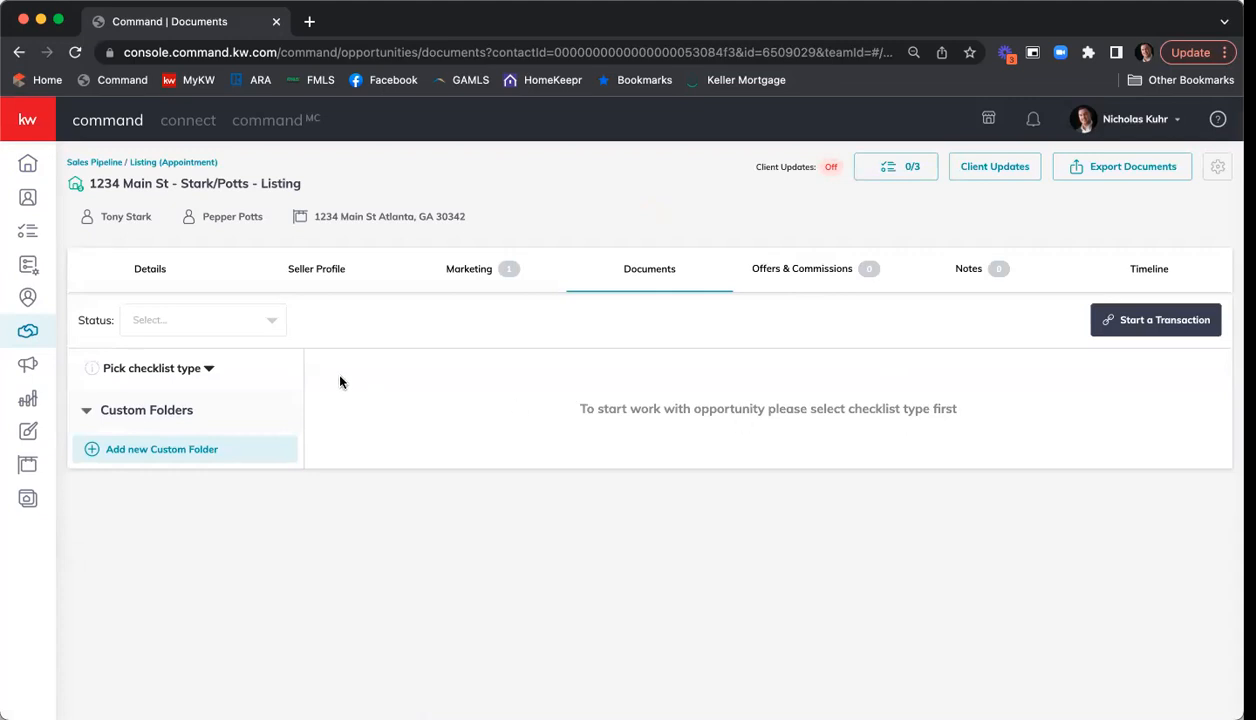
left_click(207, 369)
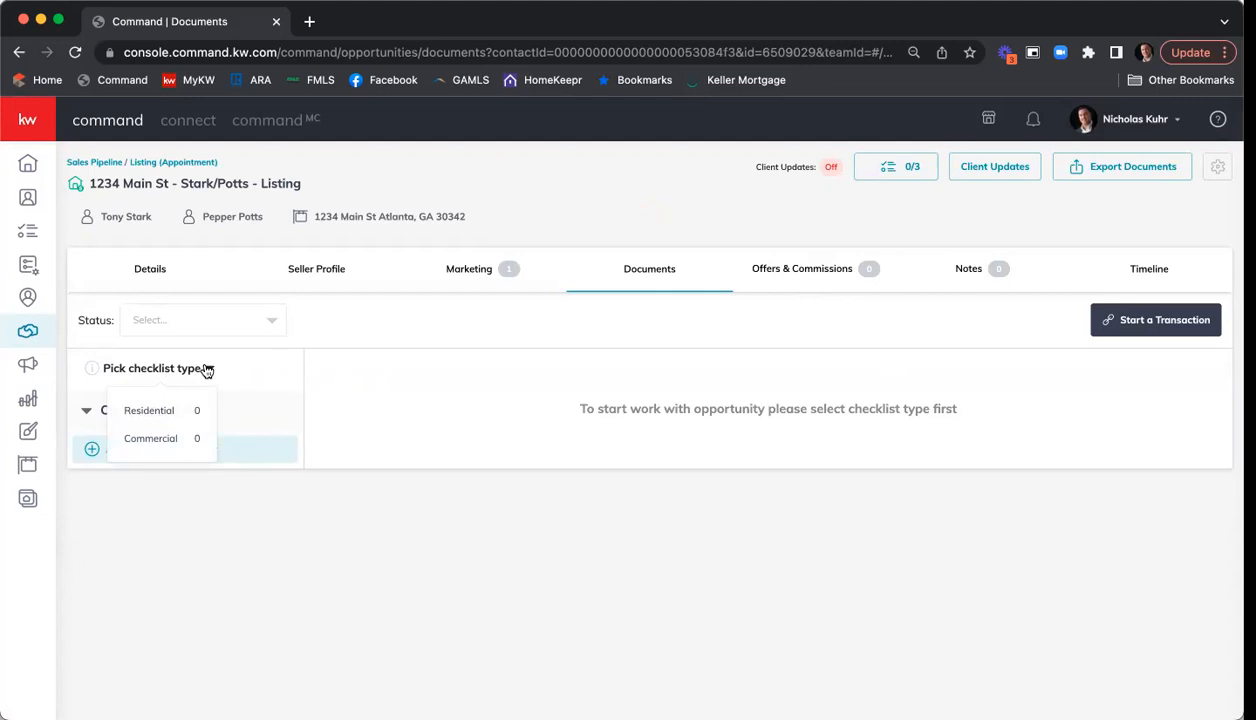
left_click(163, 414)
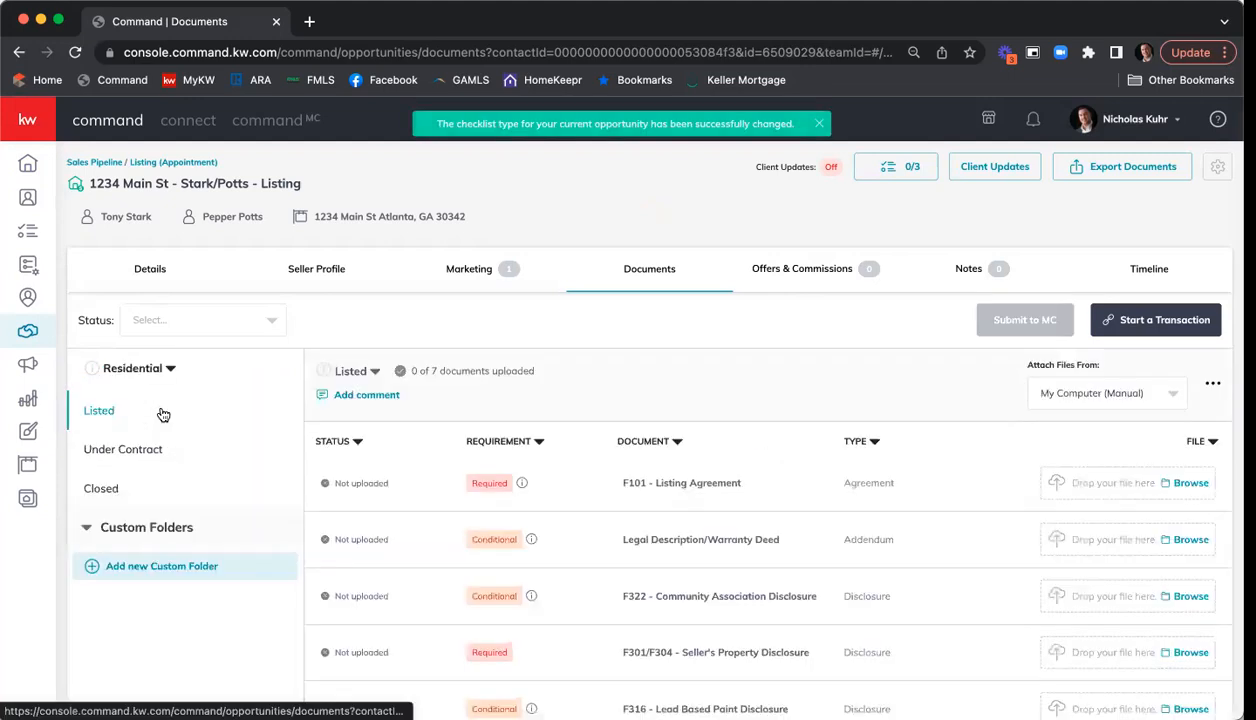
scroll(664, 336, "down", 2)
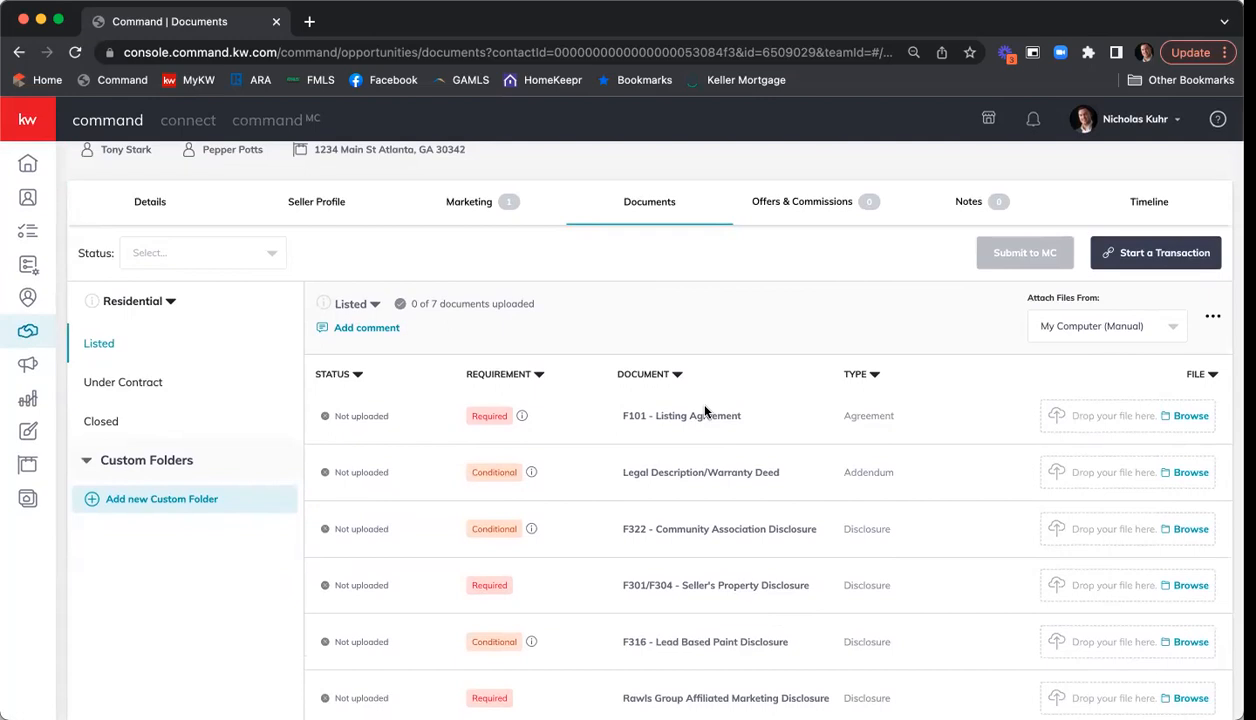
scroll(740, 372, "down", 2)
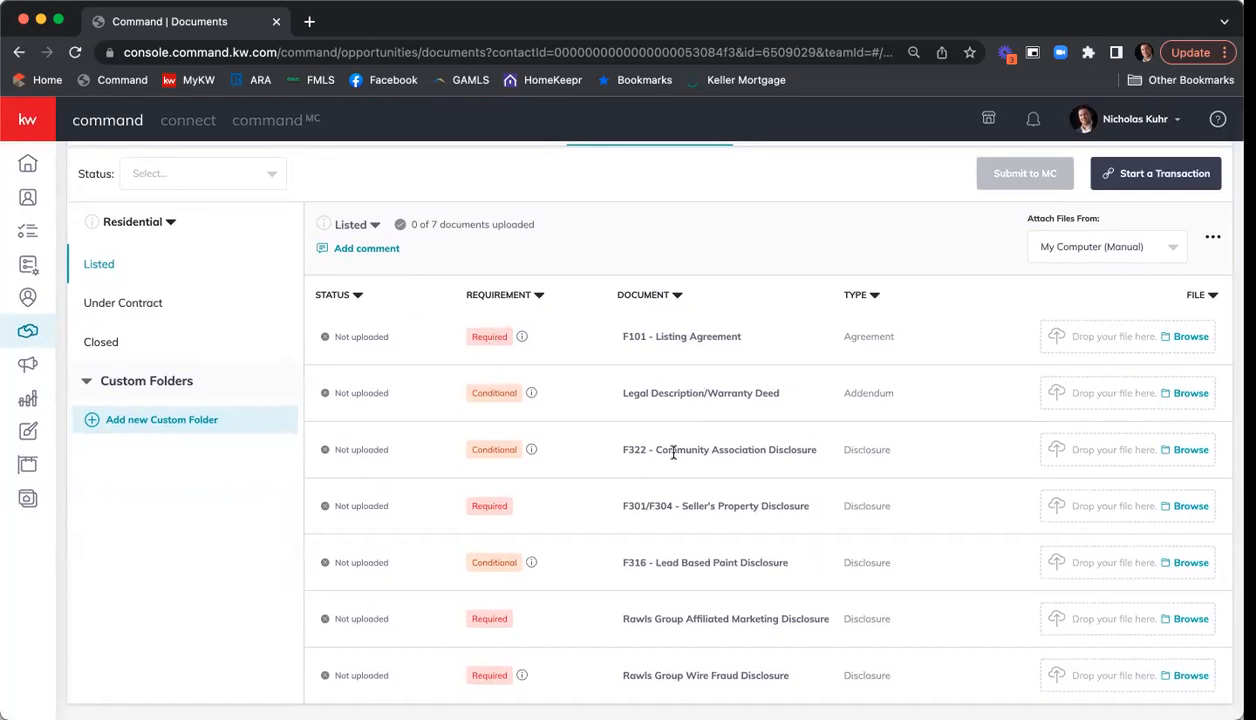
scroll(673, 452, "up", 1)
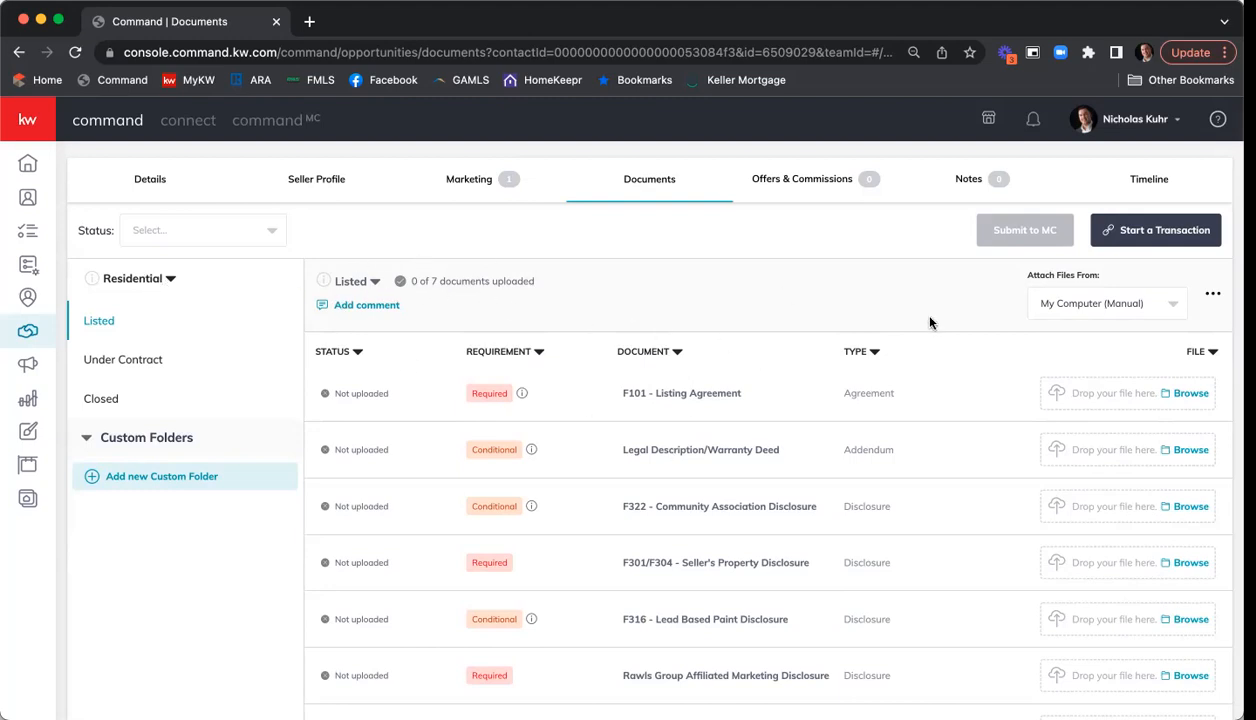
scroll(930, 320, "up", 1)
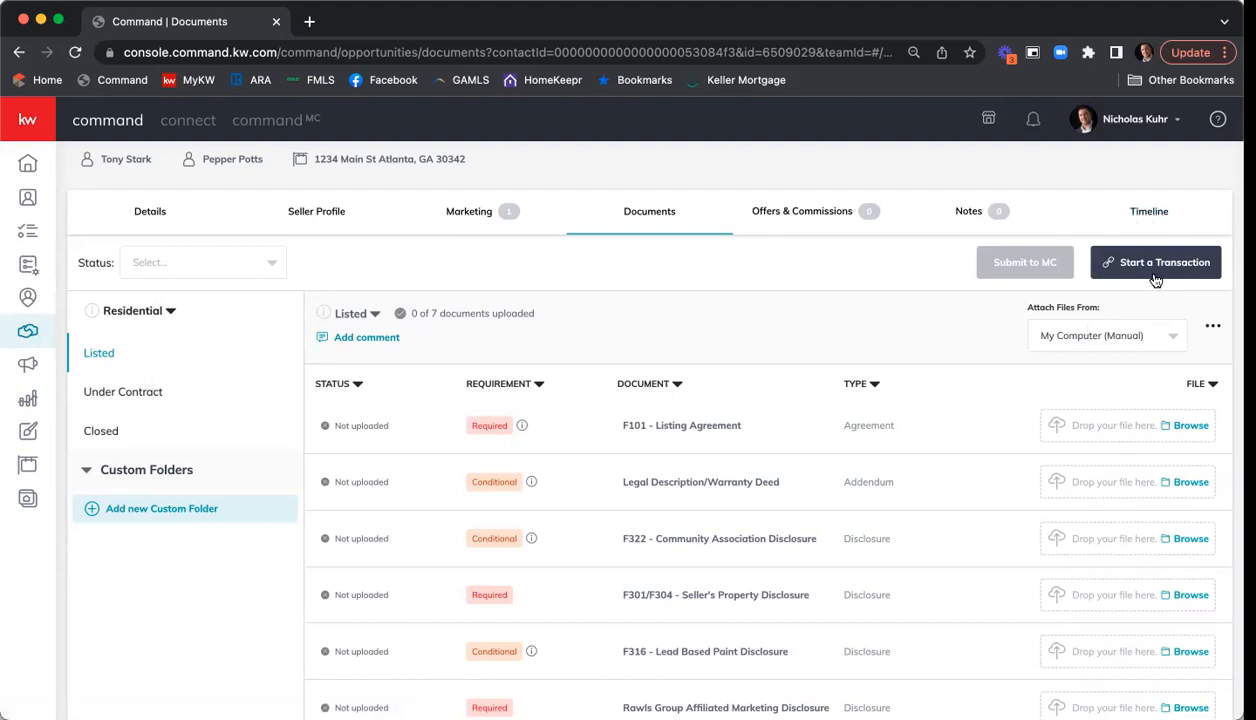
- Start a DocuSign transaction for the listing and log in to DocuSign Rooms with the account password
left_click(1160, 264)
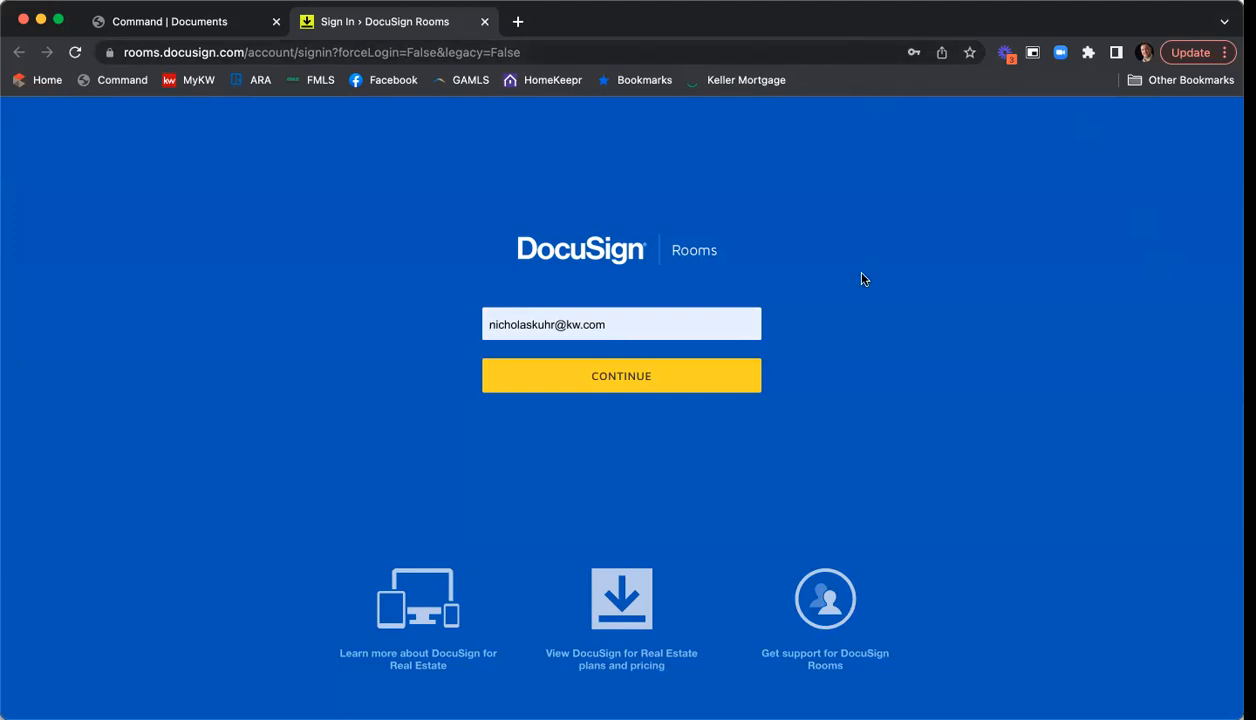
left_click(603, 386)
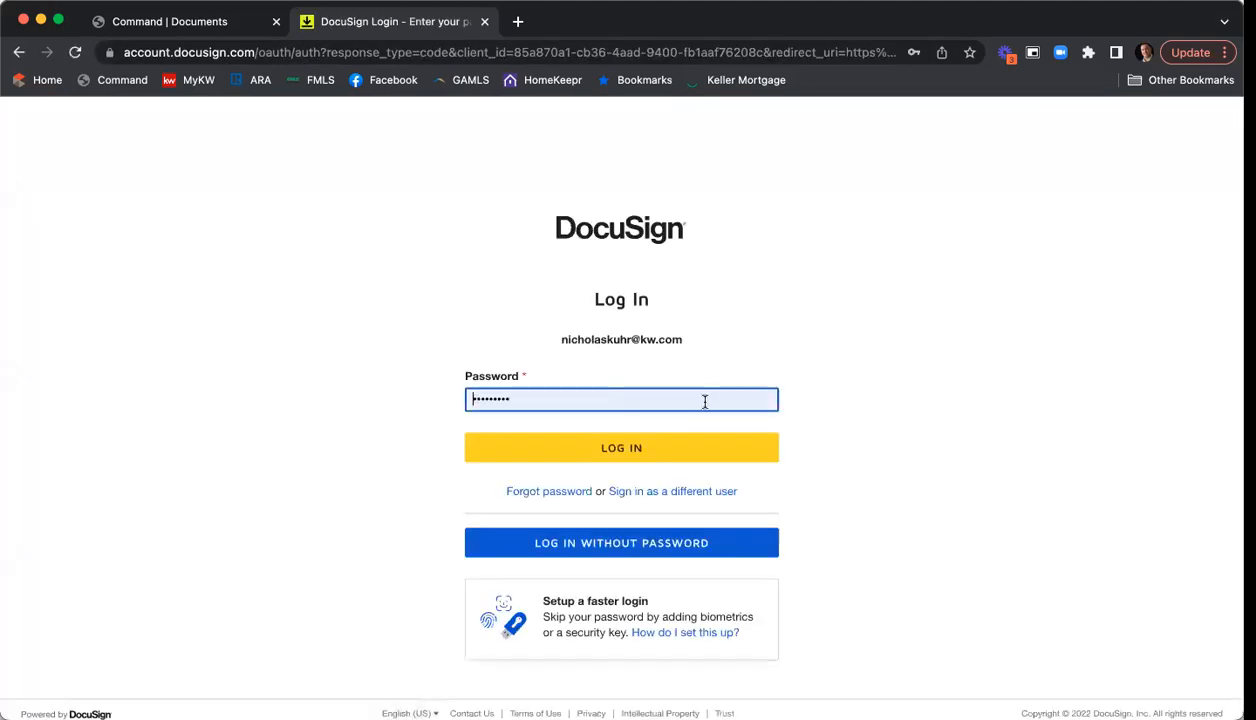
left_click(628, 453)
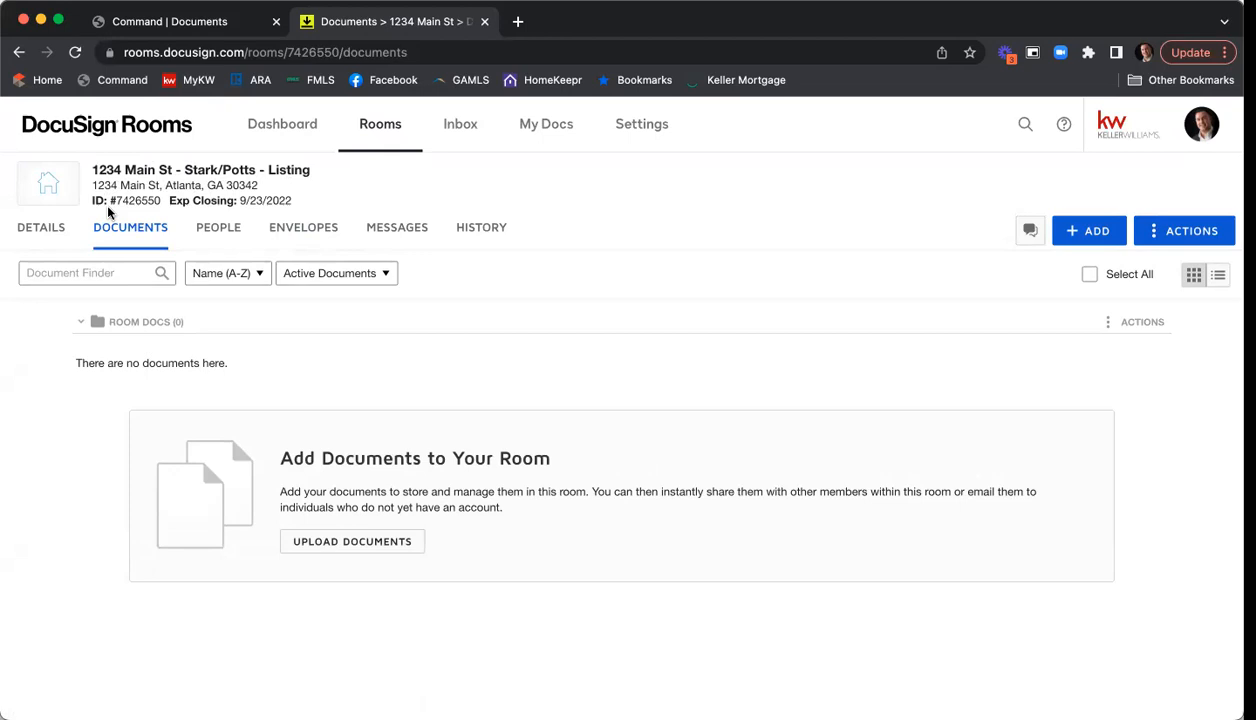
mouse_move(99, 205)
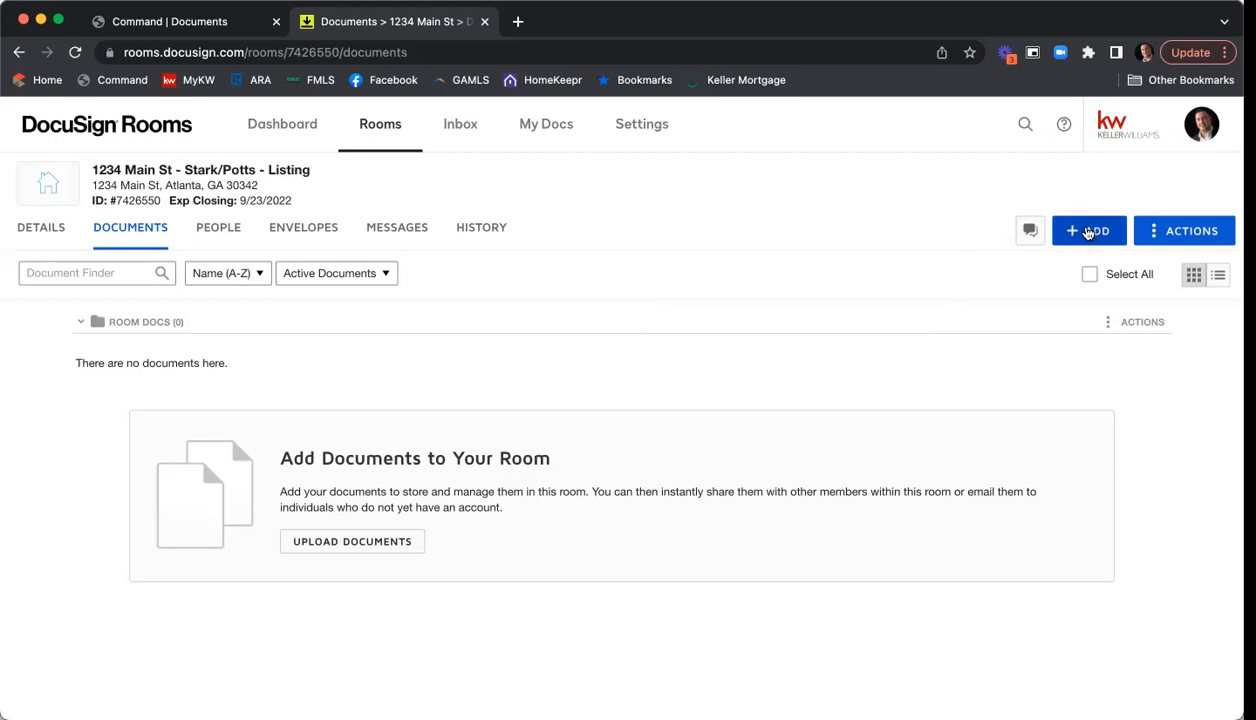
- Choose DocuSign Forms as the source for adding documents to the room
left_click(1088, 232)
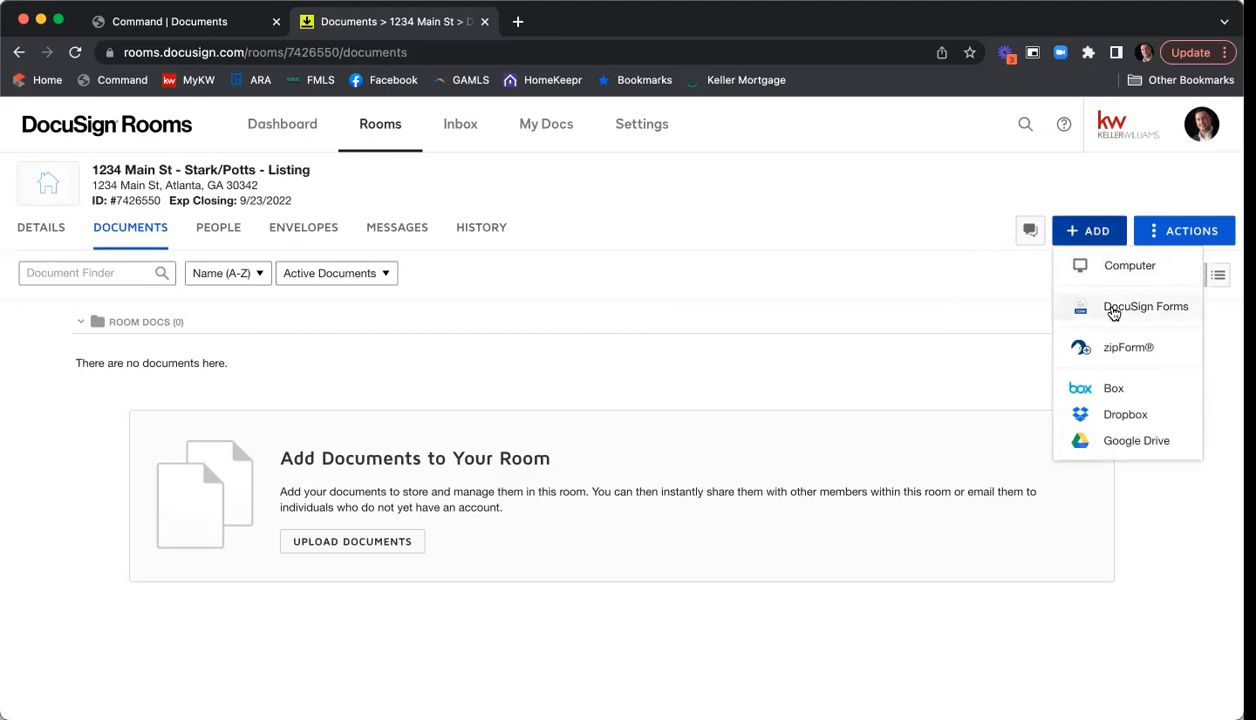
left_click(1113, 313)
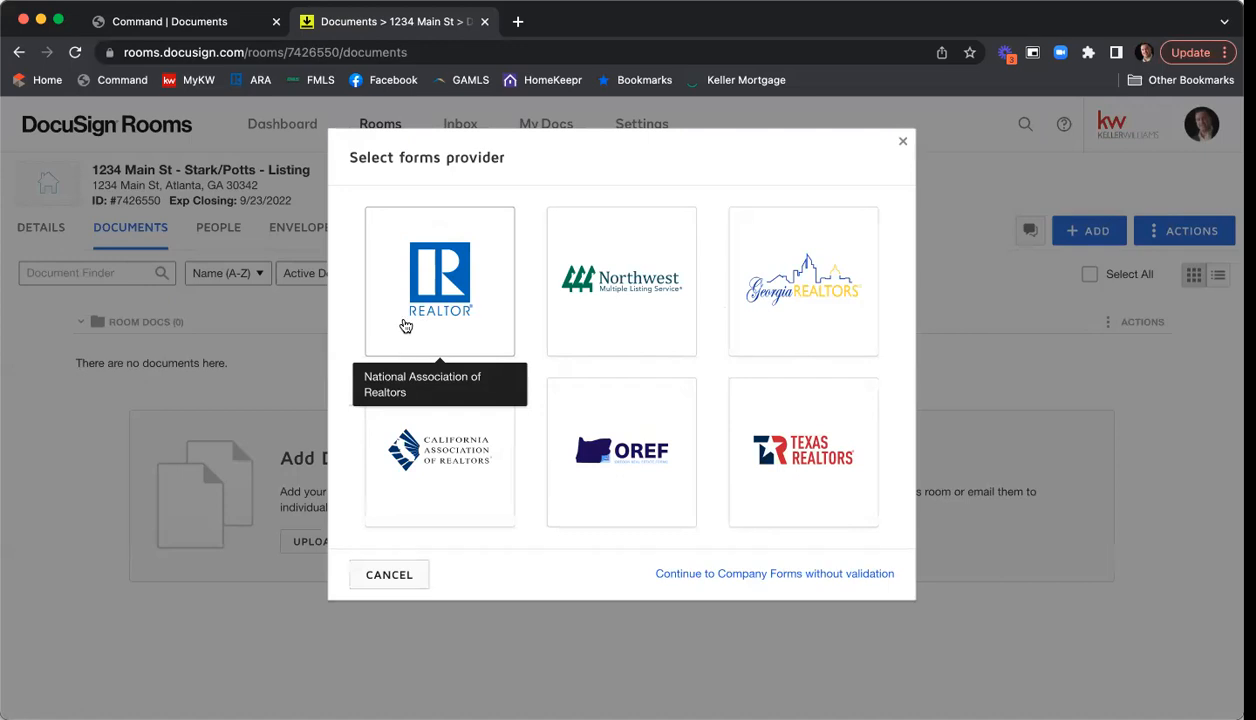
- Pick REALTOR (National Association of Realtors) as the forms provider
left_click(405, 326)
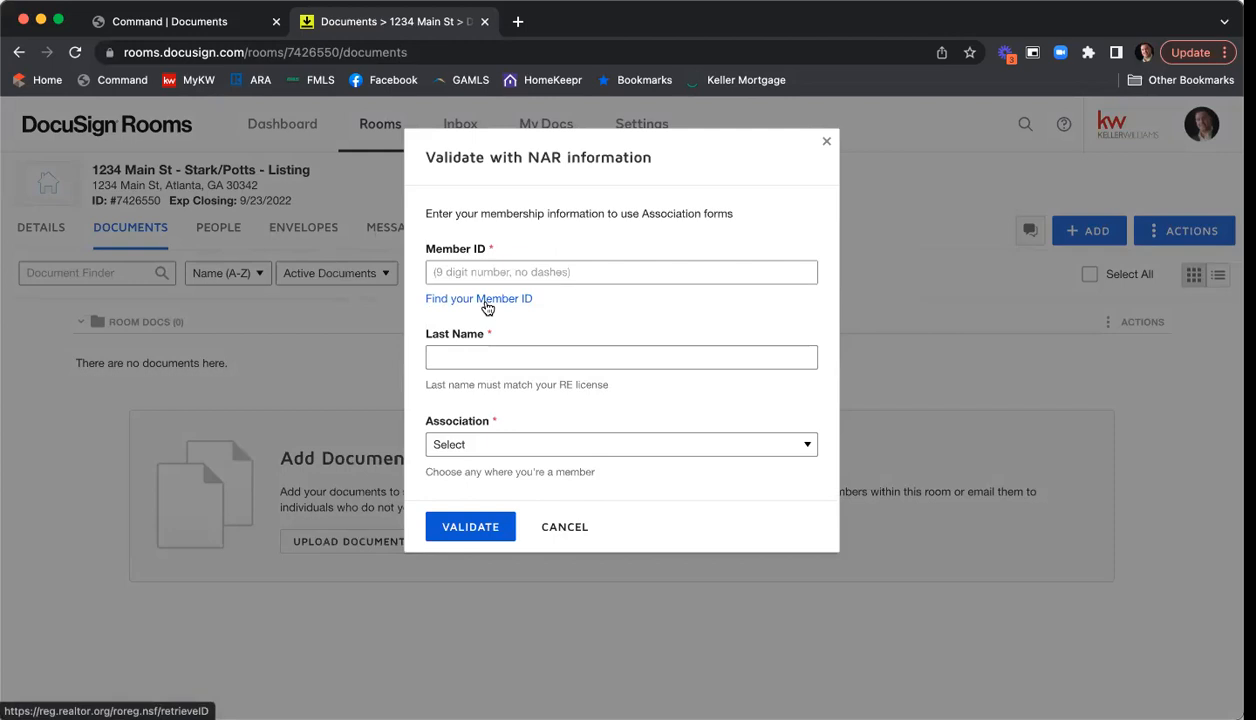
- Look up the NAR member ID using the agent's last name and real estate license number
left_click(487, 299)
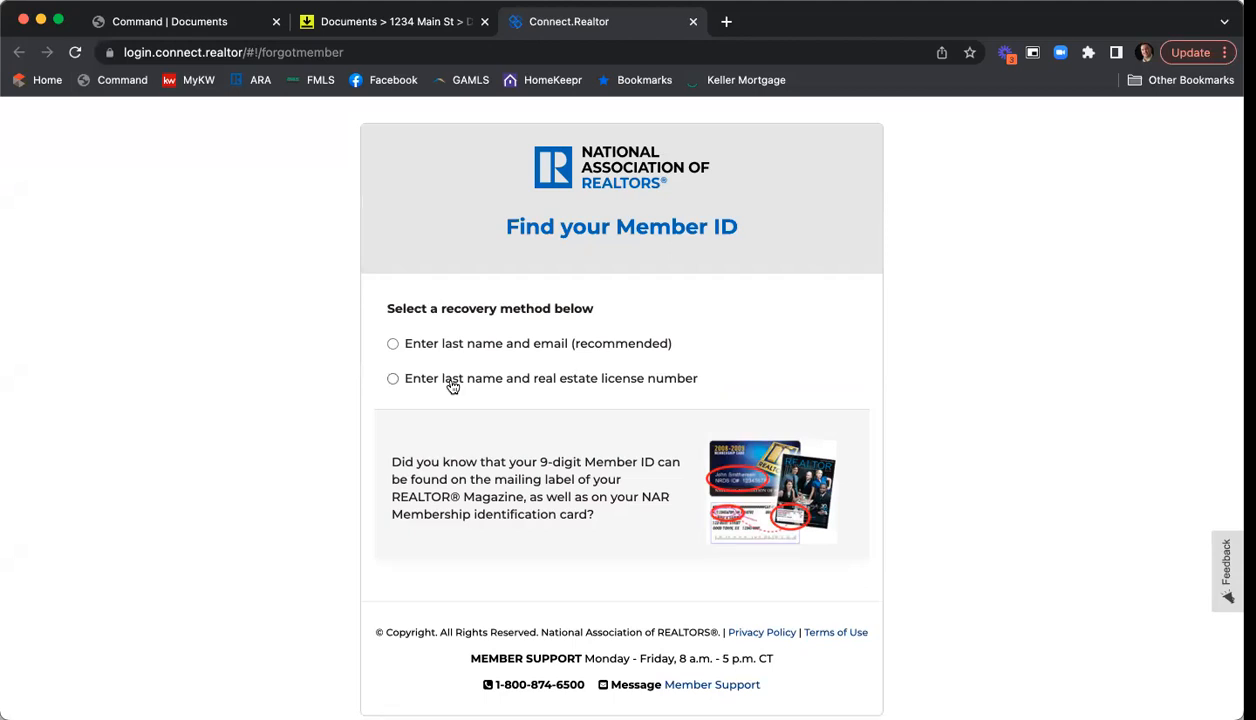
left_click(393, 379)
left_click(493, 413)
type("Kuhr")
key("Tab")
type("379844")
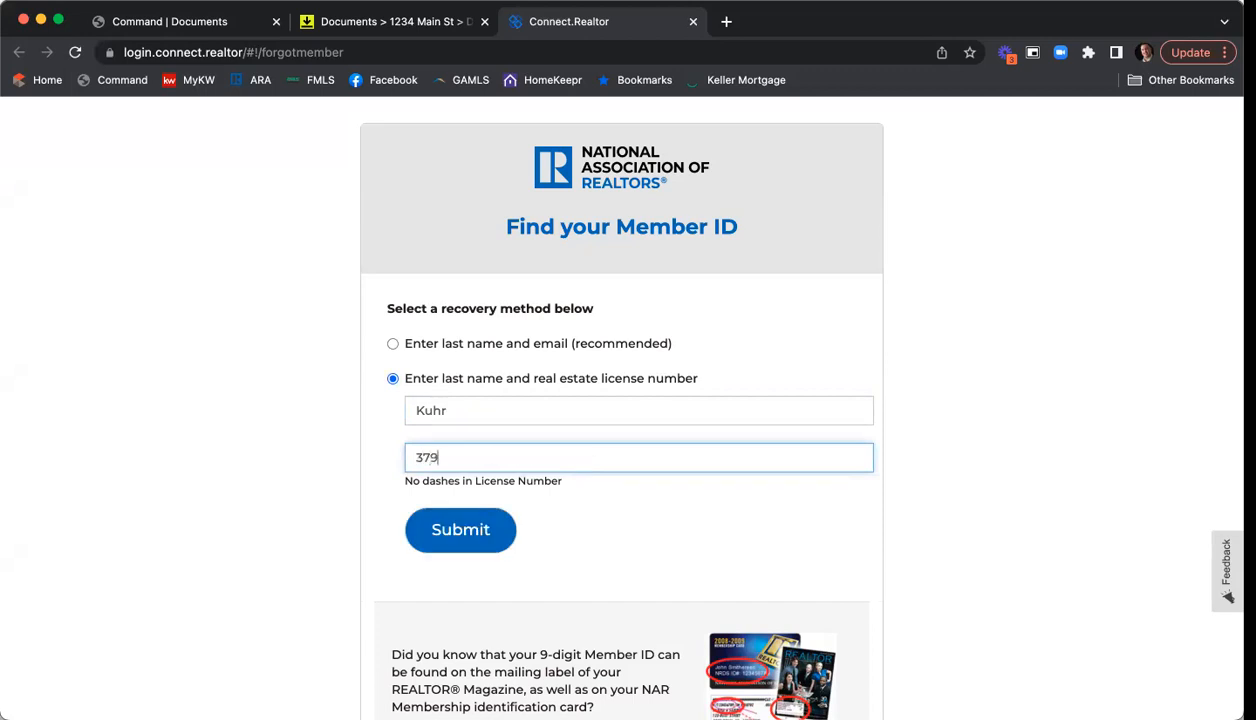
left_click(461, 531)
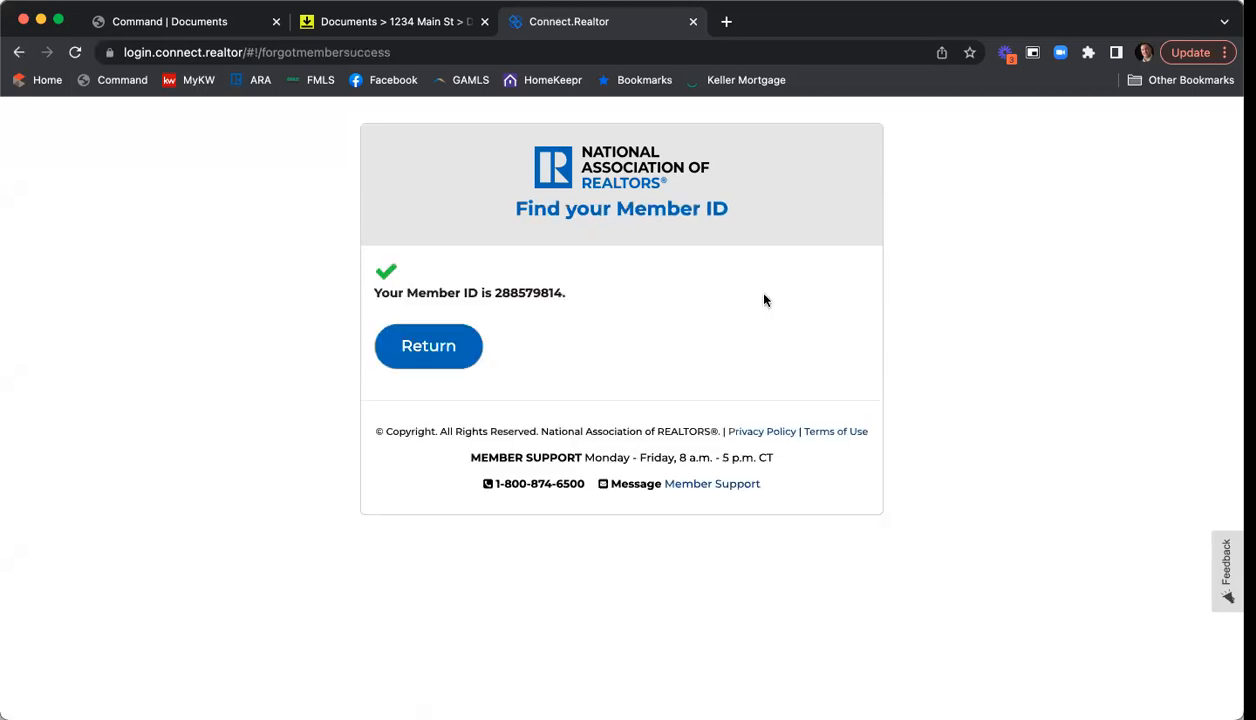
- Copy the revealed member ID and return to the recovery method page
left_click_drag(489, 292, 556, 292)
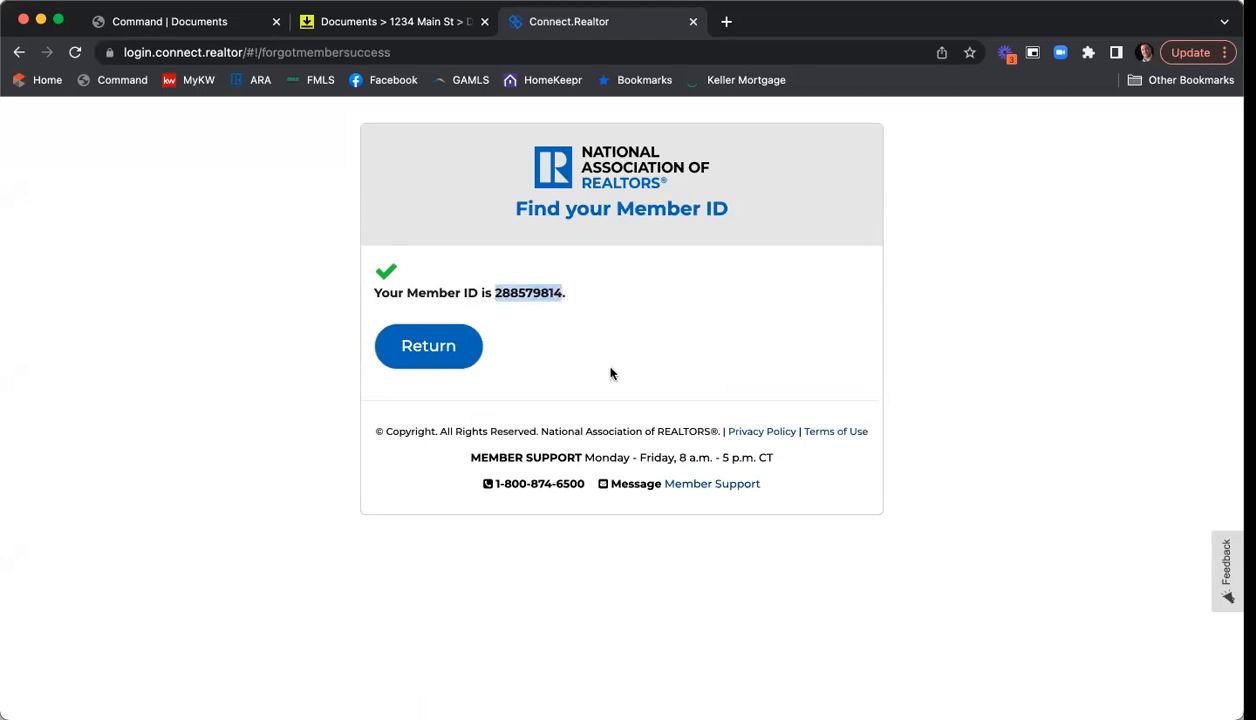
right_click(529, 292)
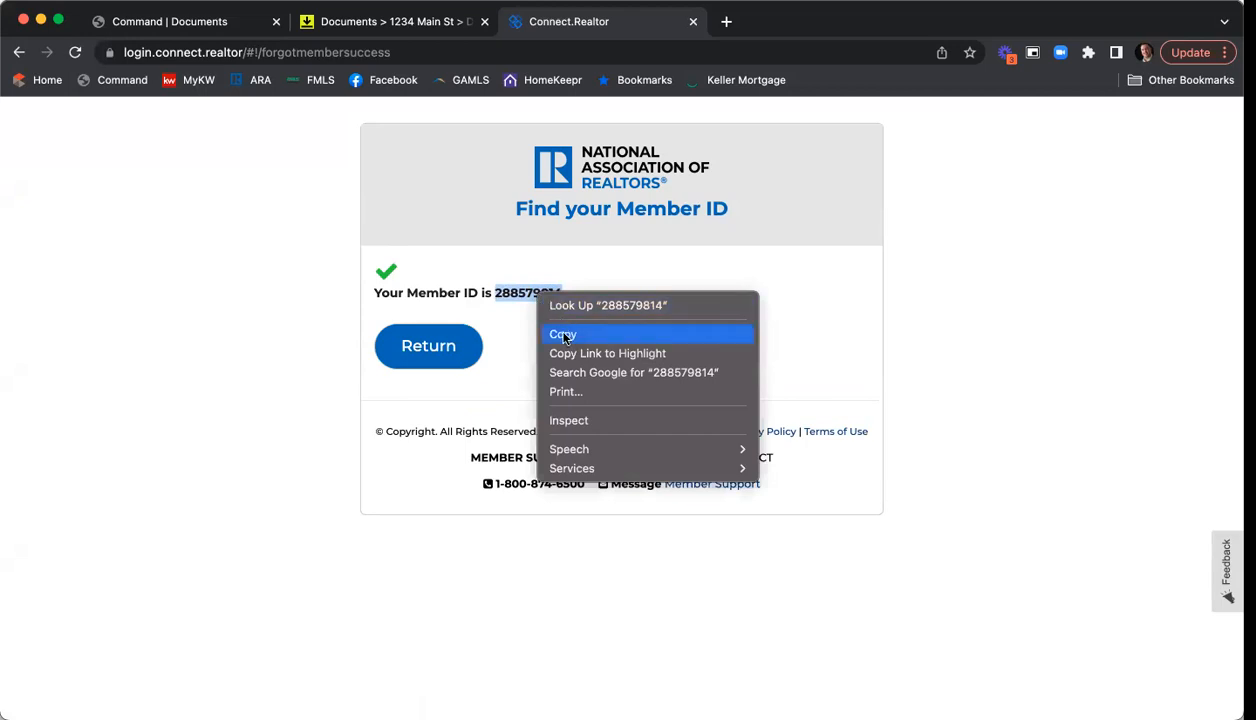
left_click(556, 331)
left_click(437, 358)
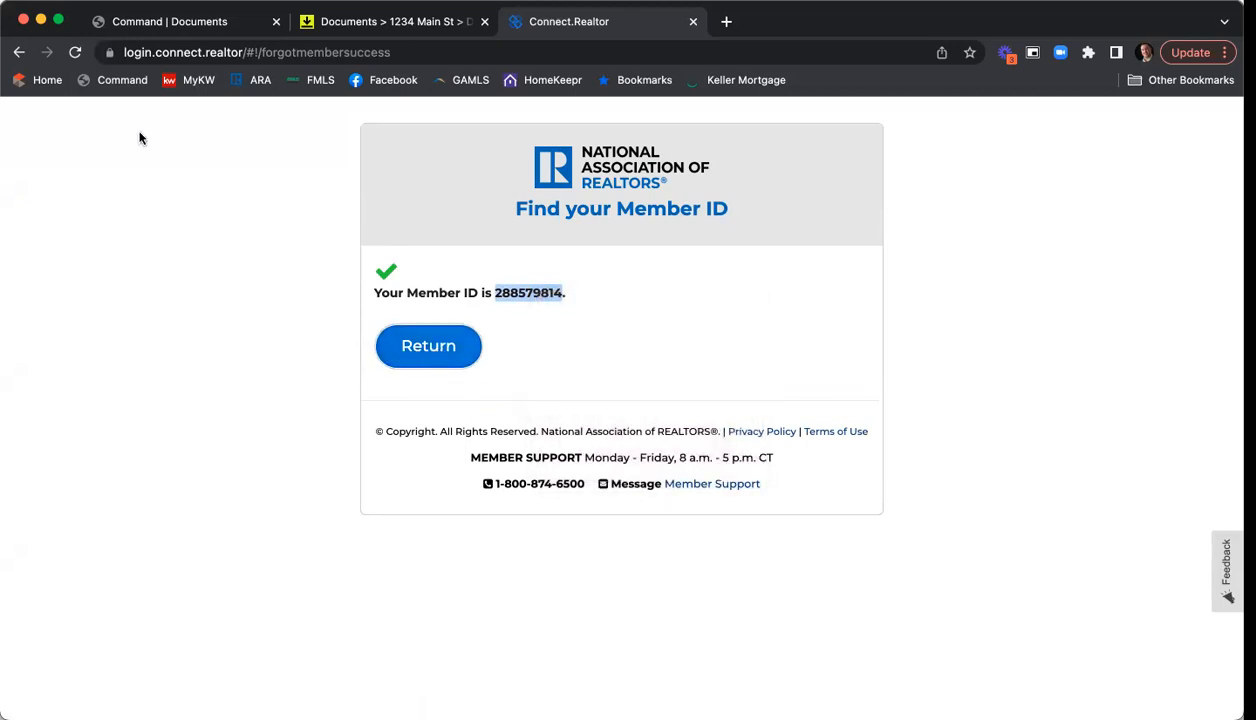
left_click(20, 52)
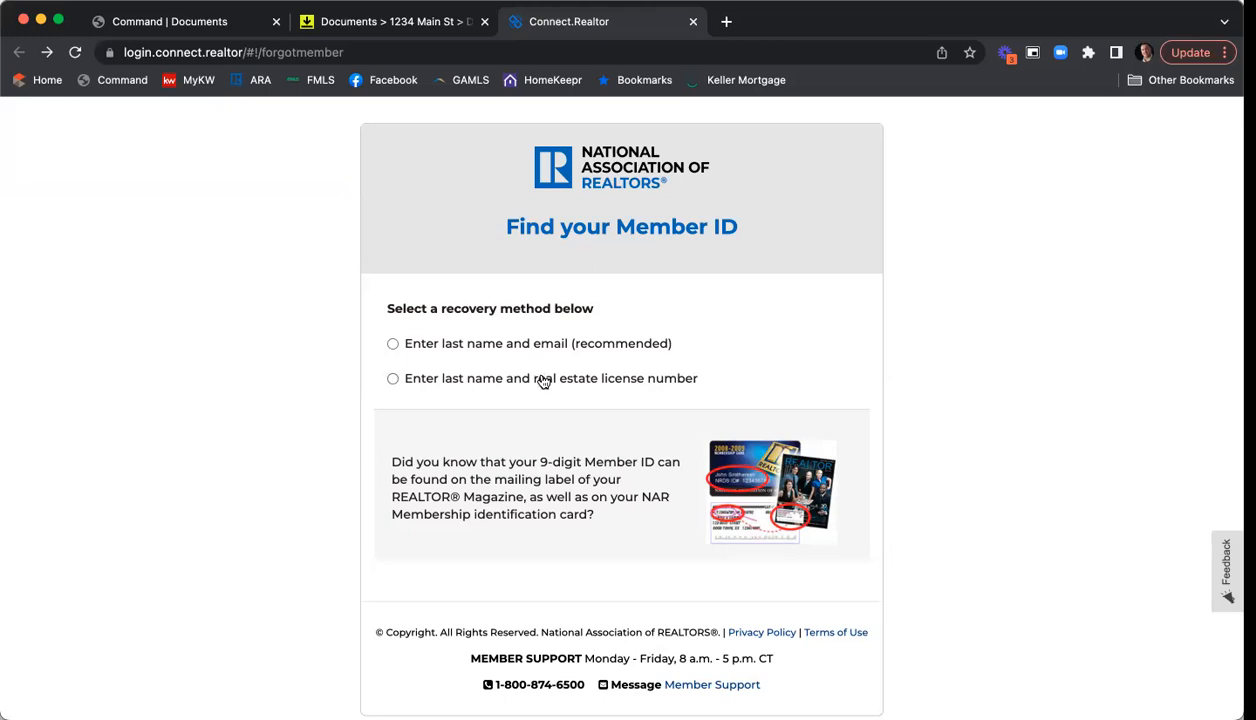
- Paste the copied member ID and enter the agent's last name in the NAR validation form
left_click(693, 22)
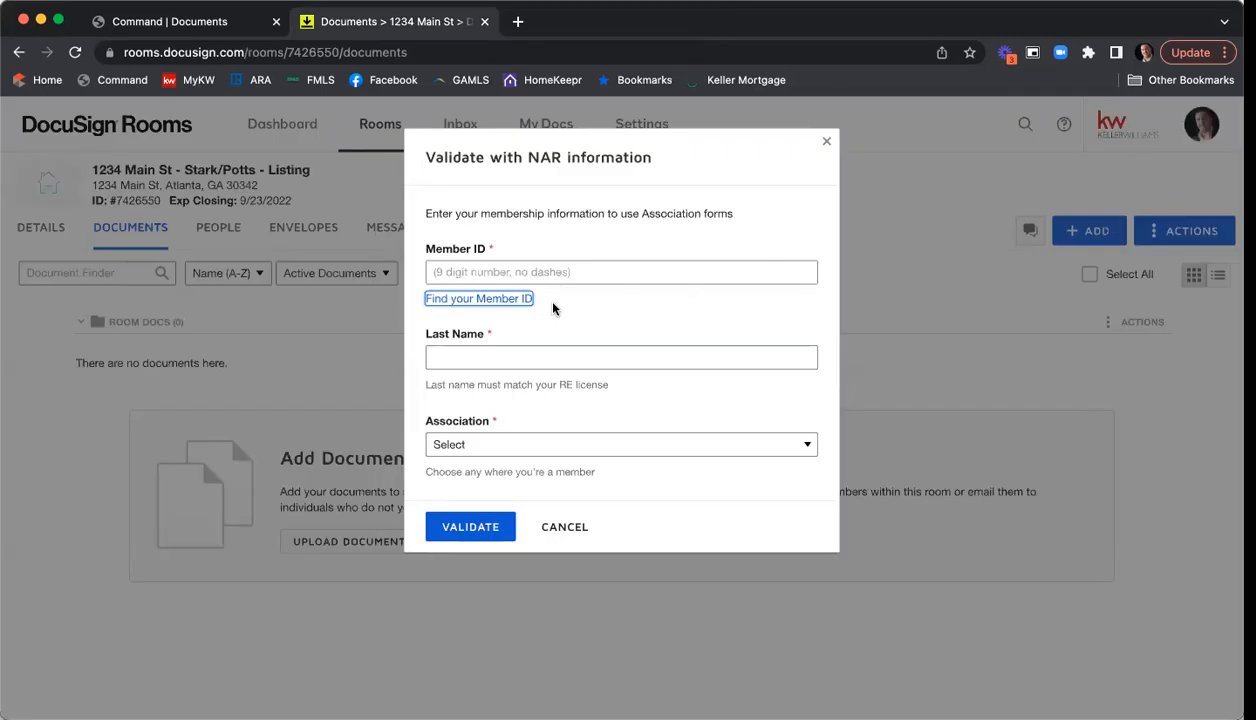
left_click(464, 273)
right_click(455, 267)
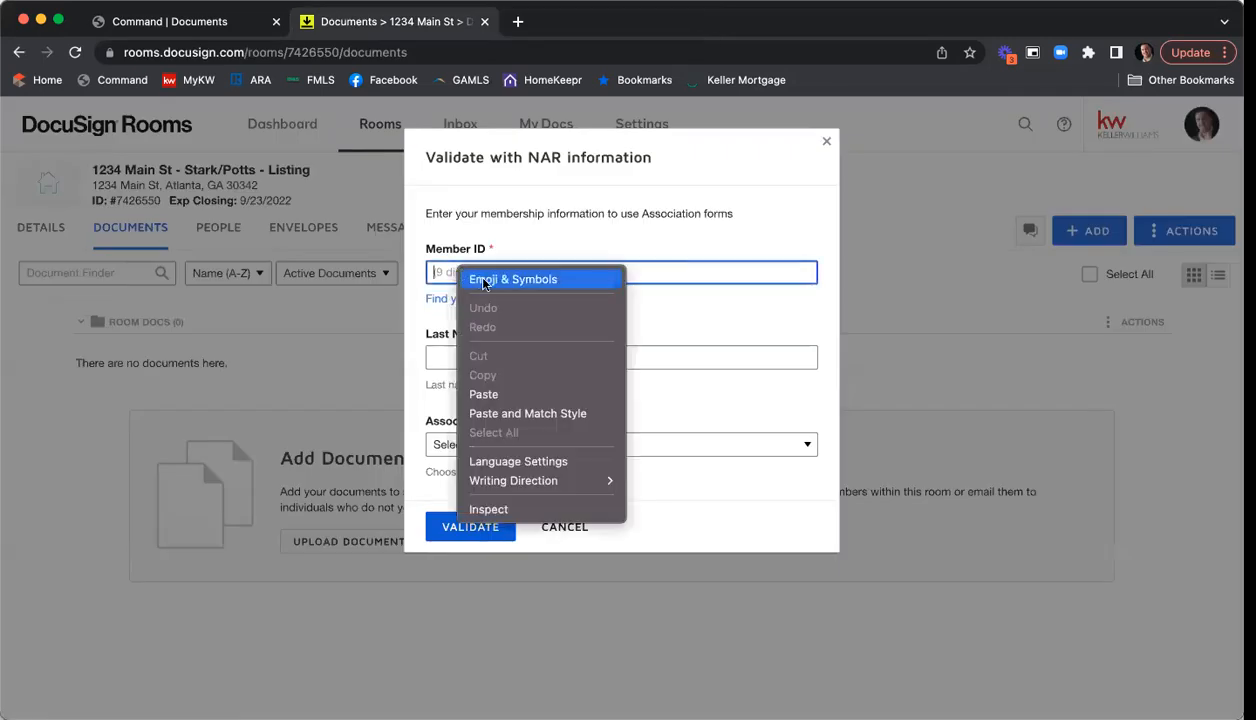
left_click(517, 394)
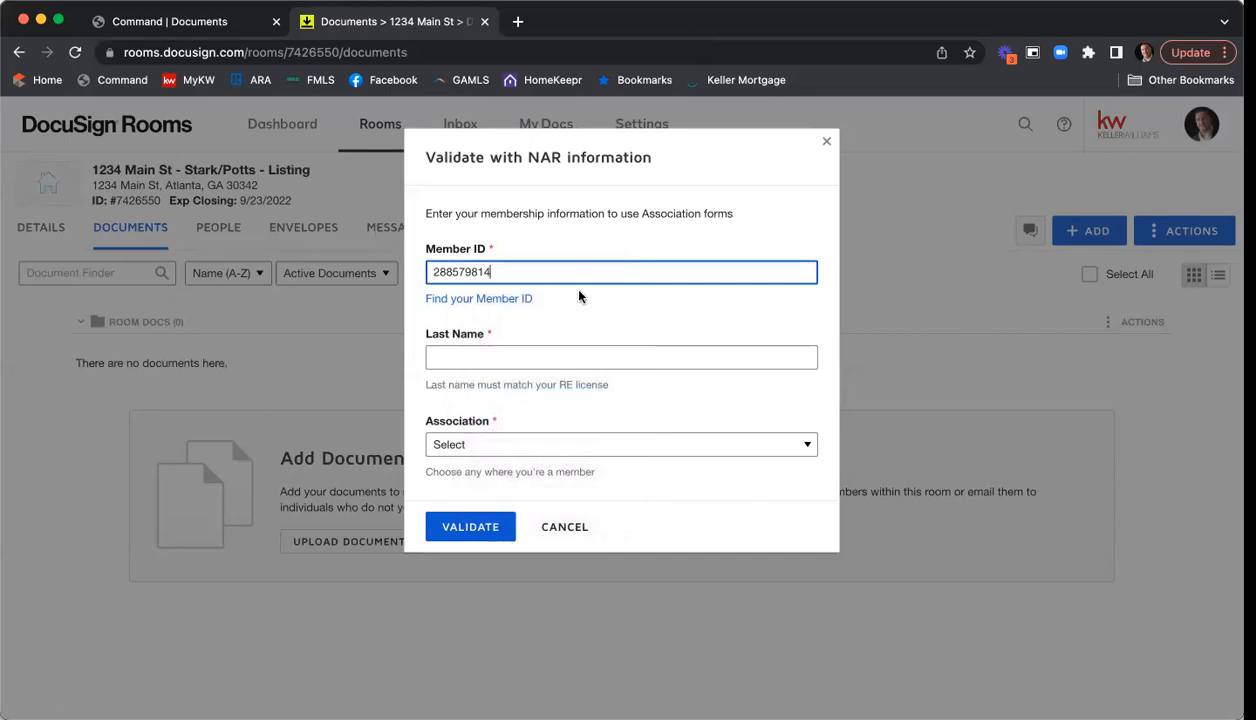
left_click(480, 358)
type("Kuhr")
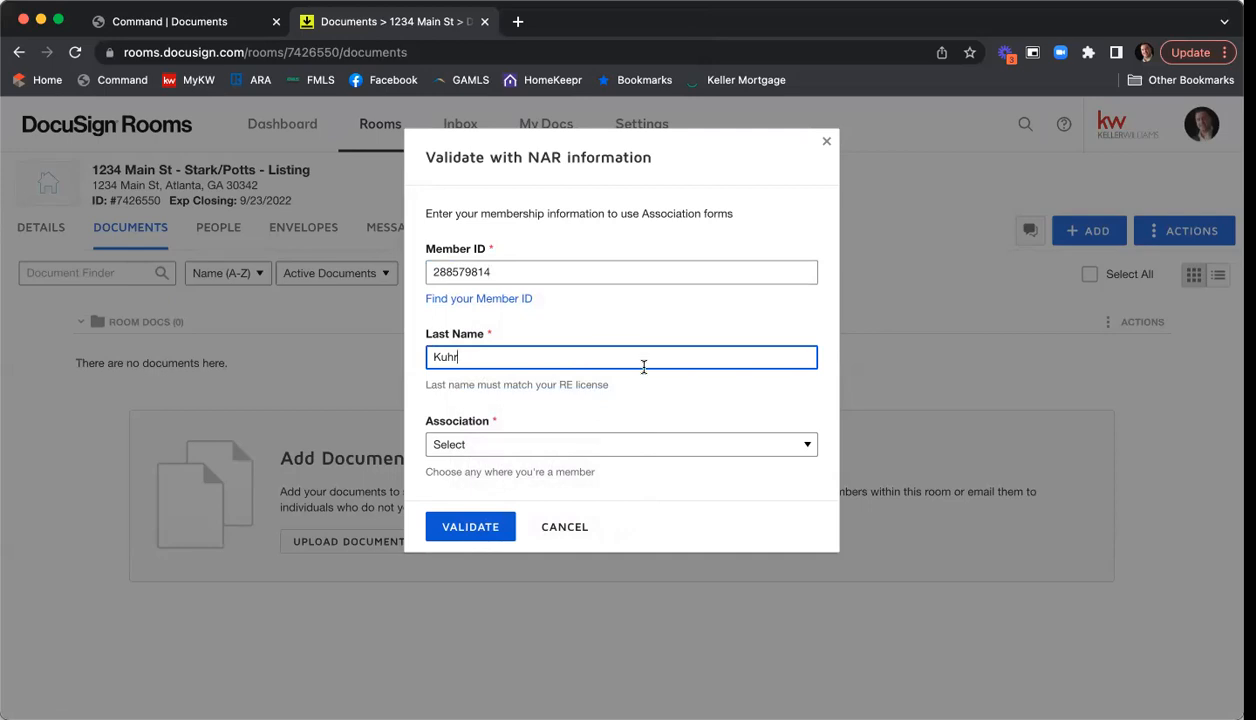
- Select Georgia Association of REALTORS®, validate the membership, and cancel the forms dialog
left_click(527, 450)
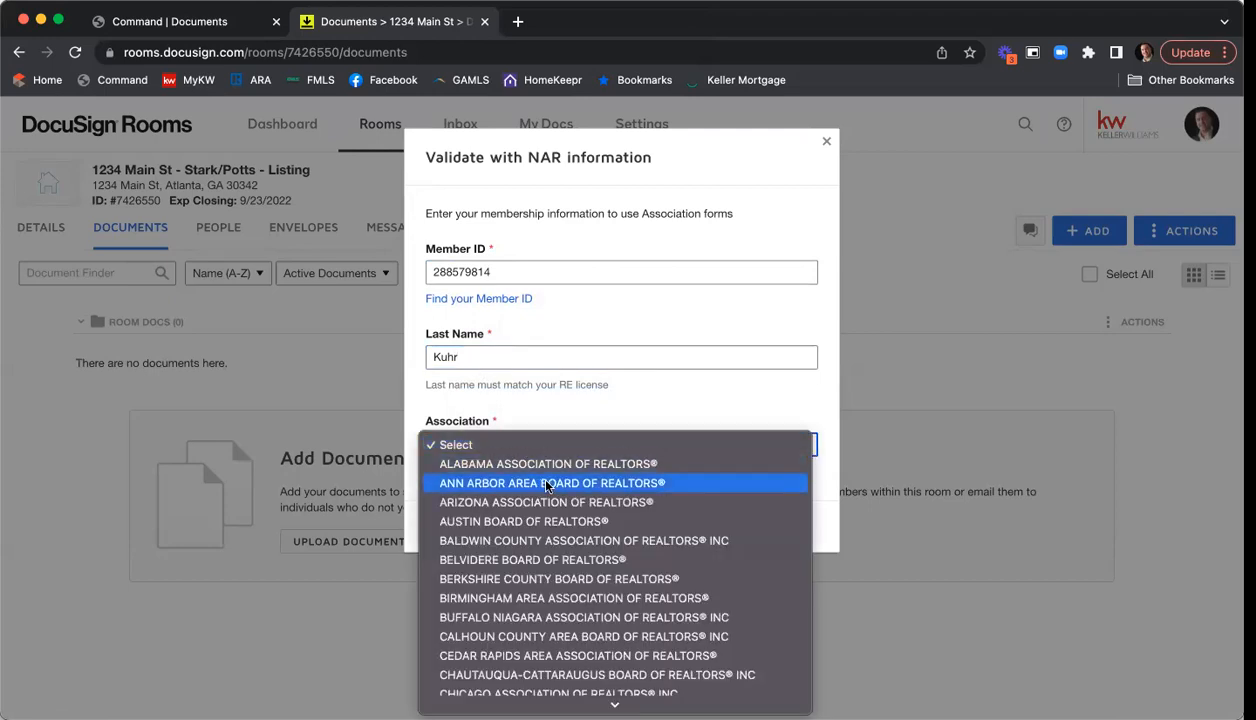
scroll(547, 490, "down", 5)
scroll(558, 496, "down", 5)
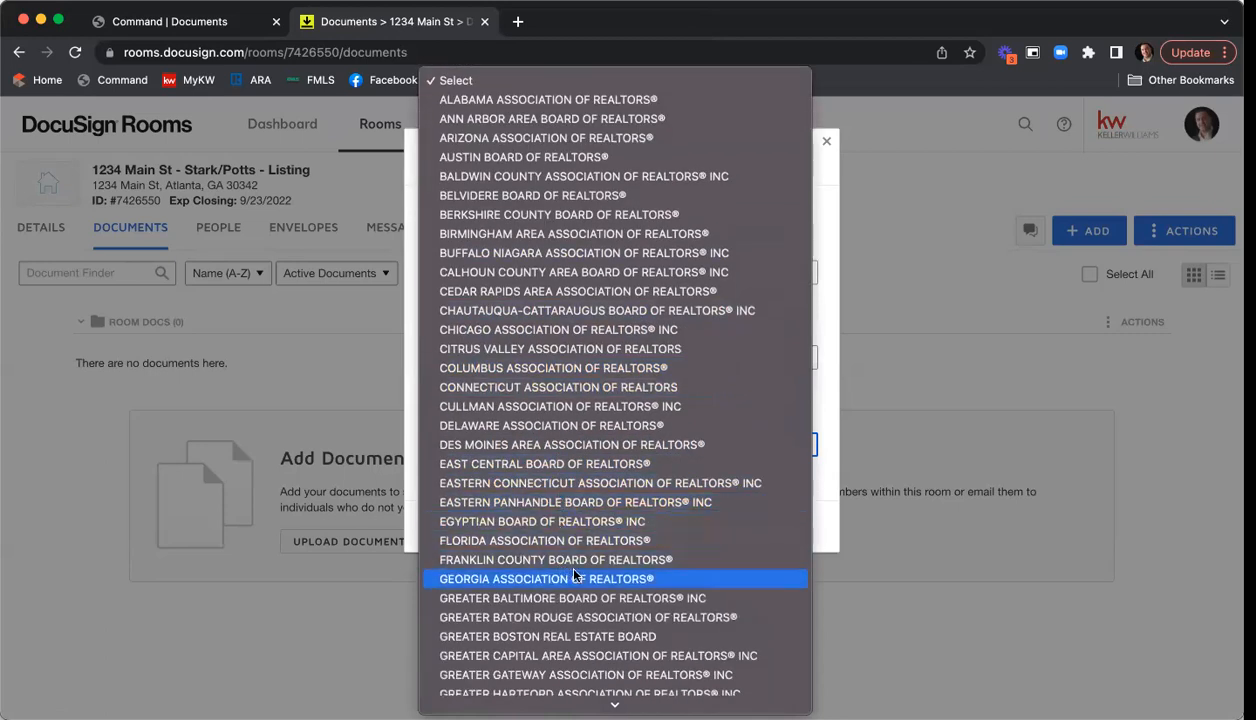
left_click(633, 579)
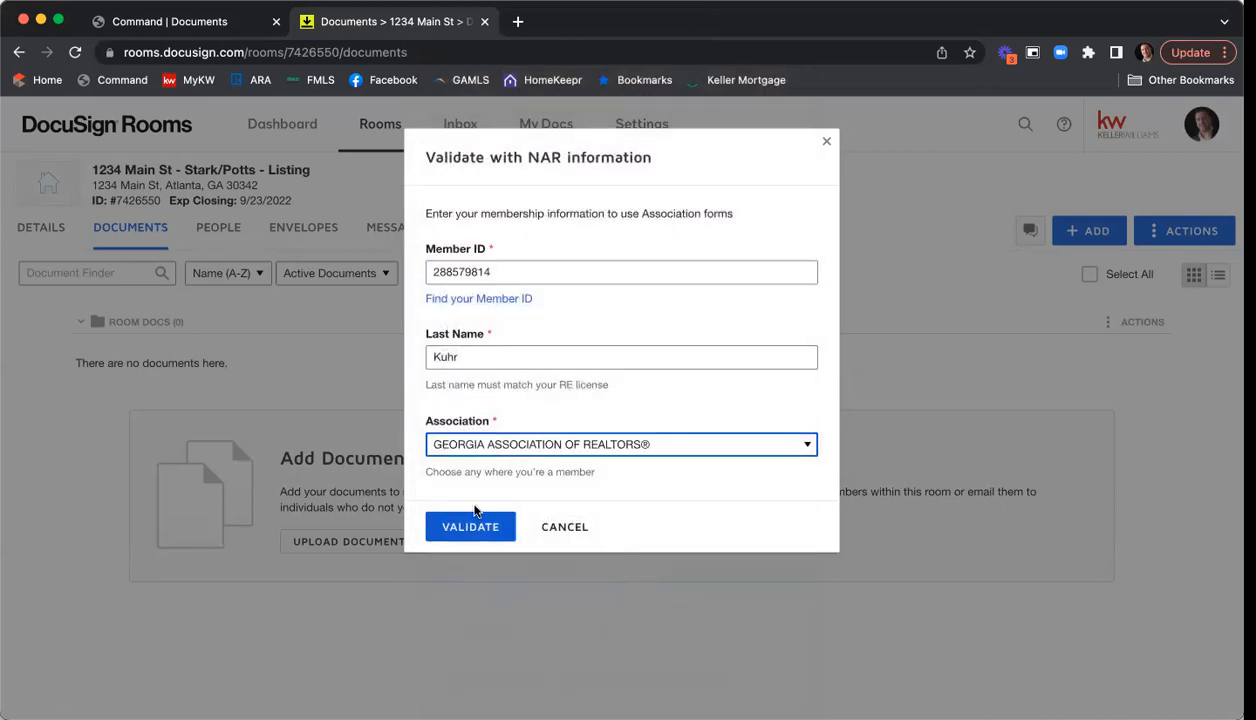
left_click(453, 535)
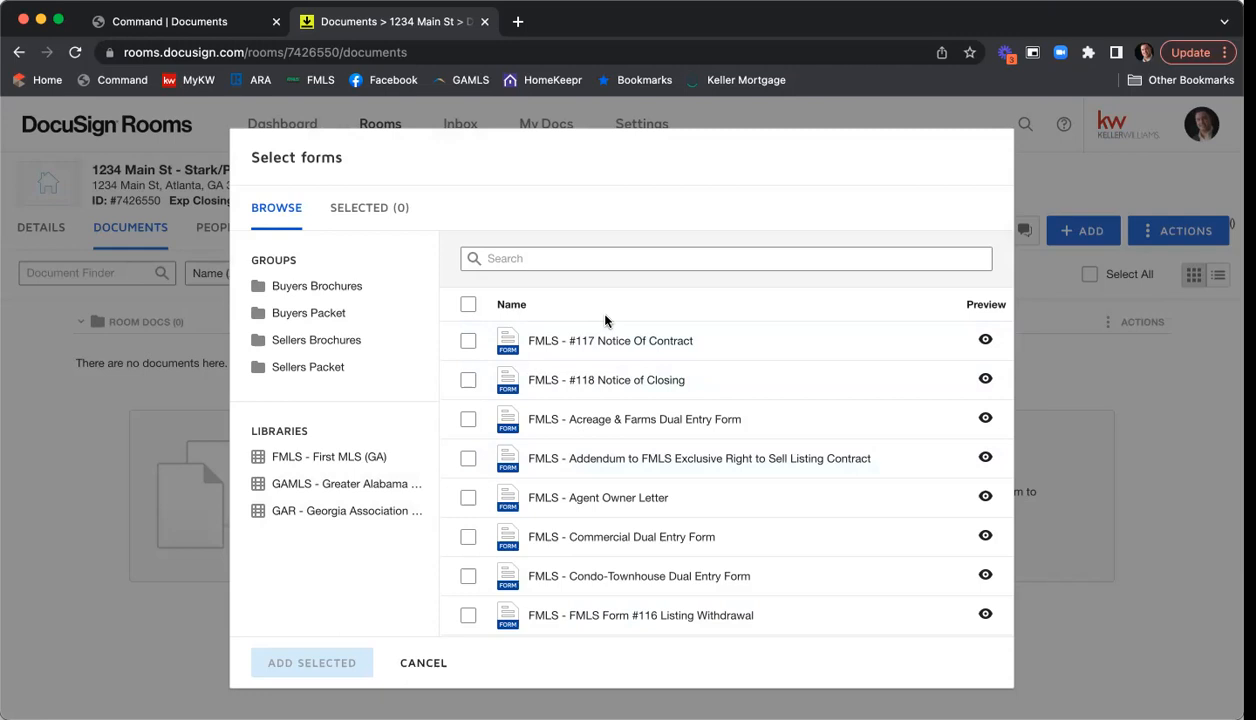
left_click(416, 662)
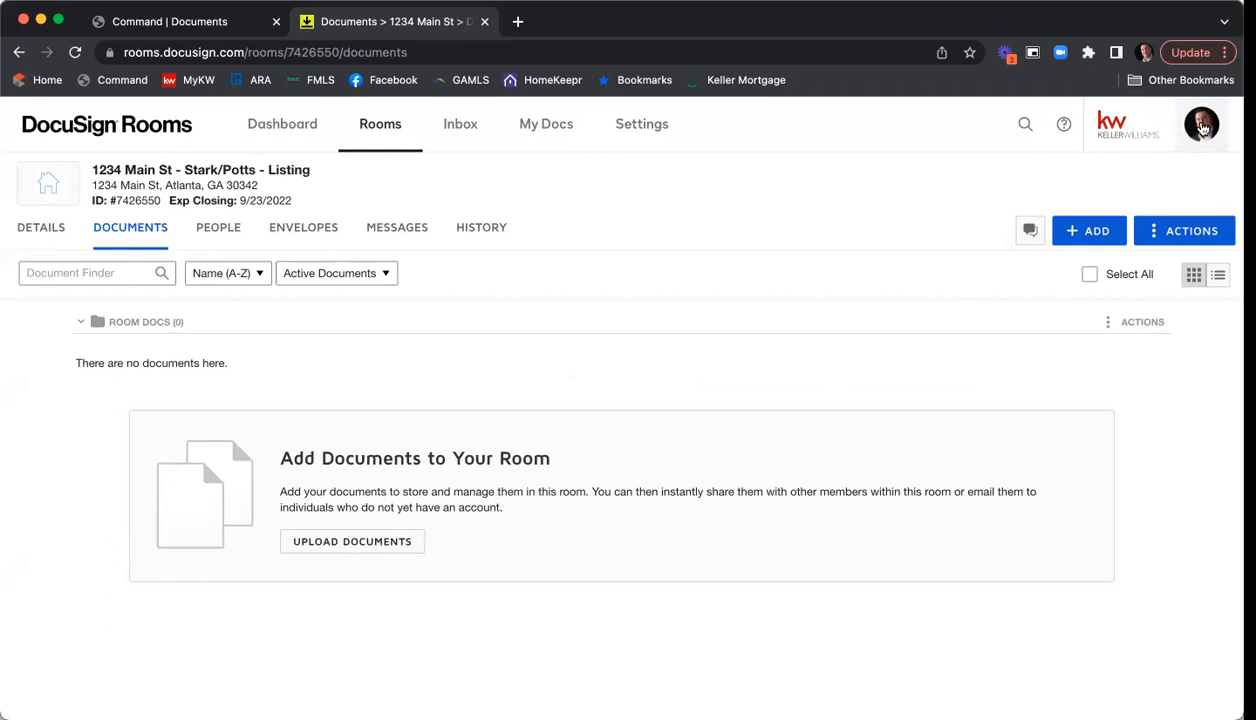
- Remove the saved National Association of Realtors credentials under Preferences > Integrations
left_click(1203, 130)
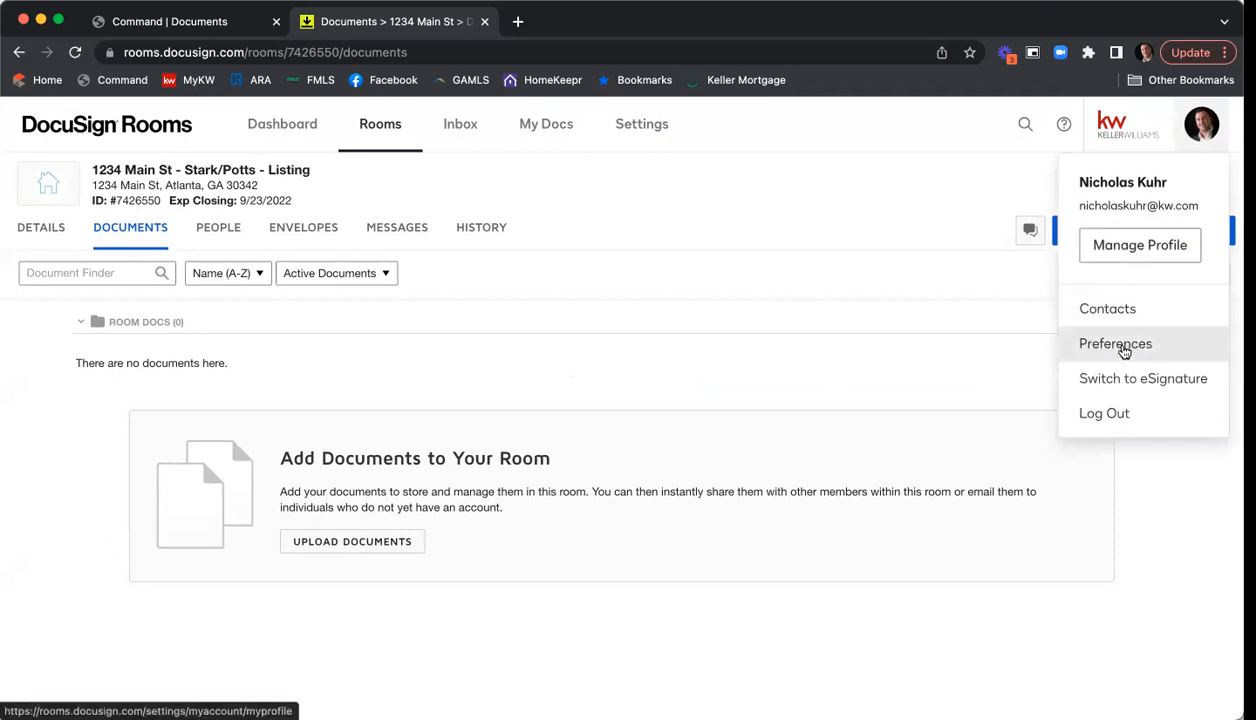
left_click(1121, 345)
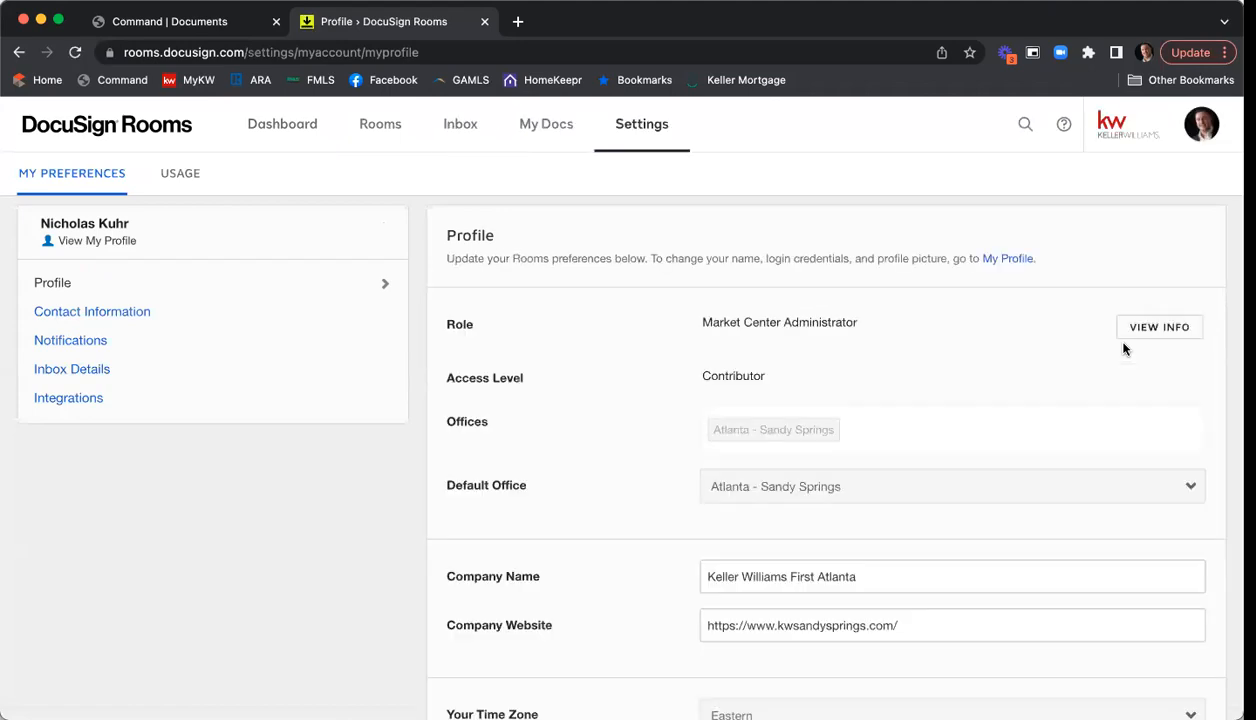
left_click(161, 400)
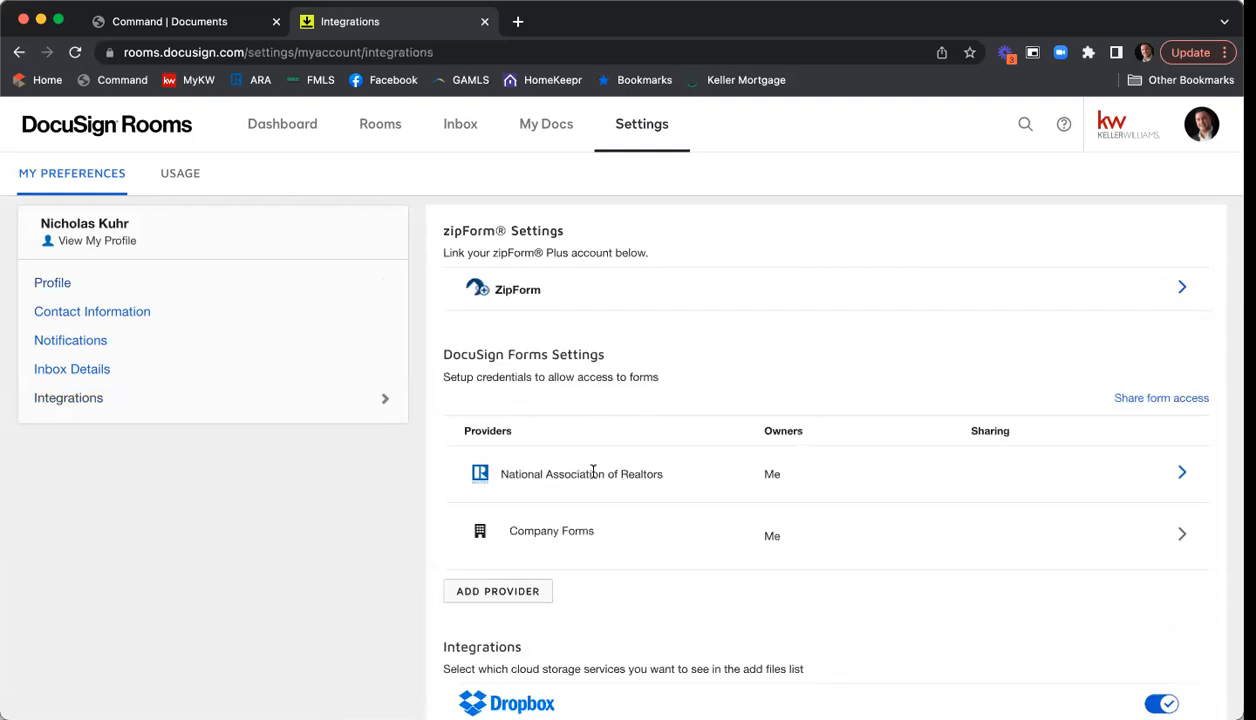
left_click(1182, 474)
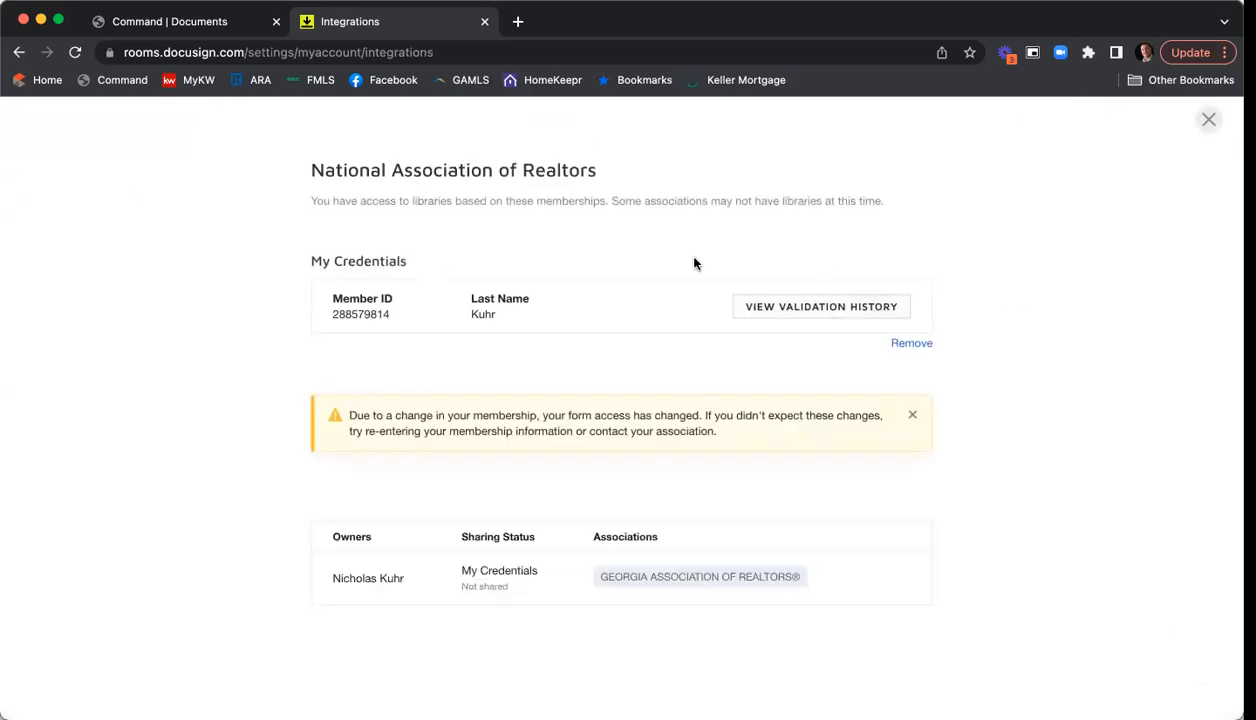
left_click(893, 345)
left_click(517, 285)
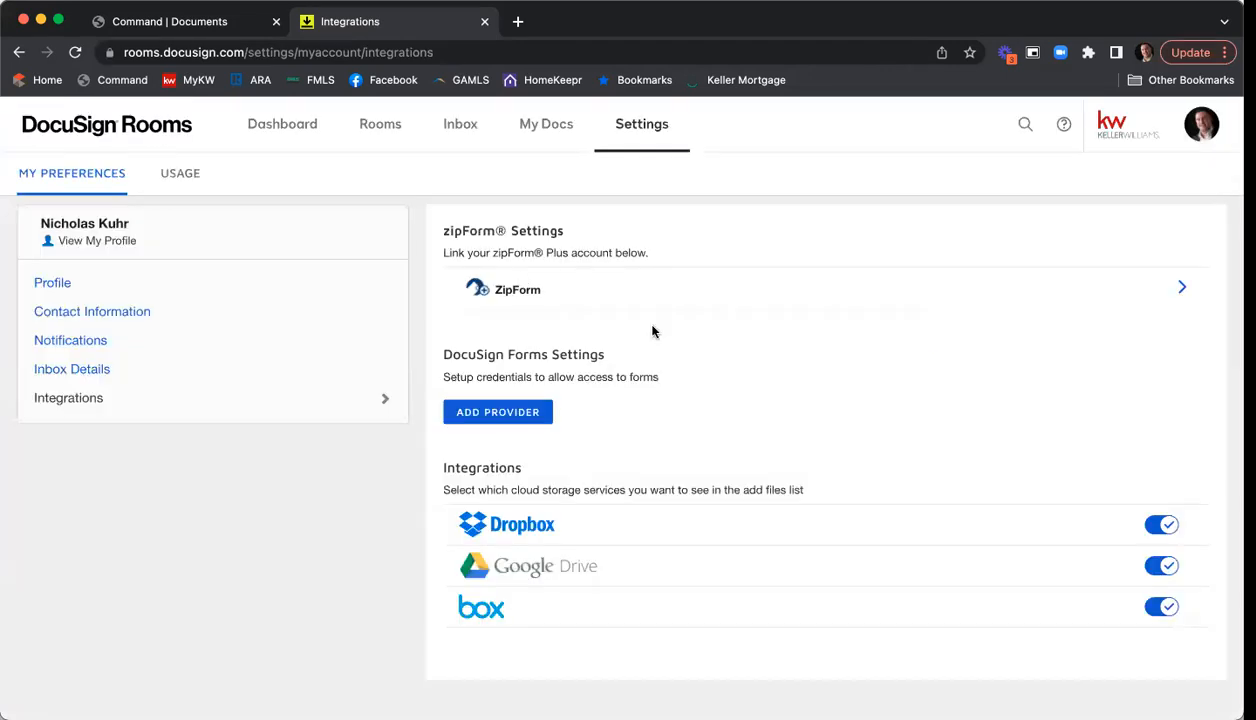
- Add the REALTOR provider using the pasted member ID, agent's last name, and Georgia Association of REALTORS®
left_click(495, 421)
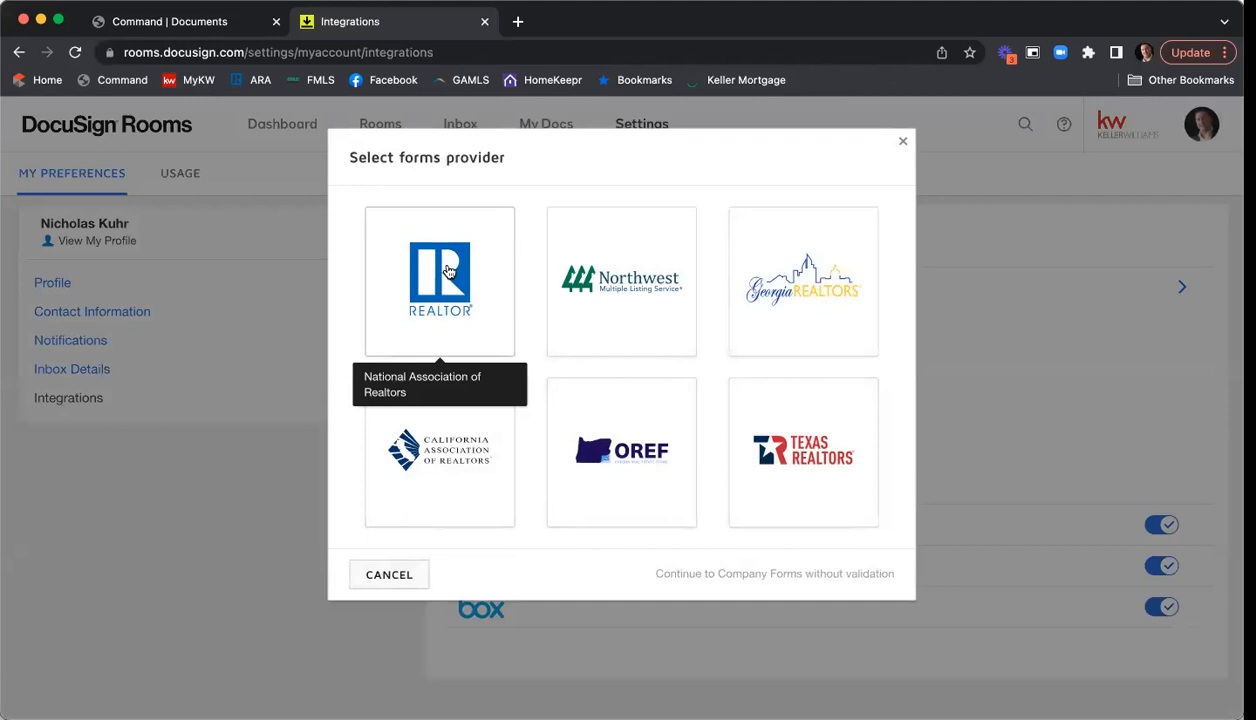
left_click(424, 291)
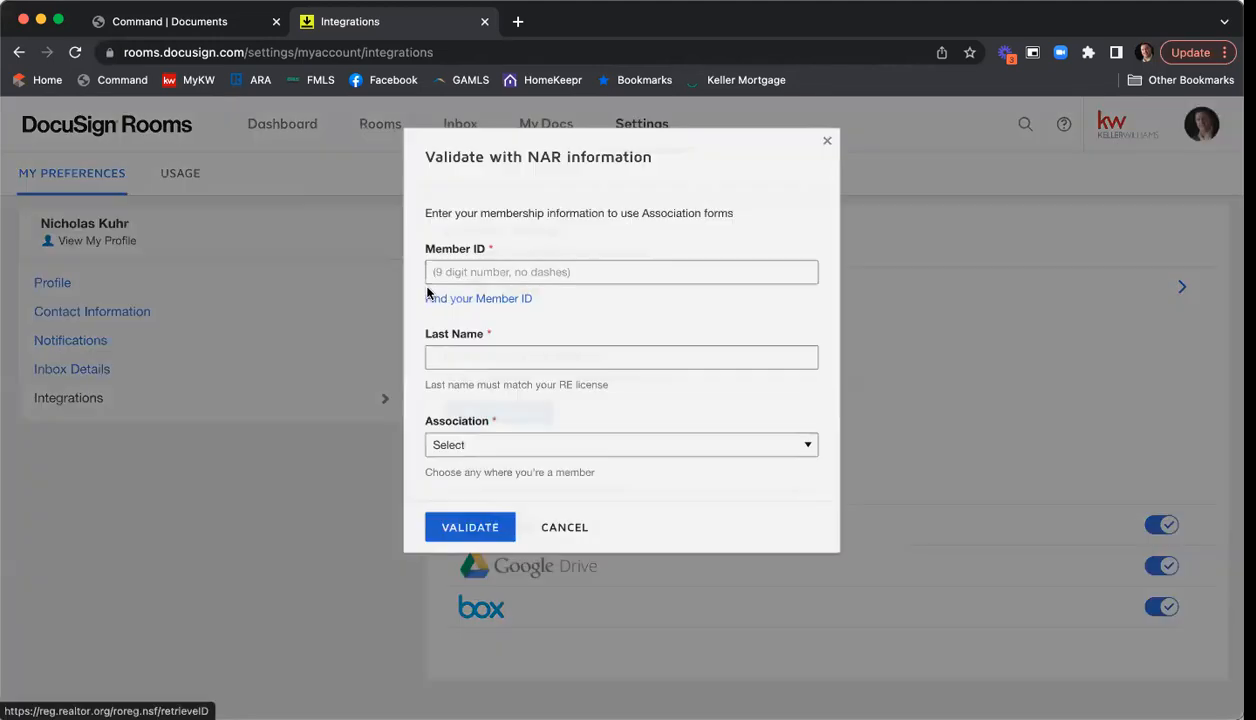
right_click(448, 272)
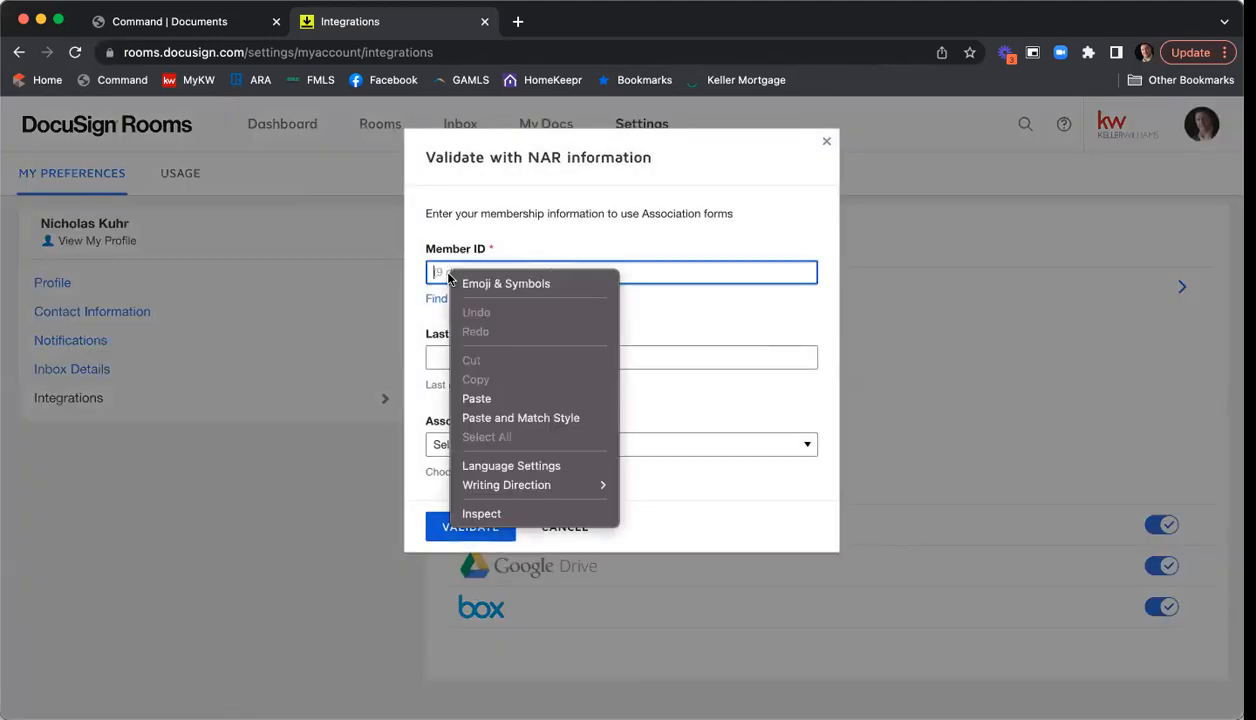
left_click(492, 399)
left_click(479, 347)
type("Kuhr")
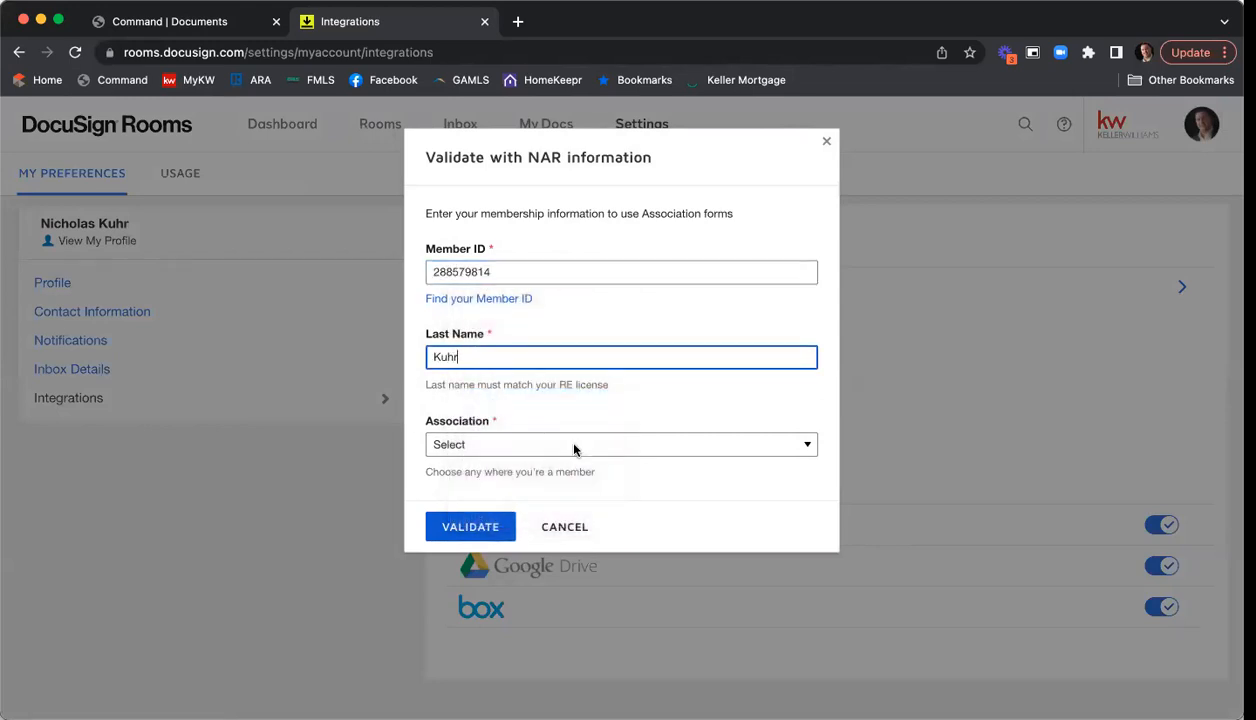
left_click(575, 447)
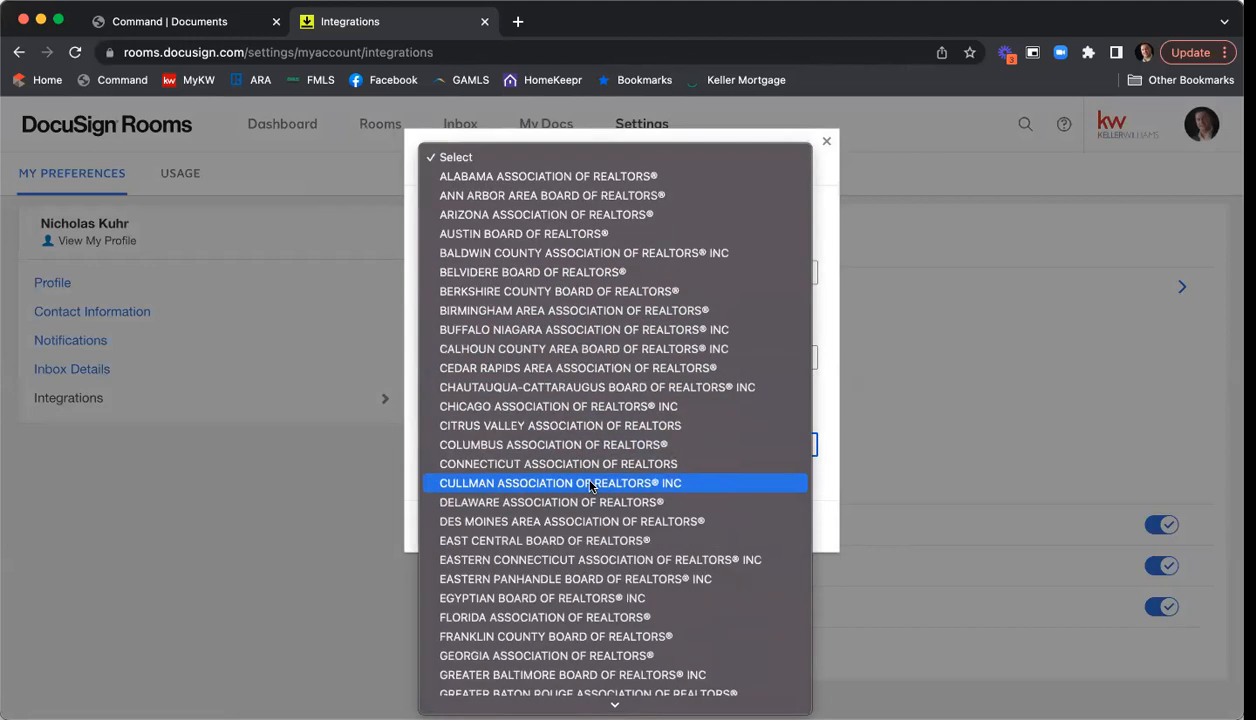
left_click(611, 655)
left_click(456, 527)
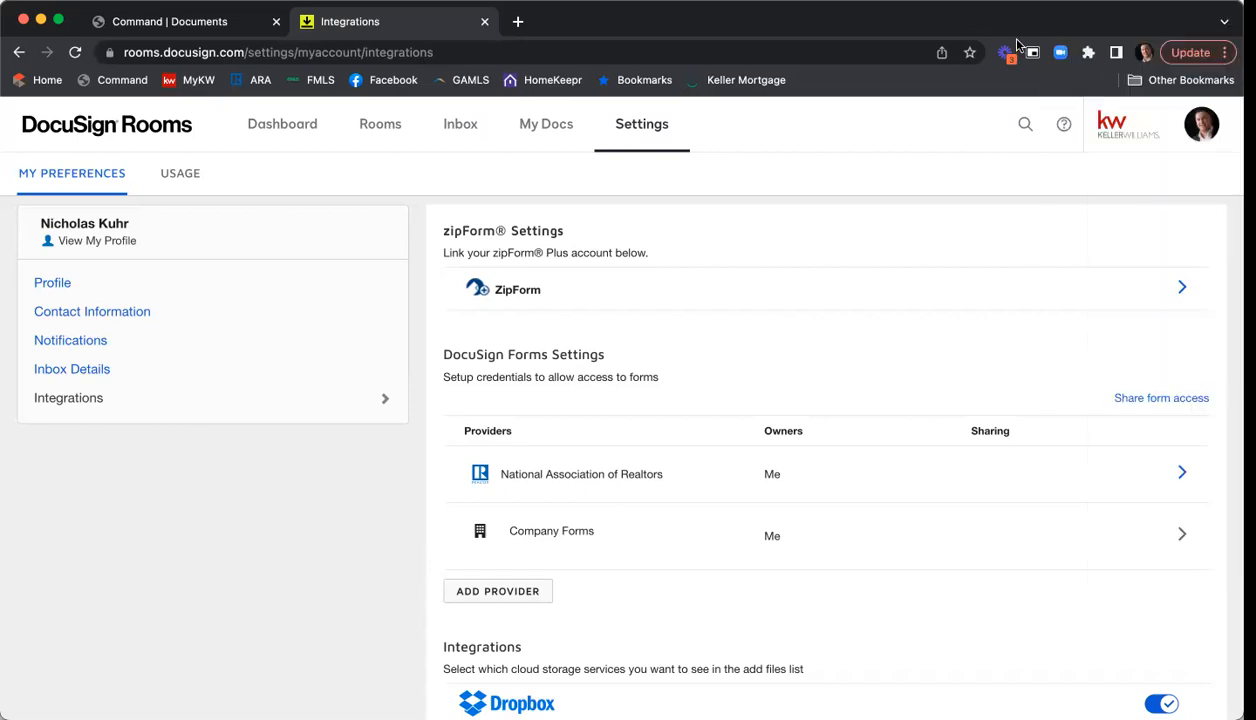
- Reopen the 1234 Main St room from the Dashboard's Recently Viewed and show its documents
left_click(269, 134)
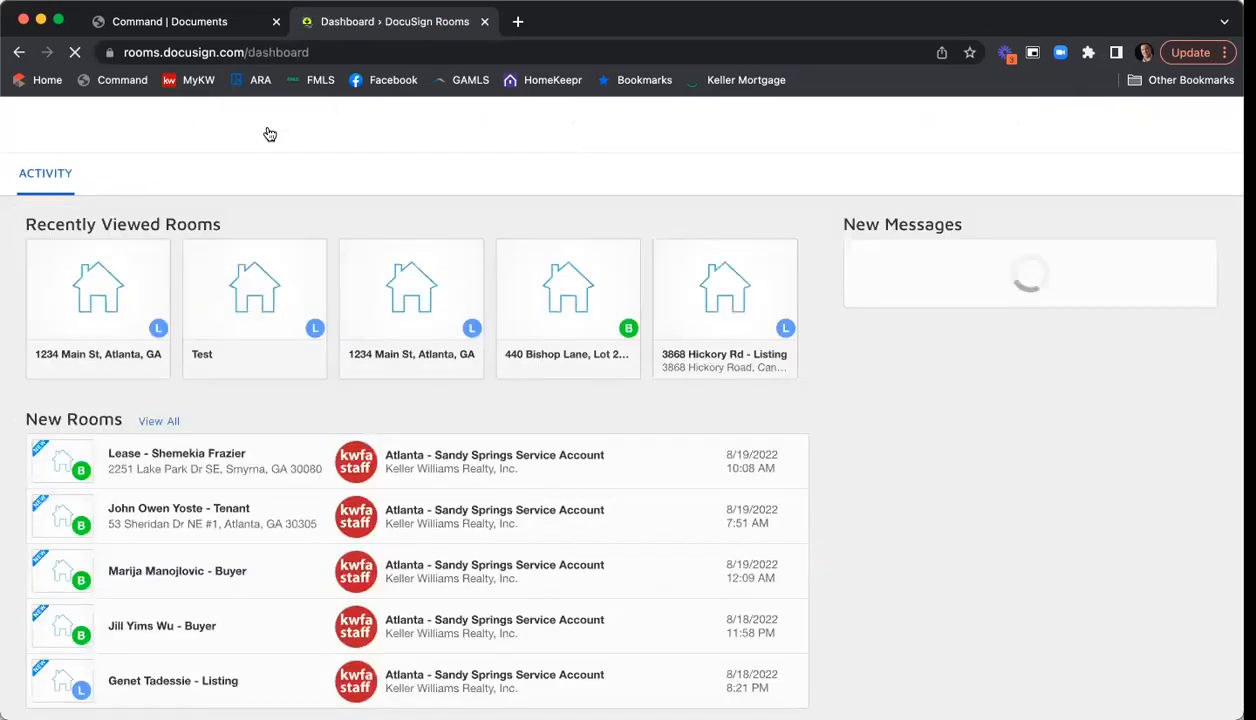
left_click(91, 289)
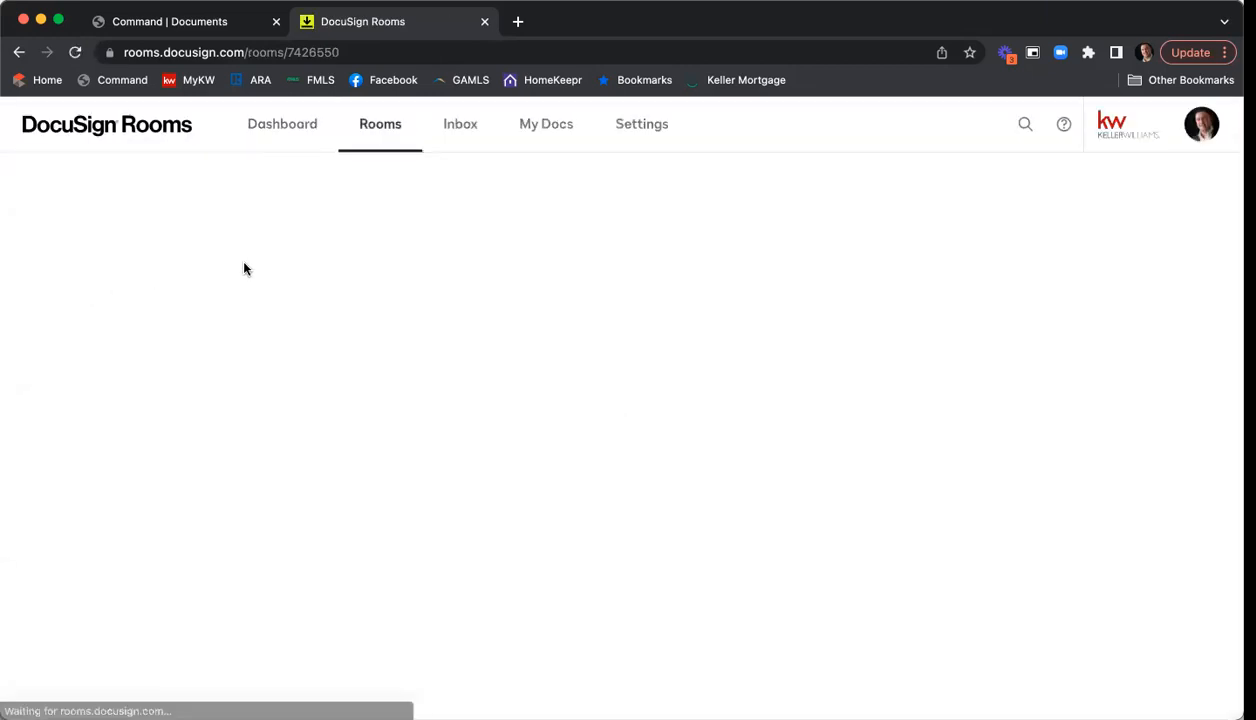
left_click(145, 238)
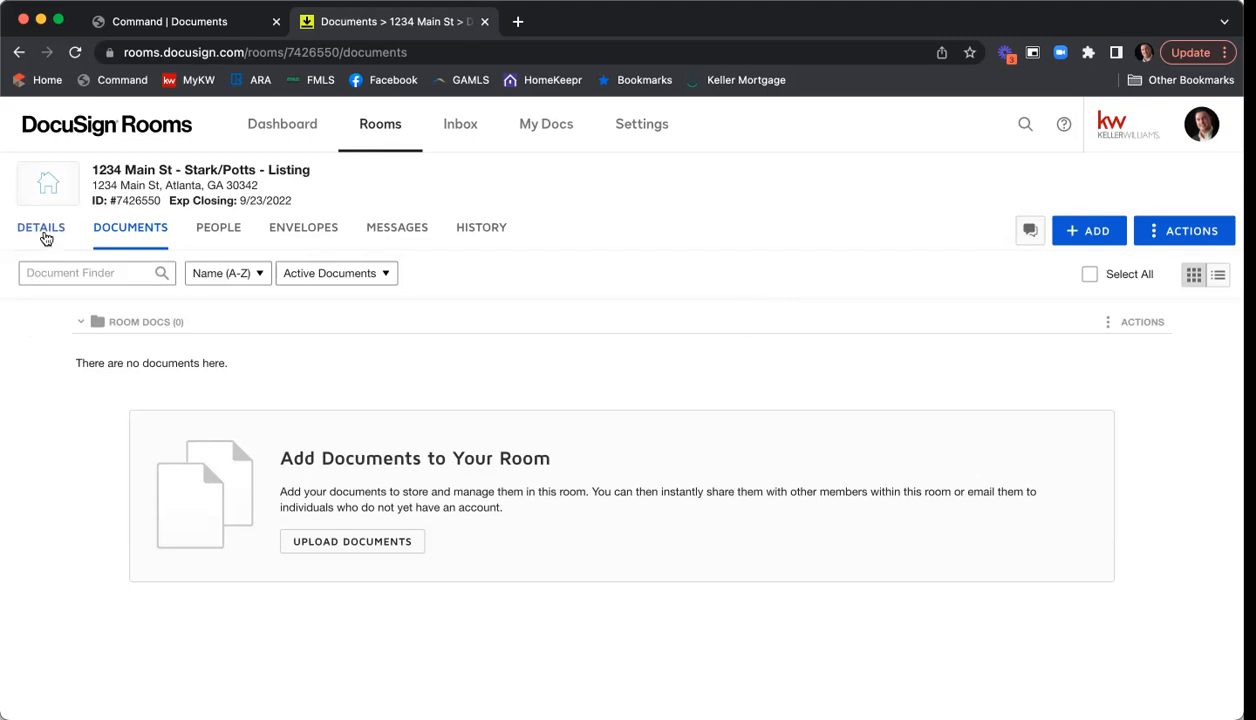
- Review the 1234 Main St room's Details tab: room info, location, seller and offer sections
left_click(49, 236)
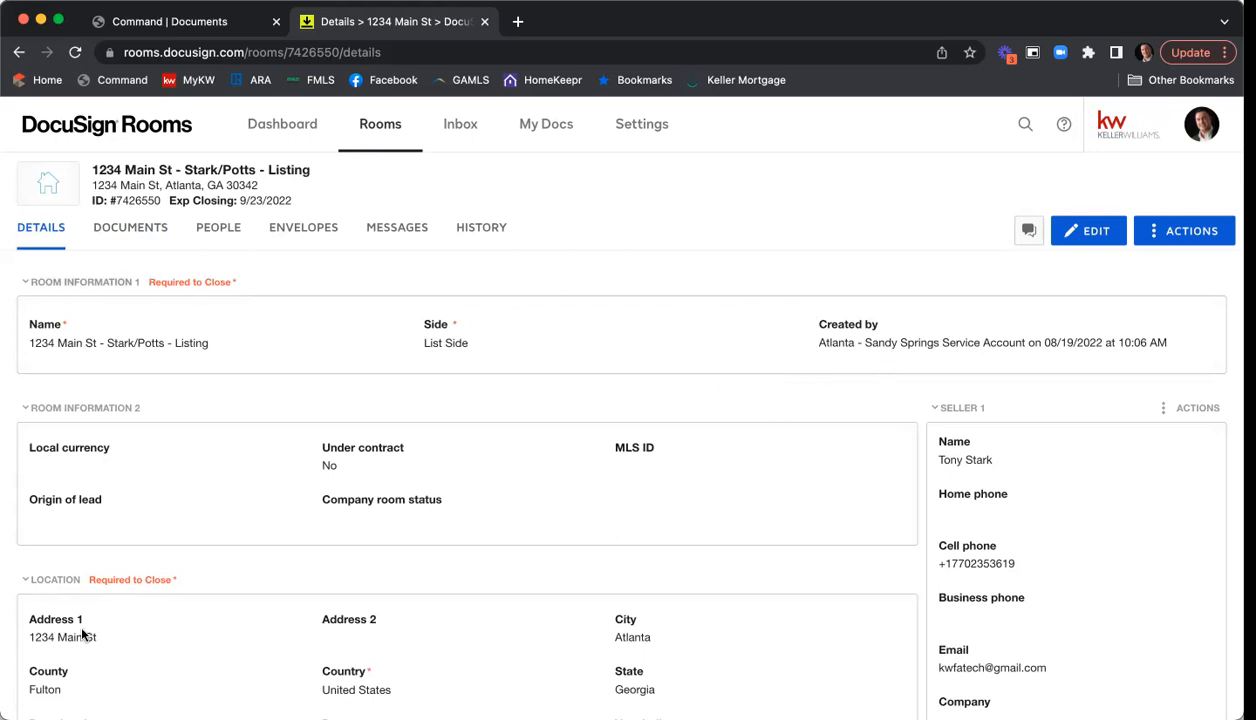
scroll(591, 333, "down", 2)
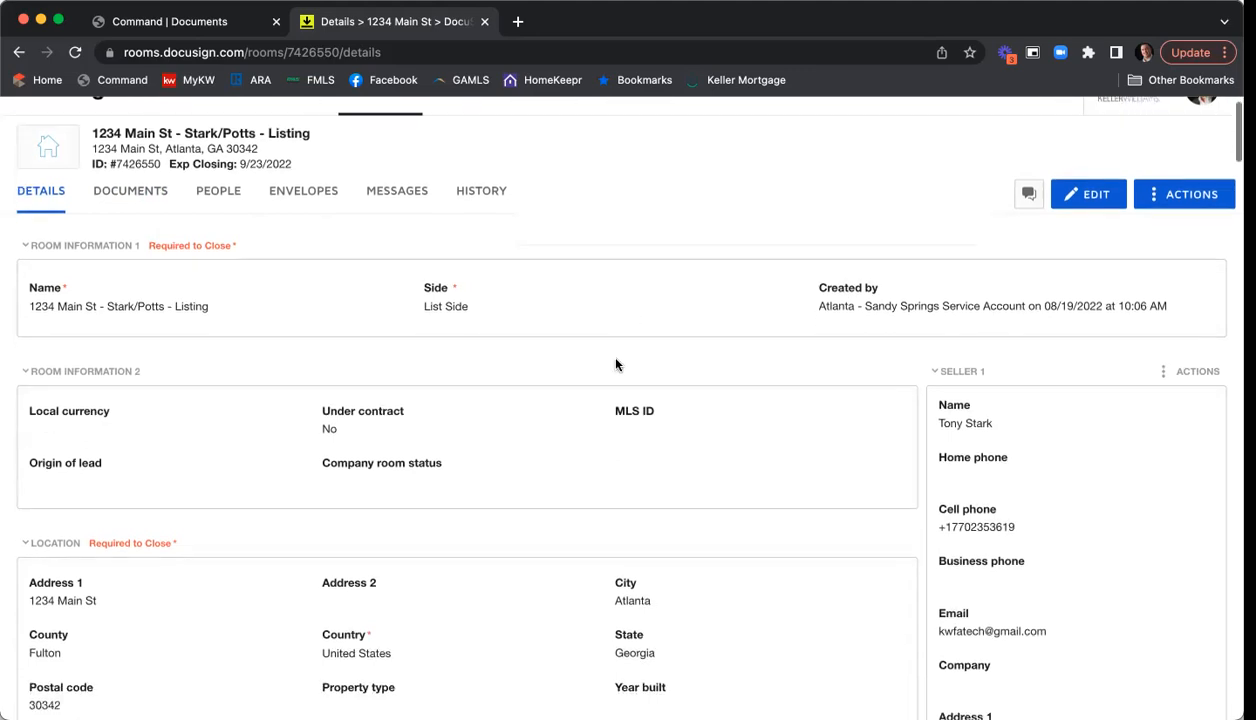
scroll(627, 404, "down", 3)
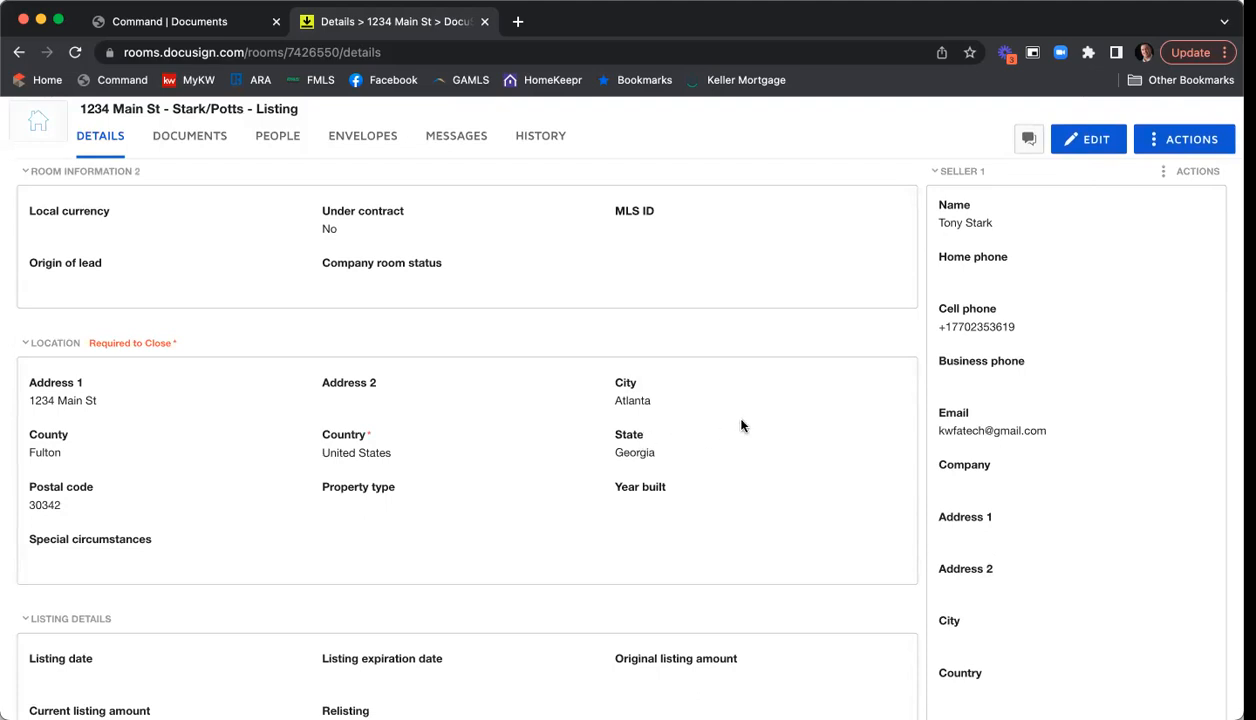
scroll(580, 400, "down", 1)
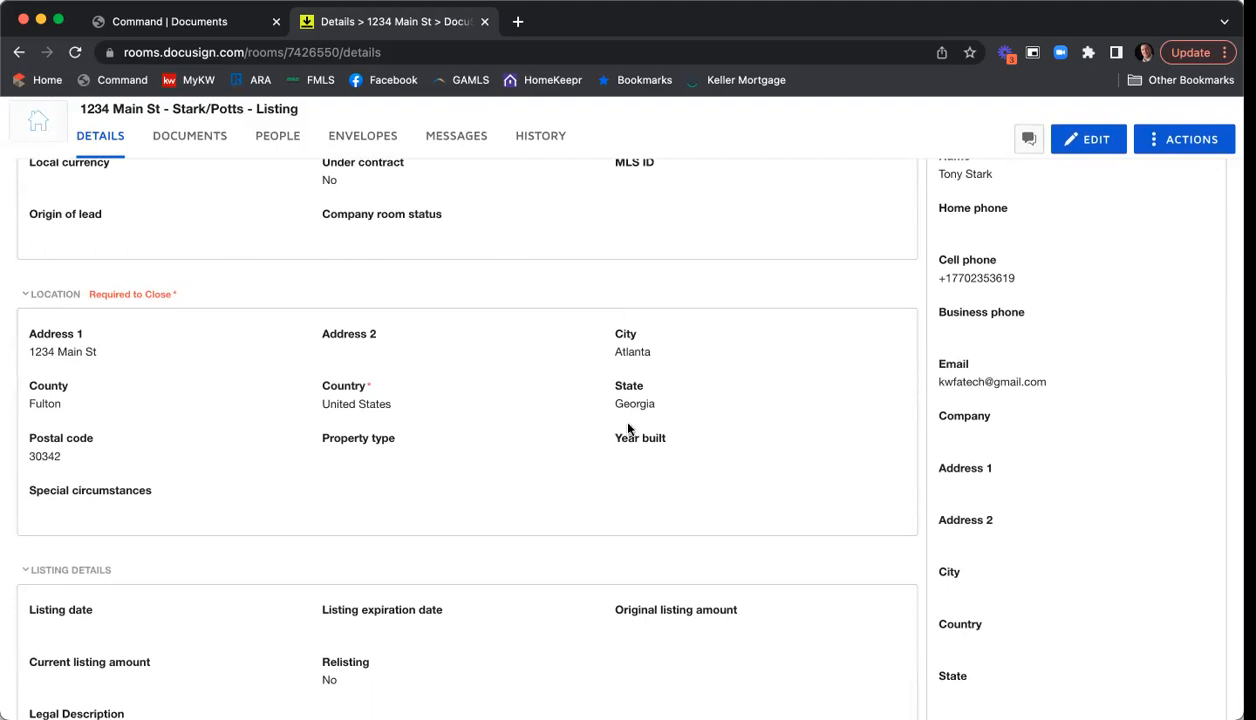
scroll(620, 420, "down", 4)
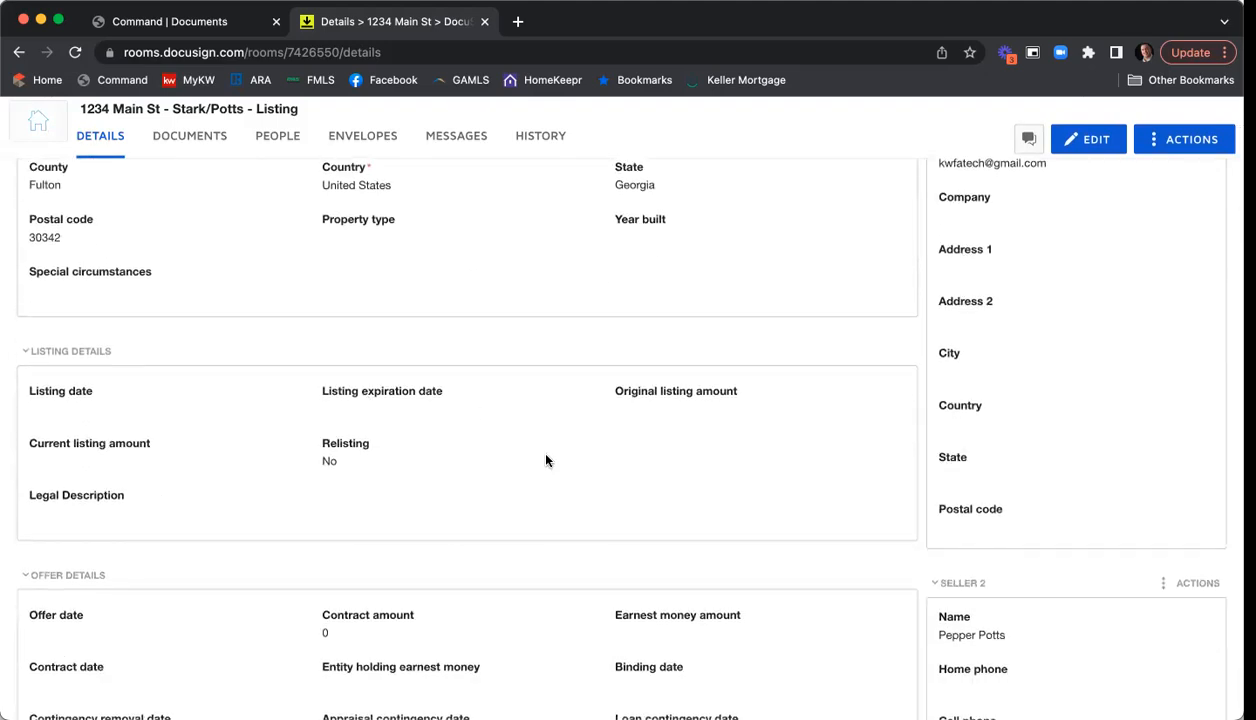
scroll(485, 482, "down", 3)
scroll(480, 495, "down", 8)
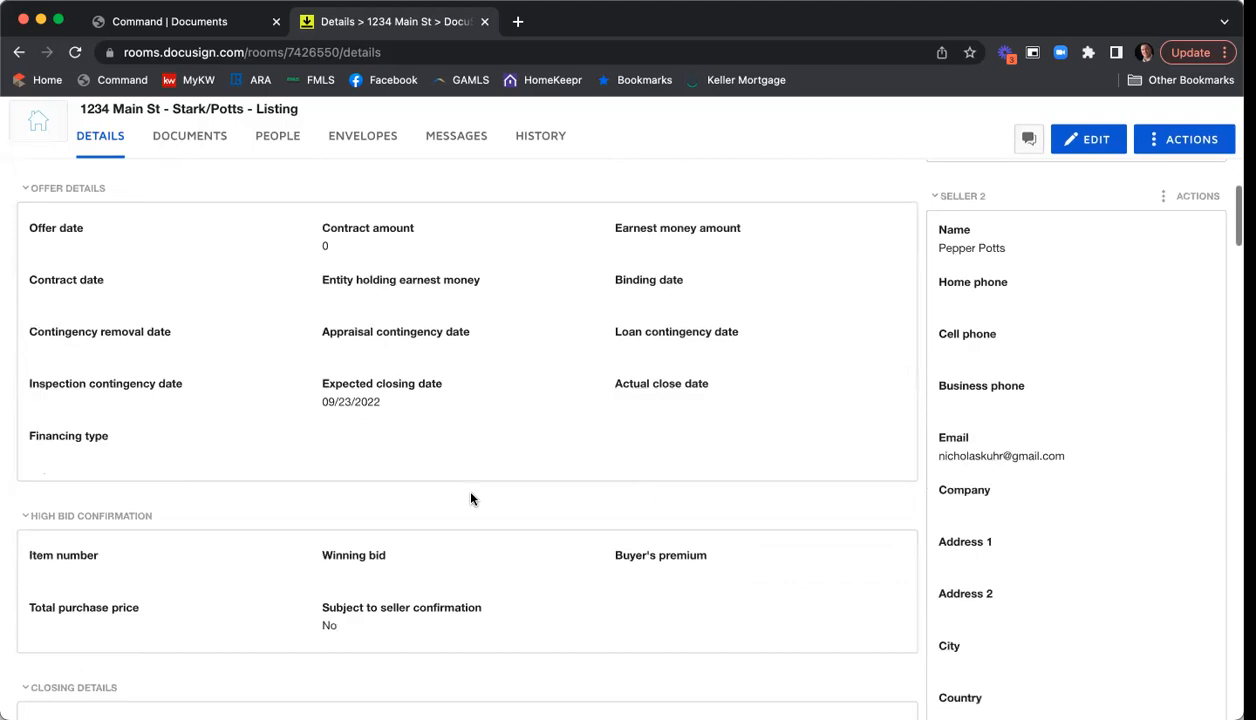
scroll(471, 498, "up", 5)
scroll(480, 495, "up", 10)
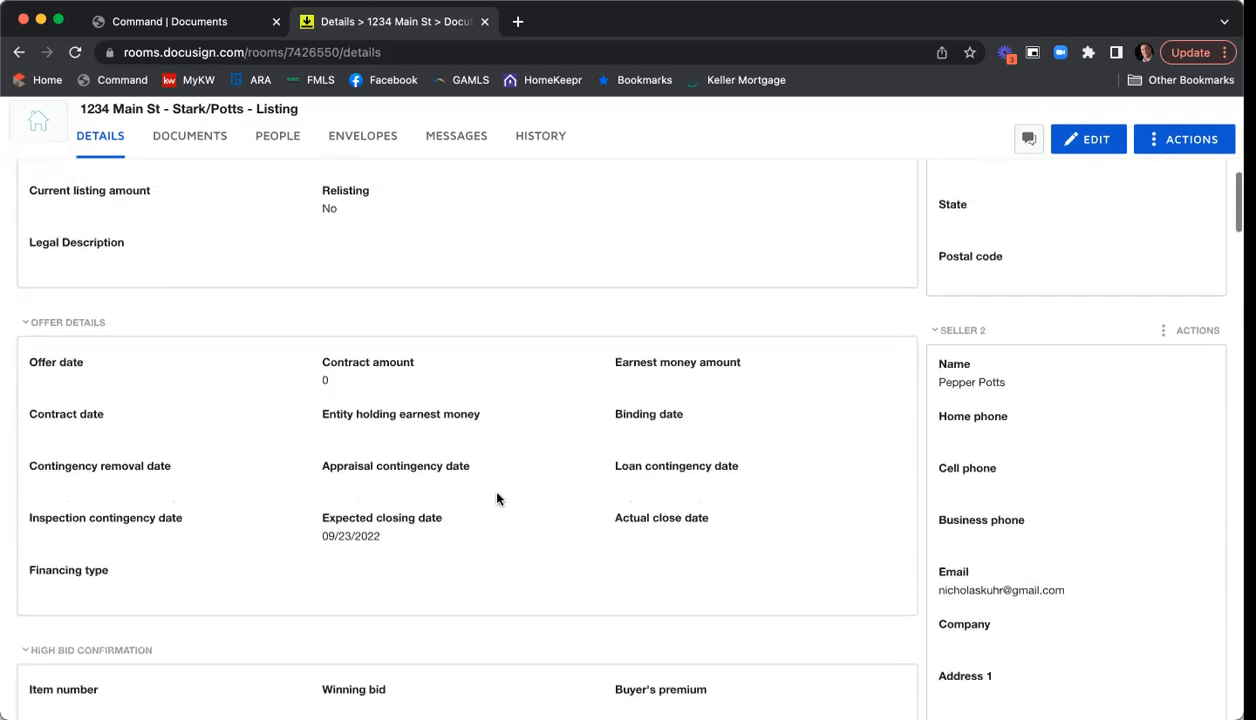
scroll(523, 495, "up", 4)
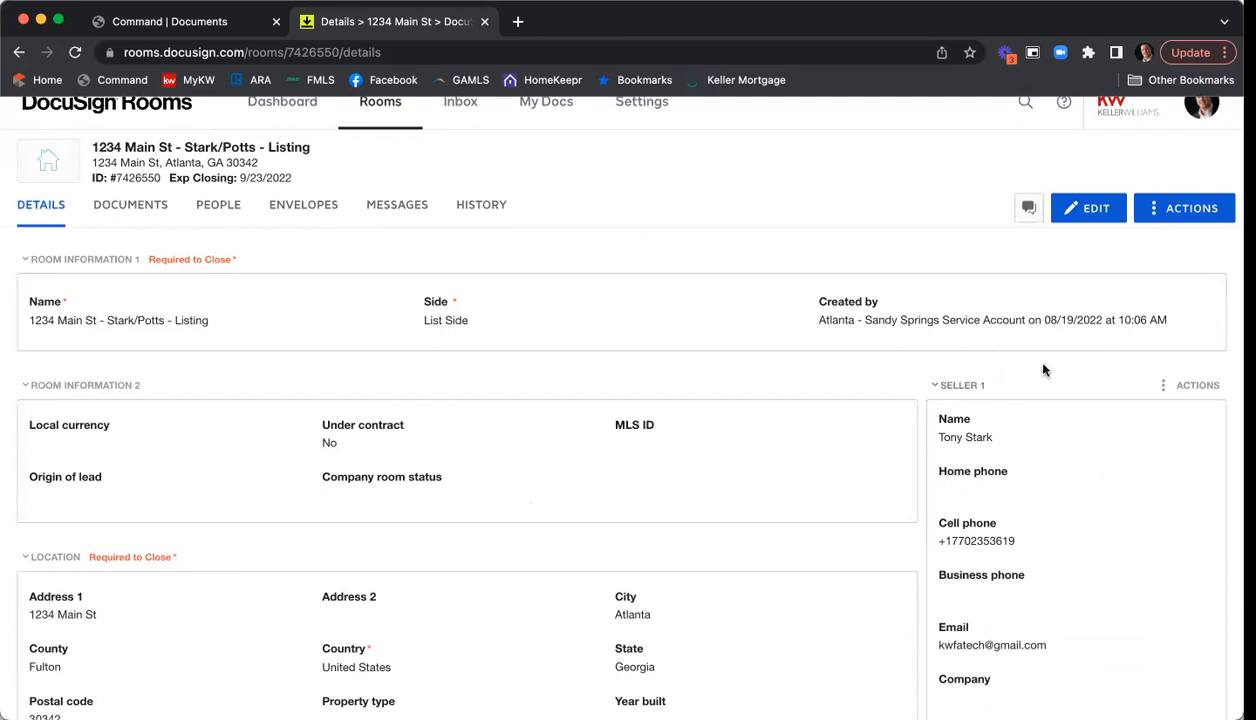
scroll(1043, 368, "down", 3)
scroll(970, 300, "up", 1)
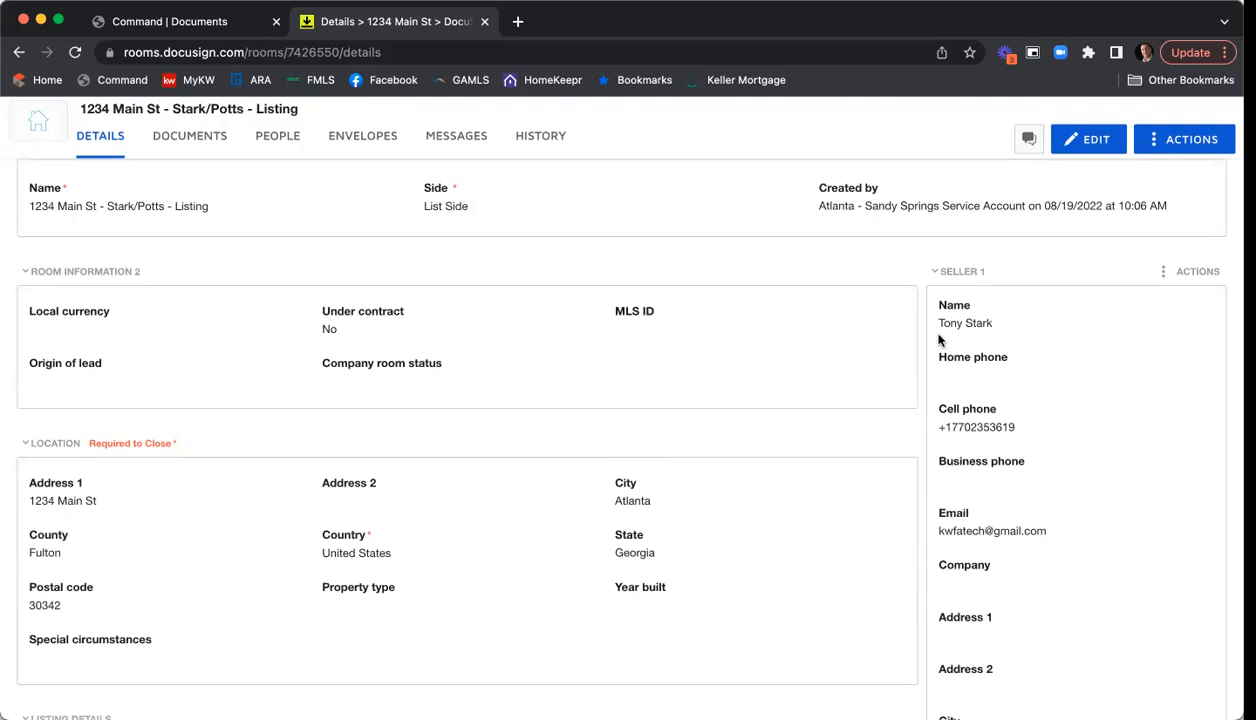
scroll(1047, 427, "down", 1)
scroll(1047, 427, "down", 2)
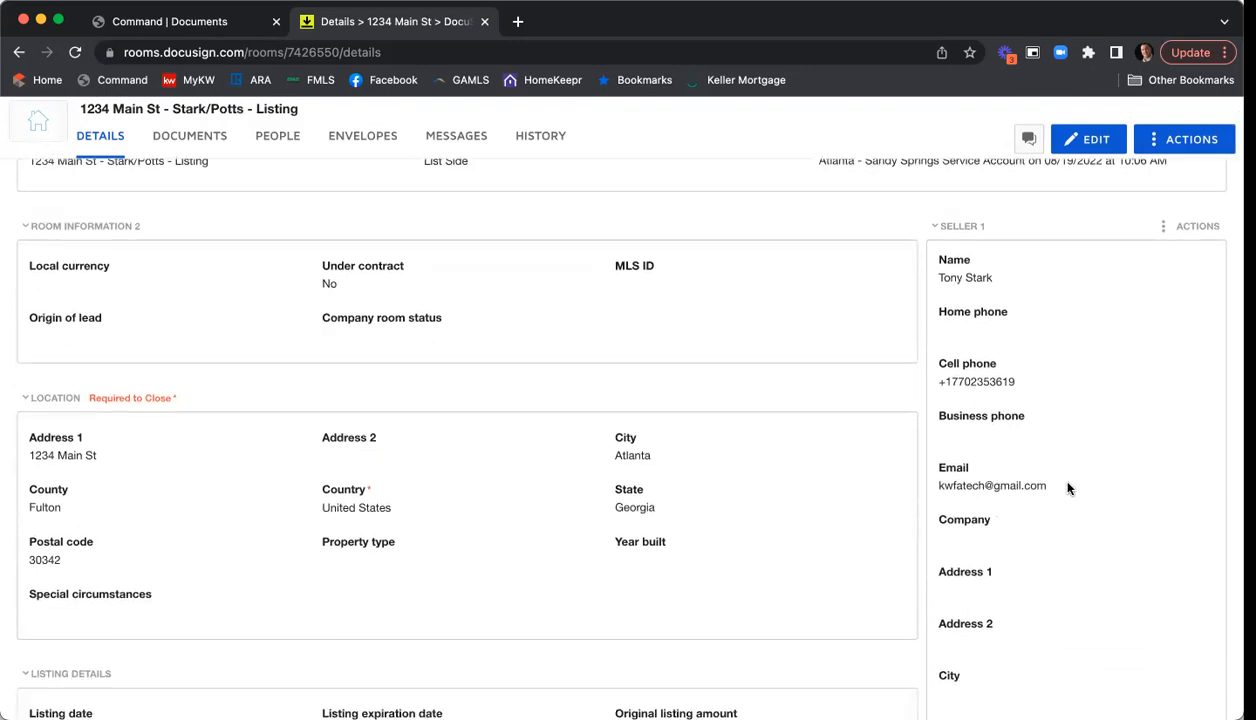
scroll(1067, 488, "up", 1)
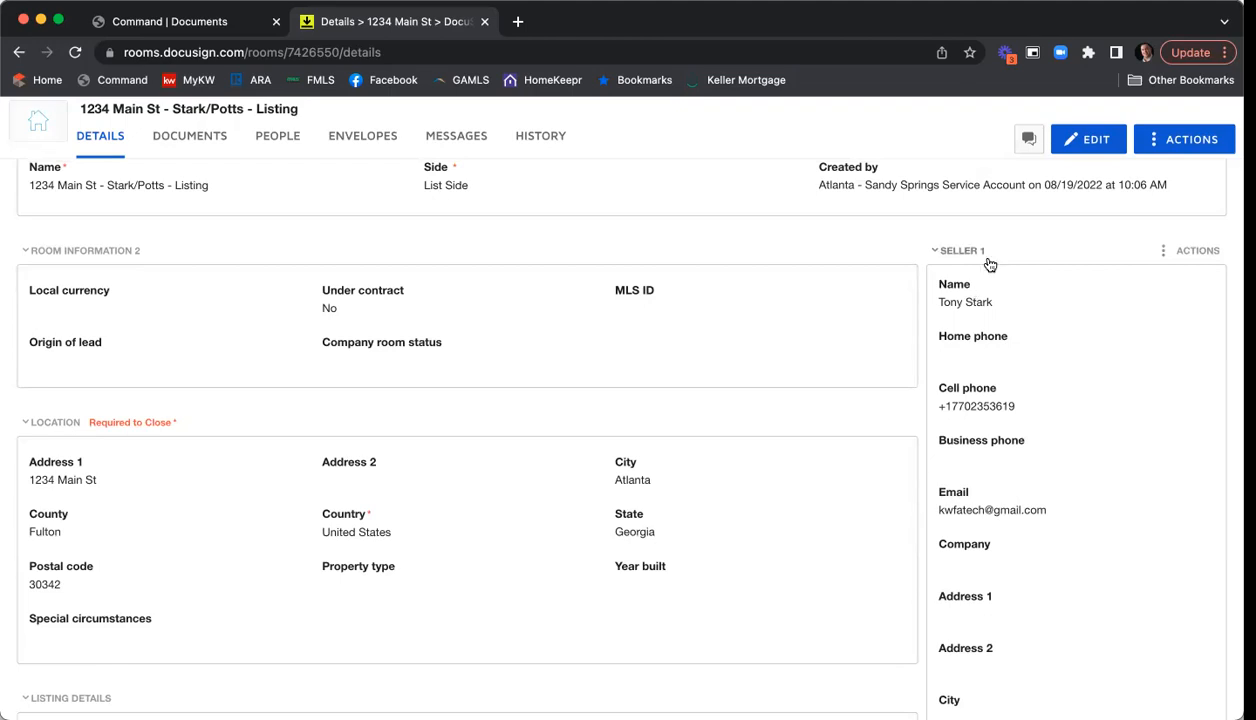
scroll(1054, 277, "down", 3)
scroll(1054, 277, "down", 5)
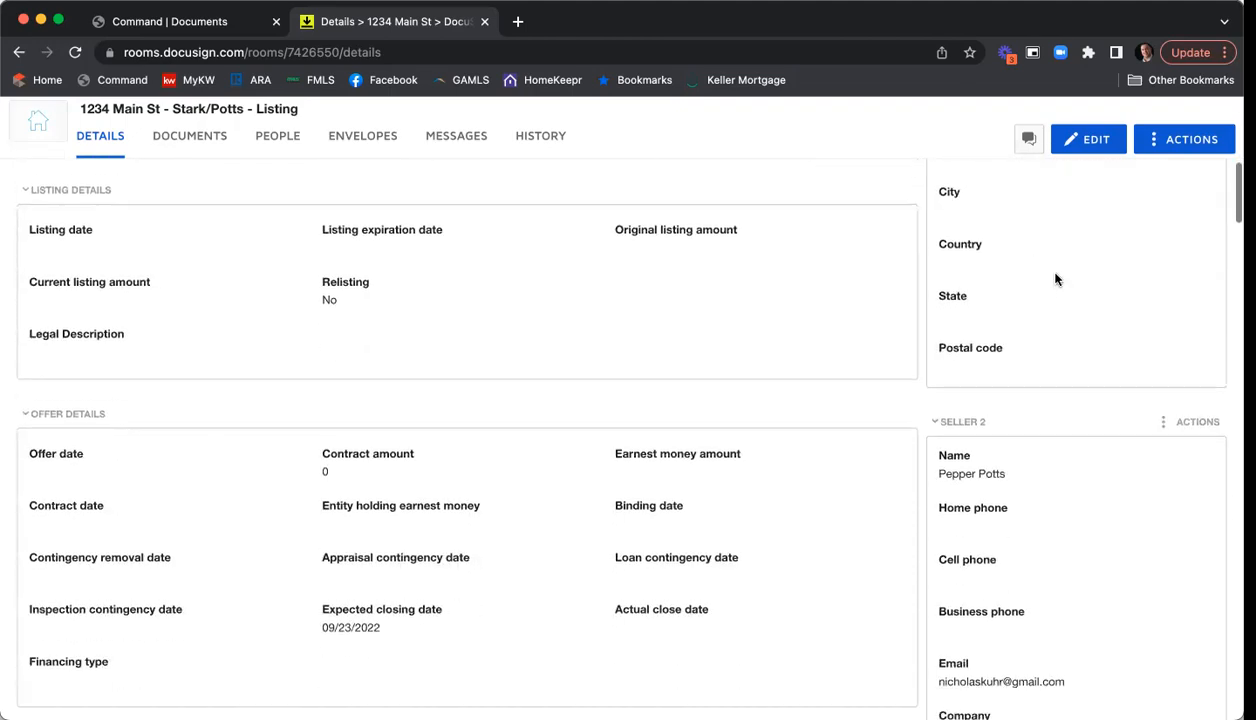
scroll(995, 325, "down", 1)
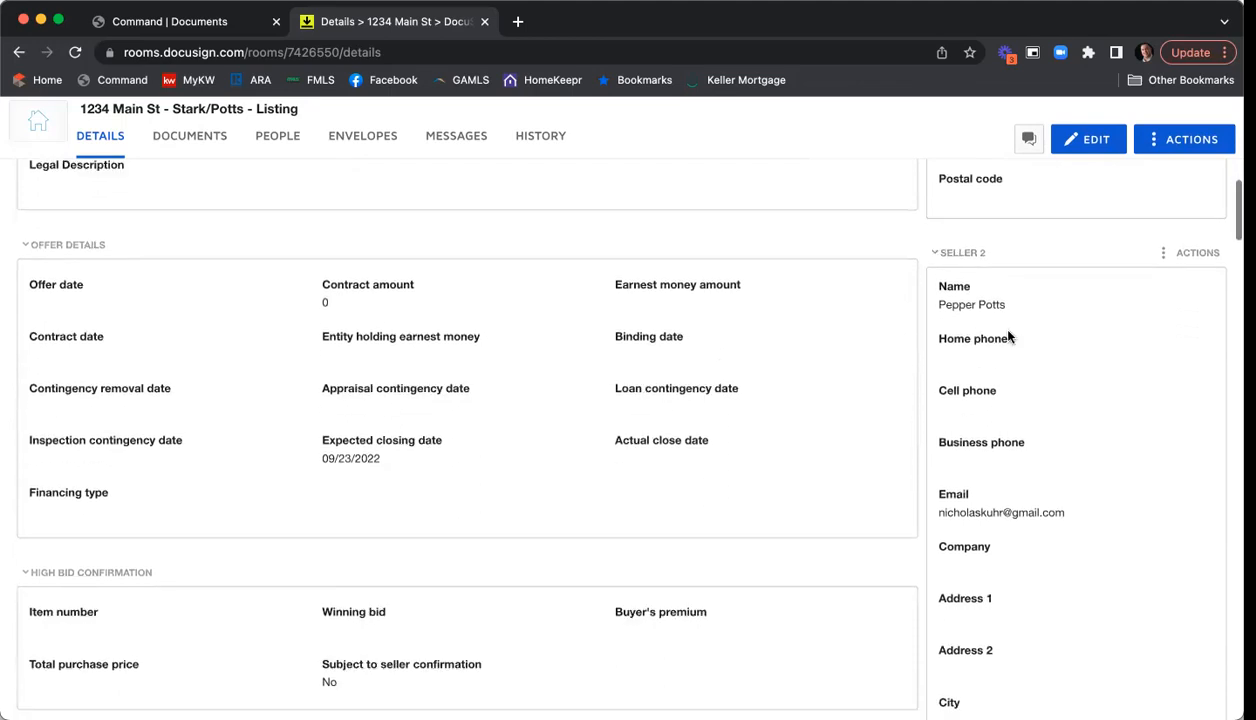
scroll(1060, 380, "down", 1)
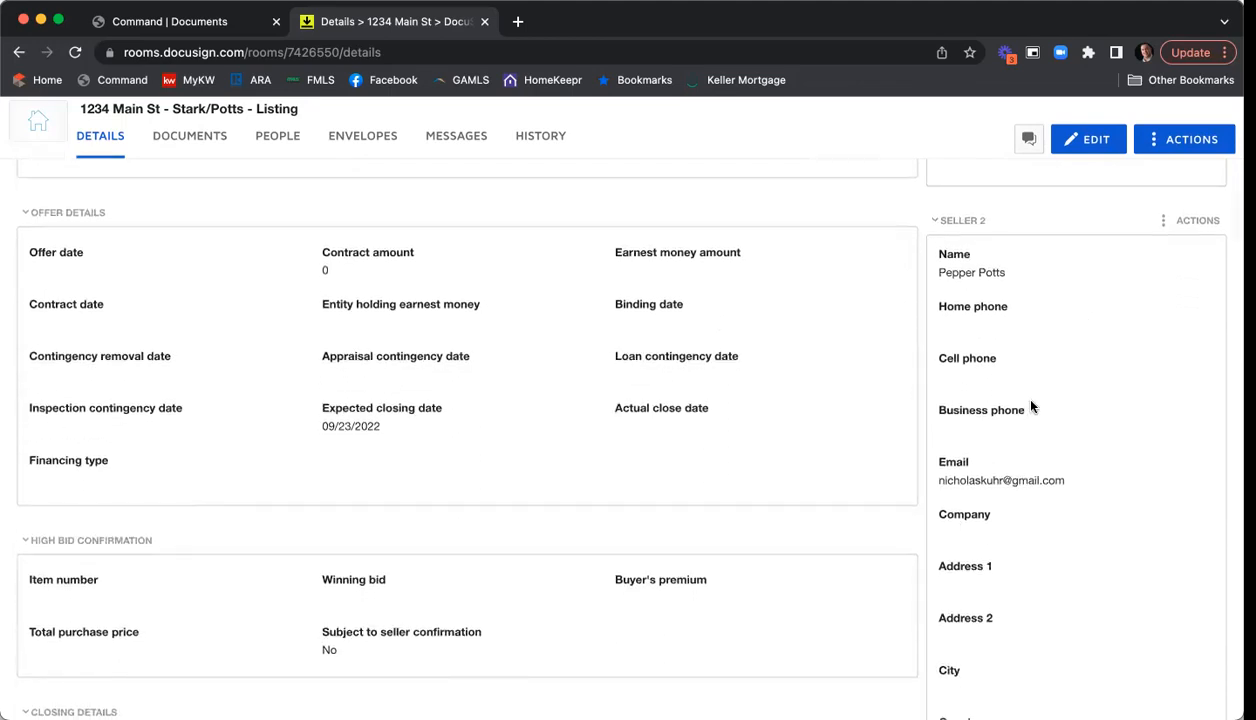
scroll(1063, 430, "down", 4)
scroll(1063, 424, "down", 3)
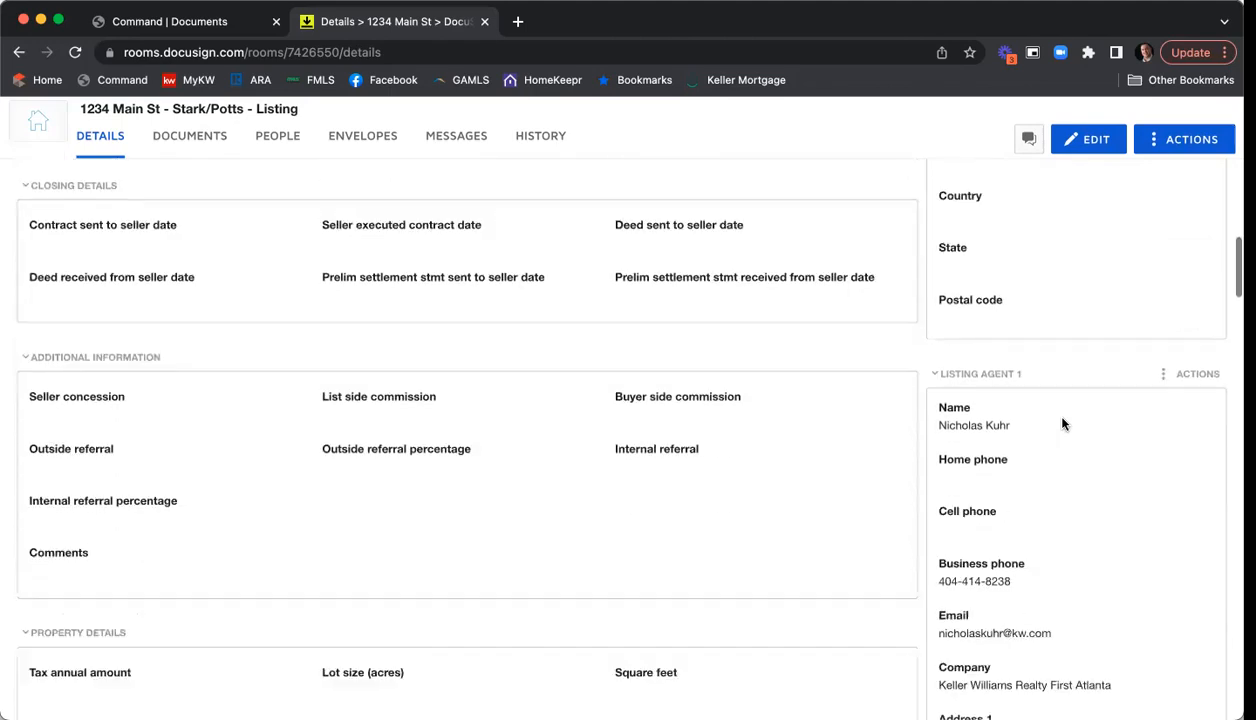
scroll(1081, 372, "down", 1)
scroll(1100, 380, "down", 1)
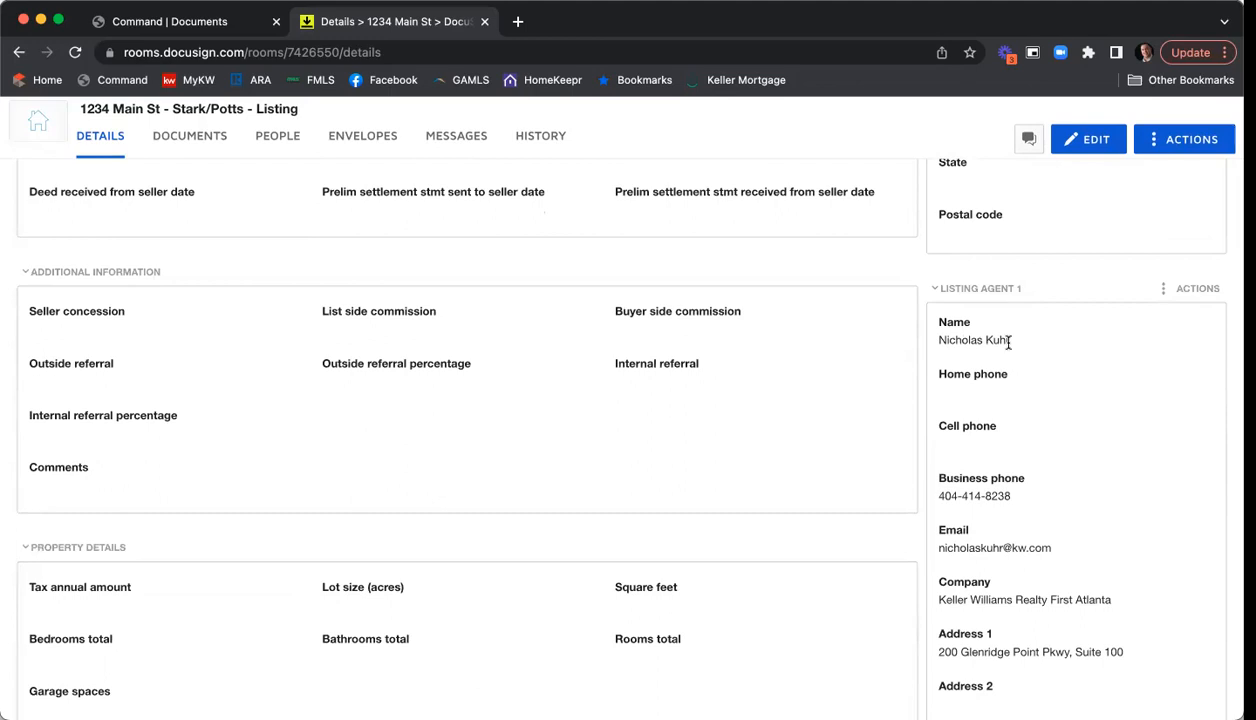
scroll(1012, 350, "down", 3)
scroll(985, 389, "down", 2)
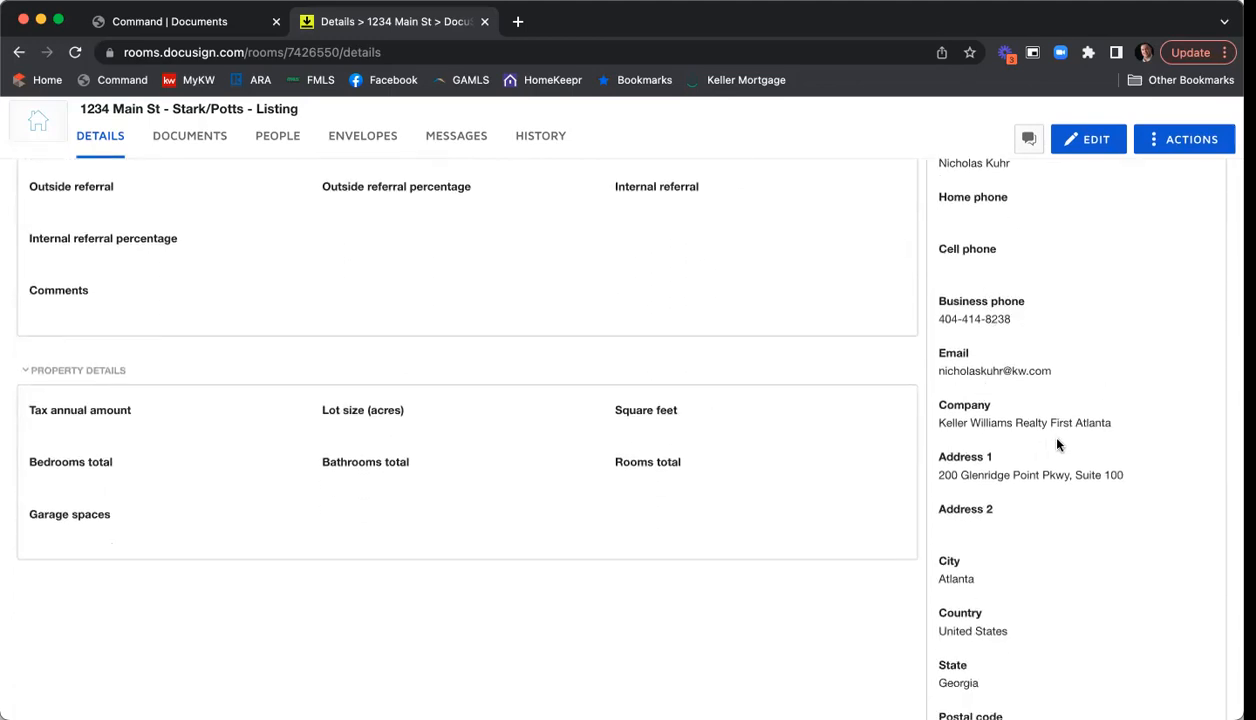
scroll(1058, 444, "down", 5)
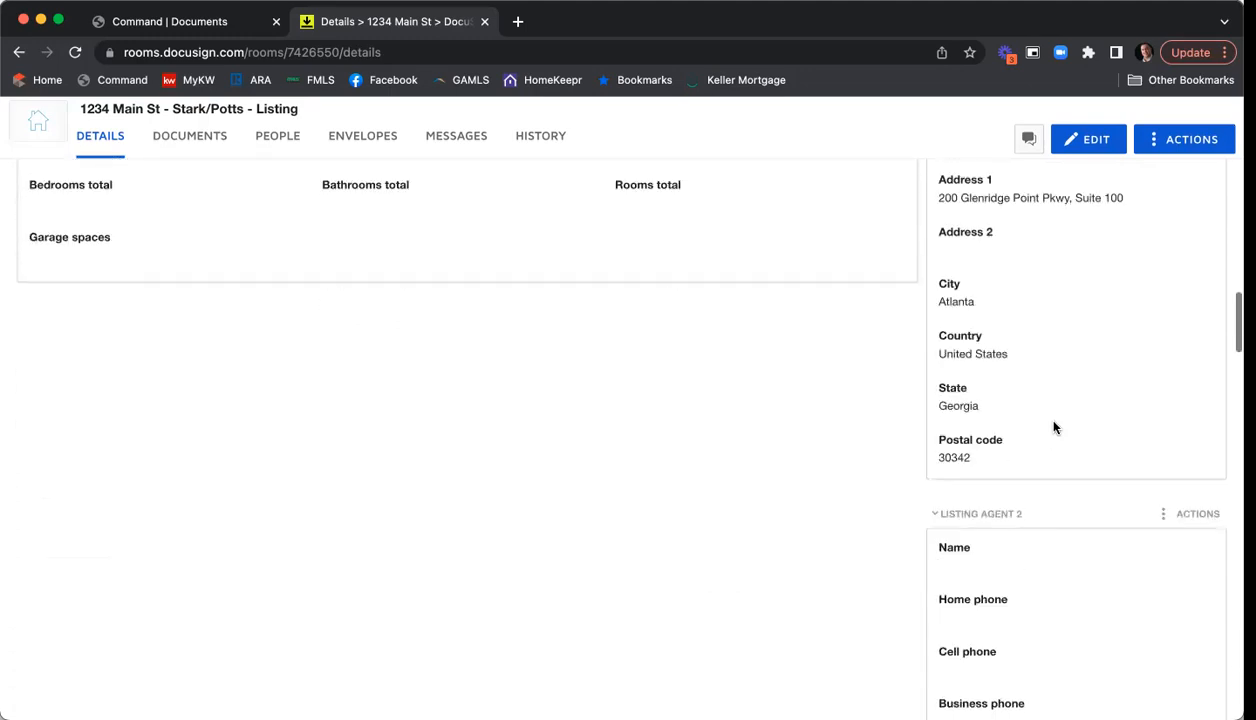
scroll(1055, 405, "down", 2)
scroll(1133, 528, "down", 4)
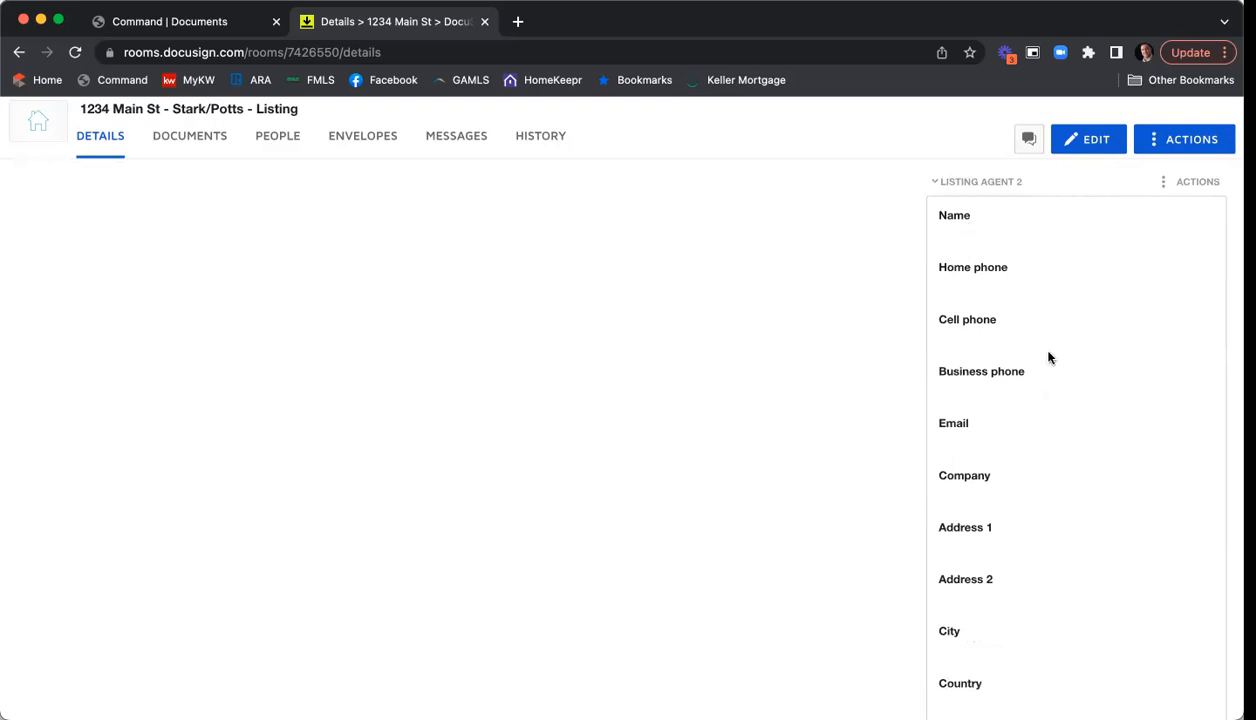
scroll(1045, 347, "down", 4)
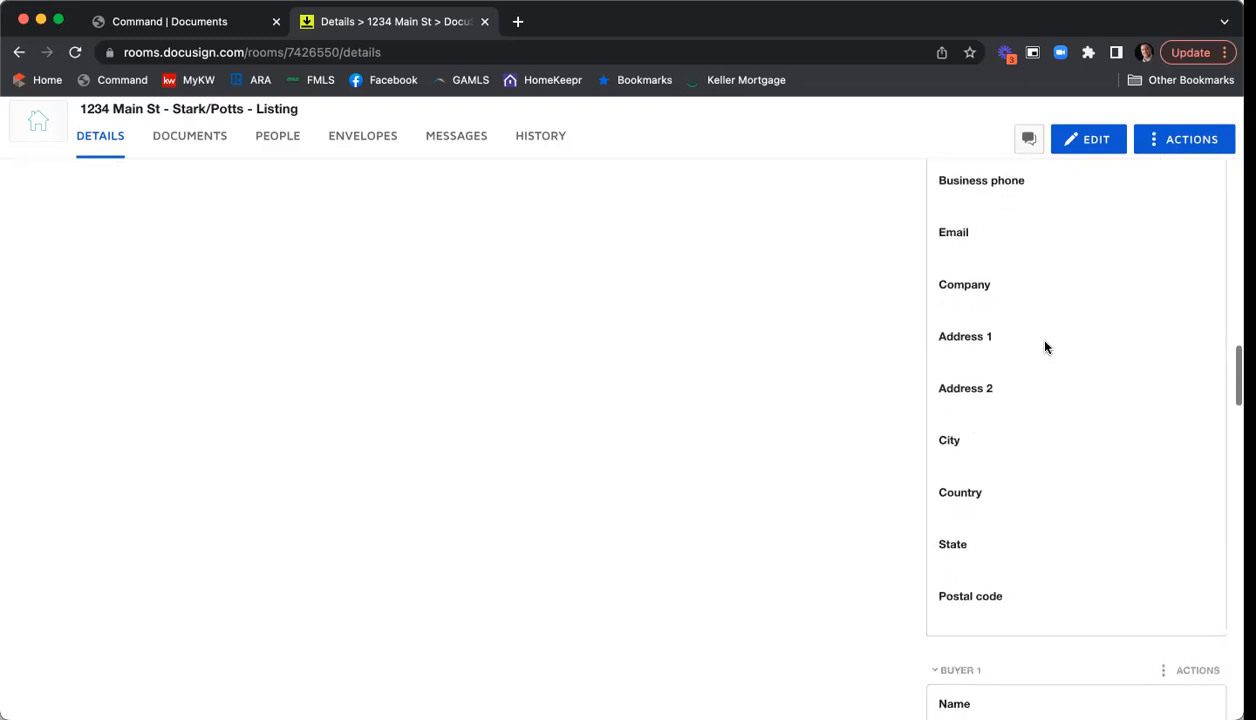
scroll(1045, 347, "down", 7)
scroll(1108, 389, "down", 2)
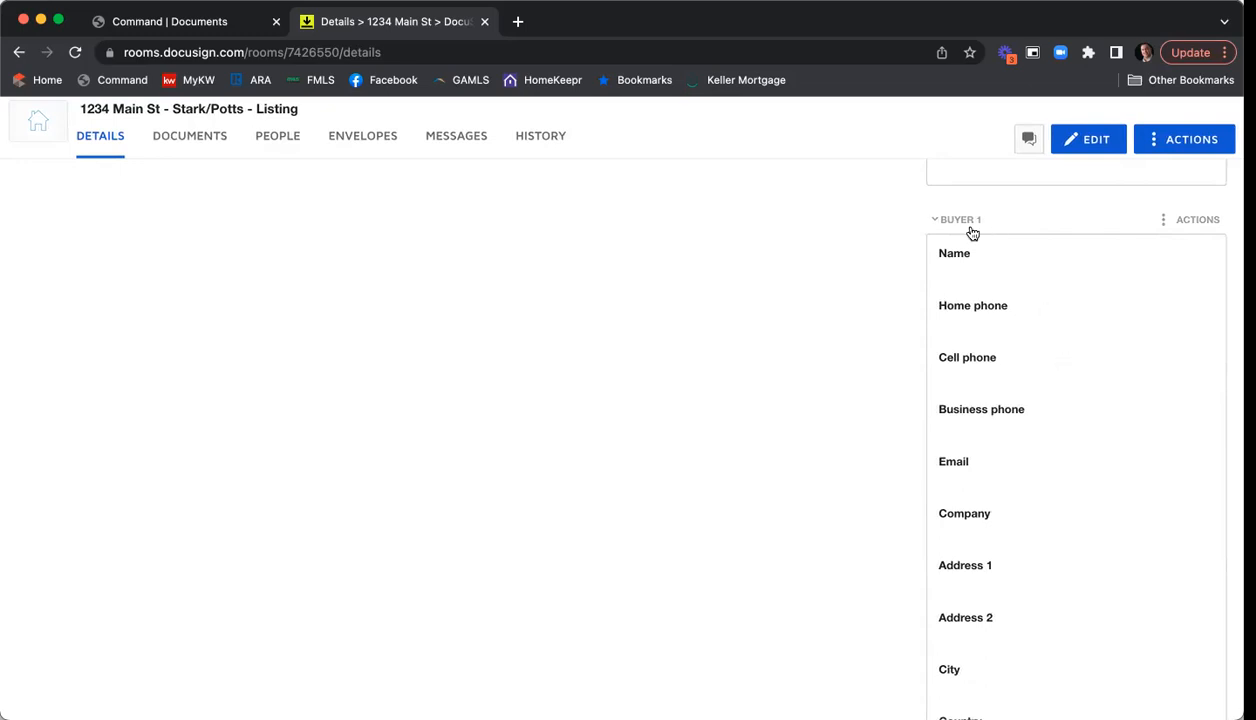
scroll(1137, 297, "down", 5)
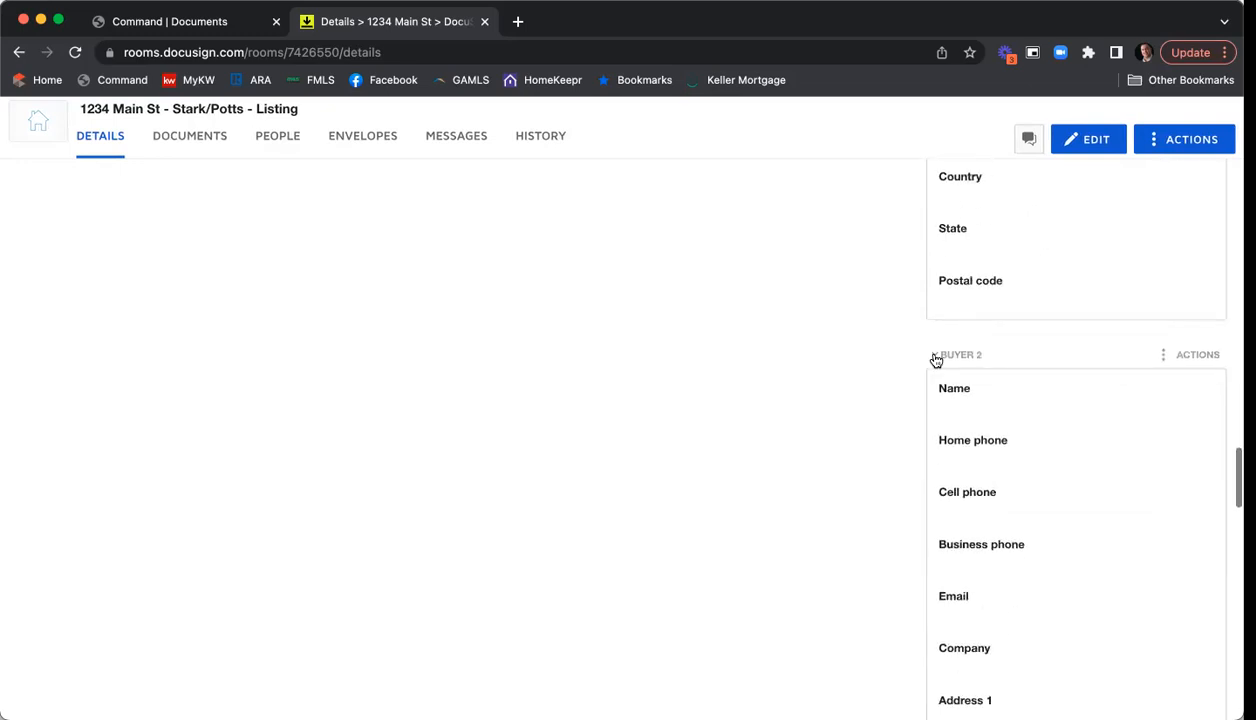
scroll(1081, 336, "down", 4)
scroll(1085, 335, "down", 3)
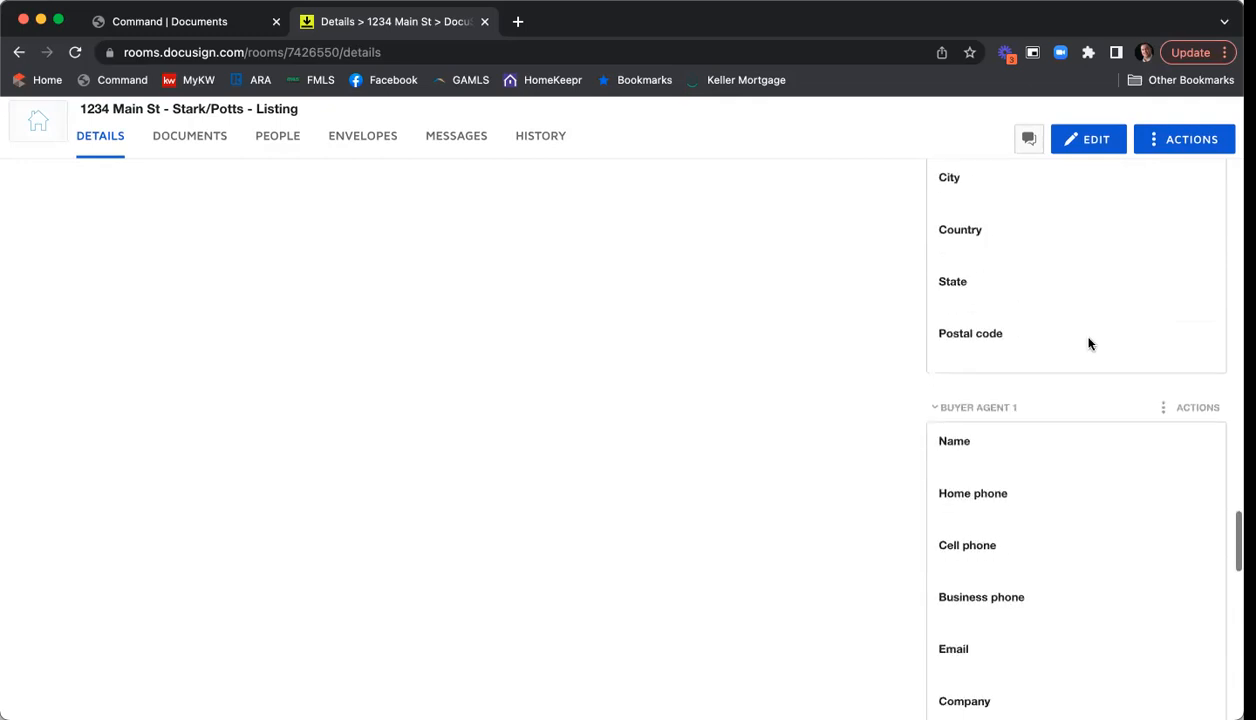
scroll(1088, 392, "down", 3)
scroll(1088, 392, "down", 4)
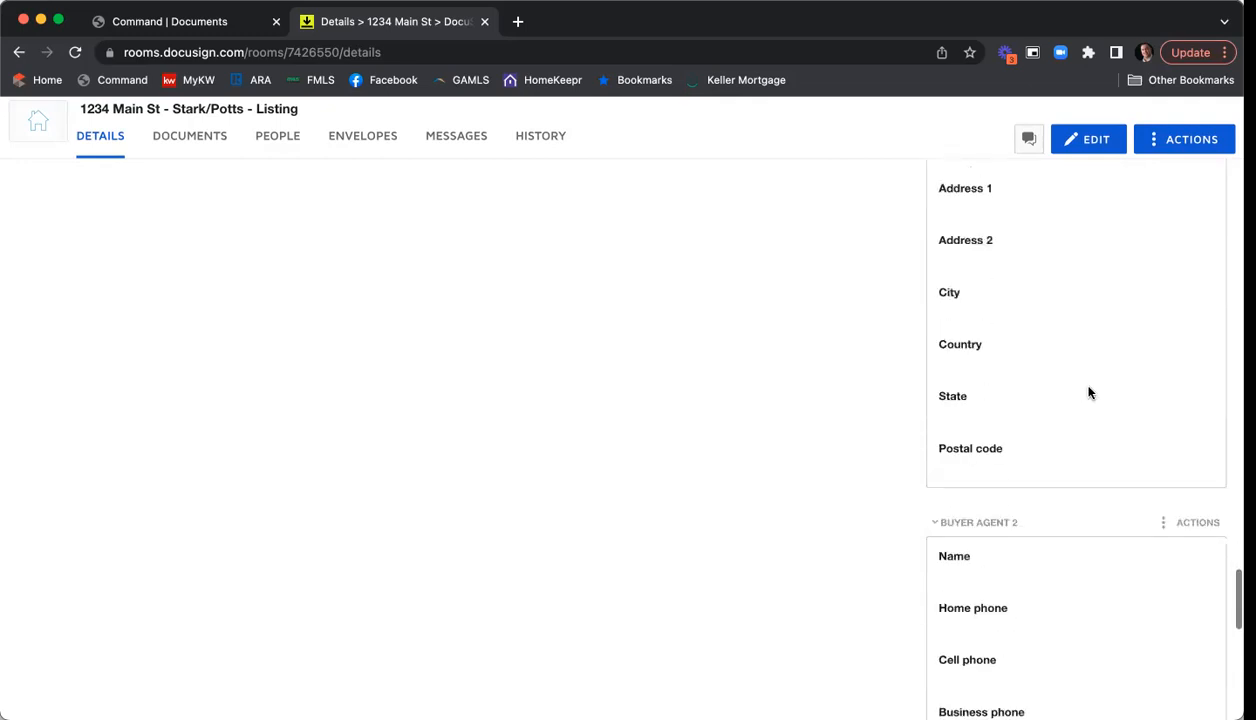
scroll(1063, 445, "down", 3)
scroll(1062, 455, "up", 4)
scroll(1065, 465, "down", 5)
scroll(1066, 466, "up", 6)
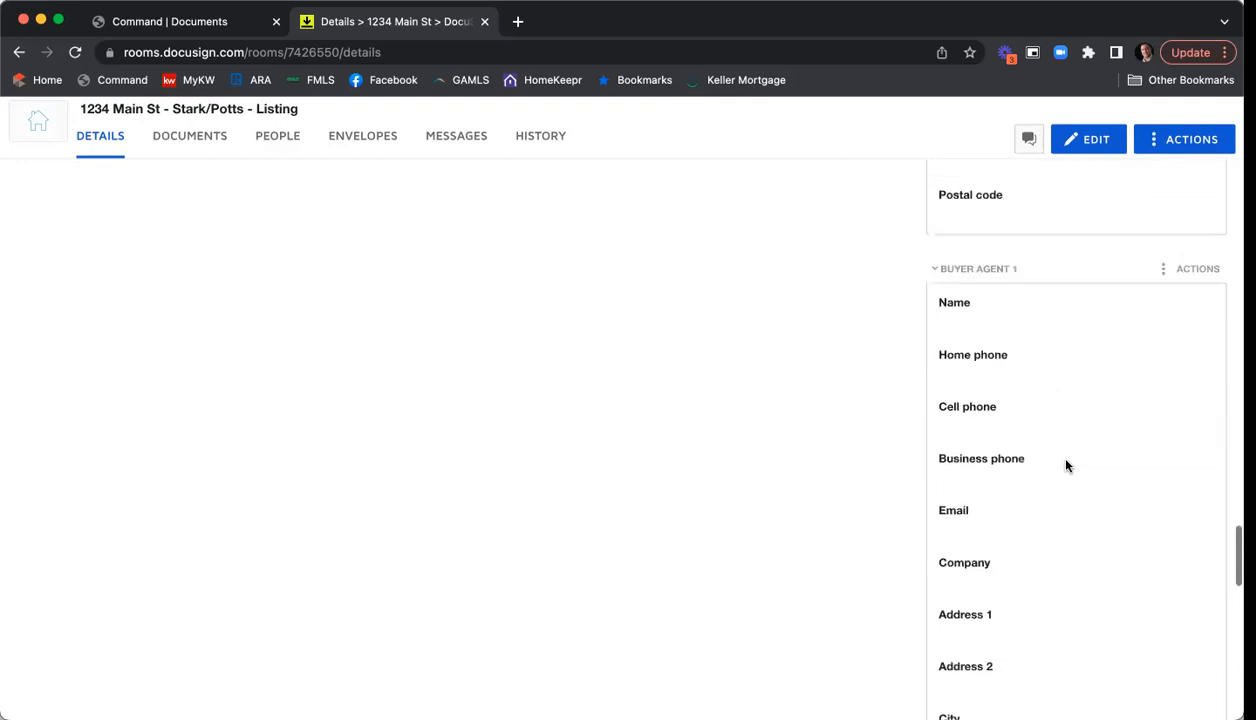
scroll(1010, 313, "down", 6)
scroll(1020, 325, "up", 4)
scroll(1030, 335, "down", 5)
- Scroll back to the top of the room's Details tab
scroll(1045, 343, "up", 1)
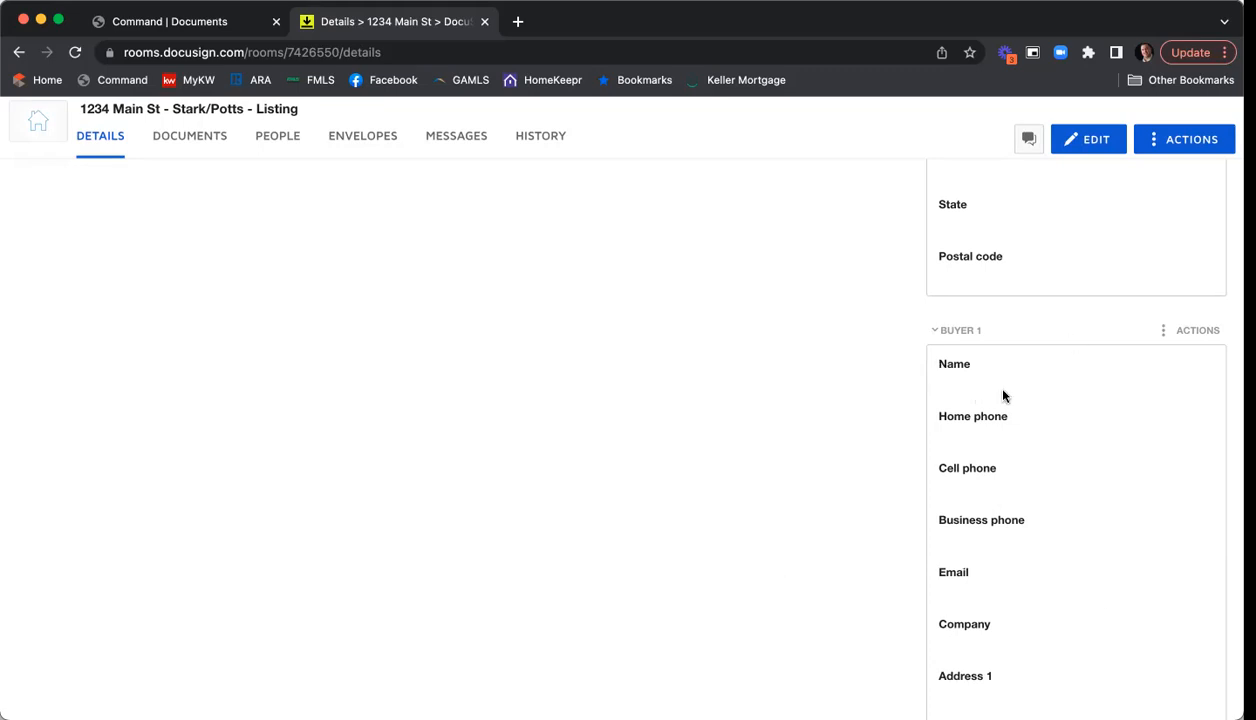
scroll(1004, 397, "up", 10)
scroll(1004, 400, "up", 10)
scroll(1005, 397, "up", 7)
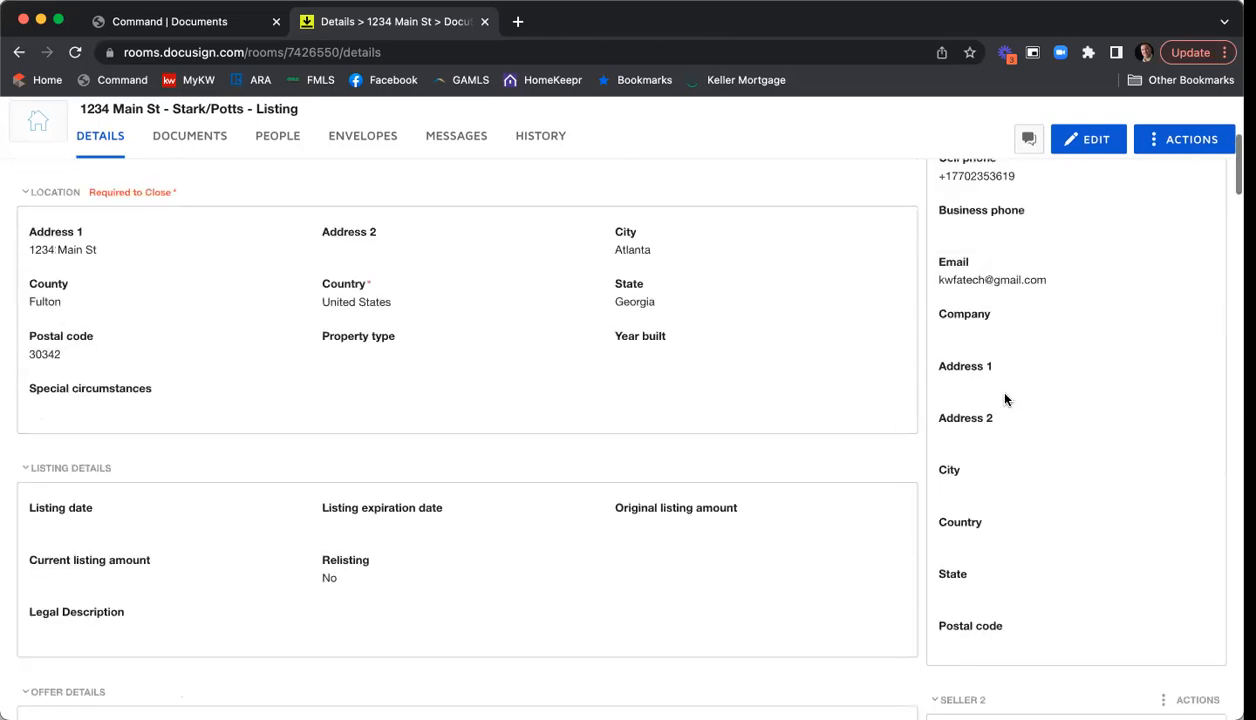
scroll(1005, 399, "up", 1)
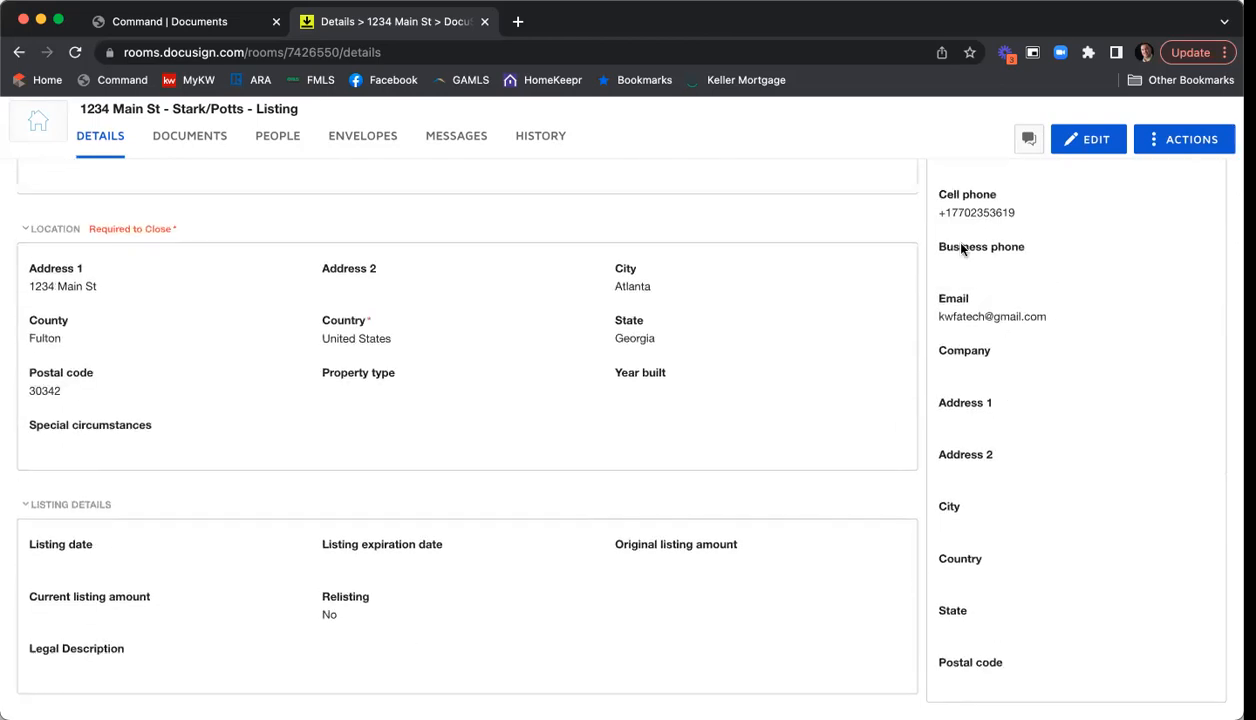
- Enter edit mode and set the local currency to USD - United States Dollar
left_click(1097, 143)
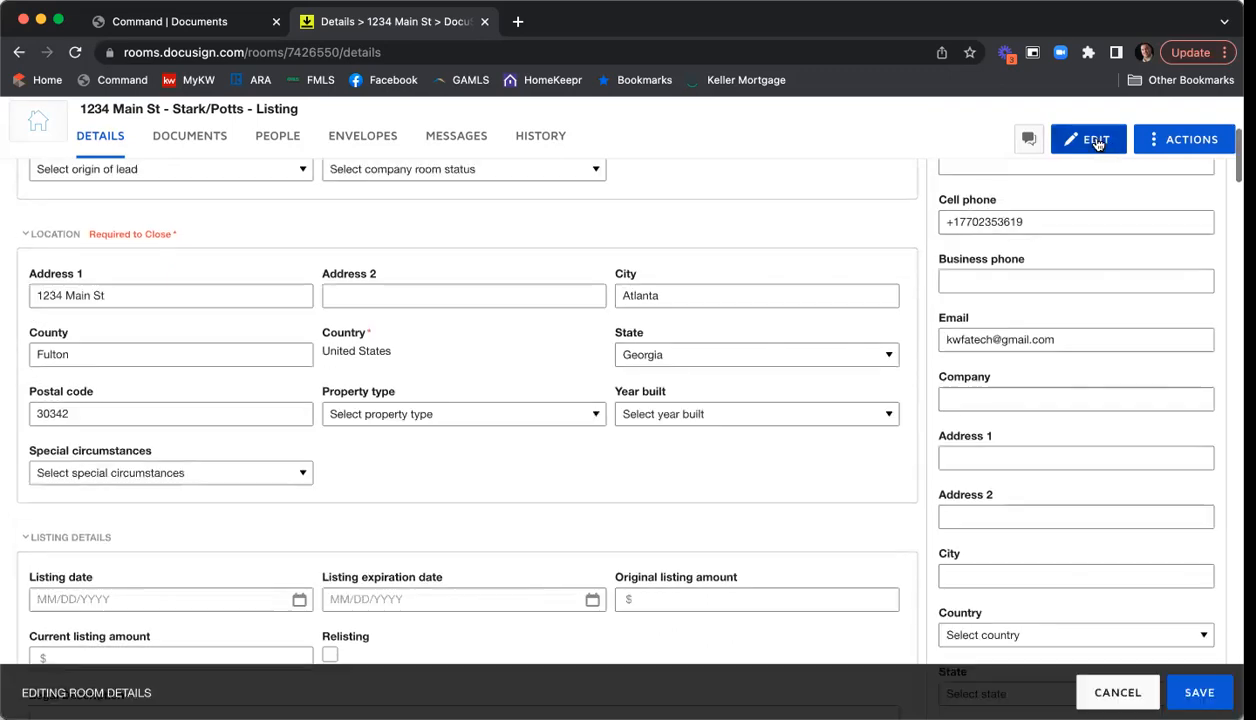
scroll(790, 275, "up", 5)
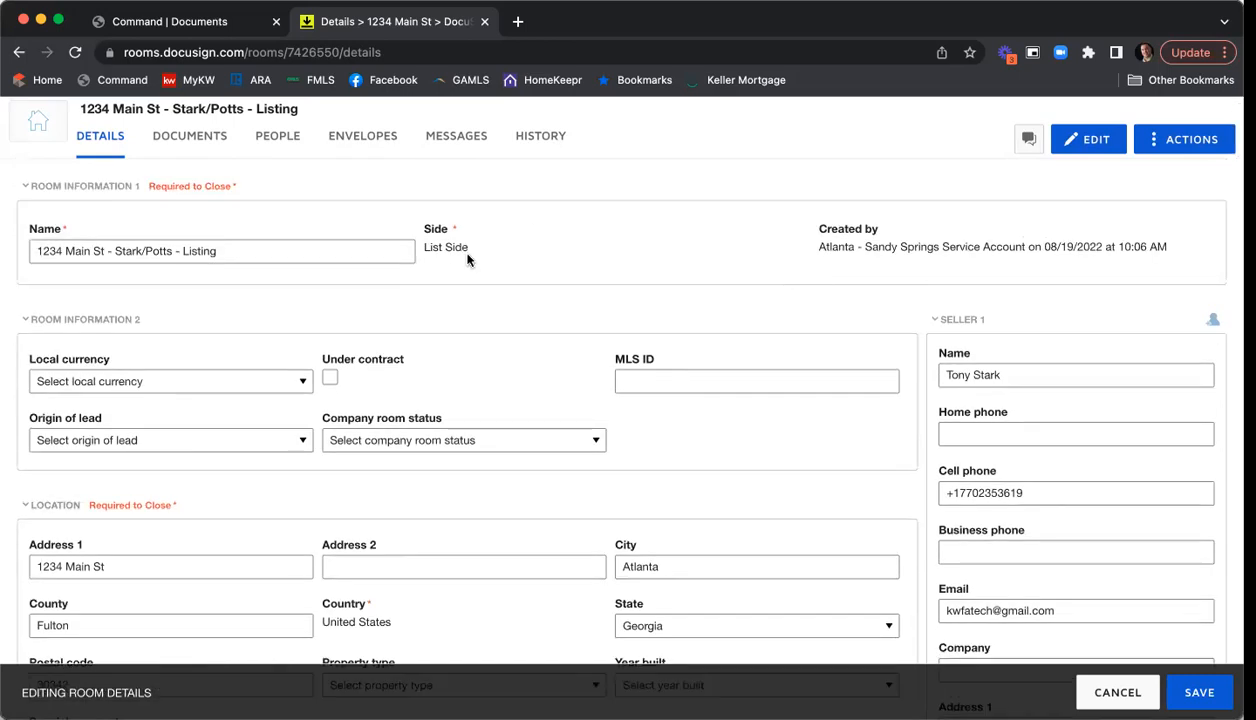
scroll(610, 293, "down", 3)
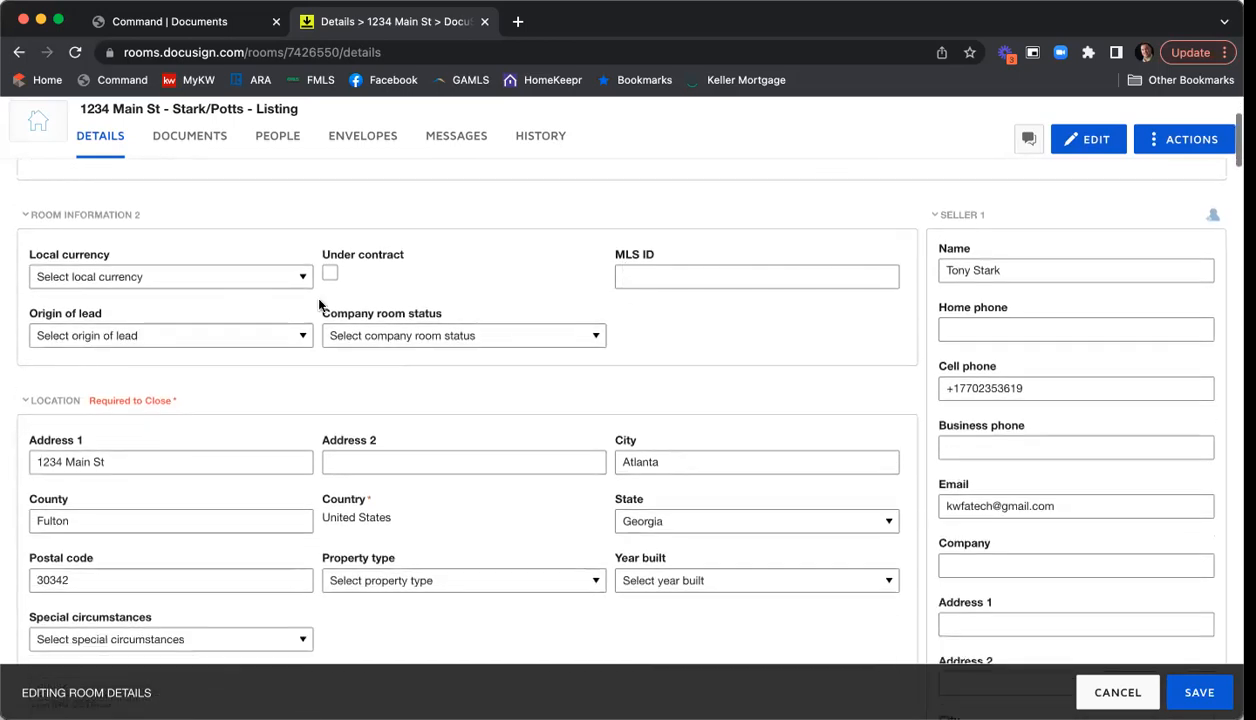
left_click(190, 278)
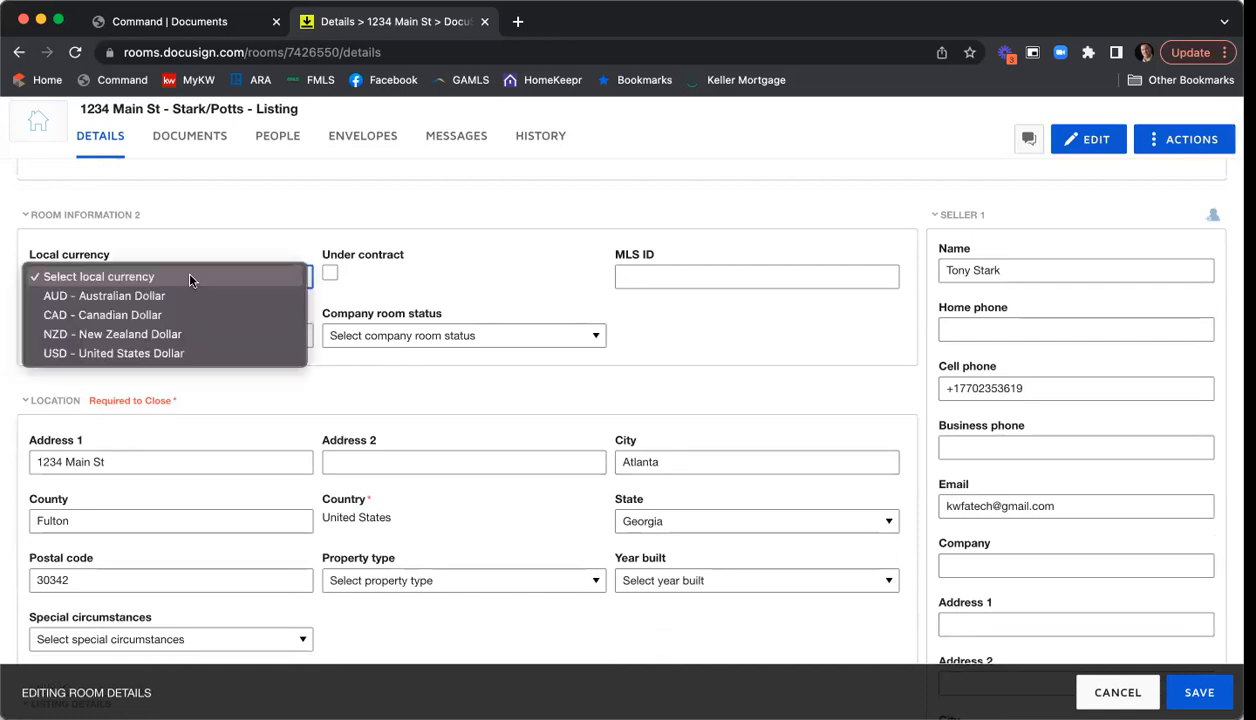
left_click(189, 353)
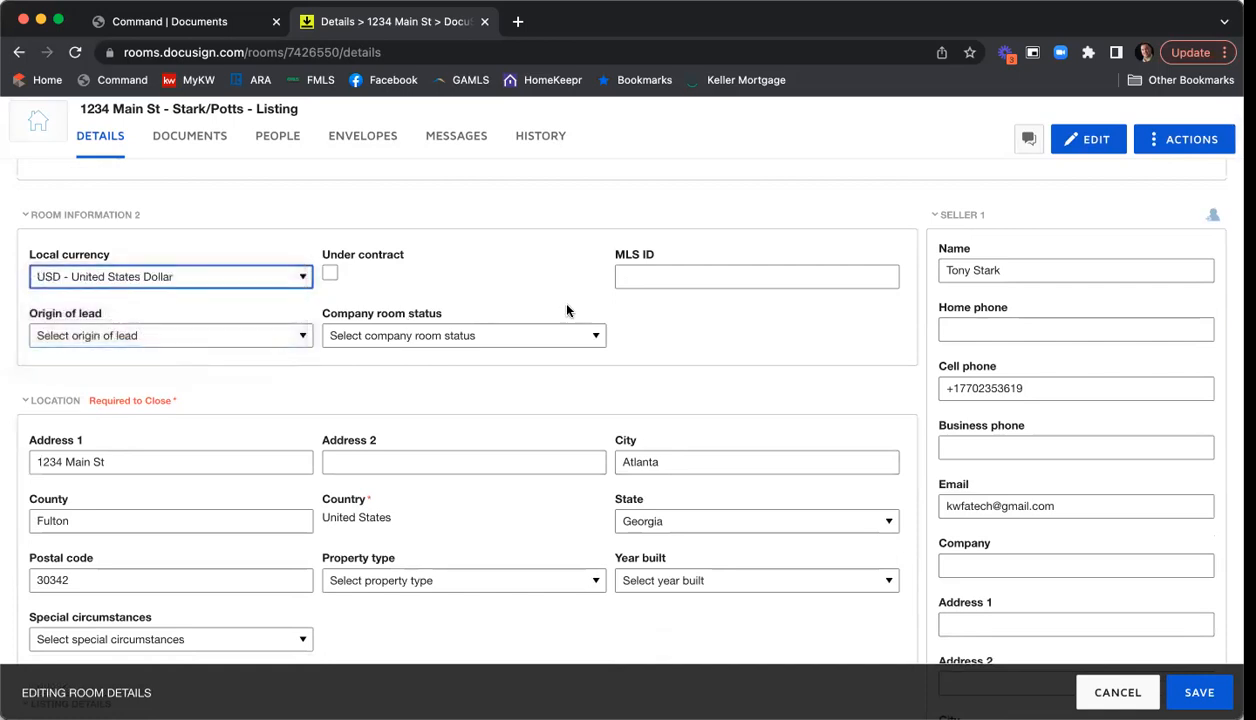
- Enter 245687651 as the room's MLS ID
left_click(640, 273)
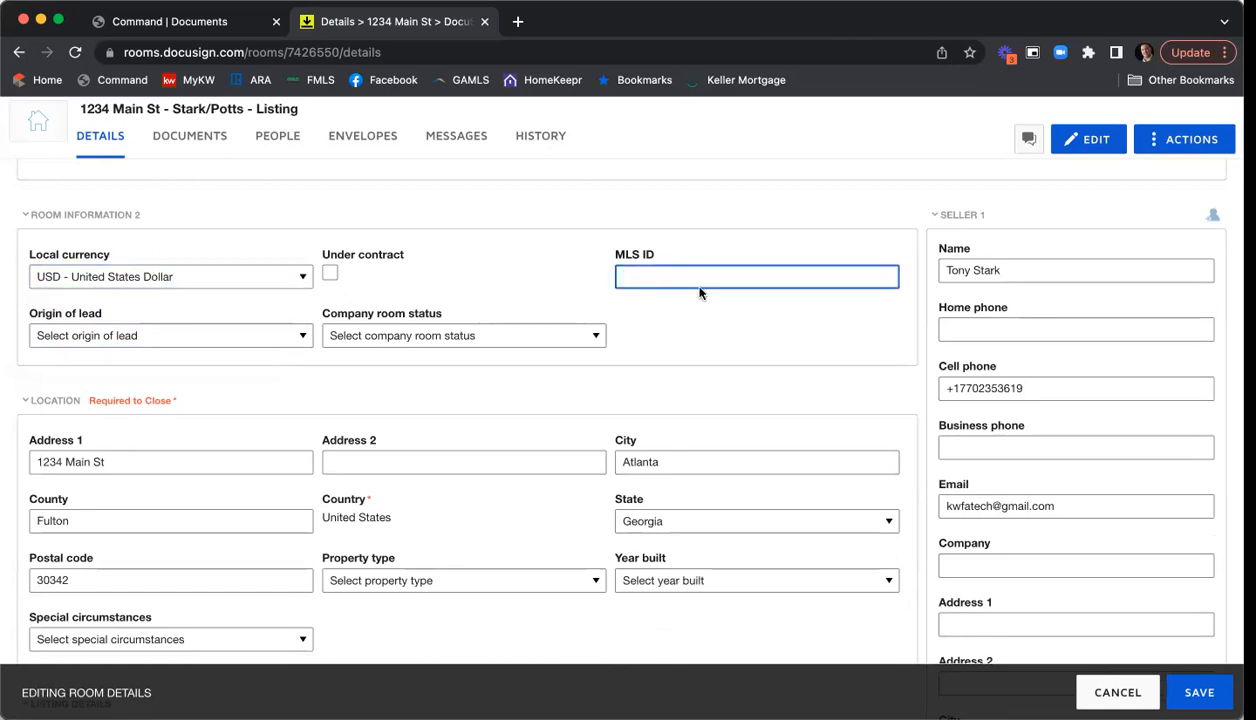
type("245687651")
scroll(298, 333, "down", 1)
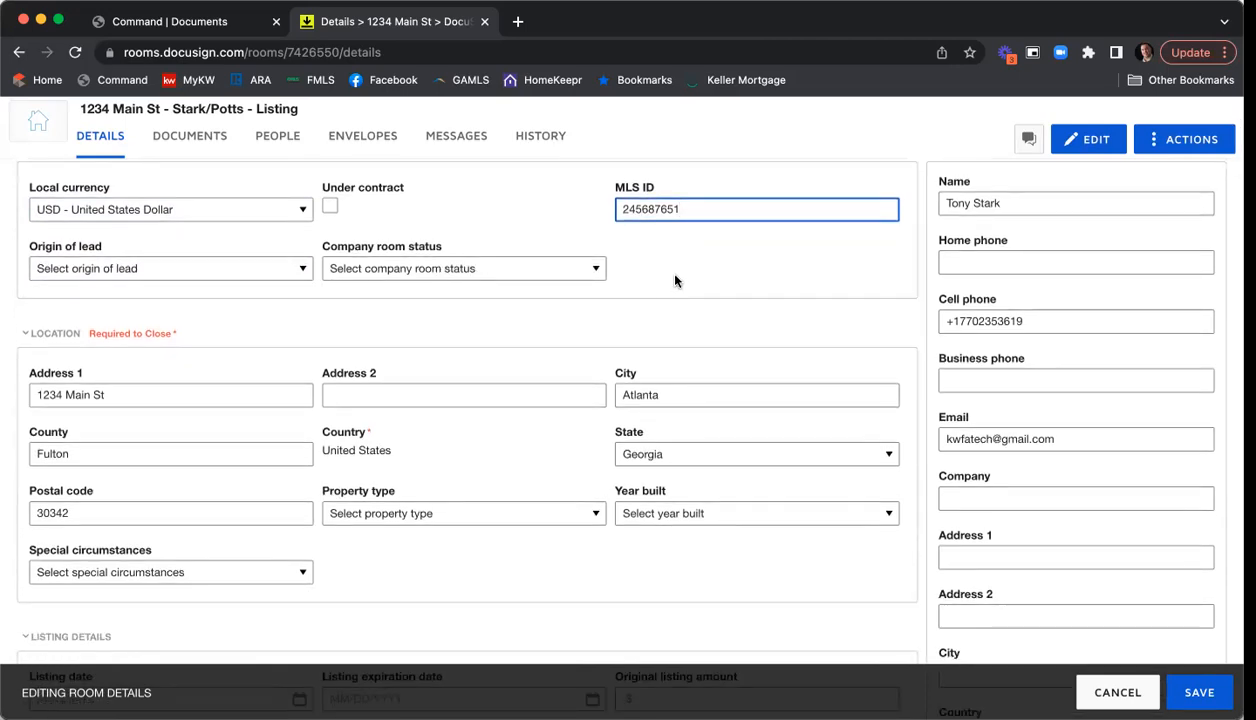
scroll(668, 272, "down", 2)
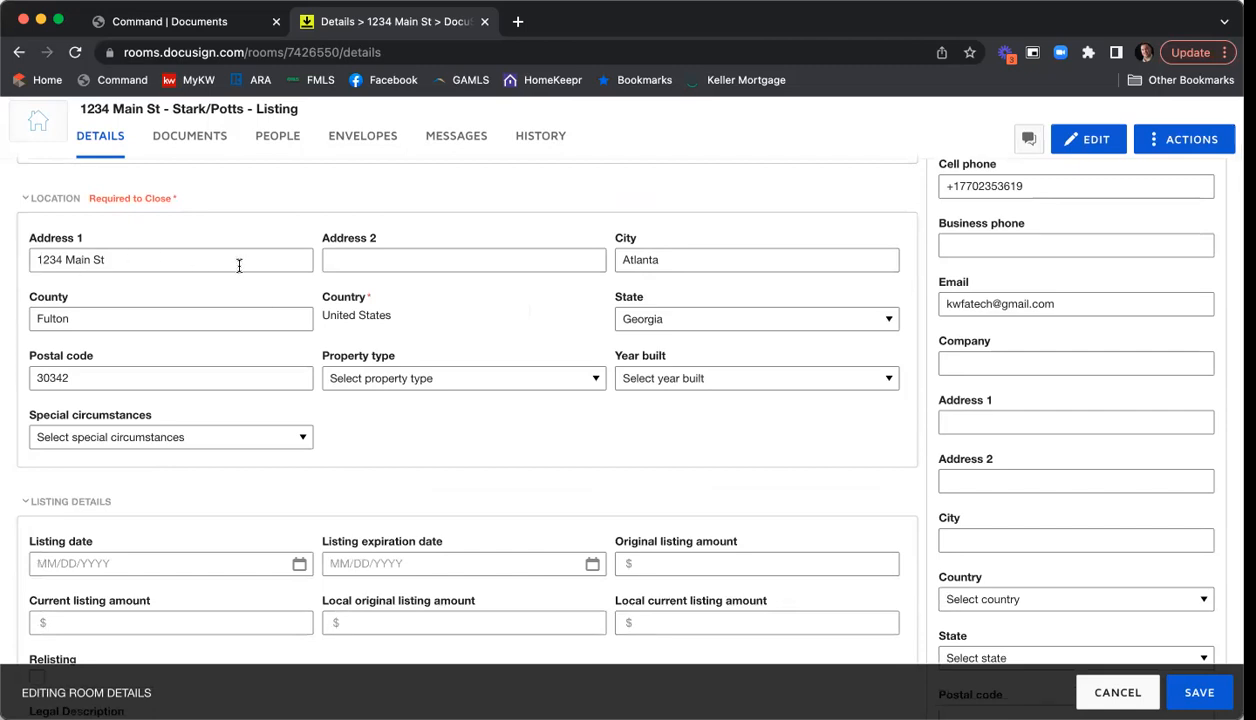
- Set property type to Residential Detached and year built to 2002, leaving special circumstances blank
scroll(552, 283, "down", 1)
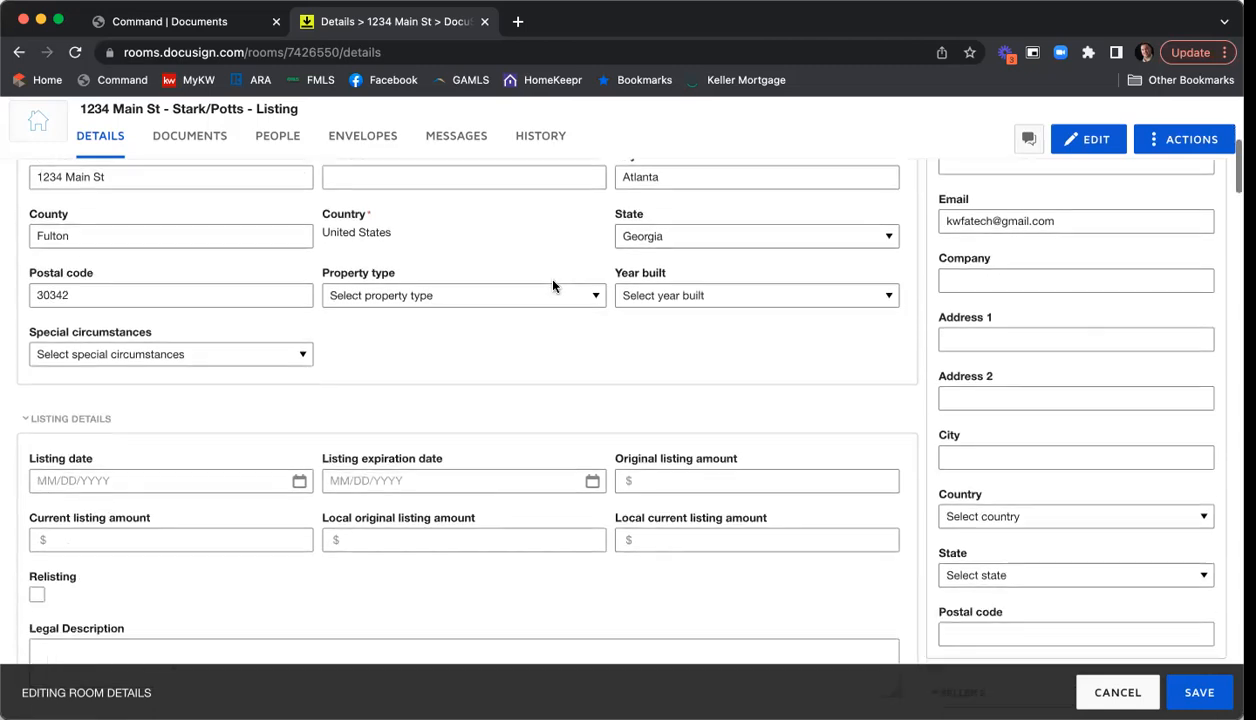
left_click(449, 280)
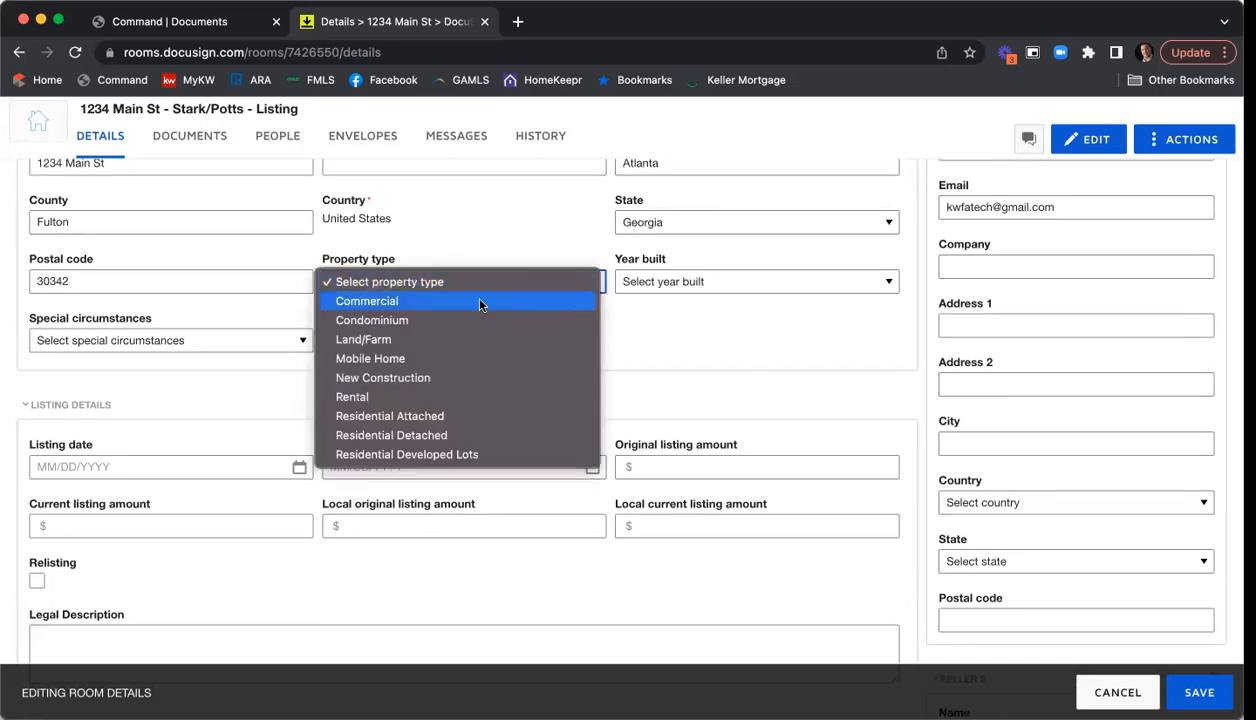
left_click(490, 435)
left_click(703, 288)
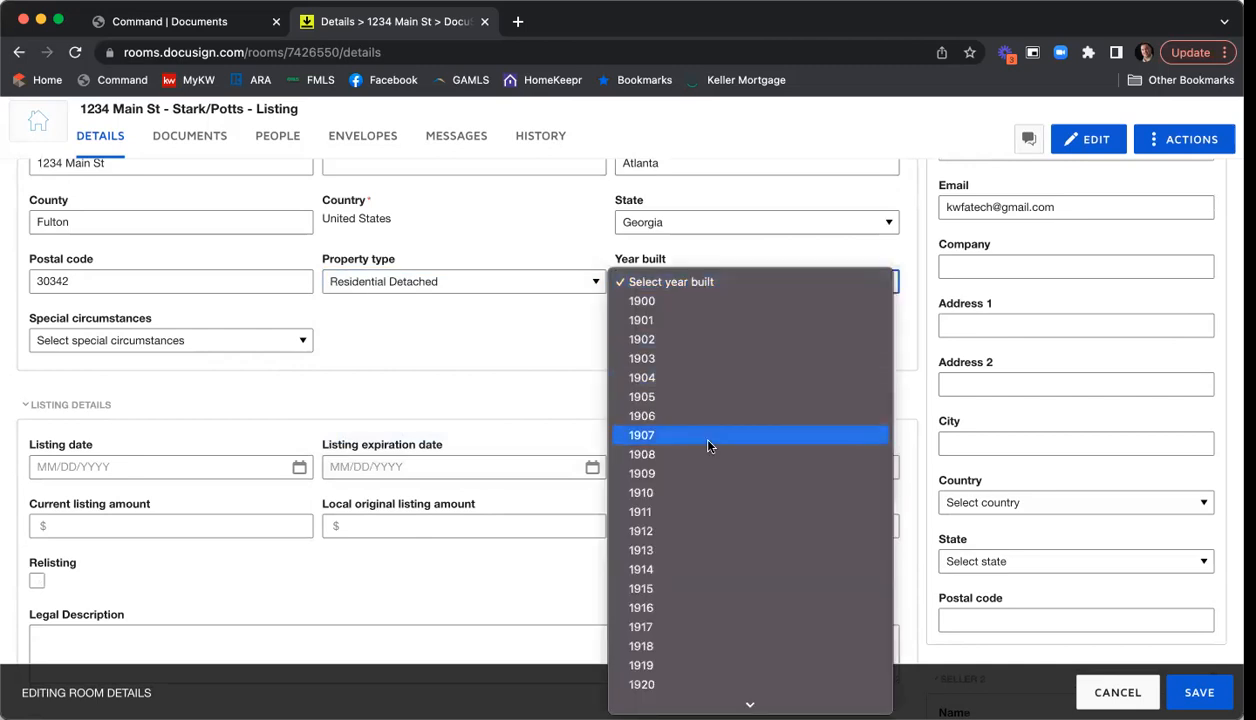
scroll(698, 428, "down", 5)
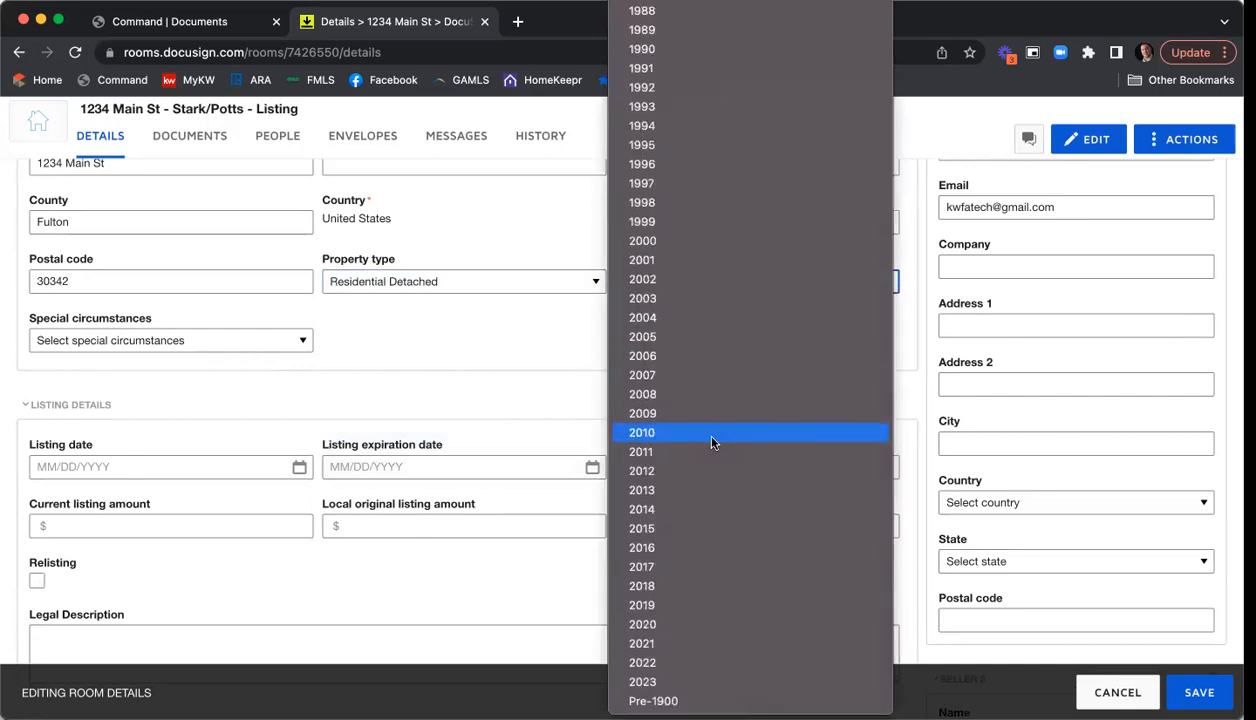
left_click(660, 280)
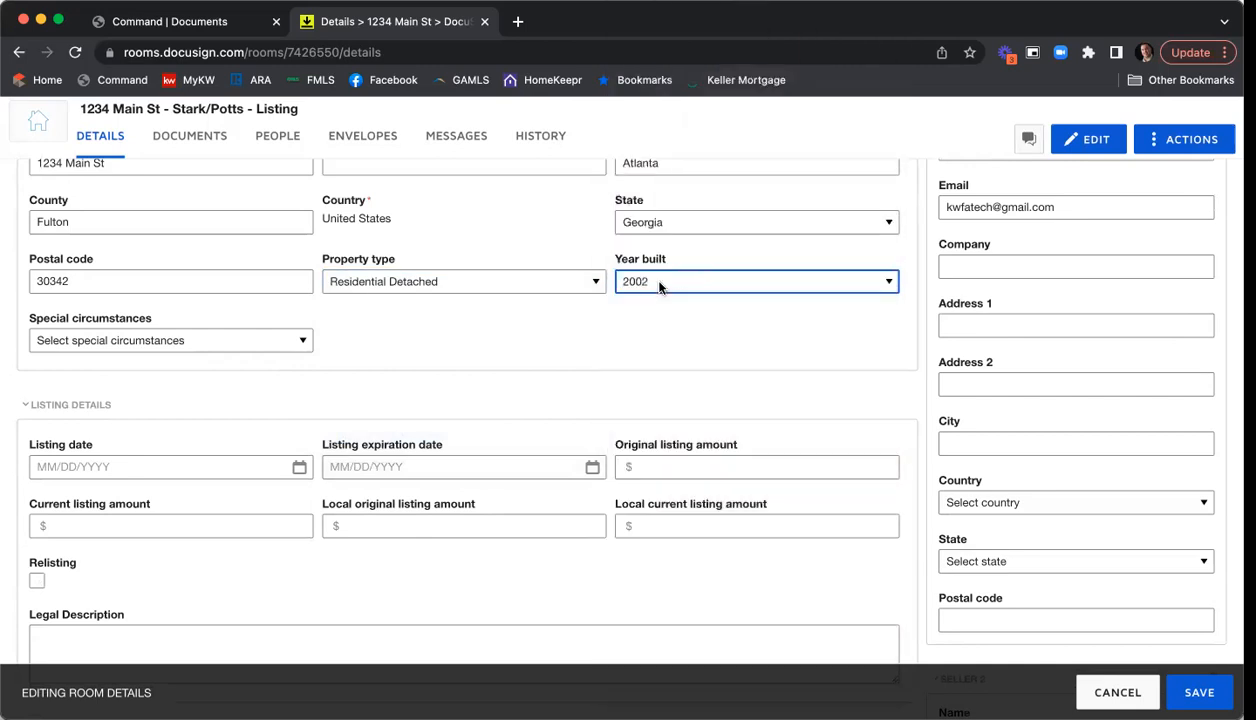
left_click(209, 346)
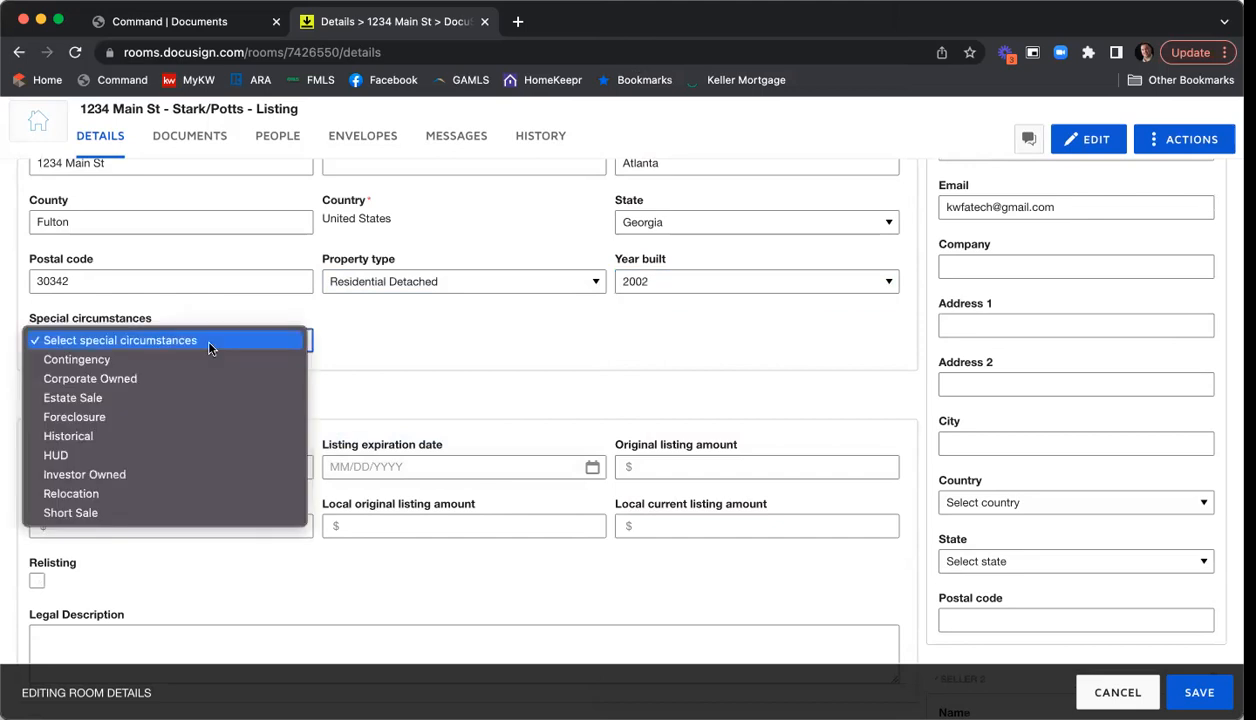
left_click(399, 350)
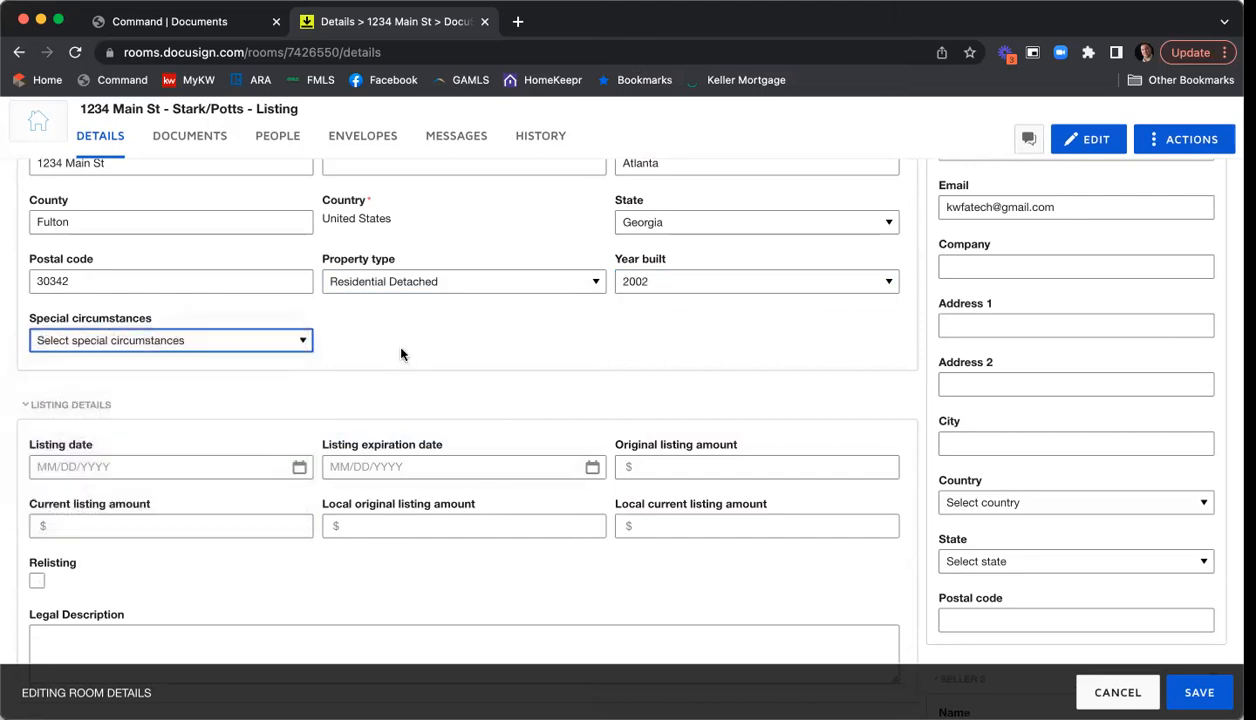
scroll(395, 350, "down", 3)
left_click(298, 310)
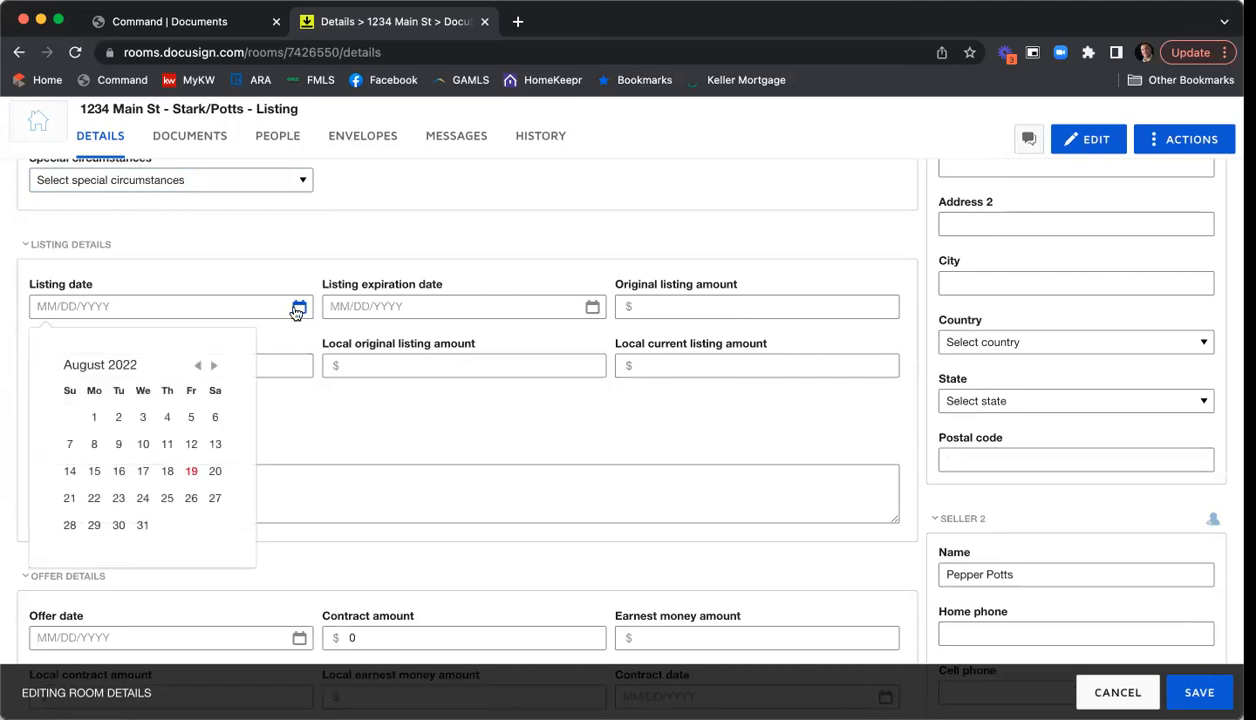
- Set the listing date to 08/19/2022 and the expiration date to 09/30/2022
left_click(191, 471)
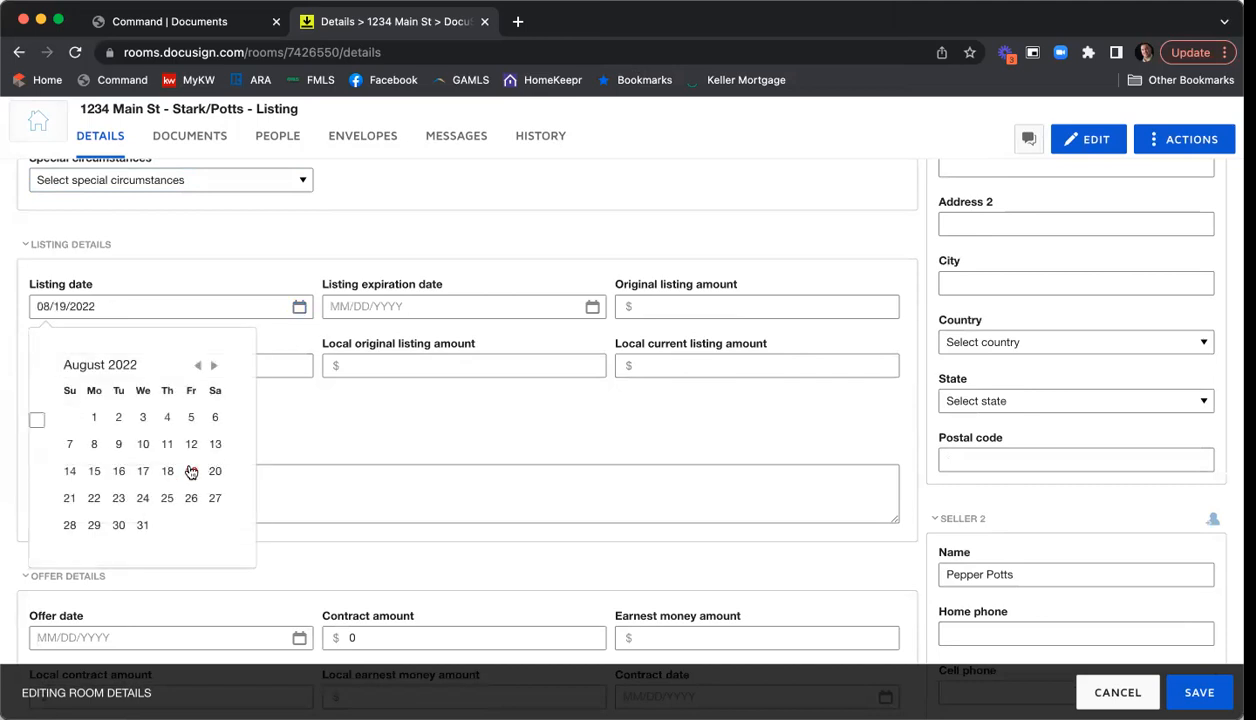
left_click(593, 308)
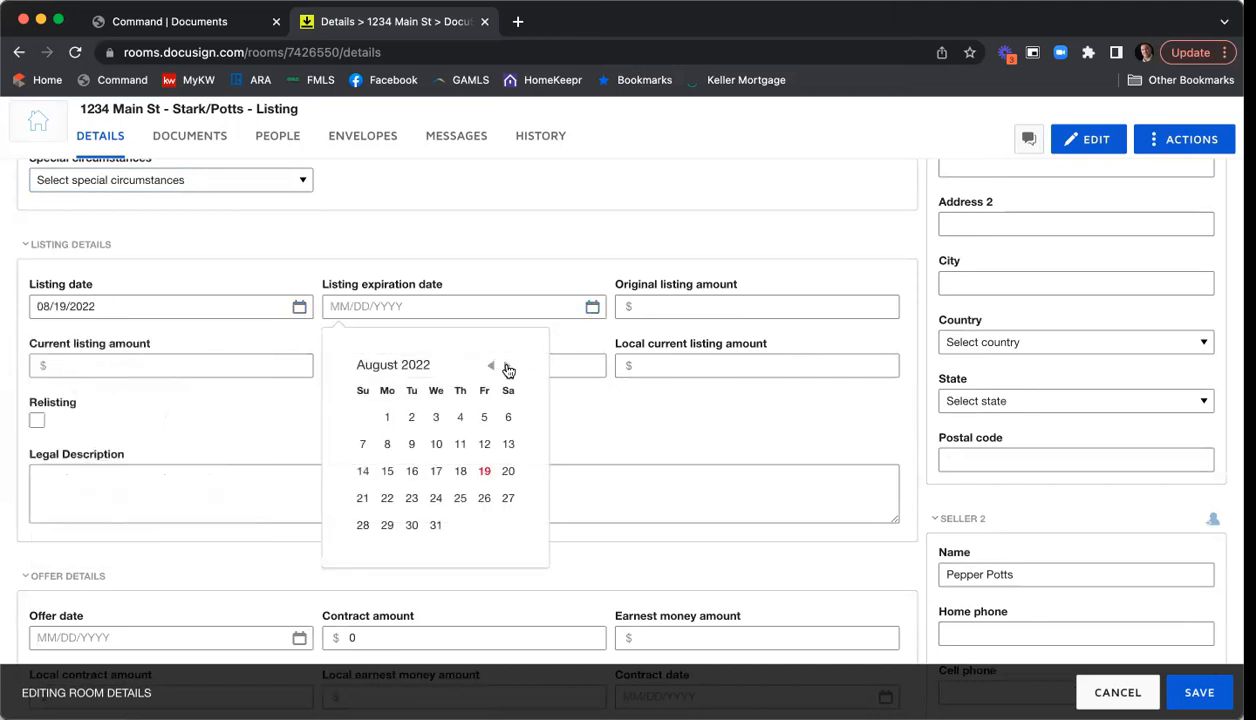
left_click(507, 368)
left_click(484, 525)
- Enter 415000 in the original, current, local original and local current listing amounts
left_click(666, 304)
type("415000")
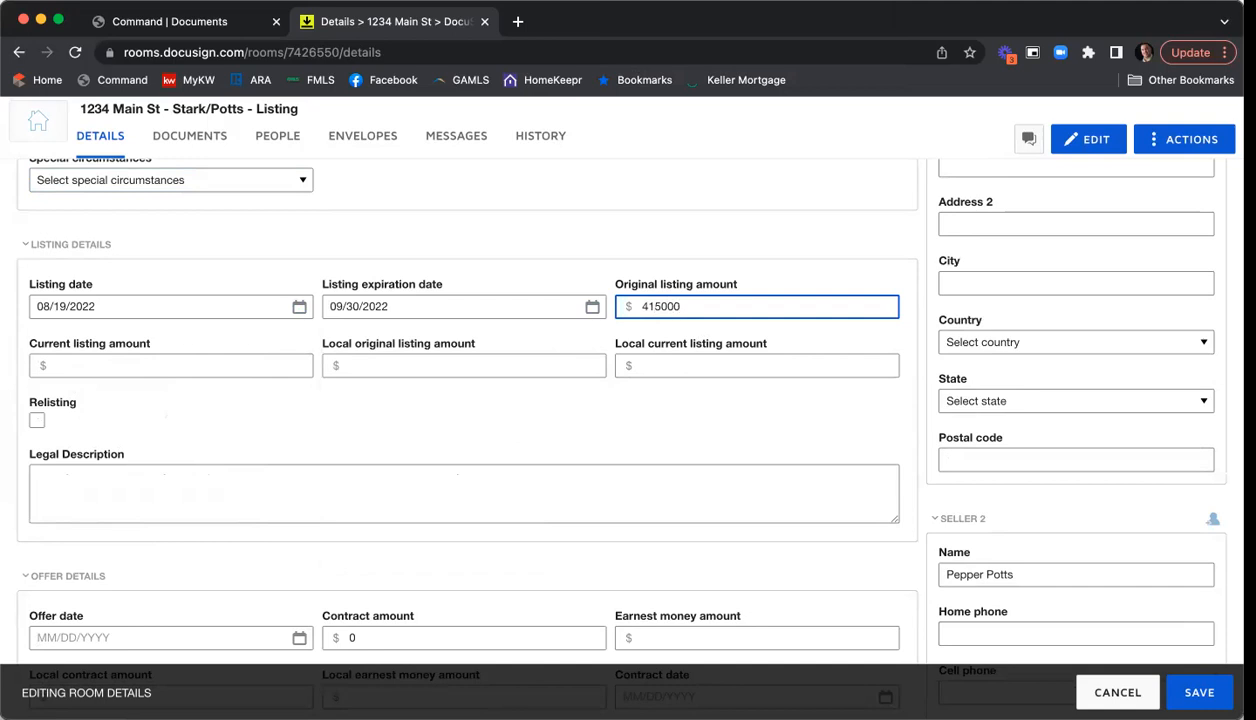
key("super+a")
key("super+c")
left_click(208, 364)
key("super+v")
left_click(408, 363)
key("super+v")
left_click(658, 366)
key("super+v")
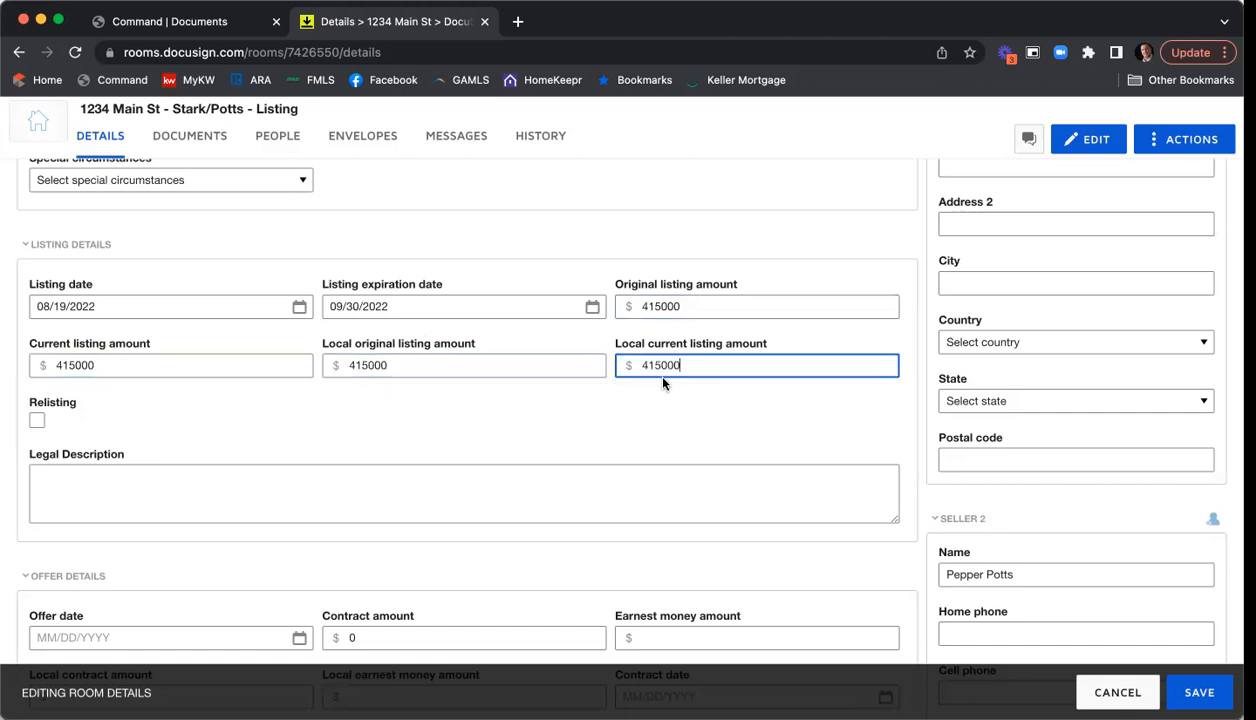
scroll(582, 285, "down", 2)
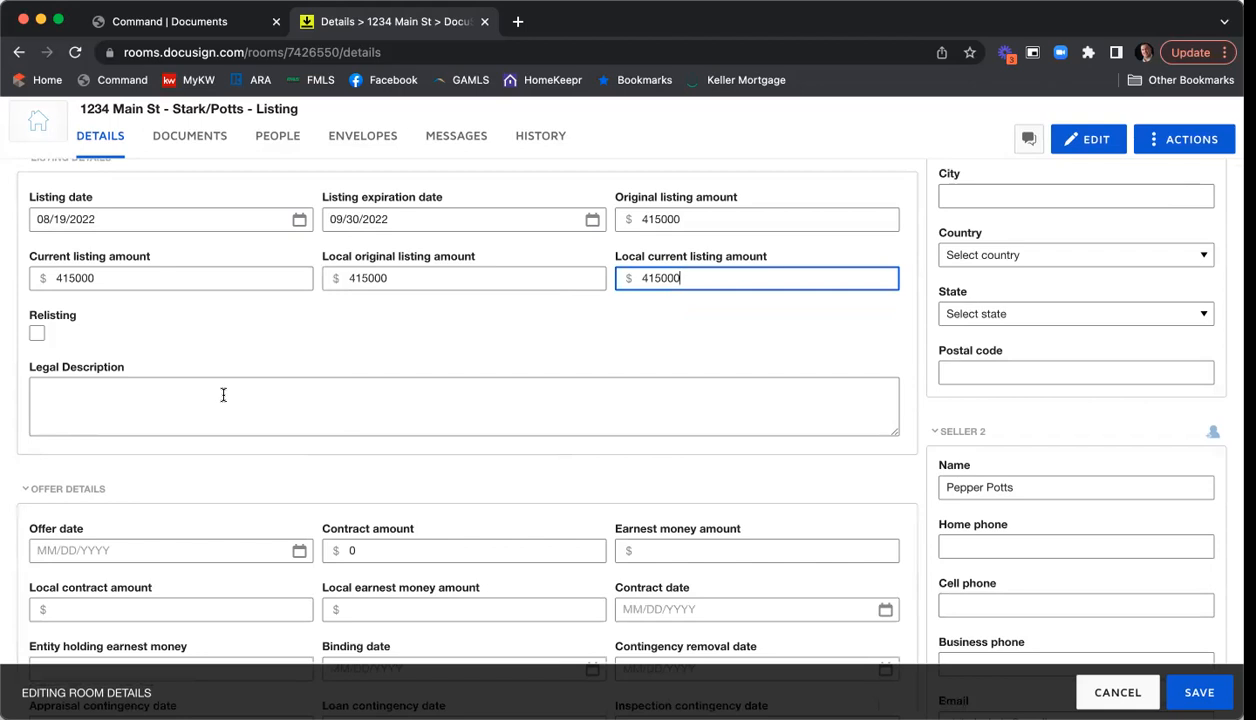
scroll(520, 321, "down", 5)
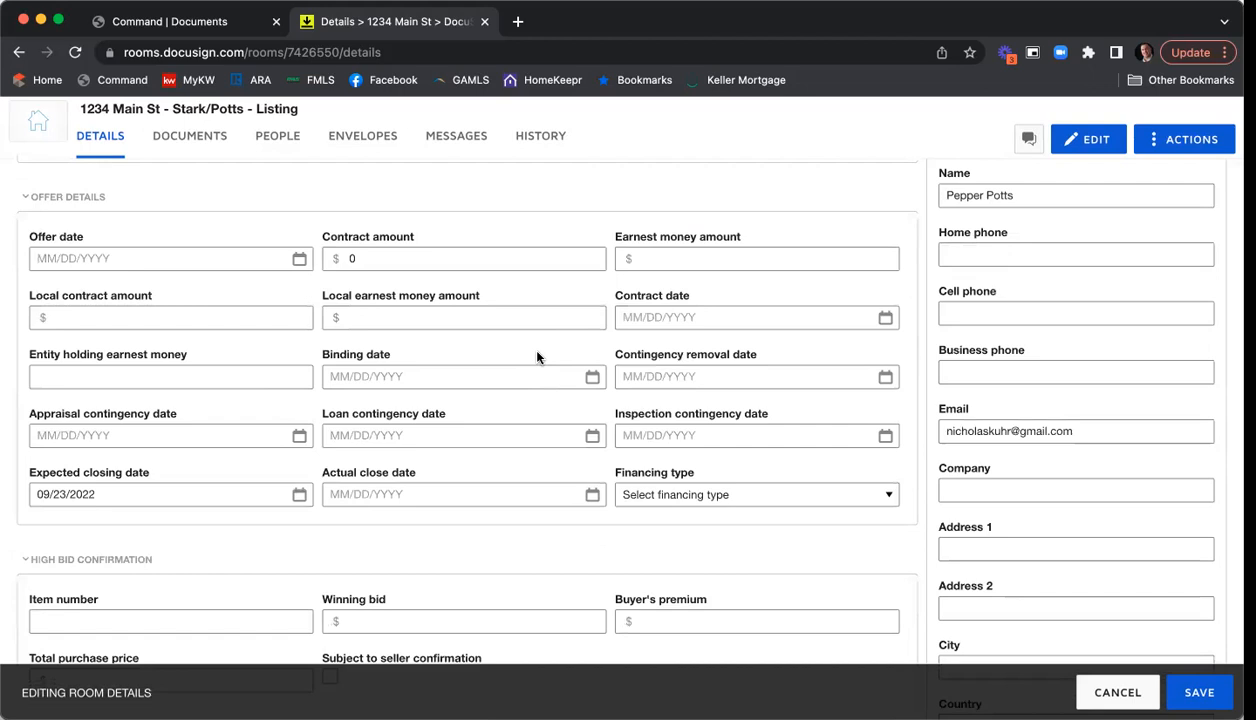
scroll(537, 357, "up", 1)
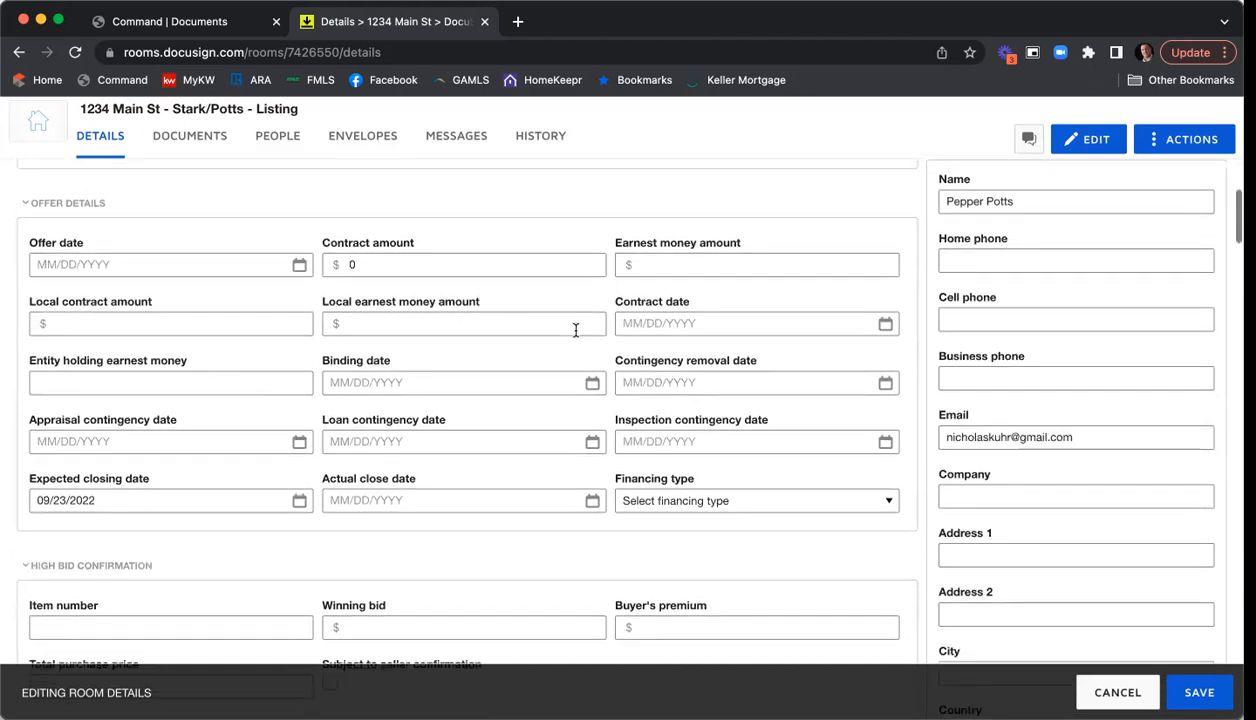
scroll(261, 347, "down", 3)
scroll(482, 389, "down", 4)
scroll(420, 398, "down", 4)
scroll(466, 486, "down", 3)
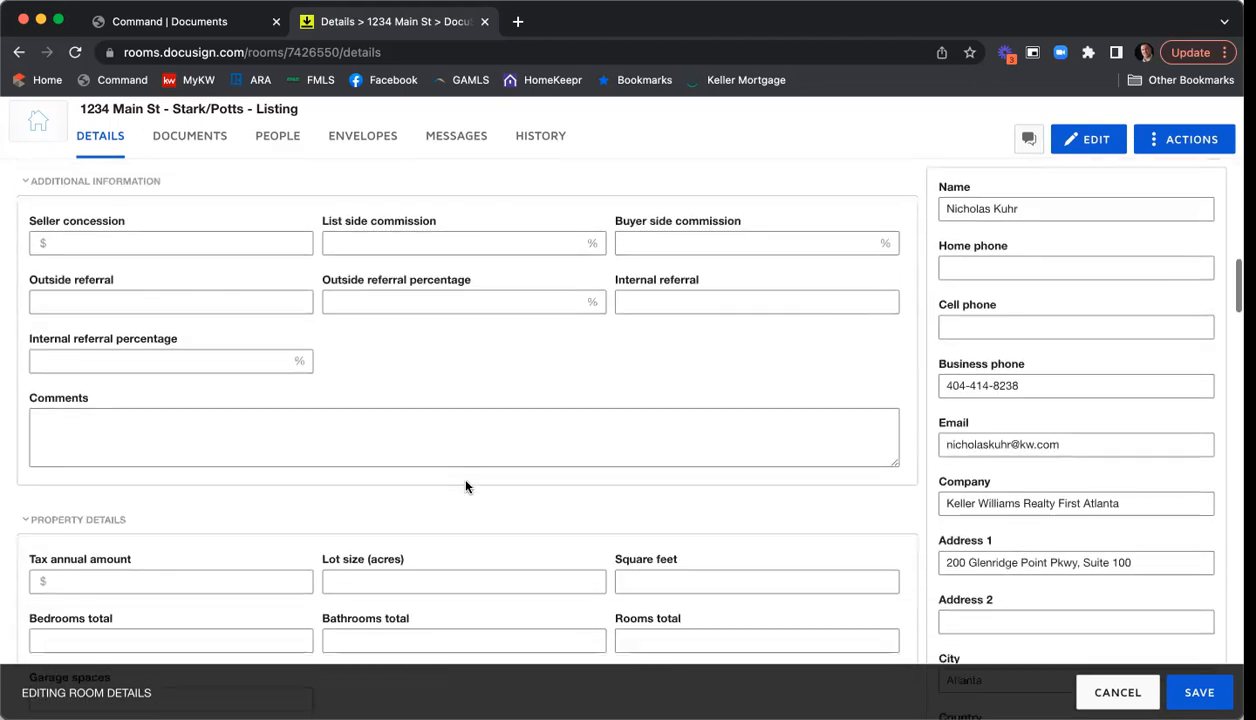
scroll(414, 451, "down", 4)
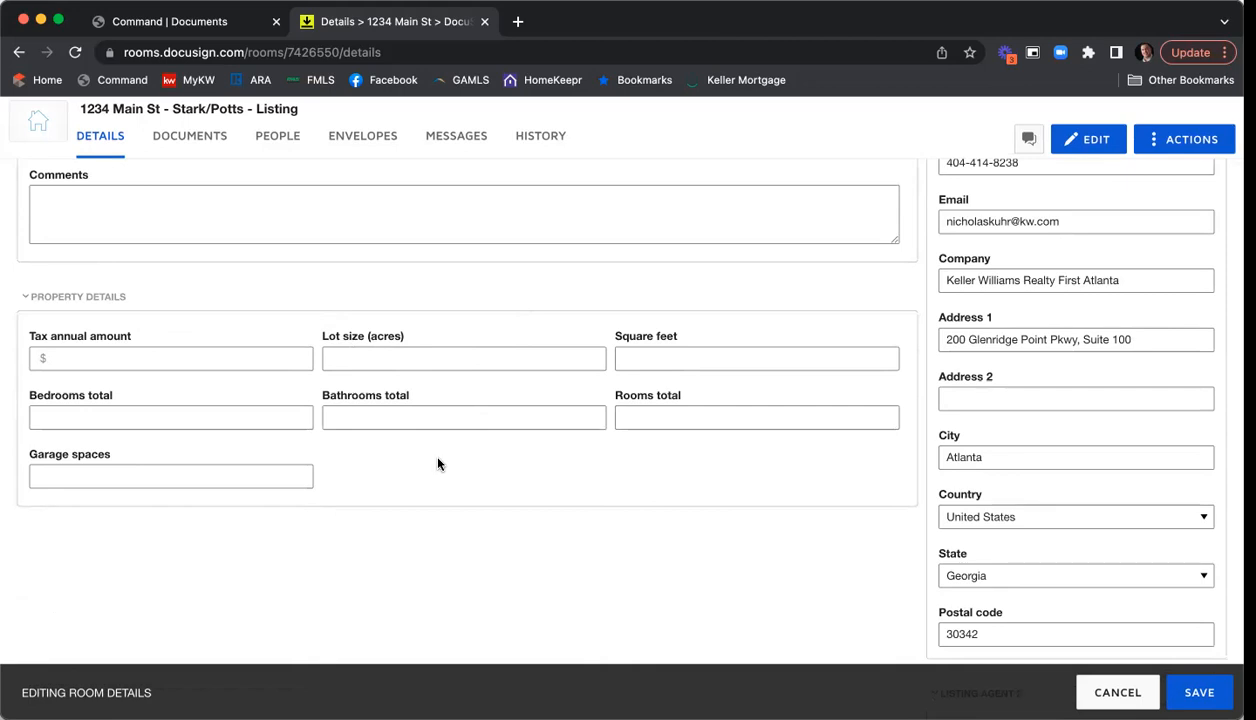
scroll(549, 527, "up", 3)
scroll(550, 530, "up", 15)
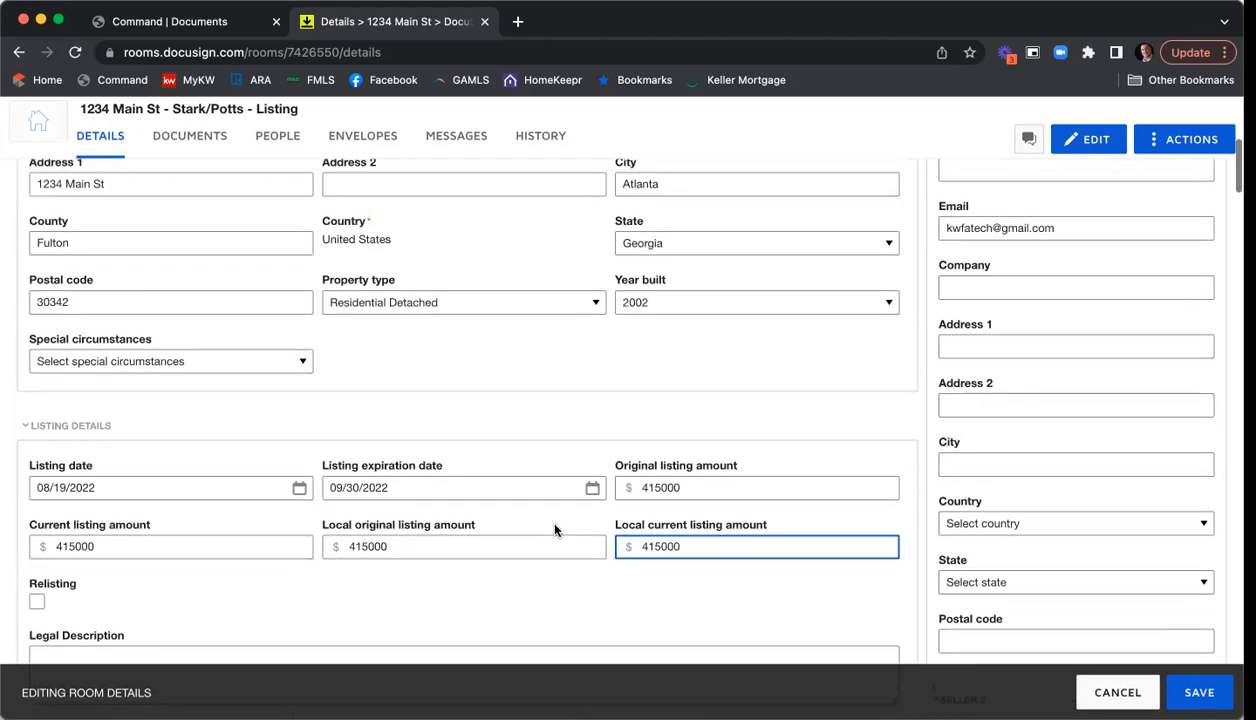
scroll(554, 530, "up", 5)
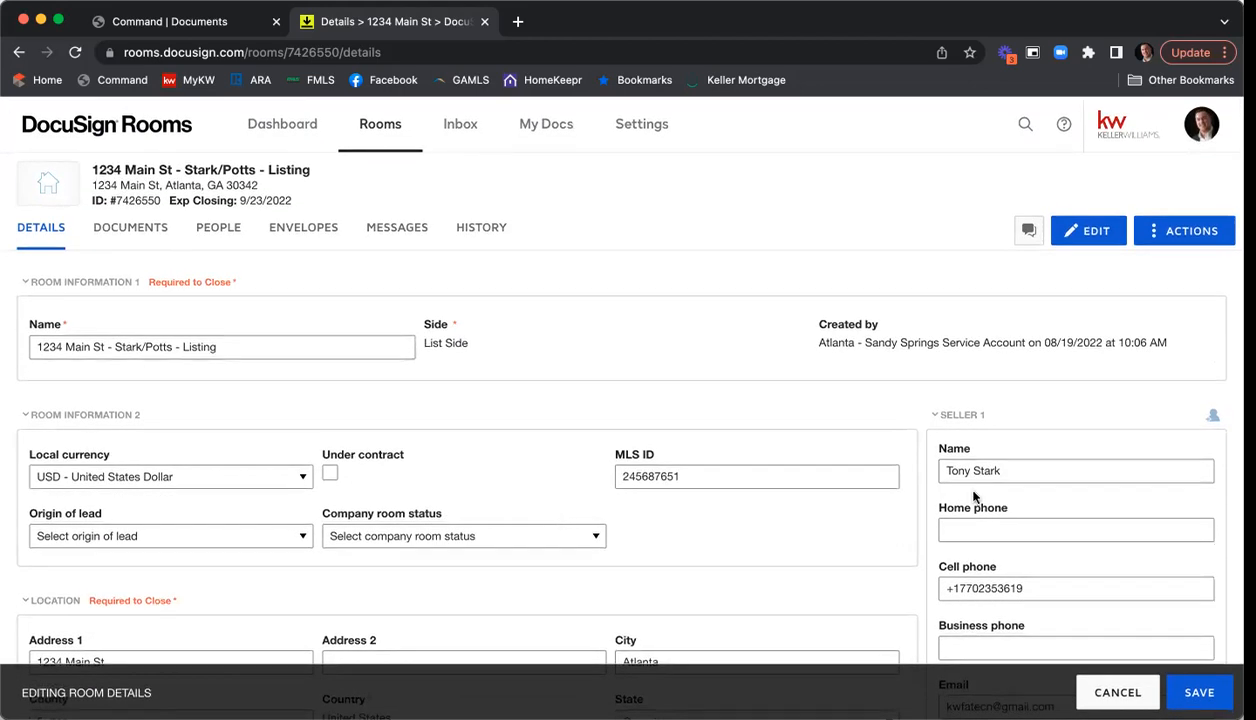
scroll(995, 412, "down", 2)
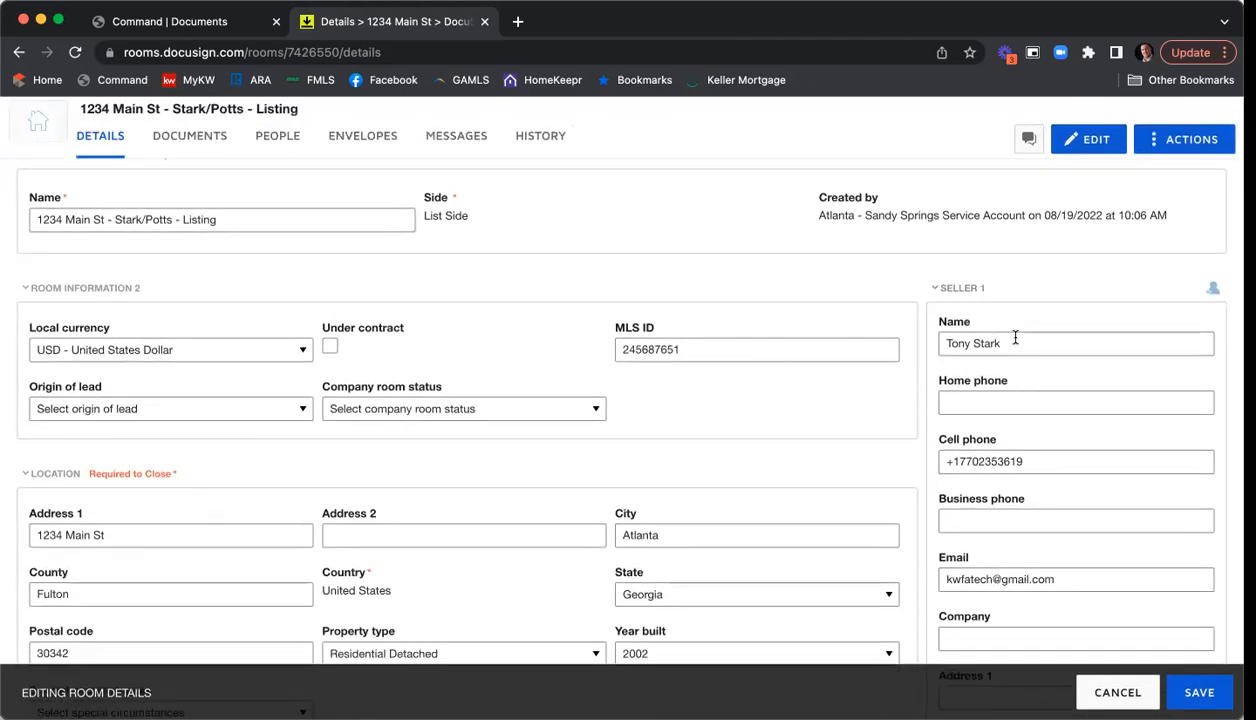
scroll(1010, 360, "down", 2)
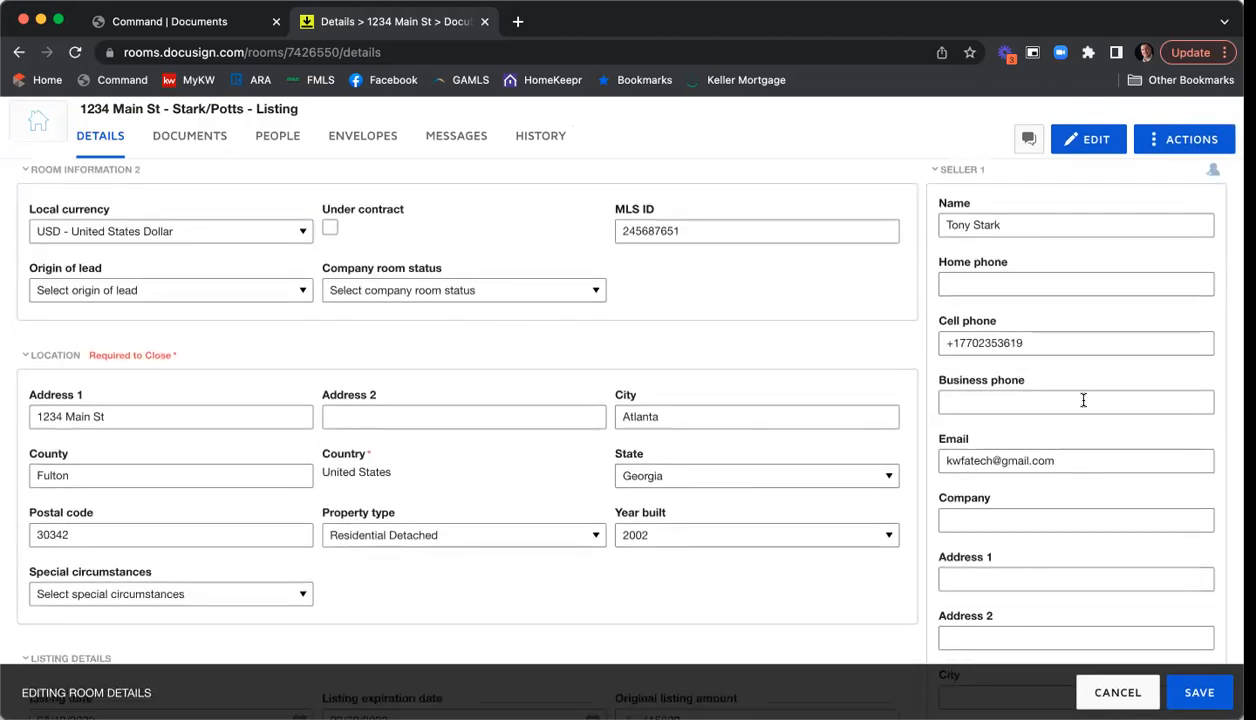
scroll(1083, 400, "down", 8)
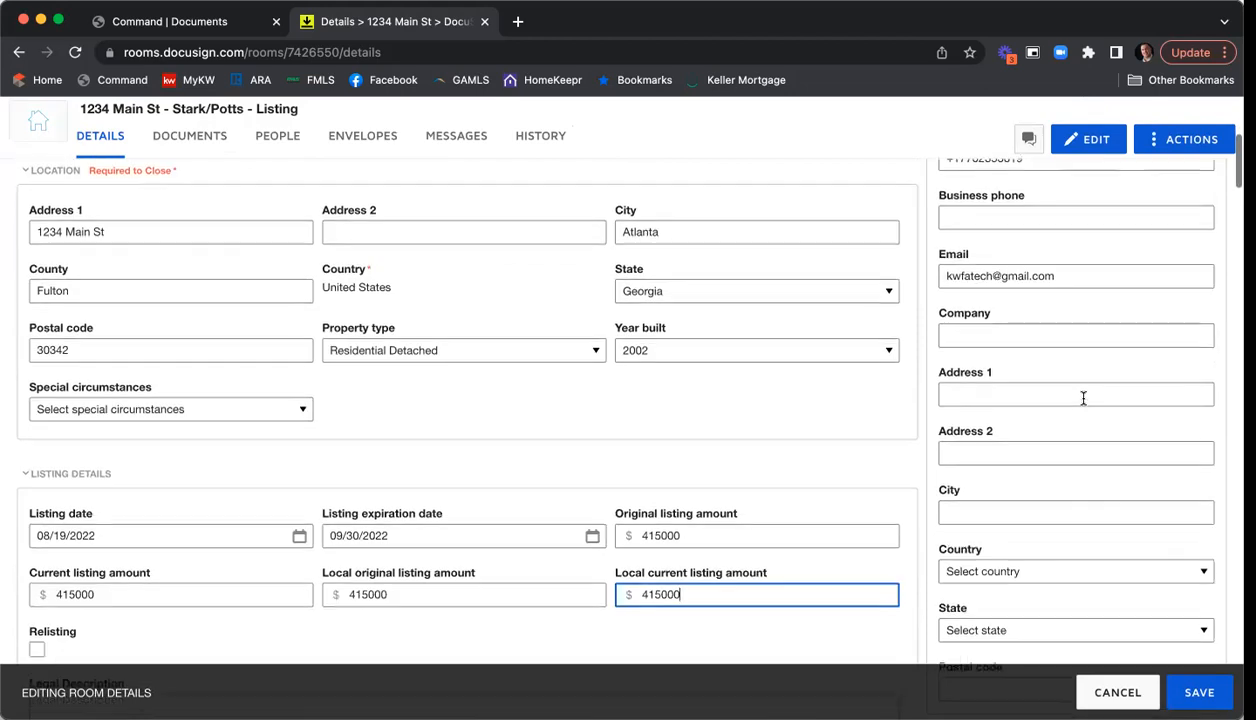
scroll(1083, 404, "down", 4)
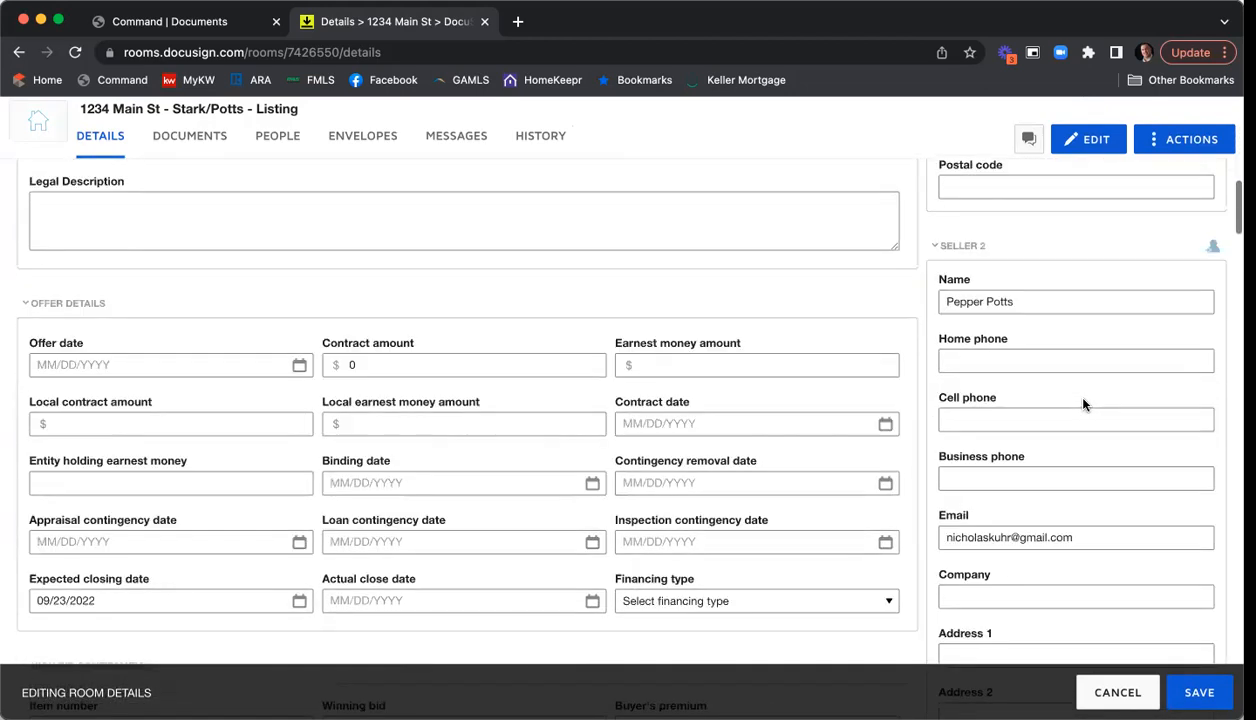
scroll(1000, 300, "down", 1)
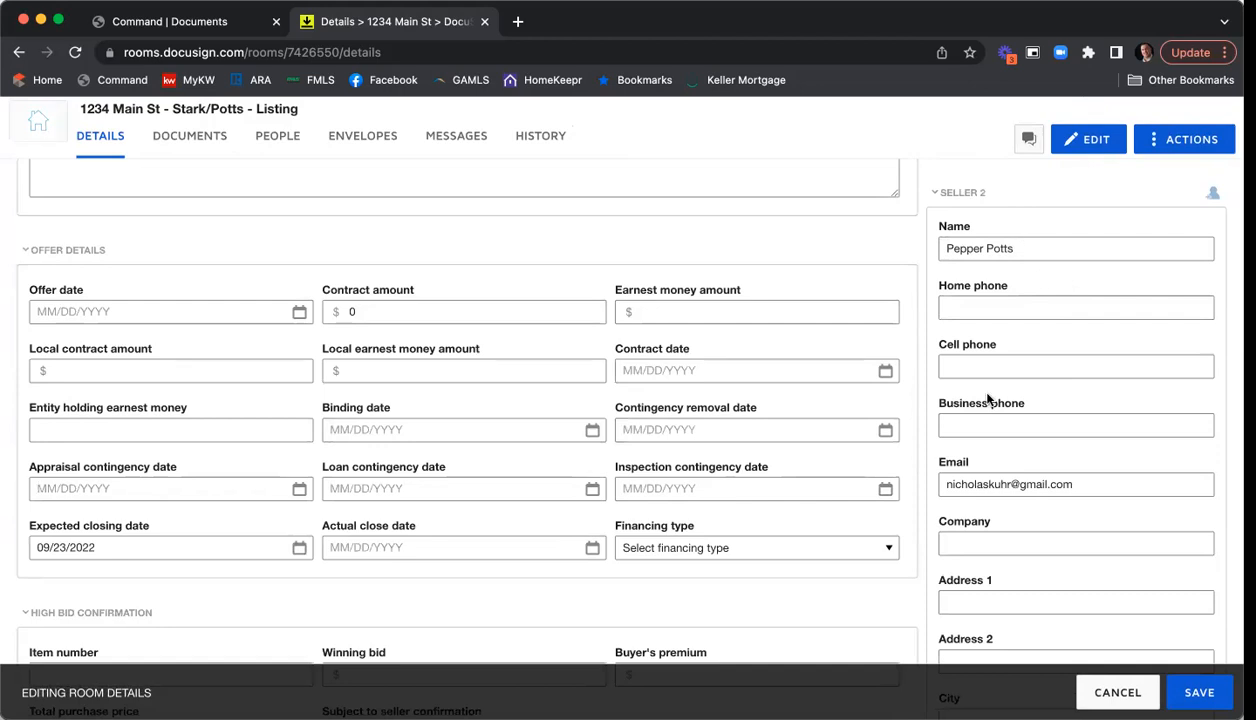
scroll(1000, 400, "down", 1)
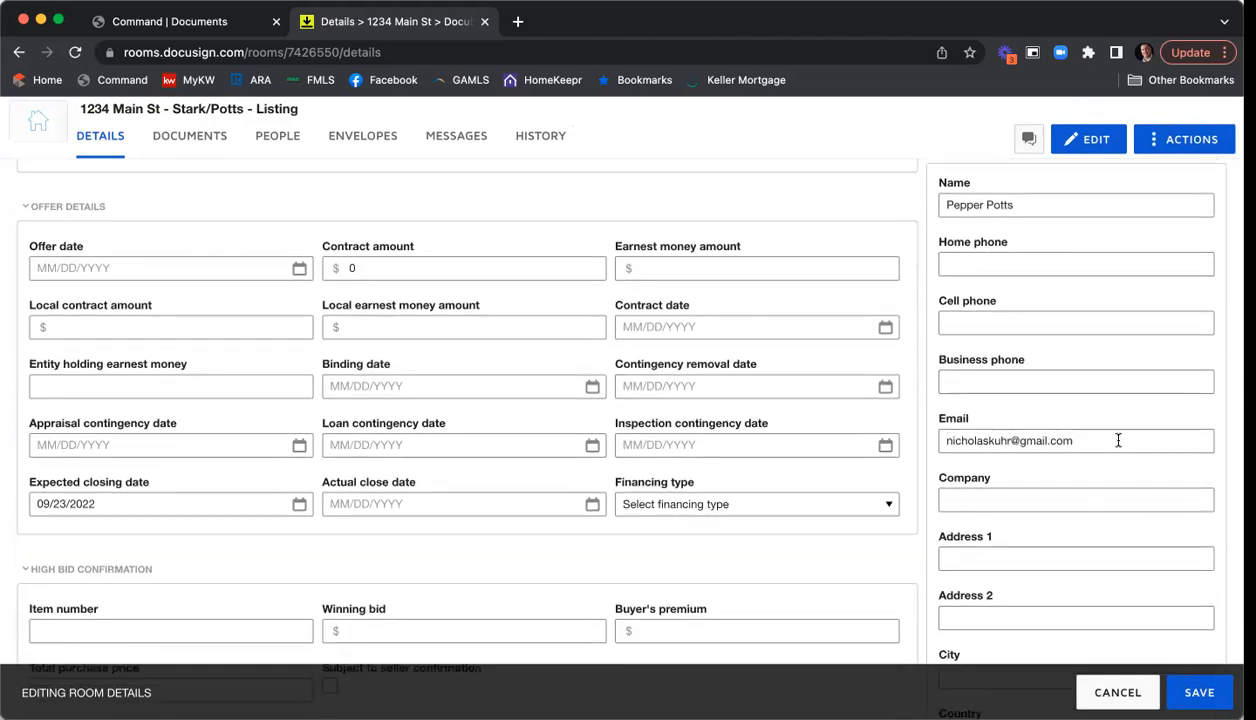
scroll(1110, 438, "down", 4)
scroll(1120, 444, "down", 9)
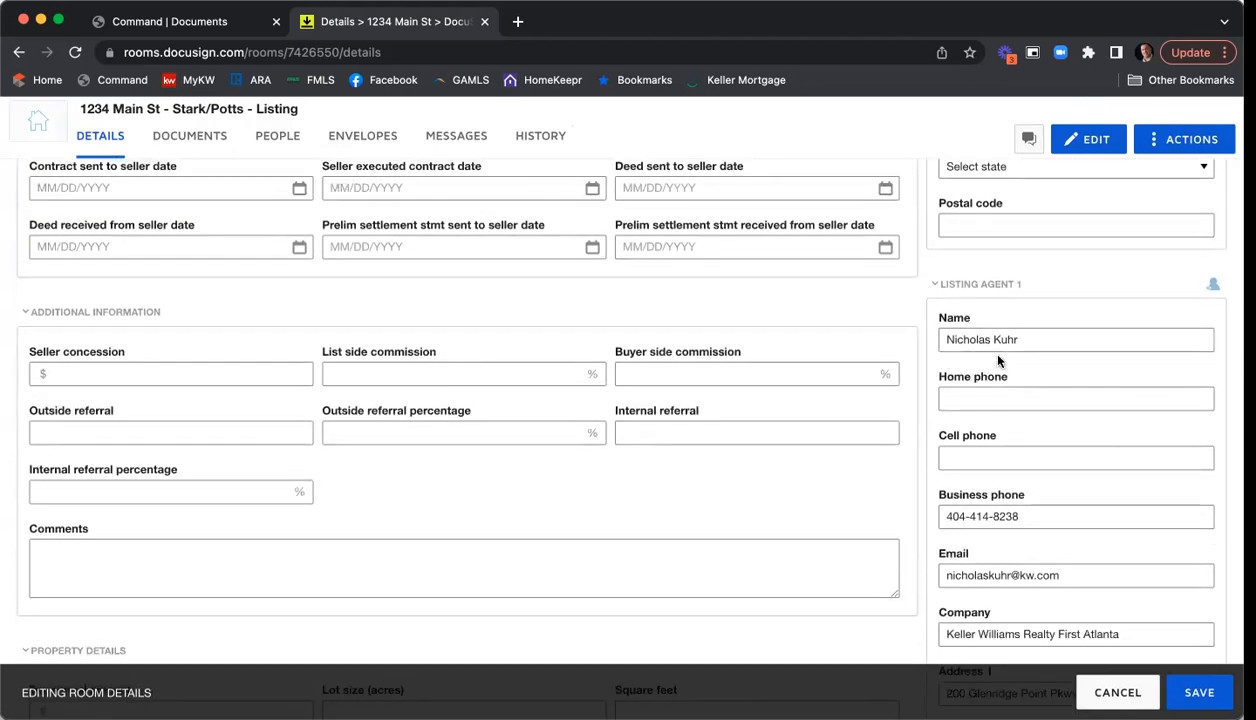
scroll(1025, 345, "down", 2)
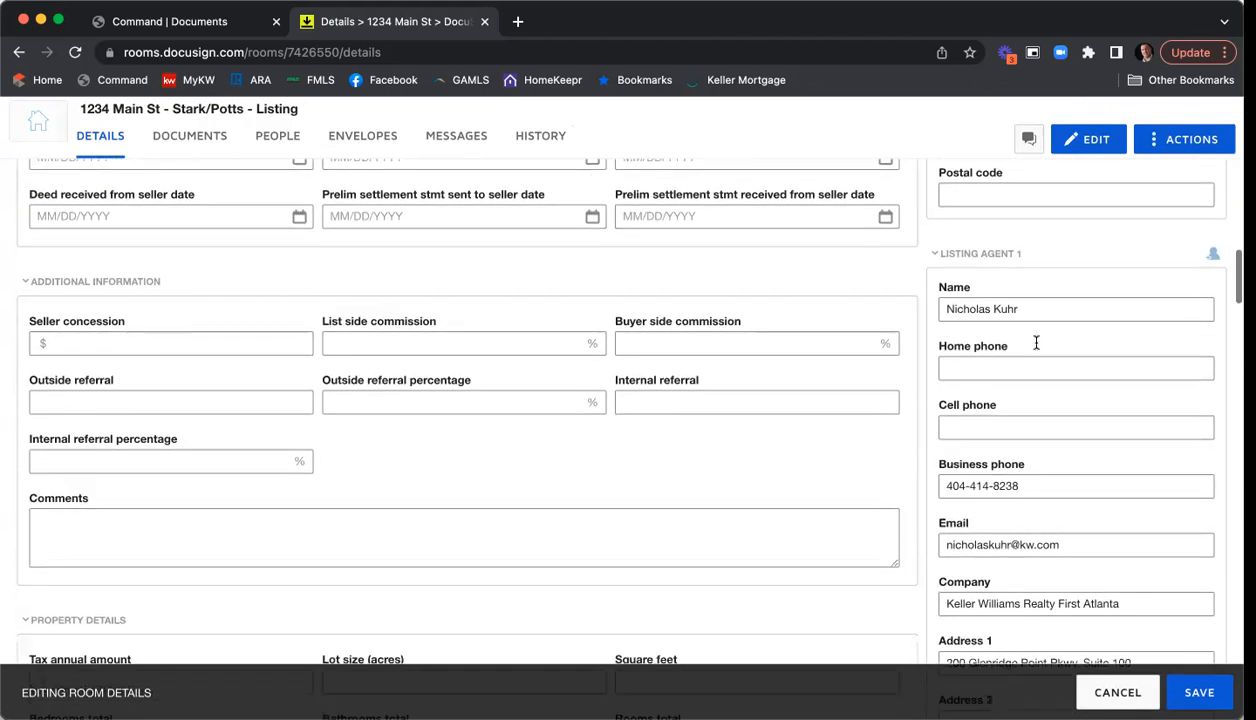
scroll(1000, 422, "down", 1)
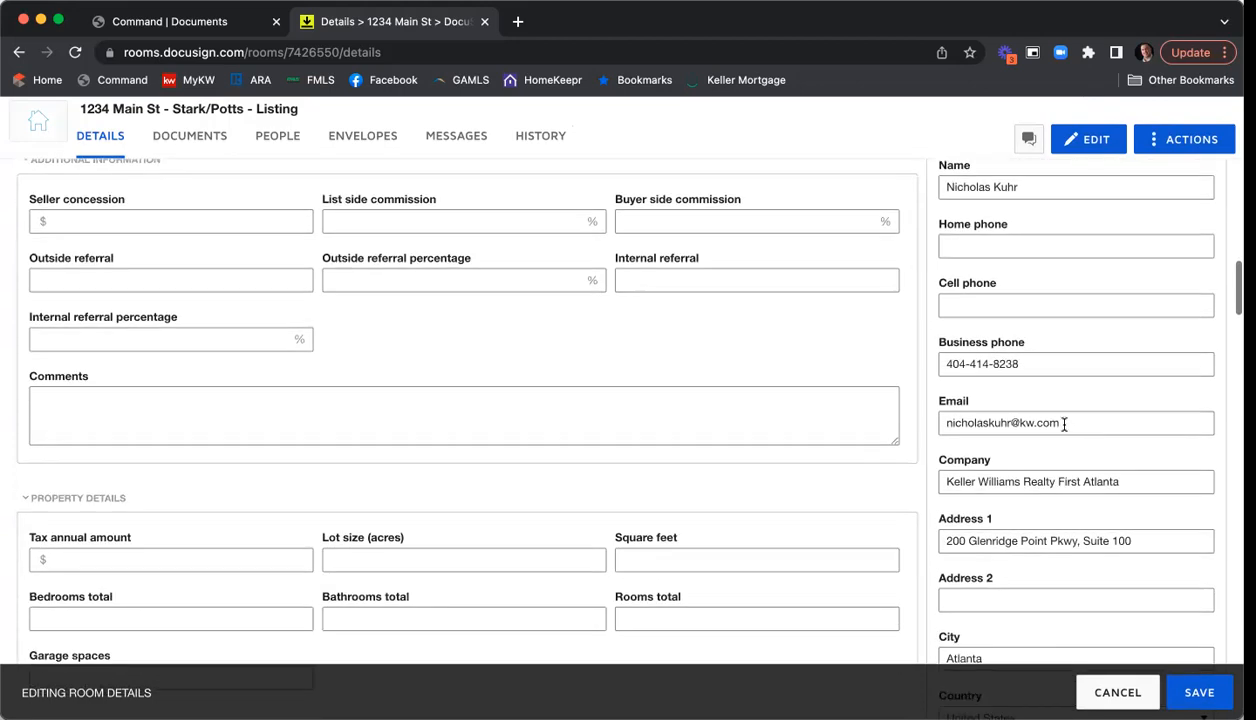
scroll(970, 480, "down", 1)
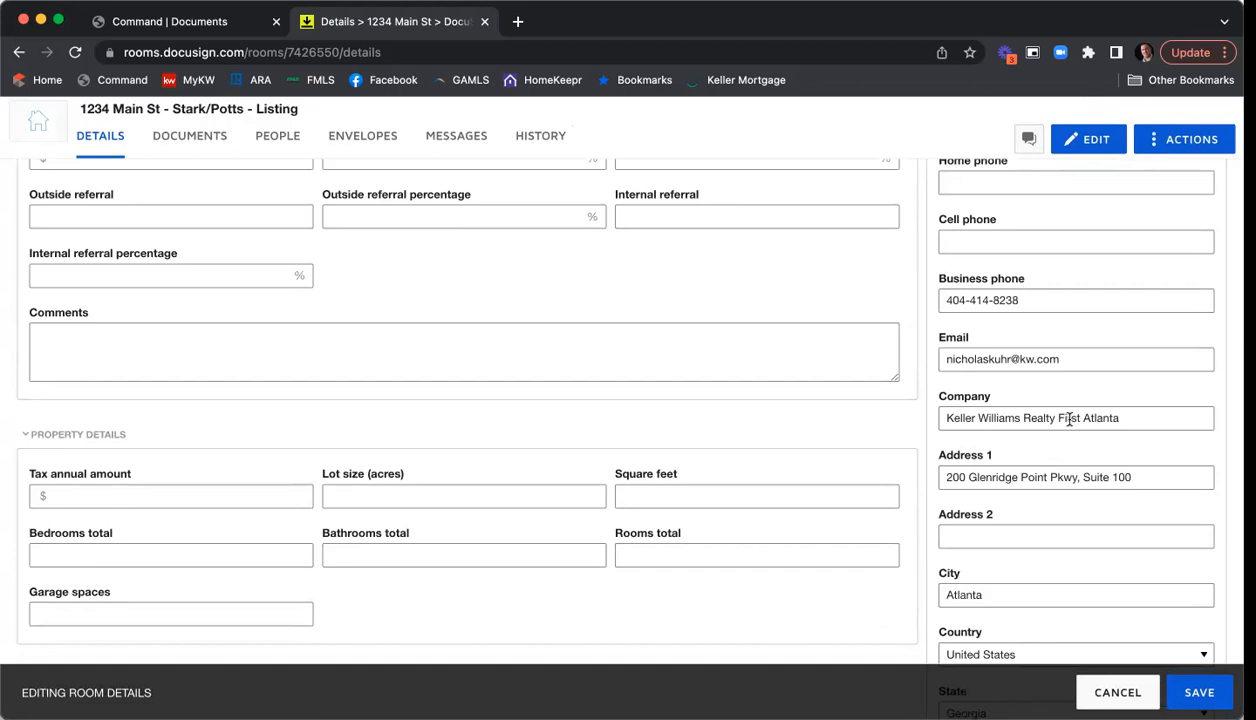
- Remove 'Realty' from the listing agent's company name and review down to Listing Agent 2
double_click(1034, 417)
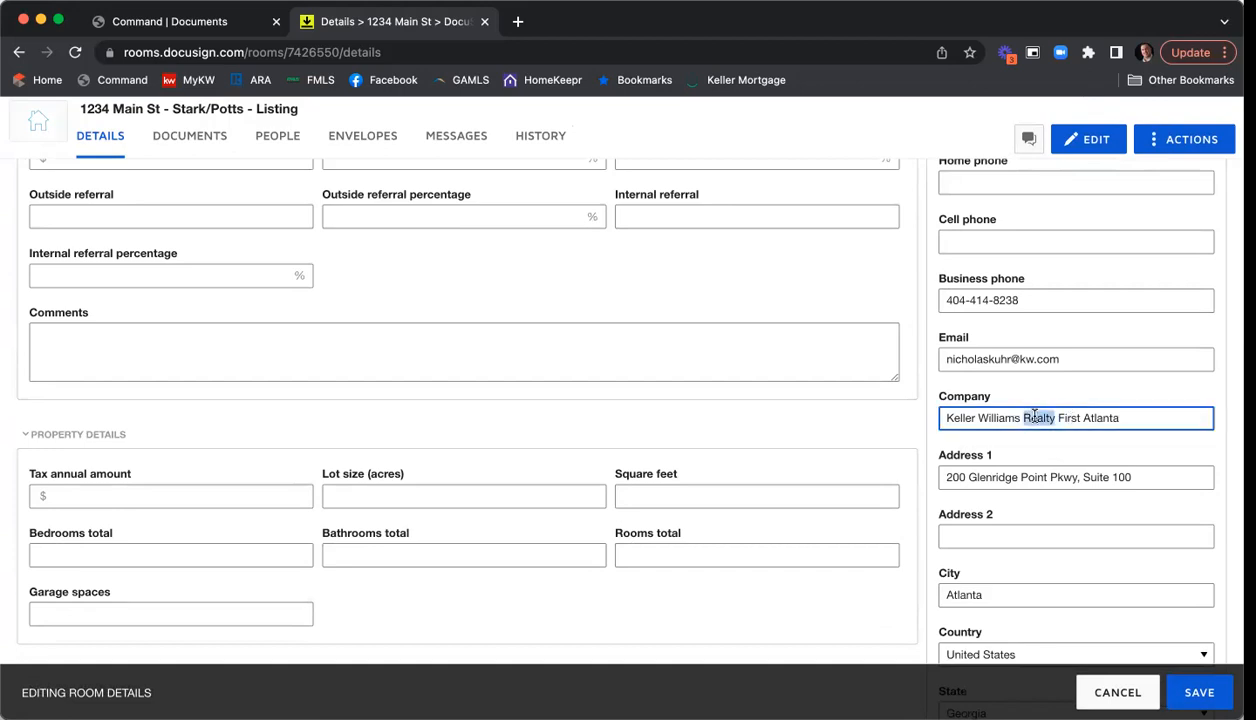
key("BackSpace")
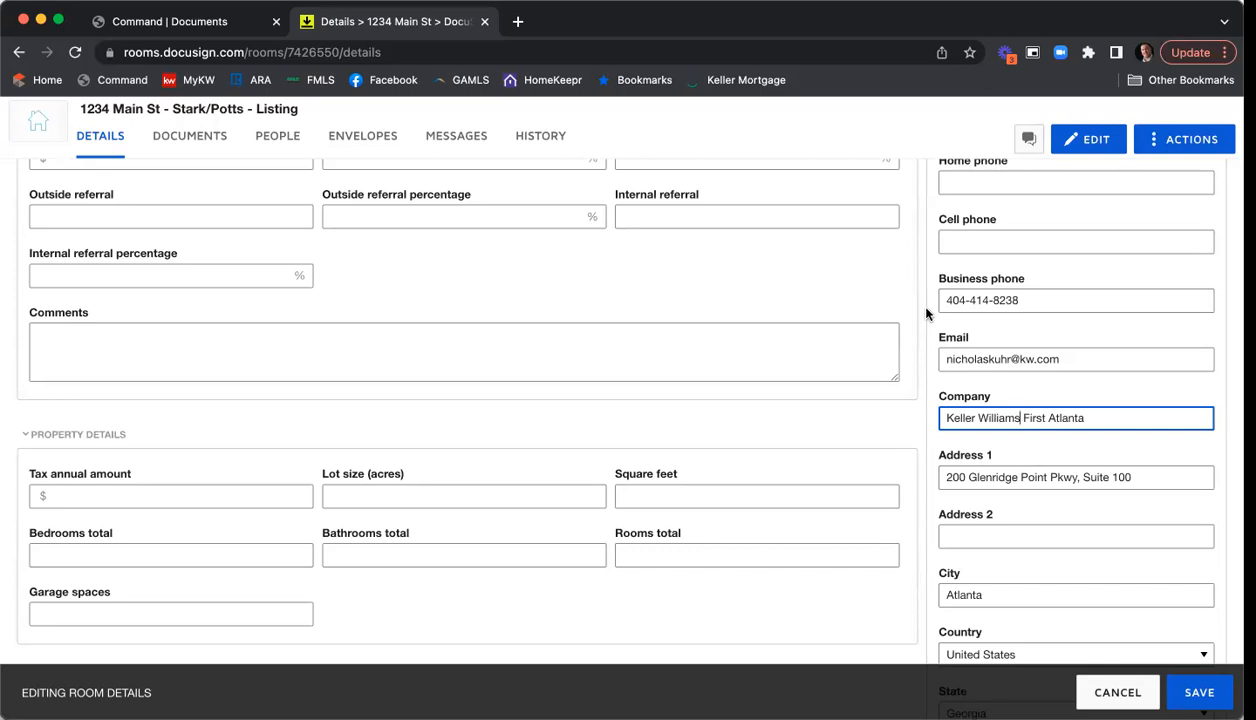
scroll(926, 314, "down", 3)
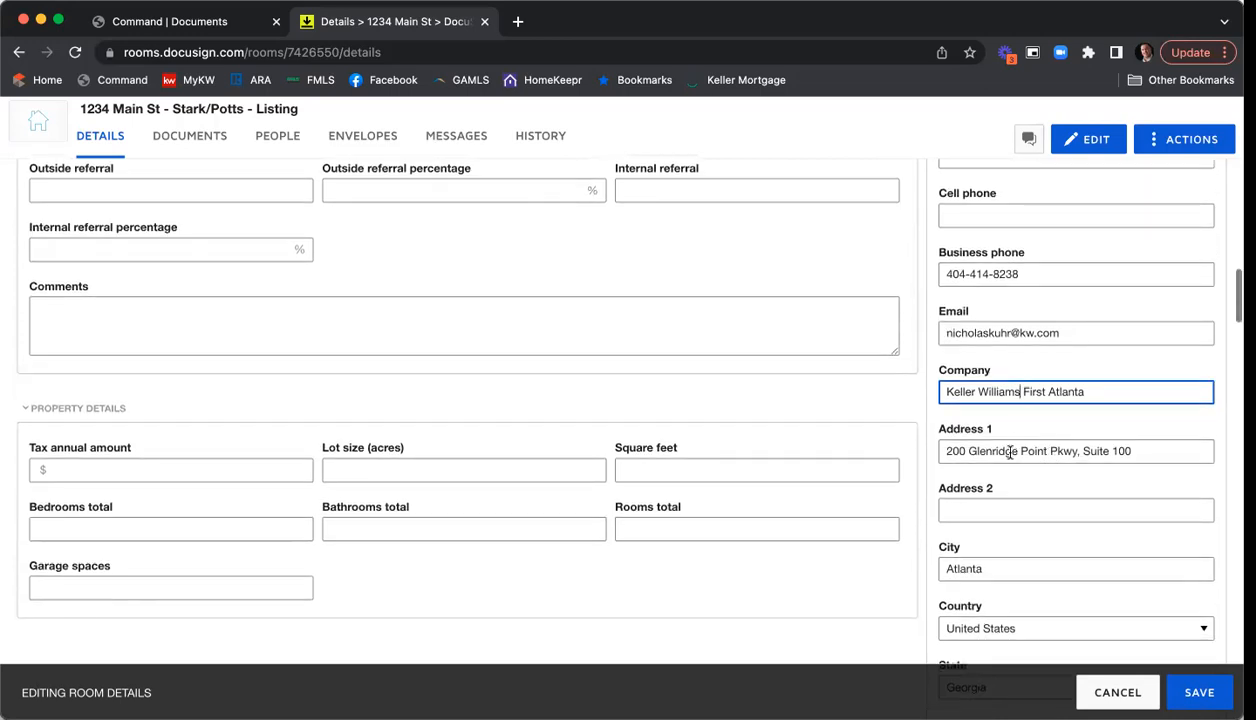
scroll(935, 401, "down", 2)
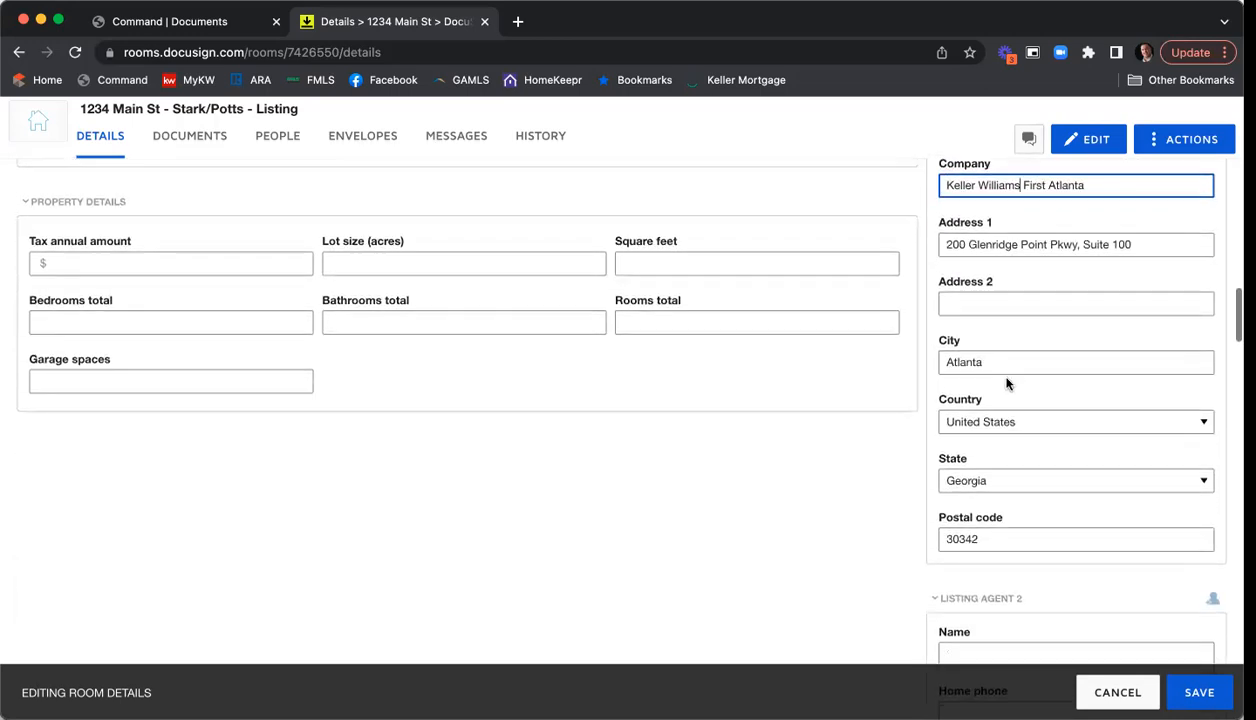
scroll(946, 521, "down", 6)
scroll(895, 468, "down", 1)
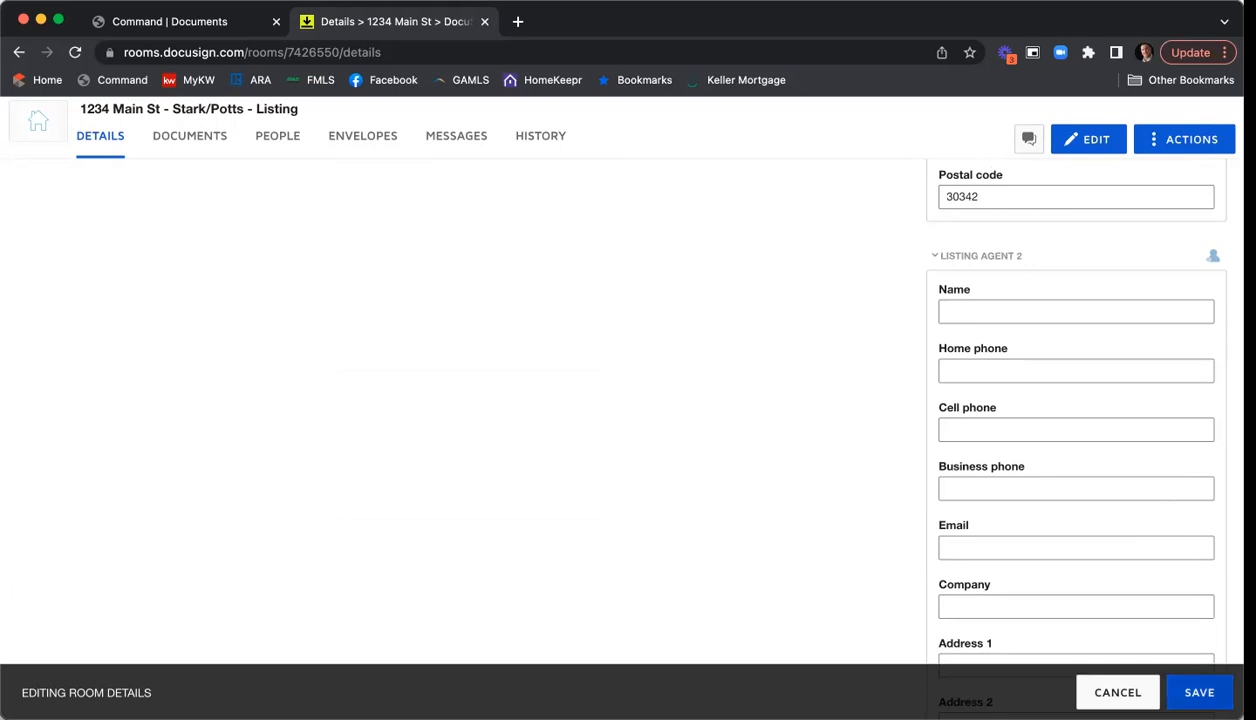
- Save the edited room details and switch to the room's Documents tab
left_click(1199, 692)
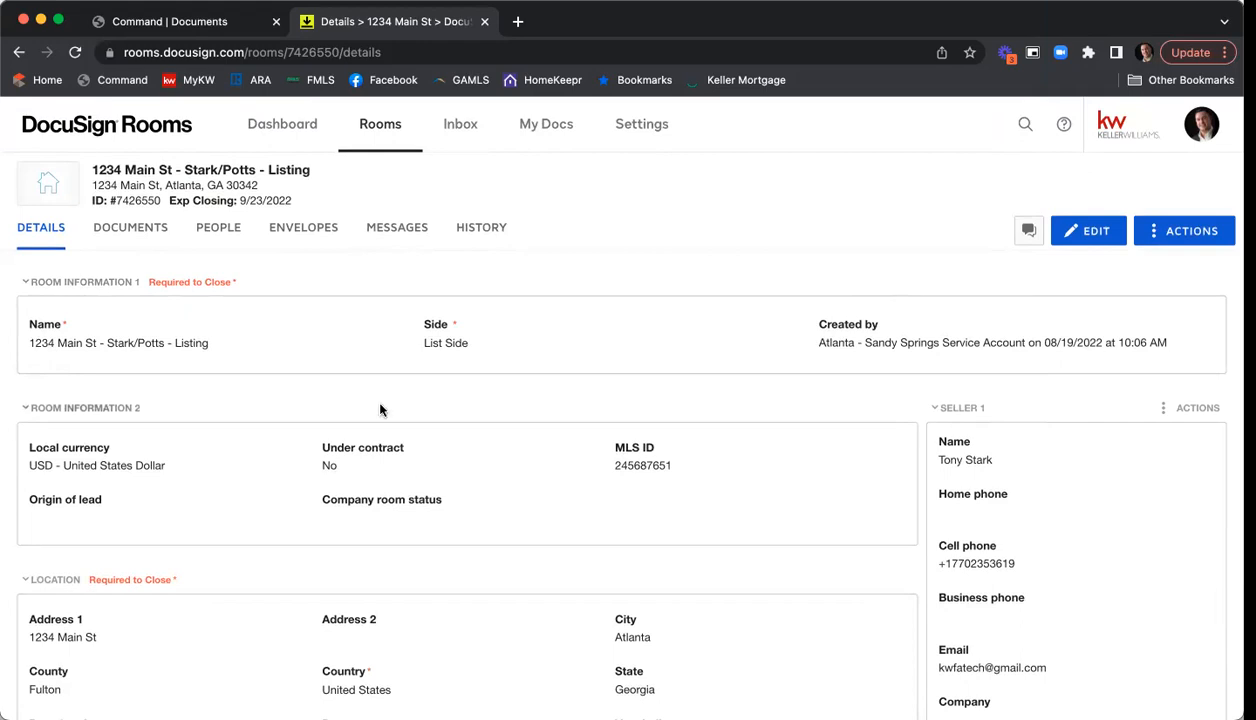
left_click(123, 231)
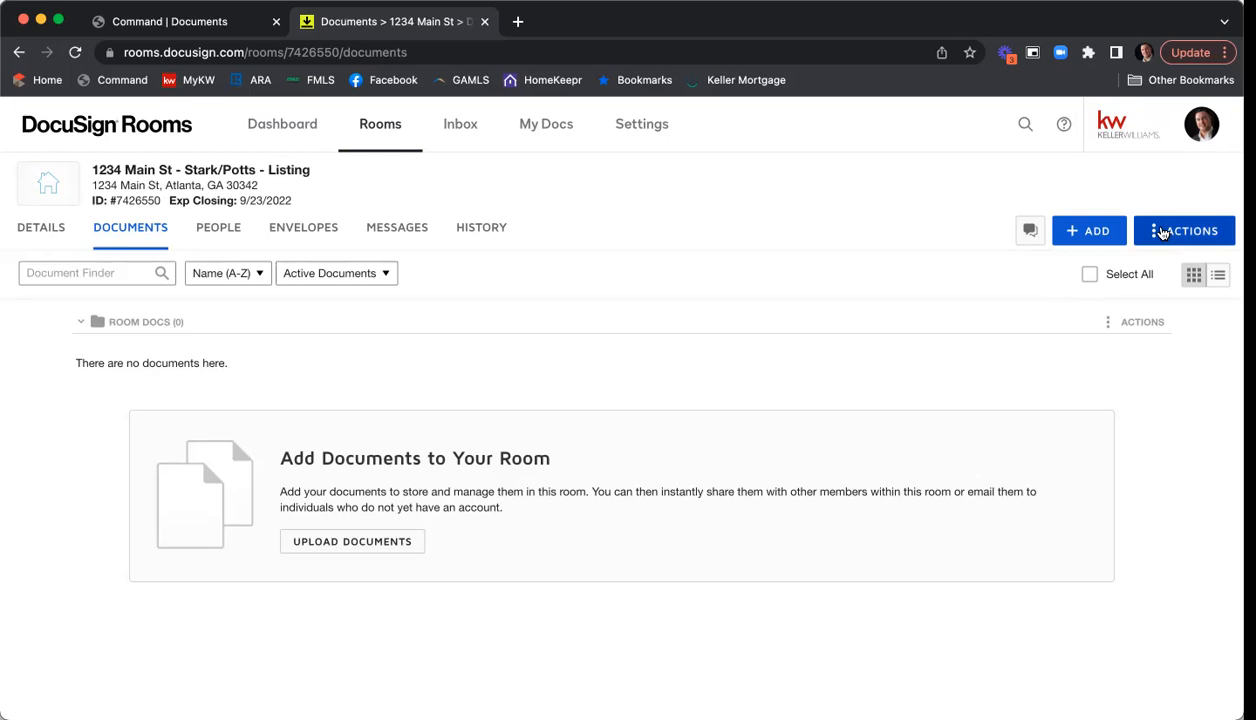
- Create a folder named 'Listing Agreement' from the room's Actions menu
left_click(1162, 233)
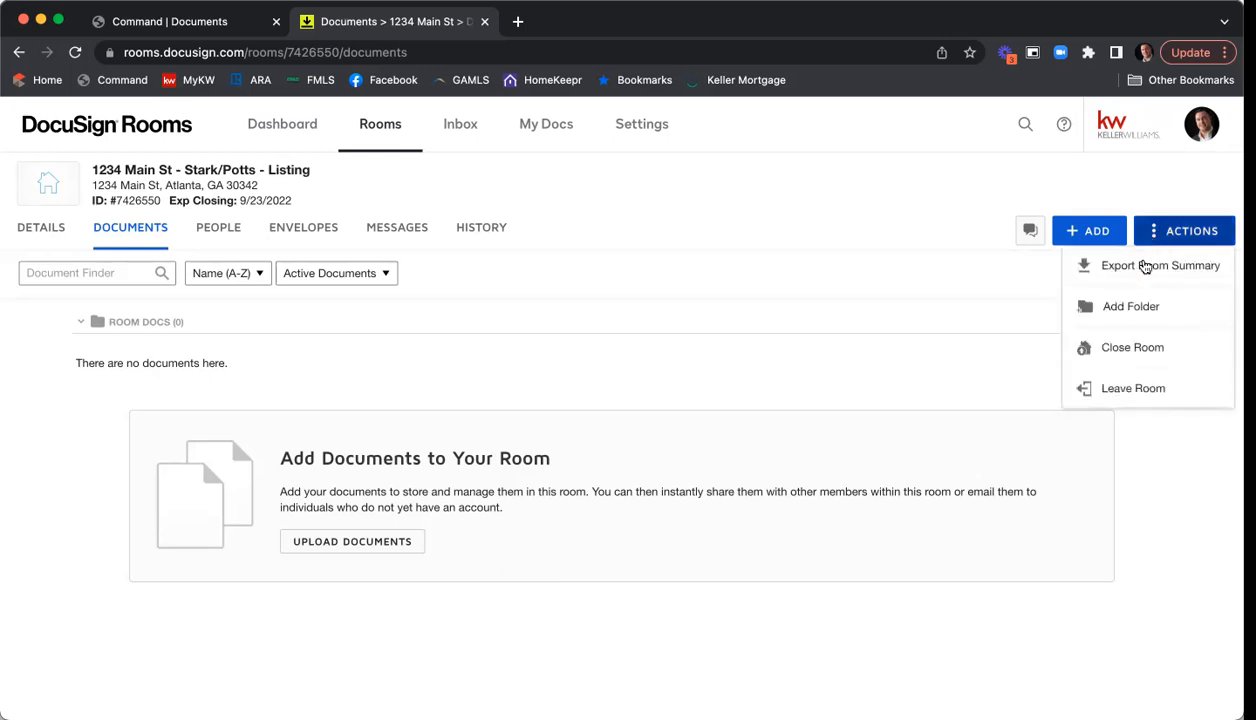
left_click(1126, 311)
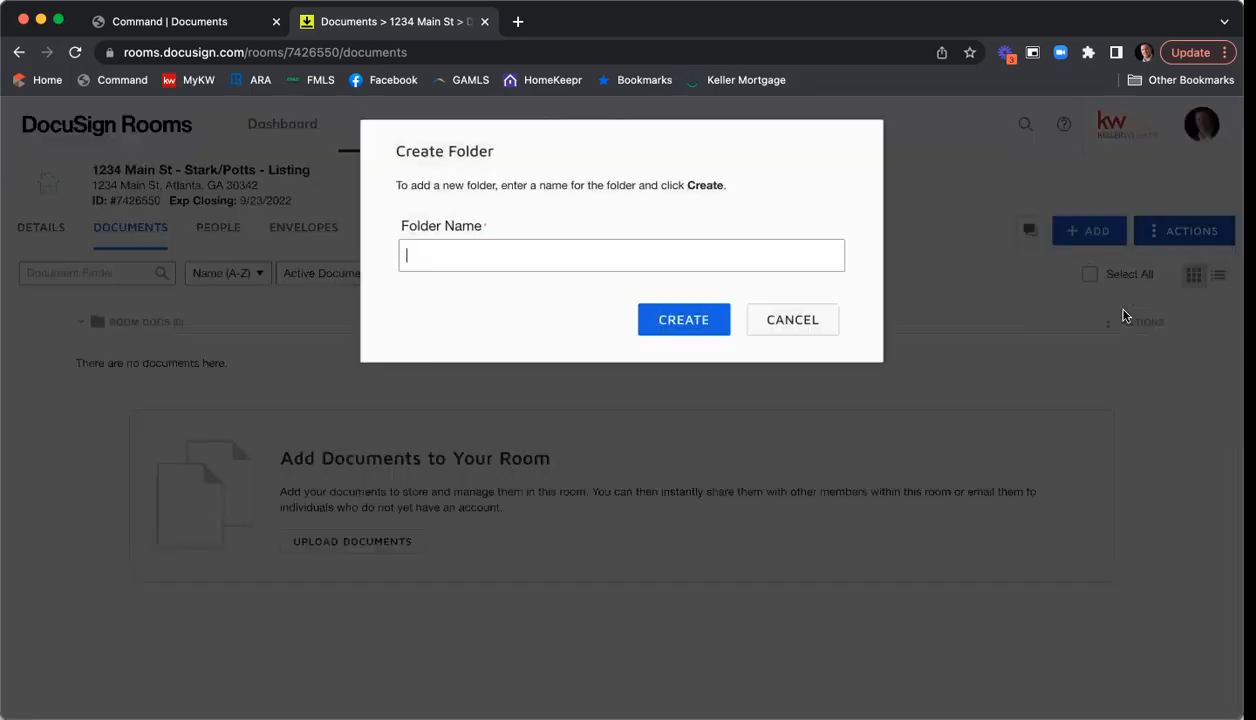
type("Listing Agreement")
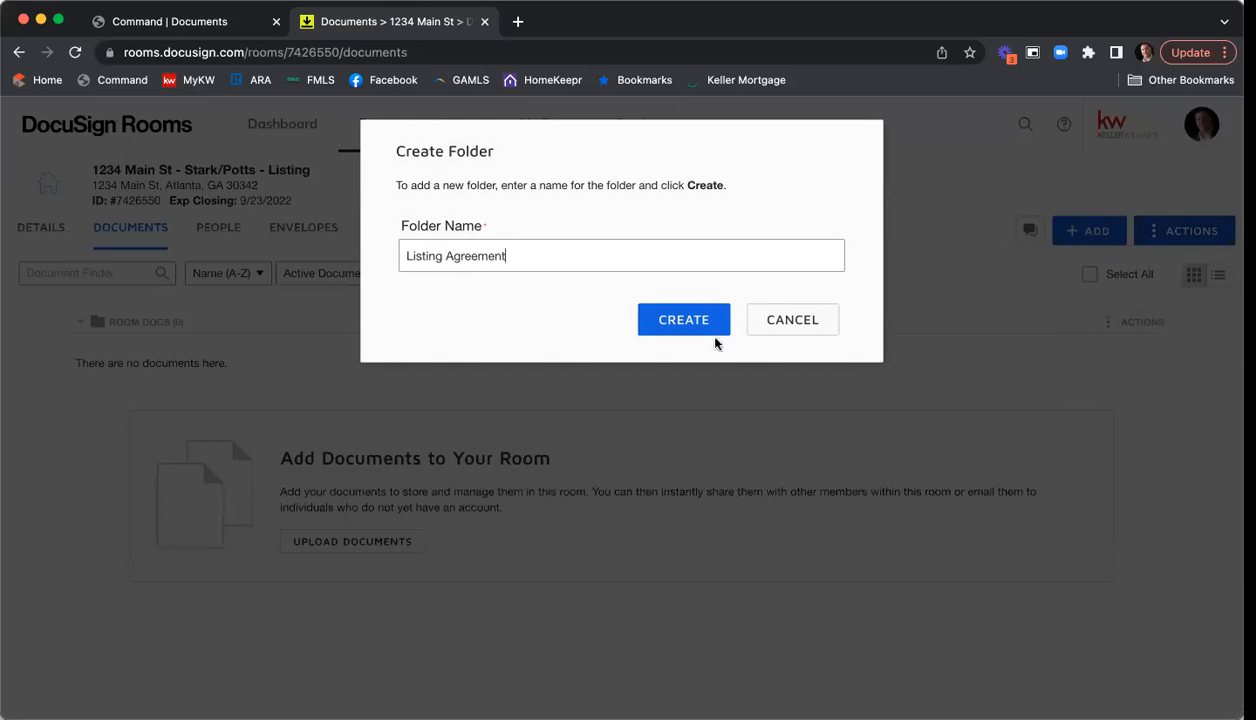
left_click(673, 328)
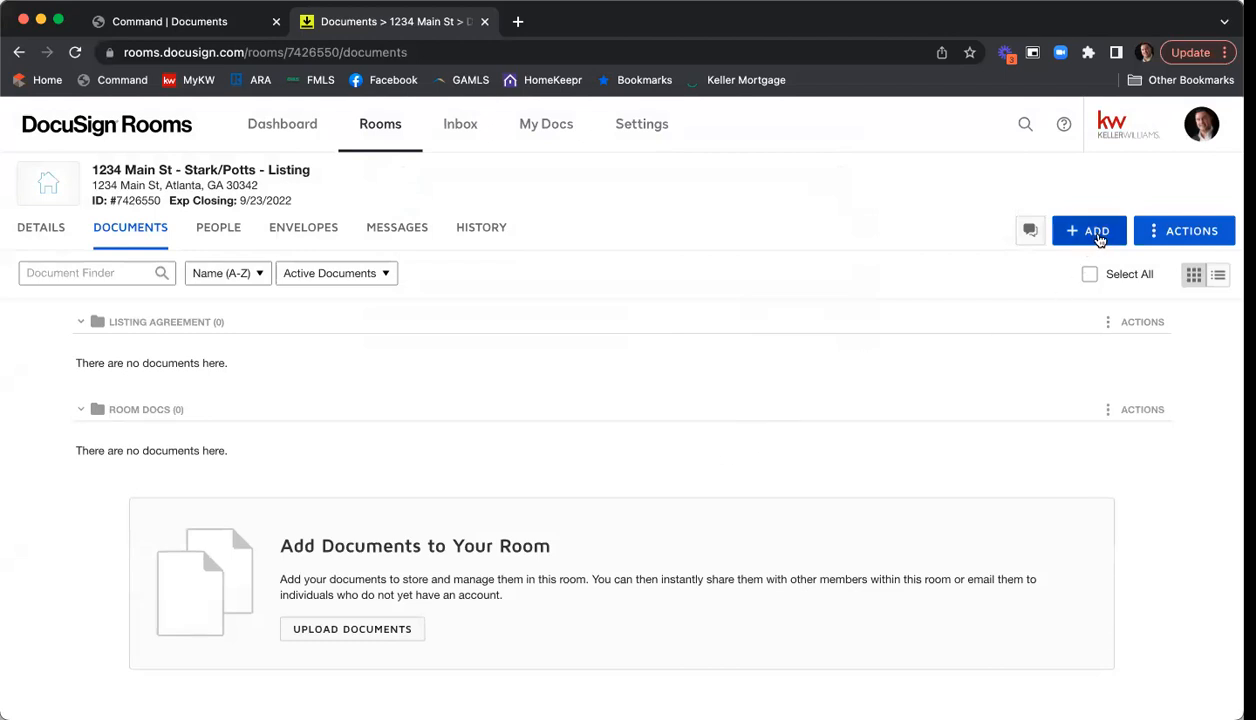
- Open the Select forms dialog by adding documents from DocuSign Forms
left_click(1098, 236)
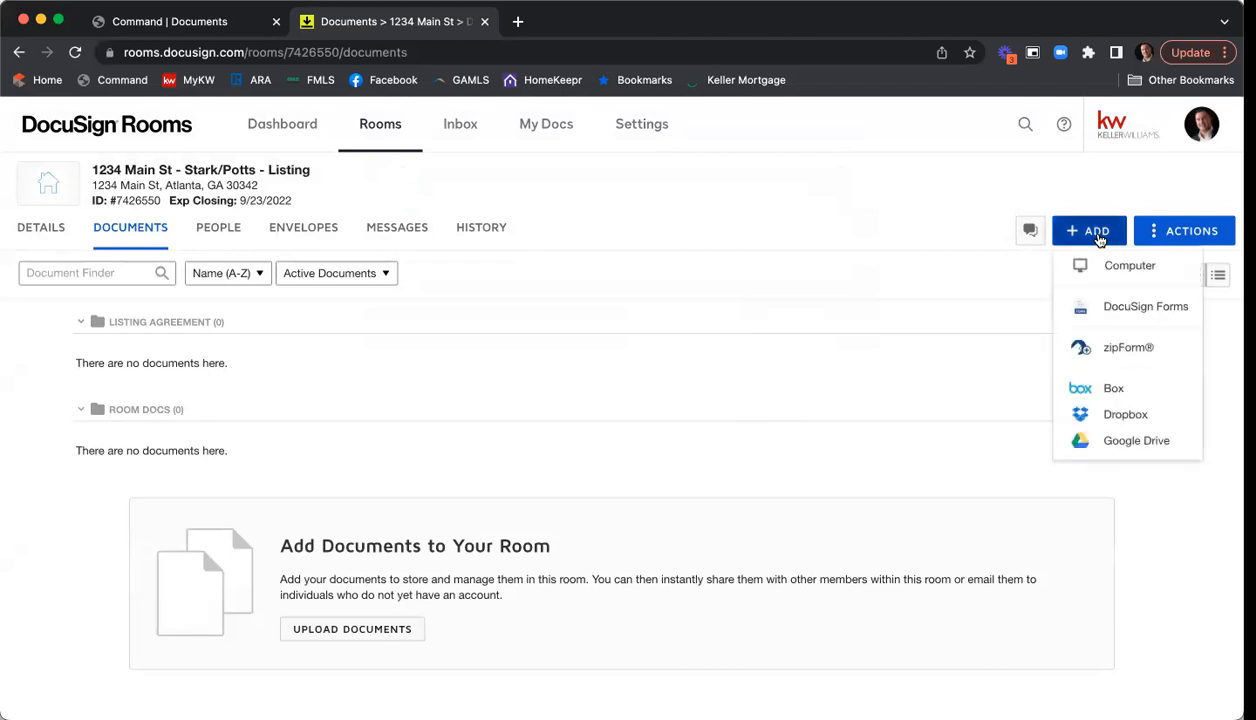
left_click(1126, 309)
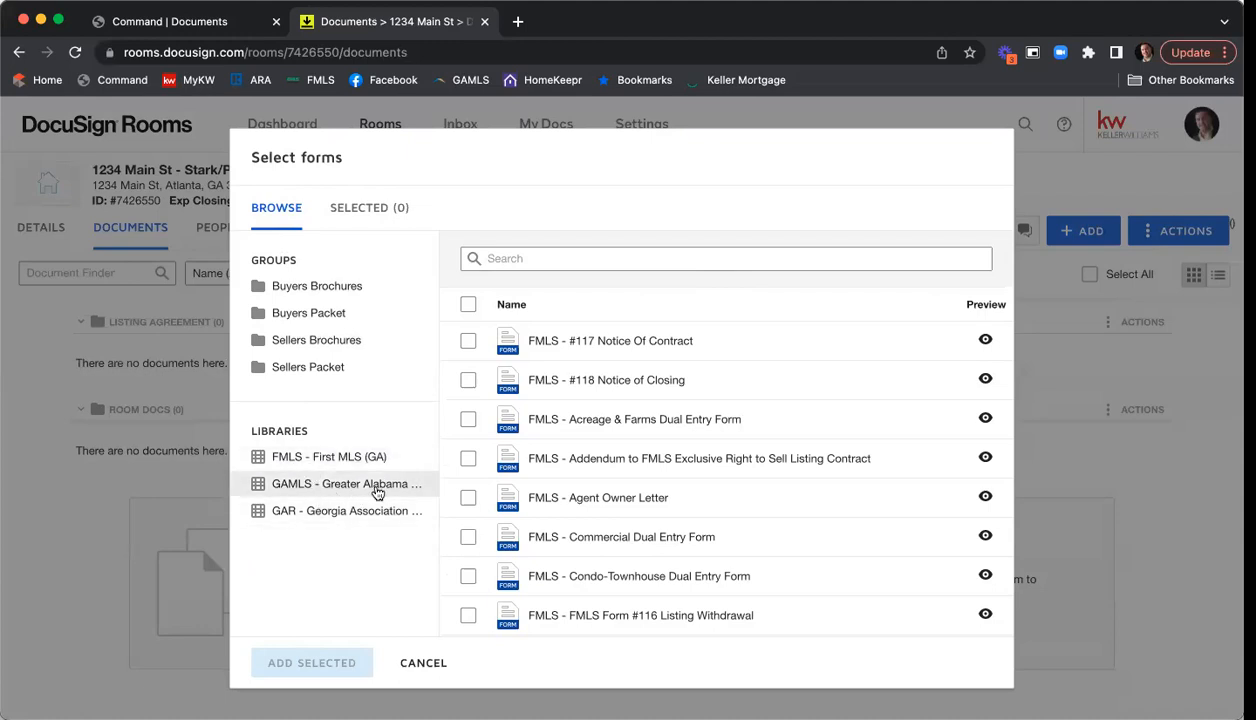
- Show the GAR library's forms and search them for 'Exclusive'
left_click(327, 519)
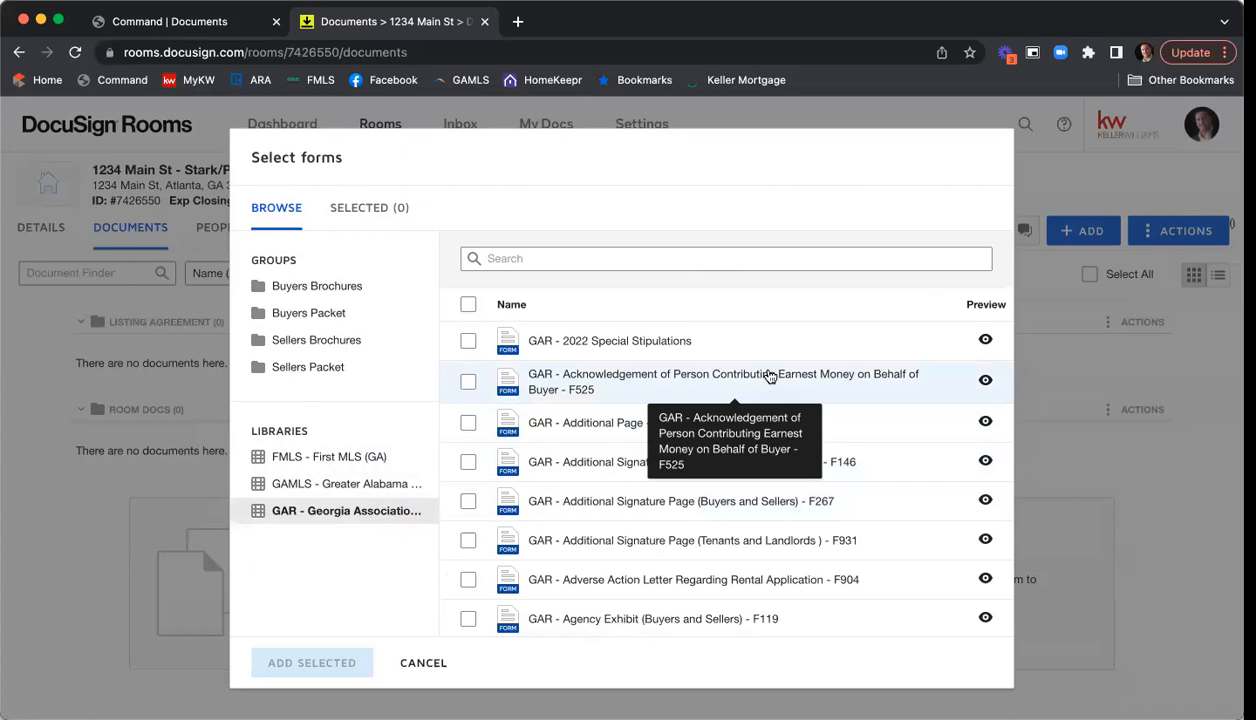
left_click(677, 262)
type("p")
key("BackSpace")
type("Es")
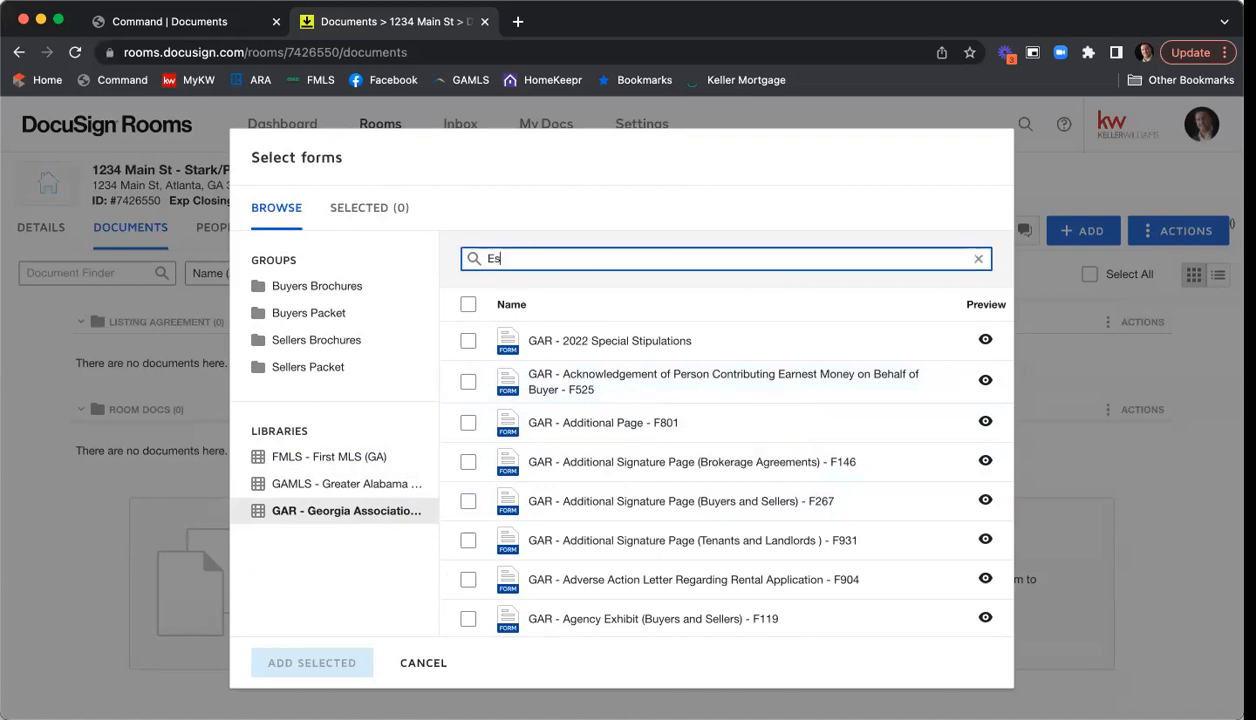
key("BackSpace")
type("xclusive sell")
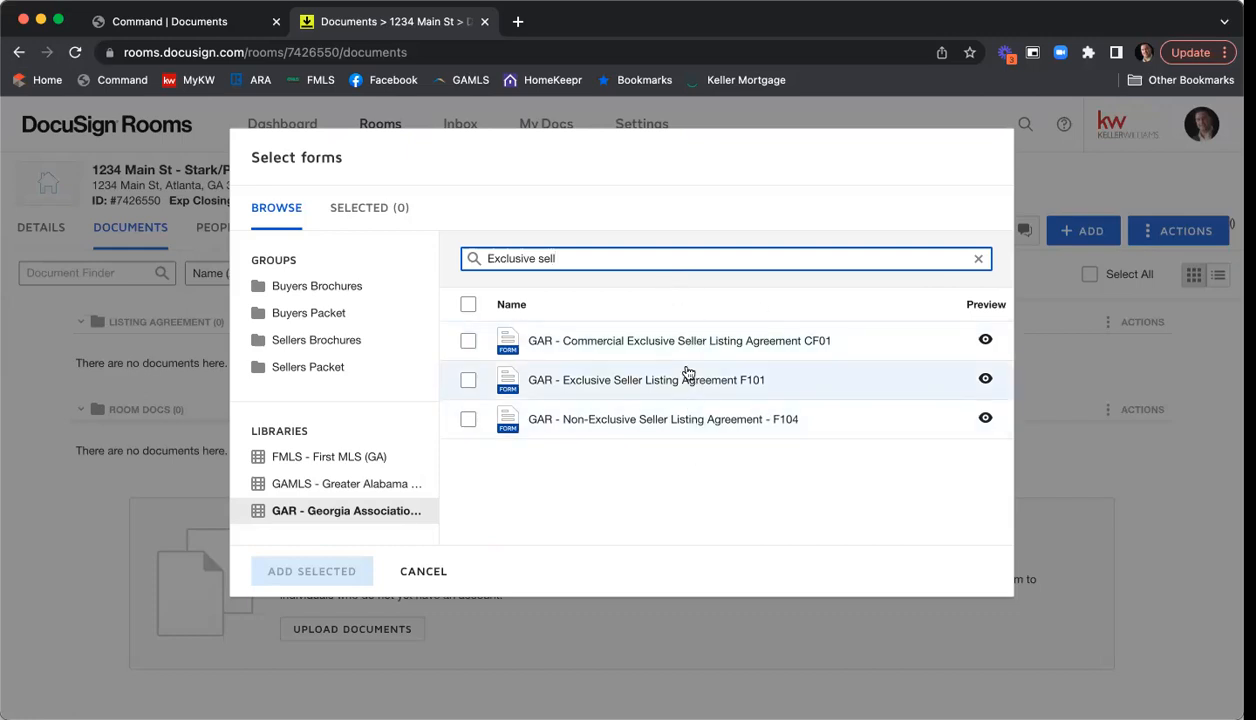
- Search the GAR forms for 'seller's property', then clear the search
left_click_drag(863, 259, 432, 257)
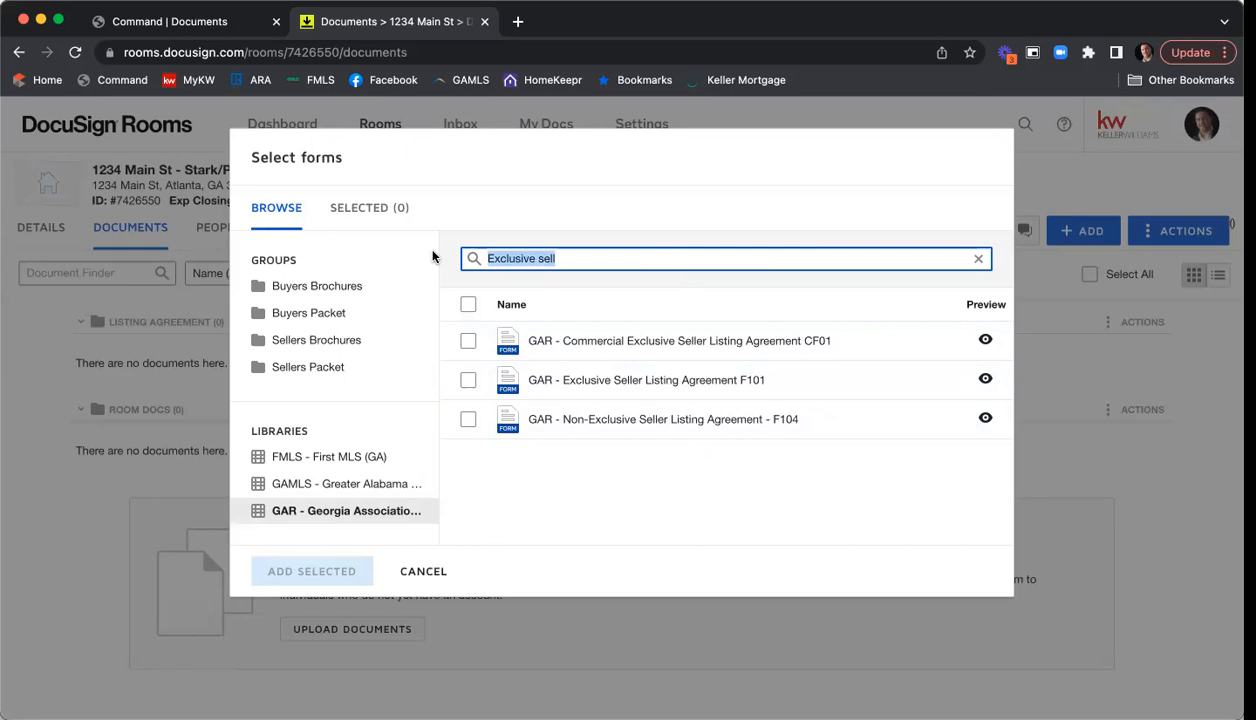
type("seller's preopr")
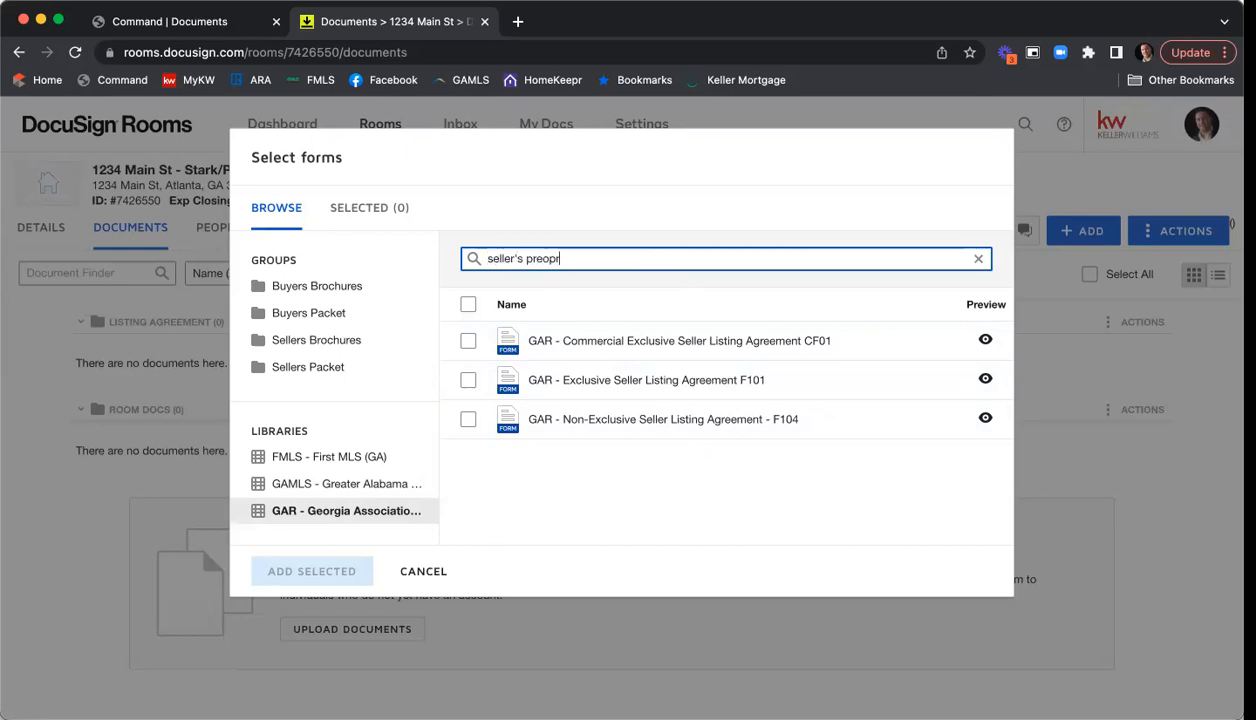
key("BackSpace")
type("op")
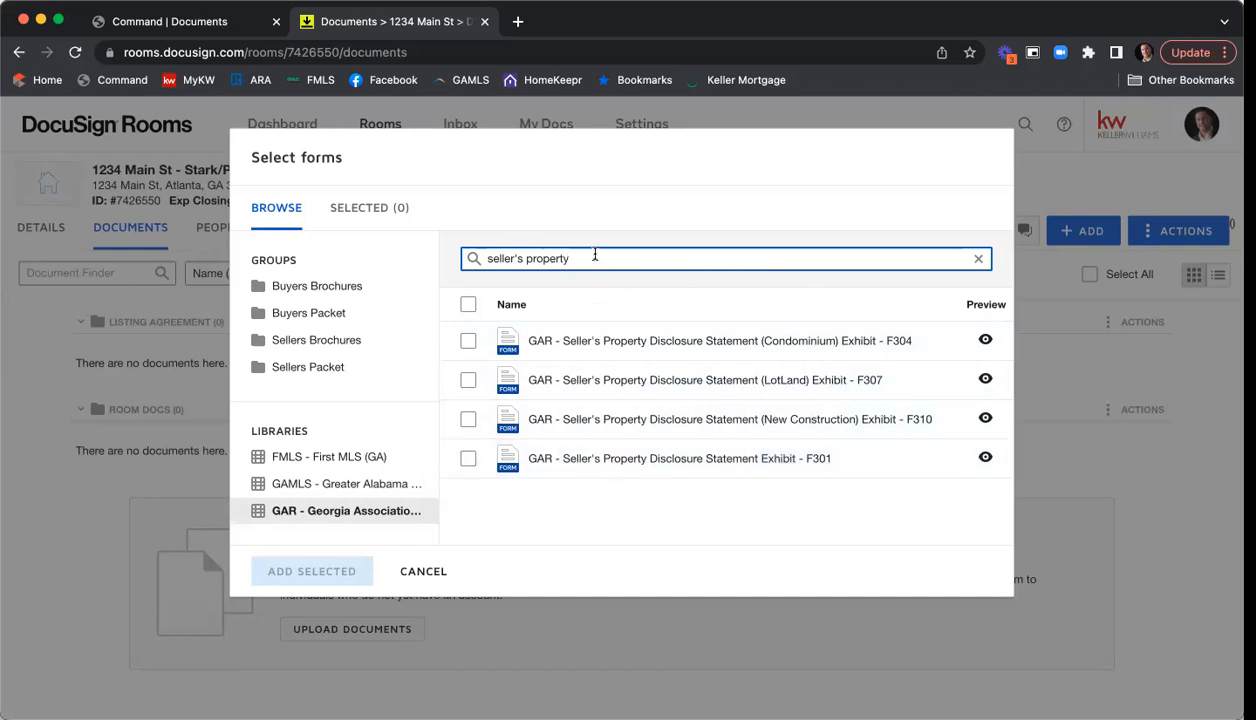
left_click(980, 260)
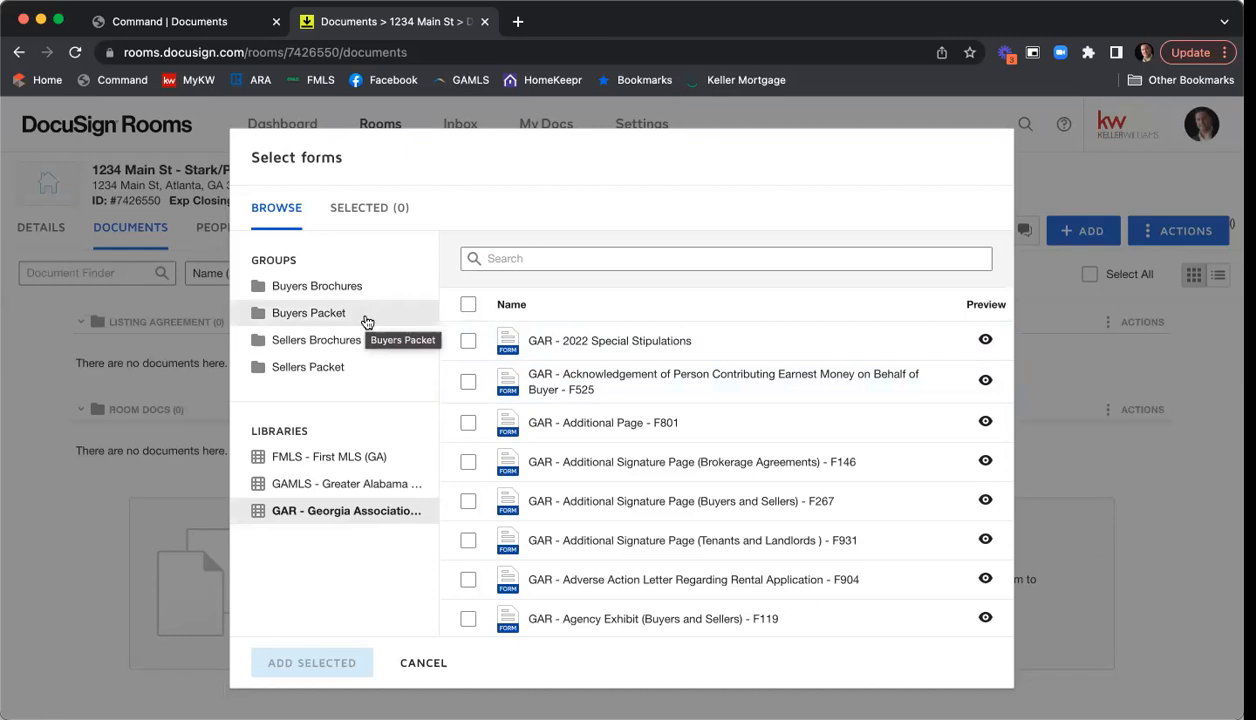
- Select forms F101, F322 and F301 in the Sellers Packet group, then show the Buyers Brochures group
left_click(300, 368)
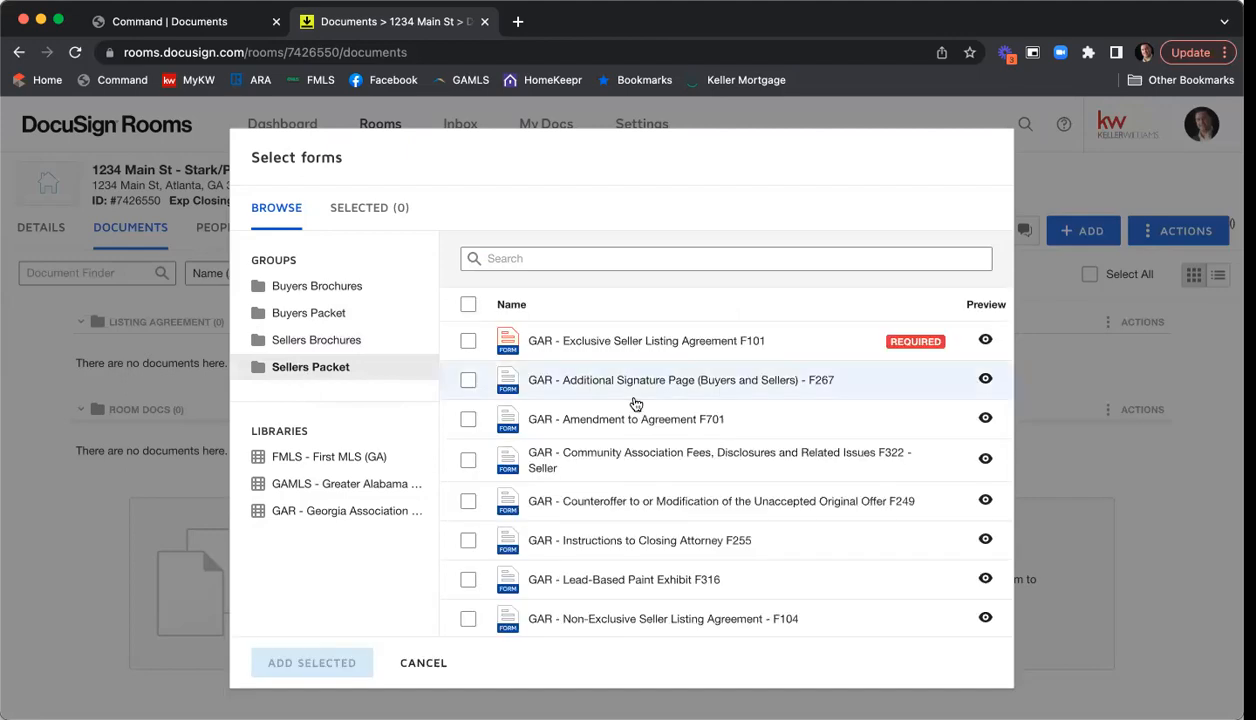
scroll(812, 318, "down", 3)
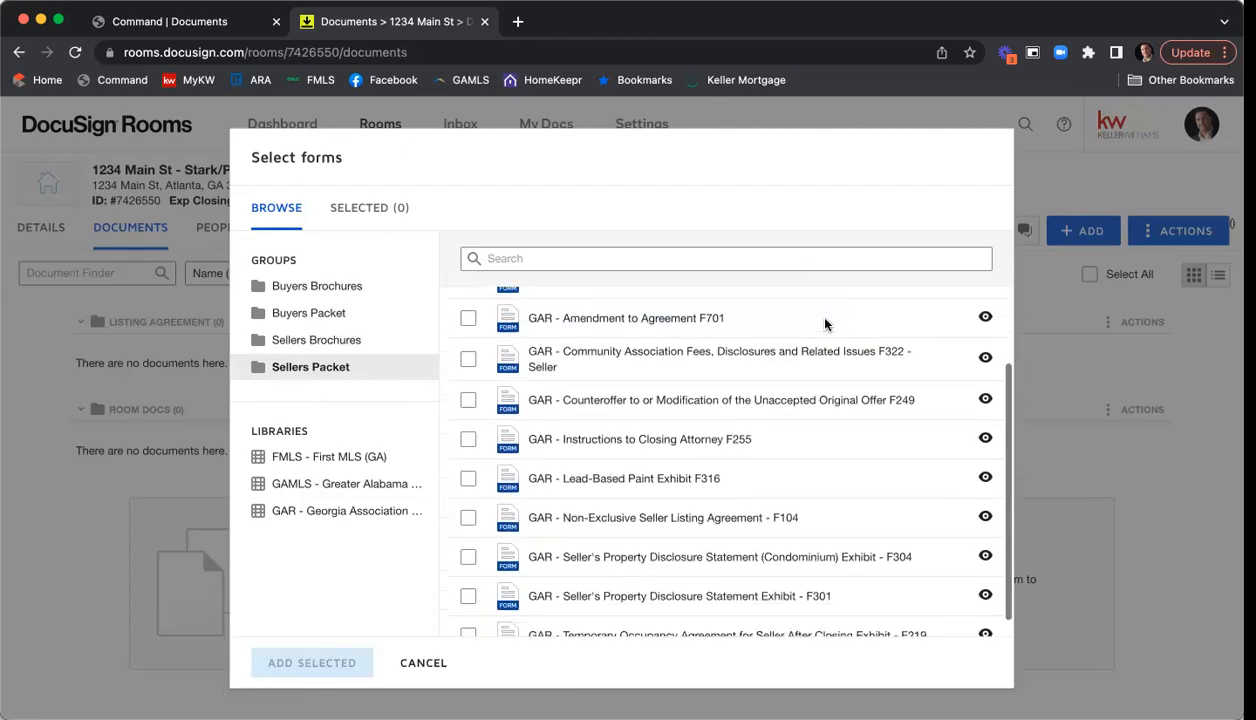
scroll(848, 352, "up", 3)
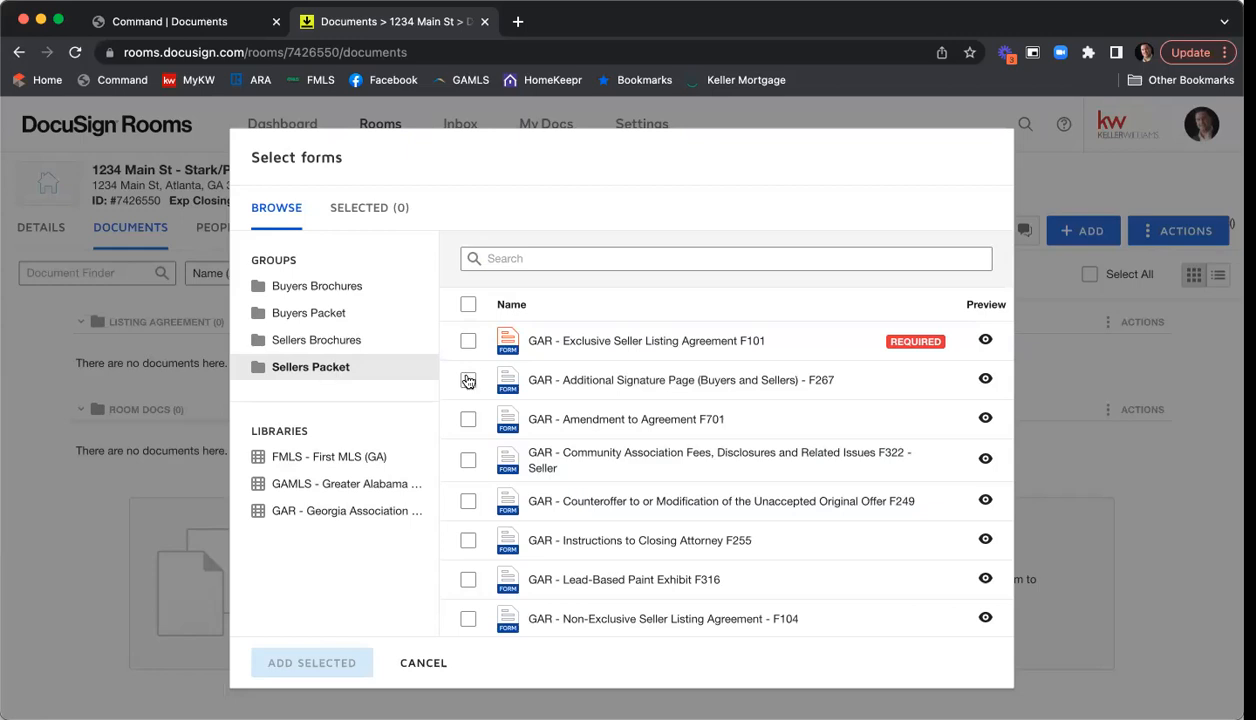
scroll(785, 490, "down", 1)
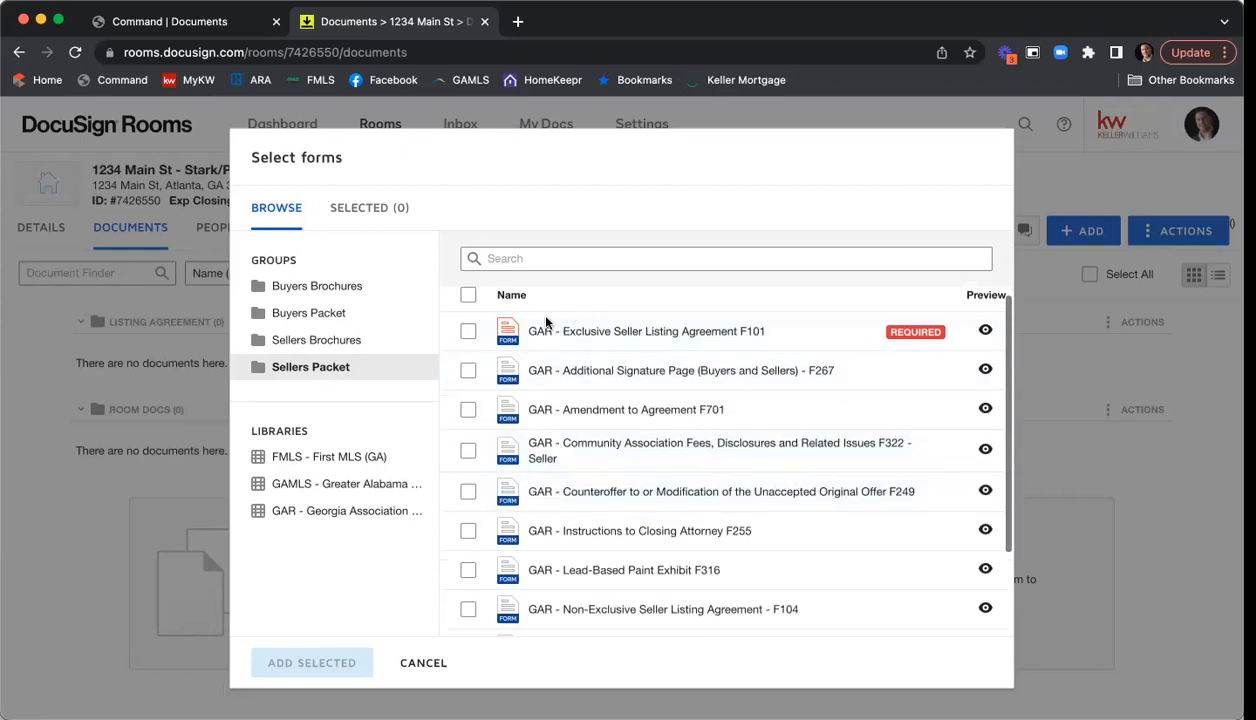
left_click(469, 334)
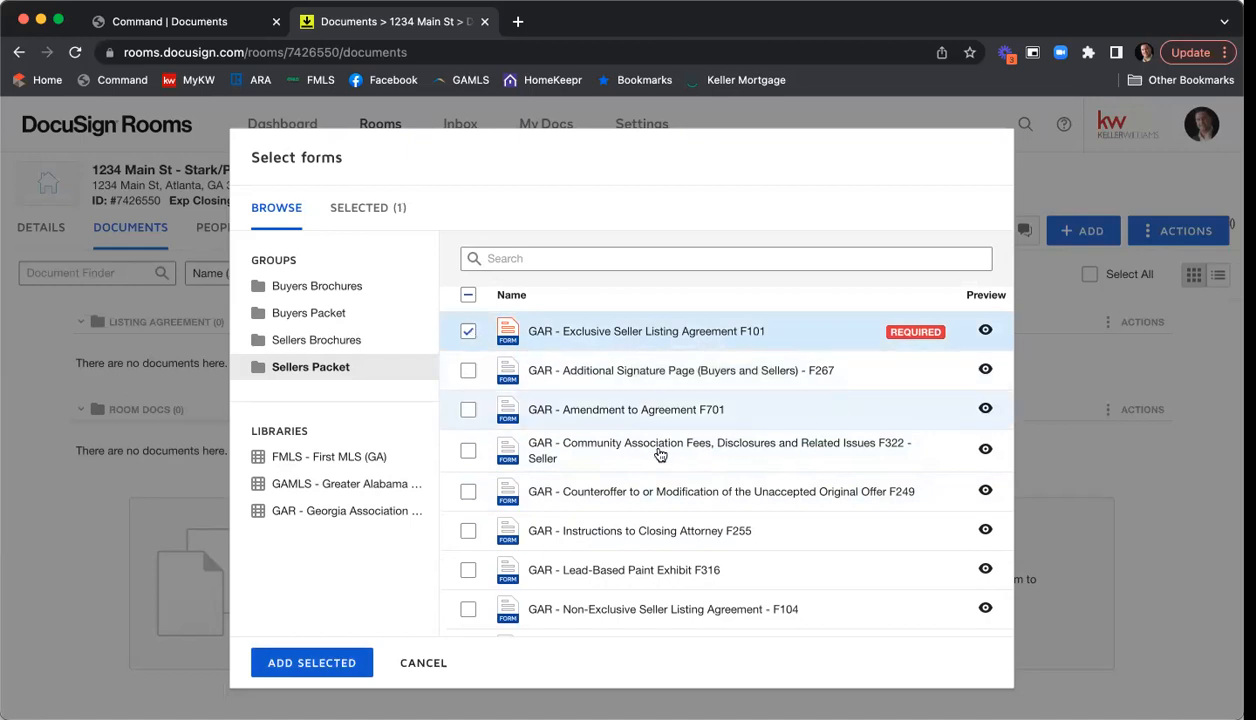
left_click(469, 452)
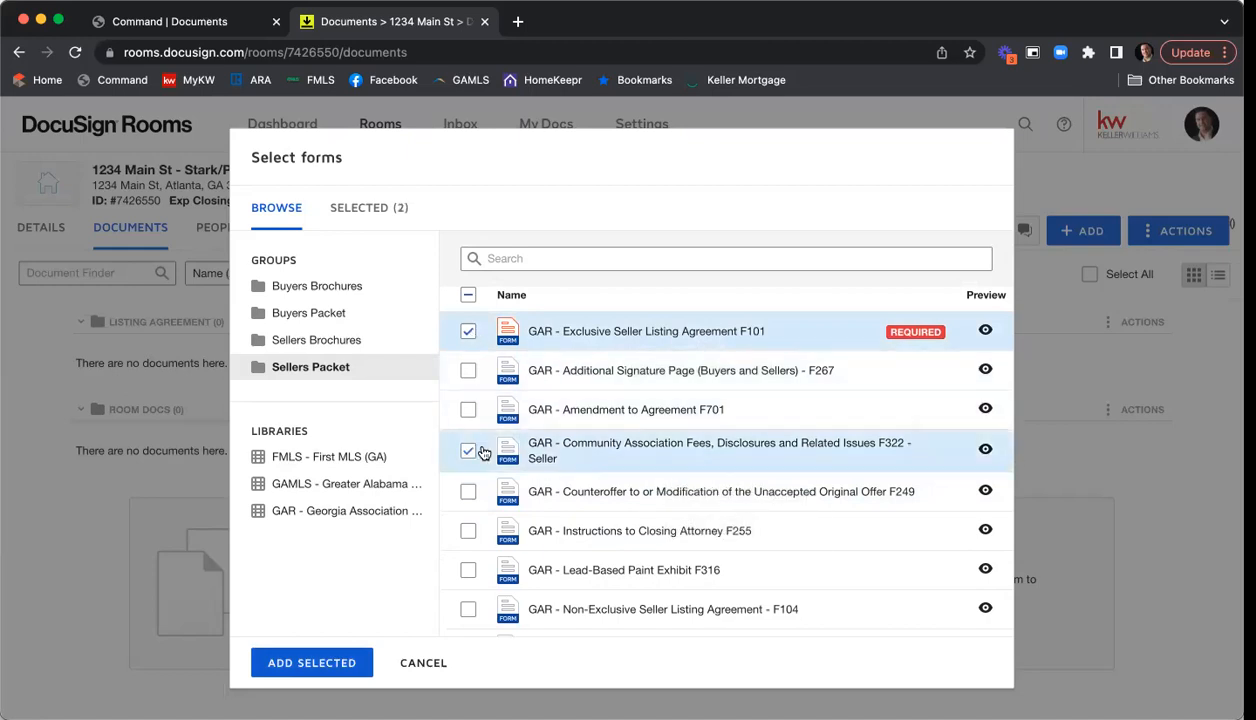
scroll(801, 407, "down", 3)
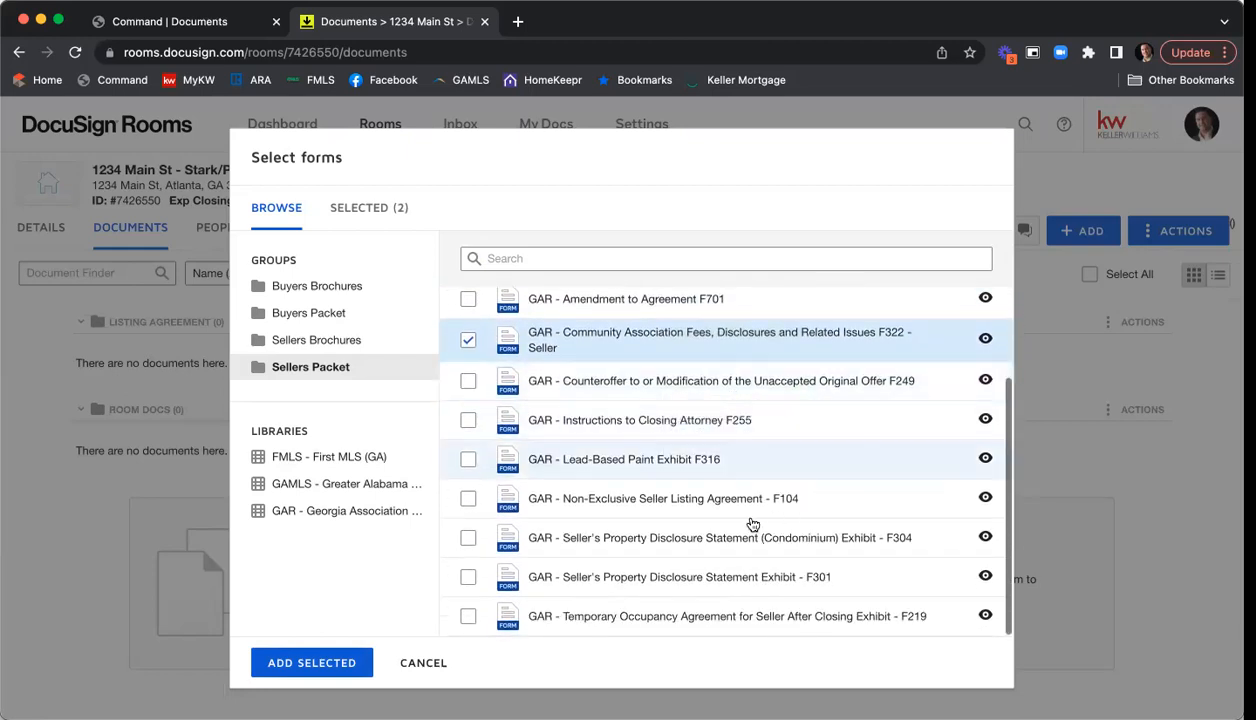
left_click(468, 580)
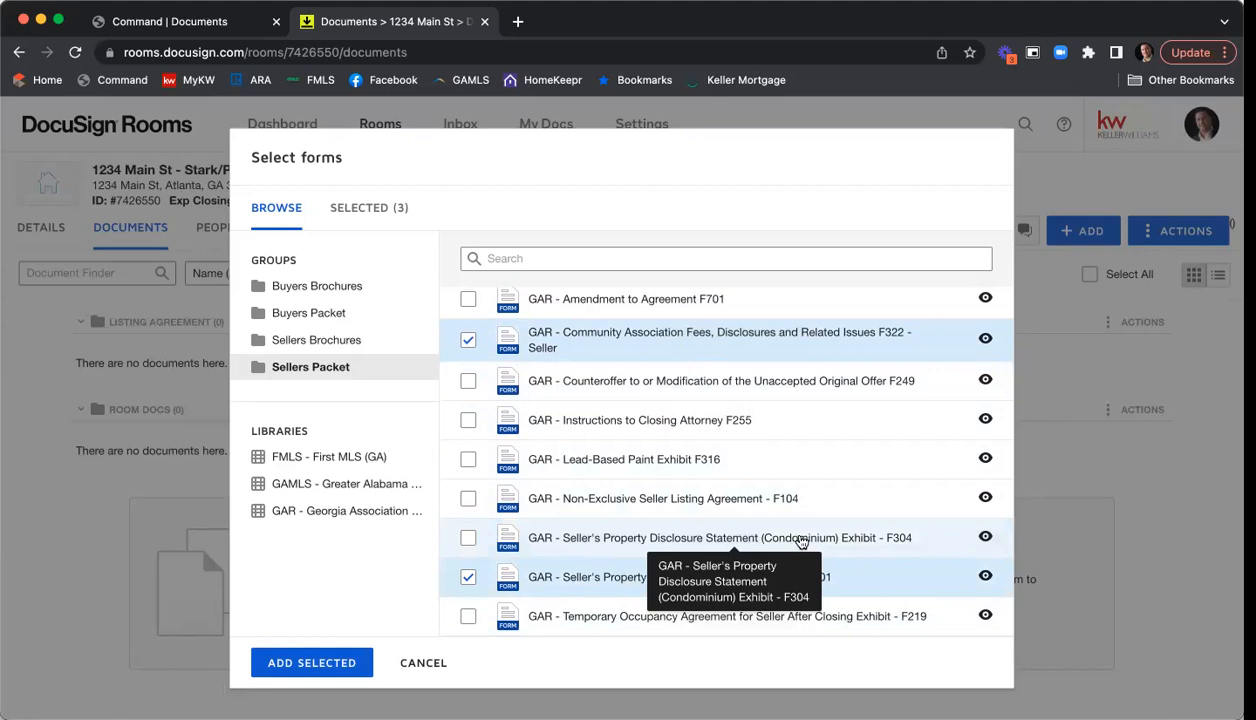
scroll(875, 467, "up", 3)
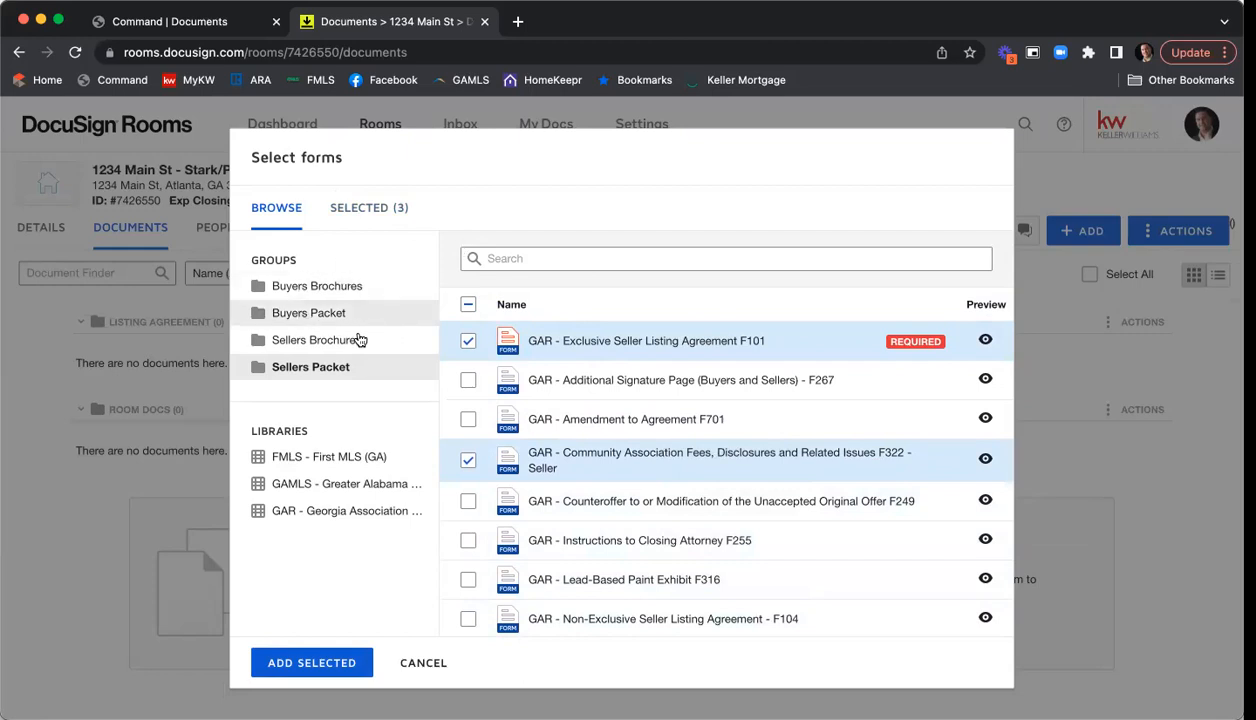
left_click(357, 295)
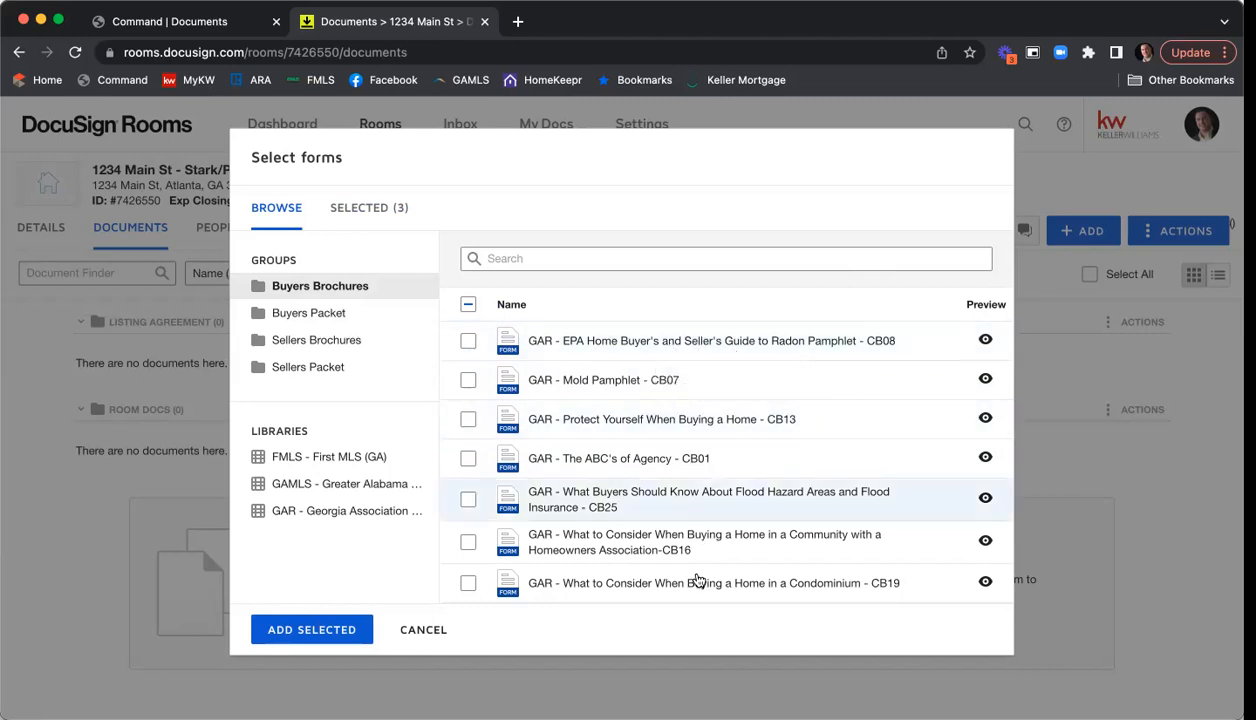
left_click(300, 338)
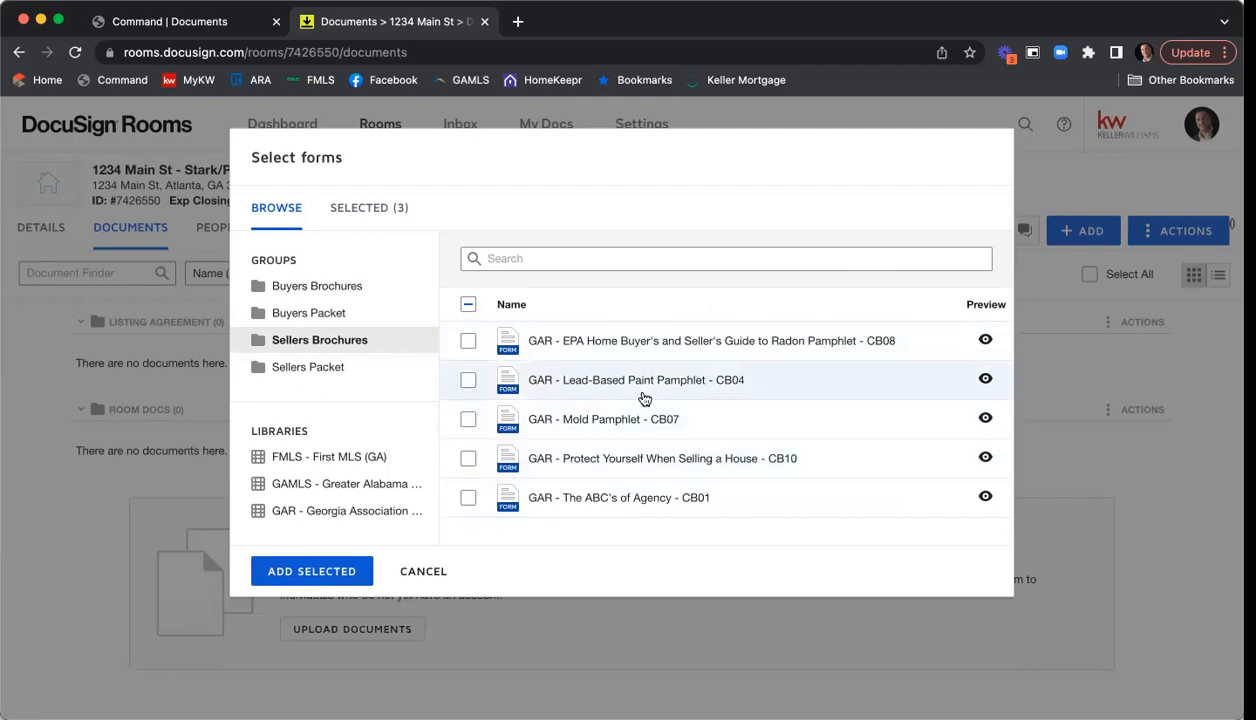
left_click(307, 366)
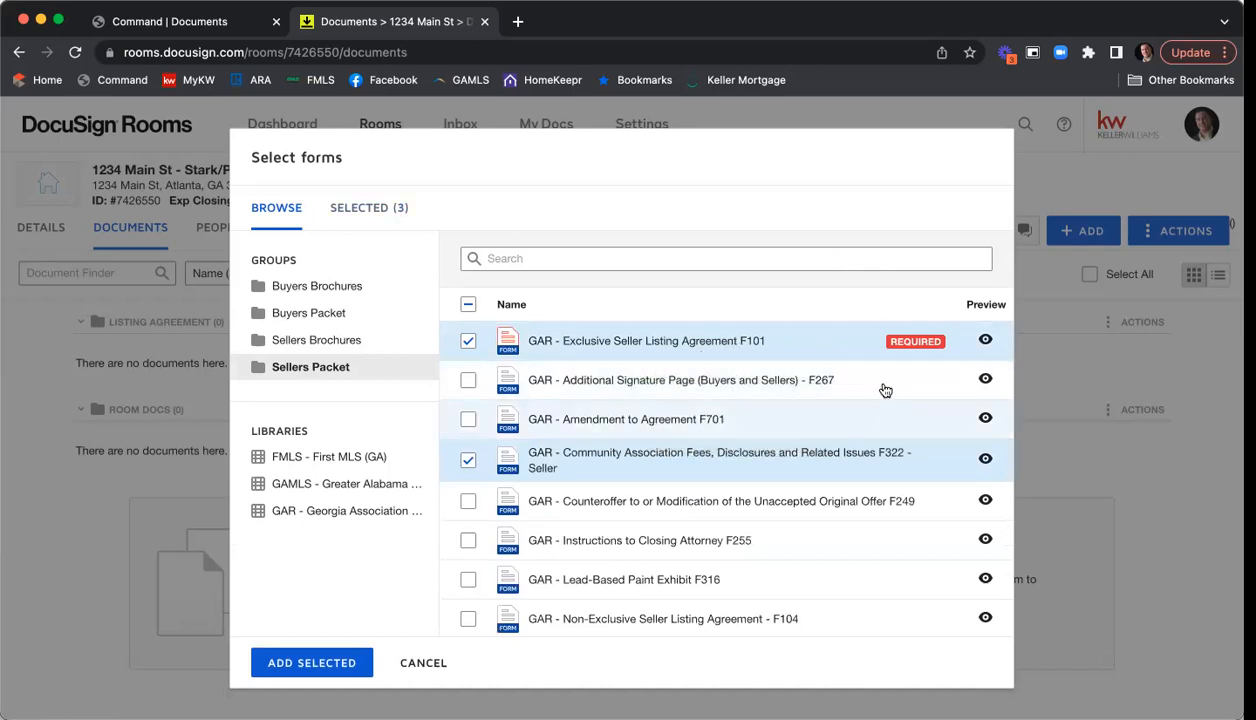
scroll(875, 367, "down", 3)
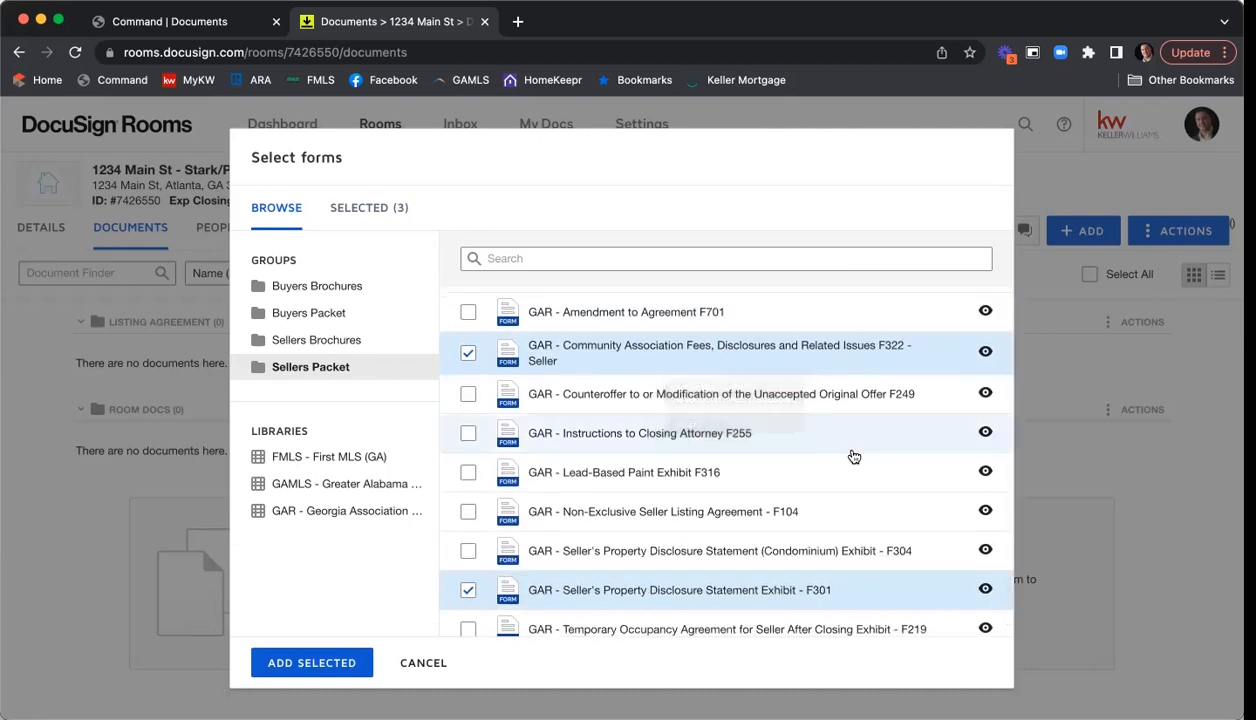
scroll(866, 451, "down", 1)
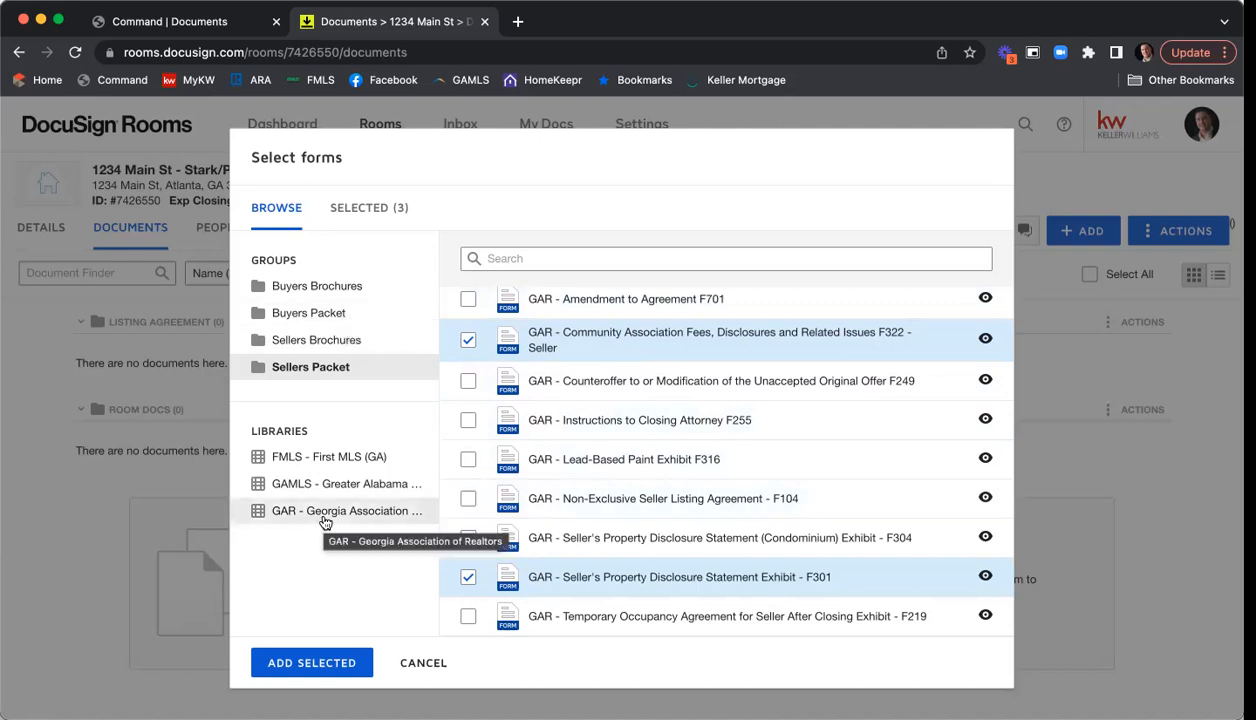
- Find Purchase and Sale Agreement F201 in the GAR library by searching 'f201', and add all four chosen forms
left_click(315, 521)
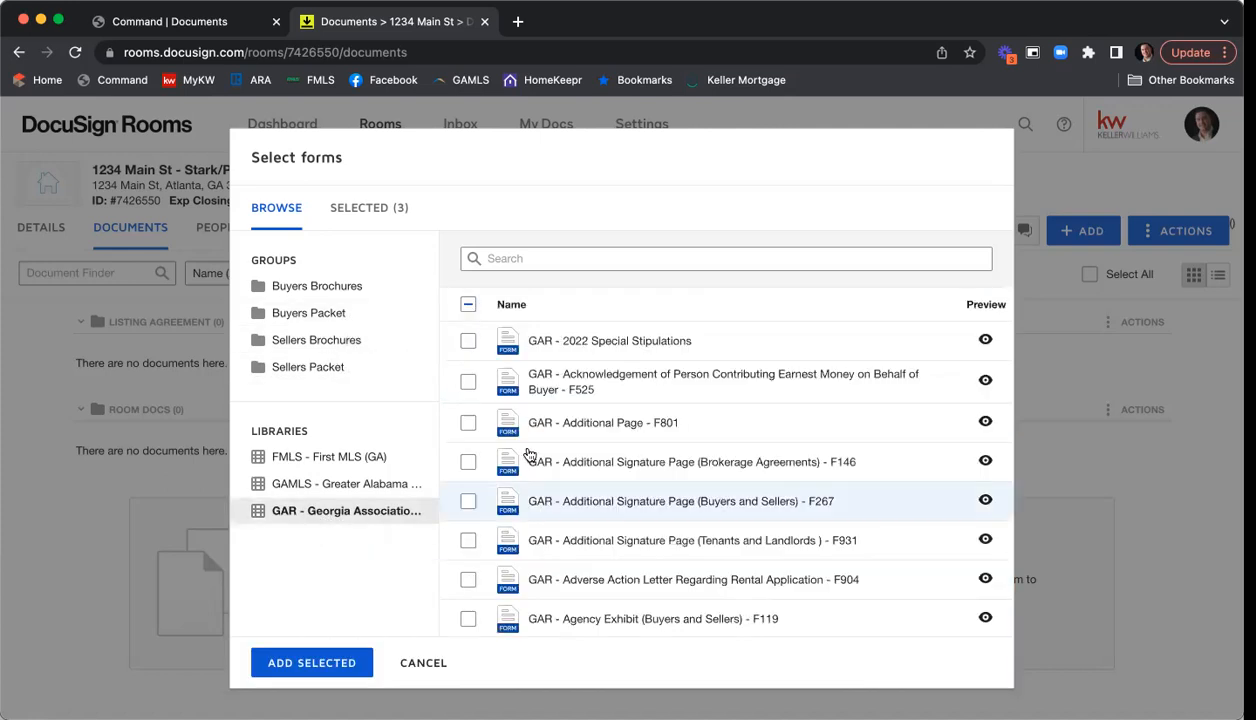
left_click(633, 259)
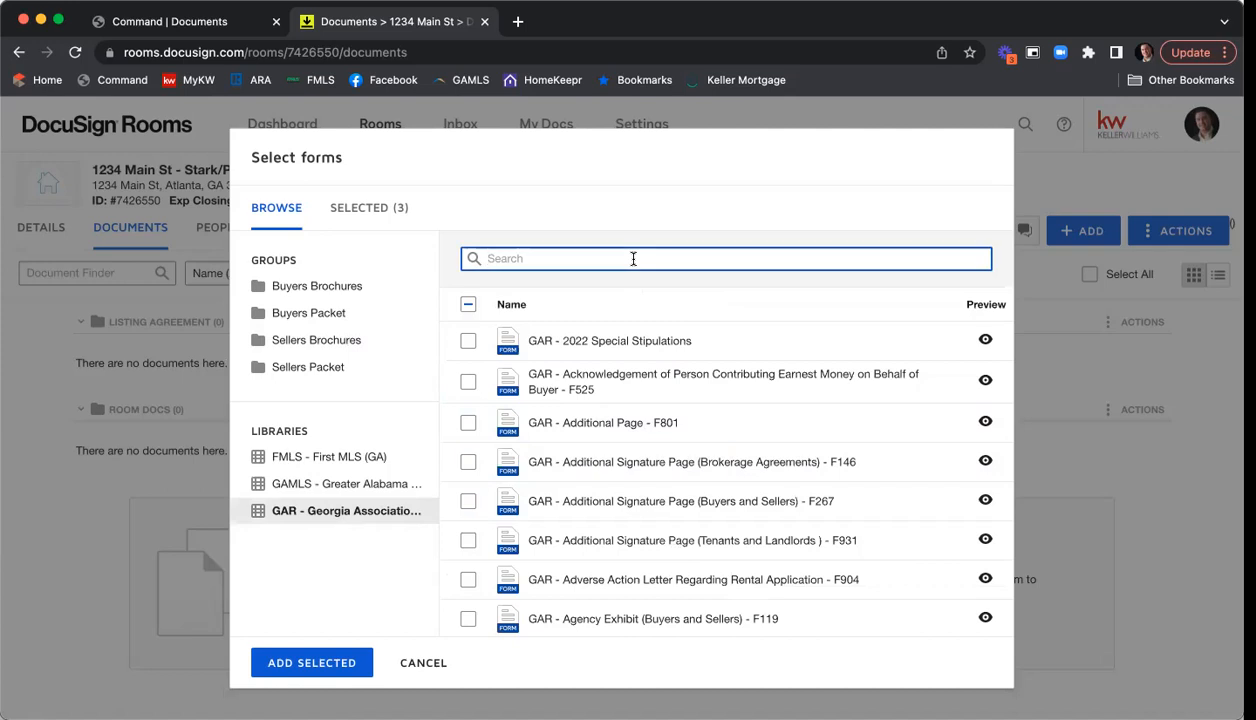
type("purchase and sale")
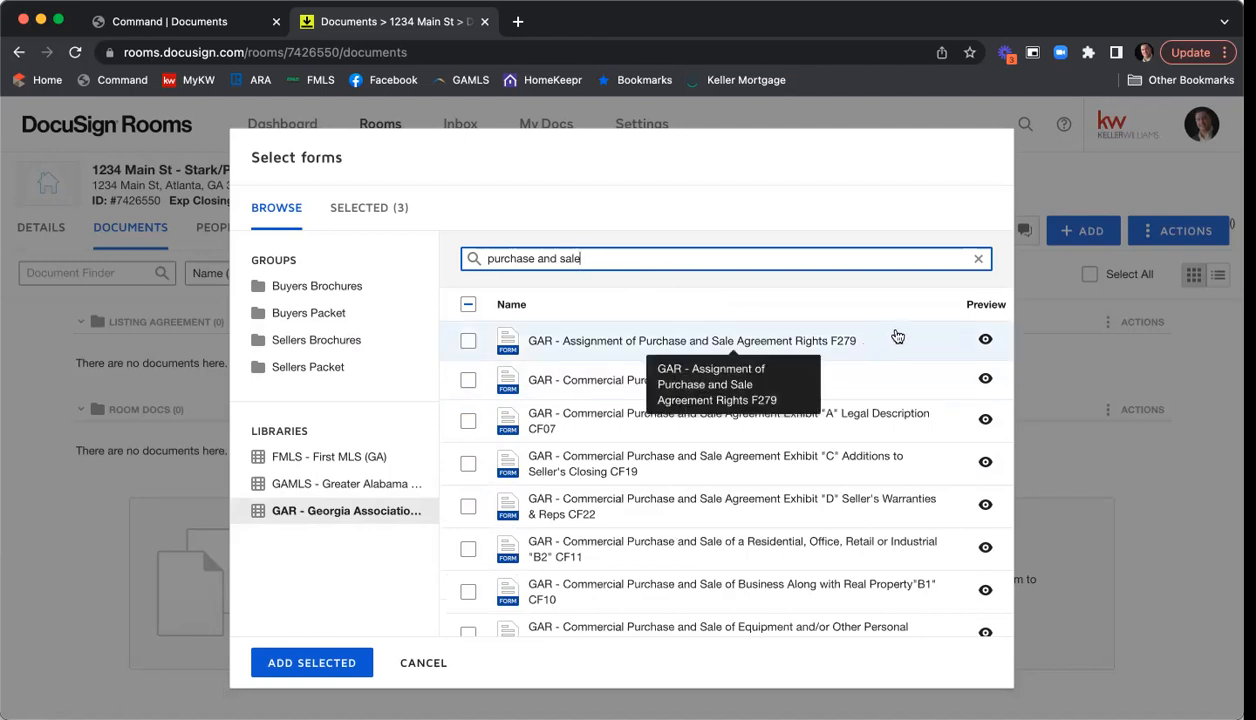
scroll(907, 334, "down", 1)
scroll(907, 334, "down", 5)
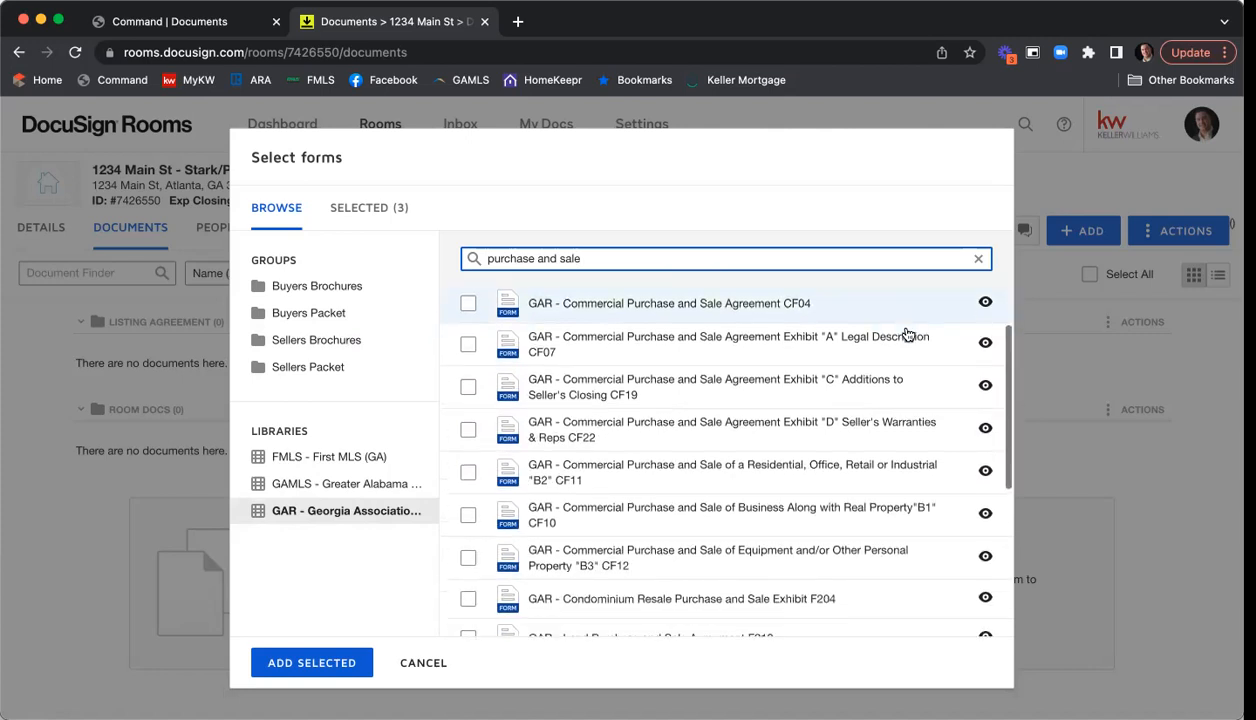
scroll(905, 334, "down", 2)
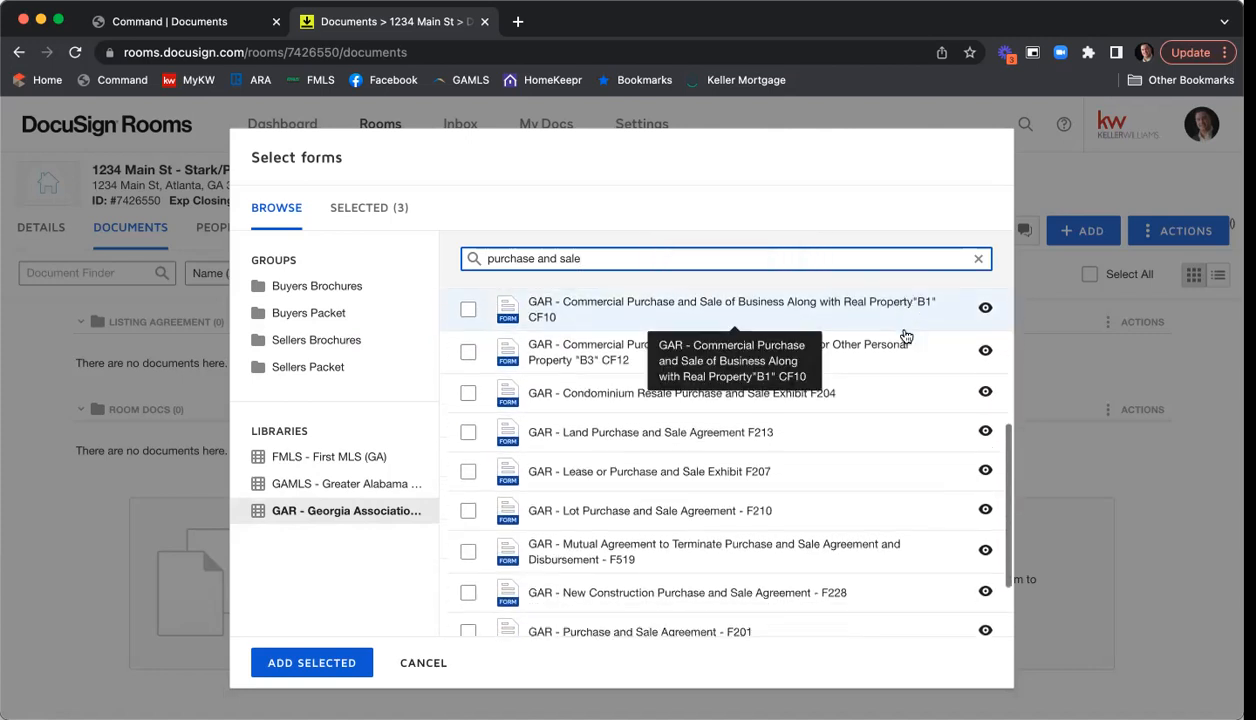
scroll(895, 339, "down", 1)
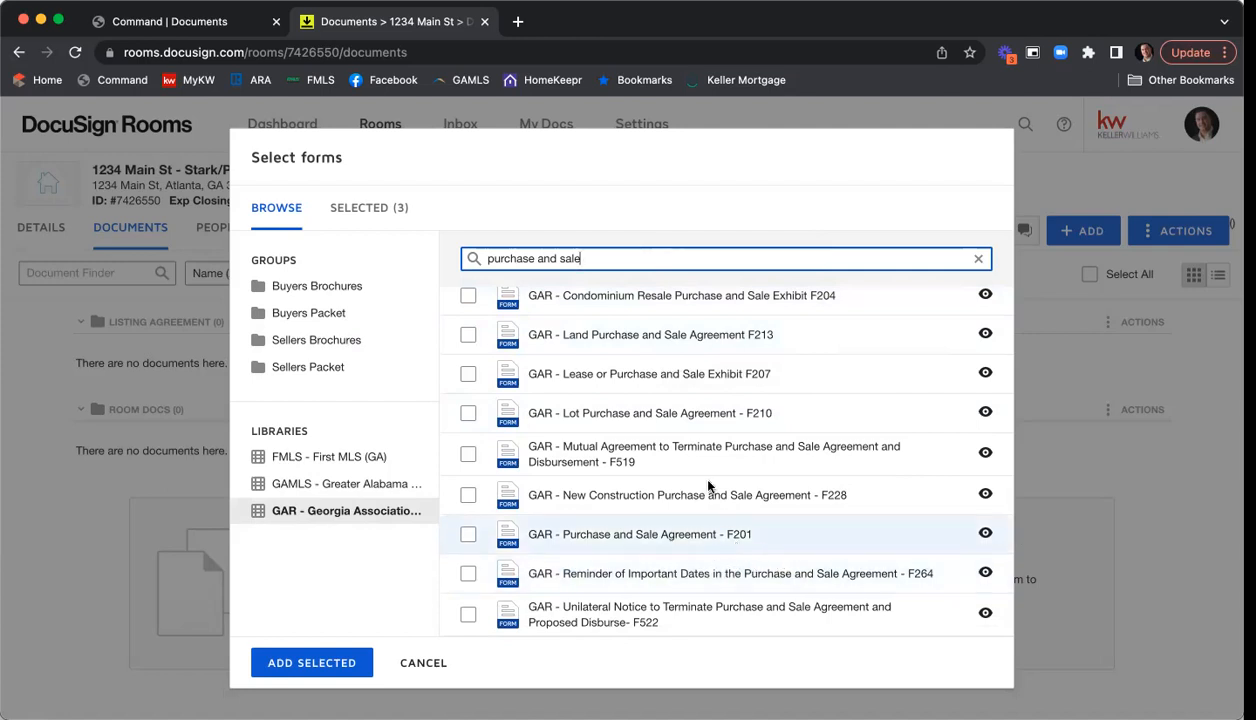
left_click_drag(586, 258, 436, 258)
type("f201")
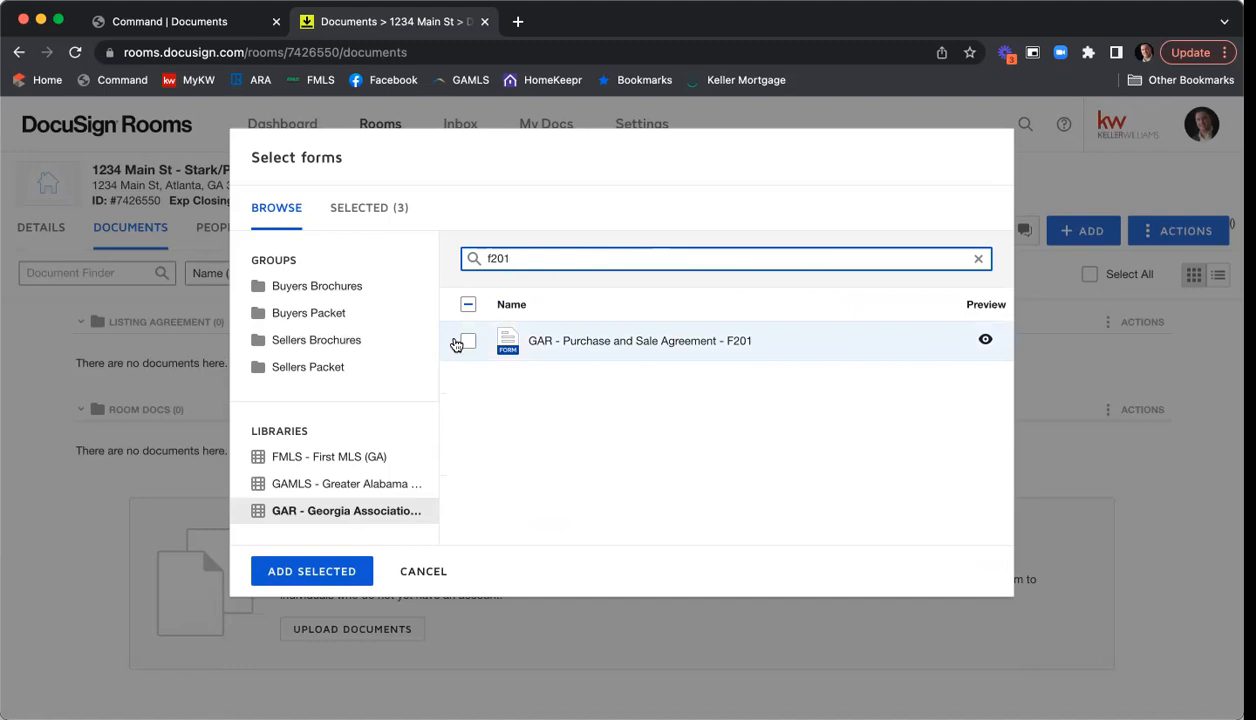
left_click(460, 343)
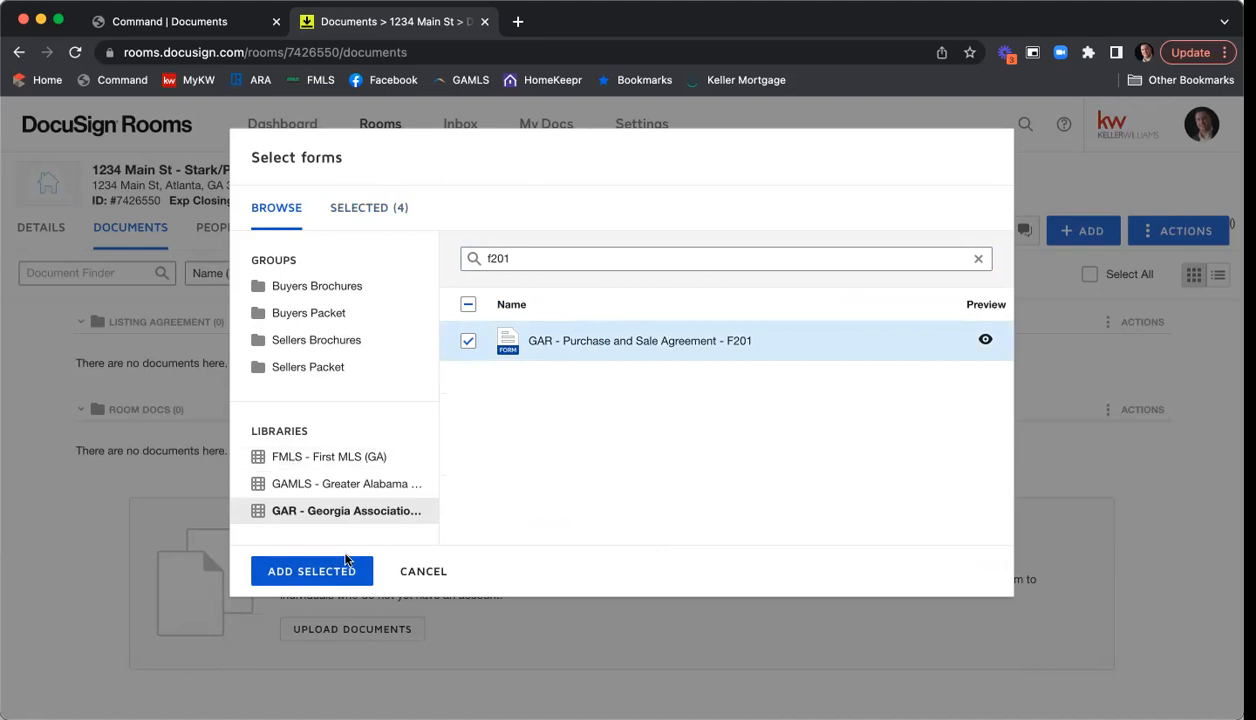
left_click(316, 570)
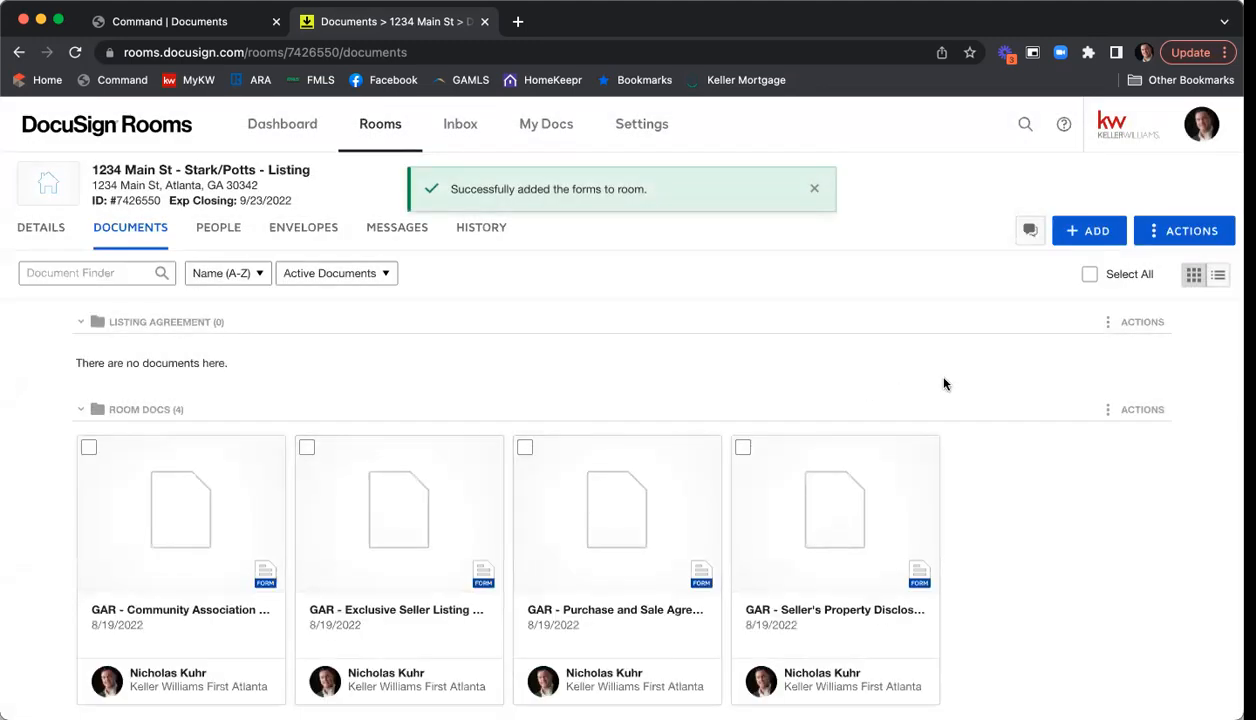
- Tick the community association fees and Exclusive Seller Listing cards in Room Docs
scroll(1020, 384, "down", 1)
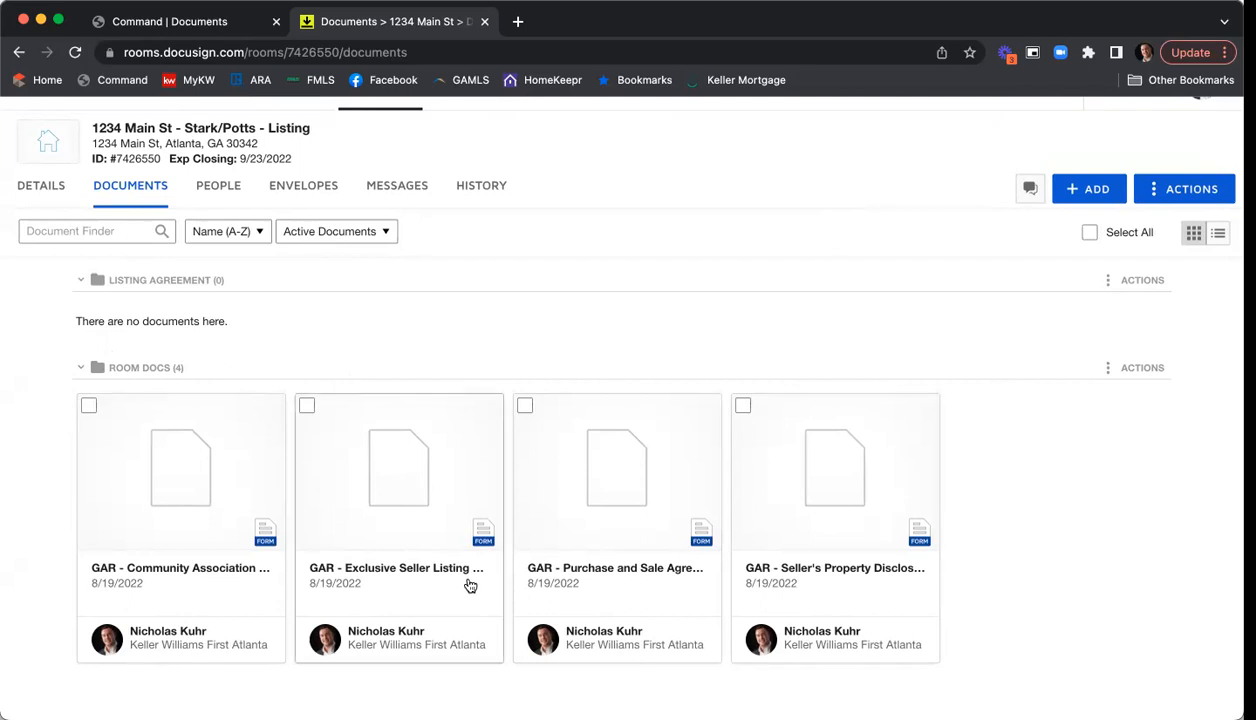
left_click(88, 406)
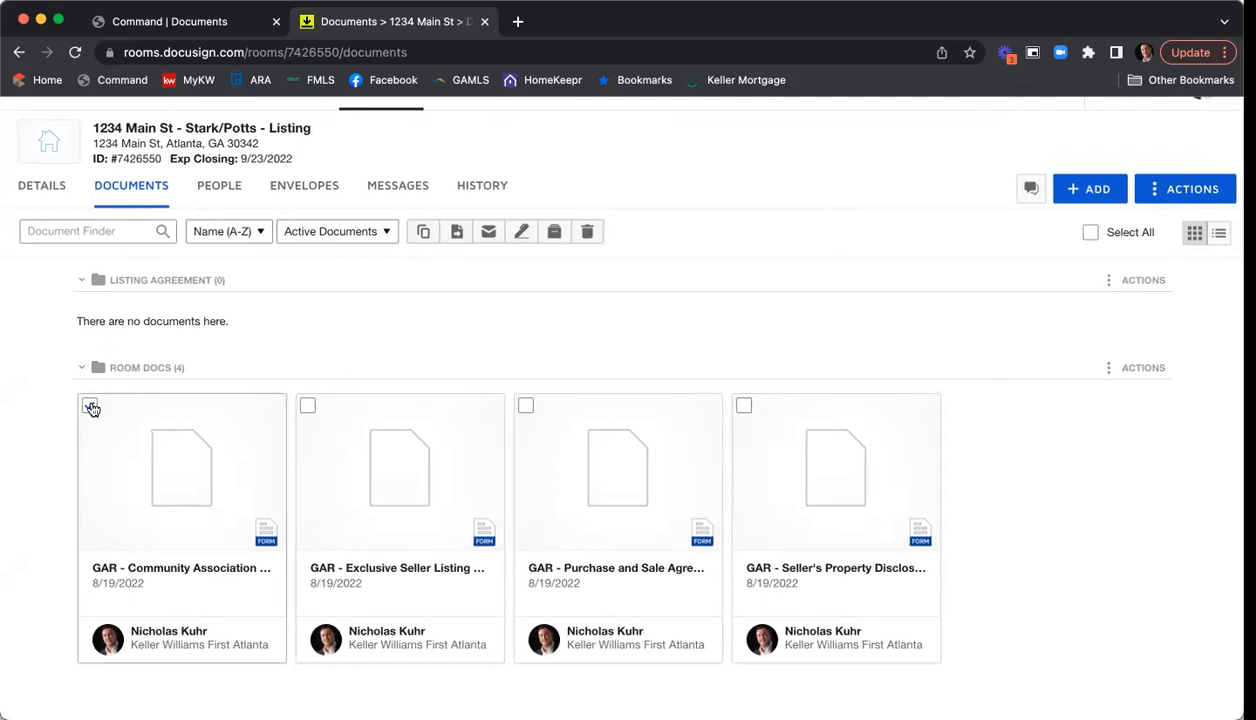
left_click(309, 411)
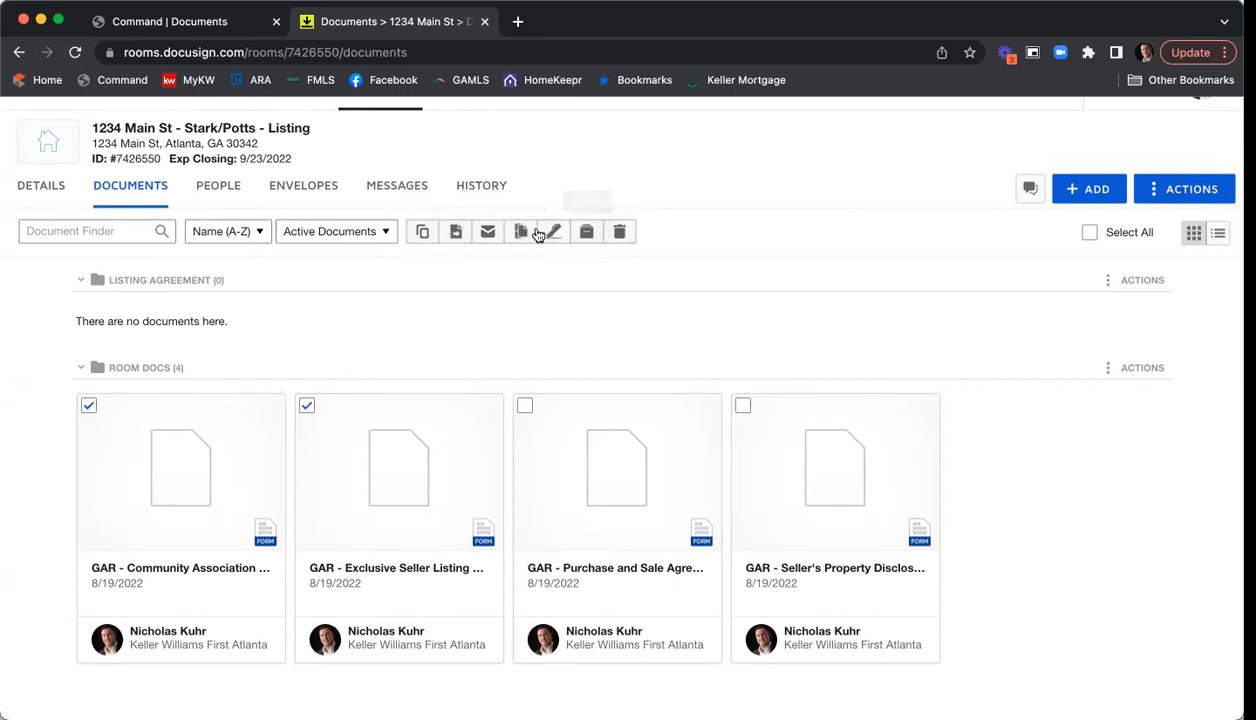
- Move both selected forms to the Listing Agreement folder in the current room
left_click(455, 233)
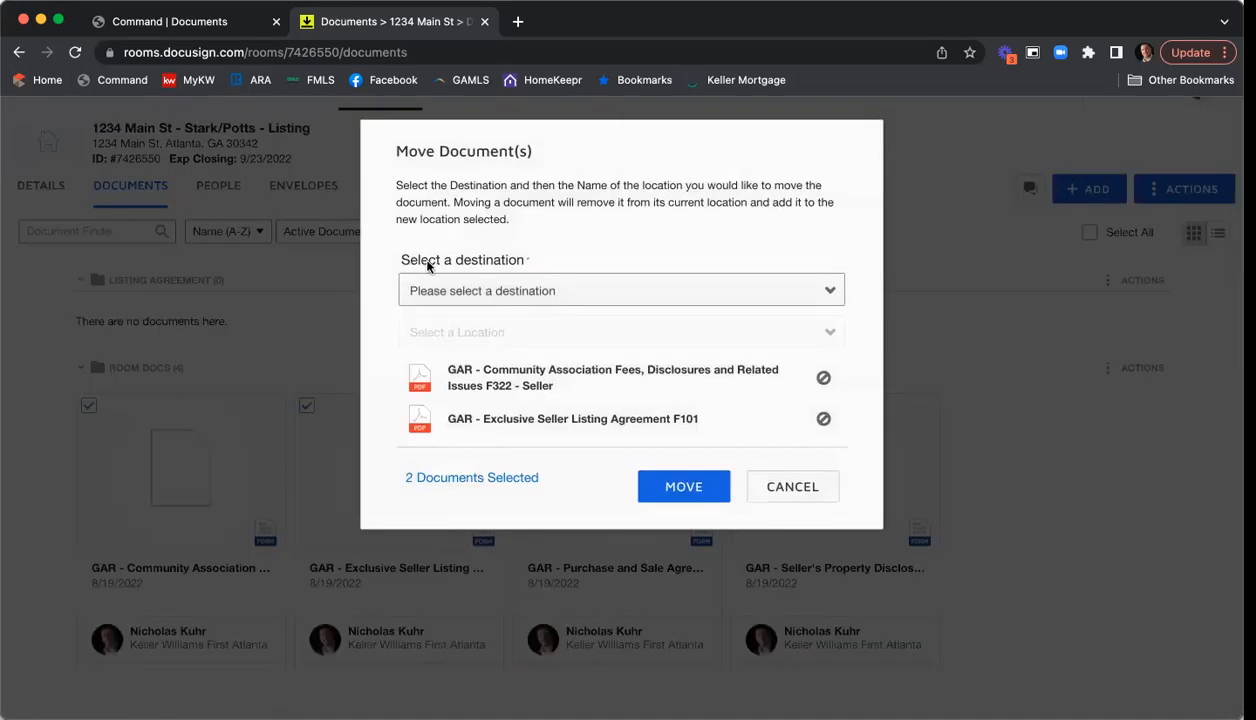
left_click(535, 290)
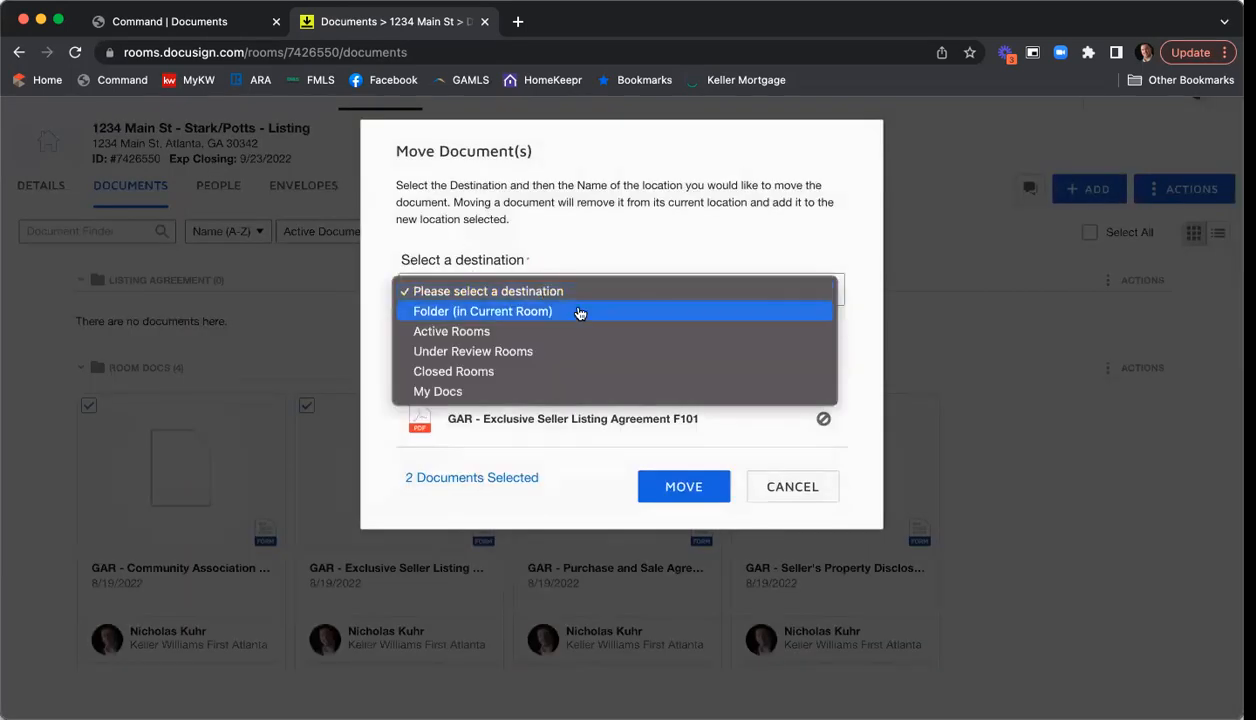
left_click(579, 313)
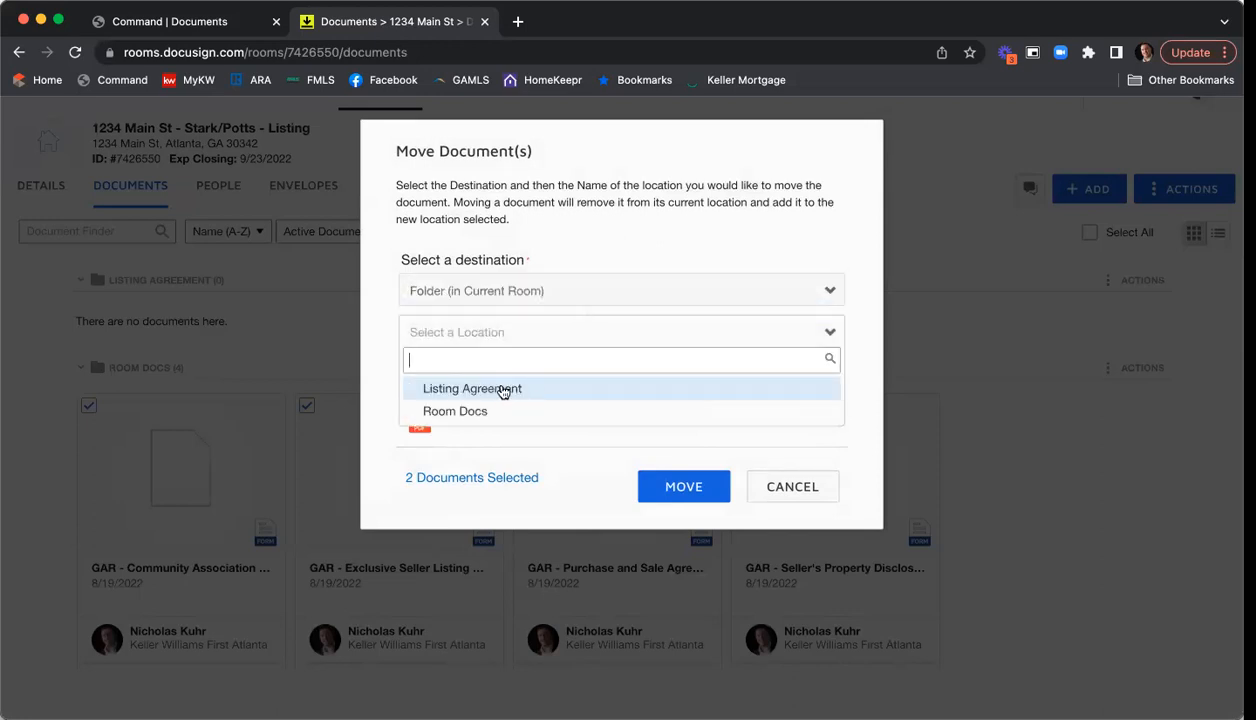
left_click(507, 390)
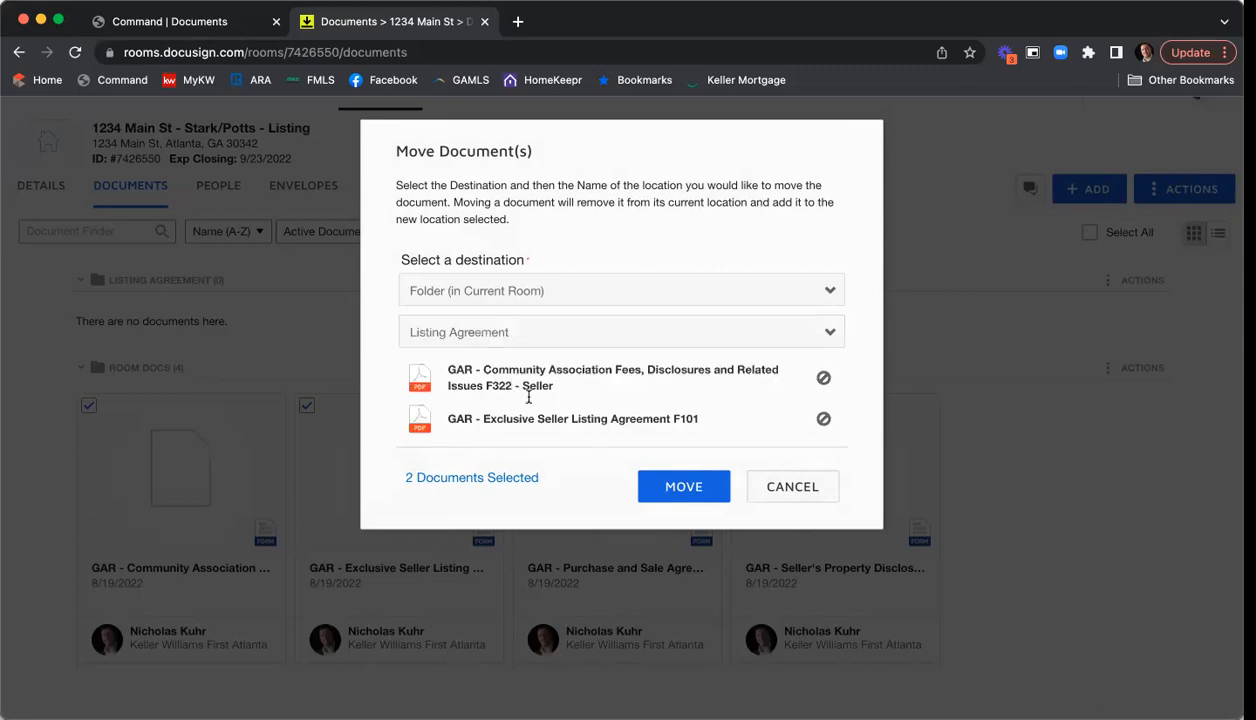
left_click(668, 484)
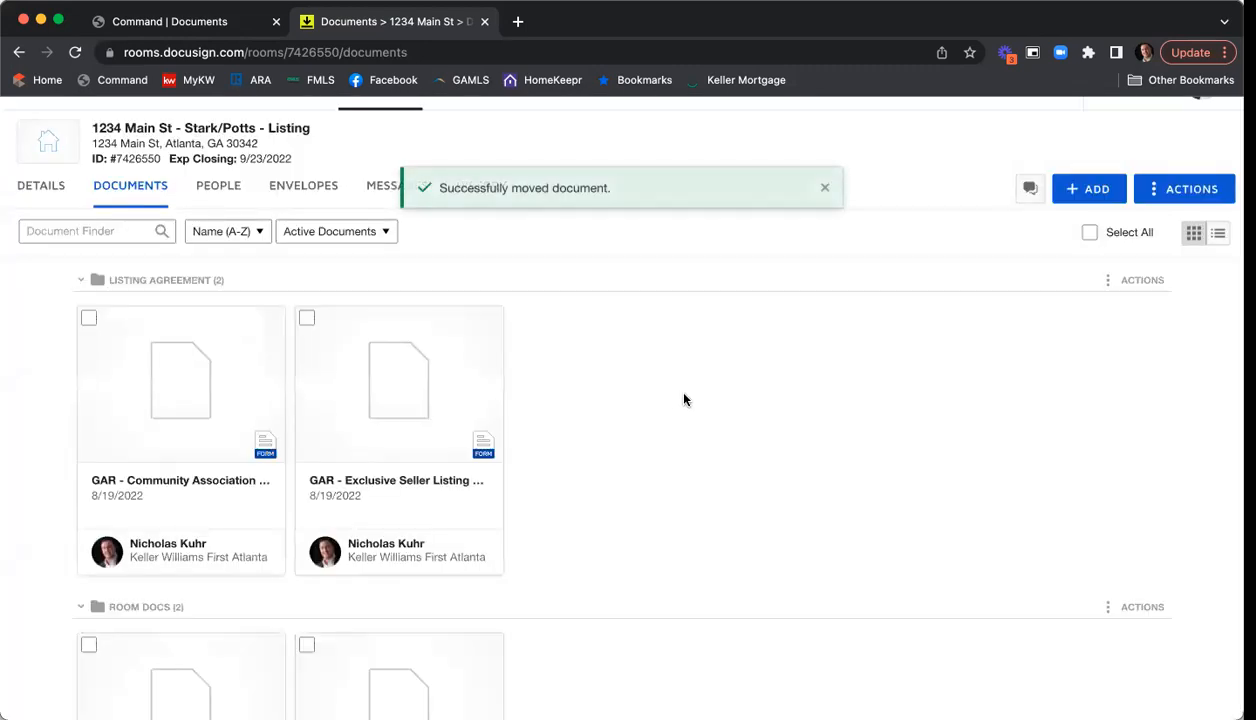
- Drag the Seller's Property Disclosure card from Room Docs into the Listing Agreement folder
scroll(684, 399, "down", 2)
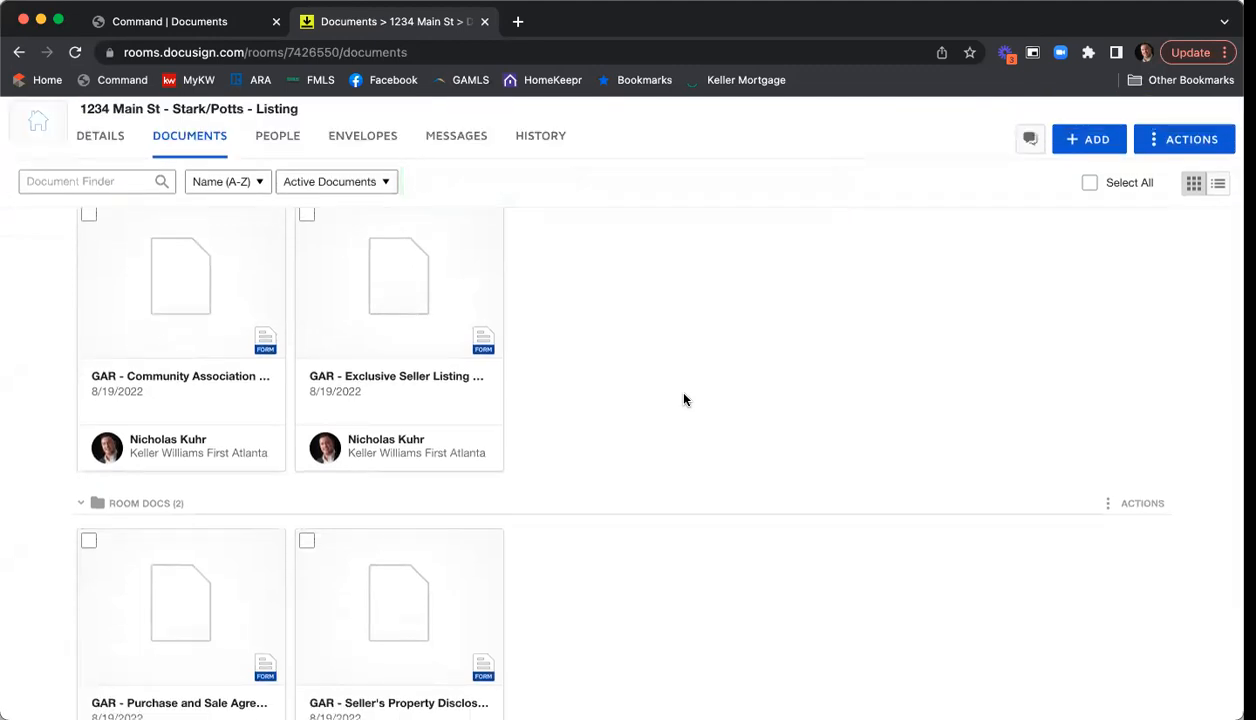
scroll(689, 390, "down", 3)
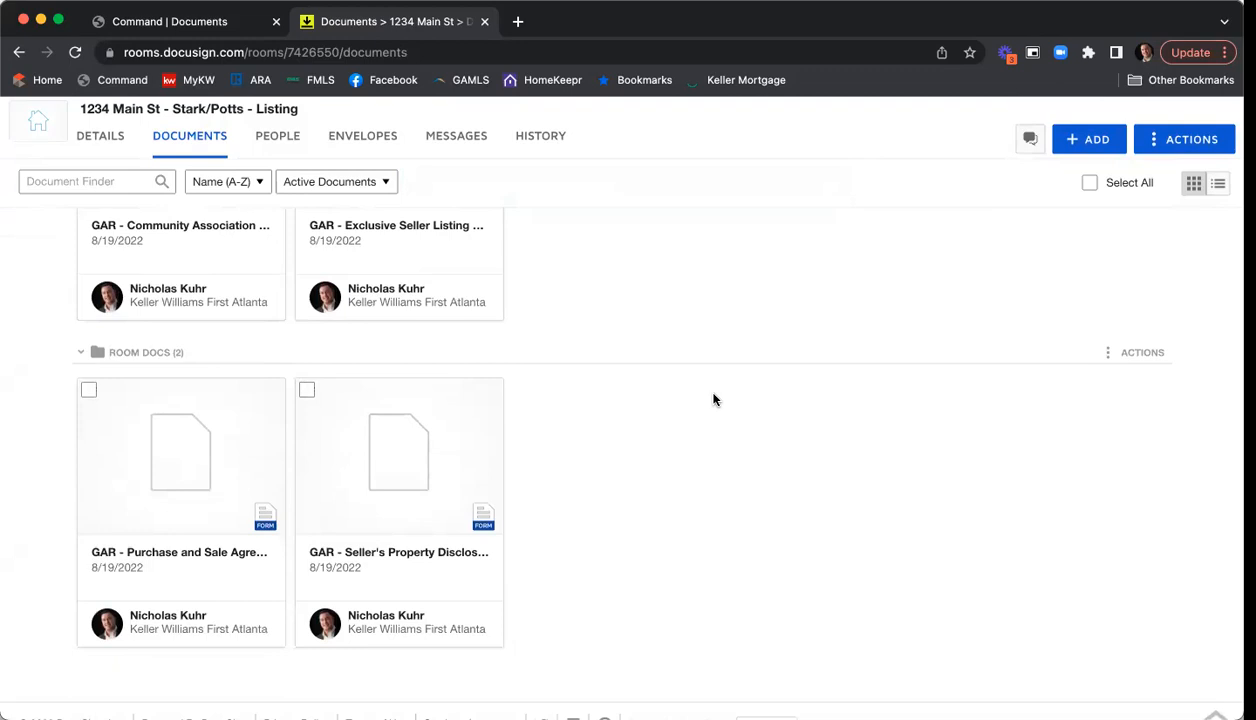
scroll(678, 408, "up", 2)
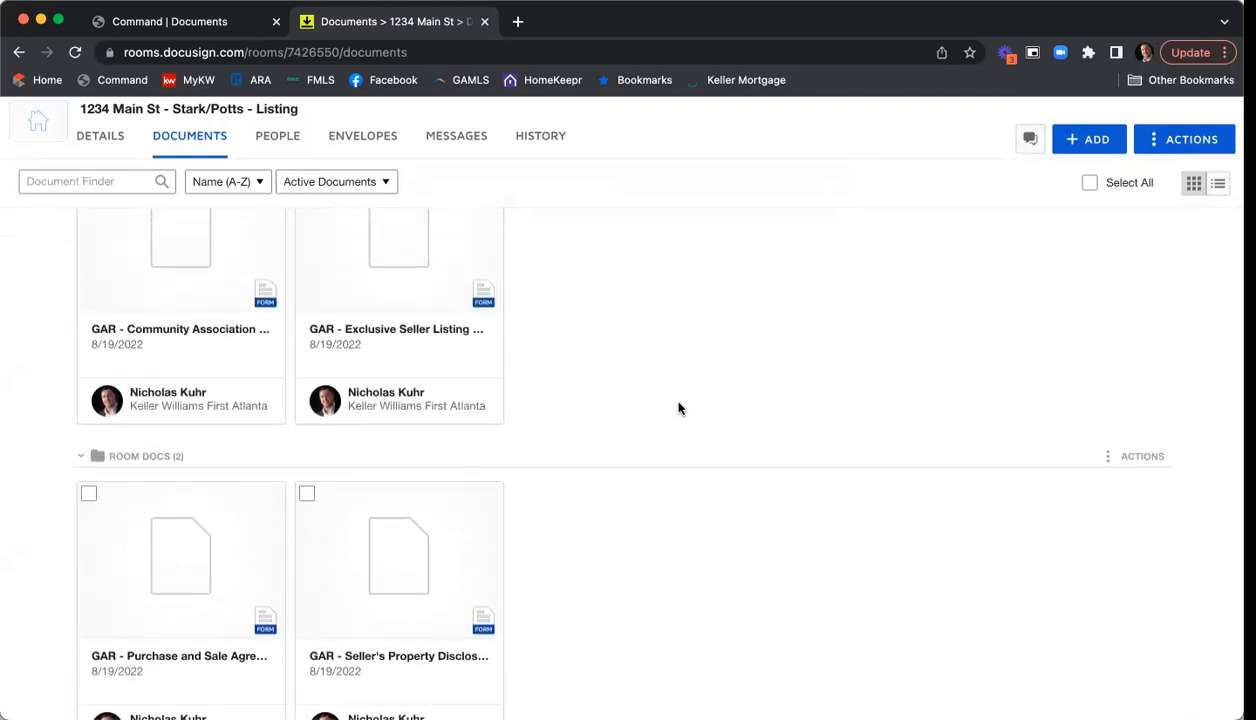
scroll(678, 408, "down", 1)
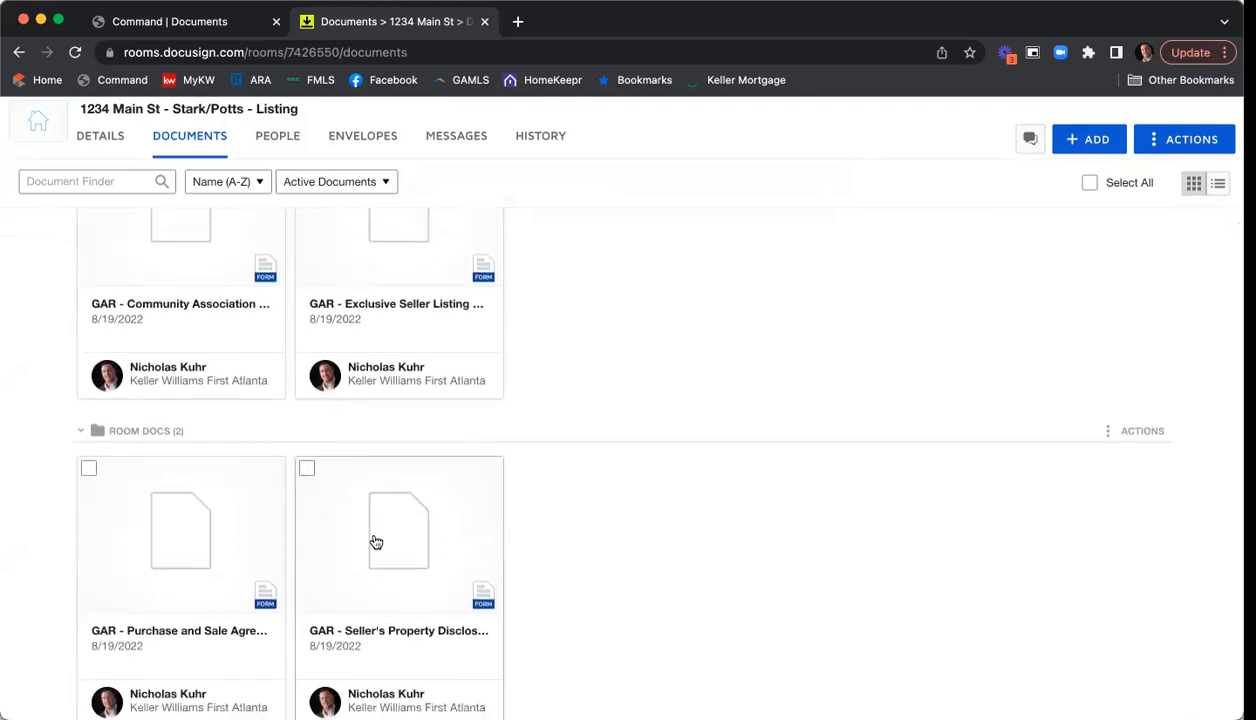
left_click_drag(401, 530, 586, 260)
scroll(873, 331, "up", 3)
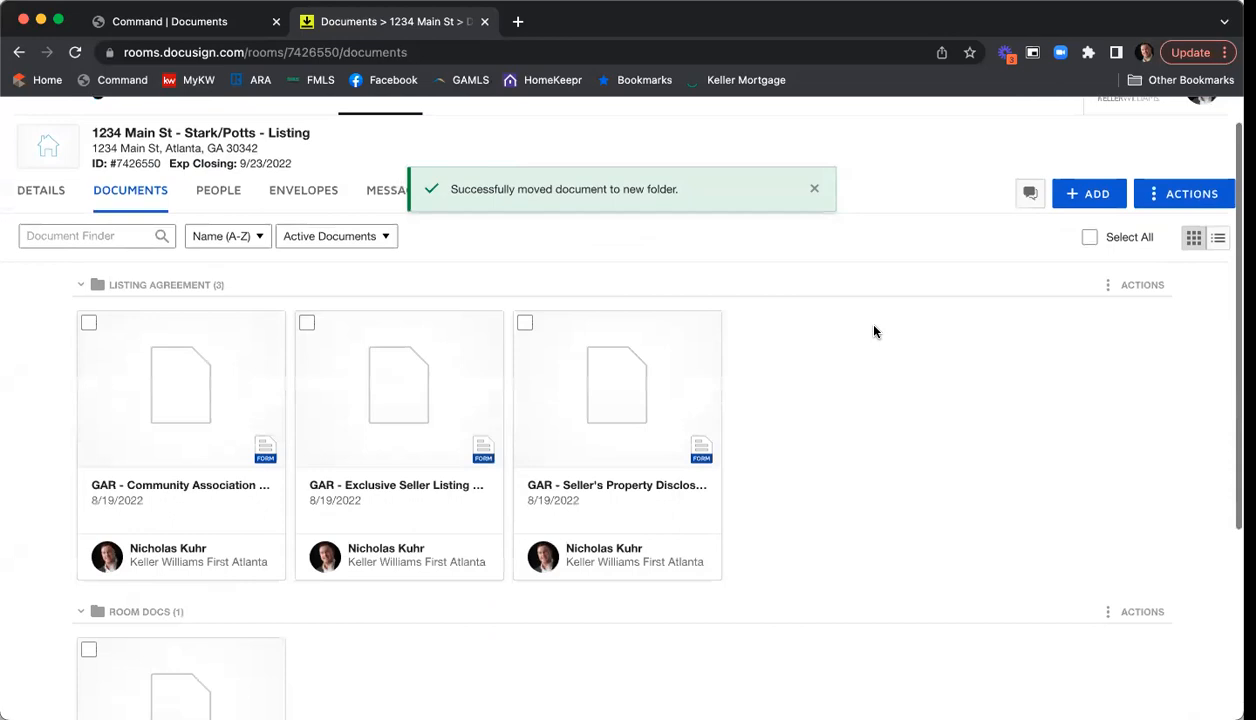
left_click(1043, 34)
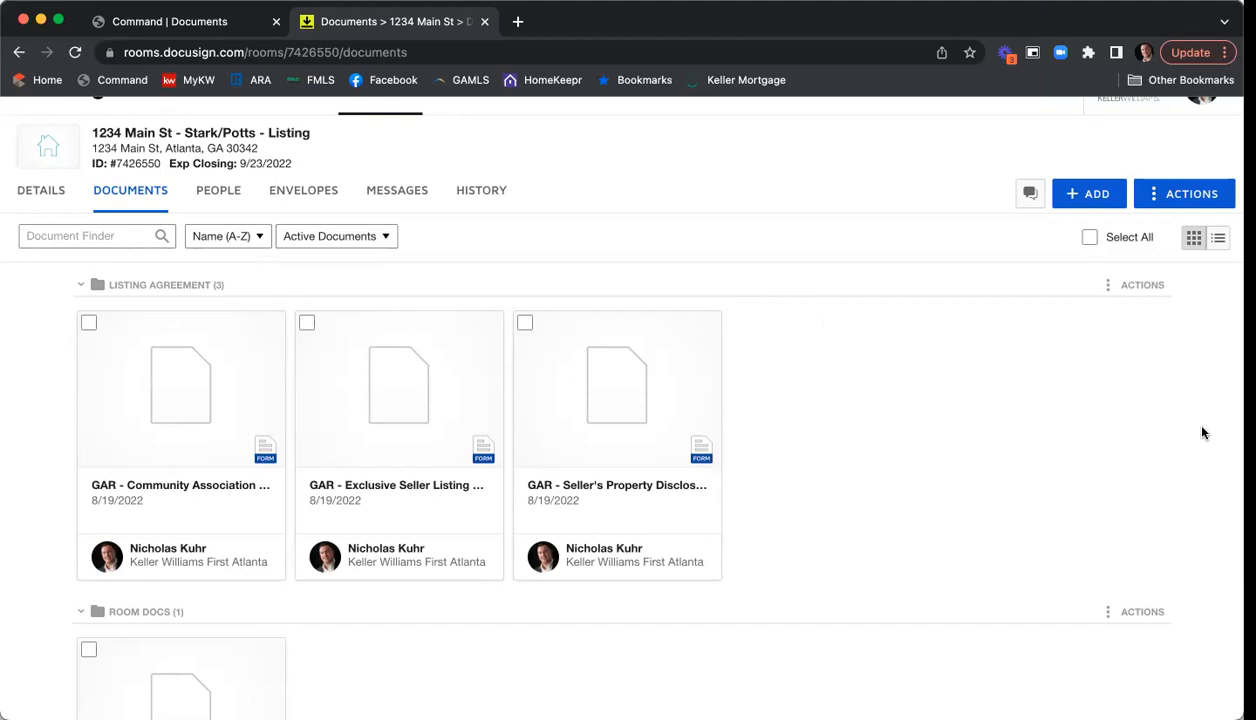
- Open the F101 Exclusive Seller Listing Agreement PDF and enter the property's parcel number in Tax Parcel I.D
left_click(381, 392)
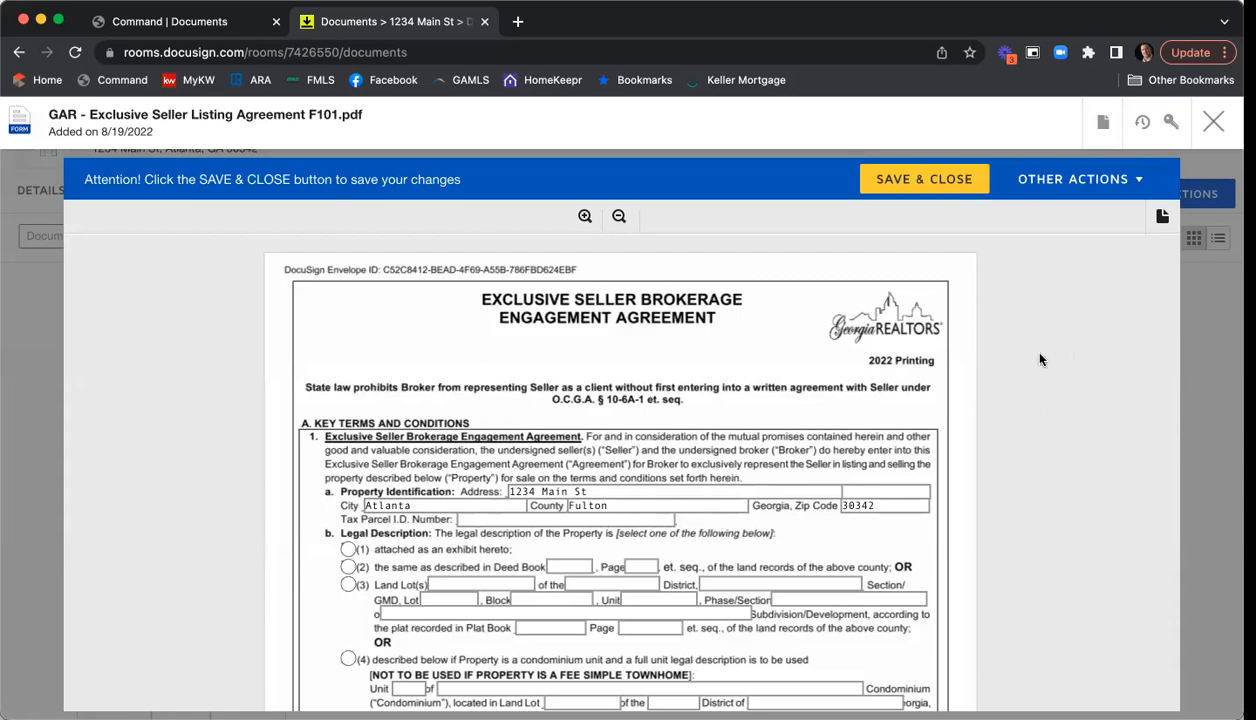
scroll(1040, 360, "down", 3)
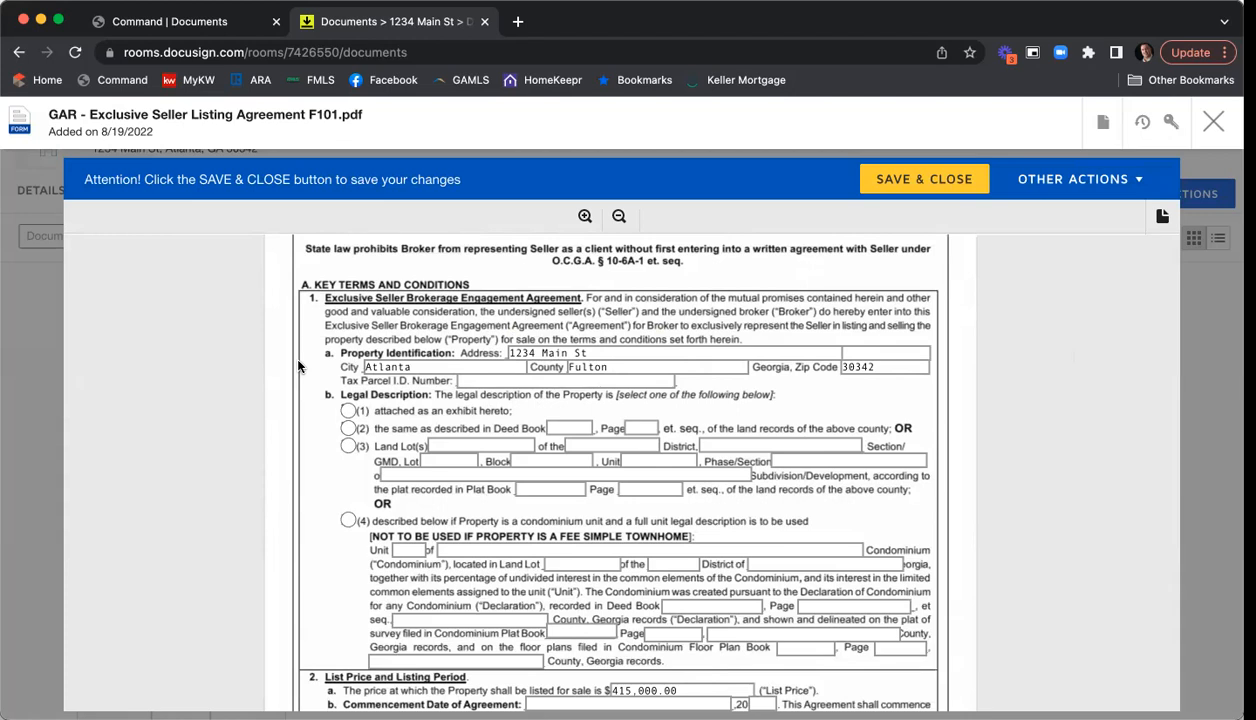
left_click(641, 380)
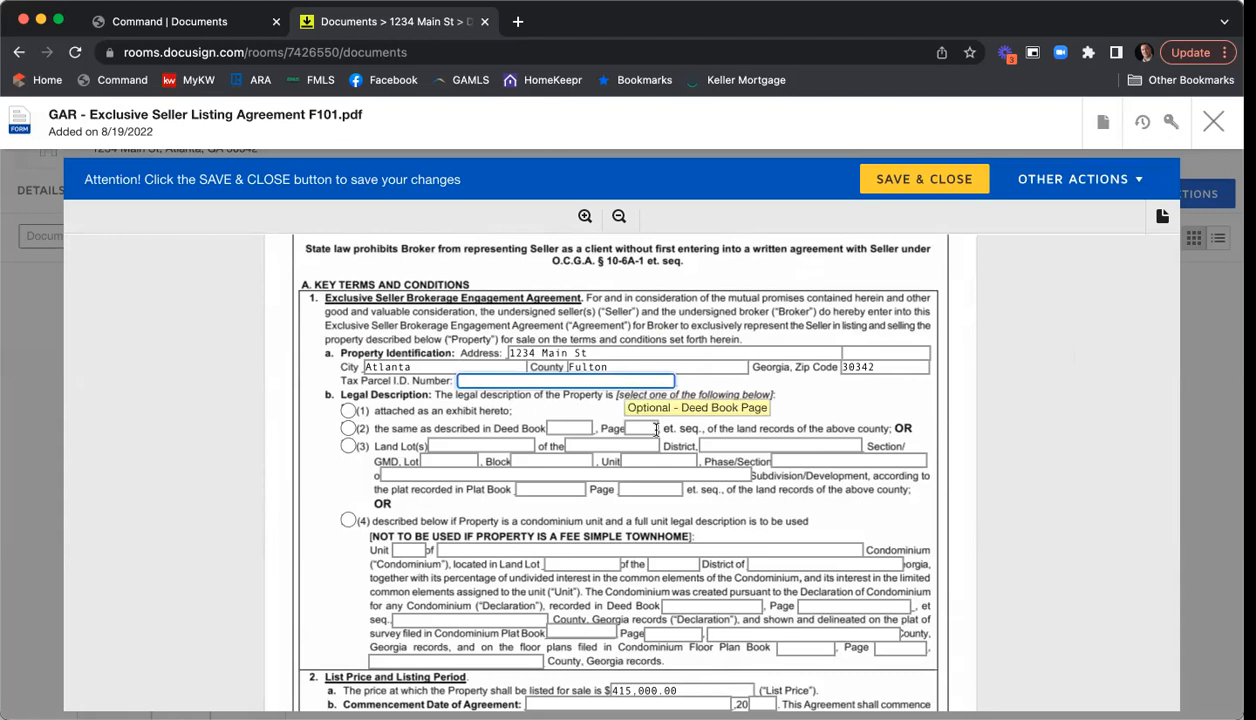
type("4657897421-7897")
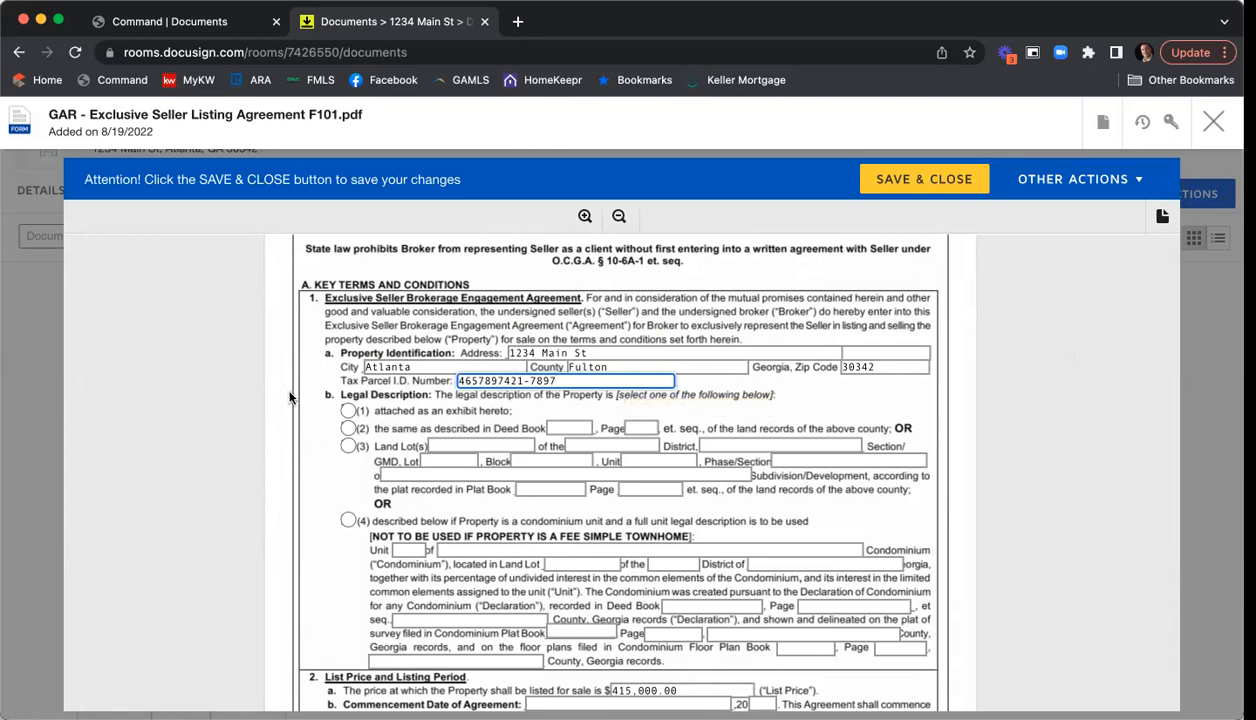
scroll(289, 372, "down", 1)
scroll(289, 372, "down", 3)
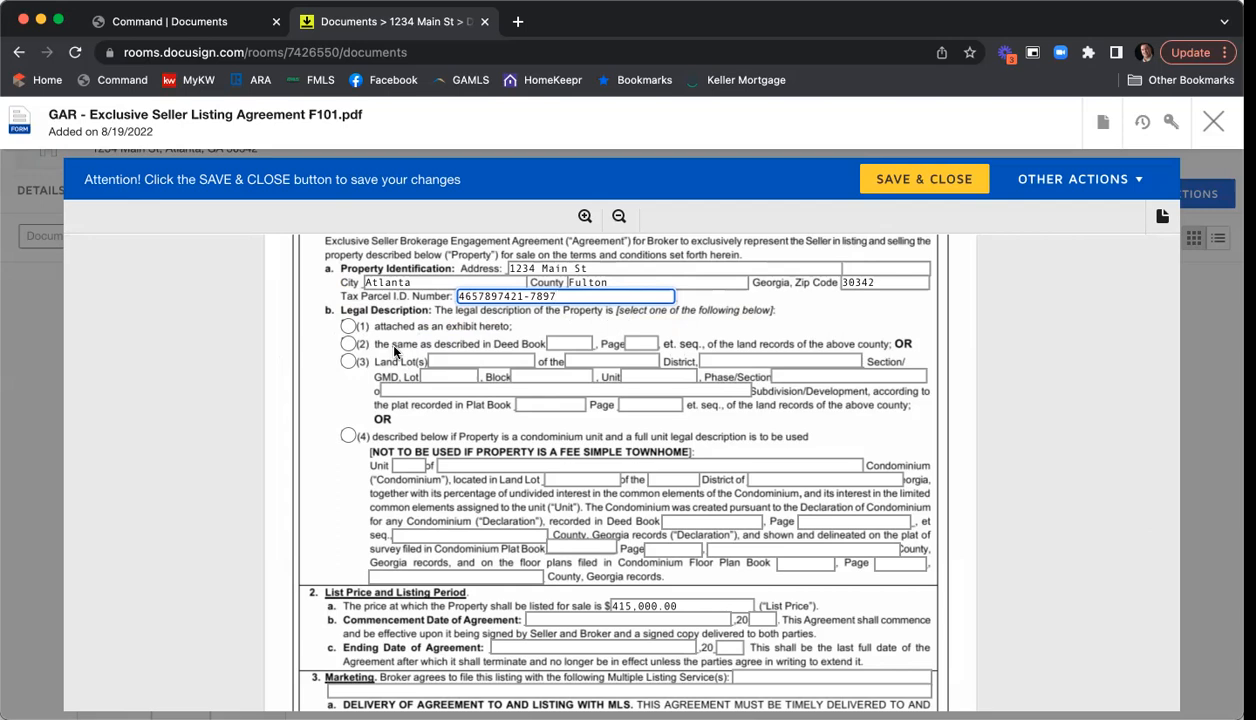
- Mark the legal description as attached as an exhibit (option 1)
left_click(348, 327)
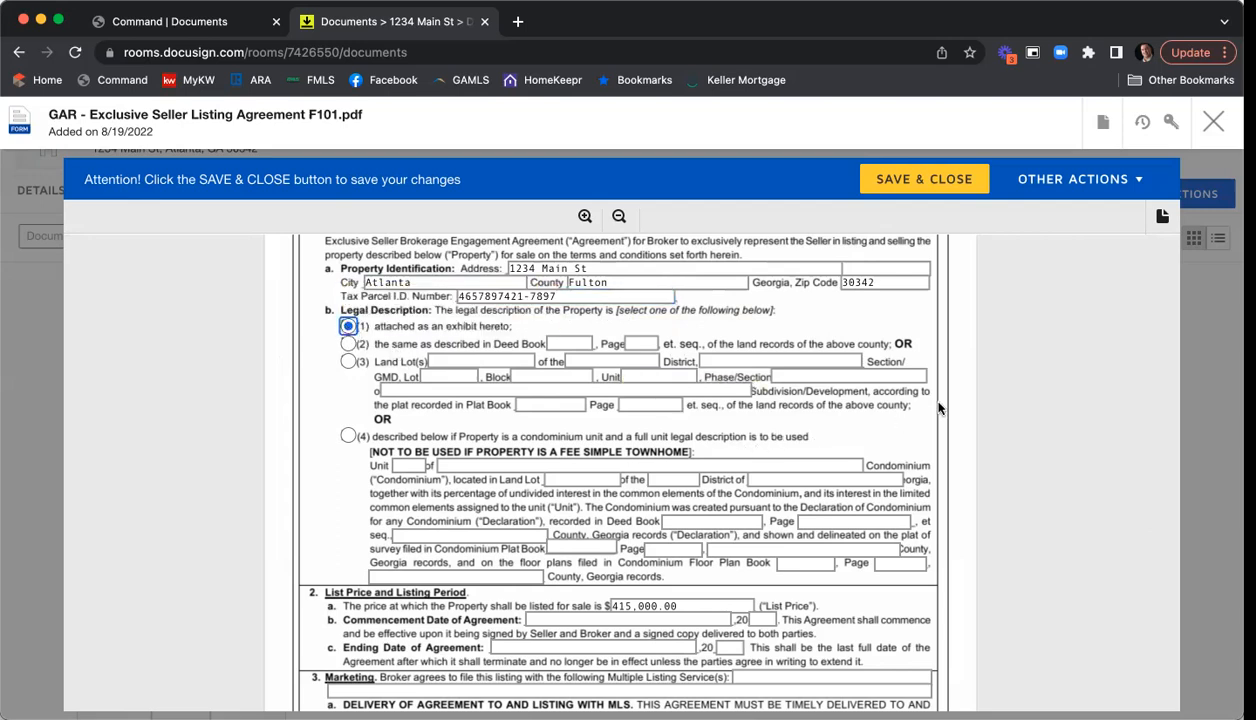
scroll(954, 408, "up", 1)
scroll(1023, 377, "down", 3)
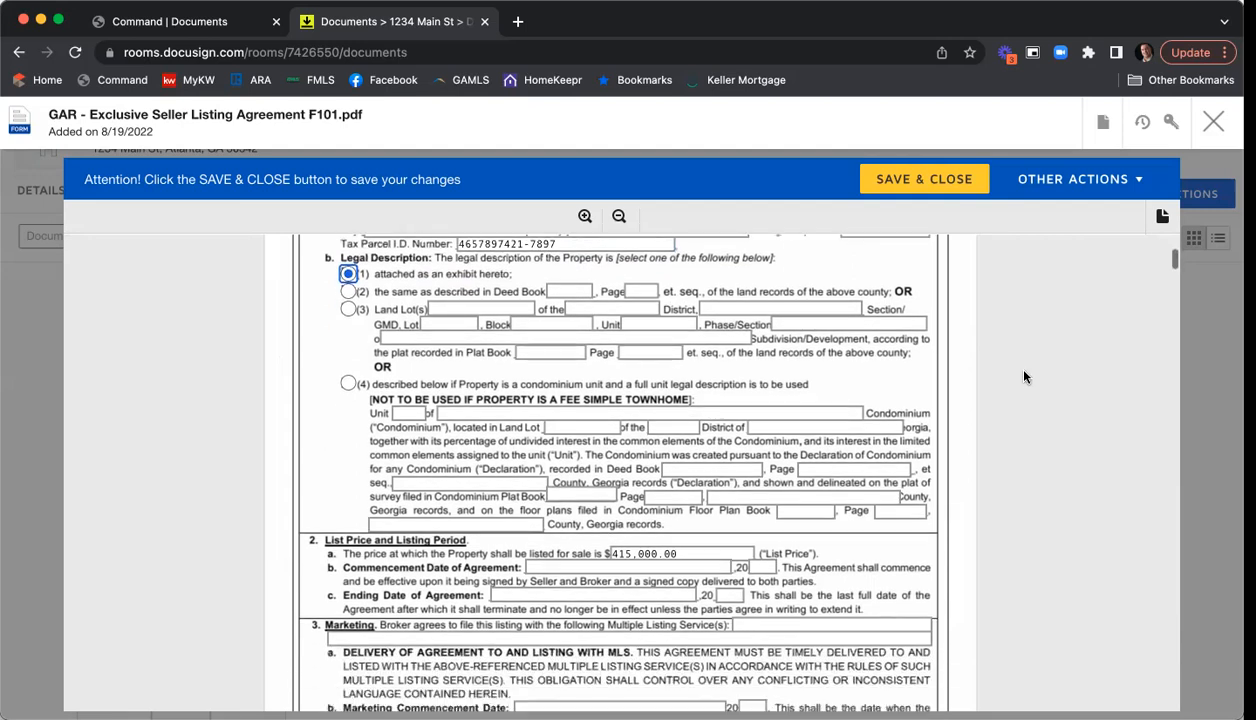
scroll(1023, 377, "down", 3)
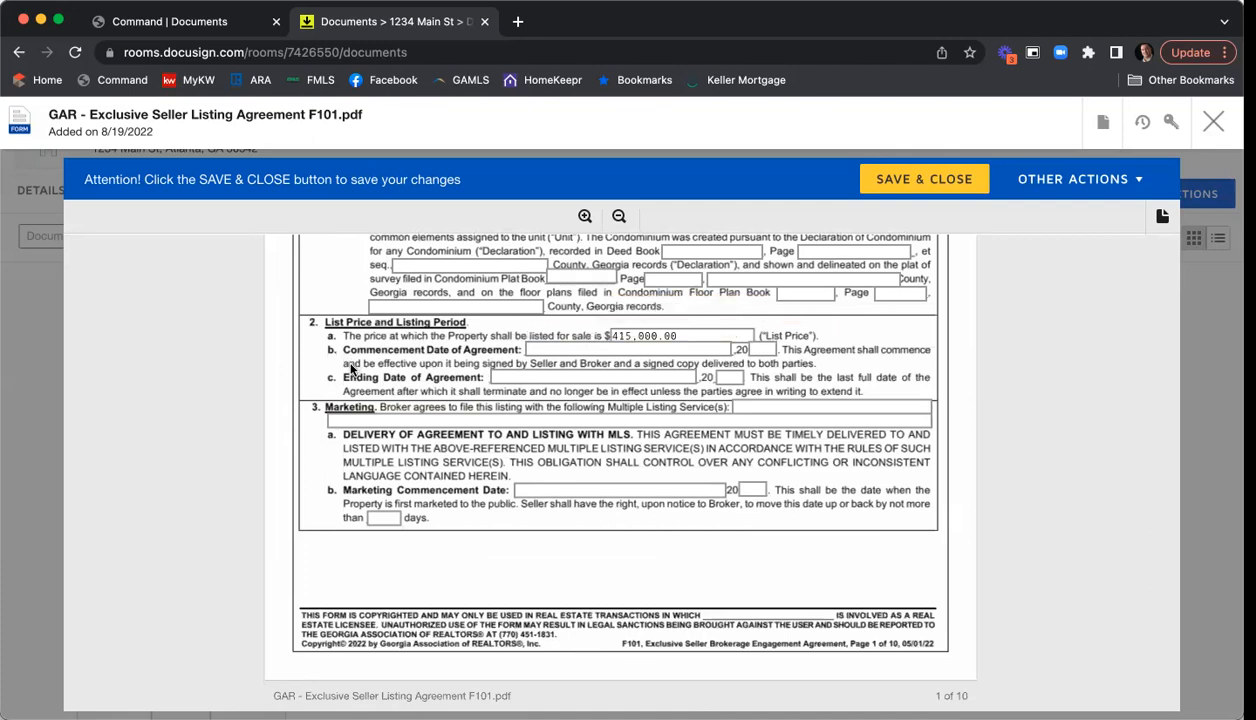
- Enter commencement date 8/19/22 and ending date 10/29/22
left_click(530, 349)
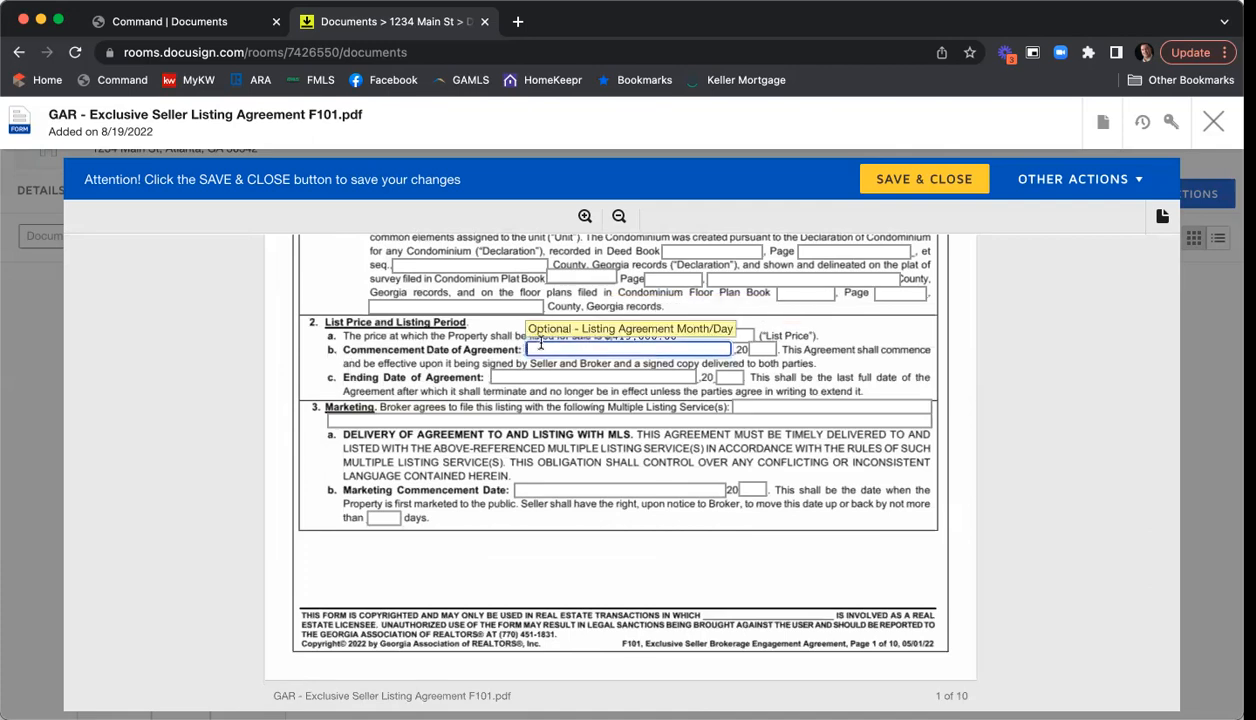
type("8/19")
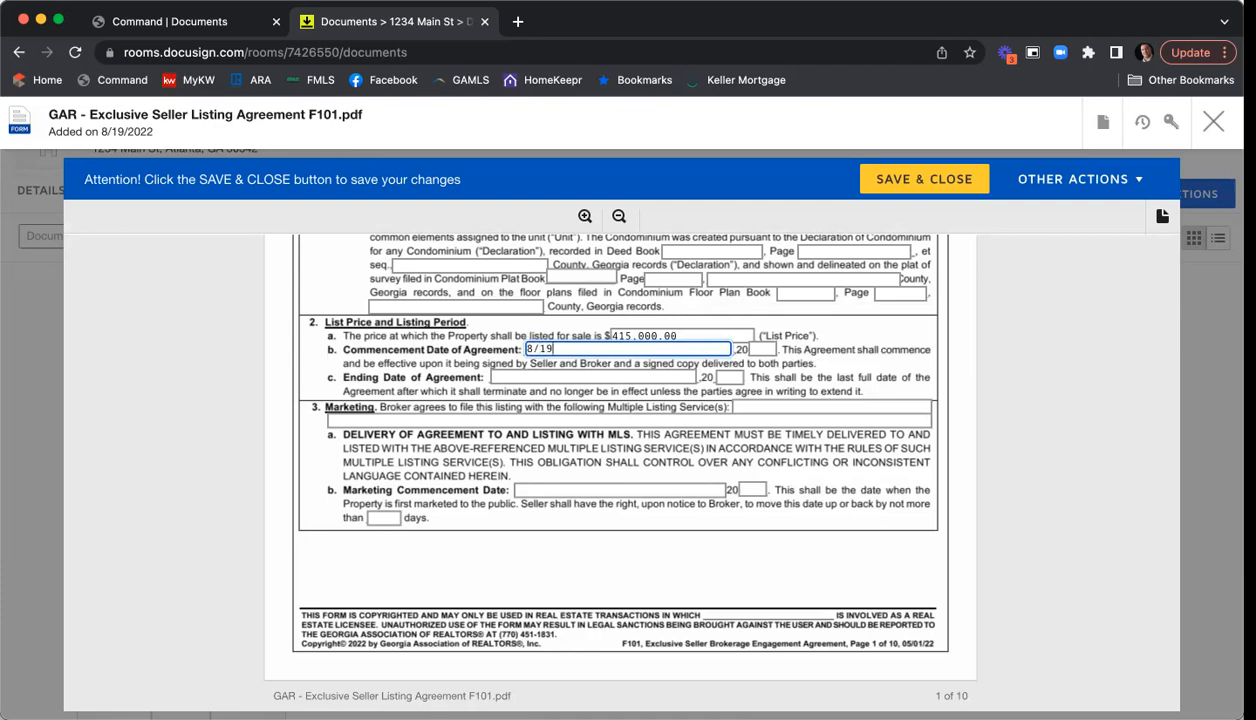
key("Tab")
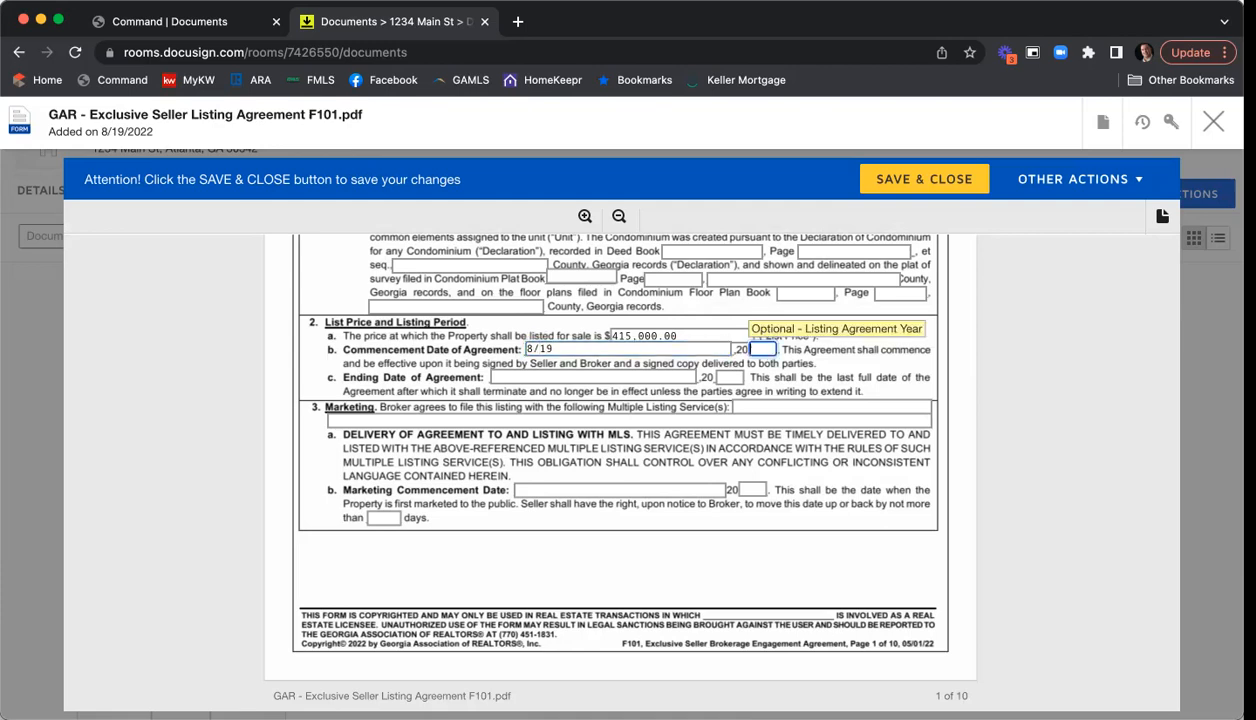
type("22")
key("Tab")
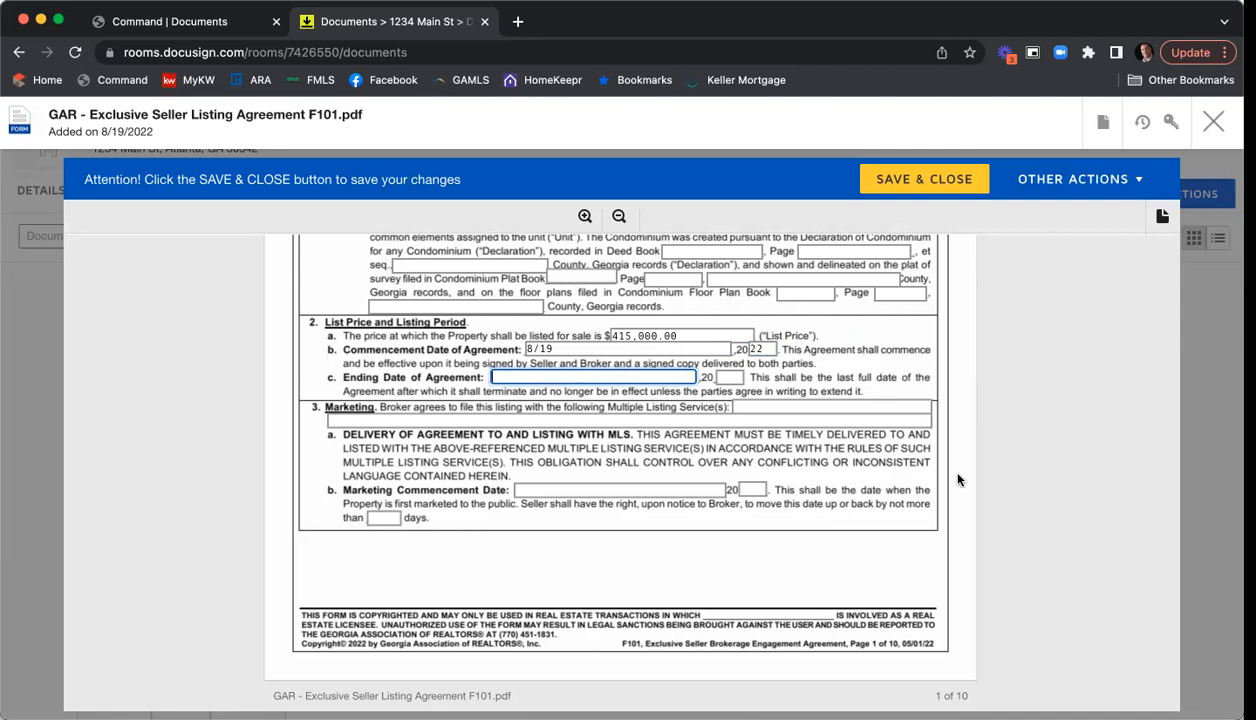
type("10/29")
key("Tab")
type("22")
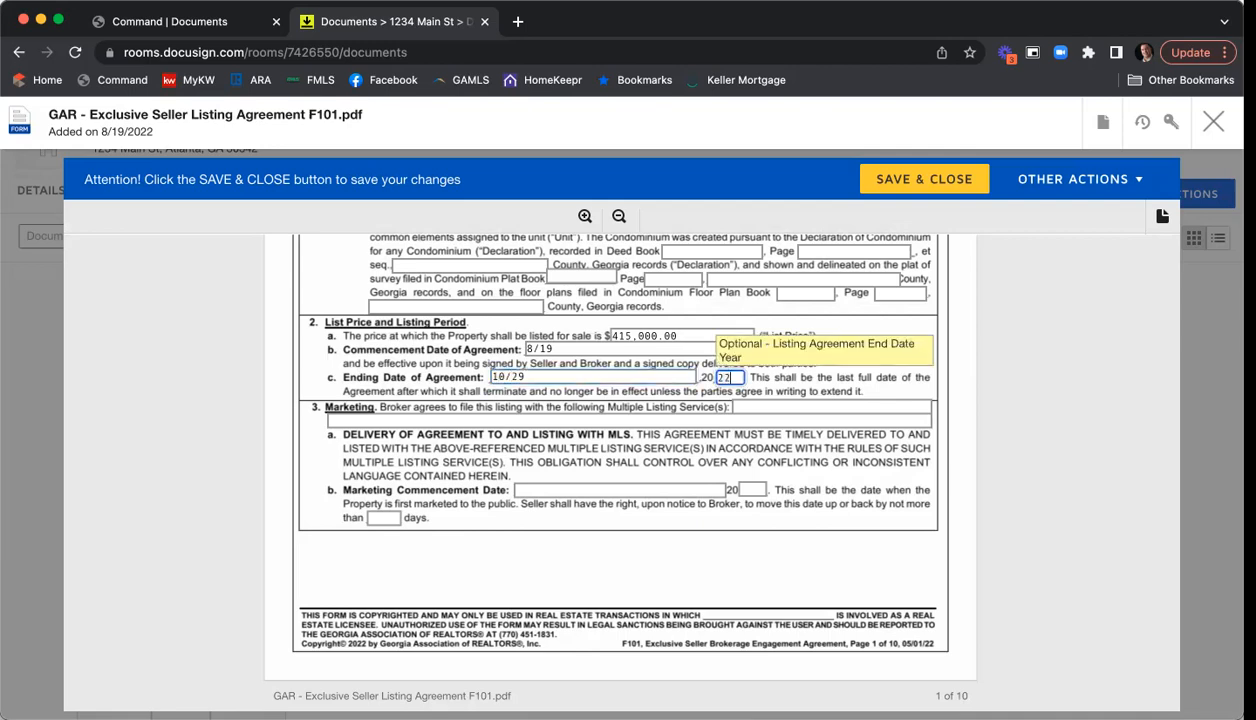
left_click(892, 405)
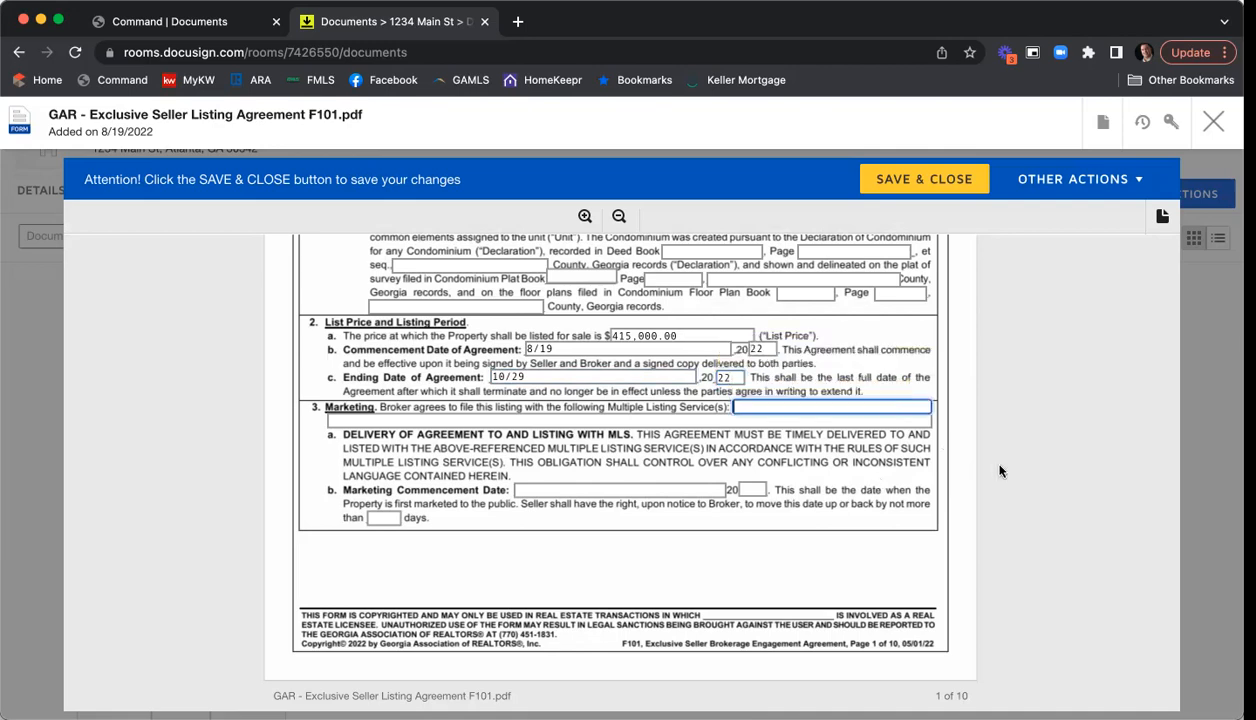
left_click(974, 407)
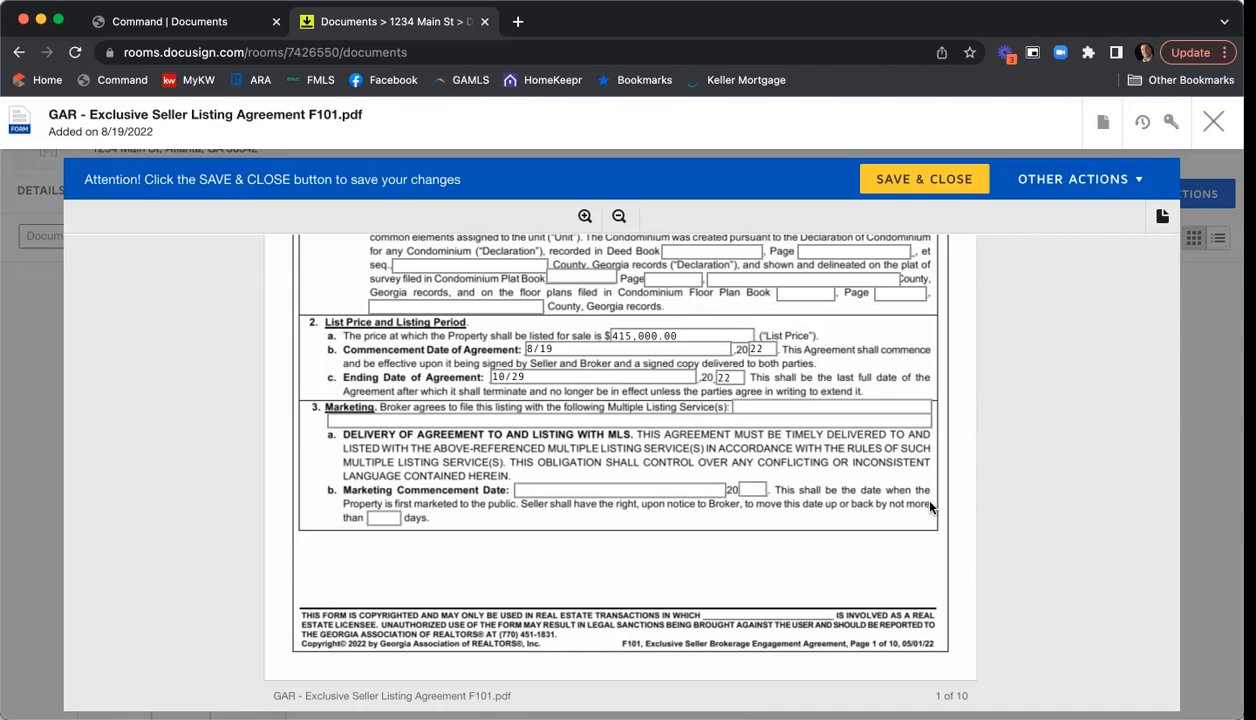
- Enter 'FMLS, GAMLS, & KWLS' as listing services, marketing starting 8/20/22 within 5 days
left_click(787, 409)
type("FMLS")
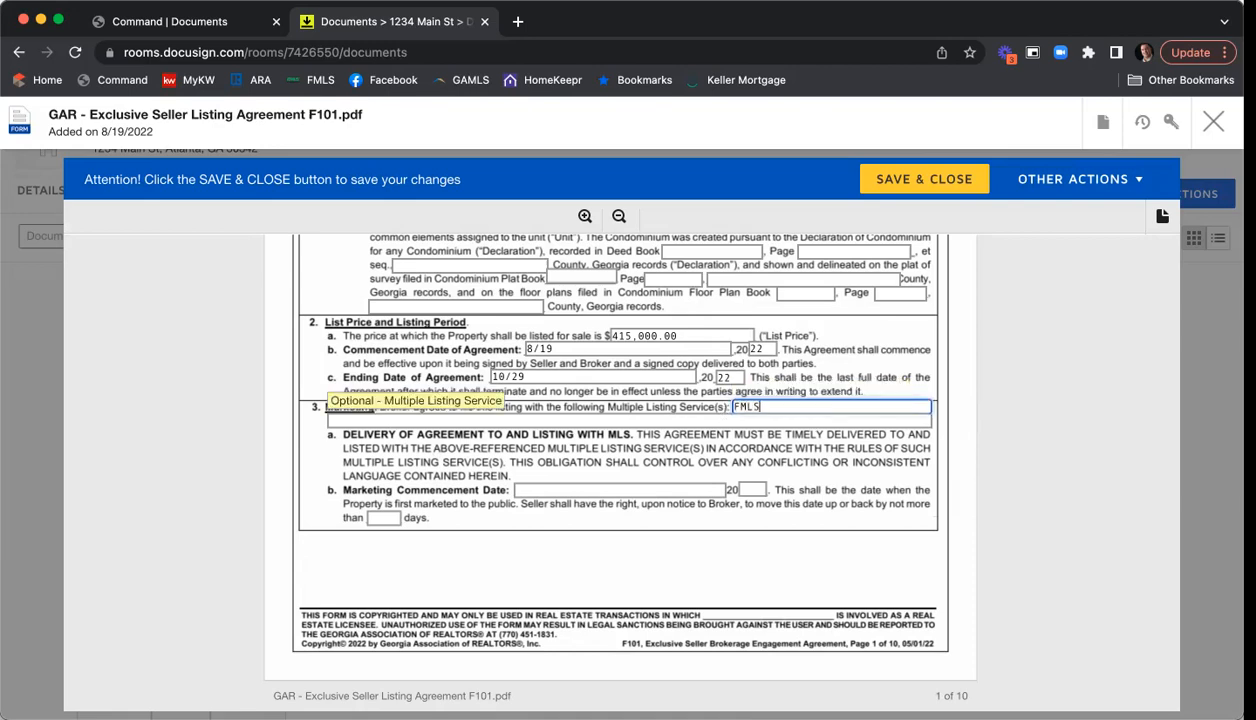
type(", GAMLS, & KWLS")
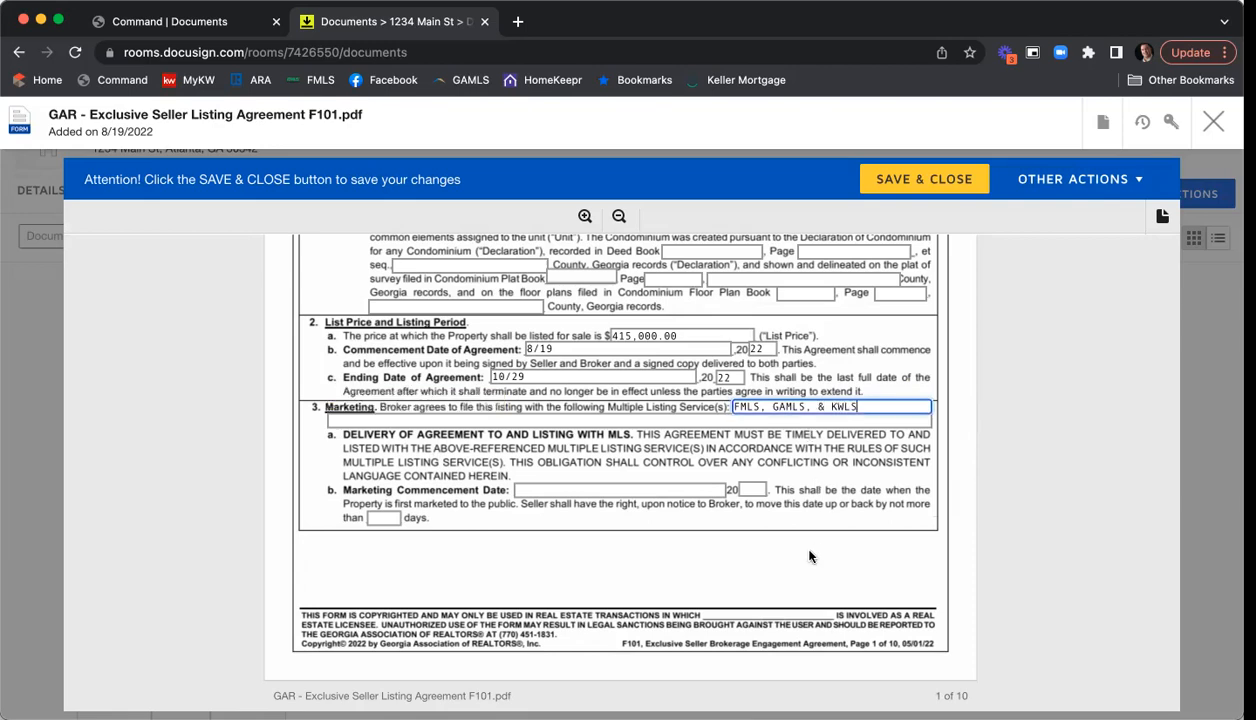
left_click(530, 489)
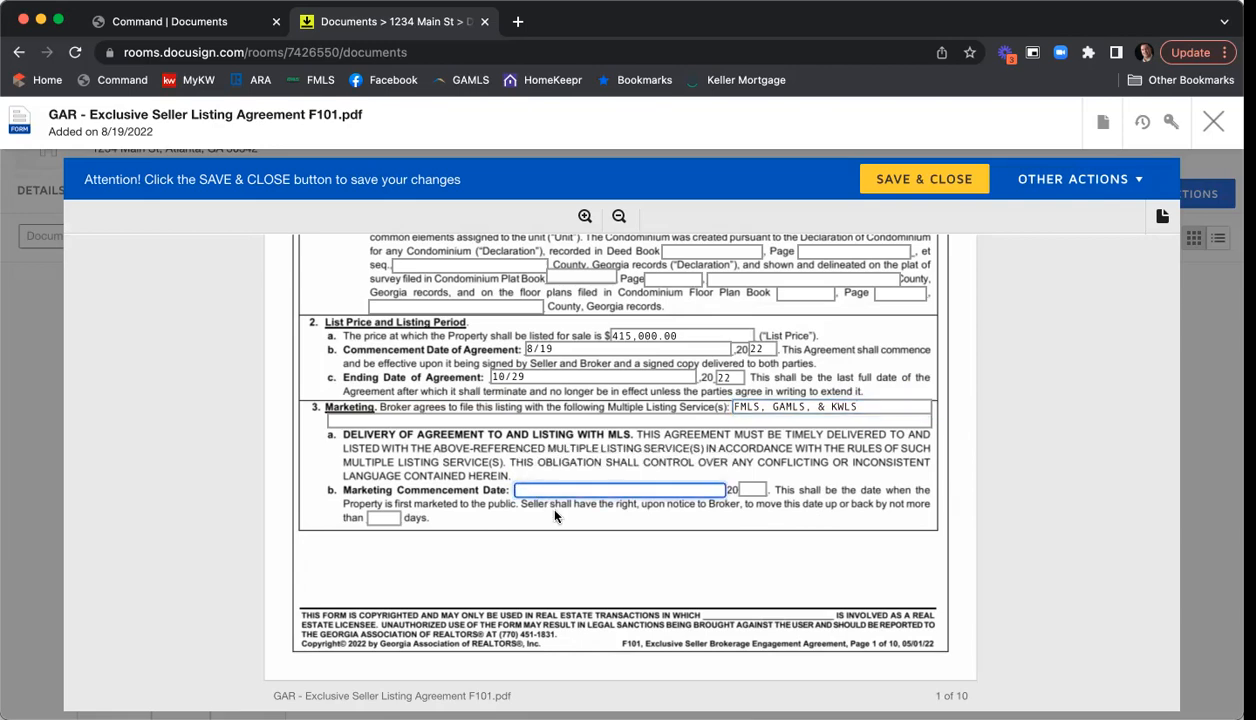
type("8/20")
key("Tab")
type("22")
key("Tab")
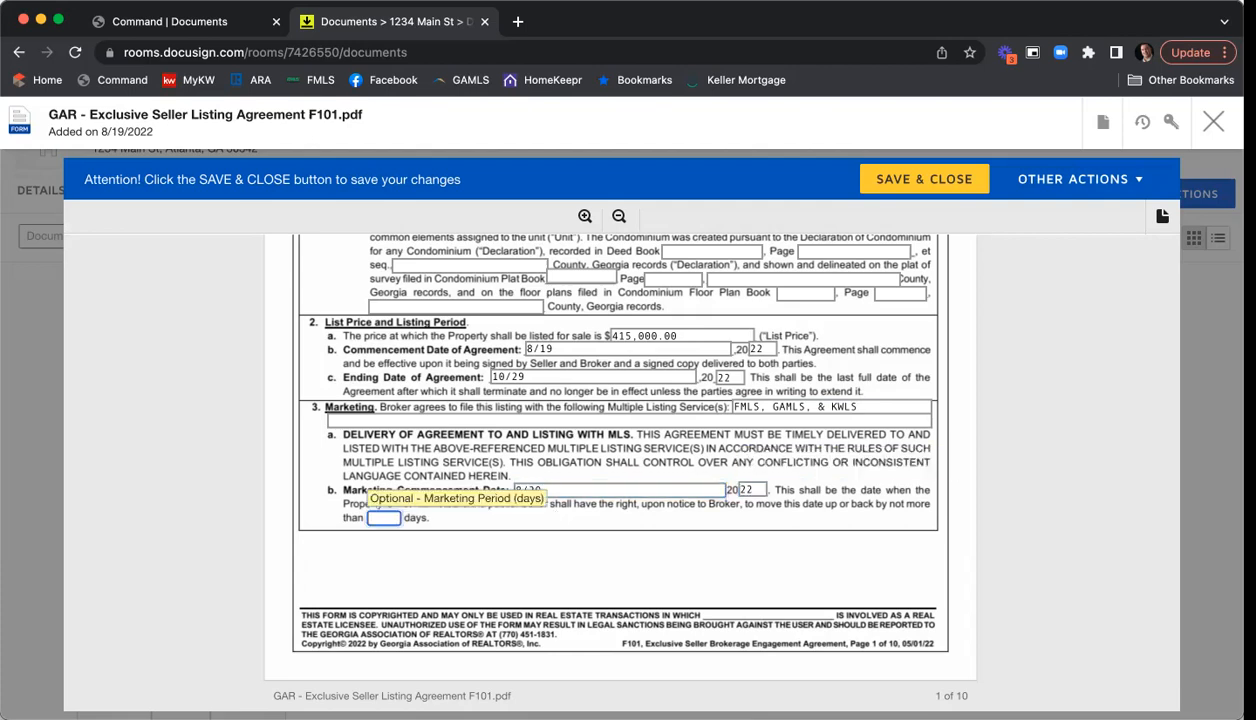
type("5")
left_click(926, 512)
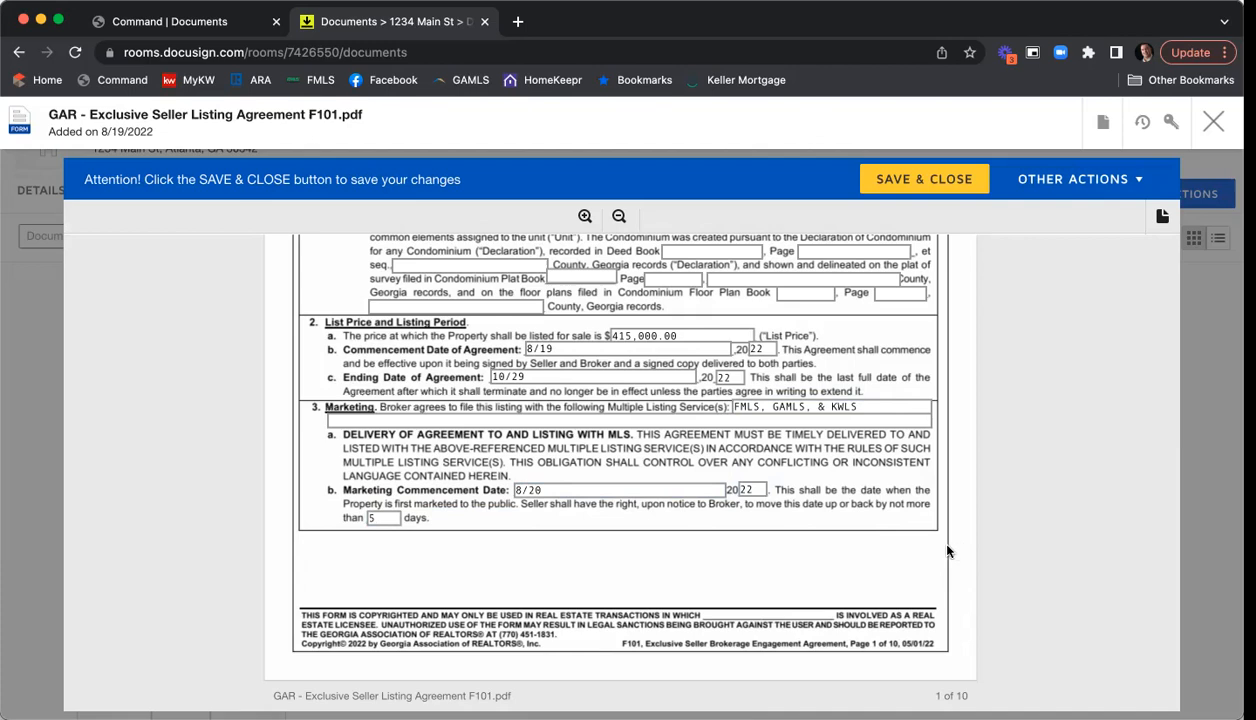
- Set the listing commission to 6% and the cooperating broker's commission to 3%
scroll(980, 384, "down", 4)
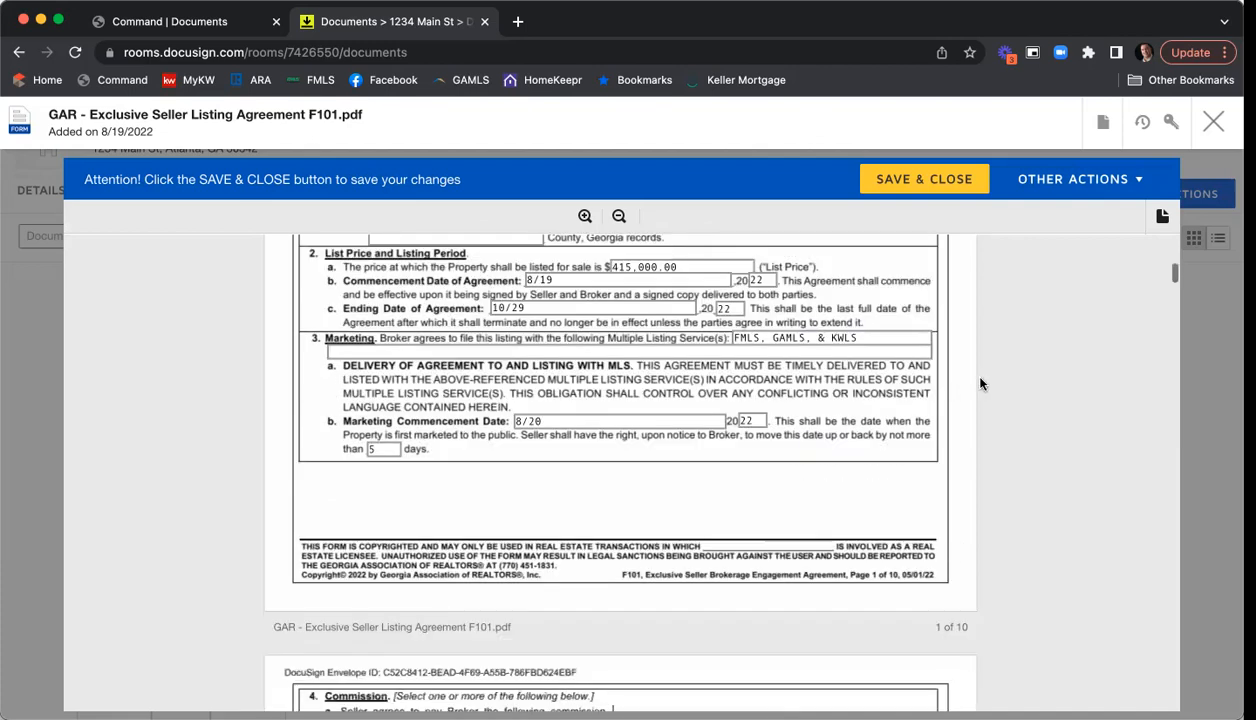
scroll(979, 385, "down", 4)
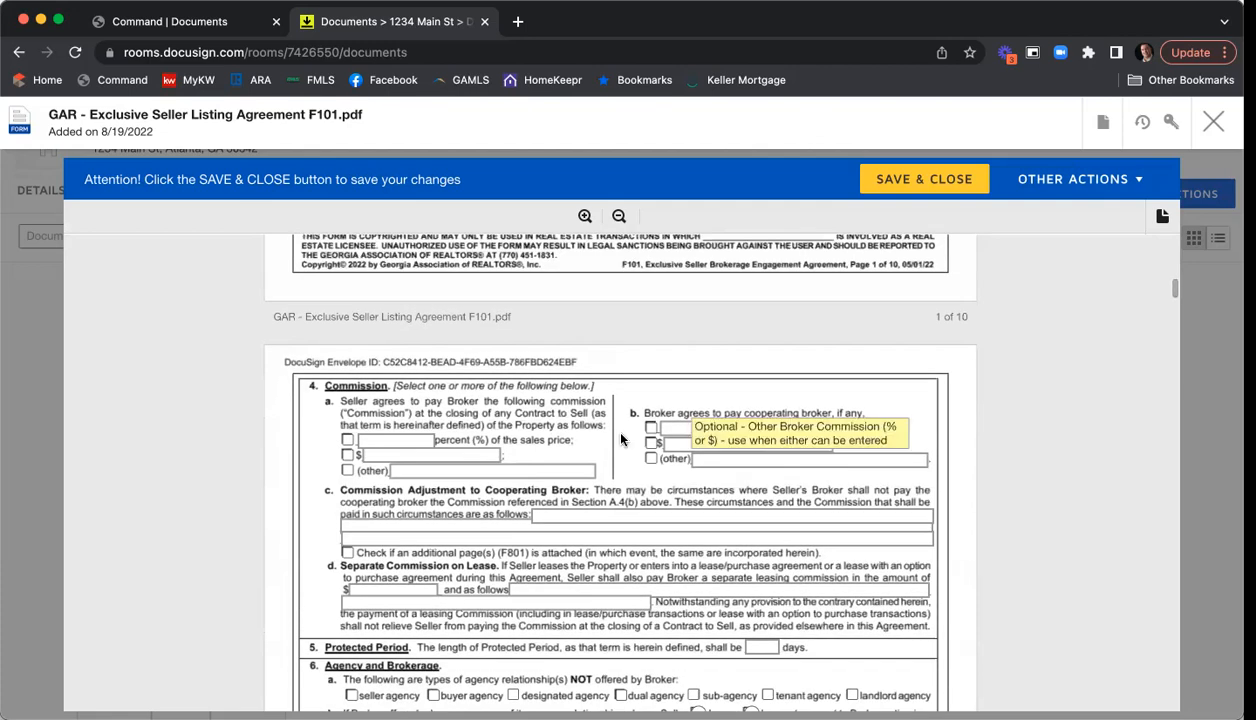
scroll(562, 408, "down", 1)
left_click(346, 396)
left_click(399, 394)
type("6")
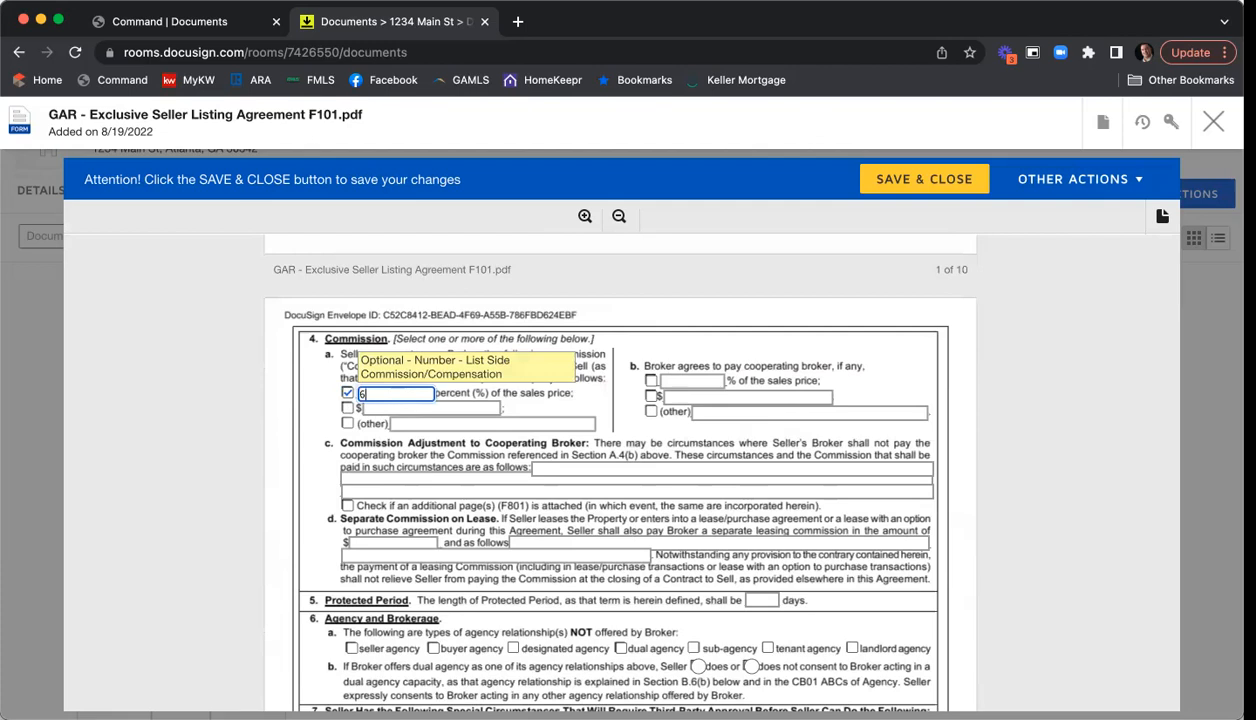
left_click(651, 380)
left_click(703, 380)
type("3")
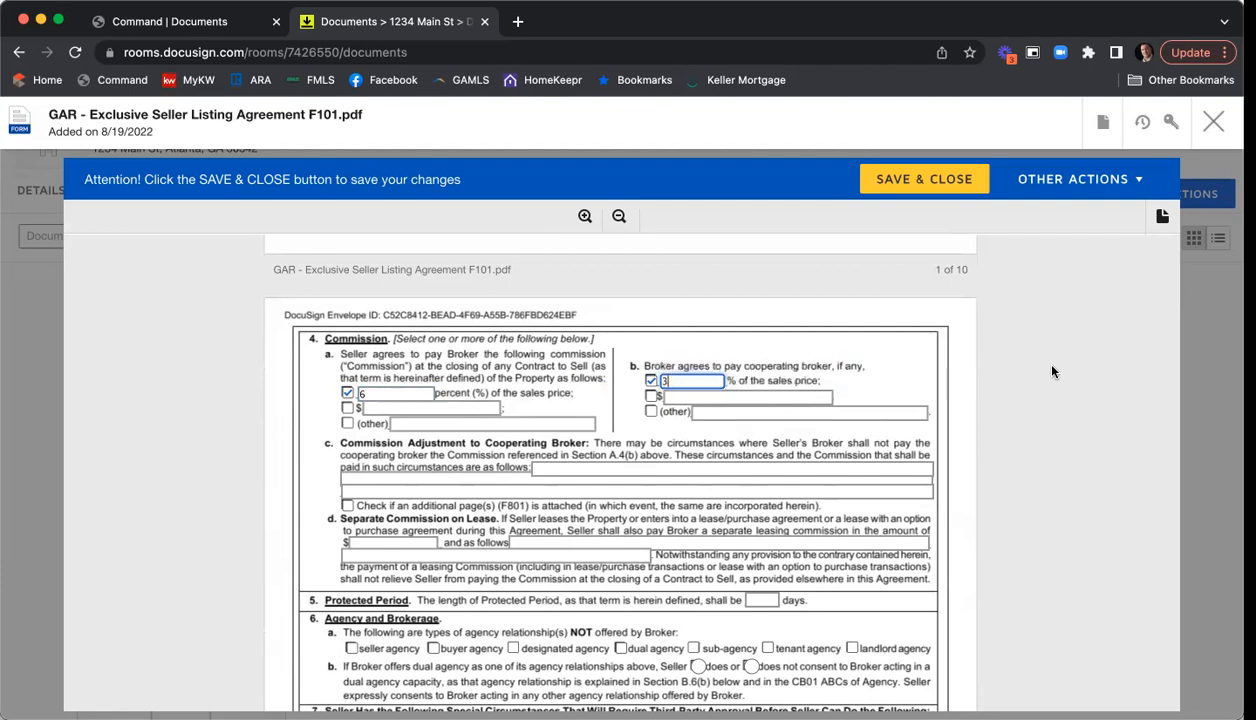
- Set the protected period to 90 days
scroll(1052, 372, "down", 3)
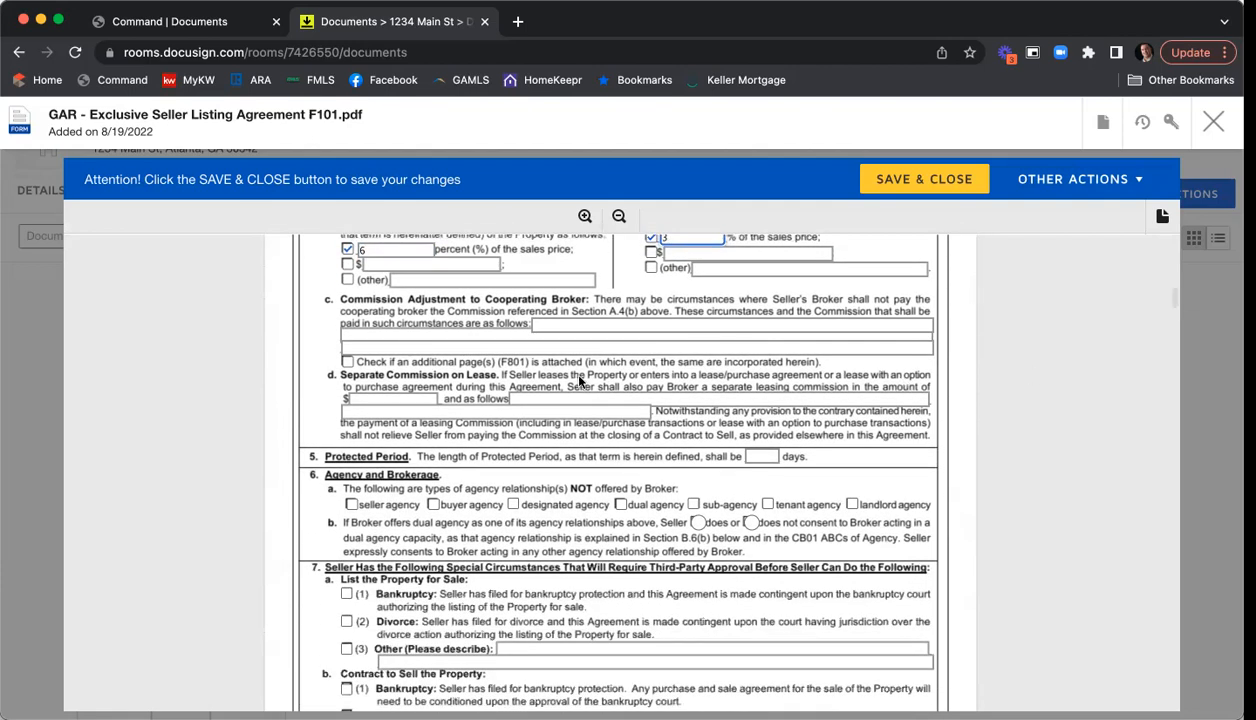
scroll(340, 393, "down", 2)
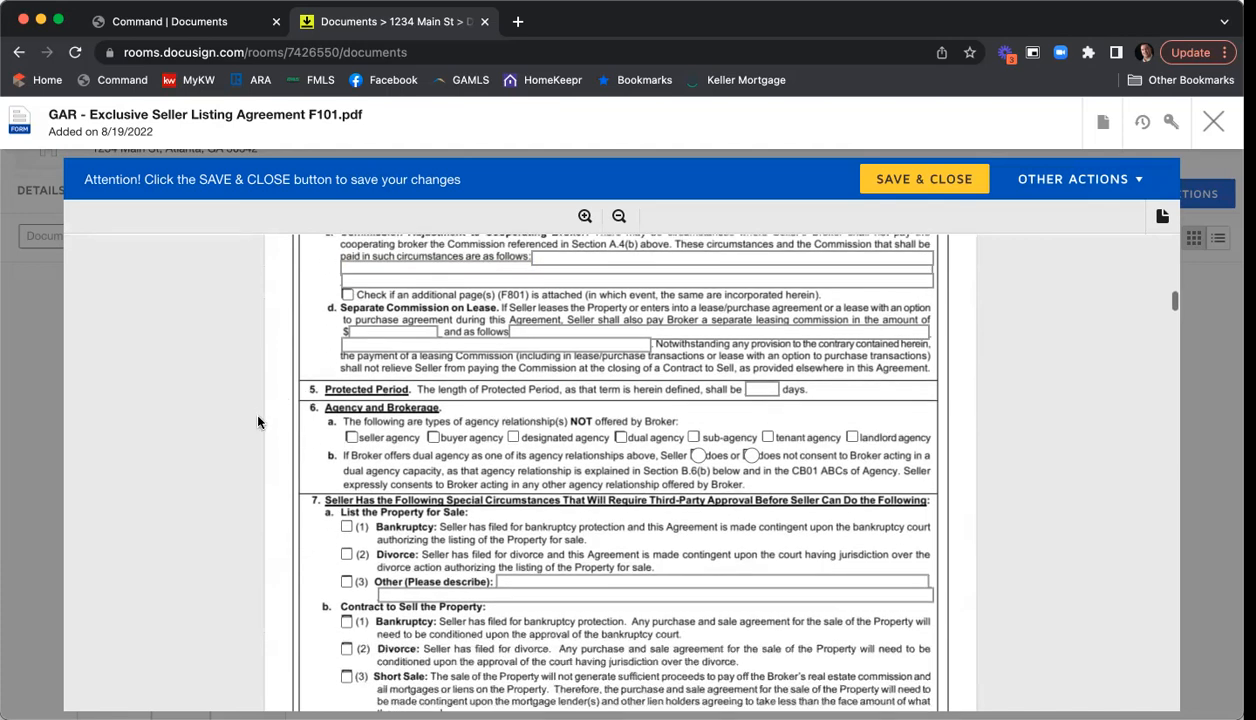
left_click(763, 390)
type("90")
- Mark dual agency and sub-agency not offered, with seller not consenting to dual agency
scroll(874, 379, "down", 3)
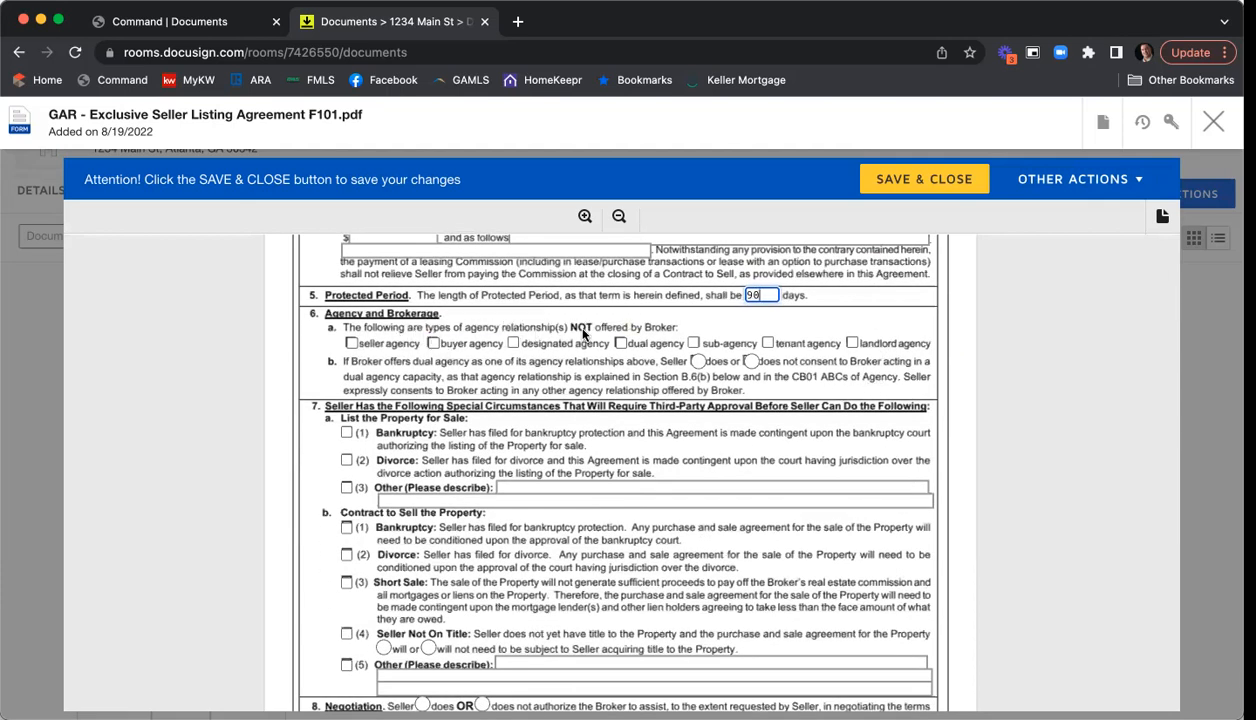
left_click(621, 343)
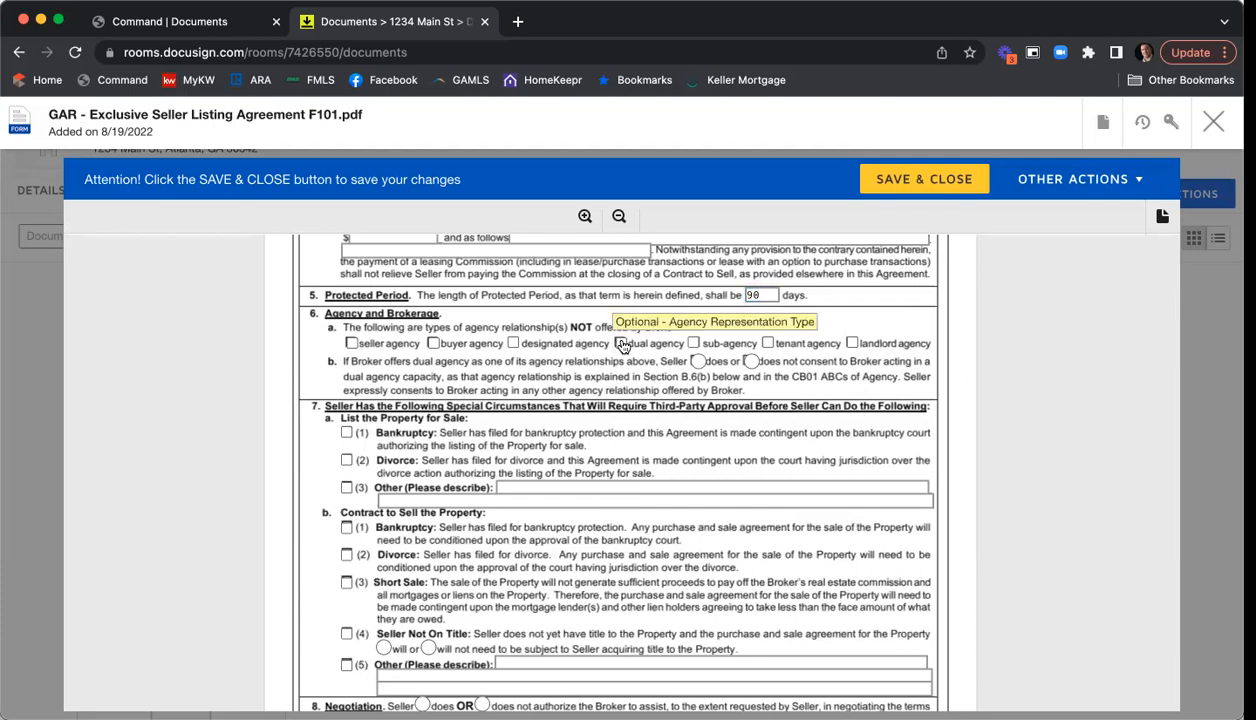
left_click(692, 344)
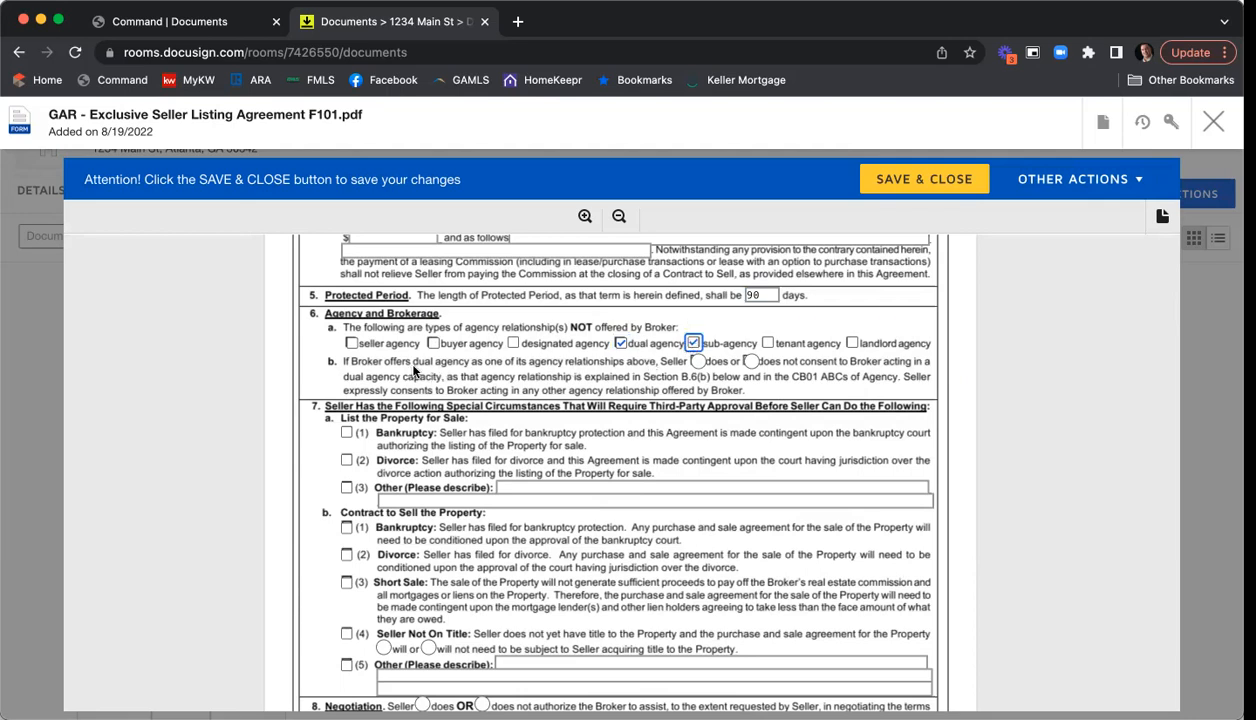
left_click(751, 363)
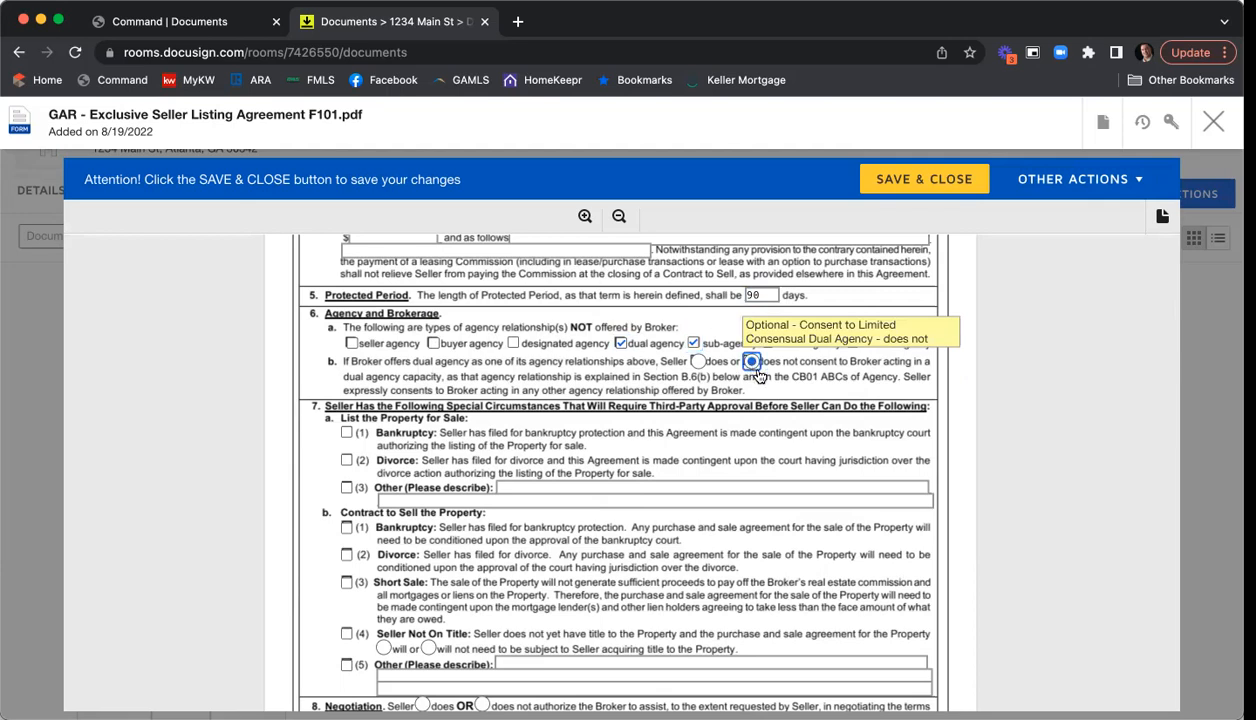
scroll(905, 415, "down", 3)
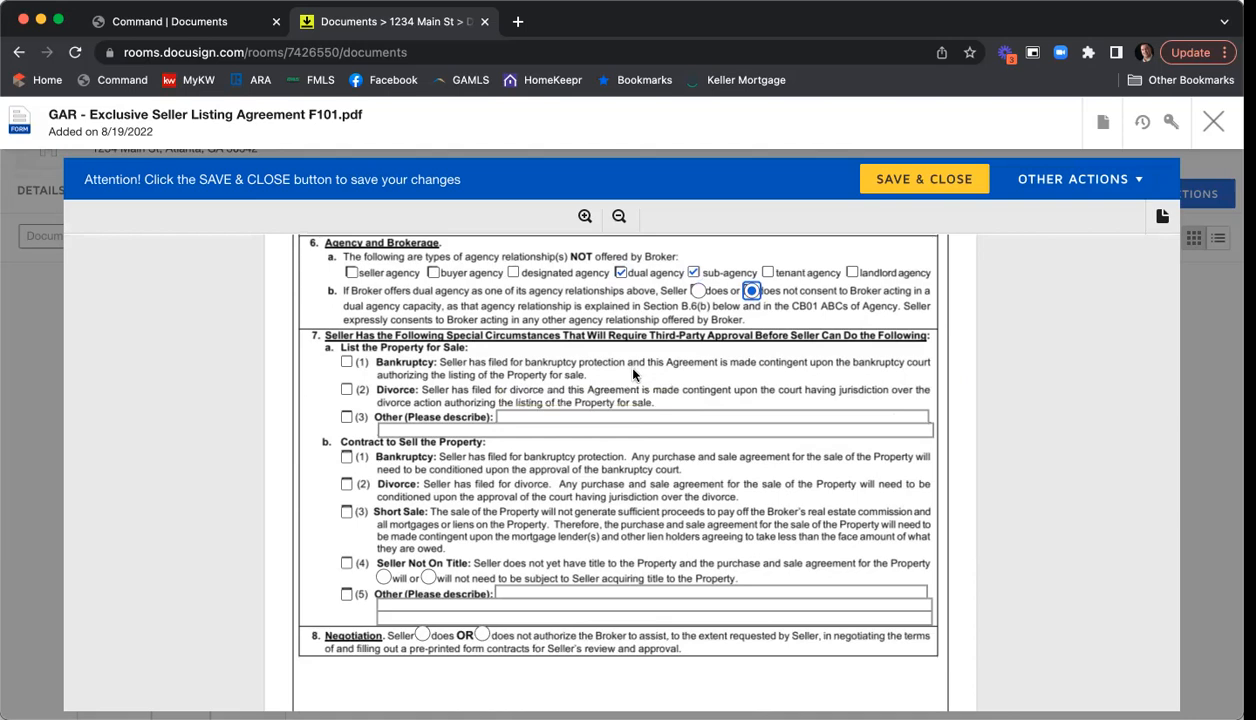
scroll(630, 366, "down", 2)
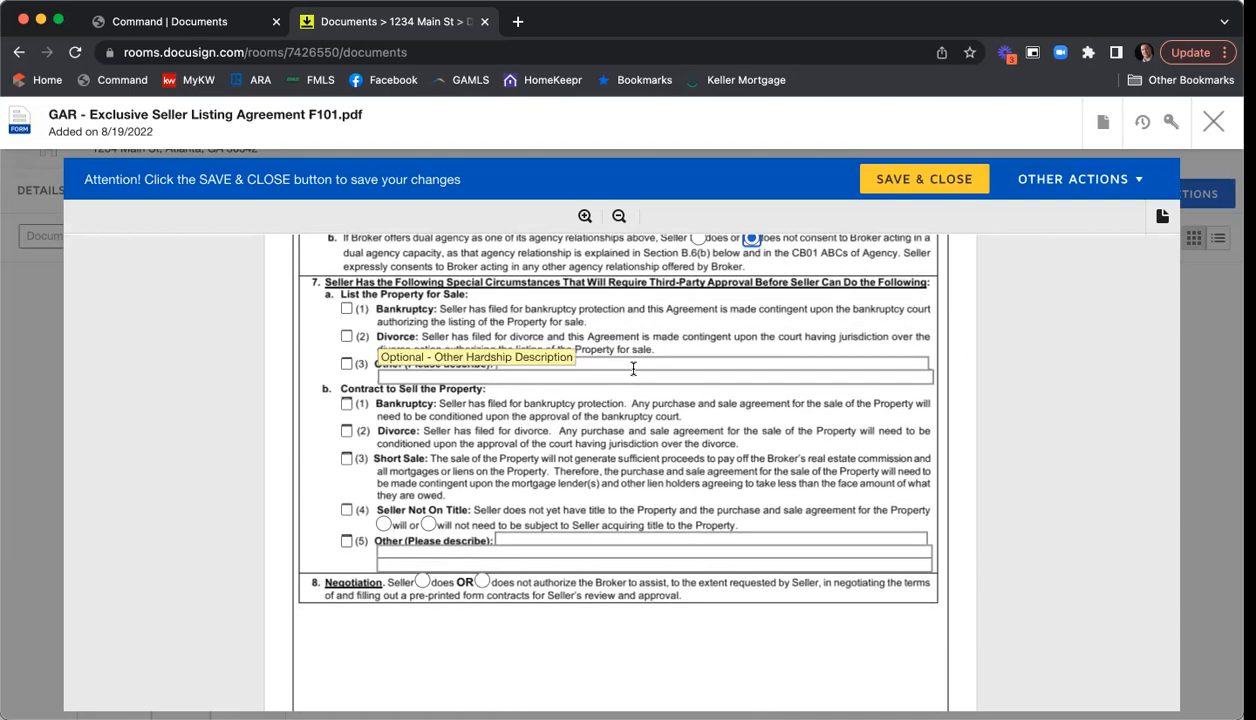
scroll(645, 380, "down", 5)
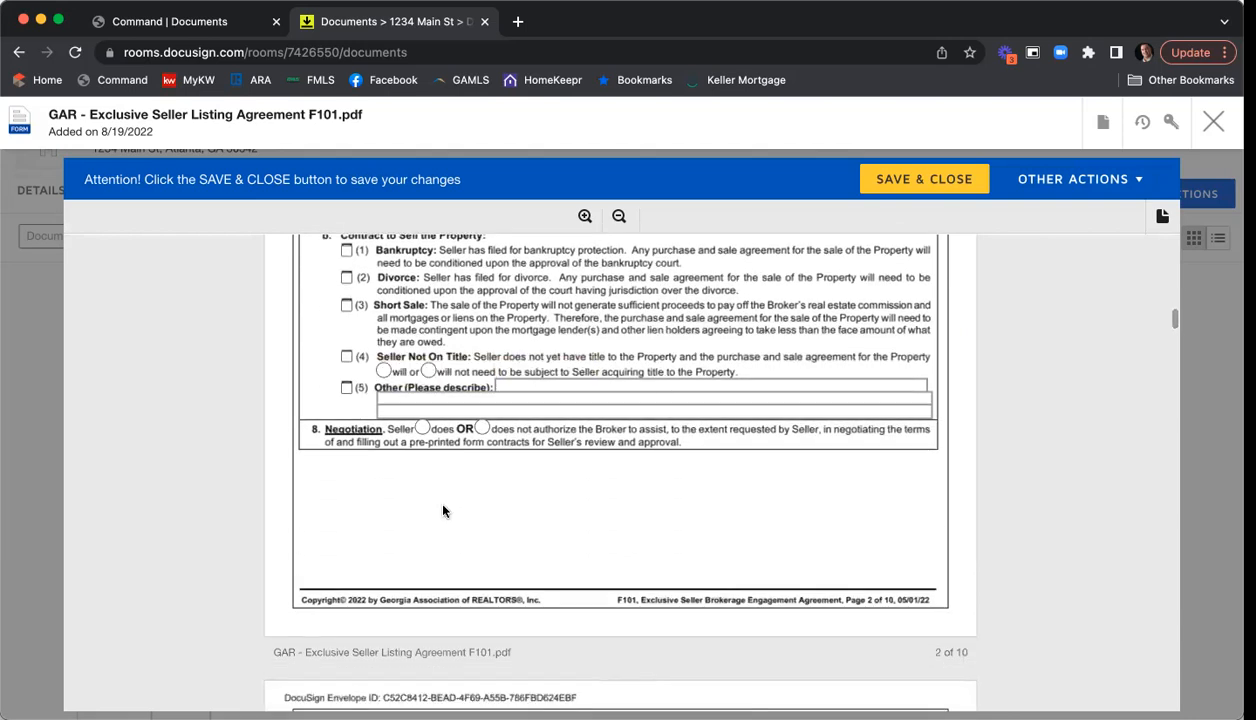
- Authorize the broker's negotiation help, then scroll down to page 9's Brochures and Exhibits sections
left_click(422, 428)
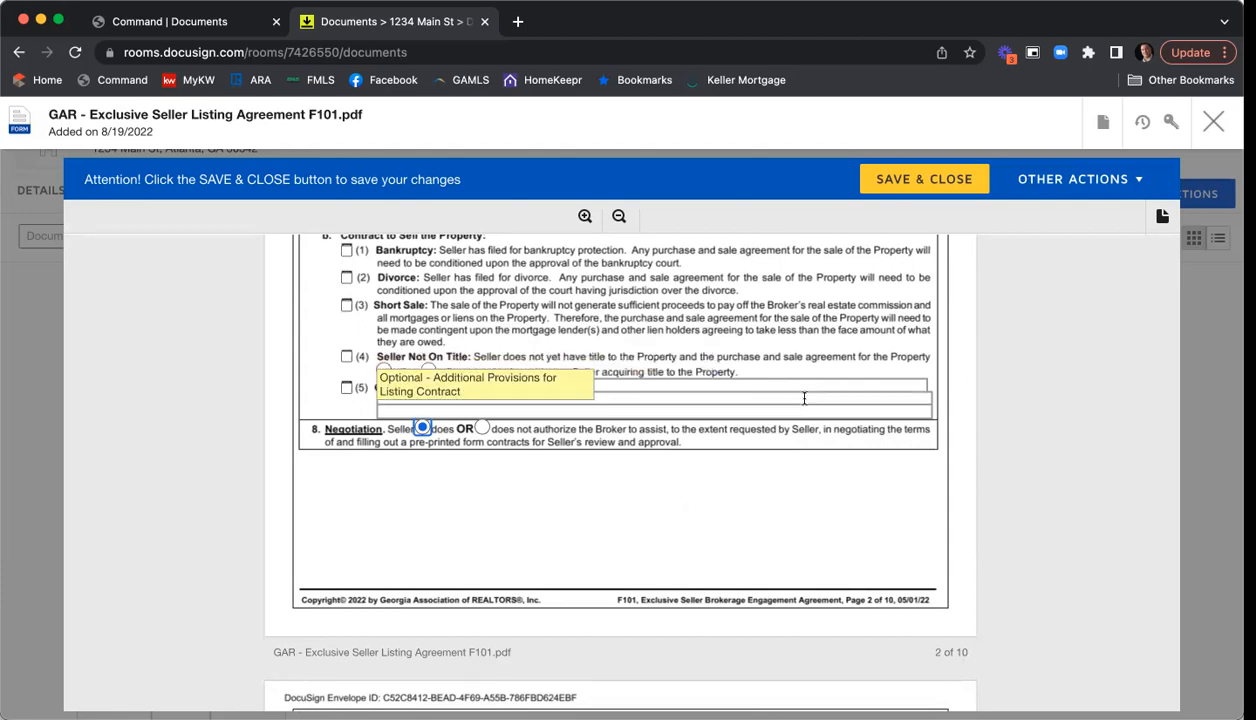
scroll(805, 360, "down", 2)
scroll(811, 340, "down", 7)
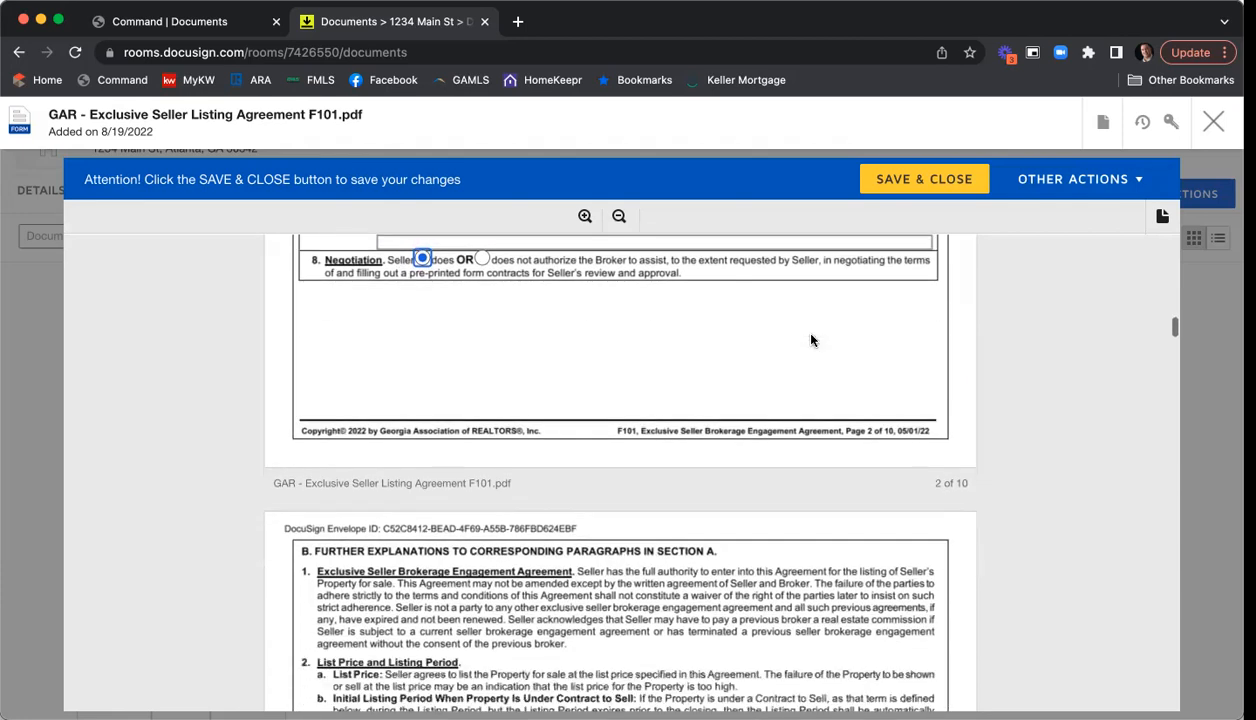
scroll(811, 340, "down", 10)
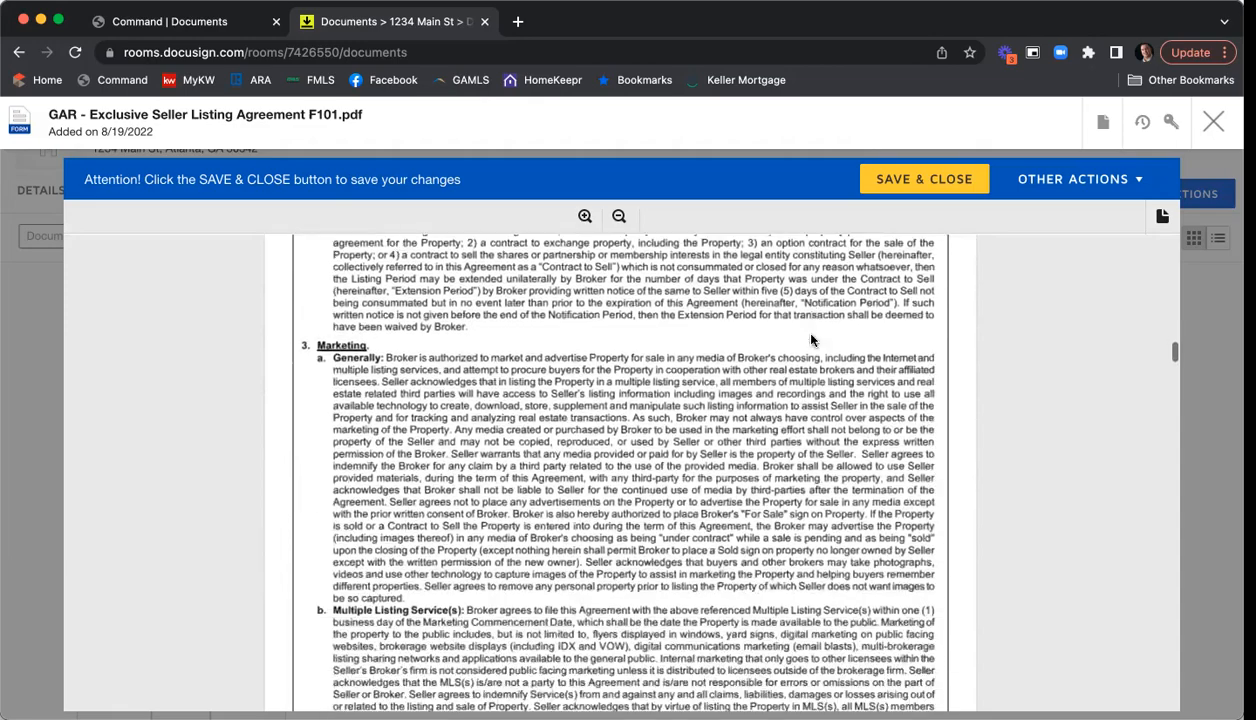
scroll(811, 340, "down", 10)
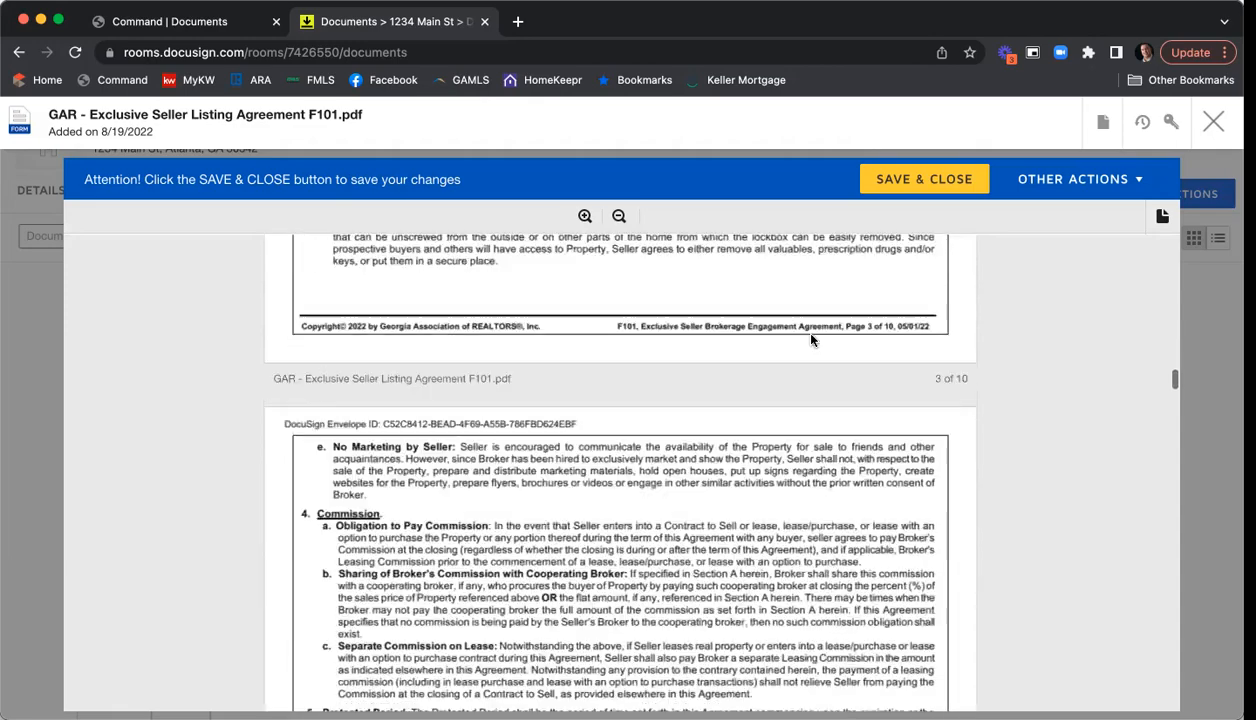
scroll(811, 340, "down", 10)
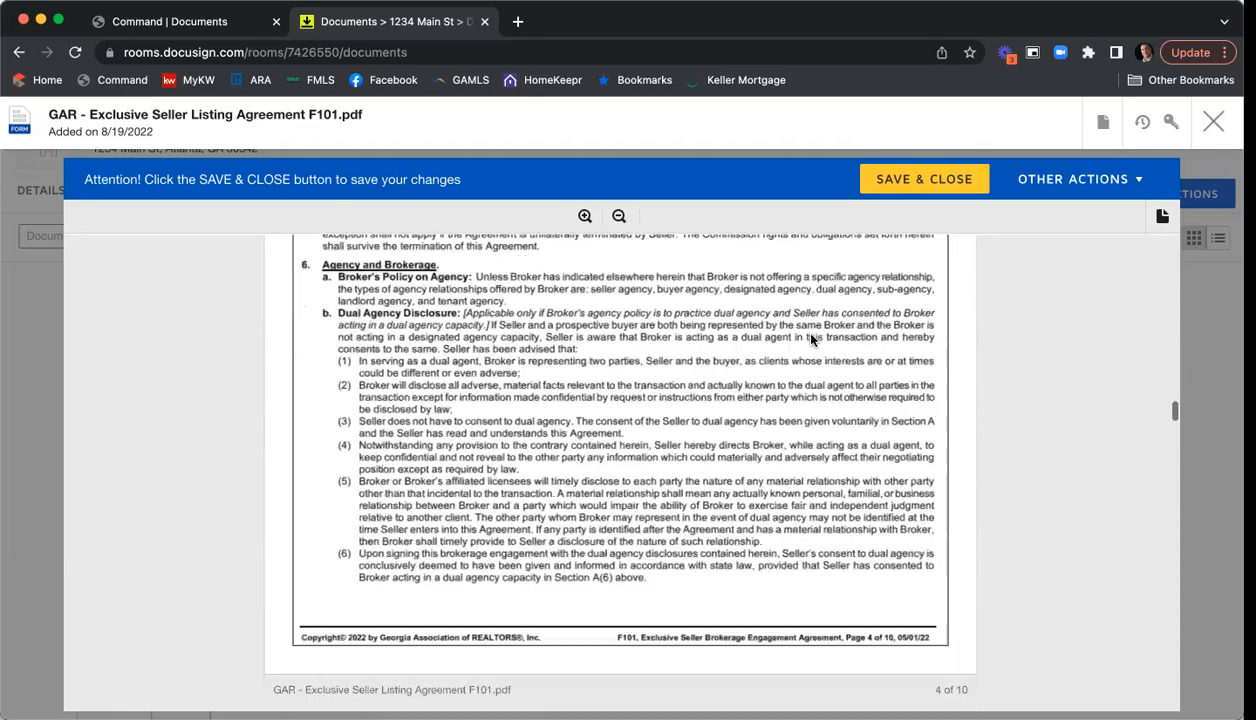
scroll(811, 340, "down", 10)
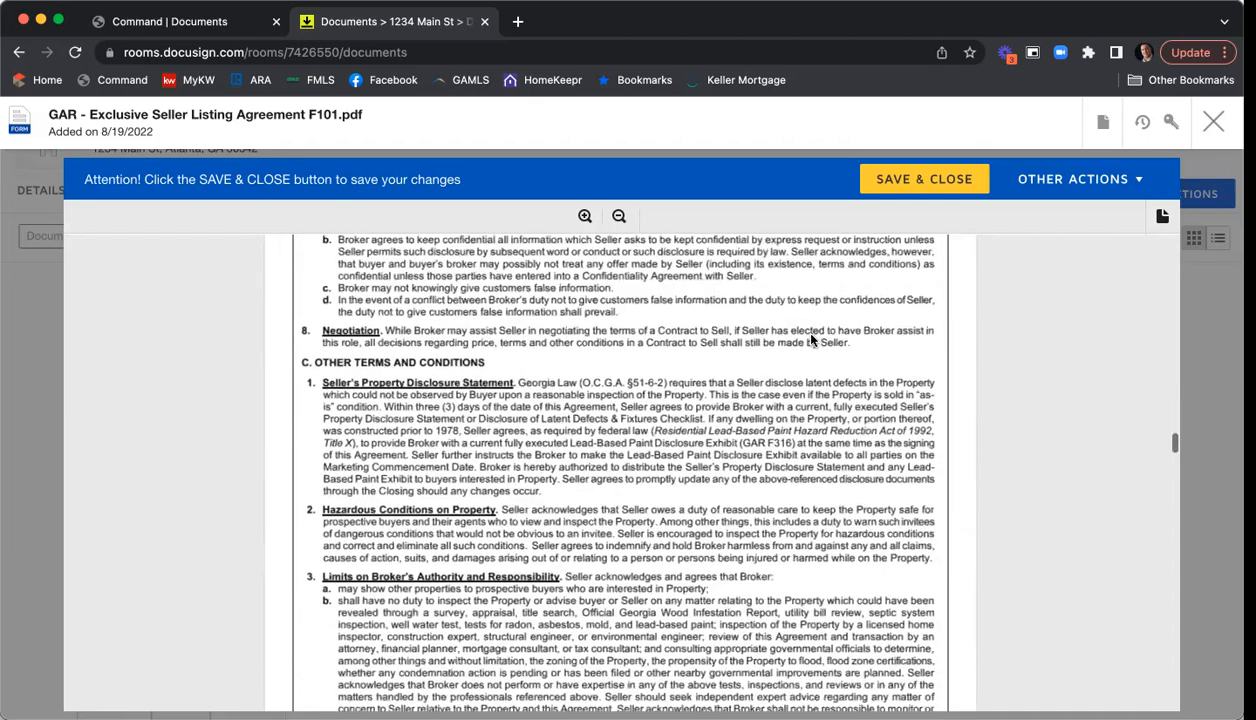
scroll(811, 340, "down", 8)
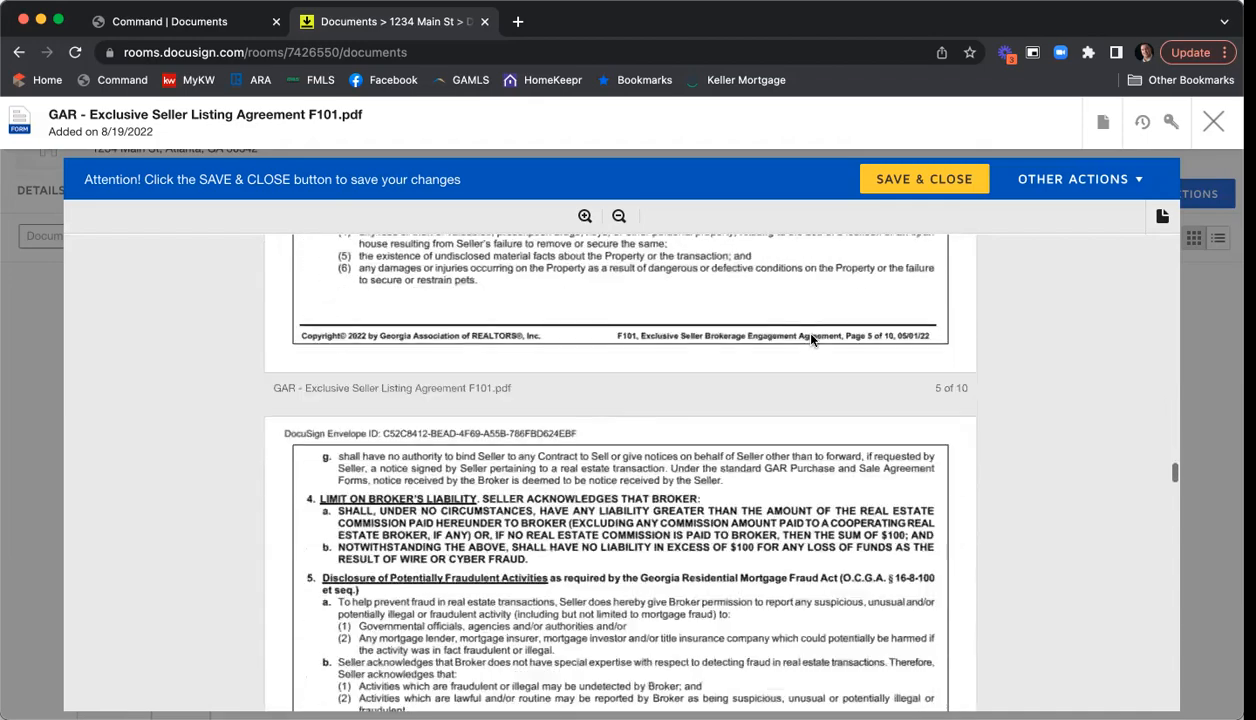
scroll(811, 340, "down", 6)
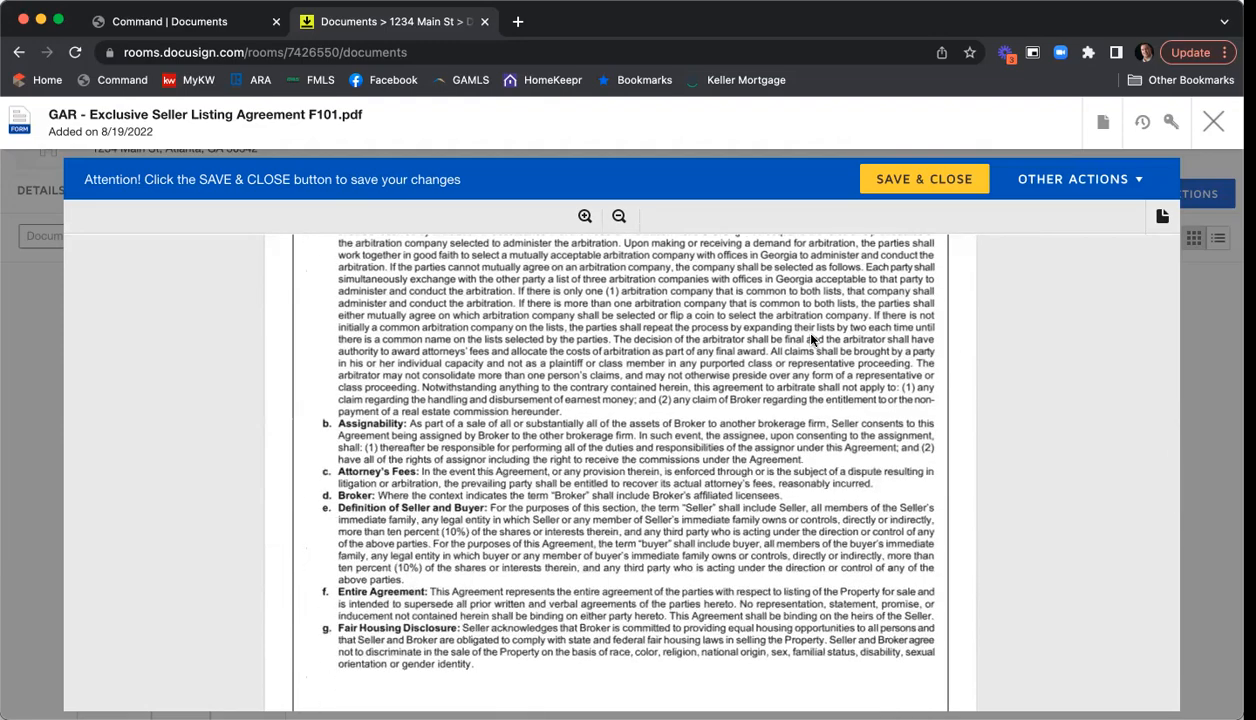
scroll(668, 325, "down", 6)
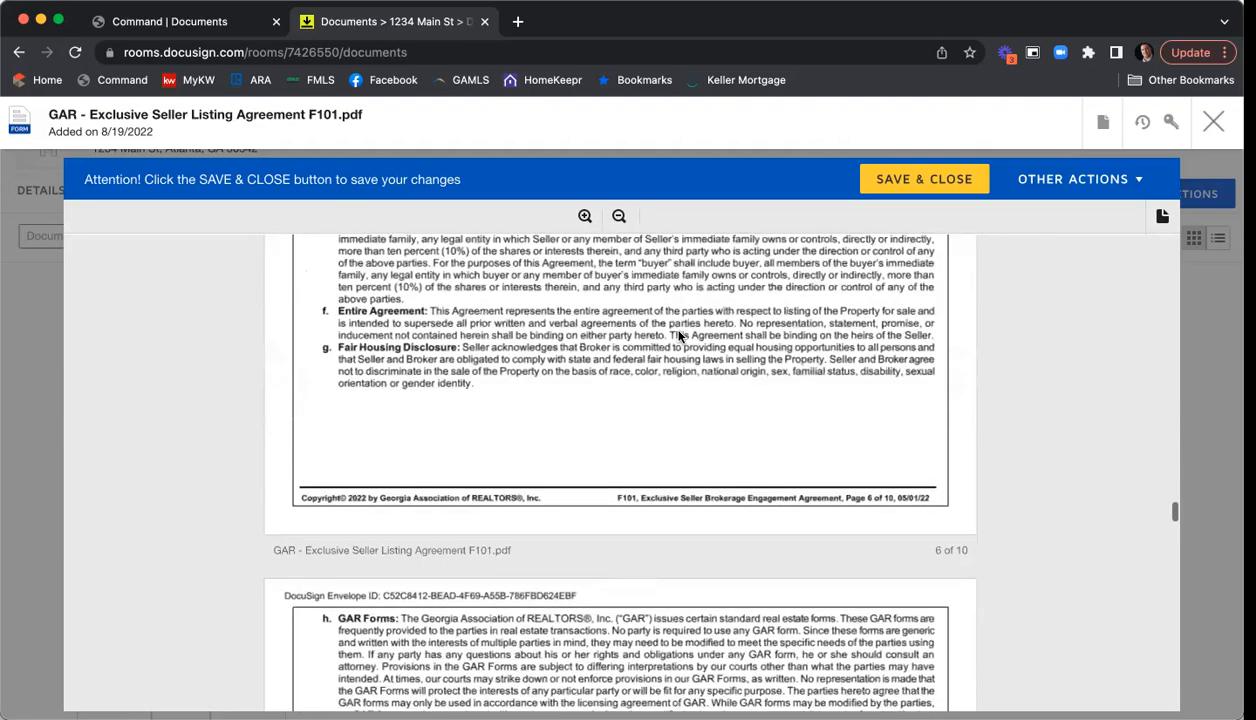
scroll(678, 336, "down", 8)
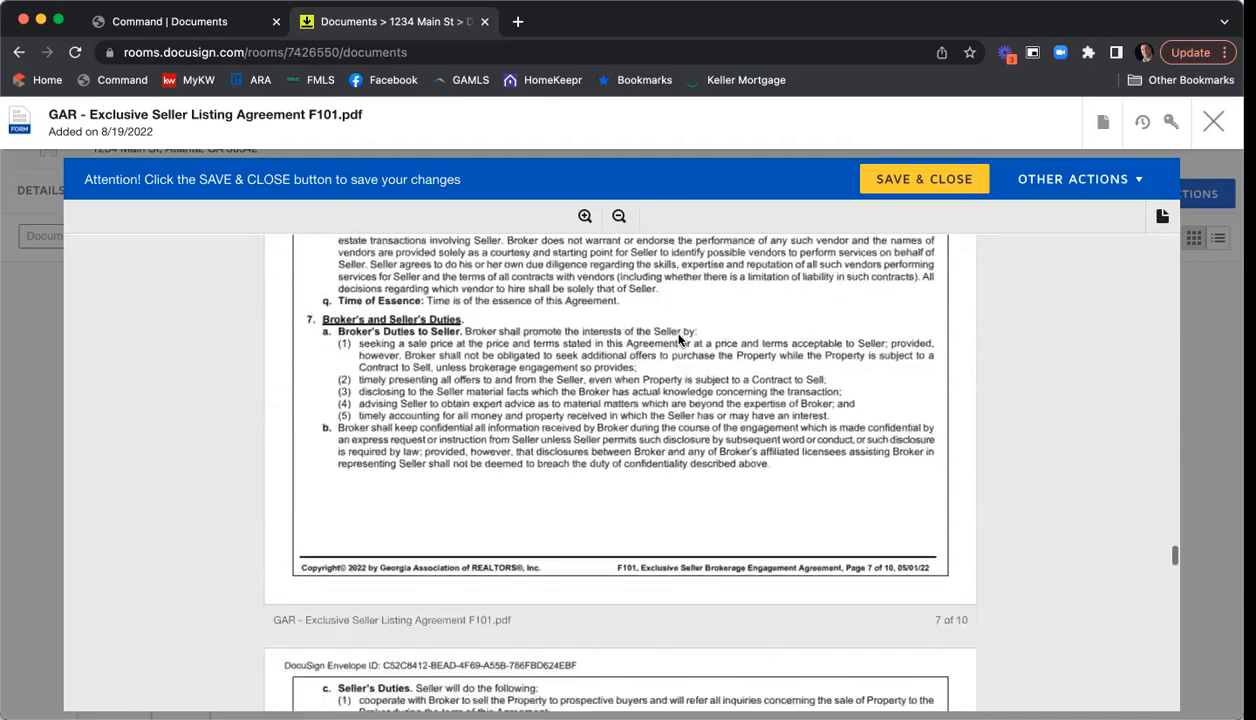
scroll(678, 340, "down", 8)
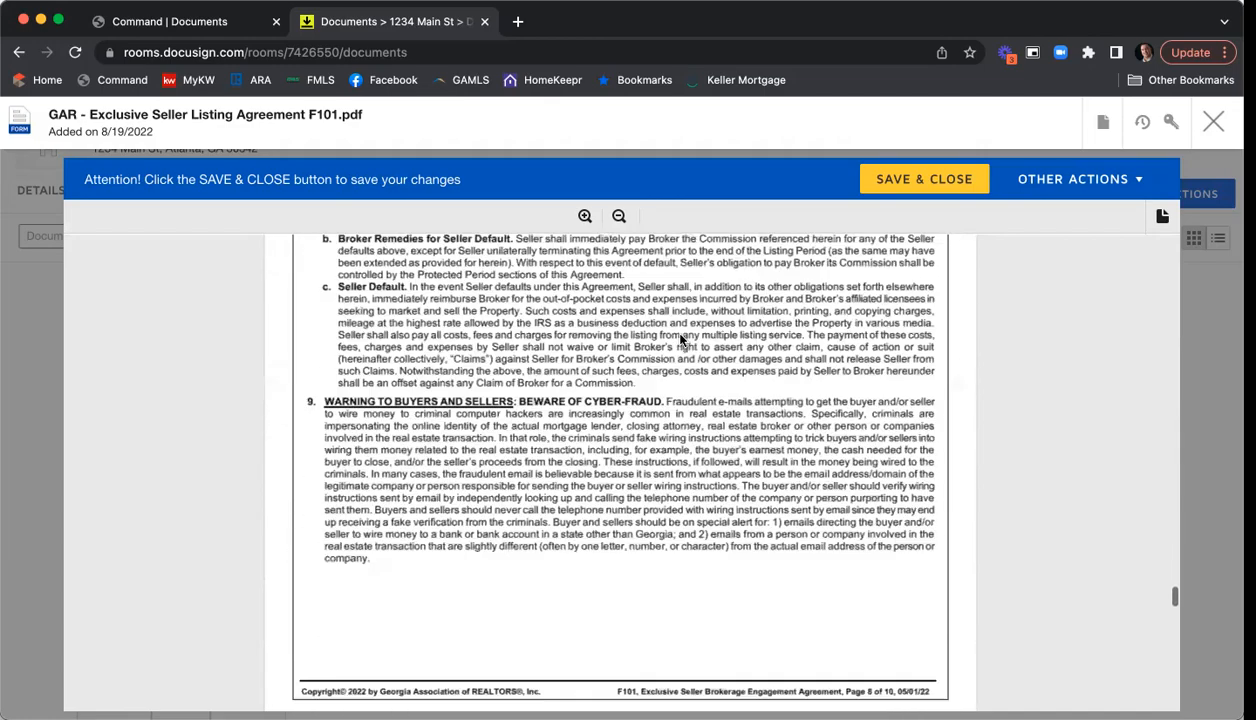
scroll(680, 340, "down", 5)
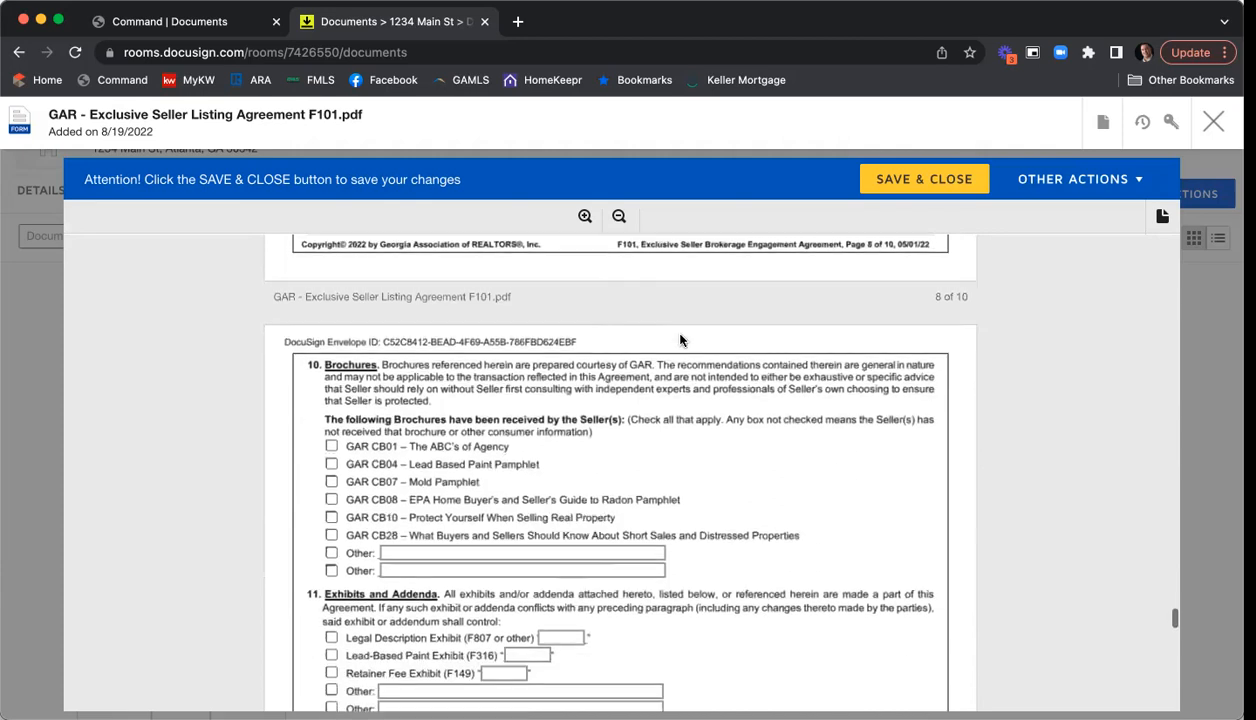
scroll(700, 362, "down", 2)
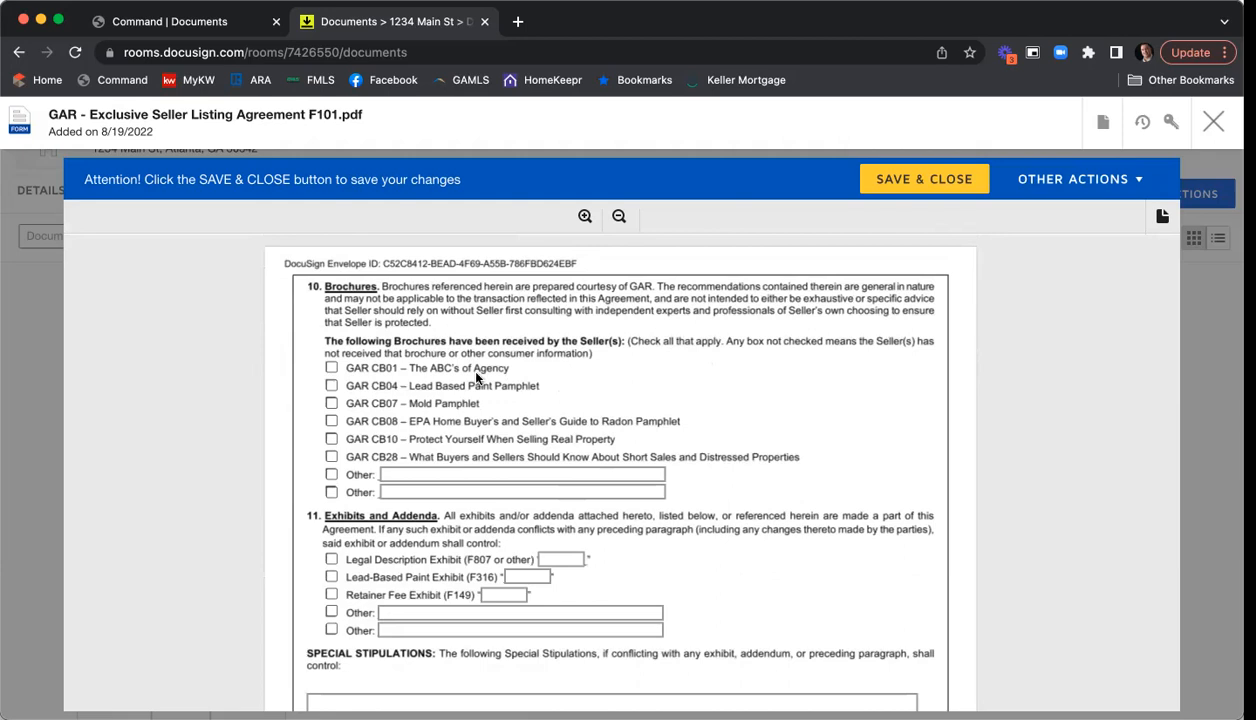
- Mark brochures CB01, CB04 and CB08 as received
left_click(331, 367)
left_click(331, 385)
left_click(331, 421)
- Include the Legal Description Exhibit labelled as exhibit 'A'
scroll(668, 314, "down", 3)
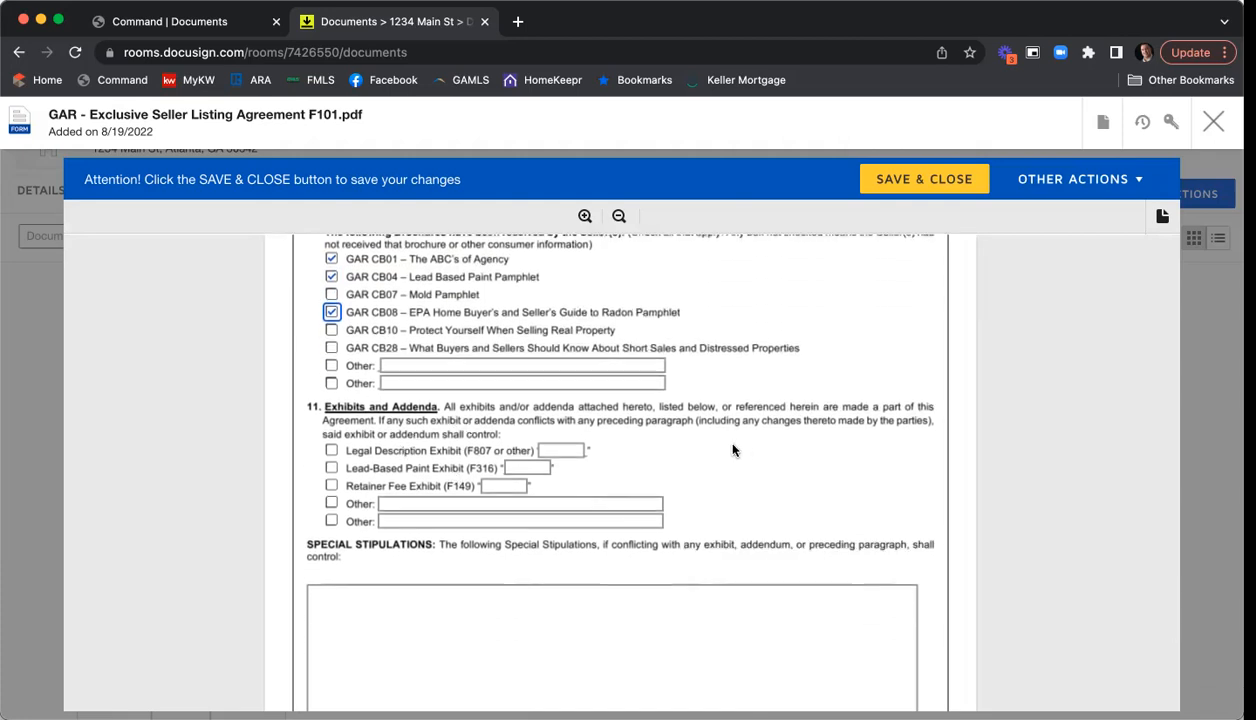
left_click(335, 452)
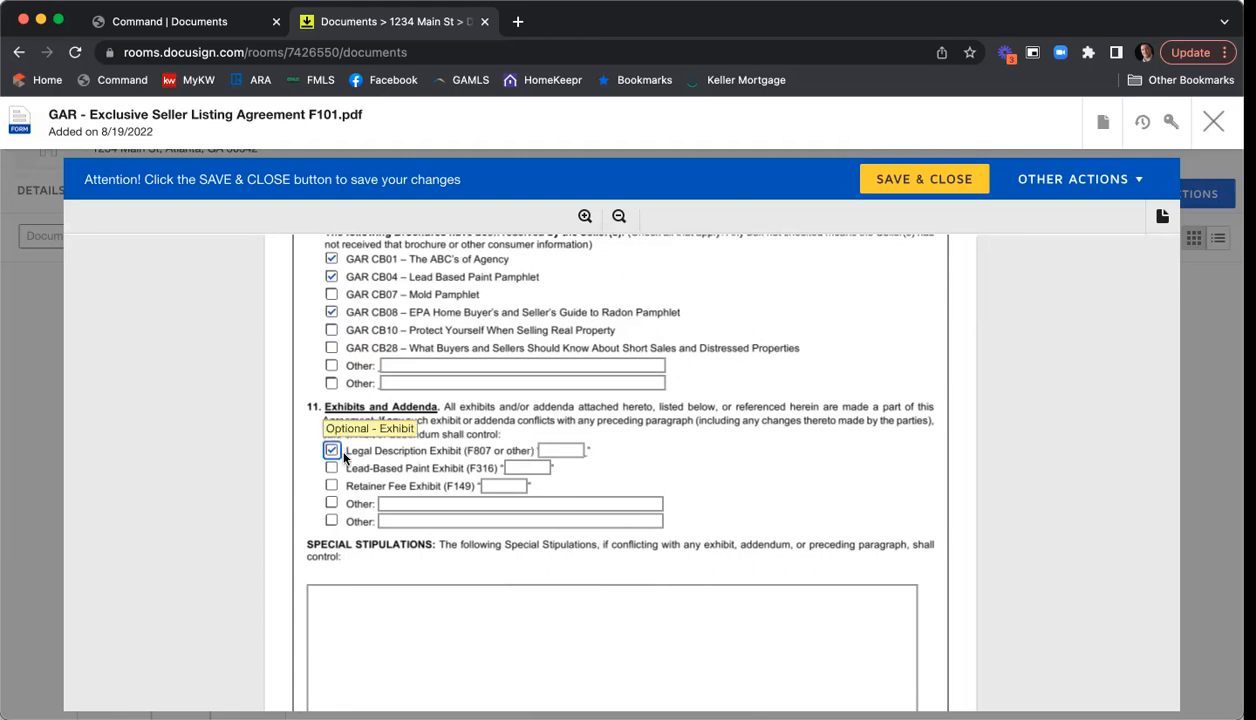
left_click(558, 450)
type("A")
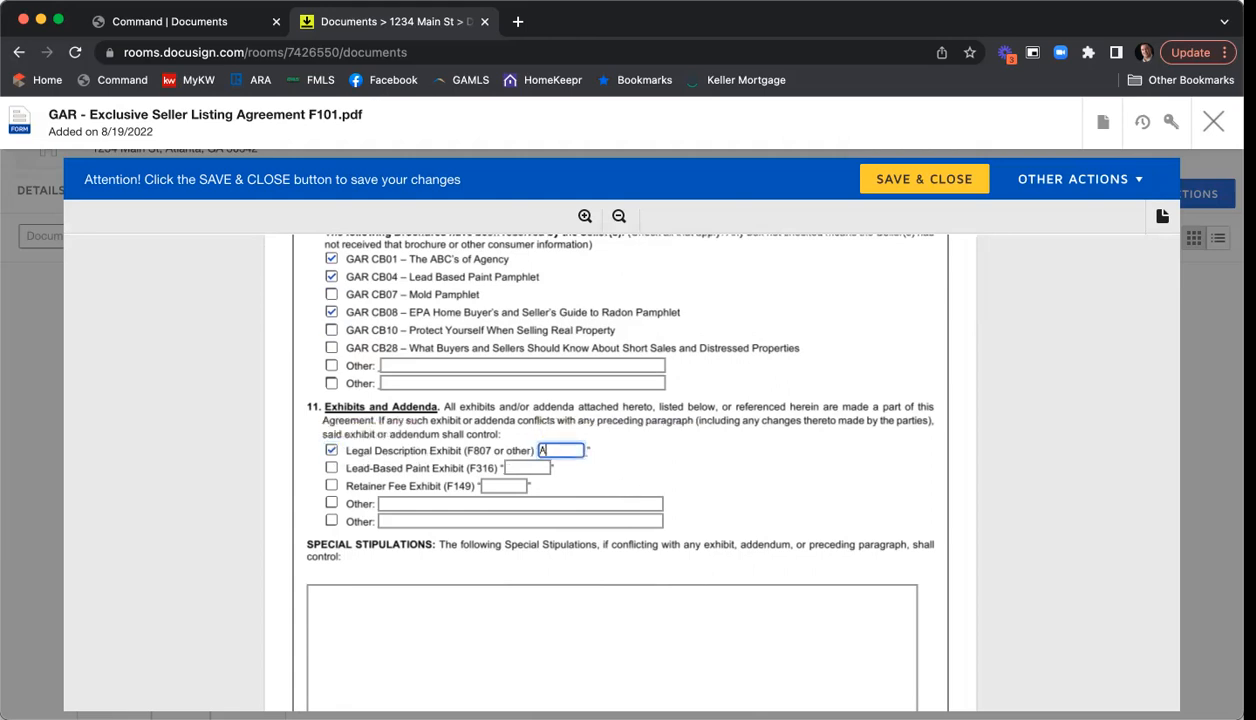
scroll(834, 396, "down", 3)
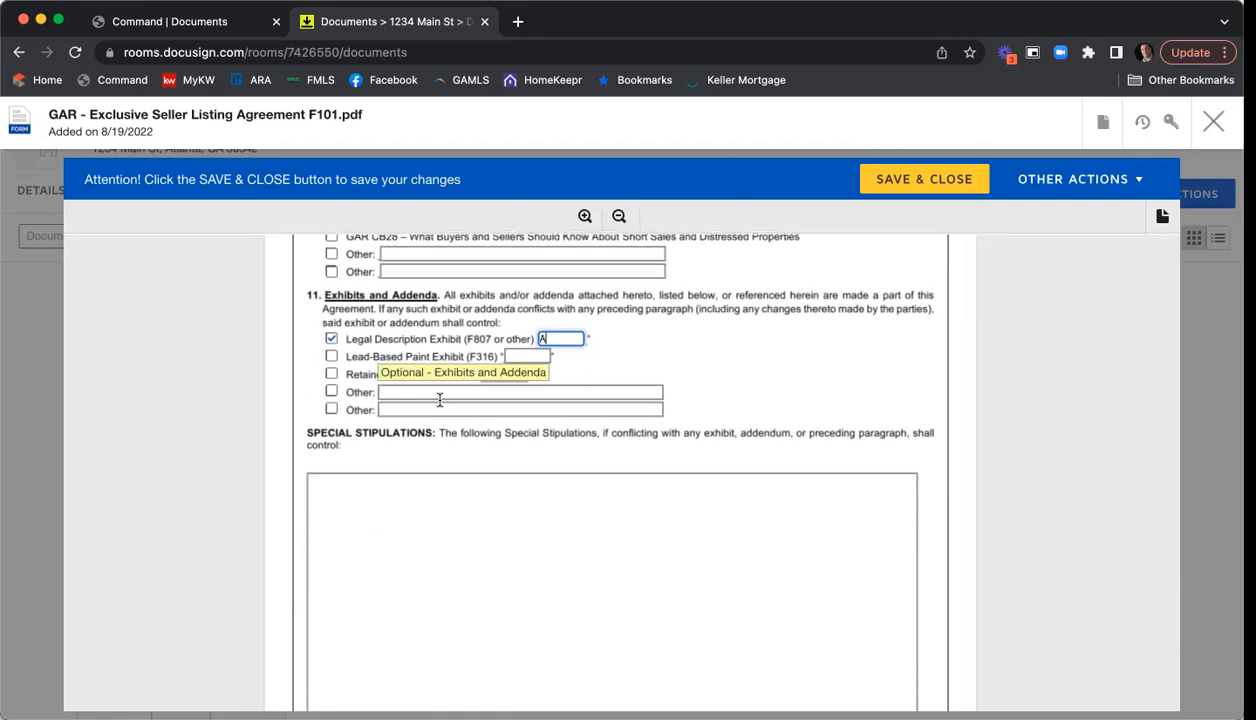
- Write the clause cutting list price $10,000 if no offers by day 14, then every 7 days
left_click(399, 520)
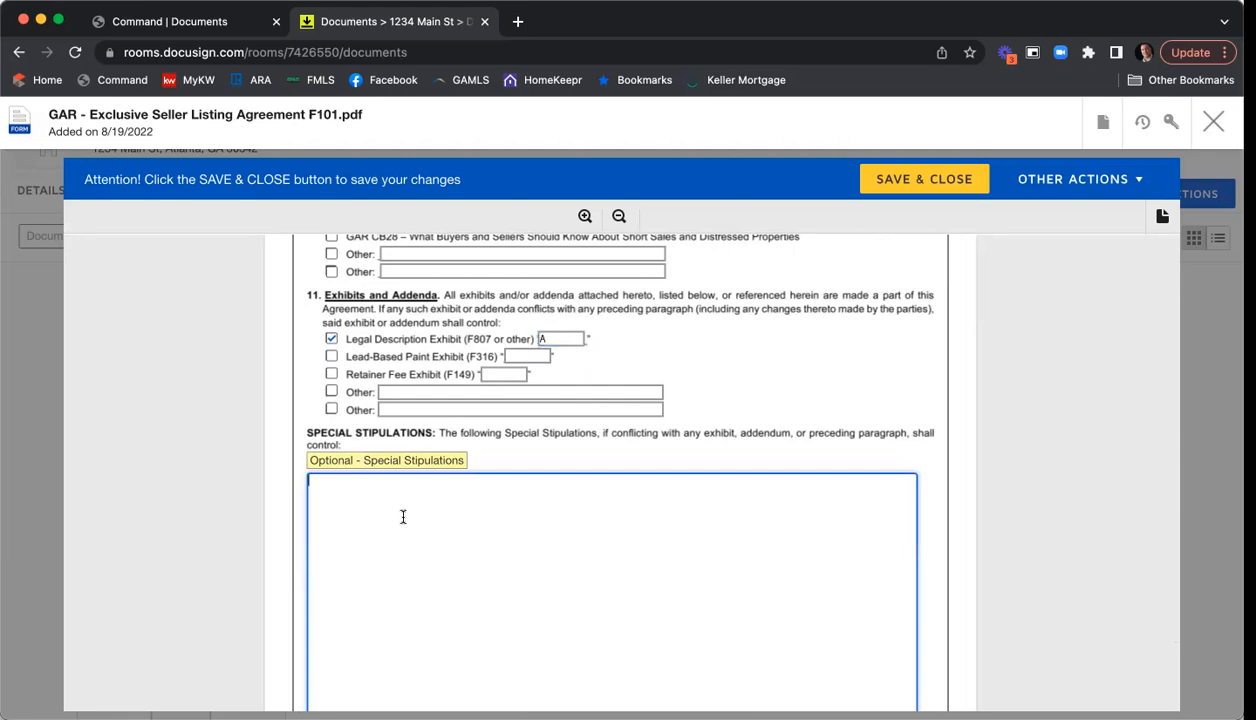
scroll(401, 515, "down", 3)
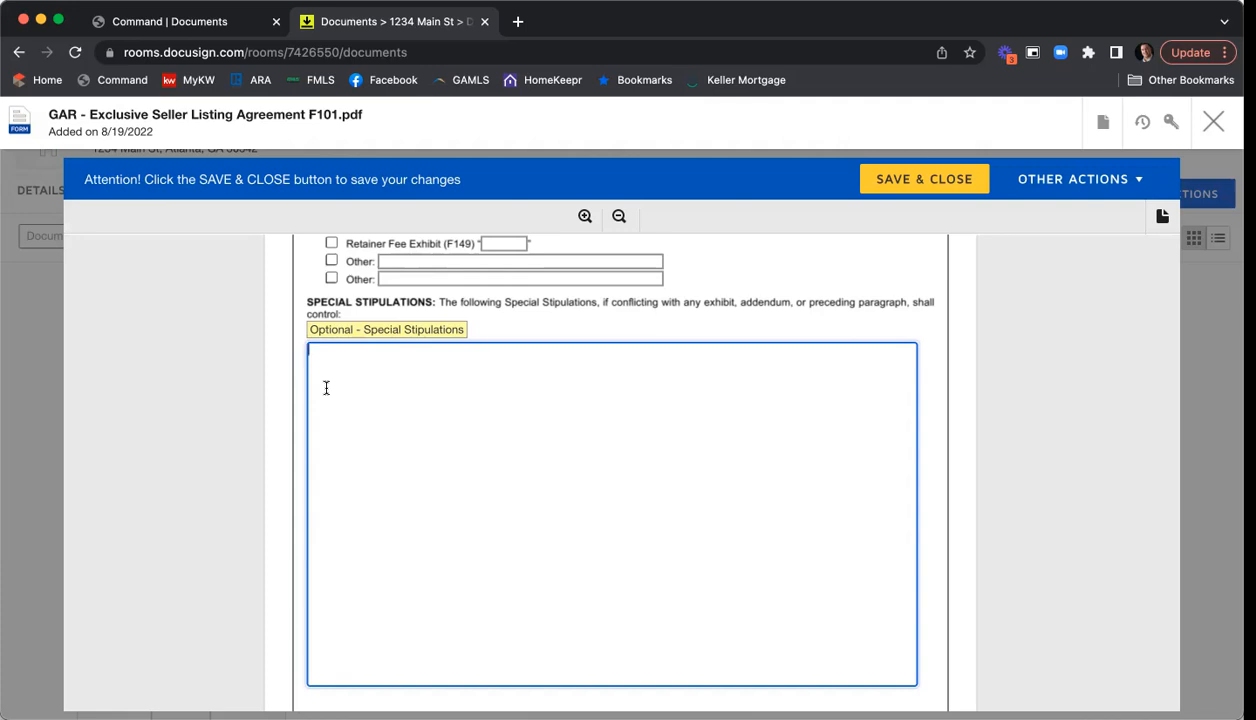
type("All parties acknowledge and agree")
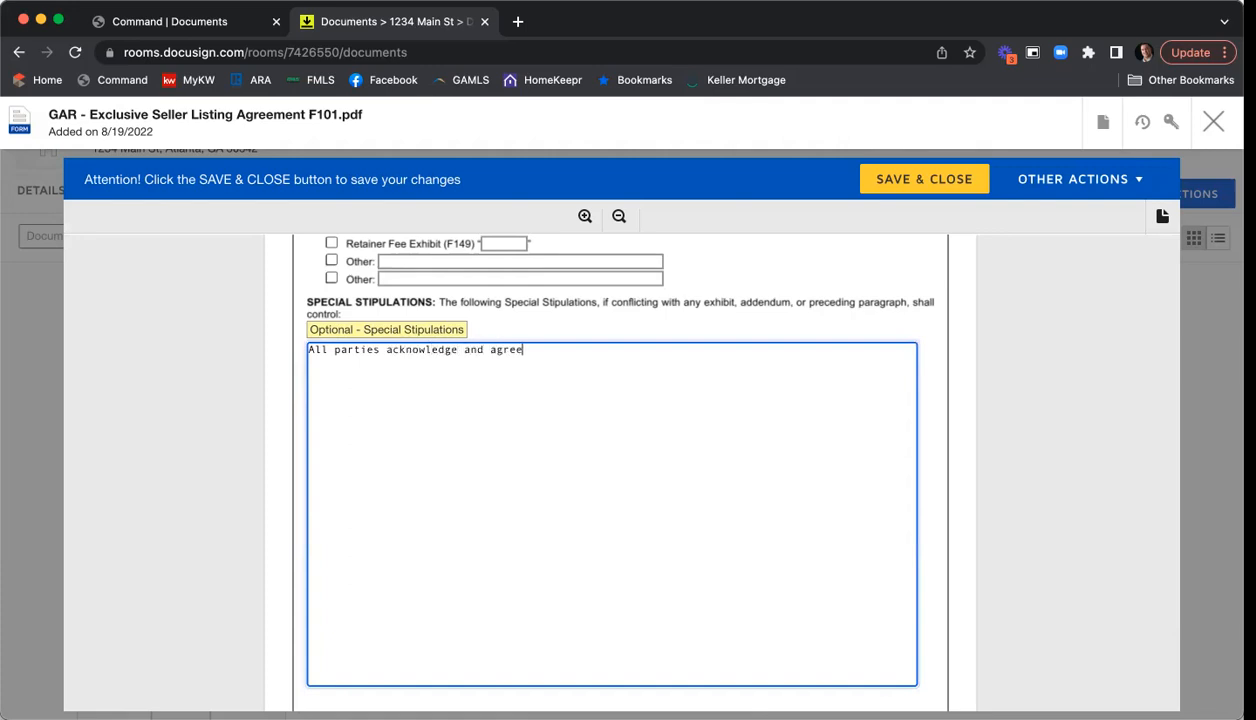
type(" to reduce the list price of the ")
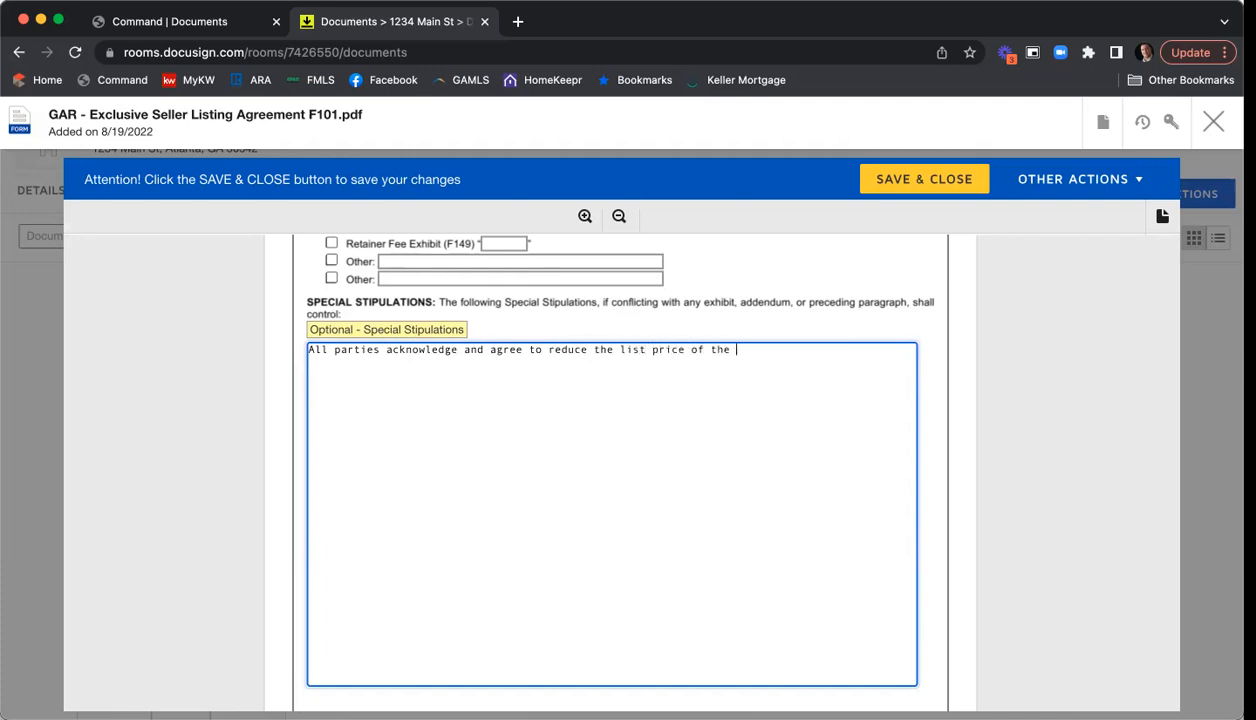
type("home by $10,000 if not")
key("BackSpace")
type("offers are ")
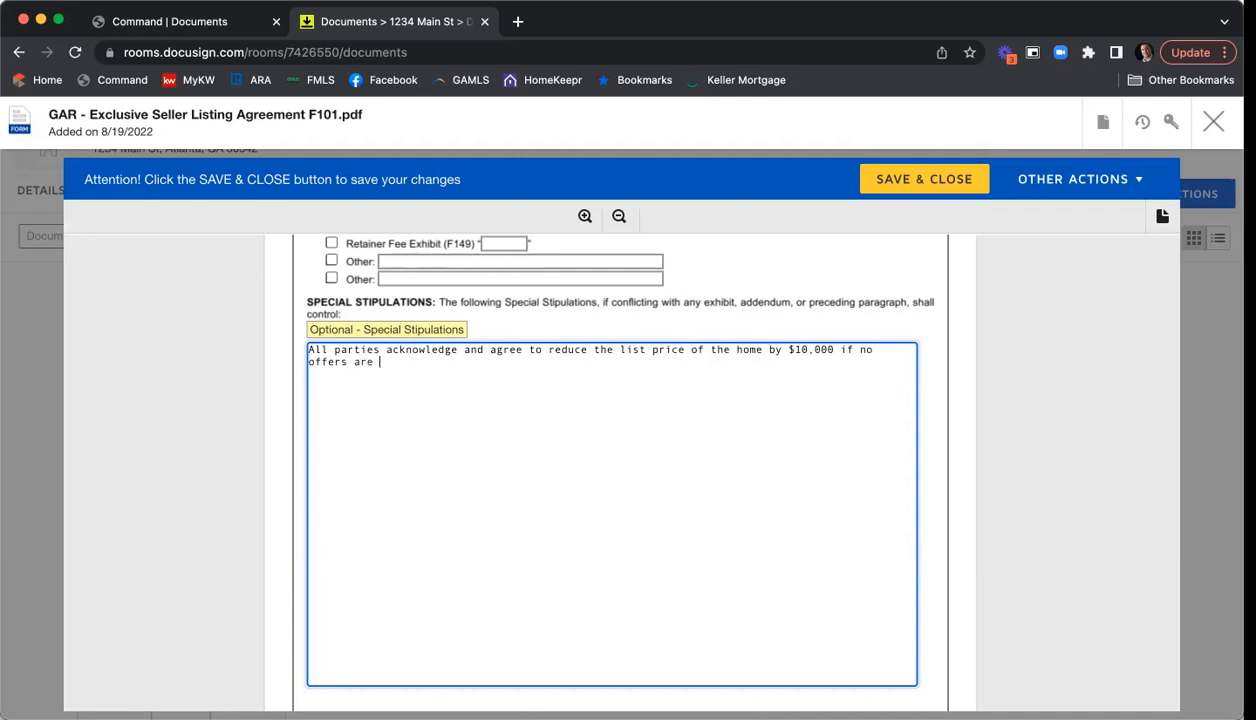
type("received and /or not neg")
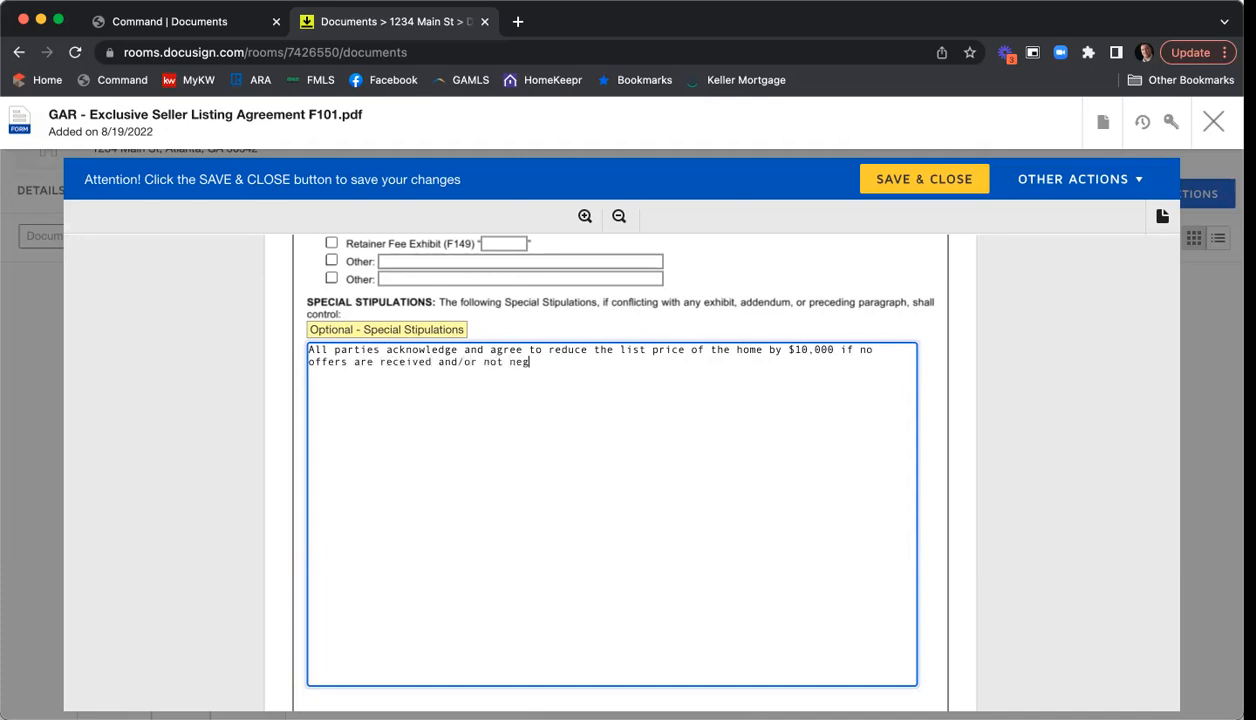
type("otiating an offer by the 14th day")
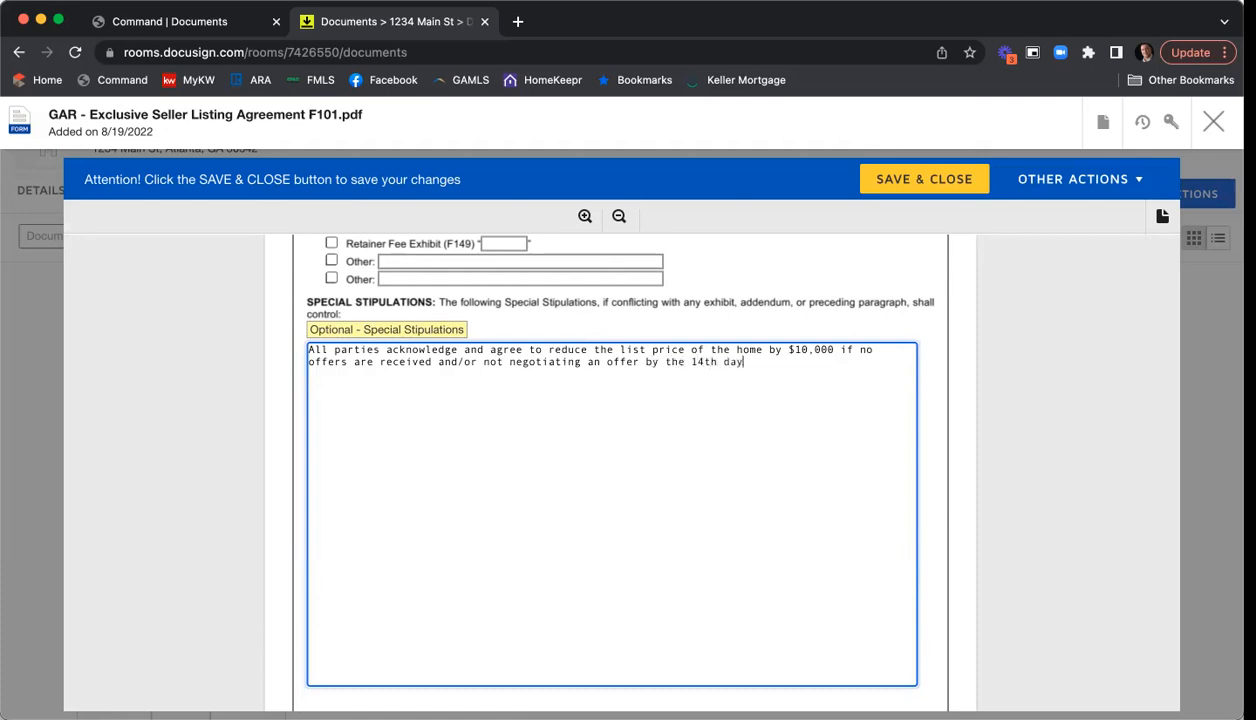
type(" the home is listed for sale.  Ever")
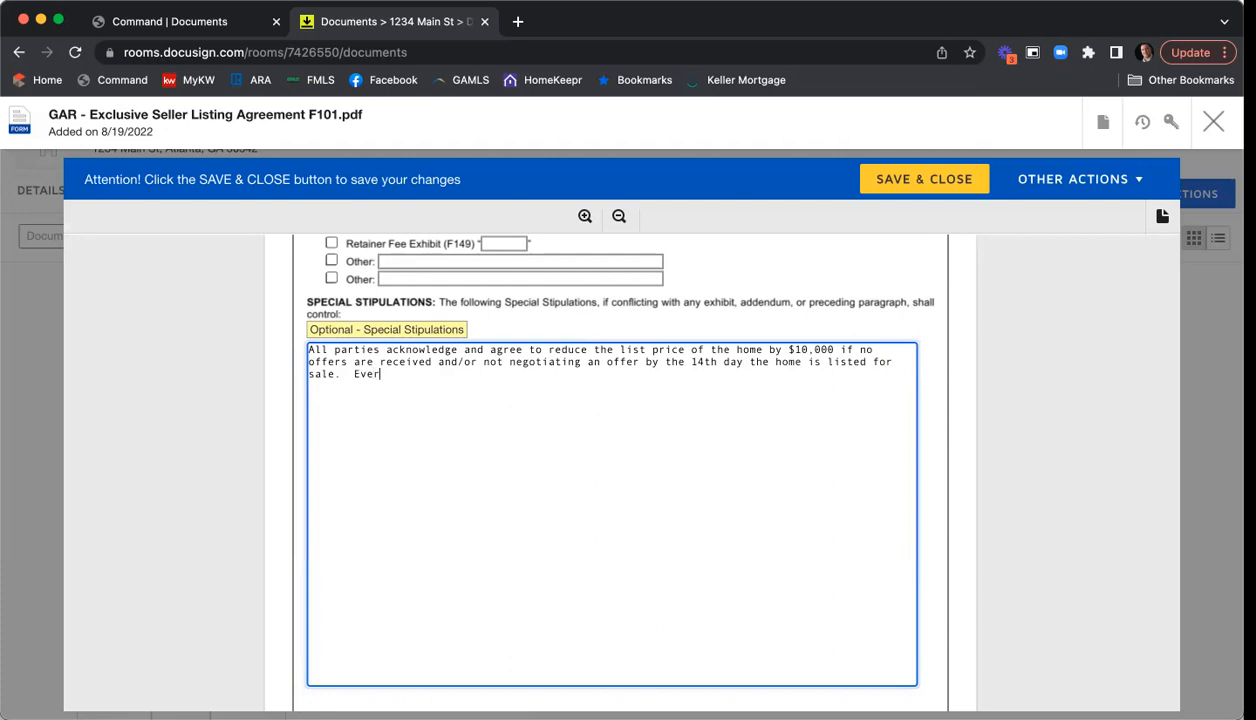
type("y following 7 days, seller agree")
key("BackSpace")
type("s to a $10,000 p")
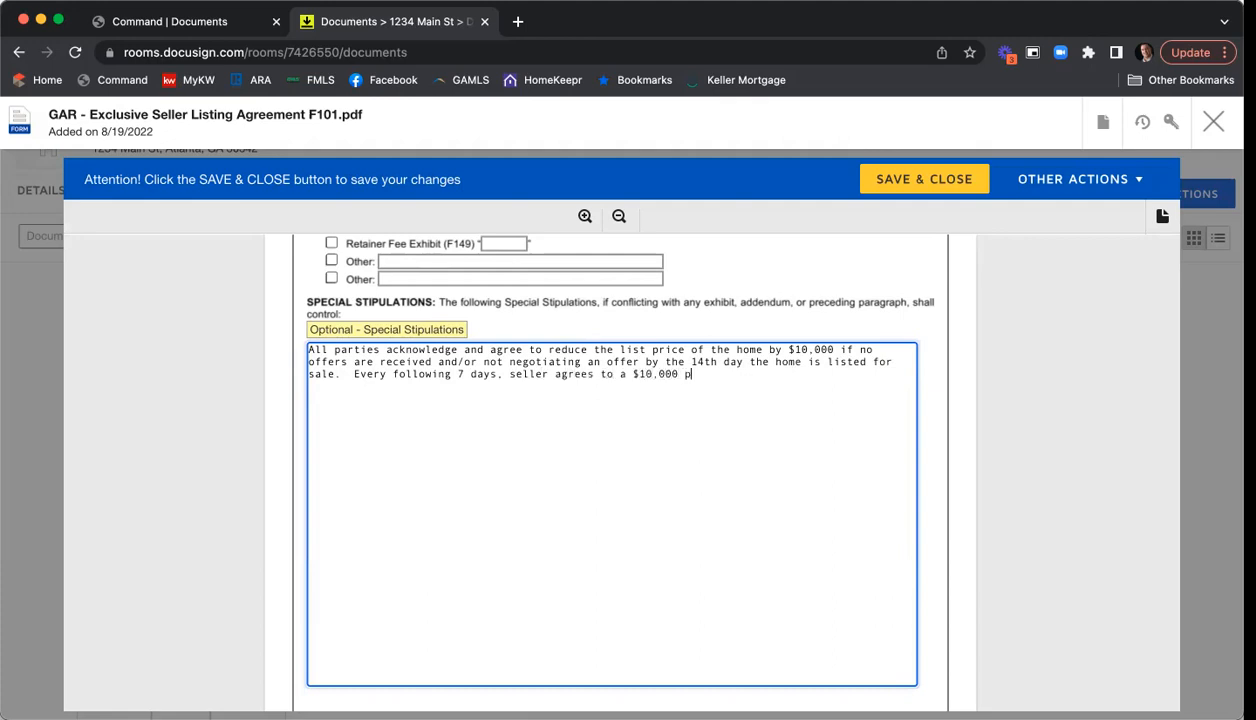
key("BackSpace")
type("list price reduction until the ")
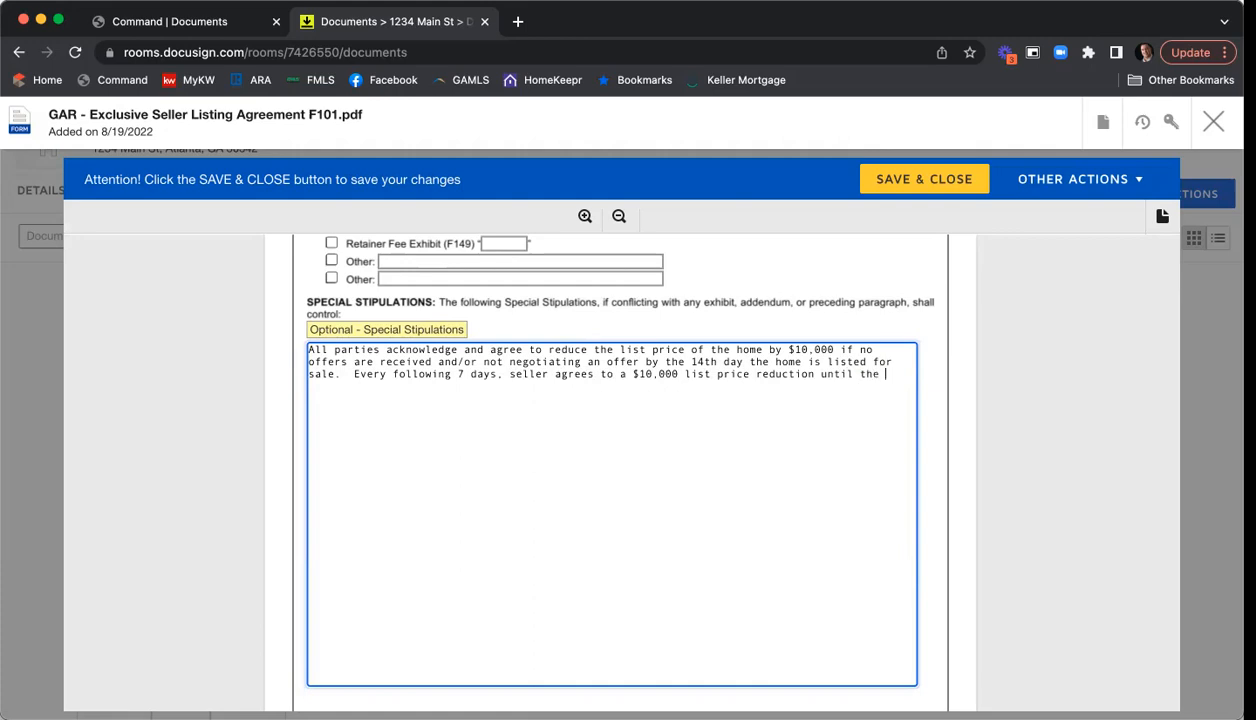
type("holme is under contract.")
- Add stipulation lines 'You can type in how many stips.', 'More stips.', 'Lots of stips.'
key("Return")
key("Return")
type("You")
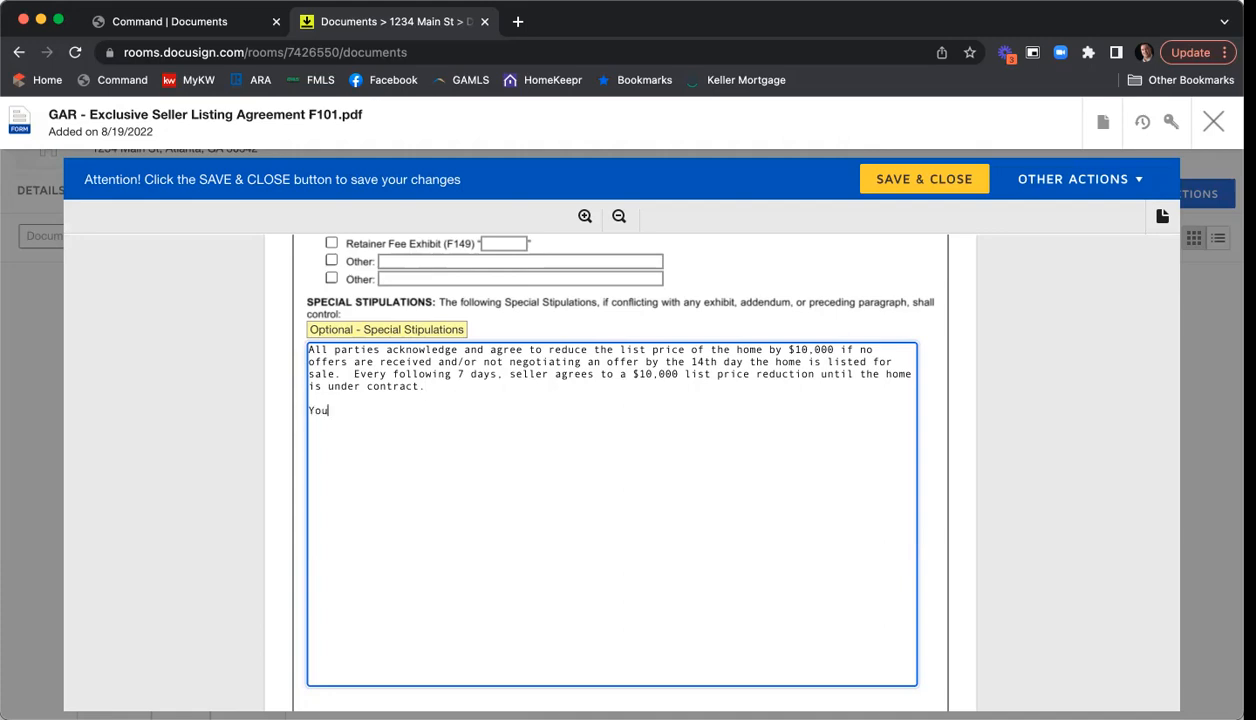
type(" can type in how ")
type("am")
key("BackSpace")
key("BackSpace")
type("many stips.")
key("Return")
key("Return")
type("More stips.")
key("Return")
key("Return")
type("Lots of stips.")
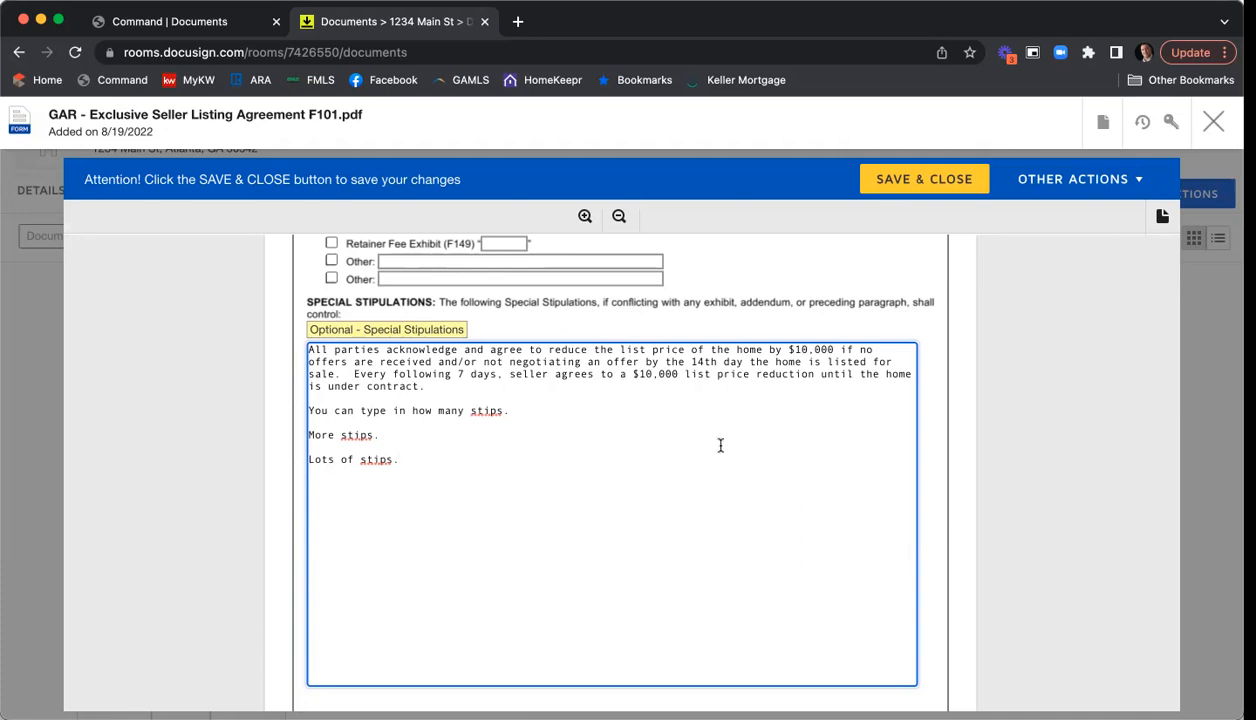
- Leave the Additional Special Stipulations (F246) attachment box unticked
scroll(577, 397, "down", 1)
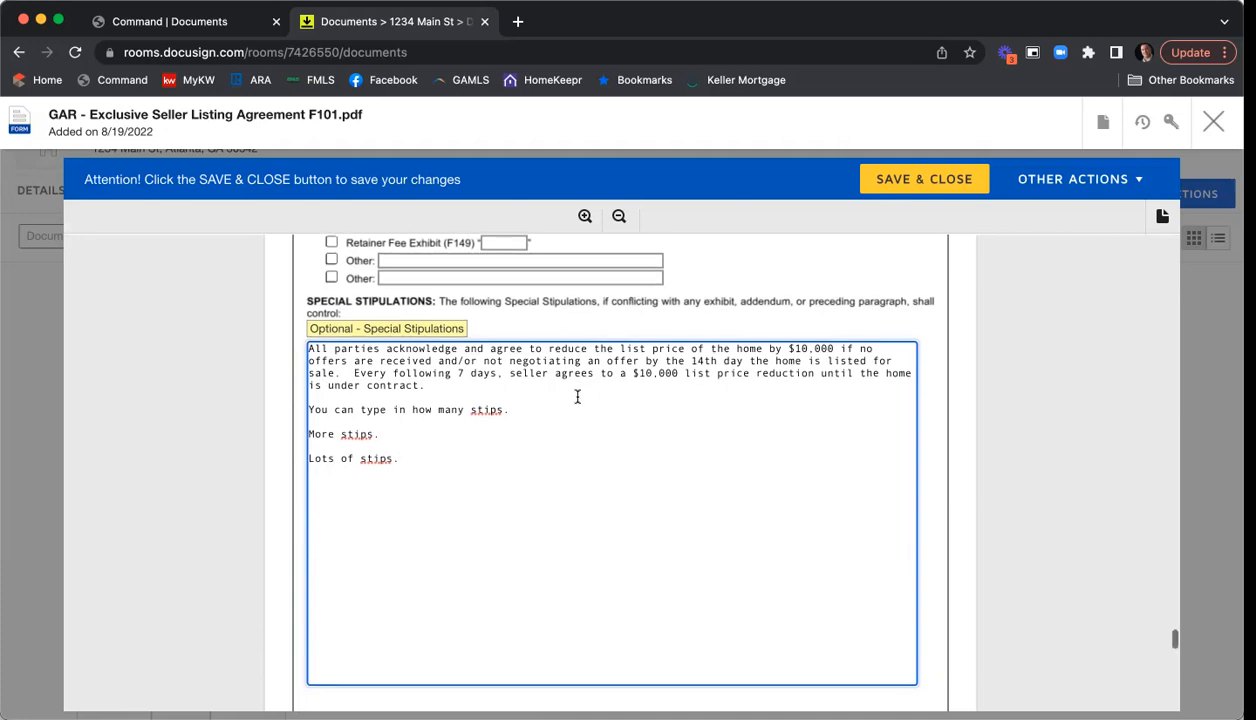
scroll(577, 397, "down", 2)
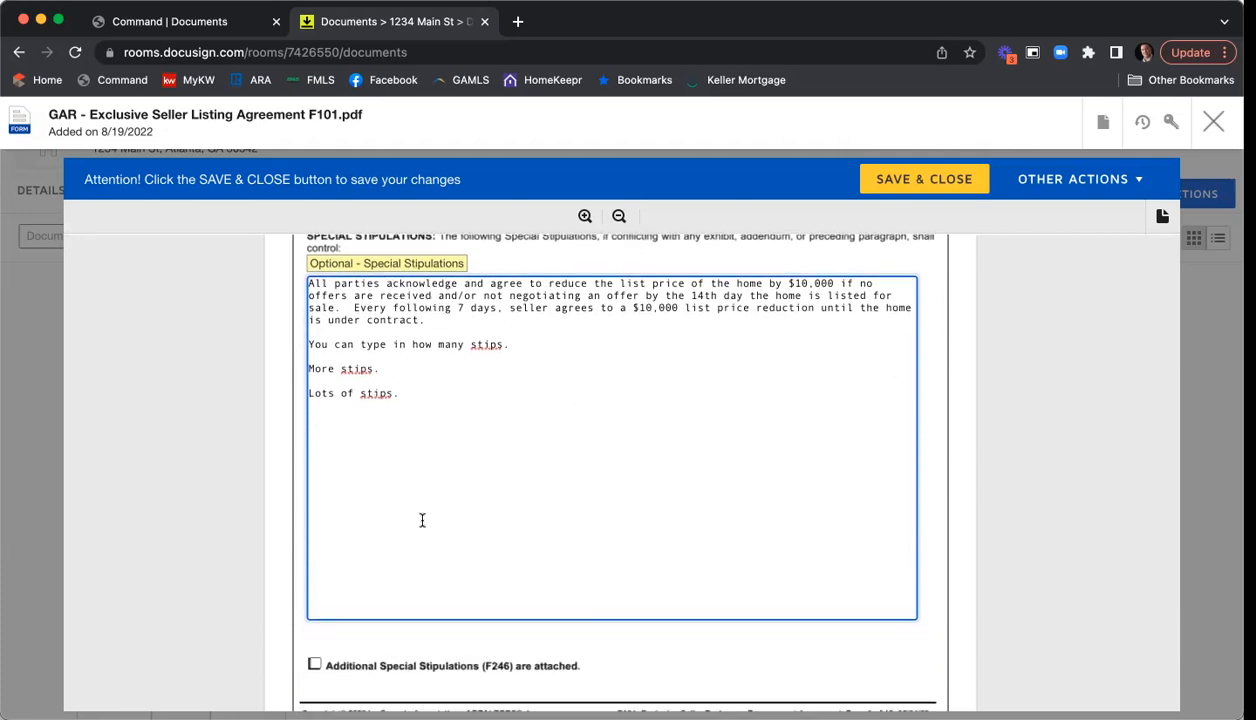
scroll(422, 520, "down", 1)
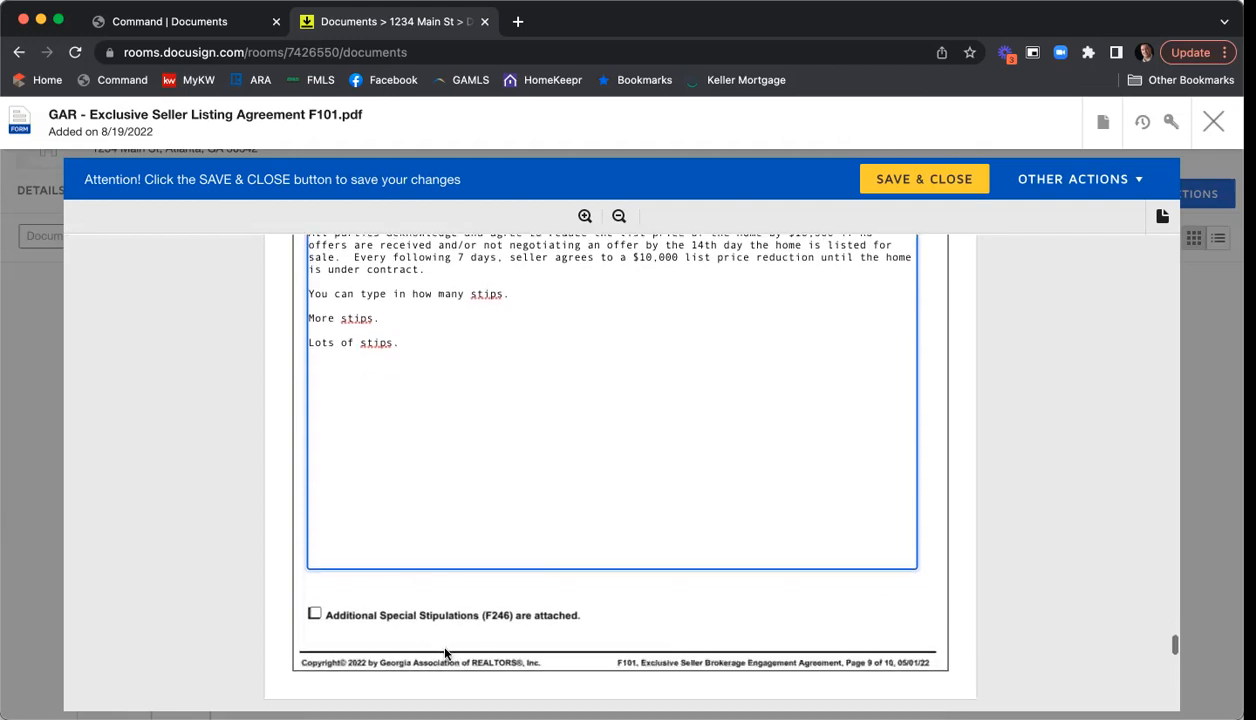
left_click(314, 616)
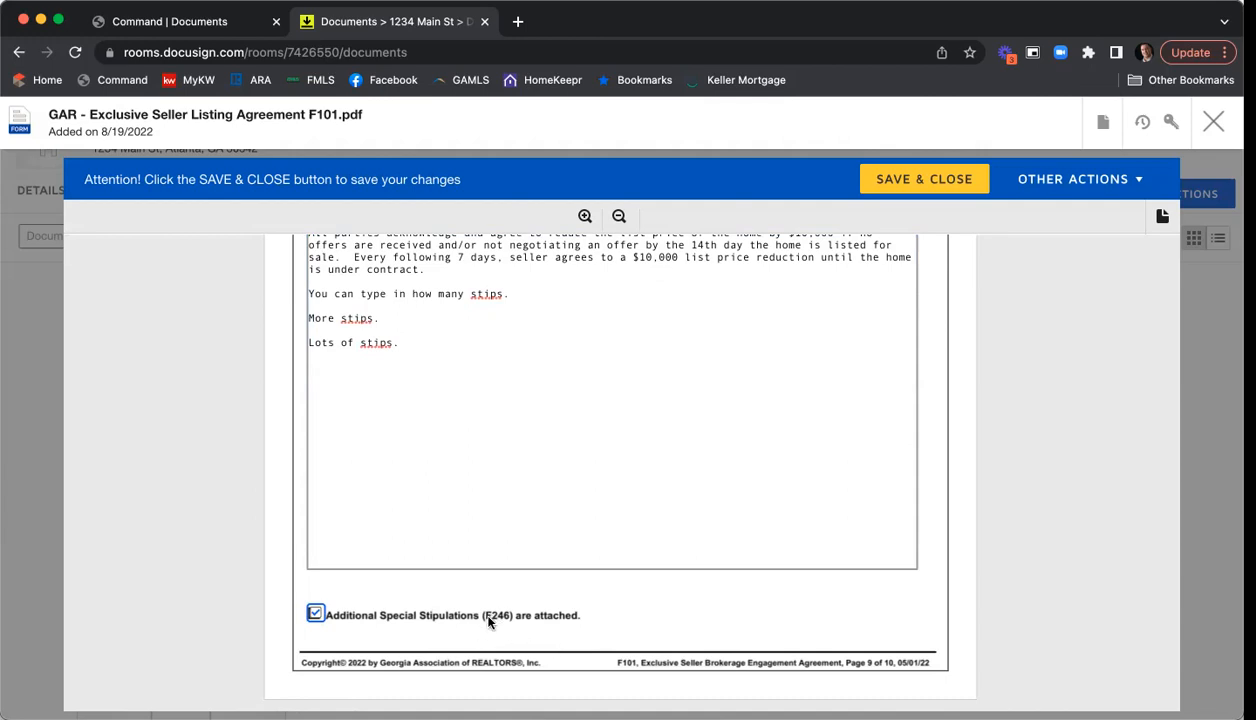
left_click(314, 614)
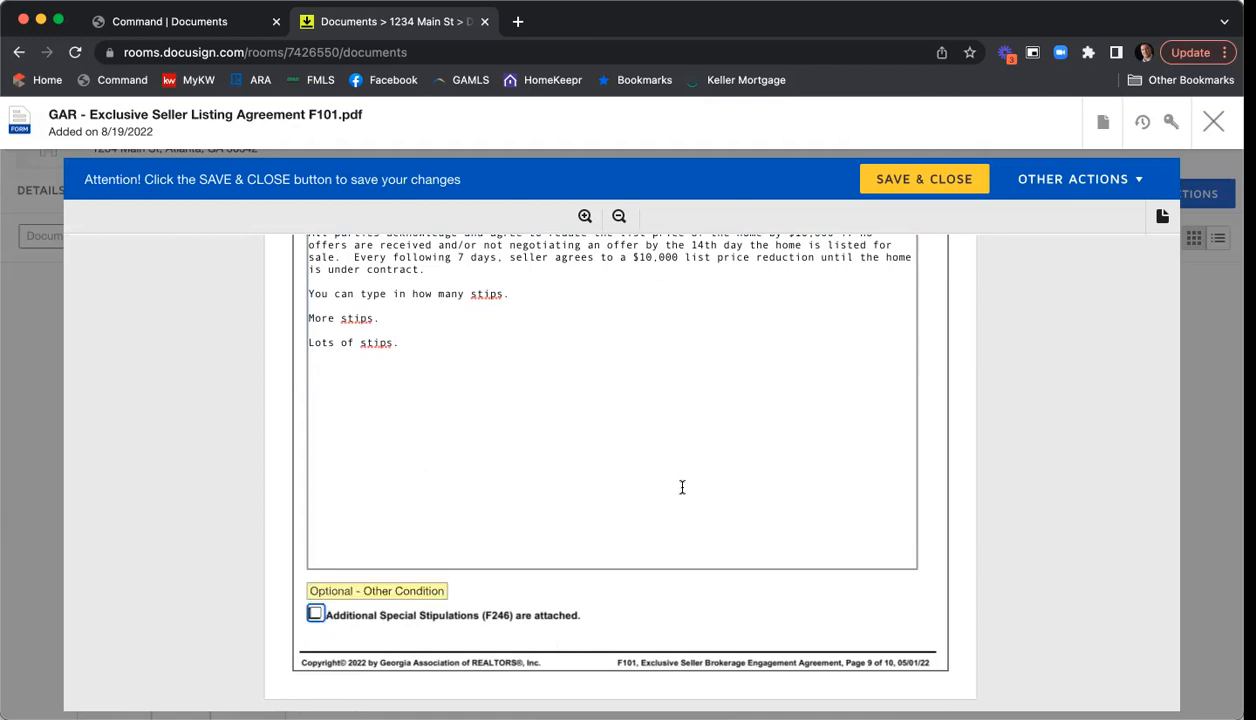
- Enter MLS office code KWFA01 and the brokerage firm's license number
scroll(1000, 377, "down", 5)
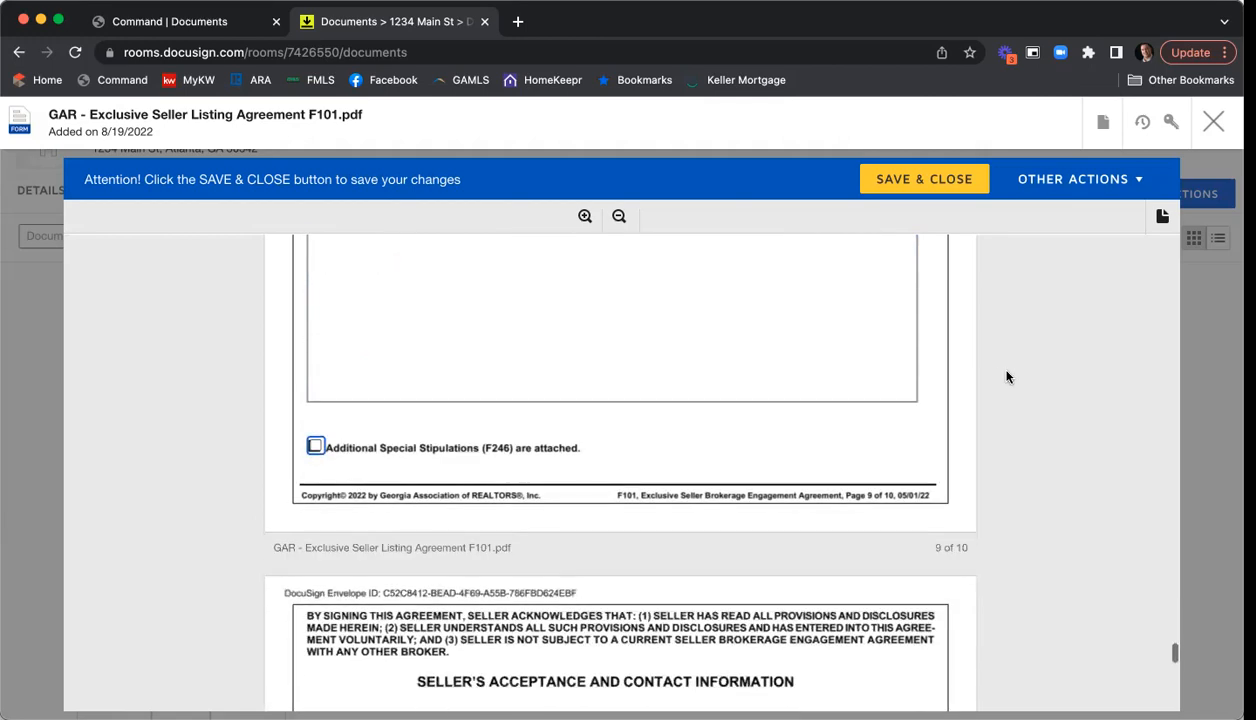
scroll(996, 387, "down", 4)
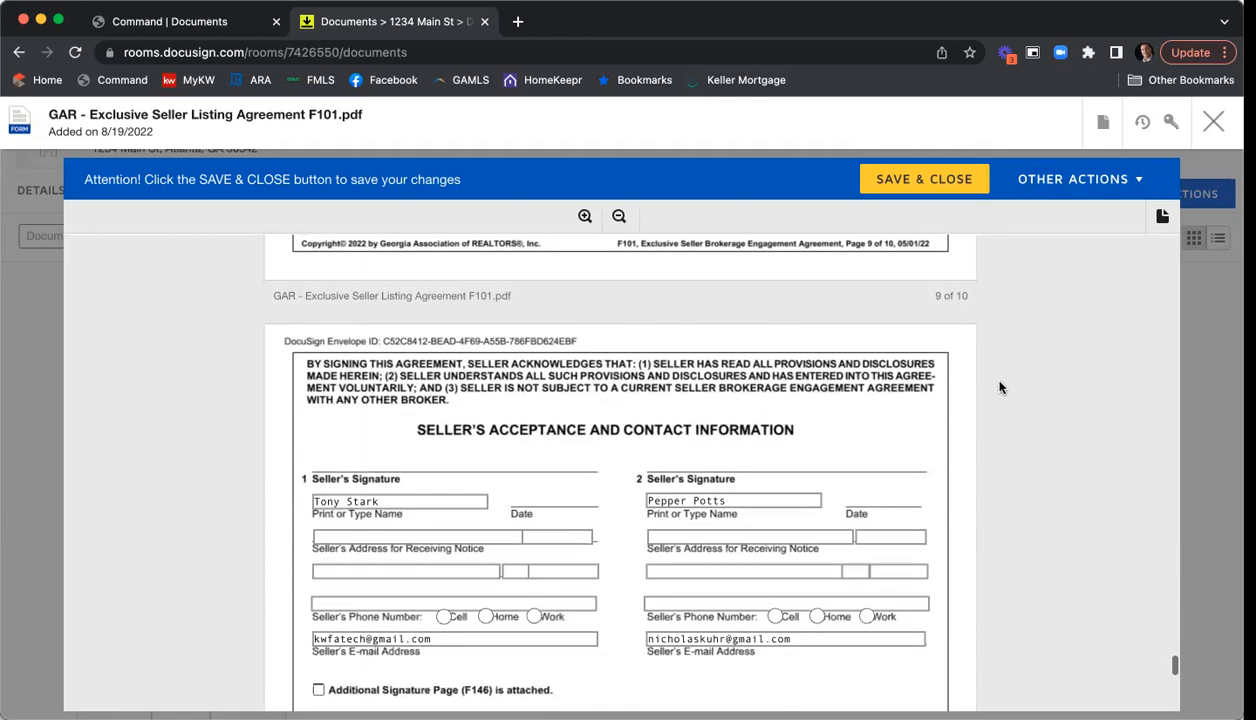
scroll(1000, 387, "down", 2)
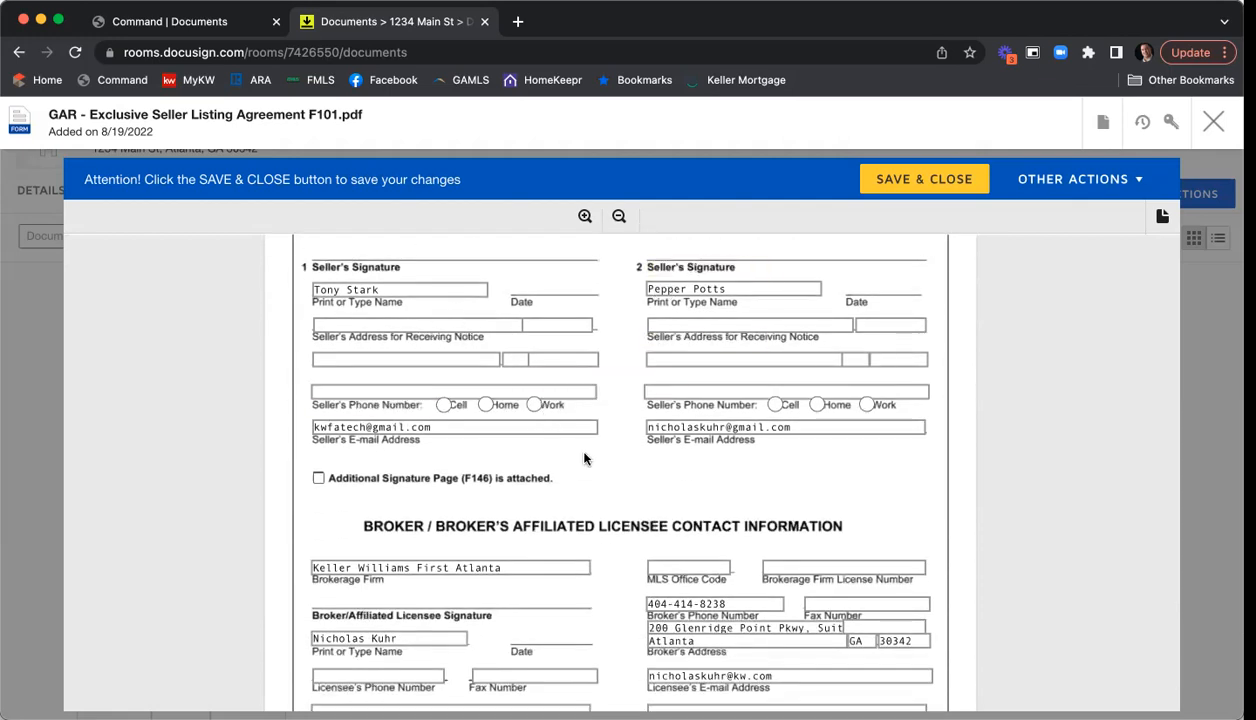
scroll(585, 458, "down", 2)
scroll(585, 404, "down", 2)
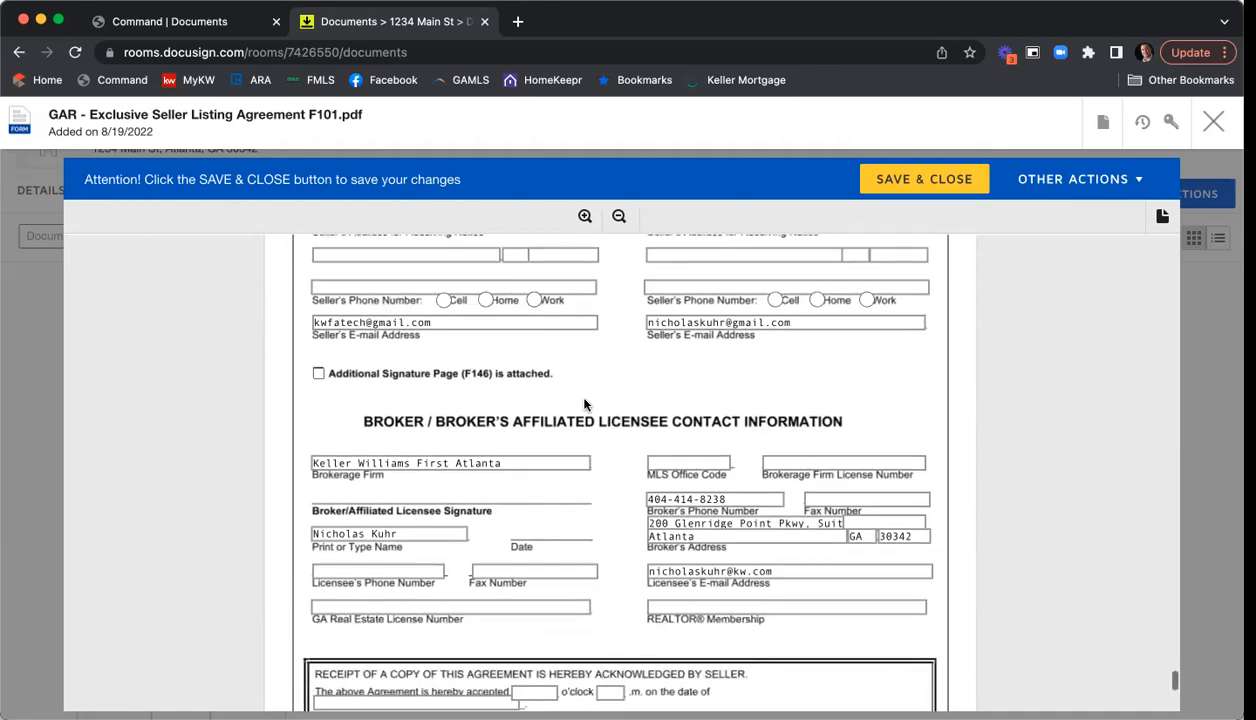
scroll(585, 404, "down", 2)
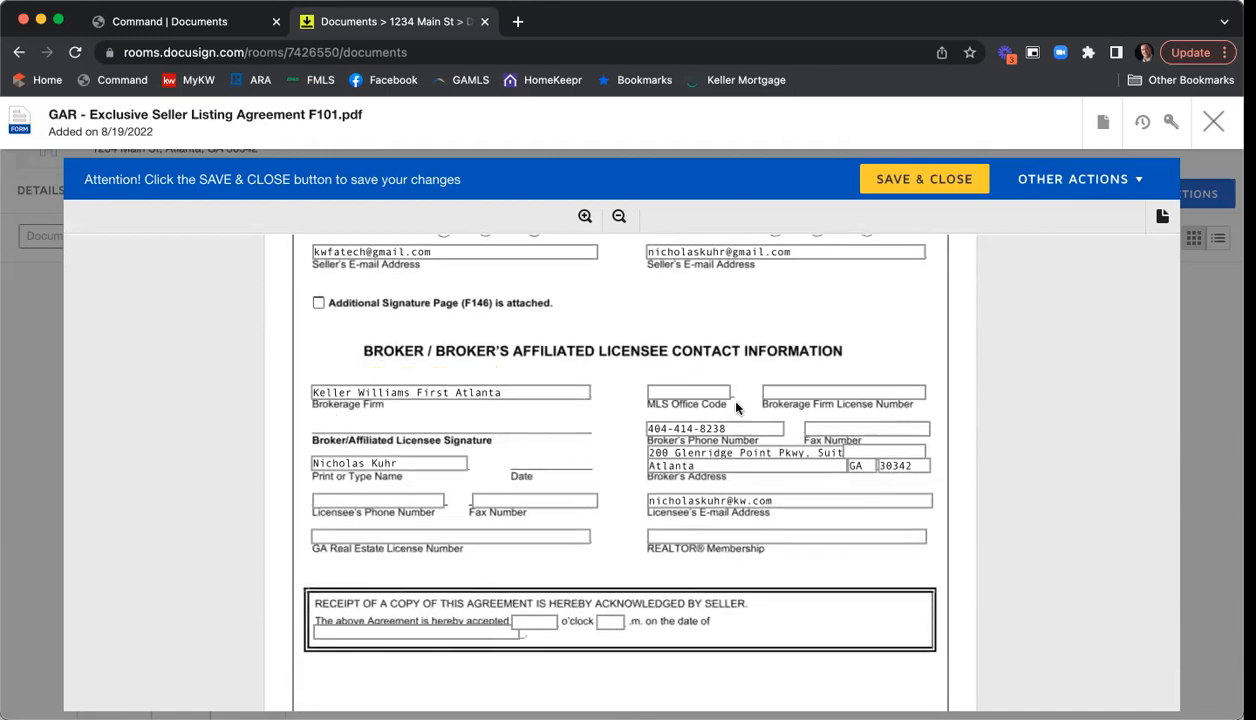
left_click(686, 390)
type("KWFA01")
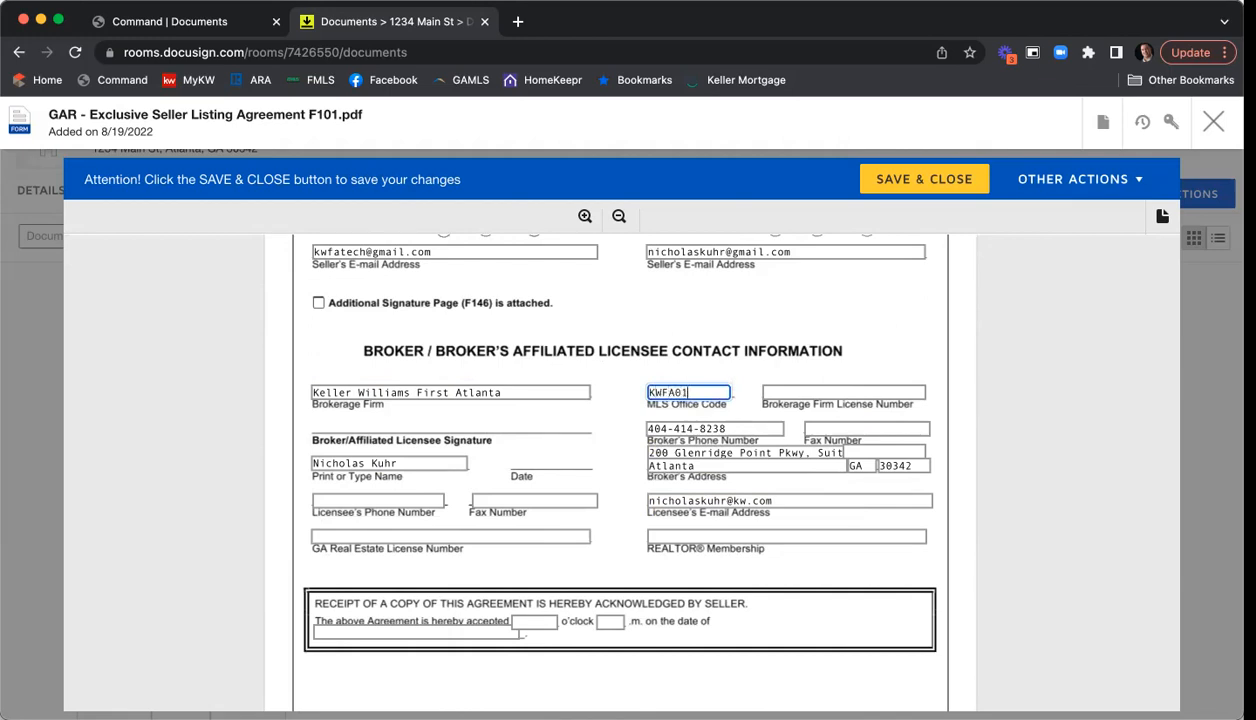
key("Tab")
type("H-333")
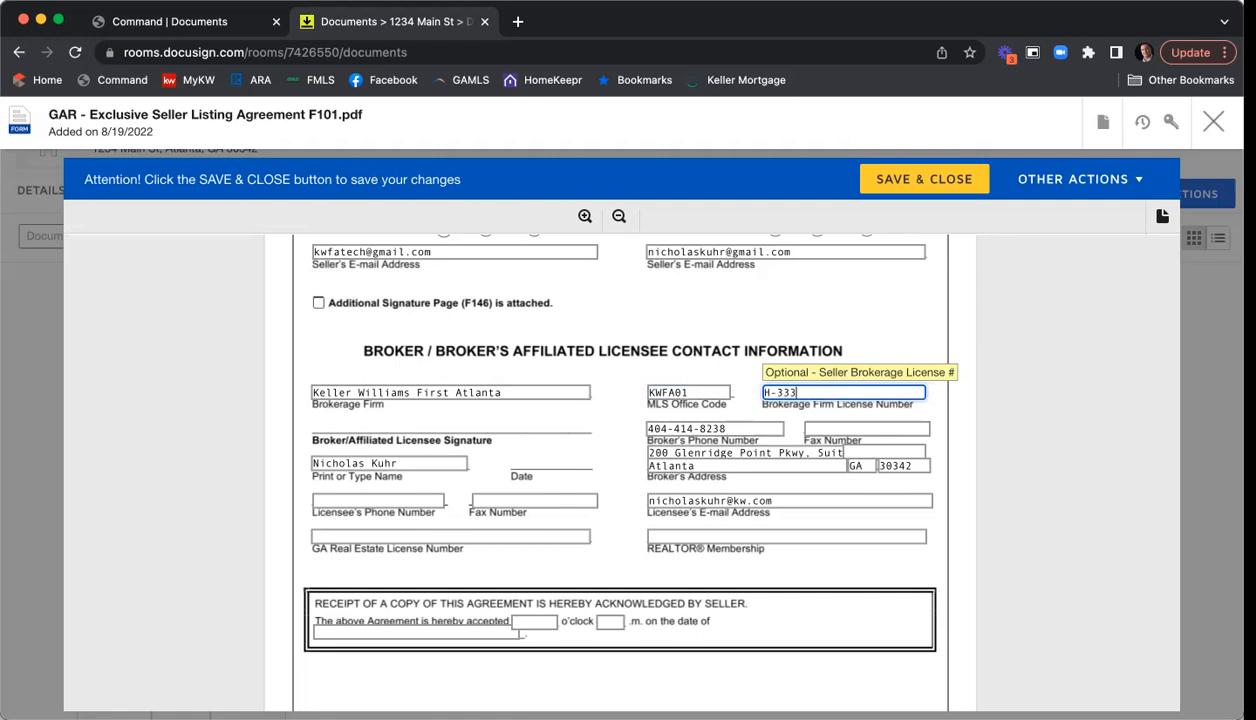
type("13")
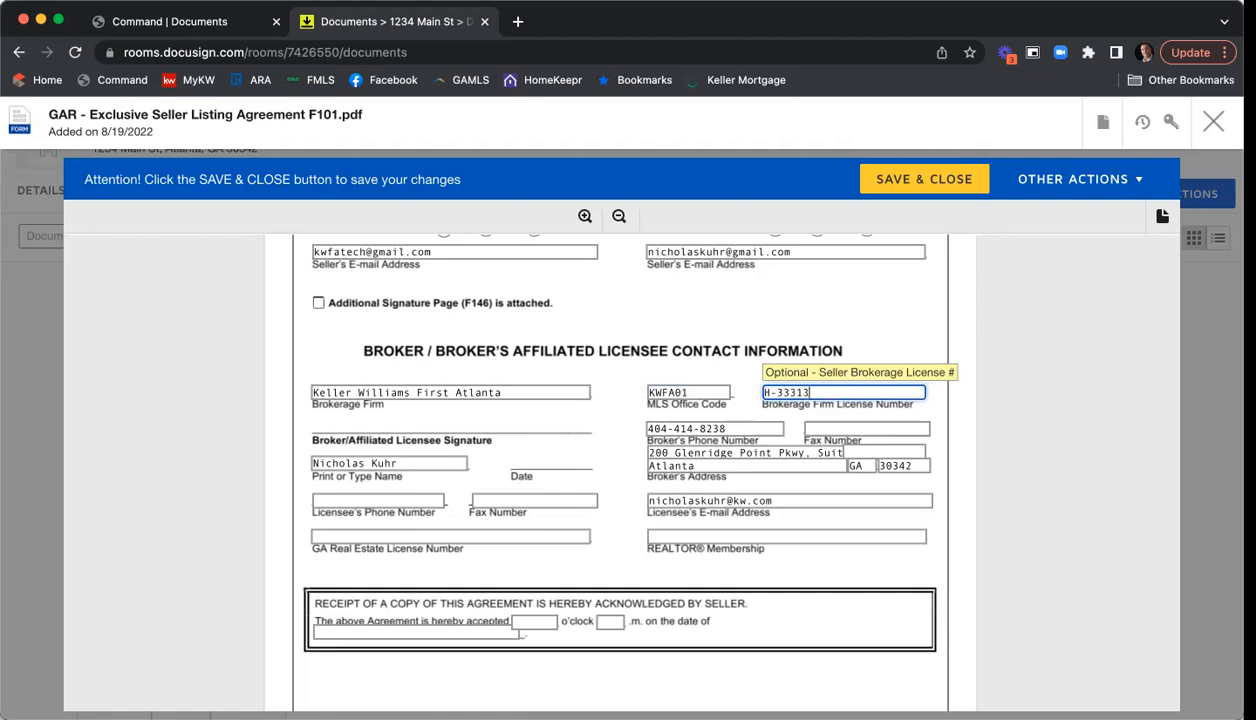
- Fill in the licensee's phone, fax and GA license number, plus Atlanta REALTOR membership
left_click(379, 500)
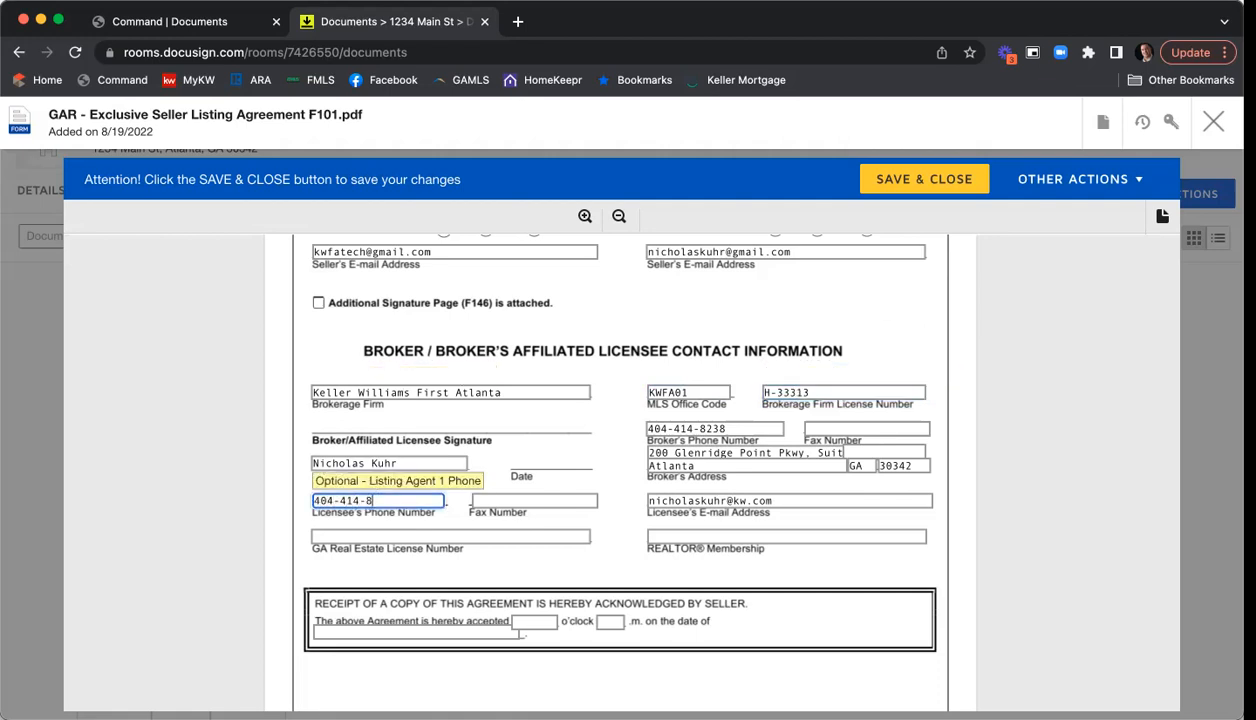
key("Tab")
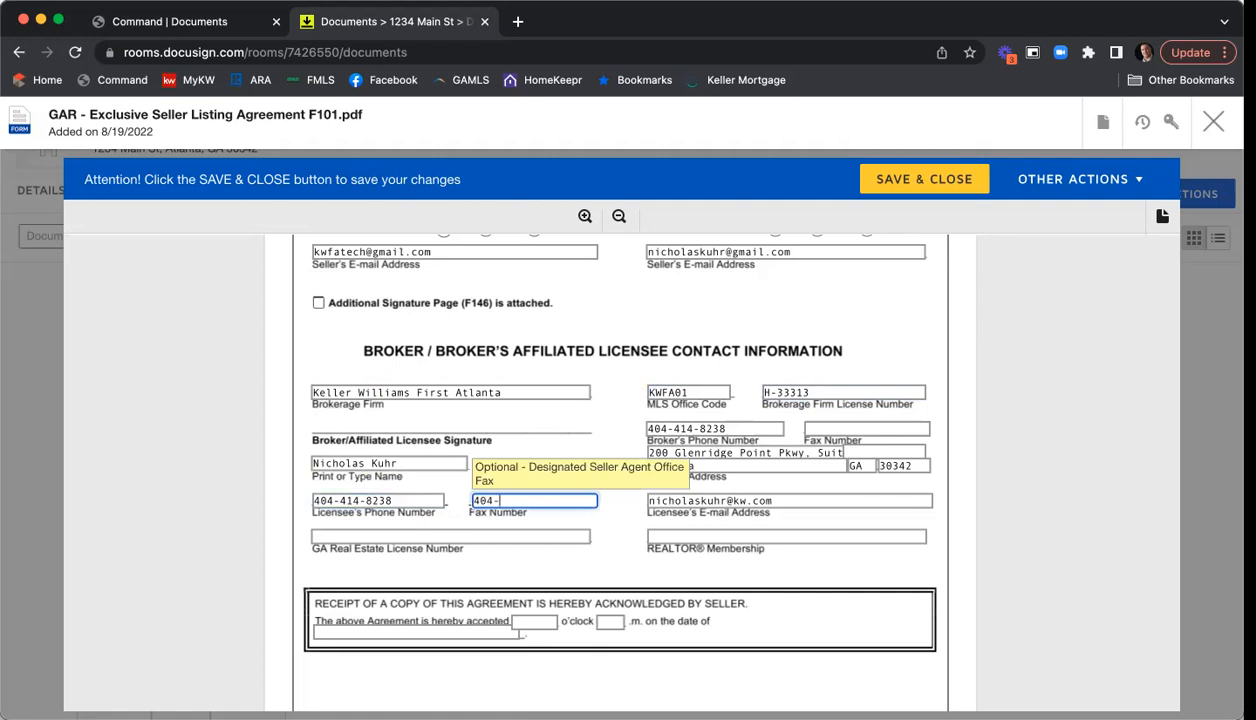
key("Tab")
type("379444")
key("BackSpace")
type("844")
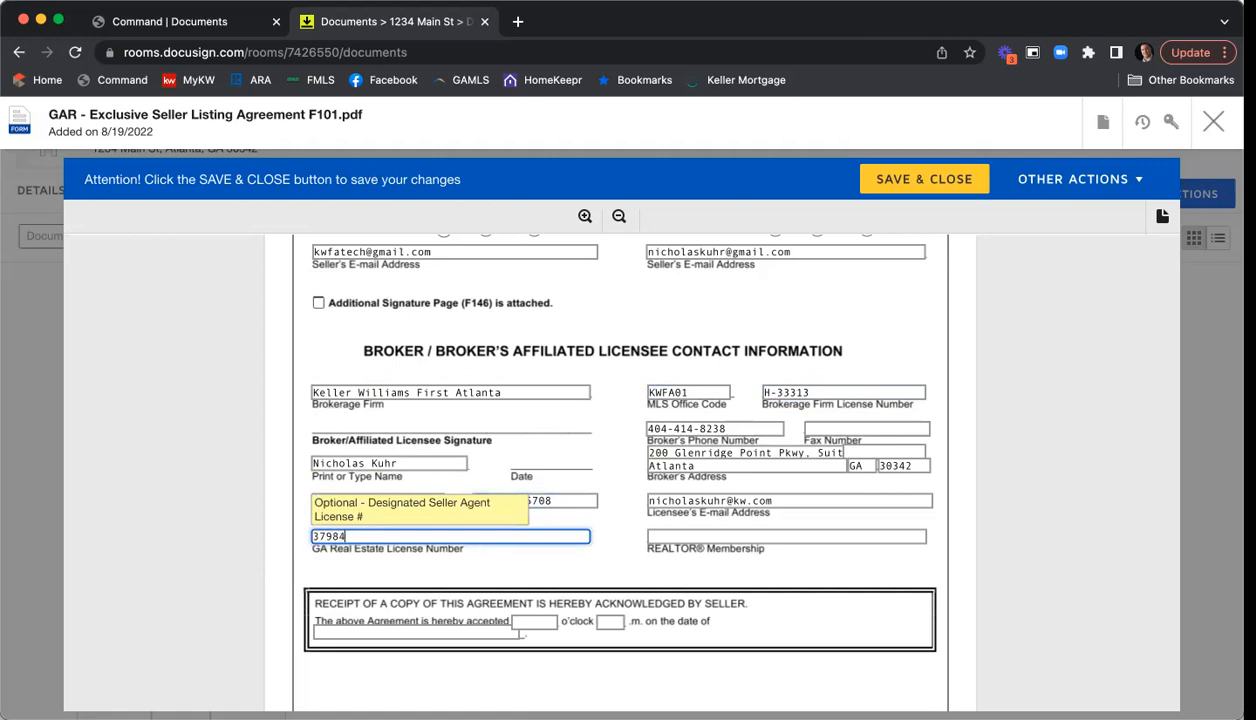
left_click(660, 529)
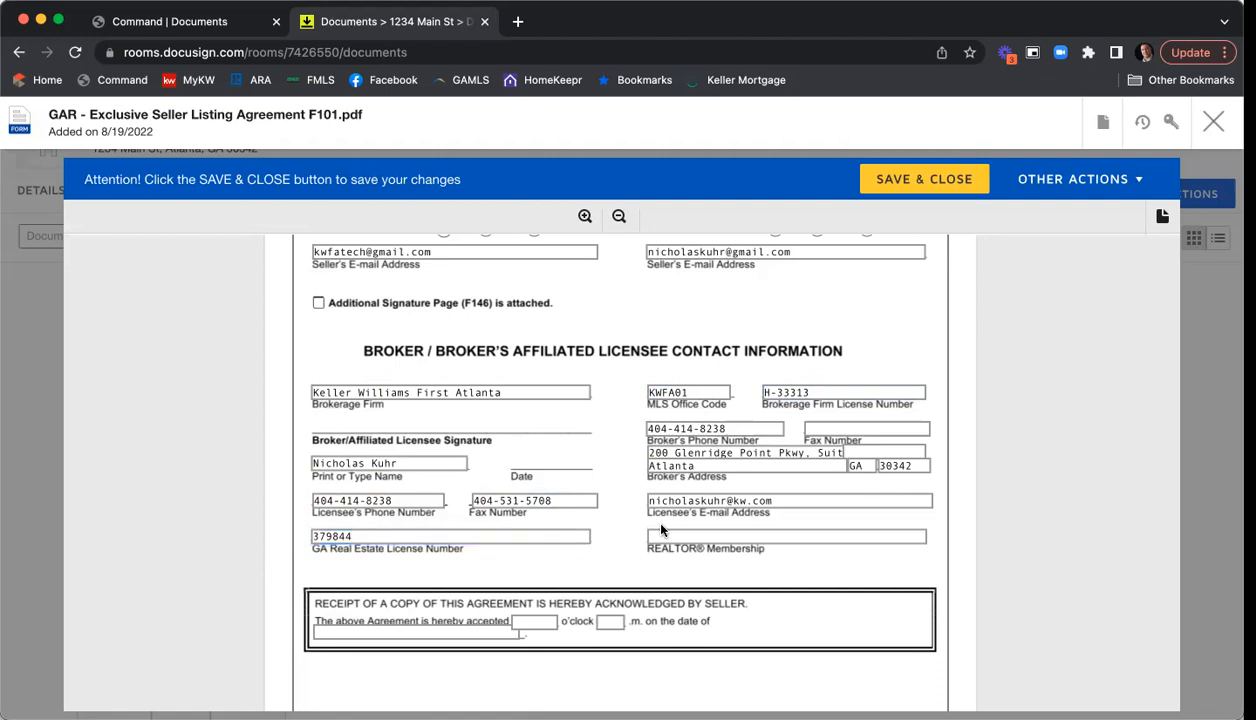
left_click(661, 535)
type("Atlanta")
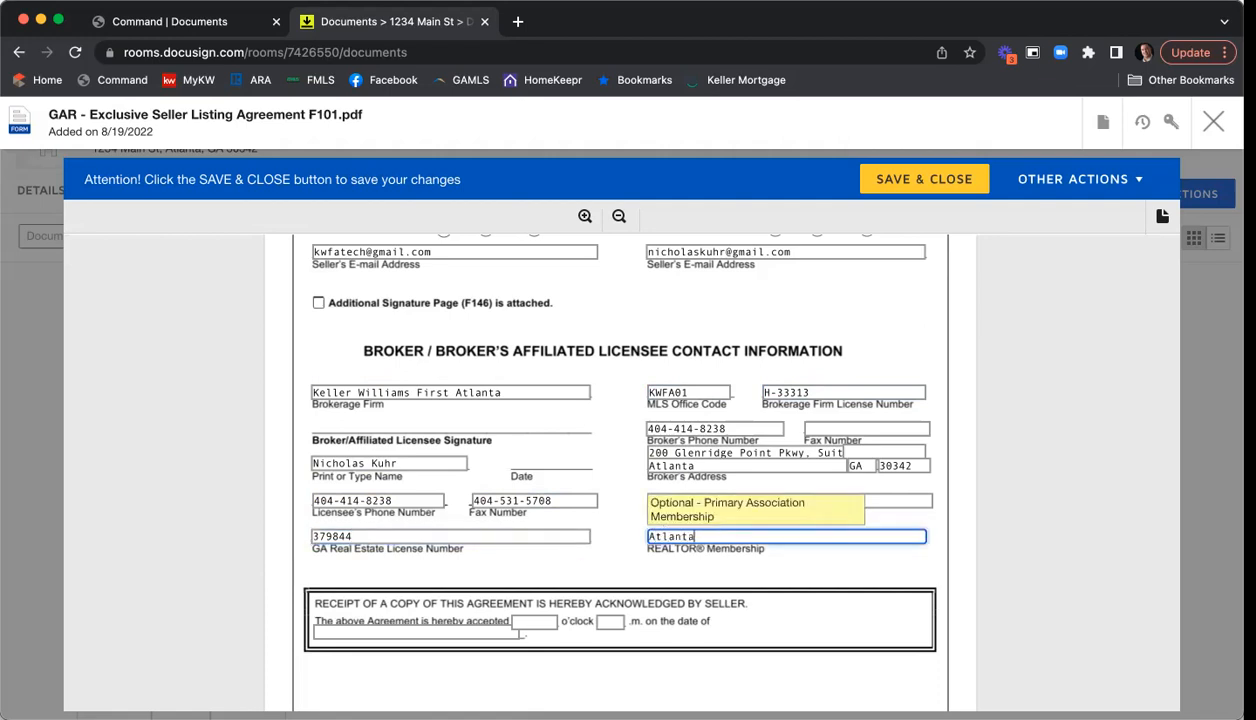
left_click(951, 520)
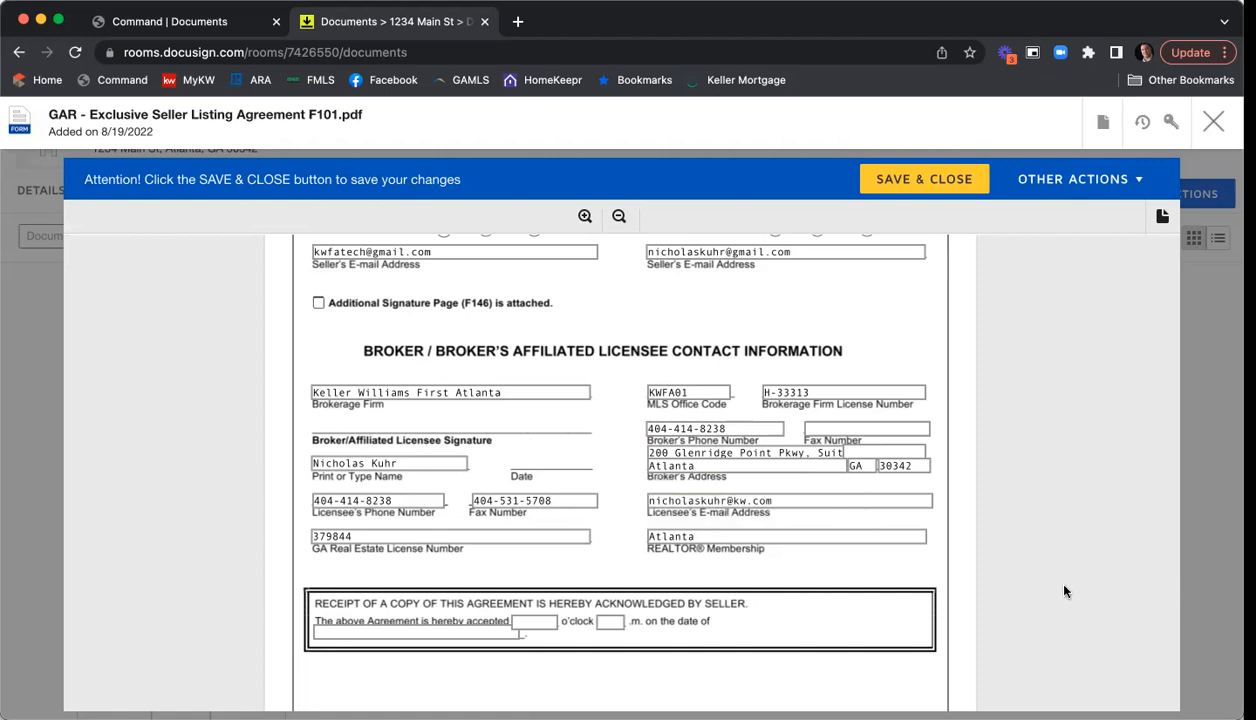
- Save and close the F101 listing agreement, returning to the 1234 Main St room documents
scroll(1017, 330, "down", 5)
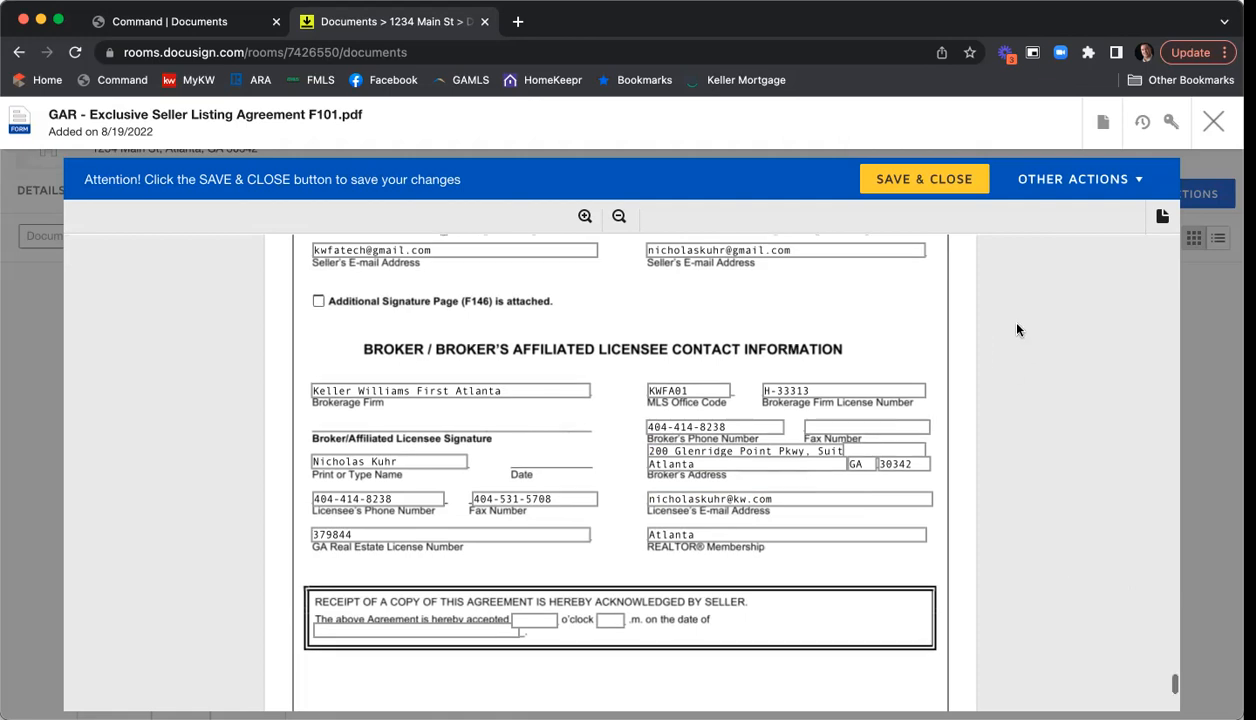
scroll(1017, 330, "down", 3)
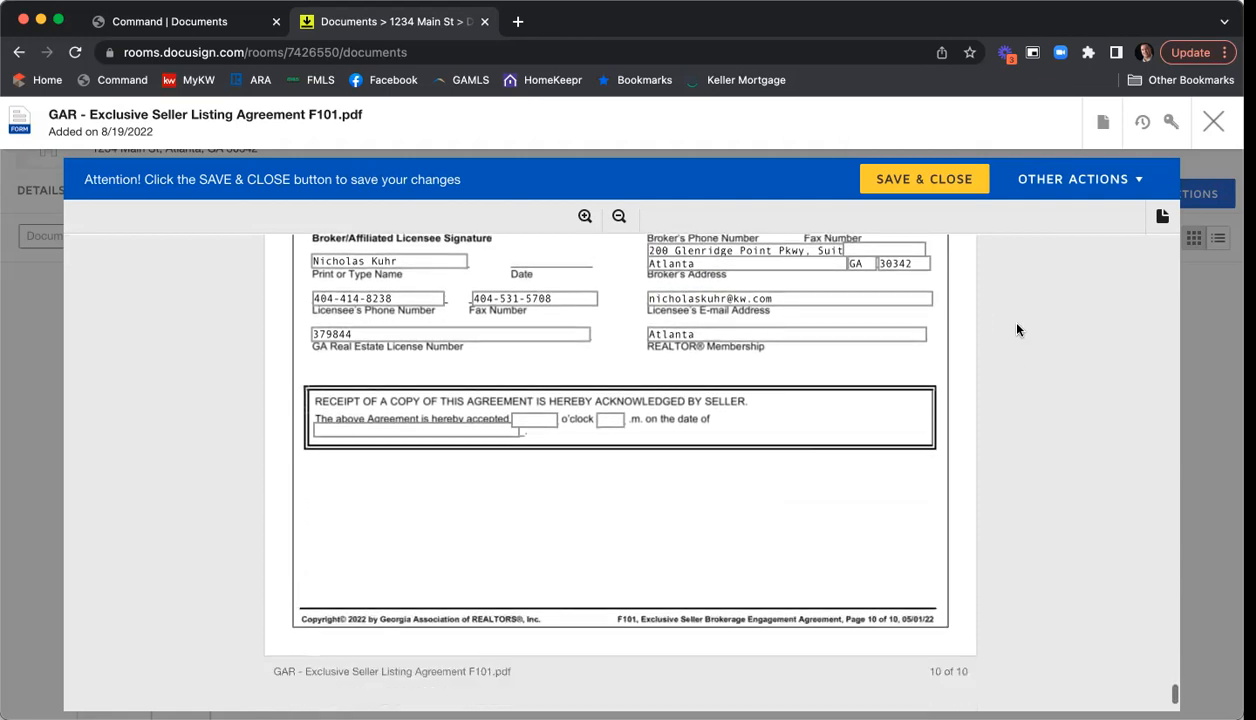
scroll(1017, 331, "down", 2)
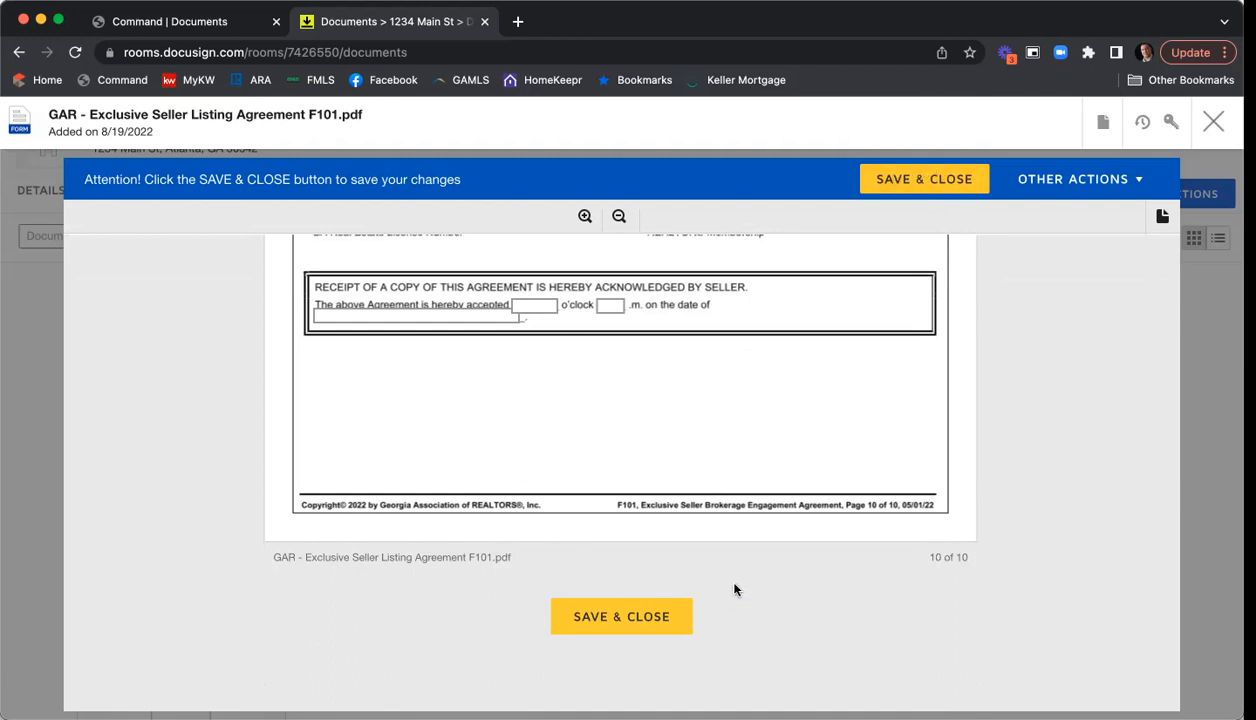
left_click(638, 622)
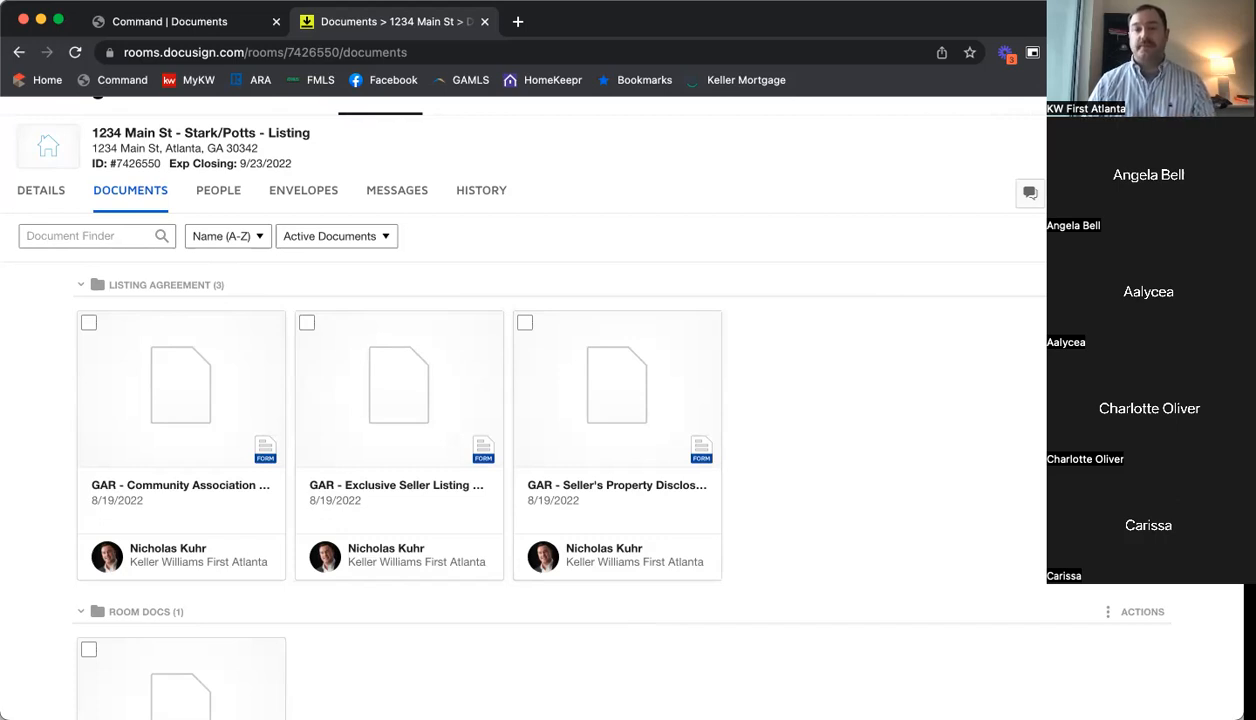
left_click(1028, 41)
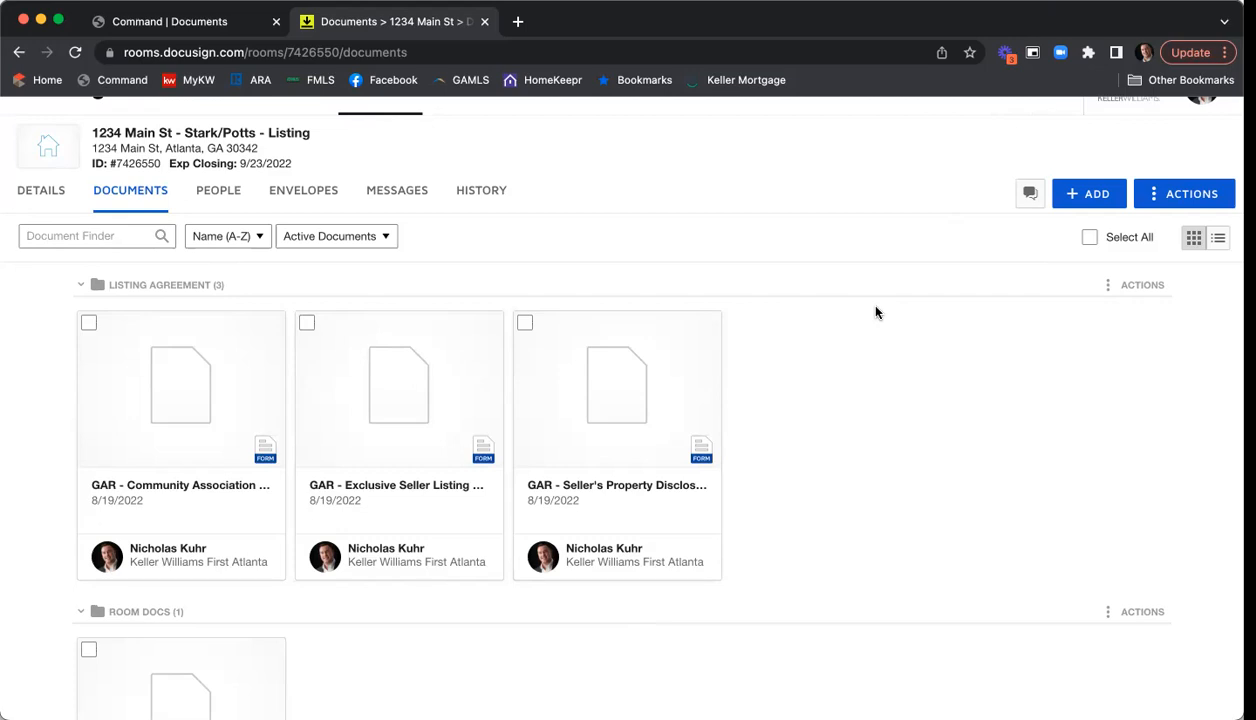
- Open the F301 Seller's Property Disclosure Statement Exhibit, review it to the end, and save and close it
left_click(618, 376)
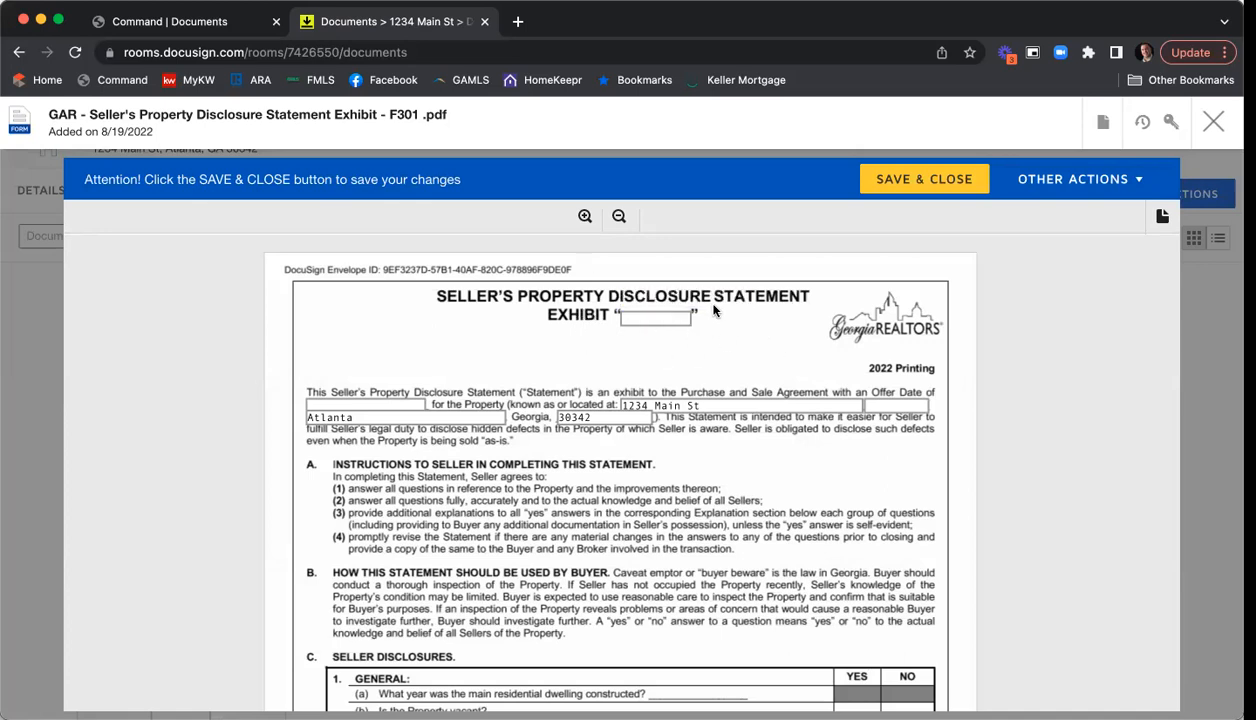
scroll(529, 371, "down", 1)
scroll(529, 371, "down", 2)
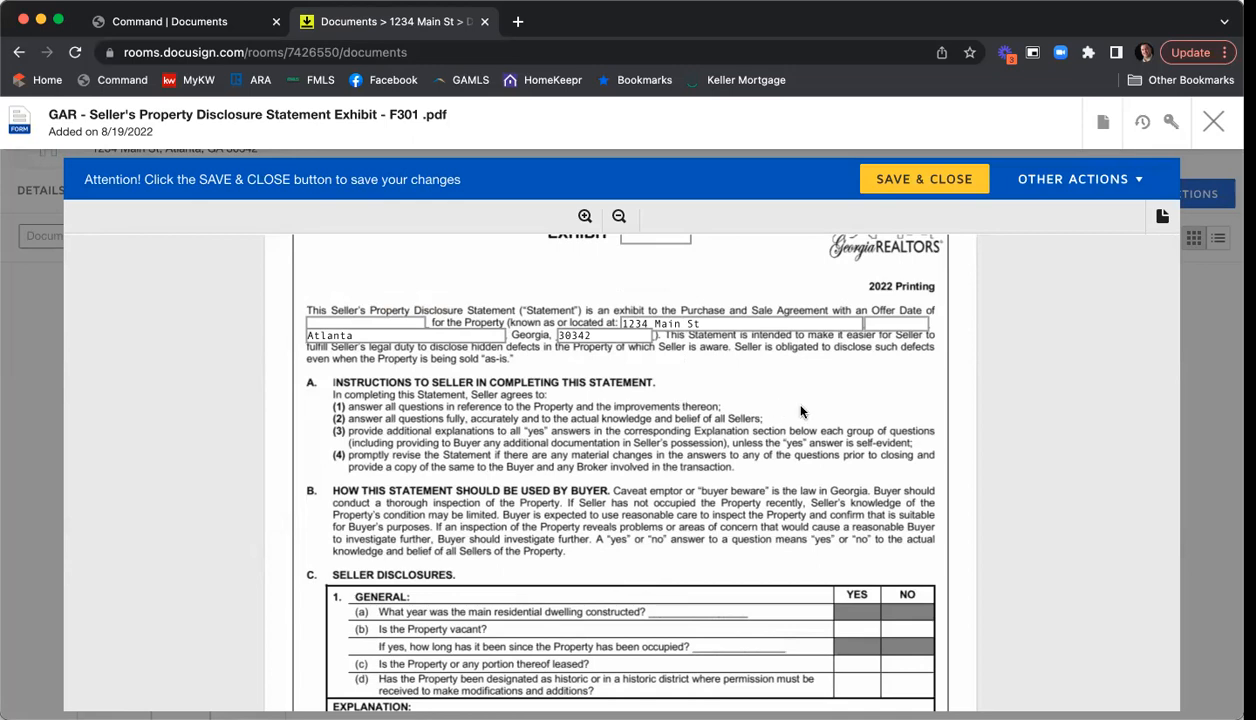
scroll(620, 405, "down", 4)
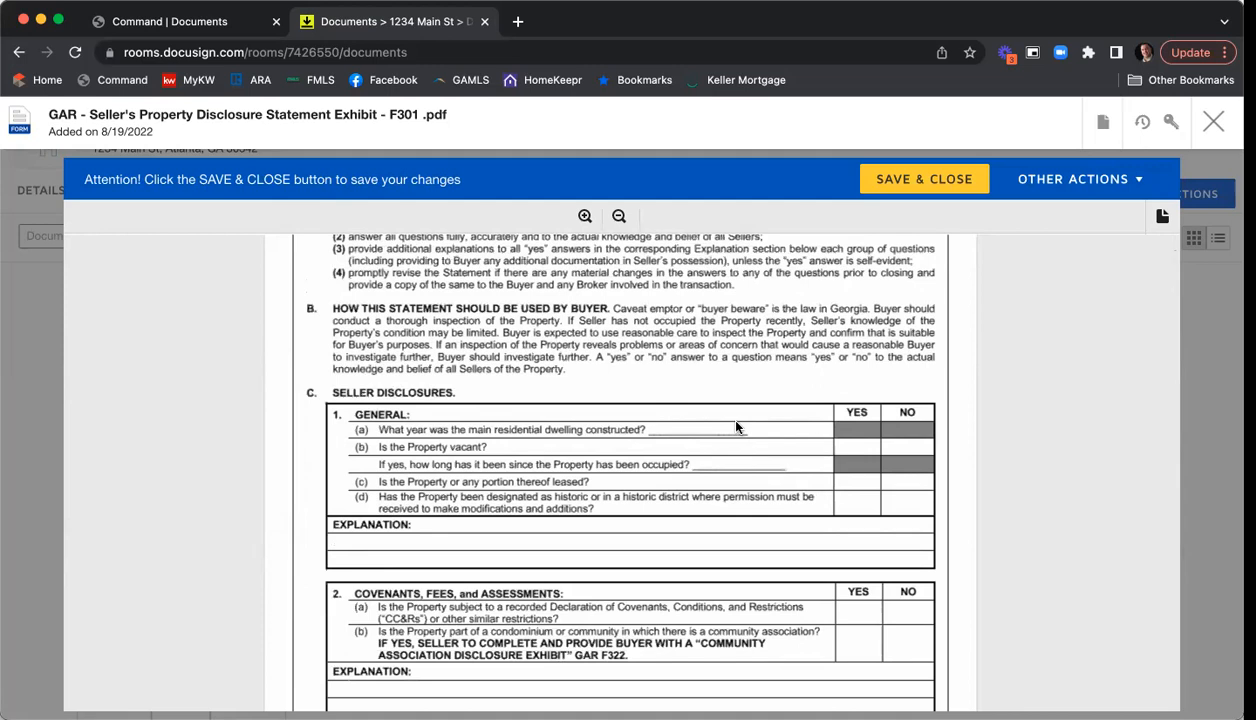
scroll(715, 412, "down", 1)
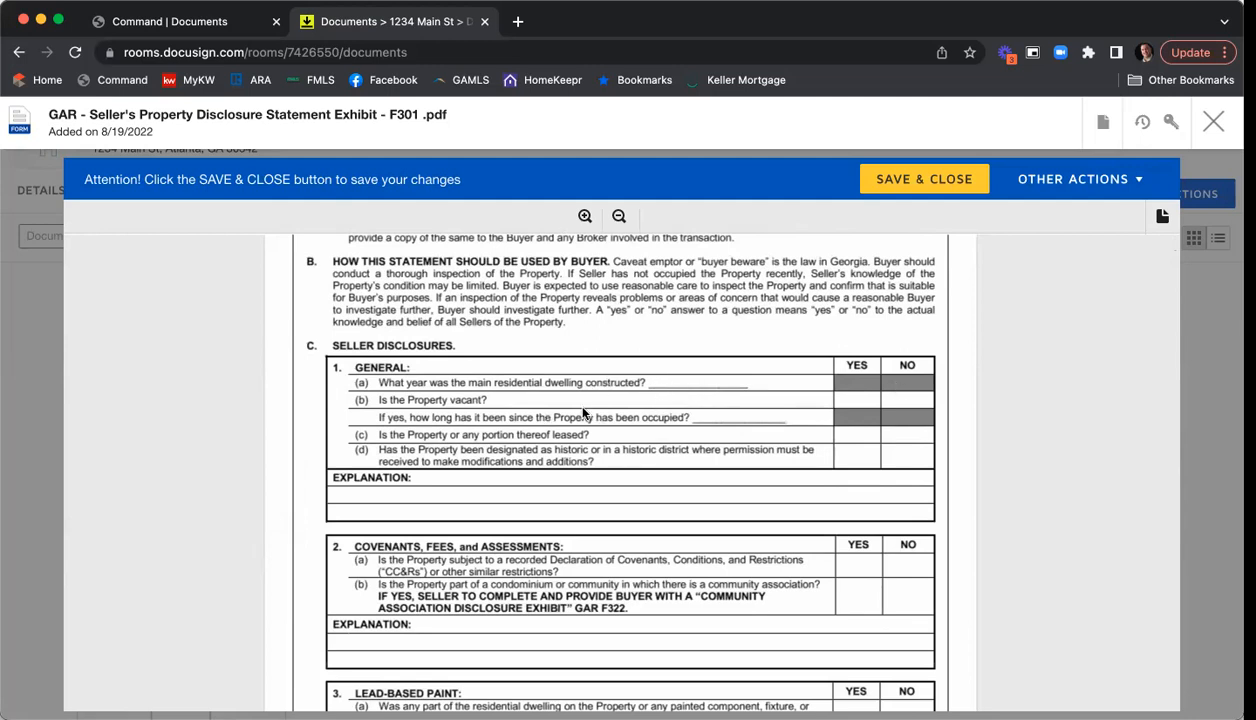
scroll(620, 392, "down", 1)
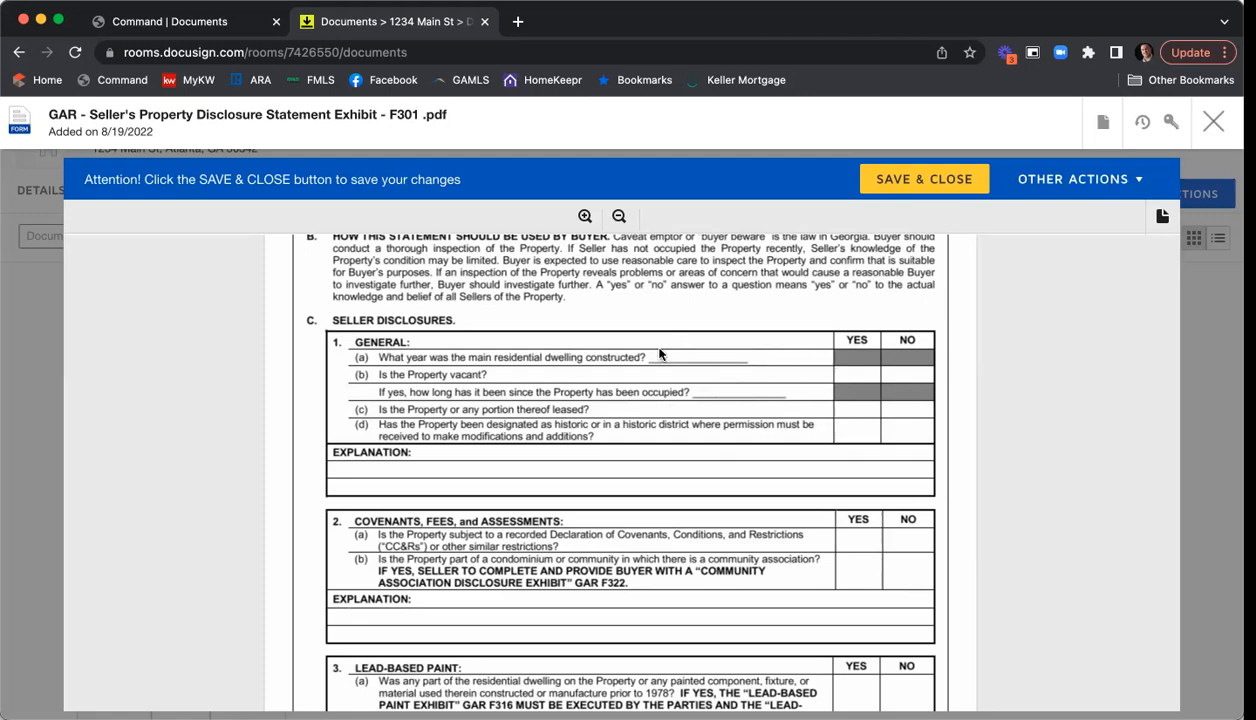
scroll(842, 387, "down", 2)
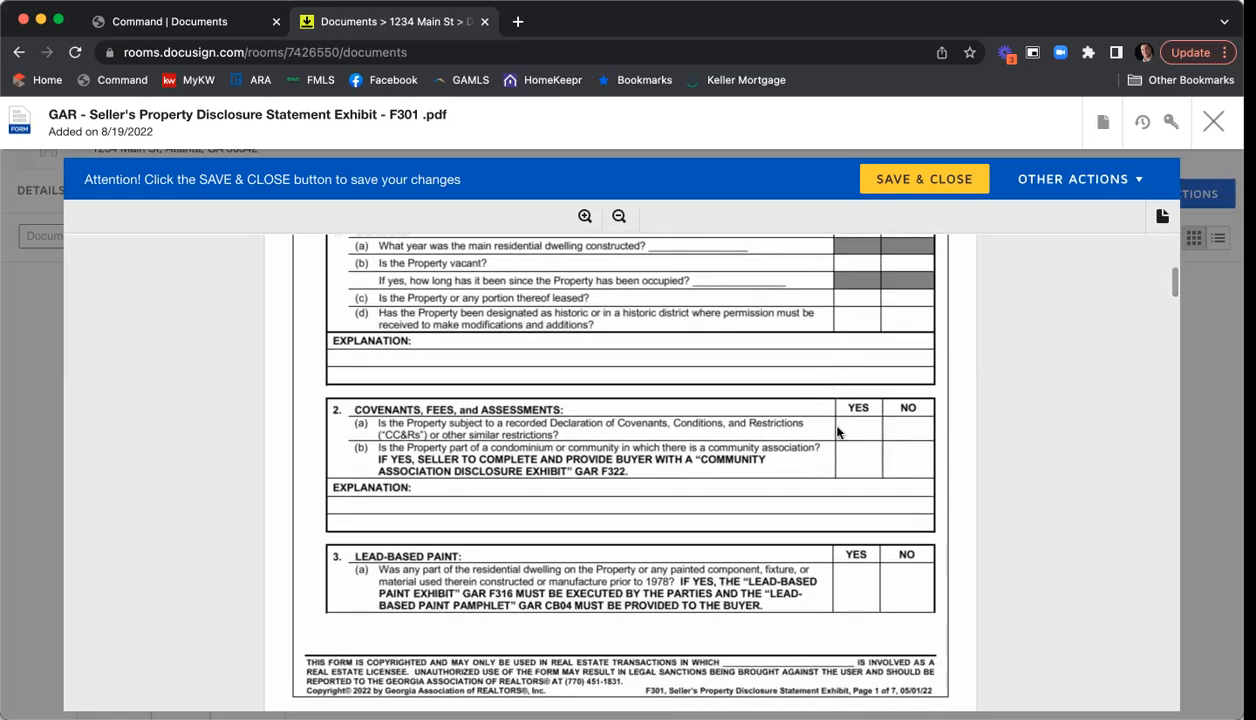
scroll(835, 425, "down", 5)
scroll(837, 430, "down", 5)
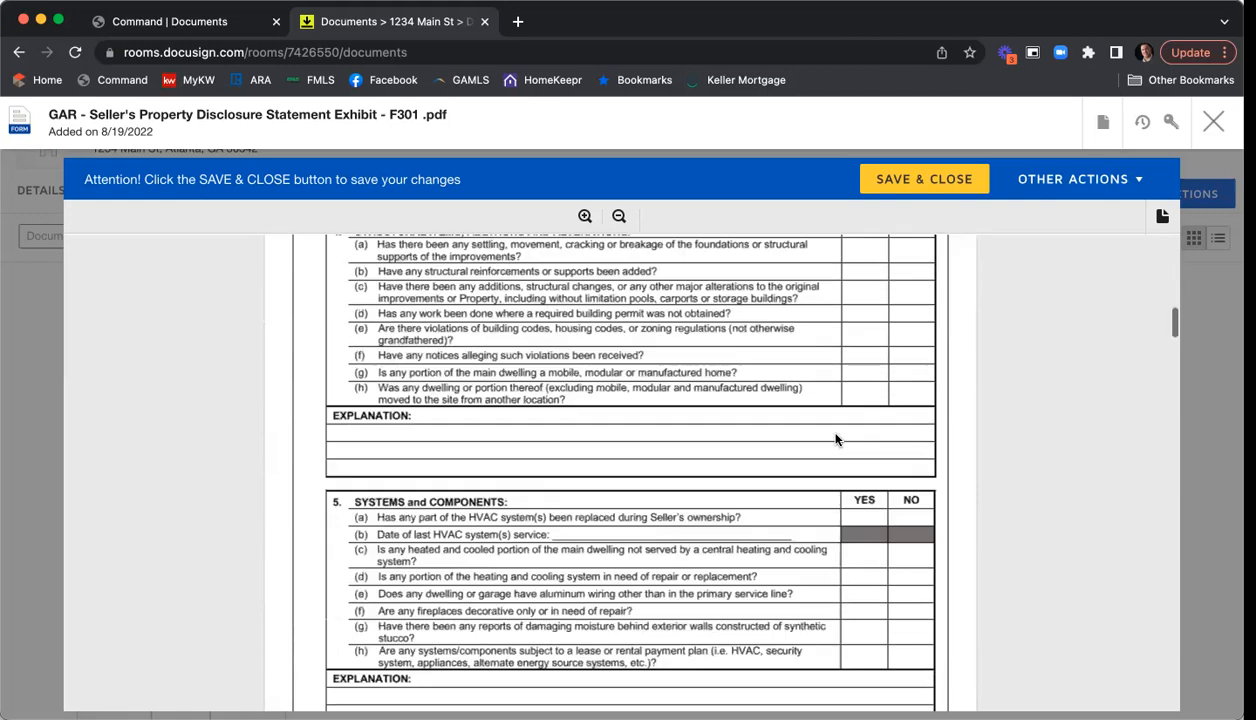
scroll(837, 437, "down", 4)
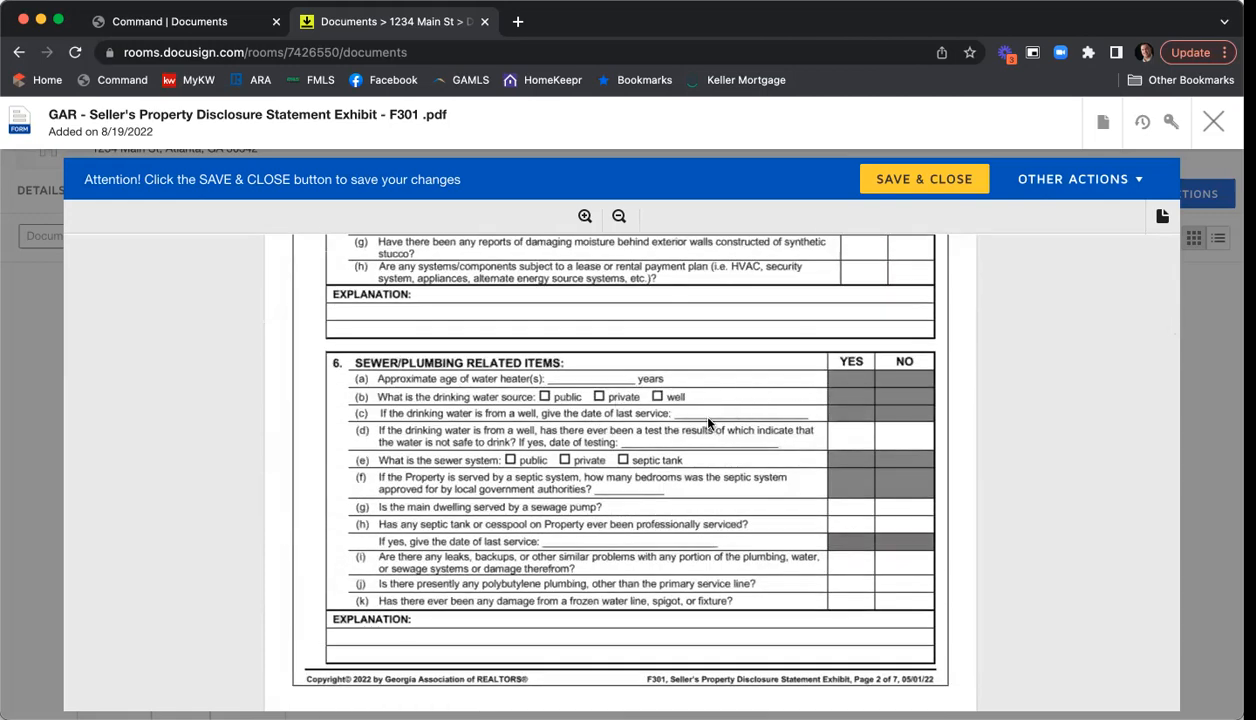
scroll(705, 415, "down", 6)
scroll(708, 422, "down", 3)
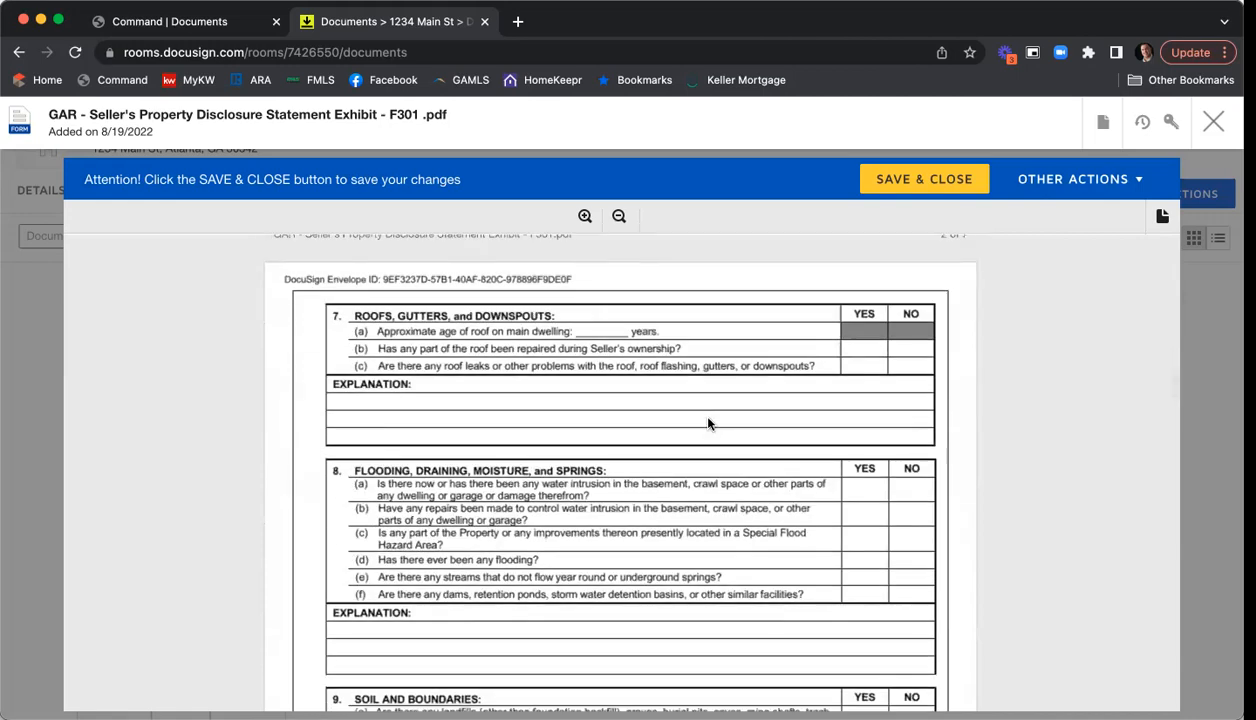
scroll(708, 423, "down", 10)
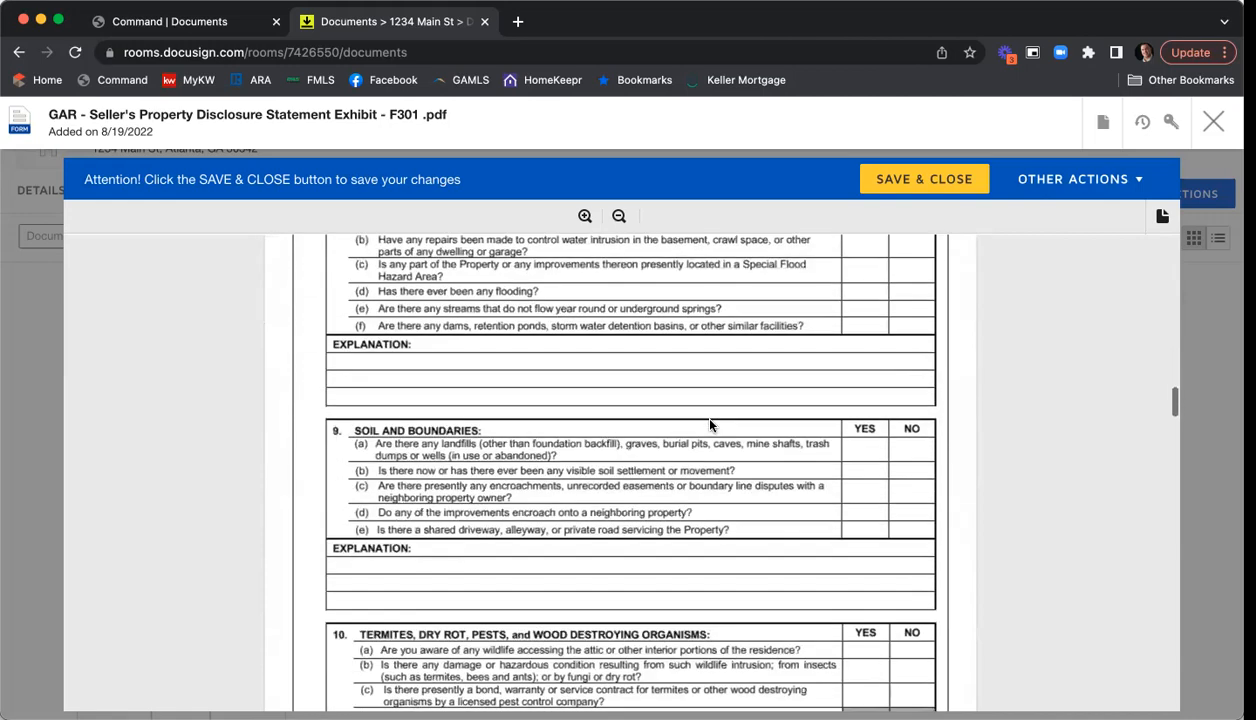
scroll(709, 425, "down", 8)
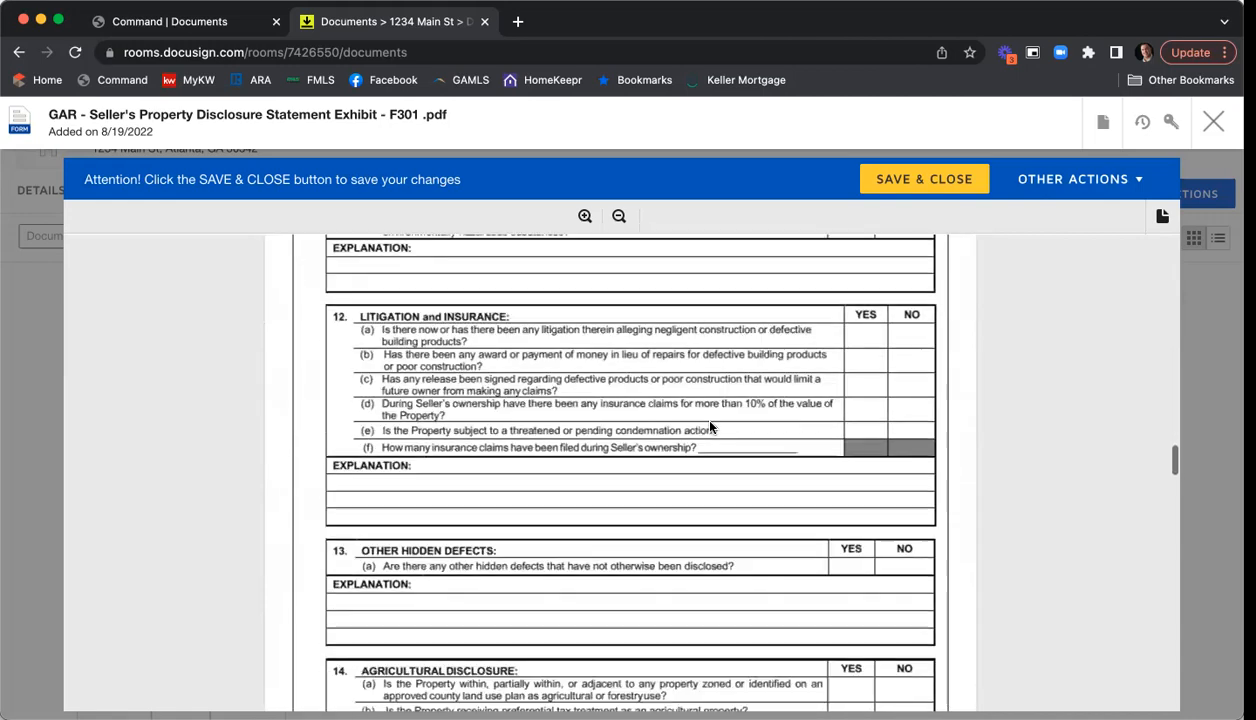
scroll(709, 428, "down", 20)
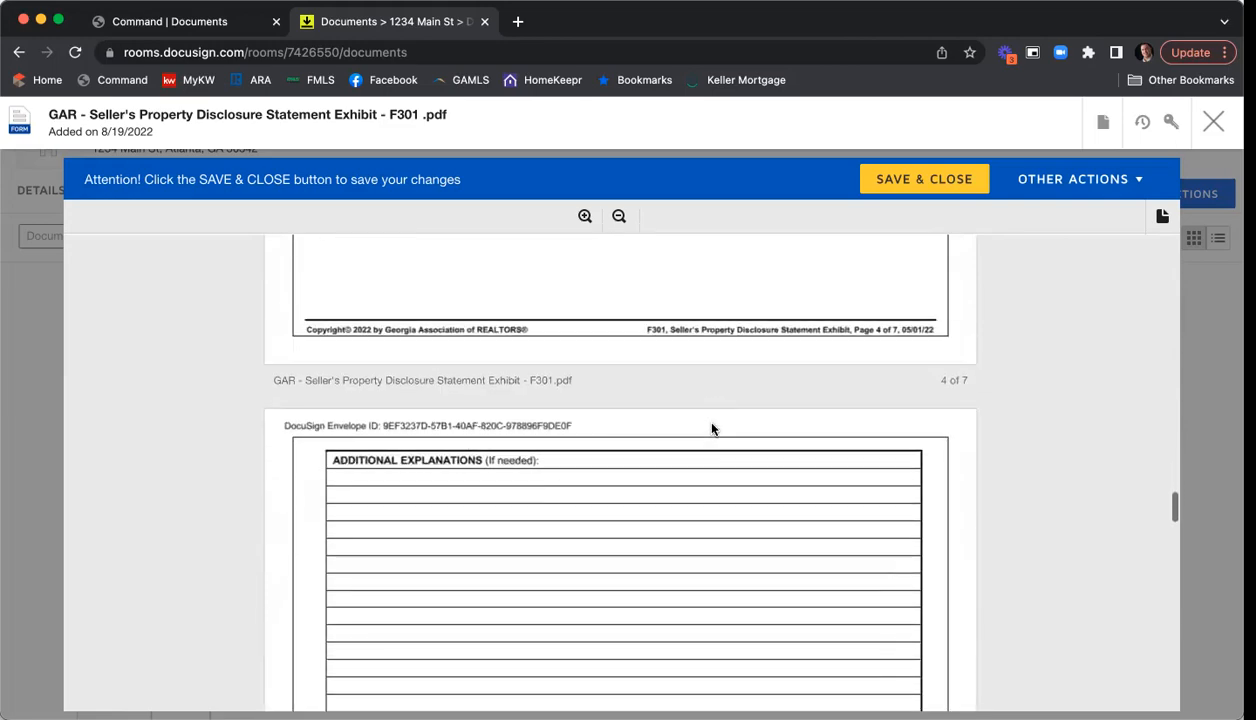
scroll(712, 429, "down", 18)
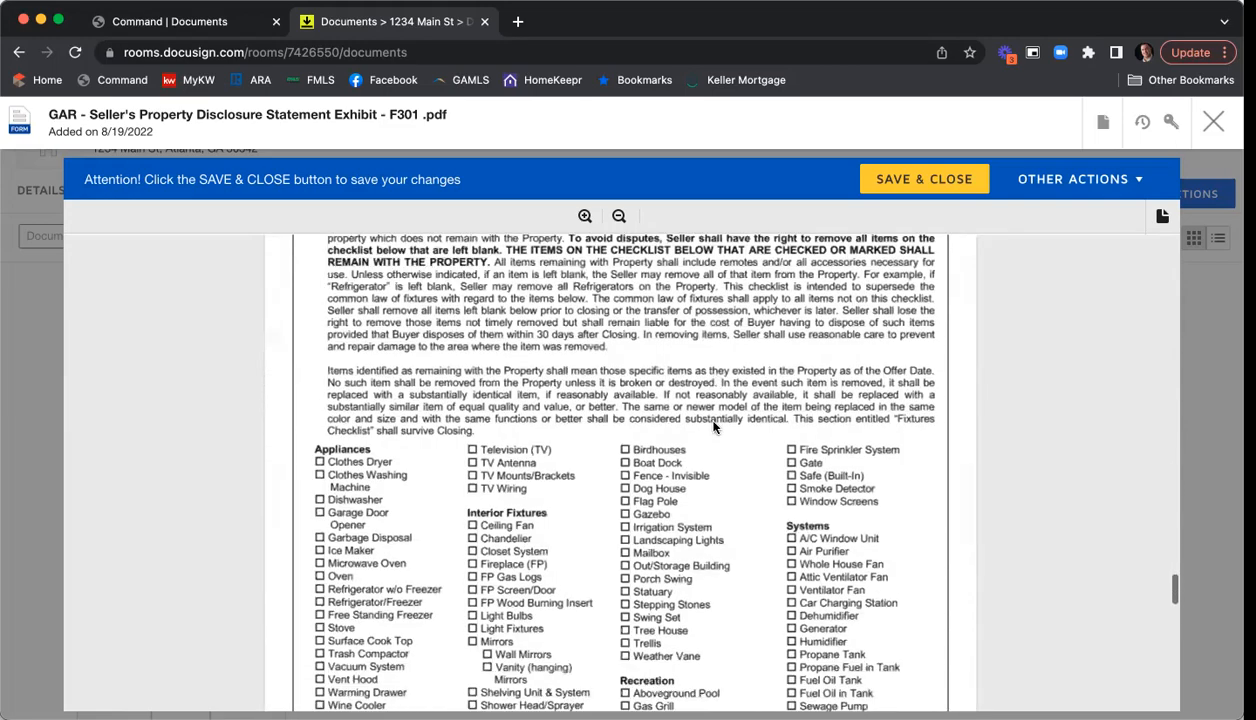
scroll(714, 427, "down", 12)
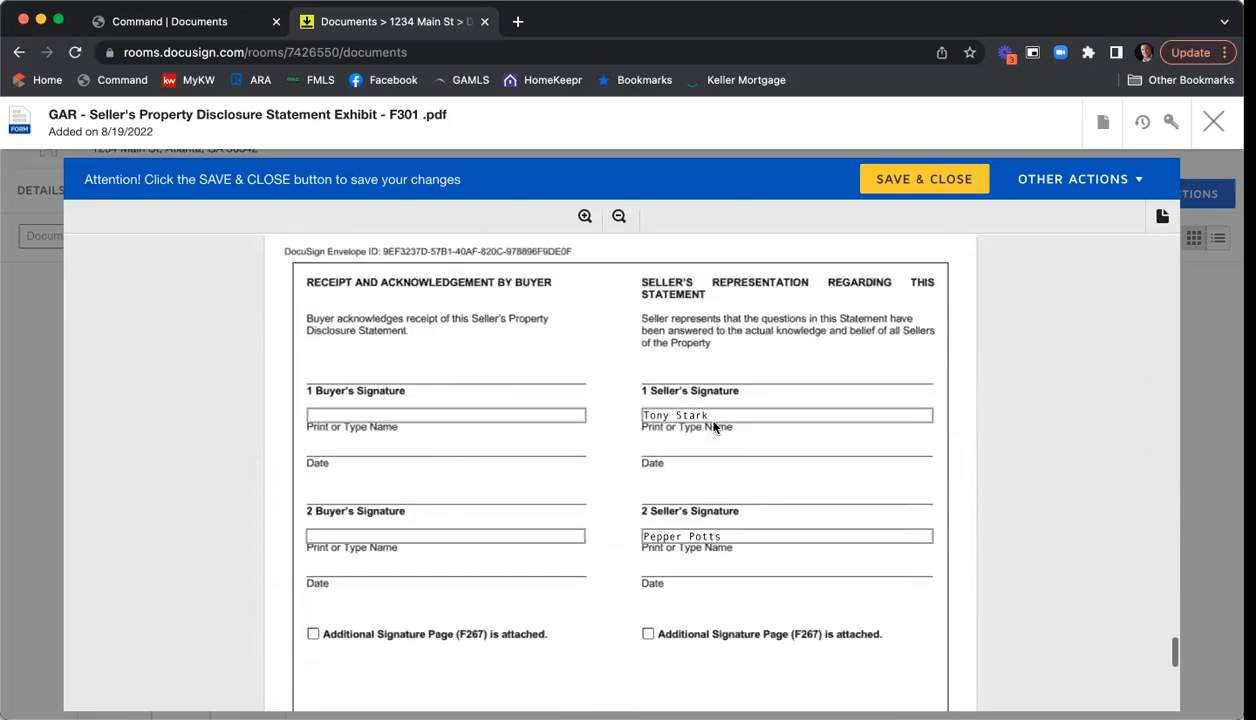
scroll(730, 422, "down", 3)
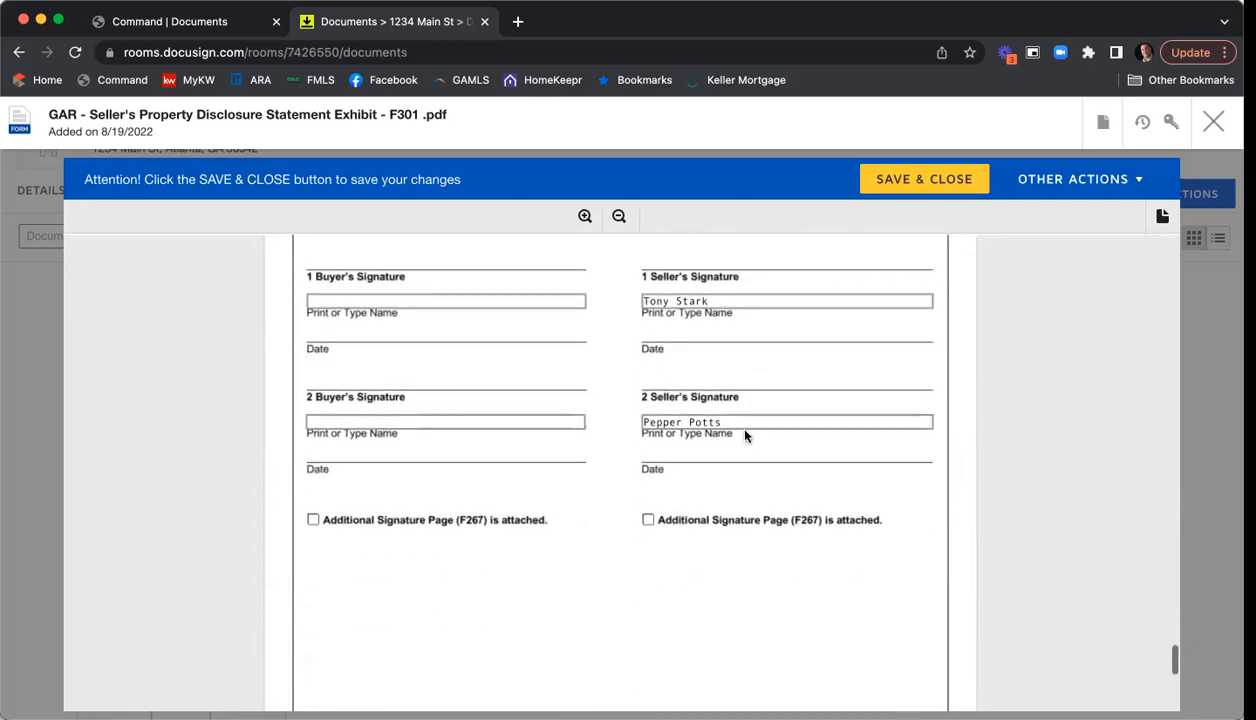
scroll(745, 431, "down", 15)
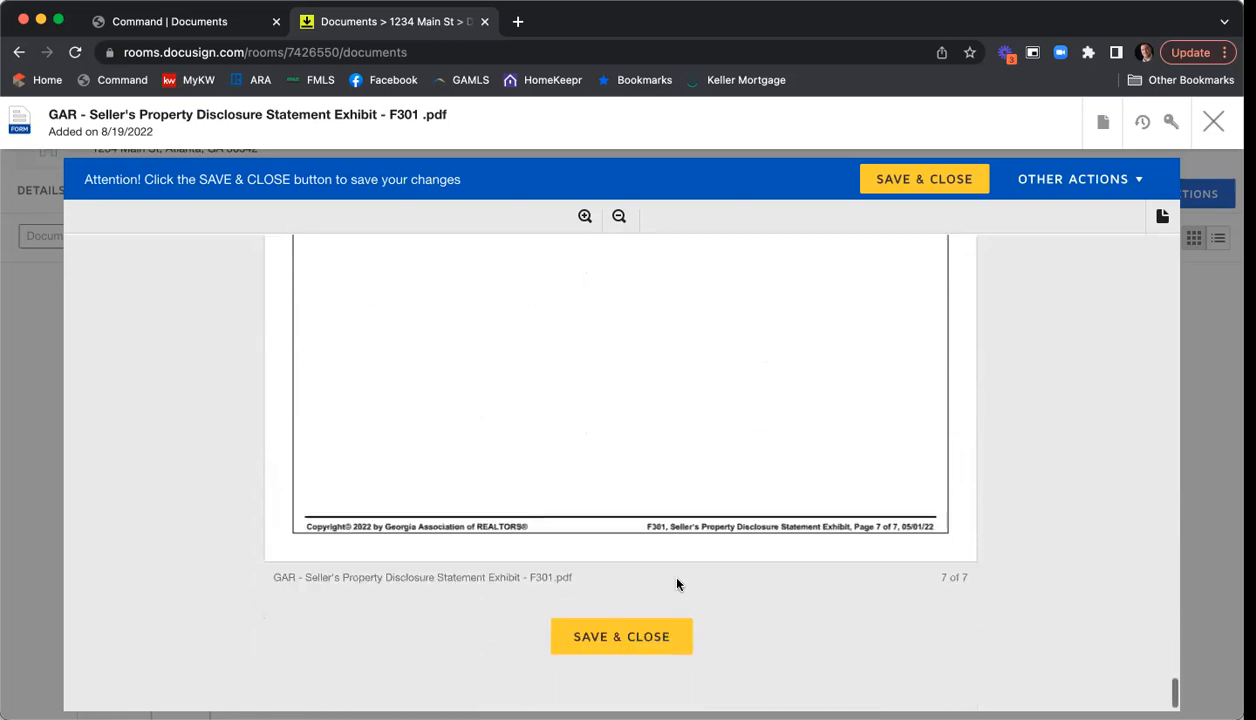
left_click(613, 640)
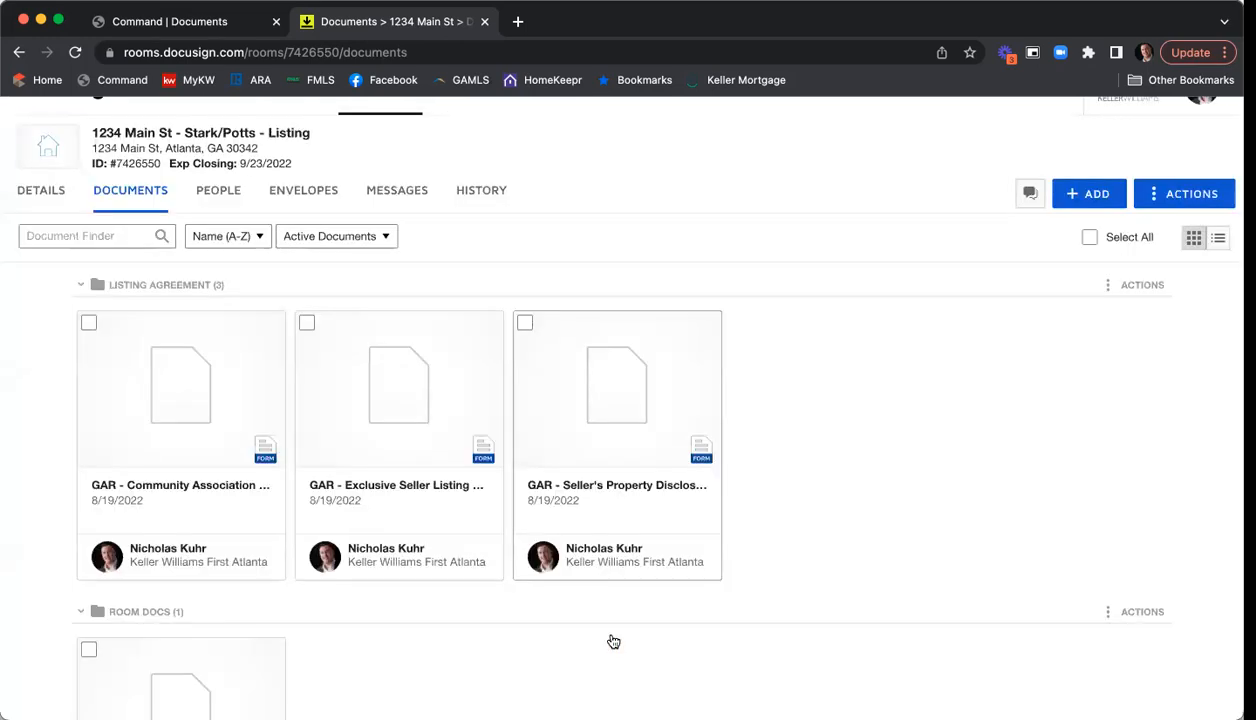
- Open the F322 Community Association Fees disclosure, review all three pages through the seller signatures, and save and close it
left_click(172, 404)
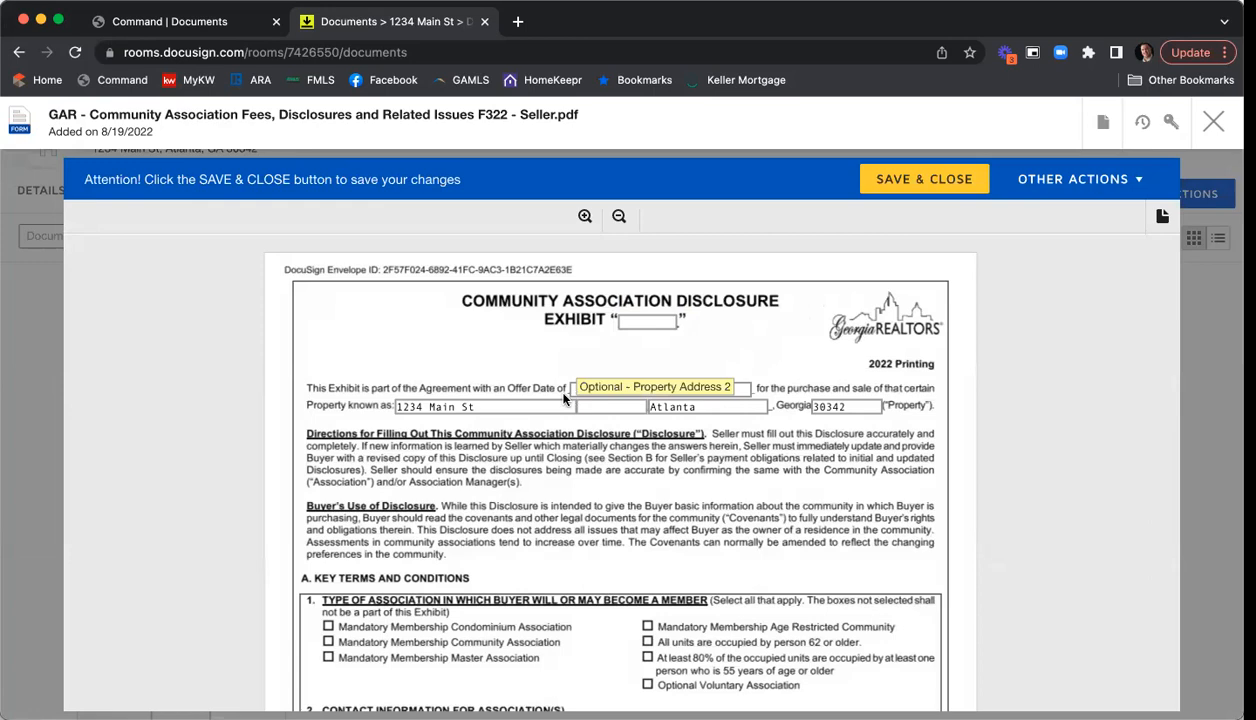
scroll(456, 394, "down", 1)
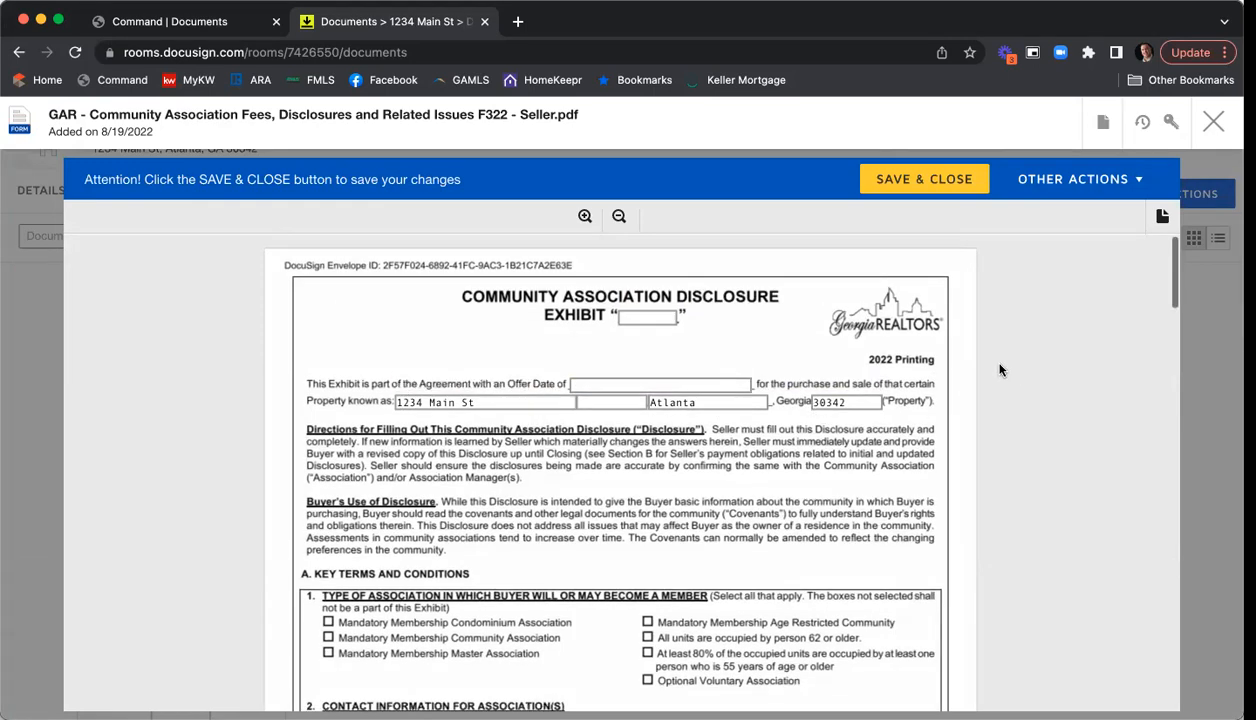
scroll(1000, 370, "down", 4)
scroll(999, 370, "down", 1)
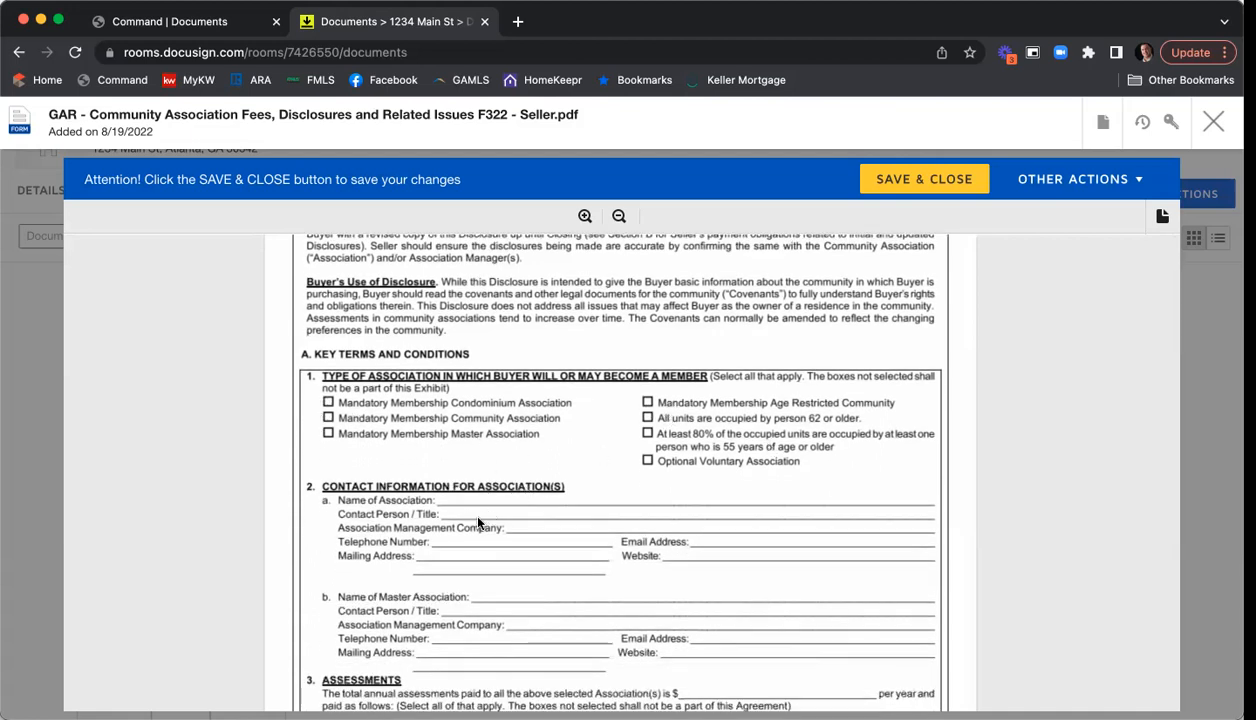
scroll(640, 495, "down", 5)
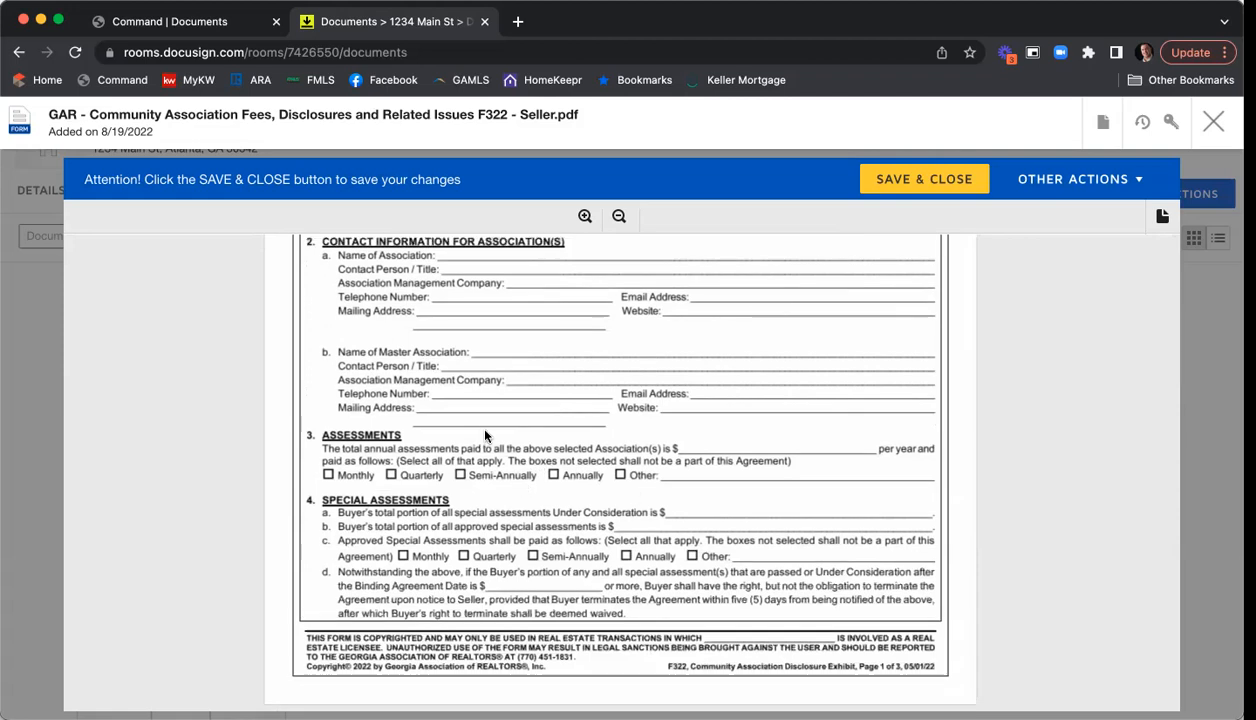
scroll(485, 435, "down", 6)
scroll(485, 432, "down", 3)
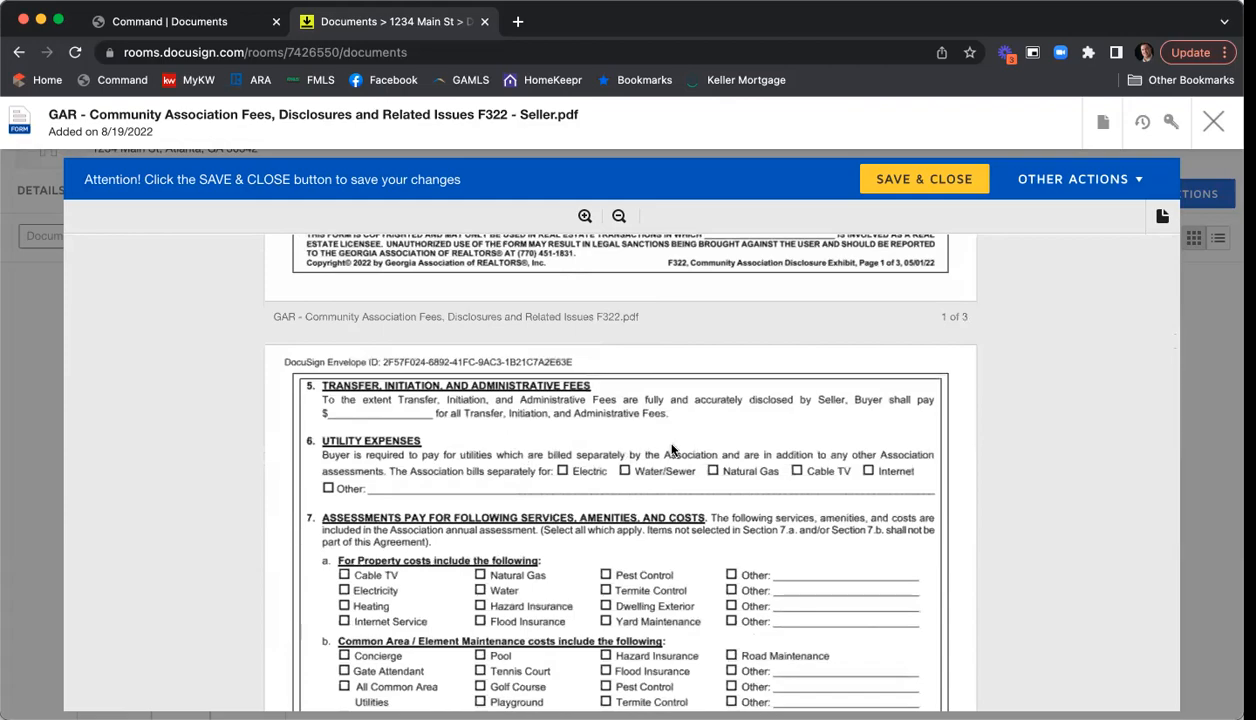
scroll(672, 450, "down", 10)
scroll(755, 512, "down", 15)
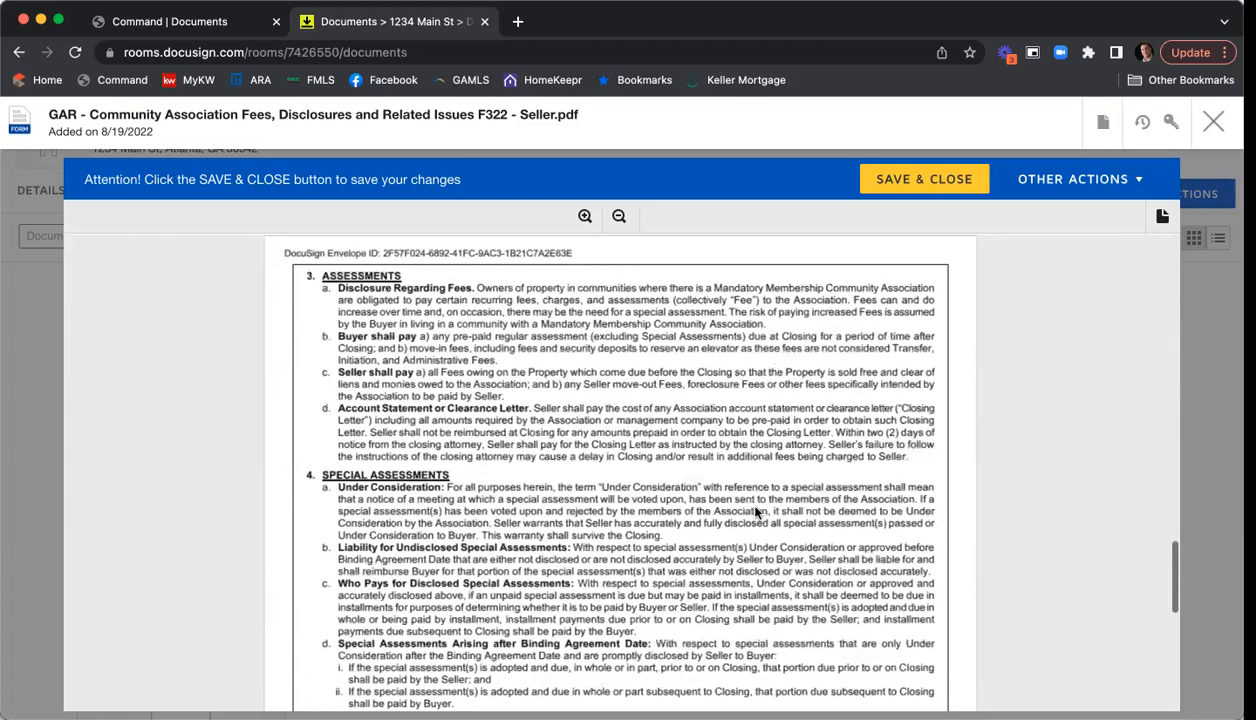
scroll(757, 512, "down", 14)
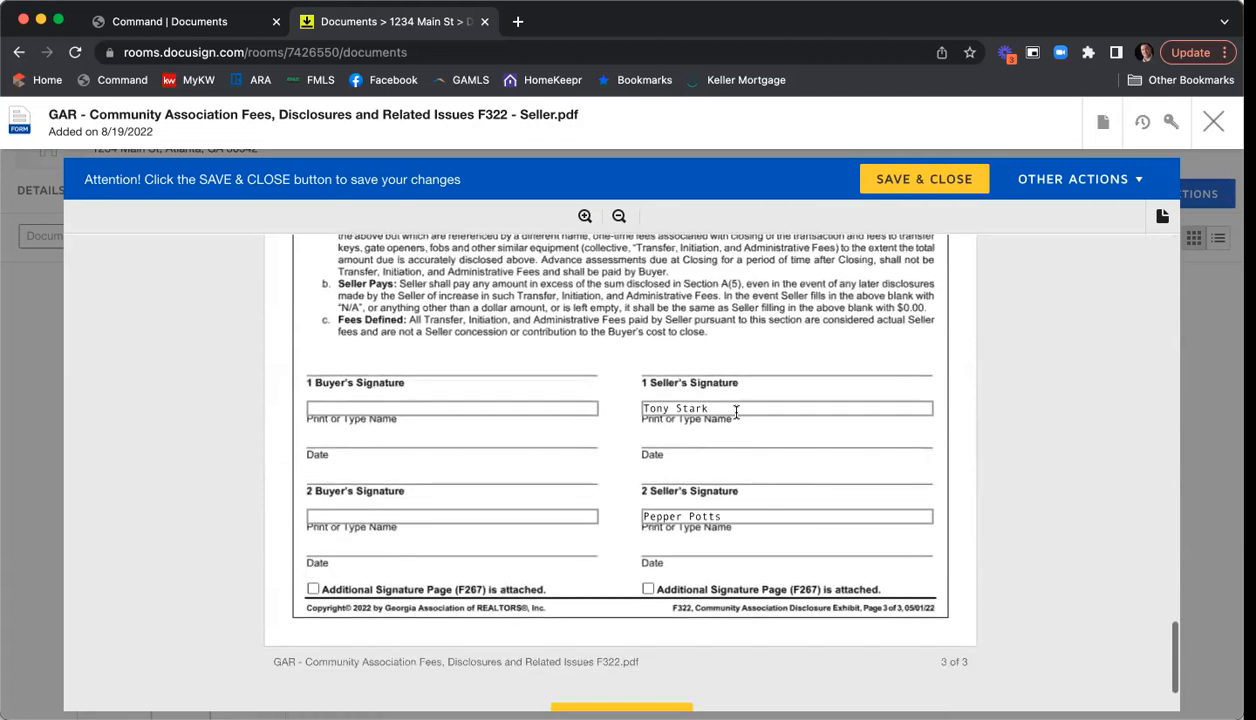
scroll(681, 440, "down", 1)
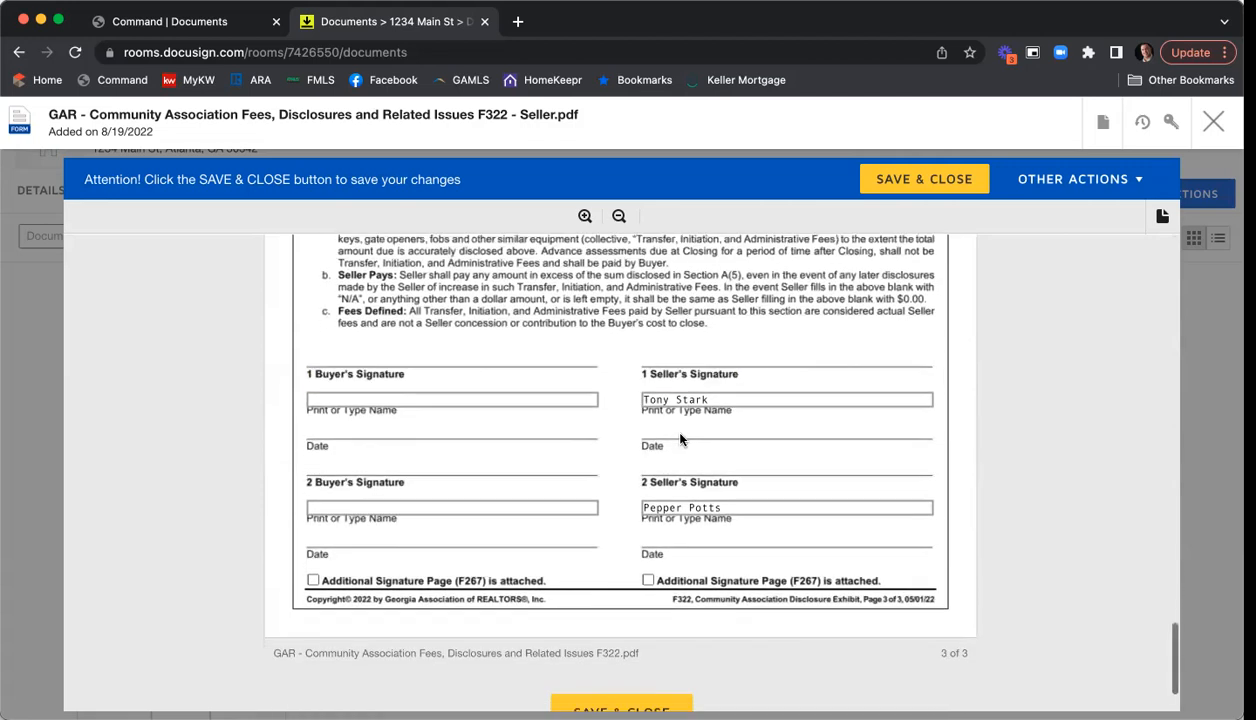
scroll(680, 440, "down", 1)
scroll(551, 475, "down", 2)
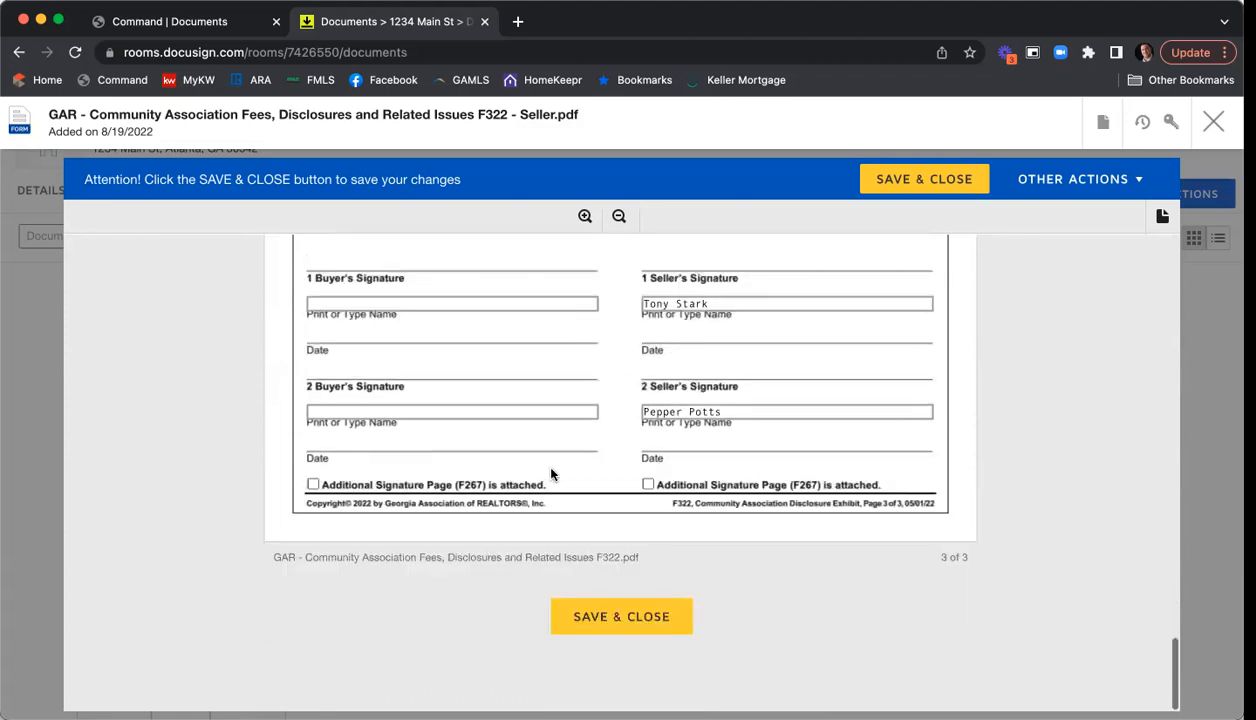
left_click(591, 621)
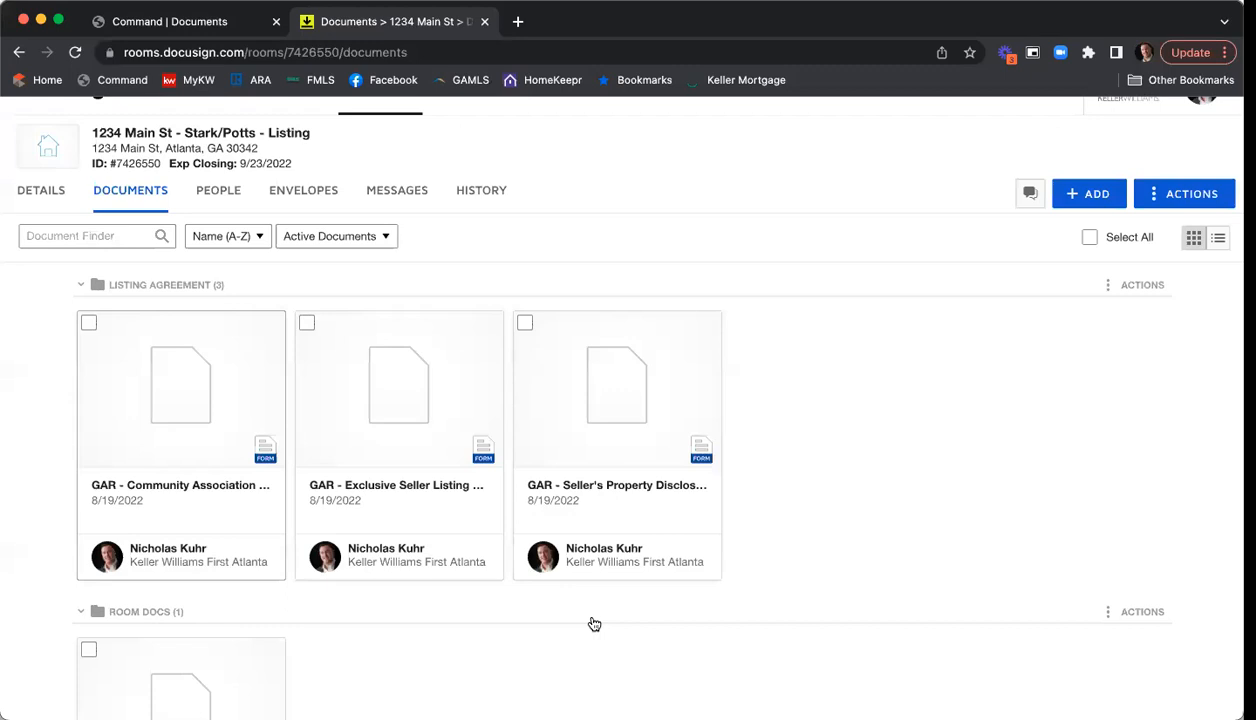
- Open the GAR Purchase and Sale Agreement F201 from the Room Docs list
scroll(760, 533, "down", 3)
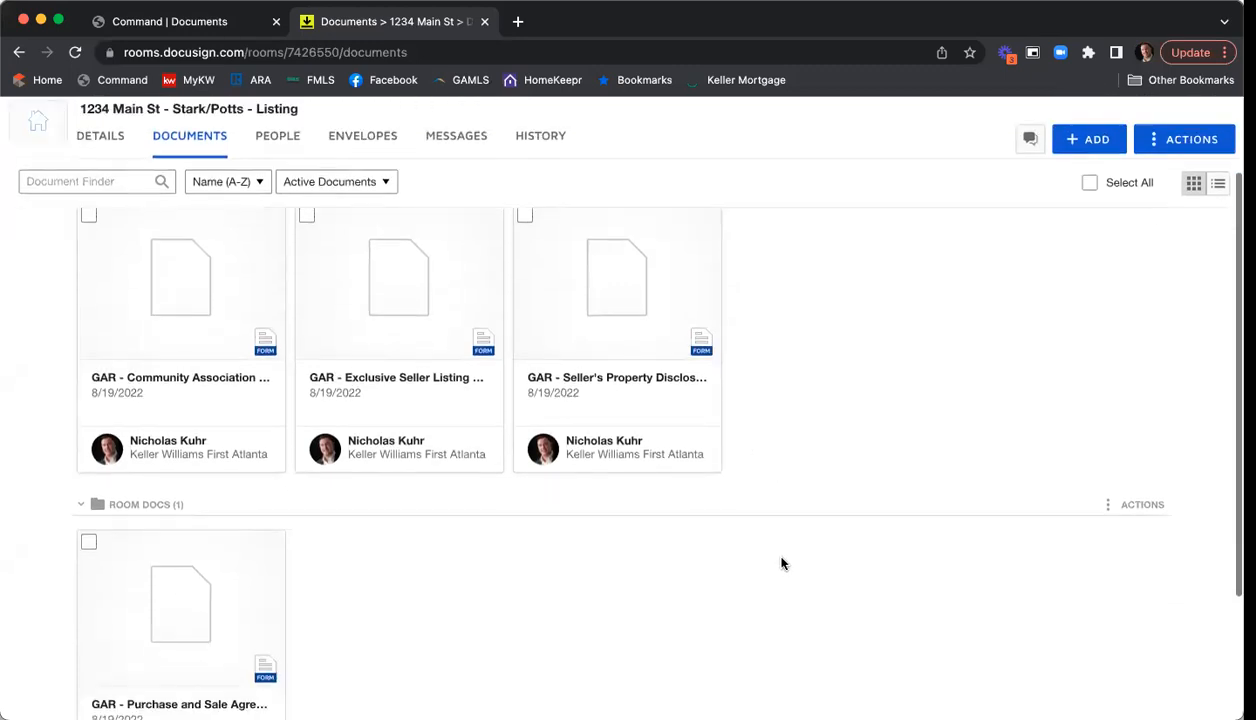
scroll(783, 564, "down", 2)
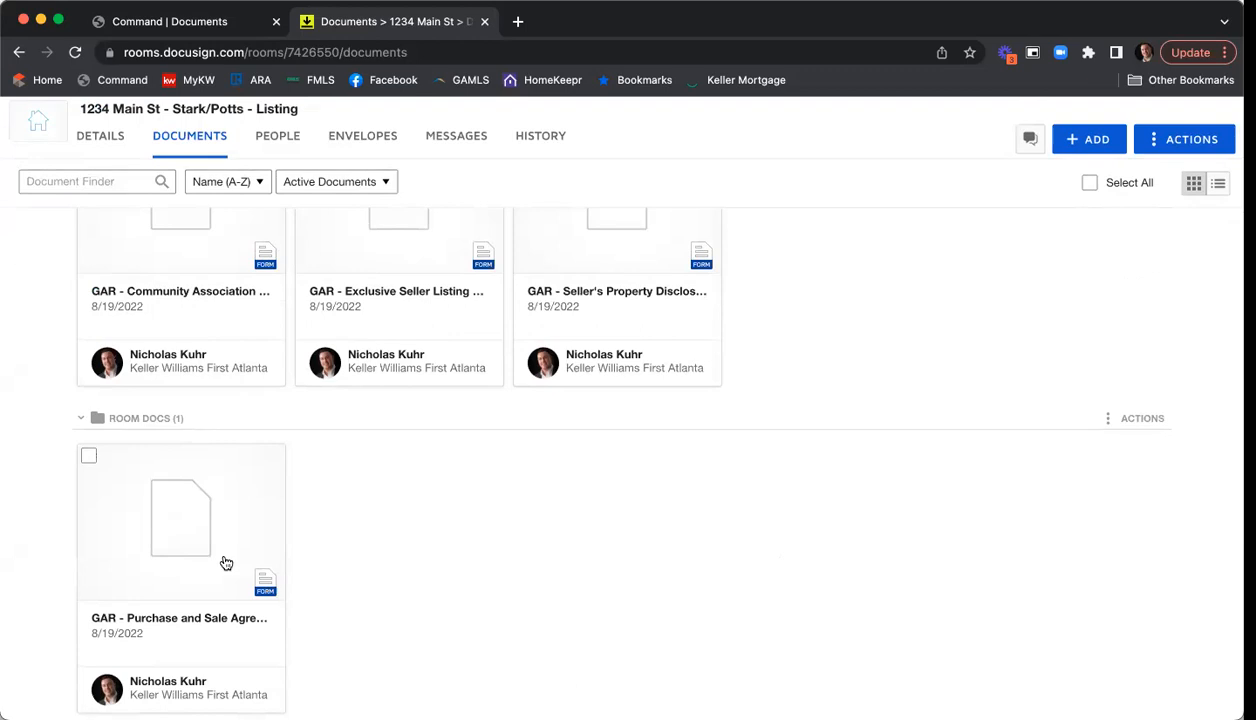
left_click(160, 534)
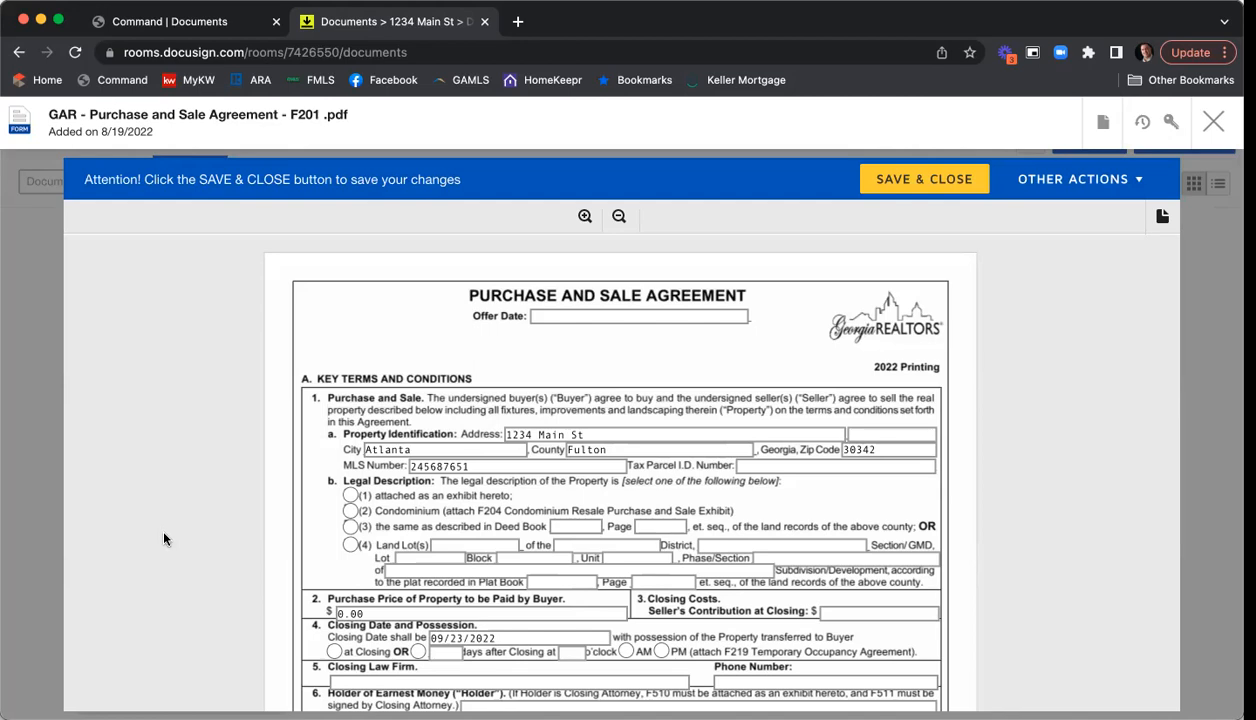
- Set the agreement's Offer Date to 08/19/2022
left_click(546, 315)
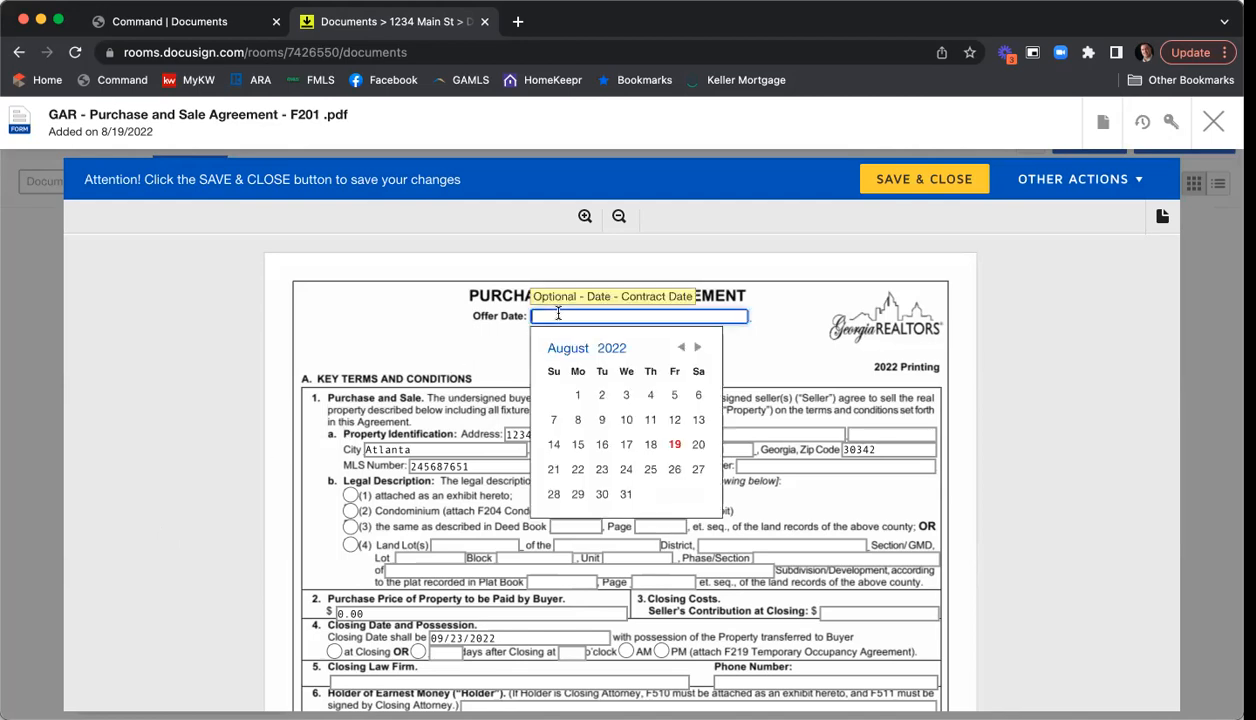
left_click(674, 454)
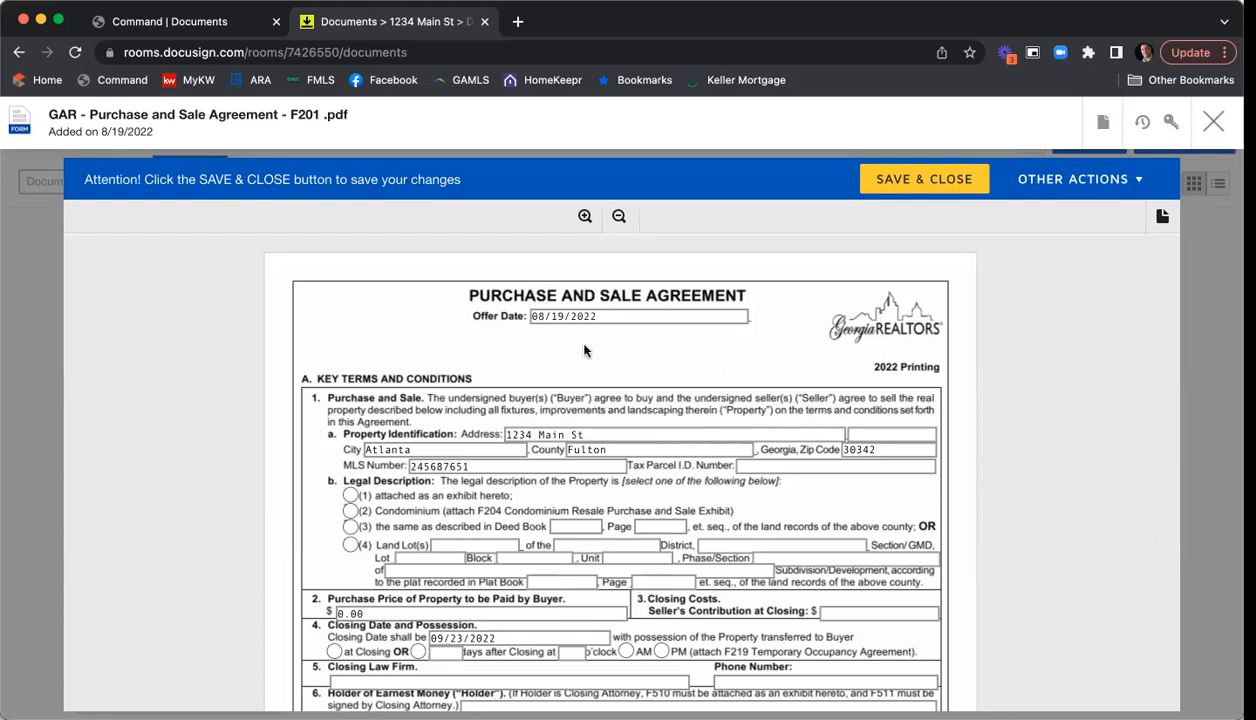
scroll(252, 320, "down", 2)
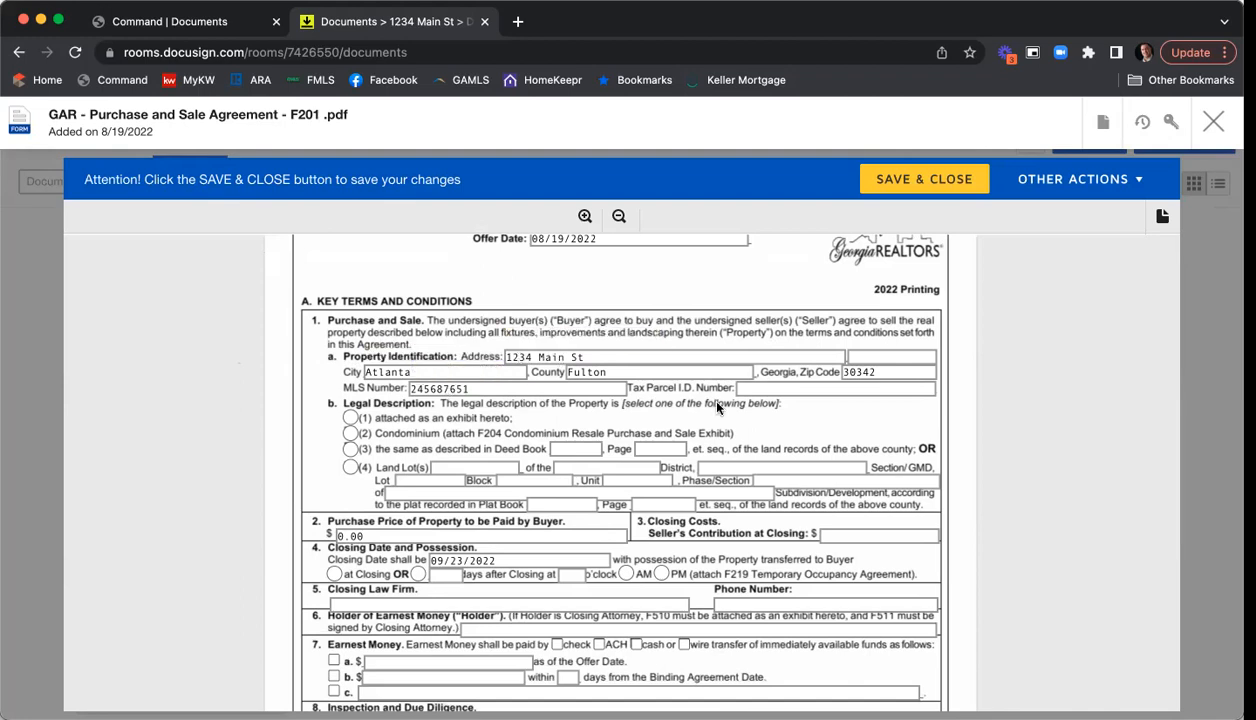
left_click(811, 390)
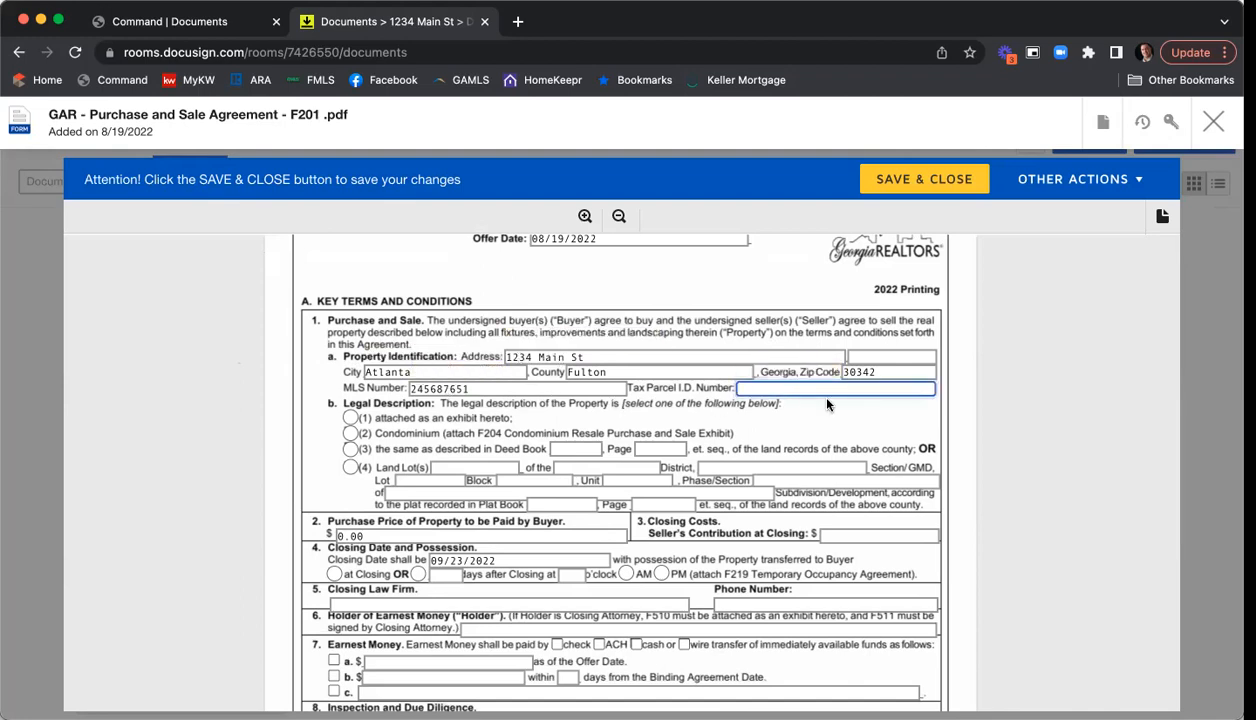
type("23465687-6132")
scroll(271, 355, "down", 2)
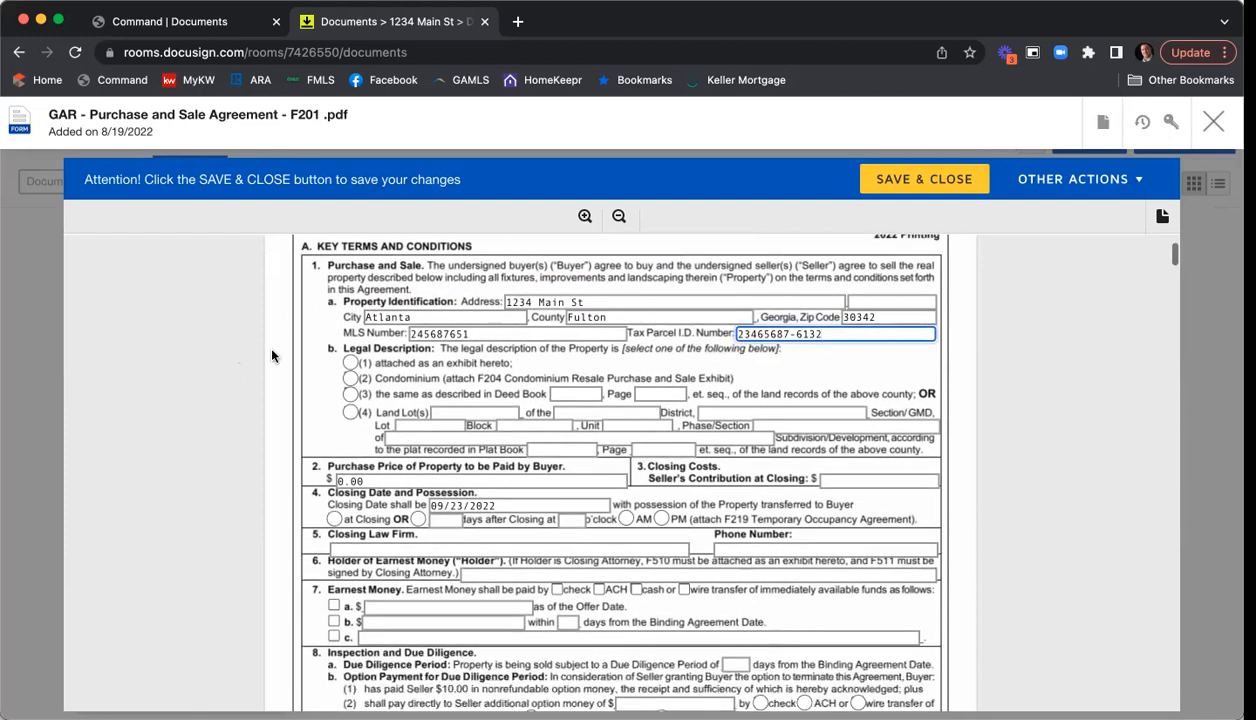
left_click(348, 365)
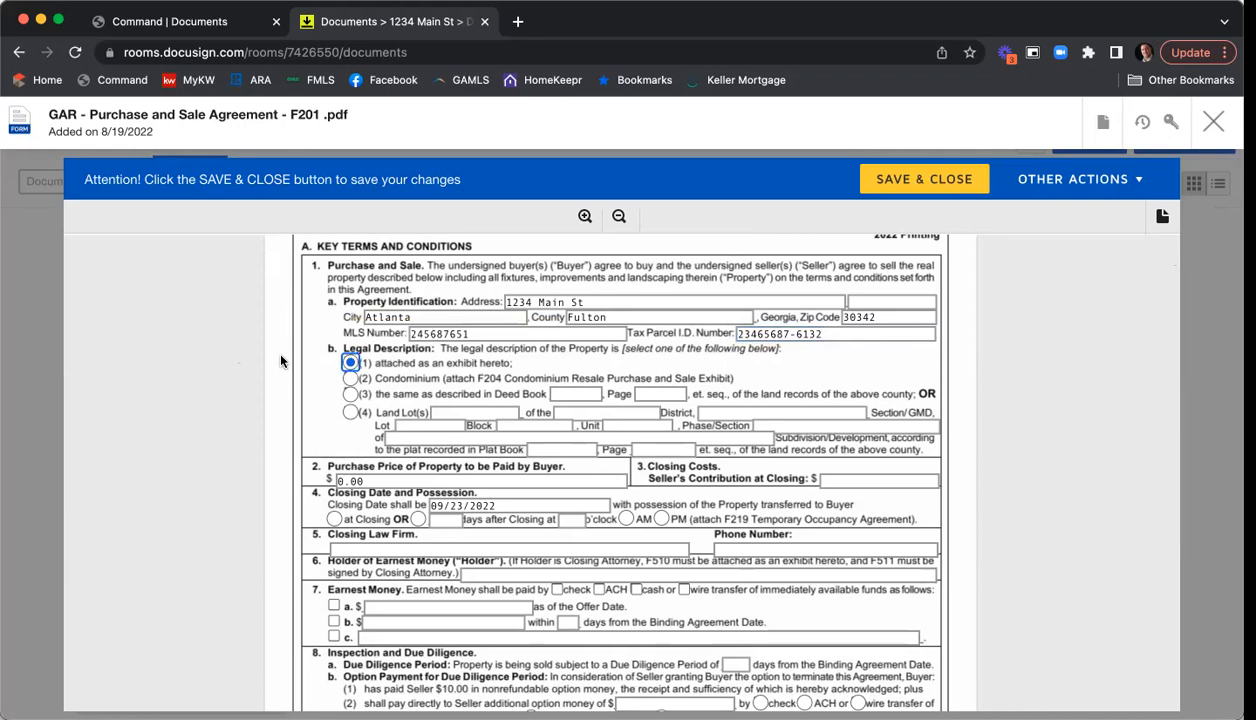
scroll(281, 361, "down", 3)
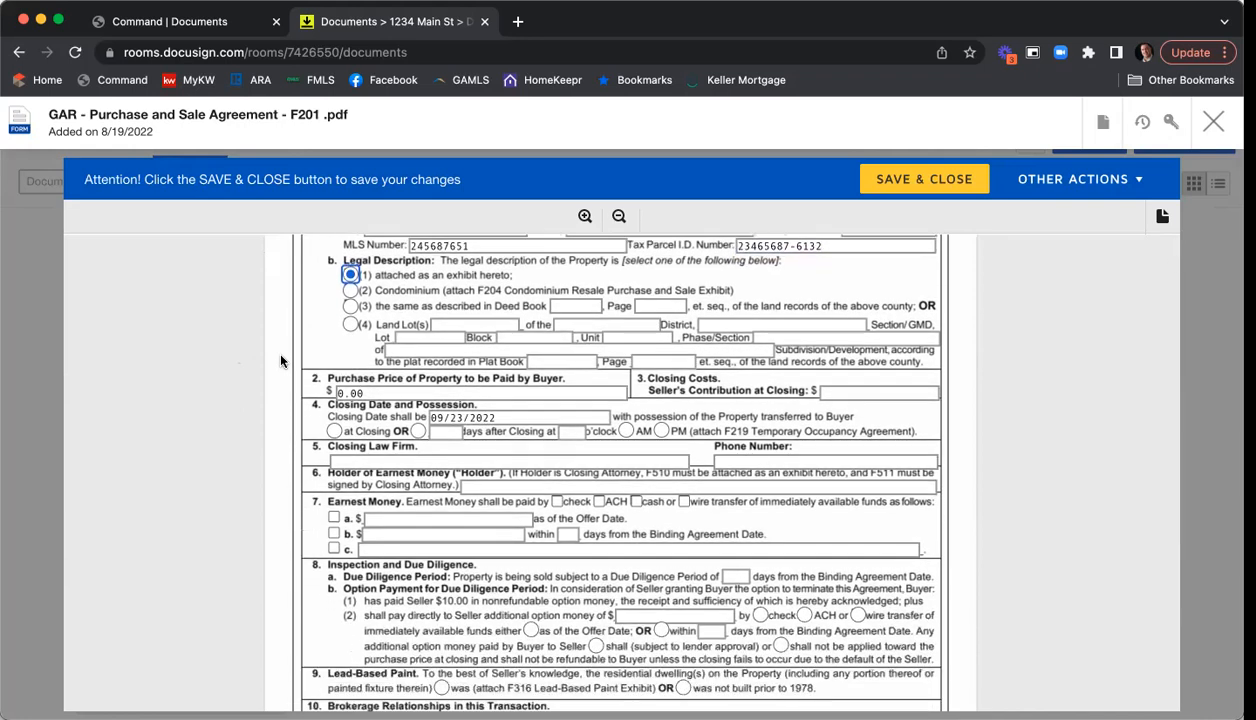
scroll(281, 361, "down", 2)
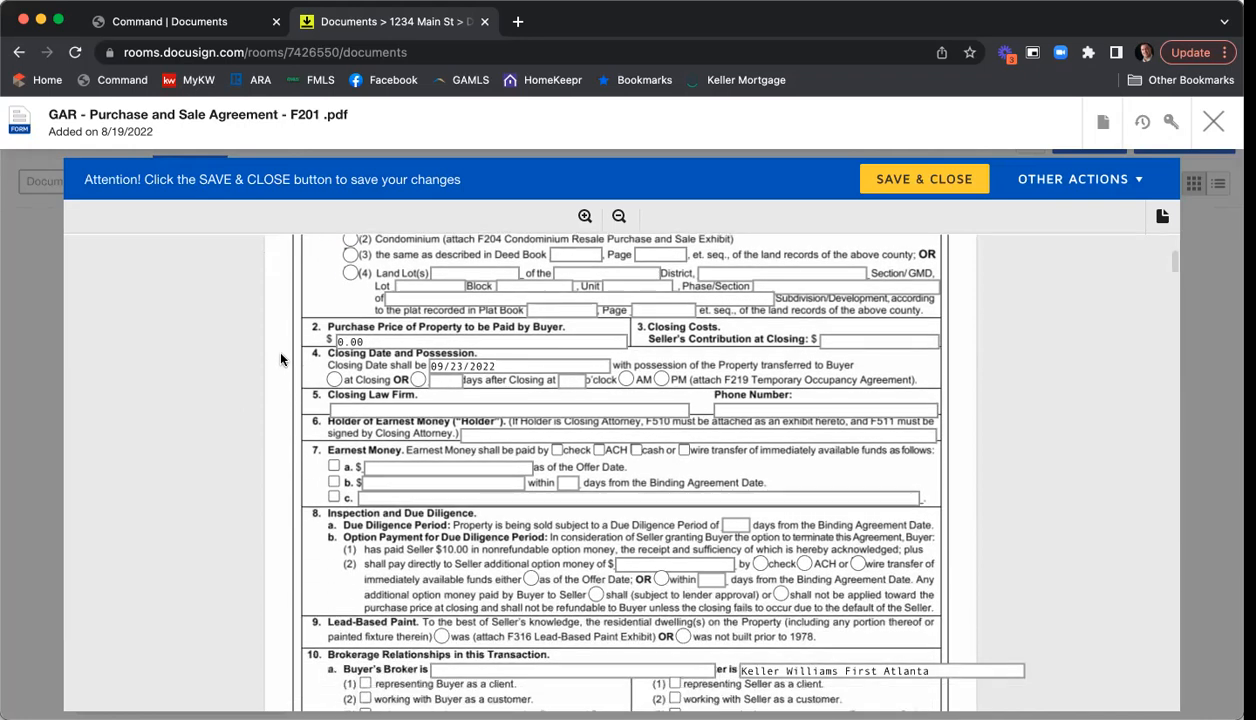
- Set the purchase price to 410.000 and the seller's closing contribution to 3,500
left_click(361, 341)
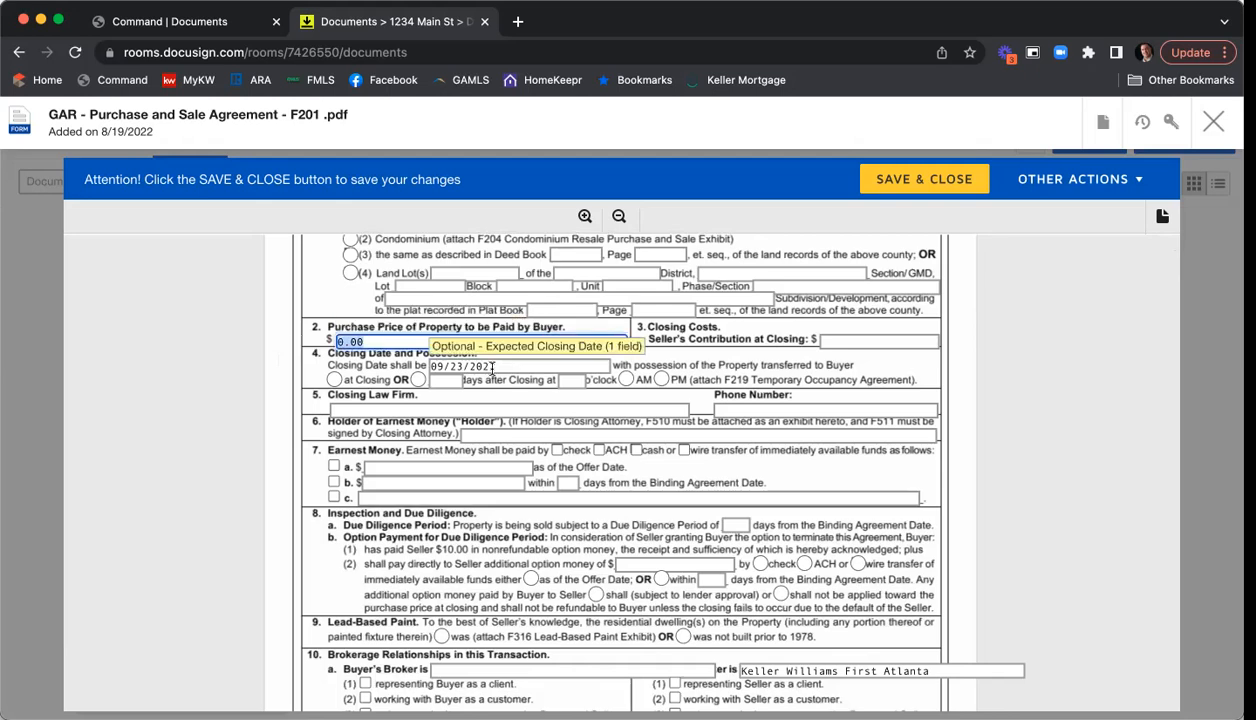
type("410.000")
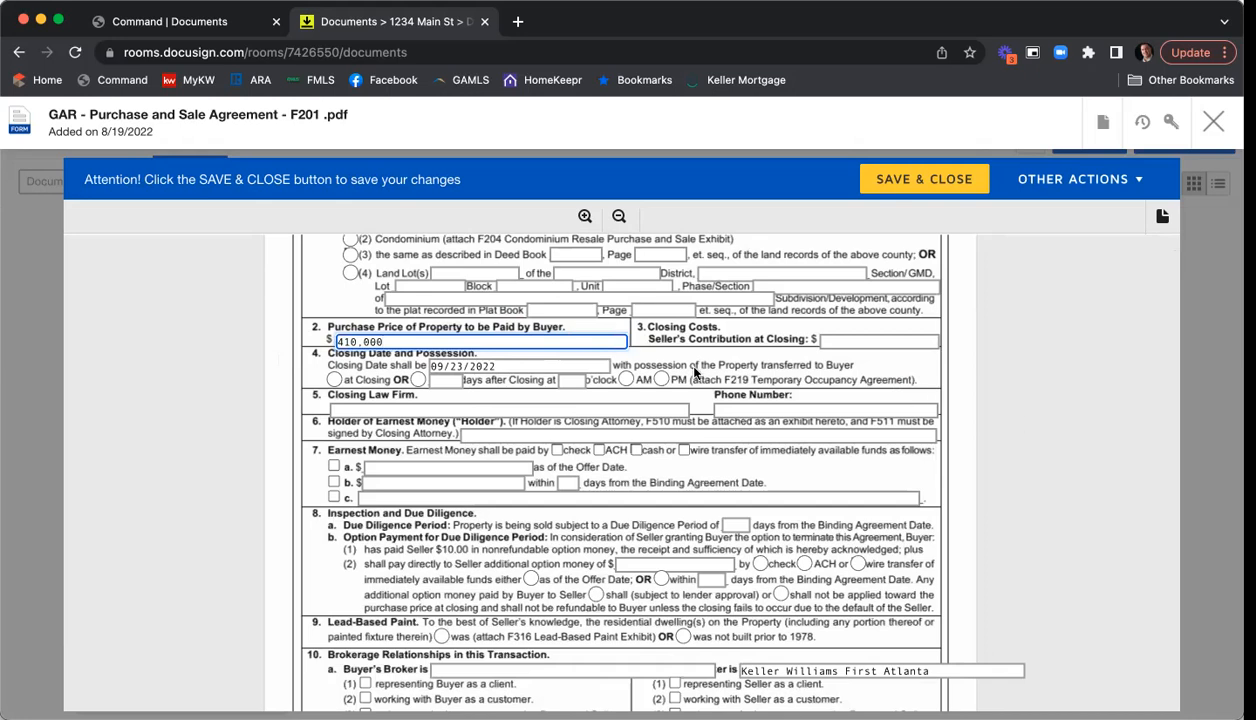
left_click(854, 339)
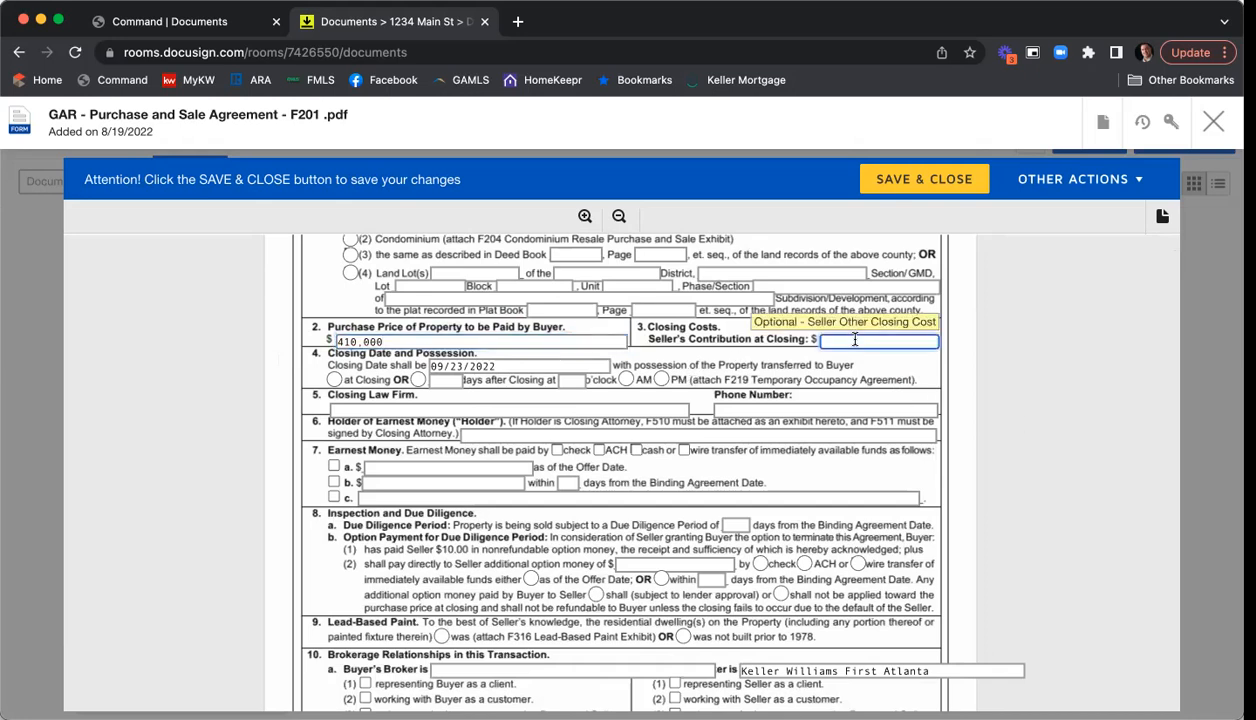
type("3,500")
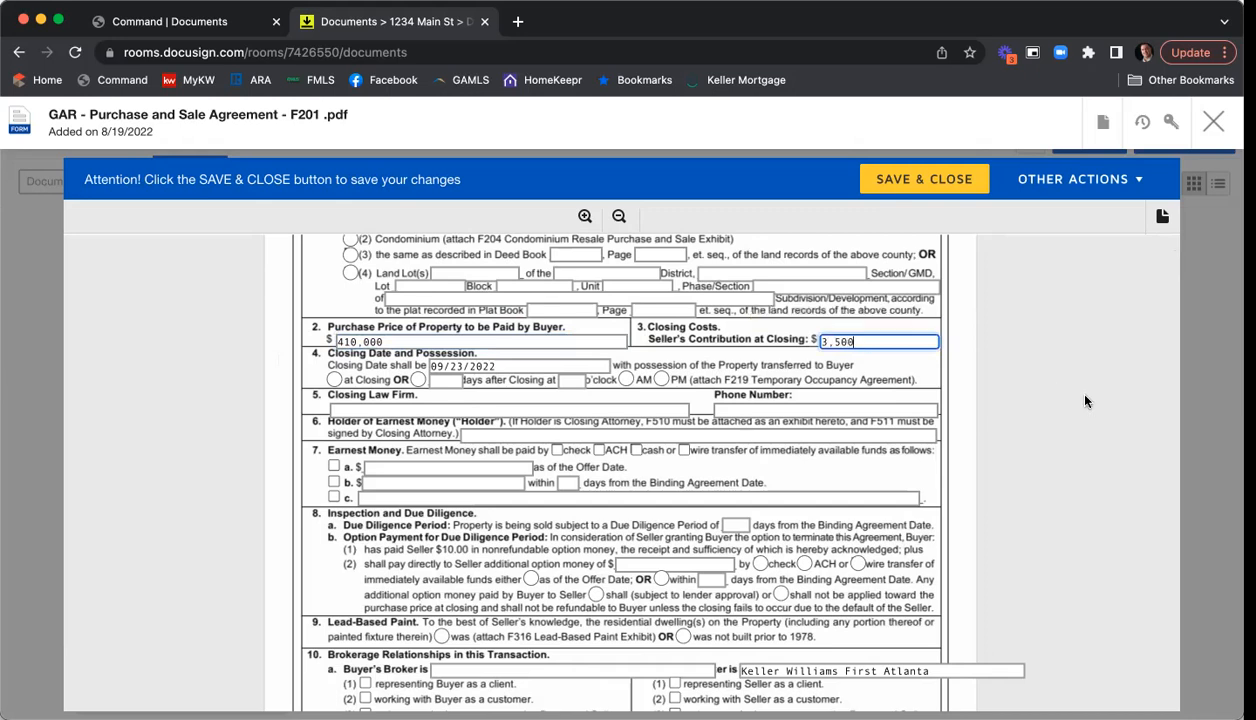
- Change the closing date to 9/21/22 with possession given at closing
scroll(1064, 387, "down", 1)
left_click(515, 337)
left_click_drag(520, 337, 354, 336)
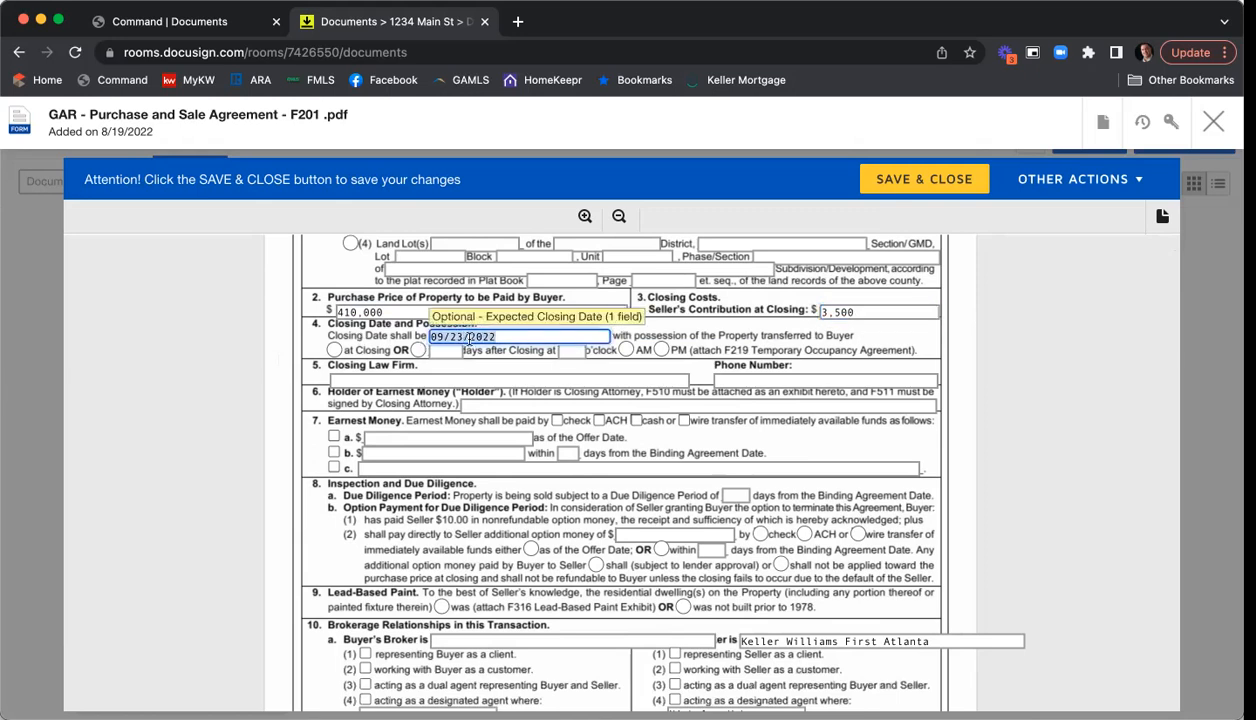
type("9/")
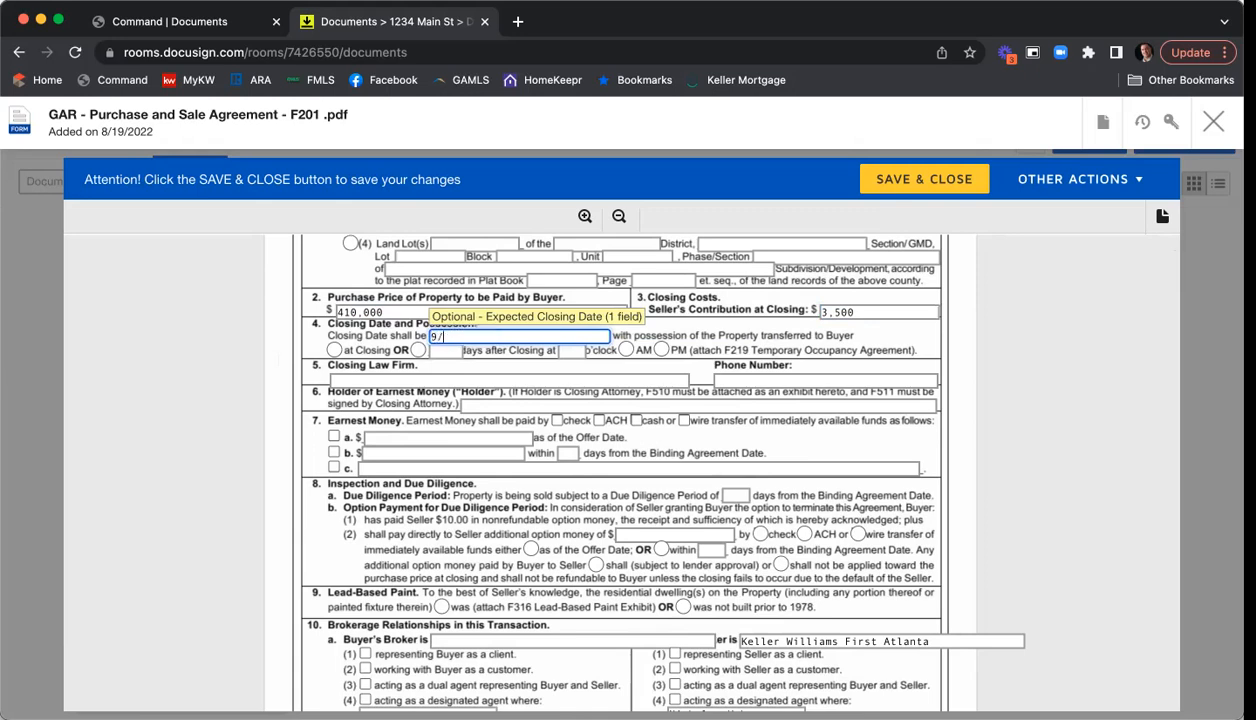
type("21/22")
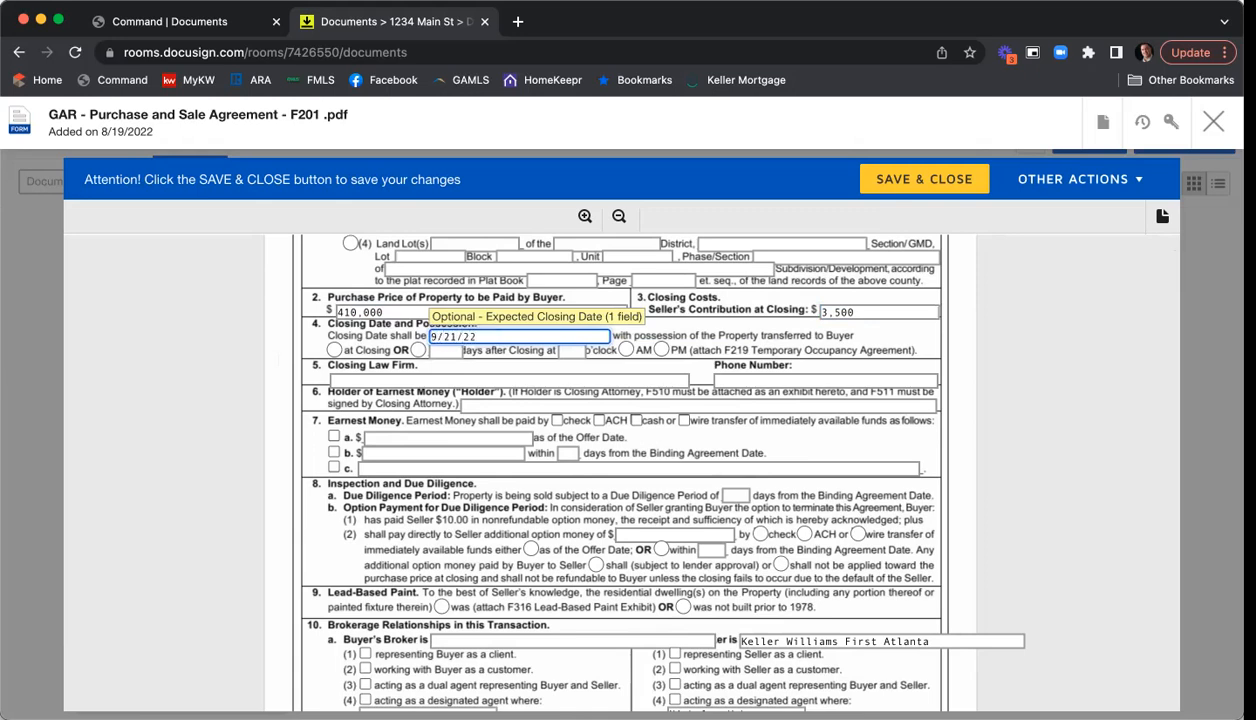
left_click(333, 349)
scroll(296, 349, "down", 1)
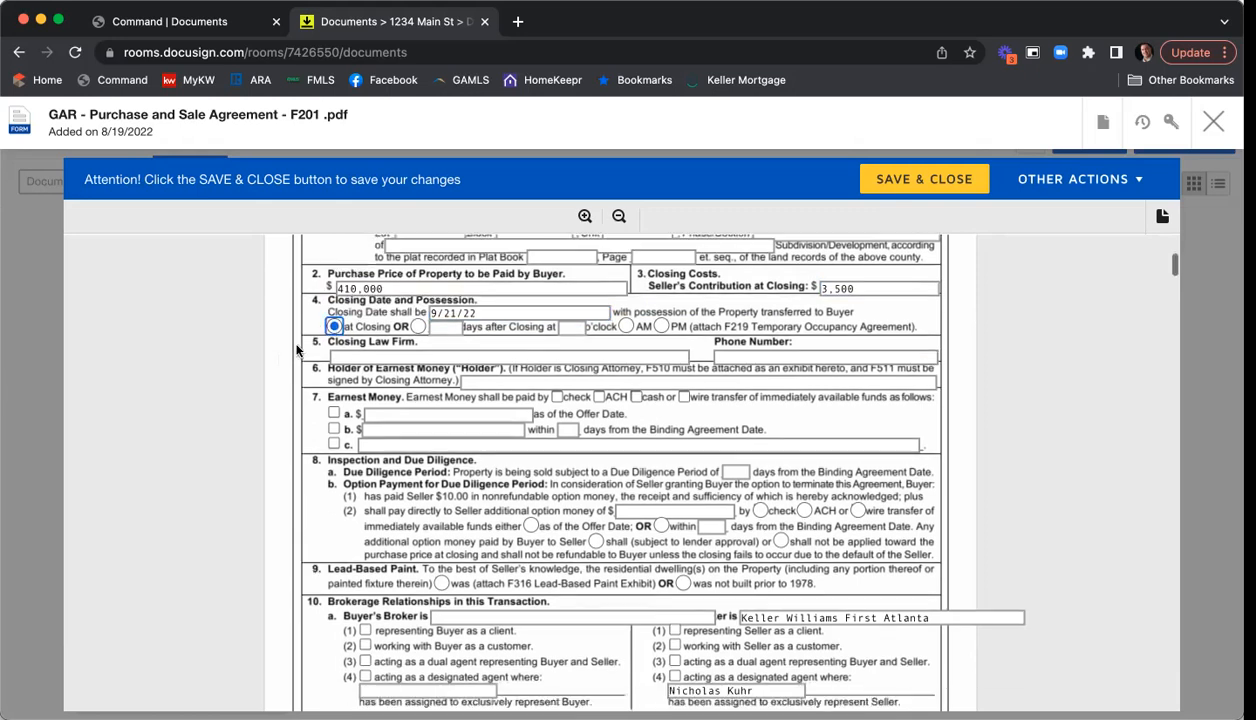
- Name C&B as the closing law firm and enter its phone number
left_click(394, 346)
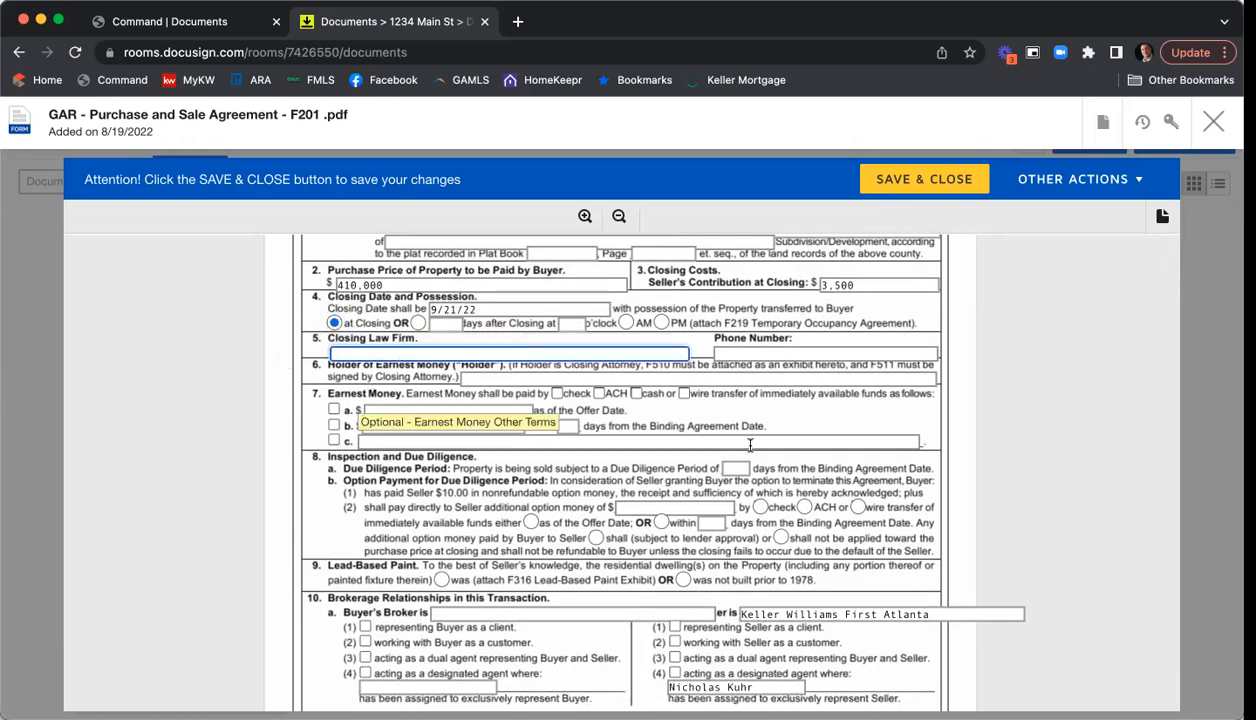
type("C&B")
left_click(746, 354)
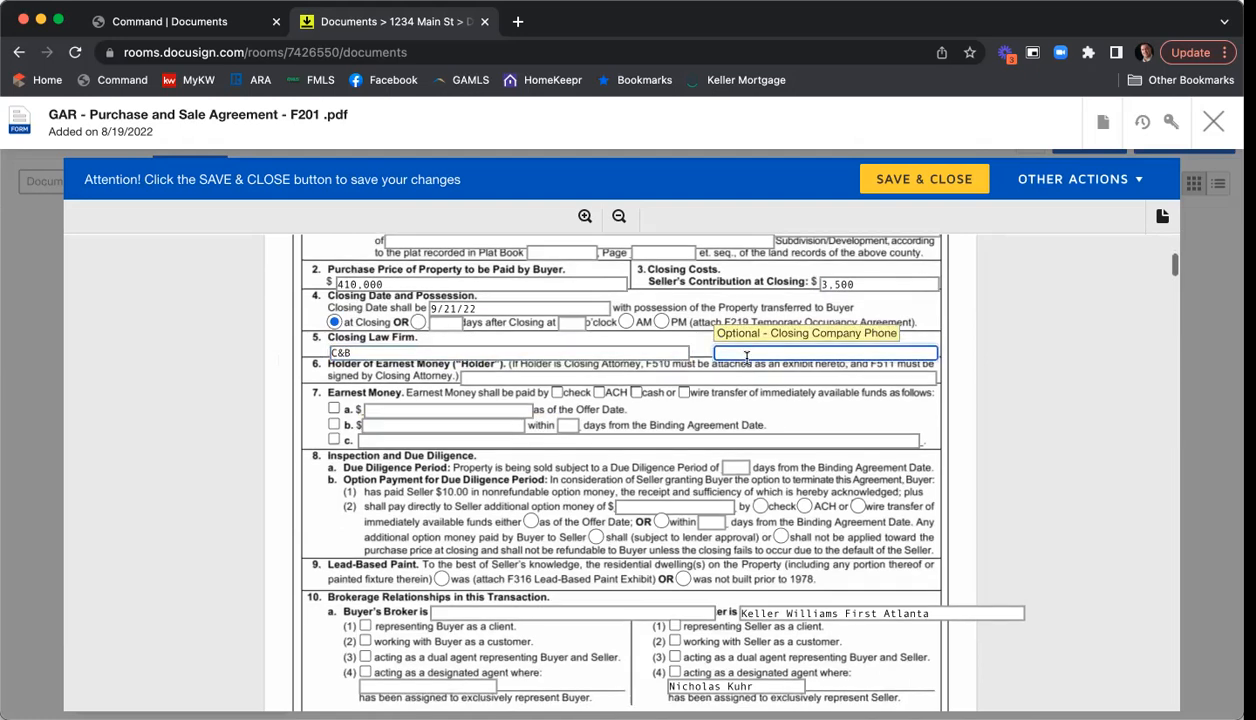
type("77")
key("BackSpace")
key("BackSpace")
key("BackSpace")
- Make KWFA holder of $5,000 earnest money paid by check under option b within 3 days
left_click(516, 380)
type("KWFA")
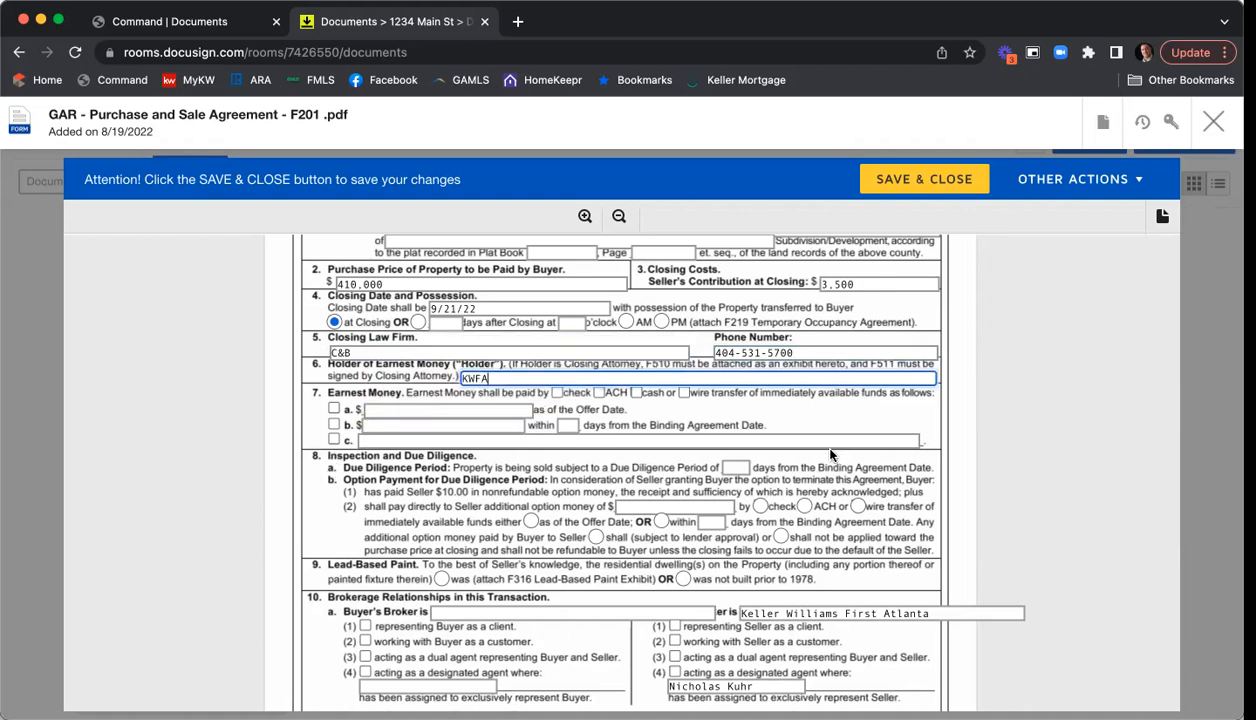
left_click(557, 393)
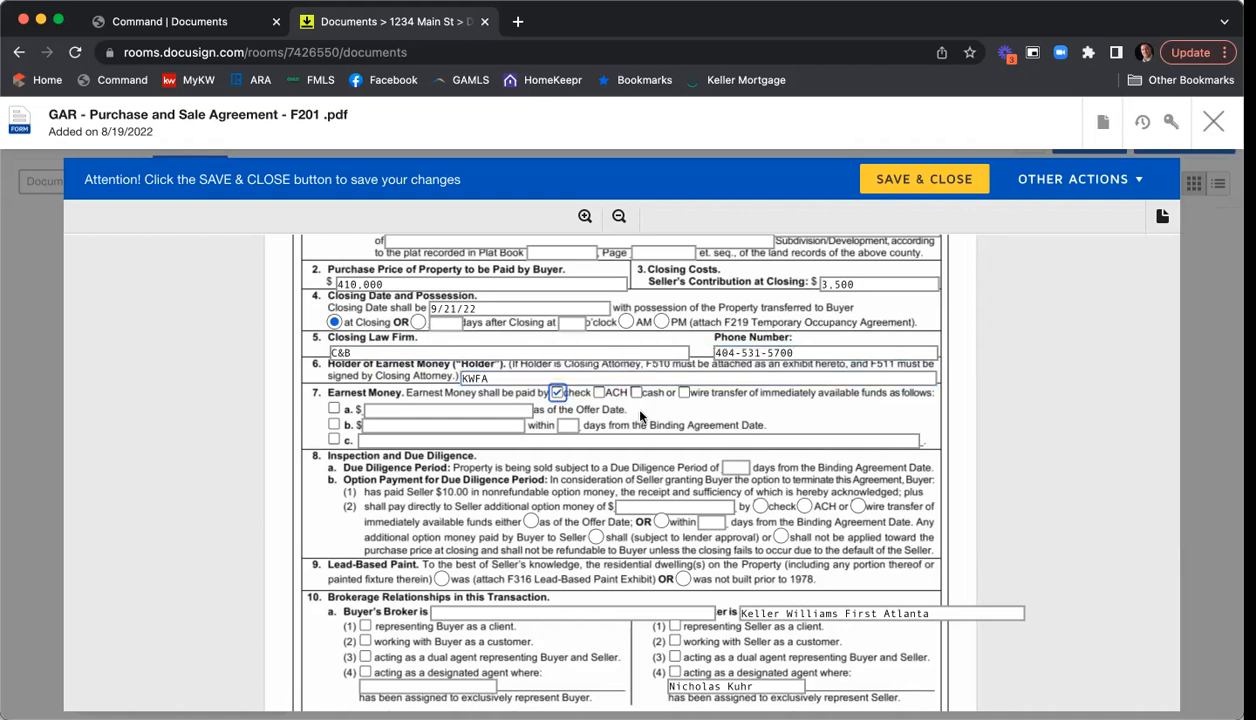
left_click(334, 424)
left_click(459, 440)
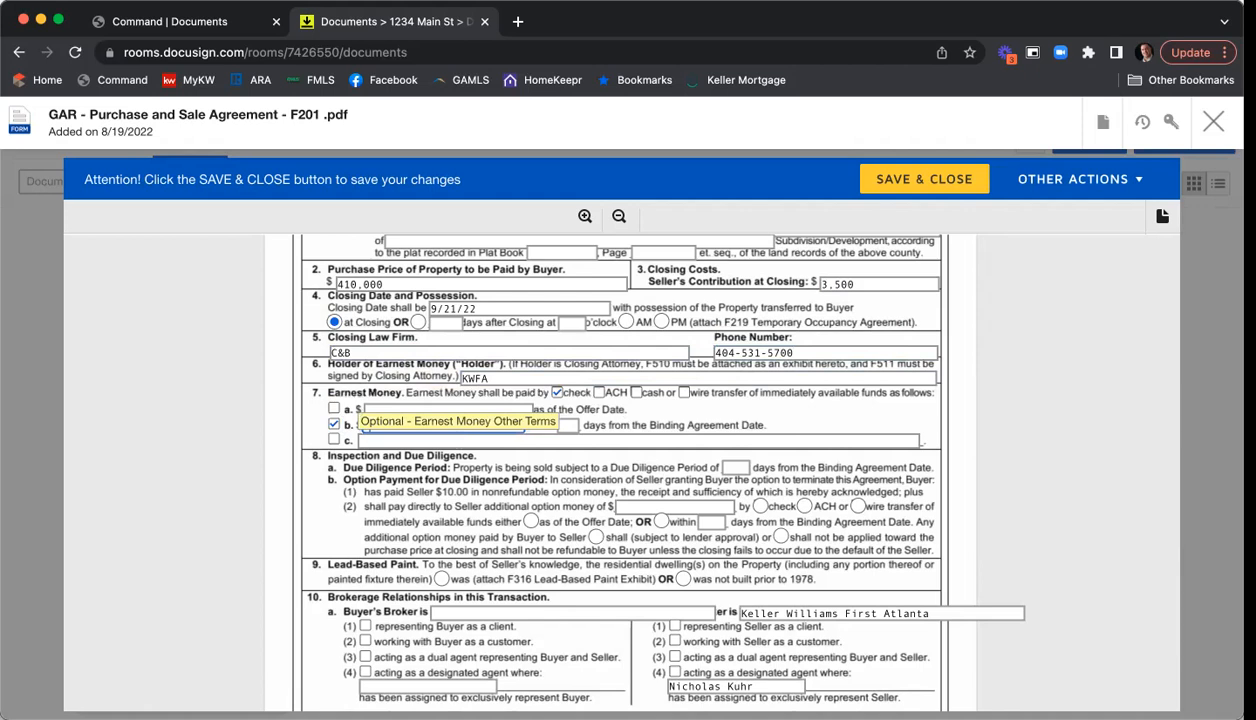
type("5,000")
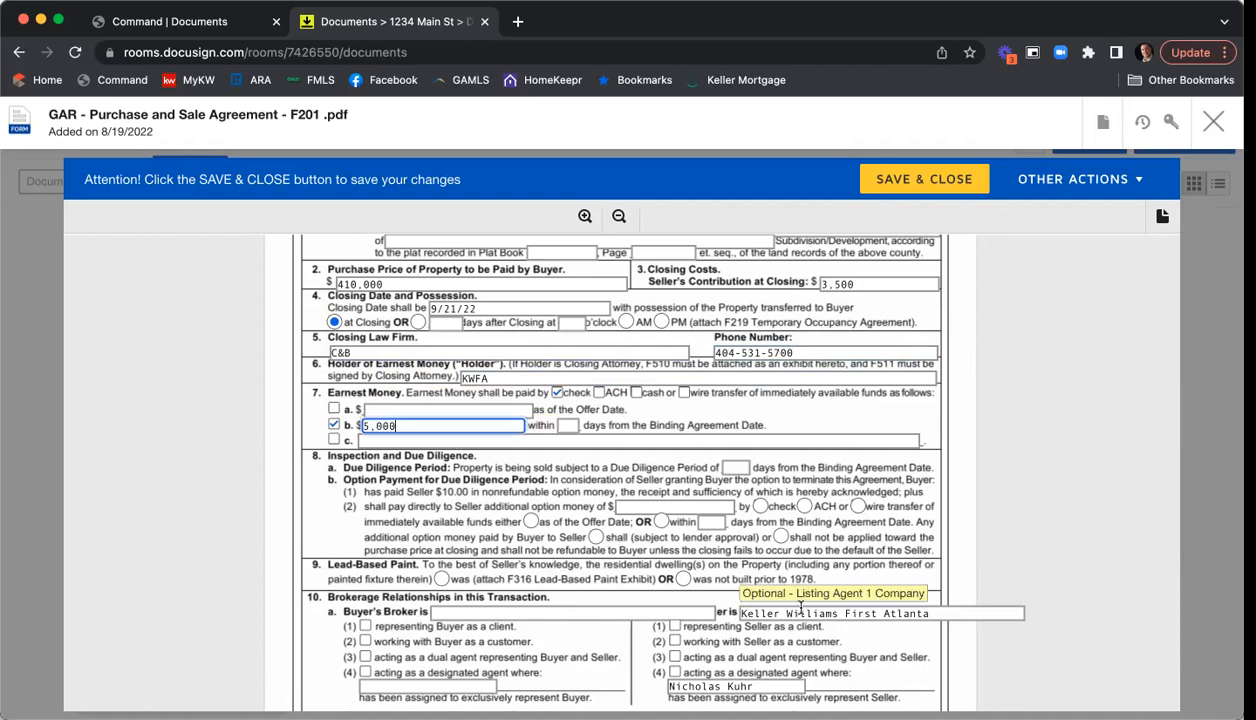
left_click(570, 427)
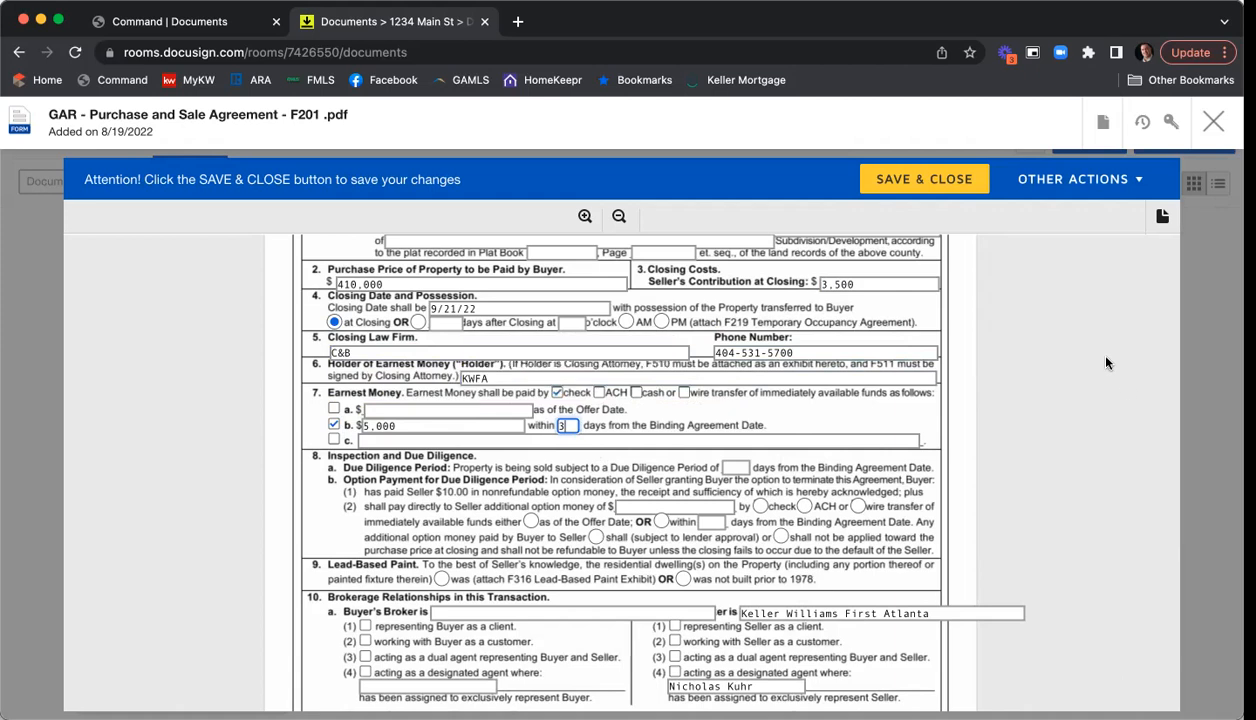
- Set a 7-day due diligence period and state the home was not built before 1978
scroll(1105, 362, "down", 2)
scroll(1105, 362, "down", 3)
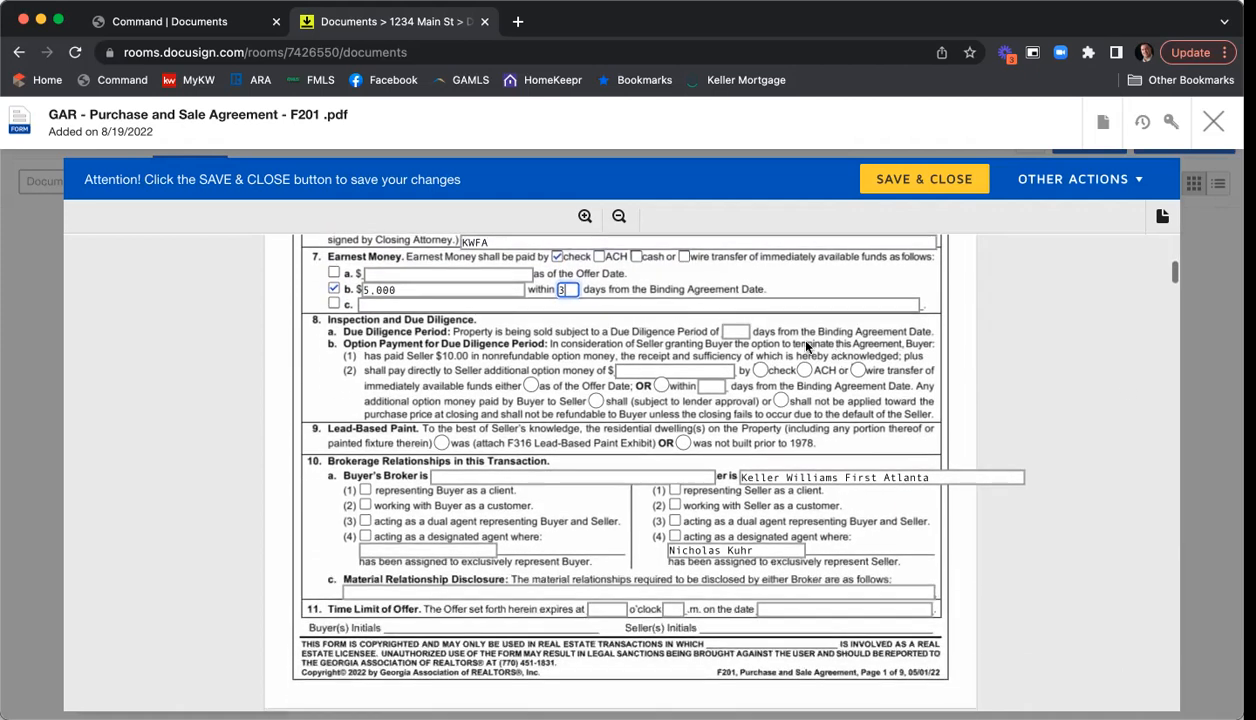
left_click(738, 331)
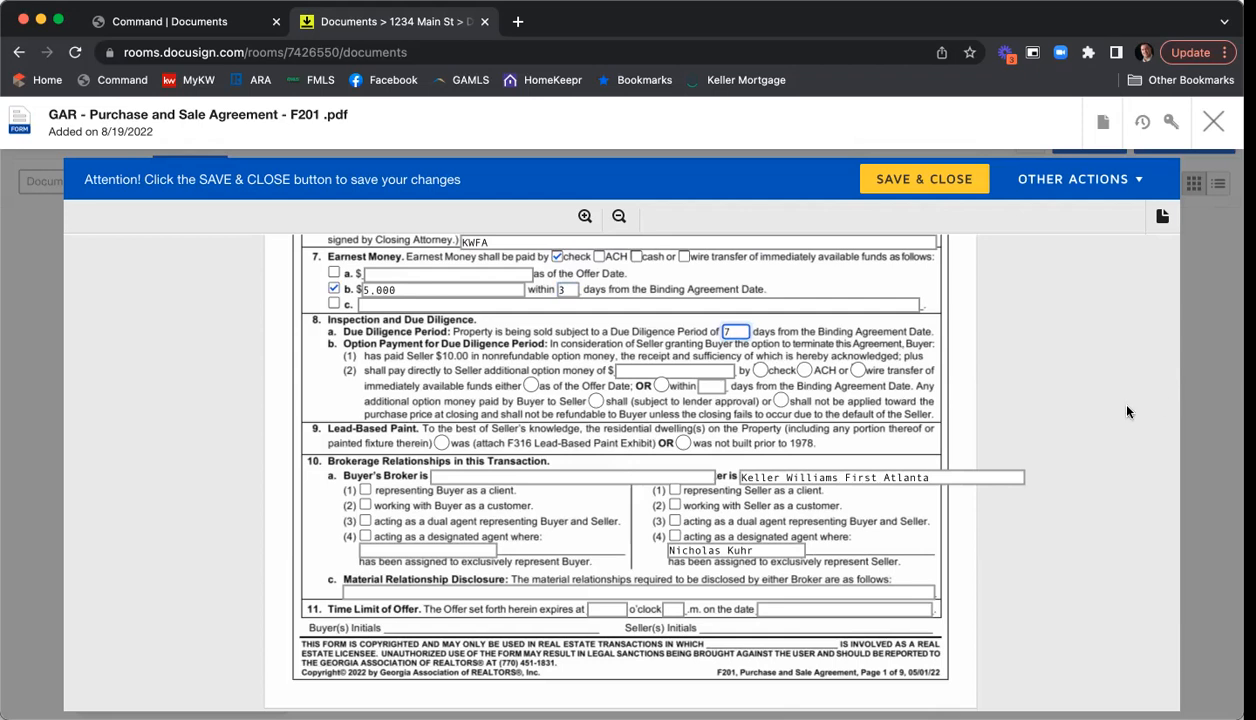
scroll(1010, 367, "down", 2)
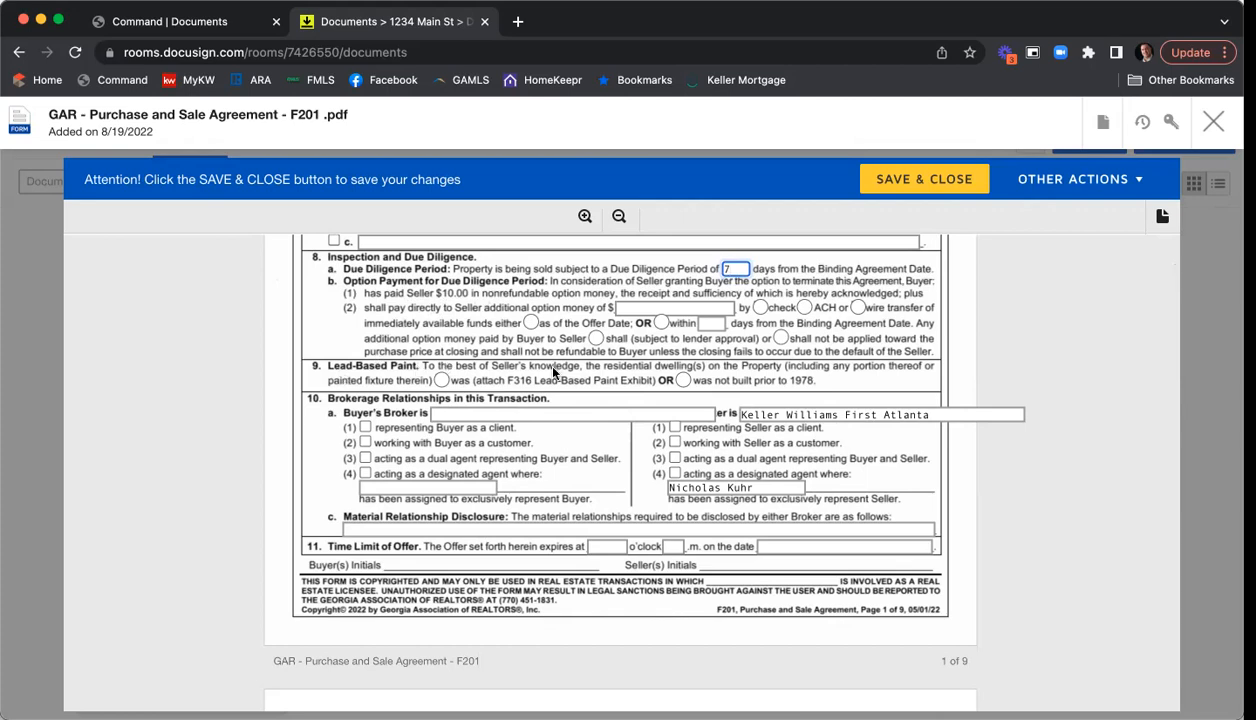
left_click(683, 381)
- Mark both brokers as representing their clients and enter Harry Norman as the buyer's brokerage
scroll(1038, 367, "down", 2)
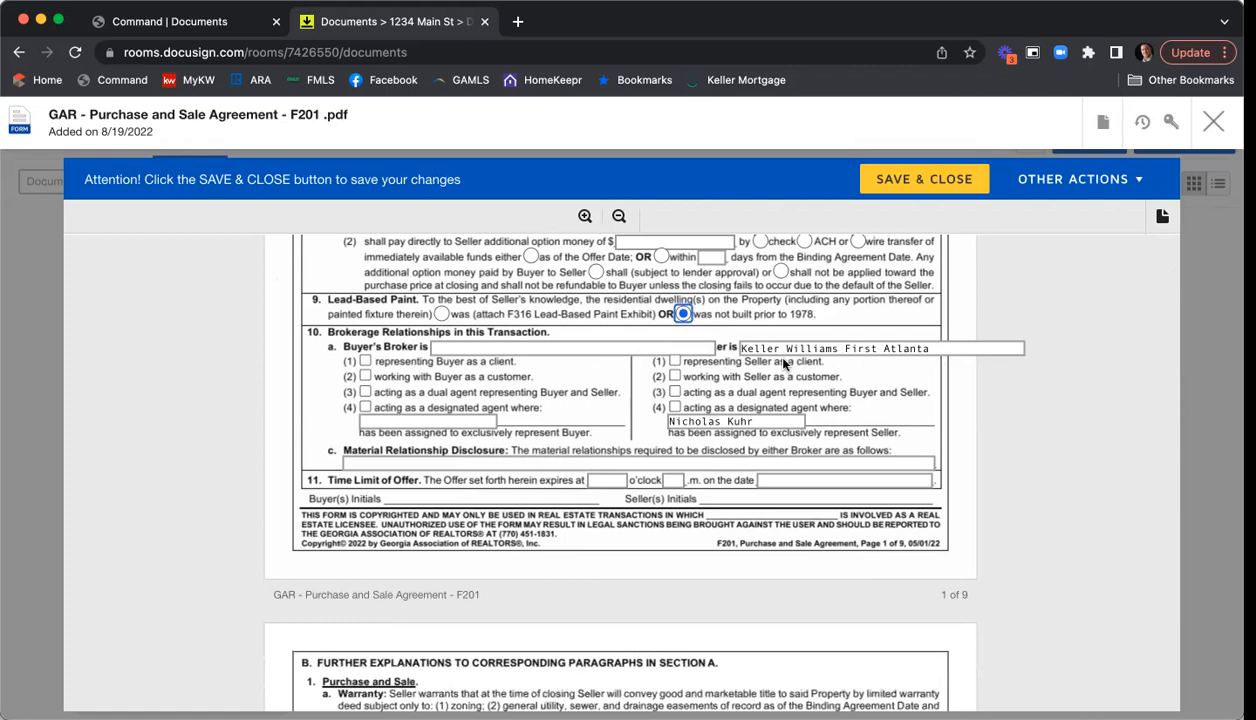
left_click(676, 364)
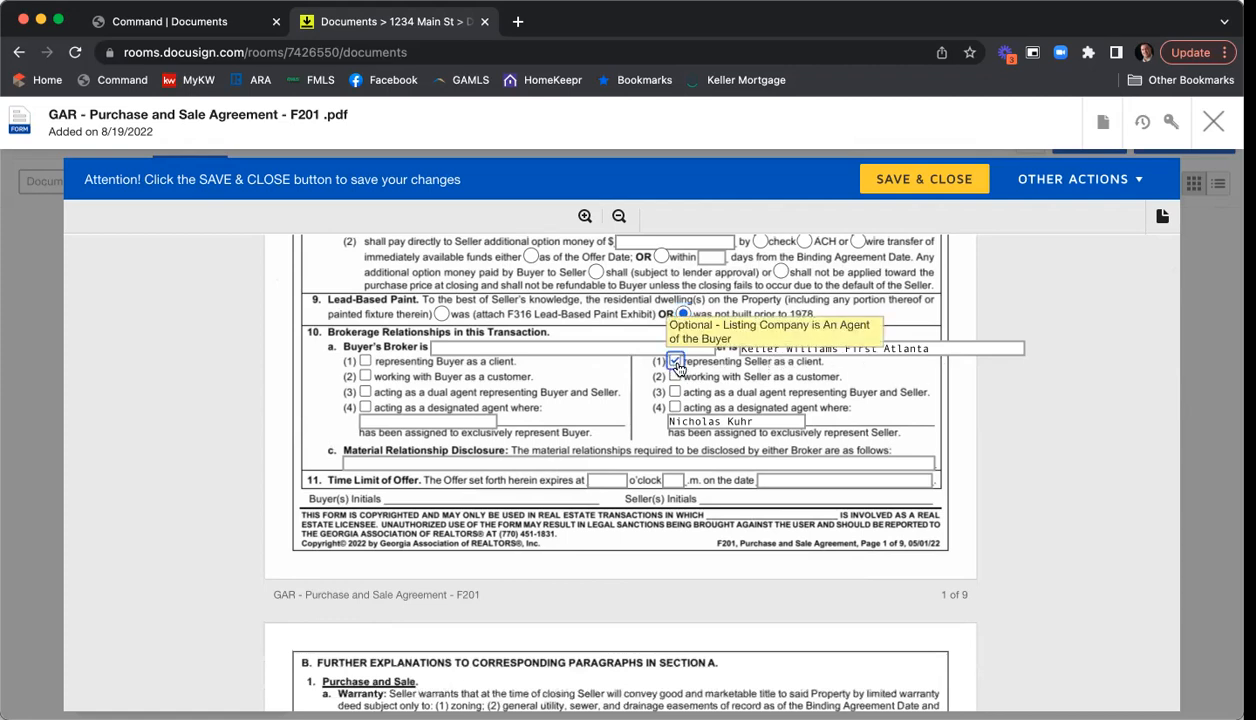
left_click(440, 347)
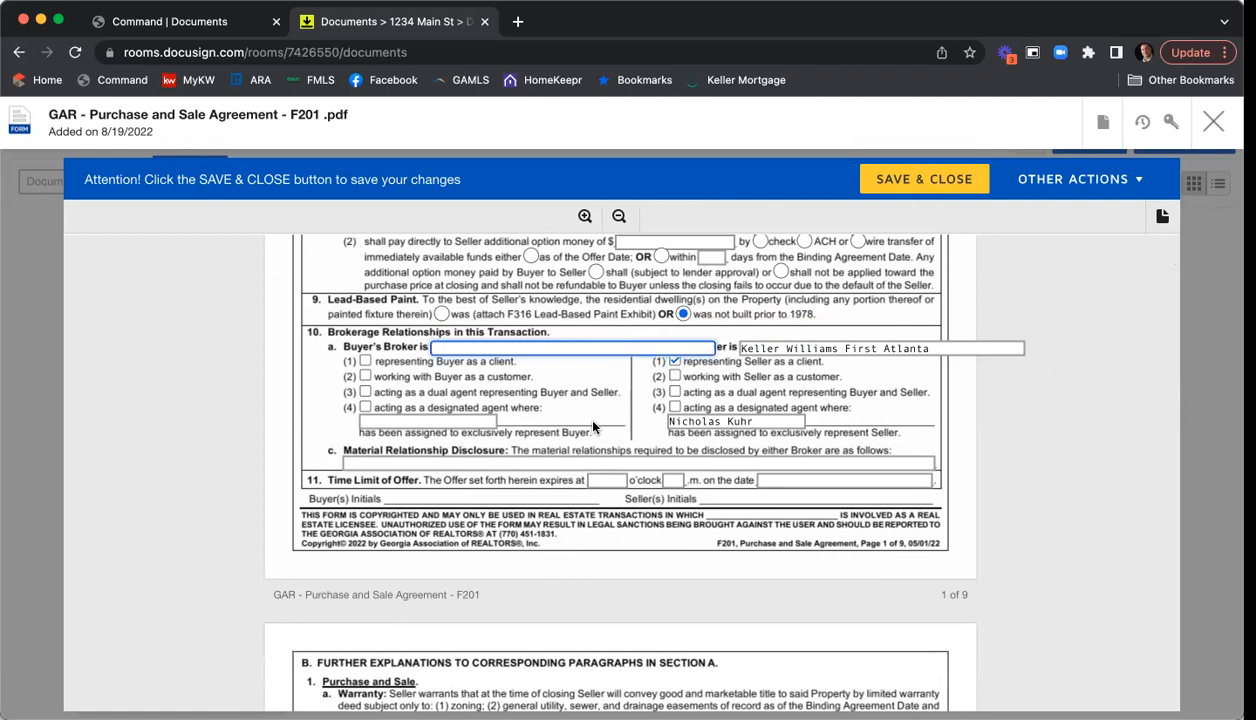
type("Harry Norman")
left_click(365, 361)
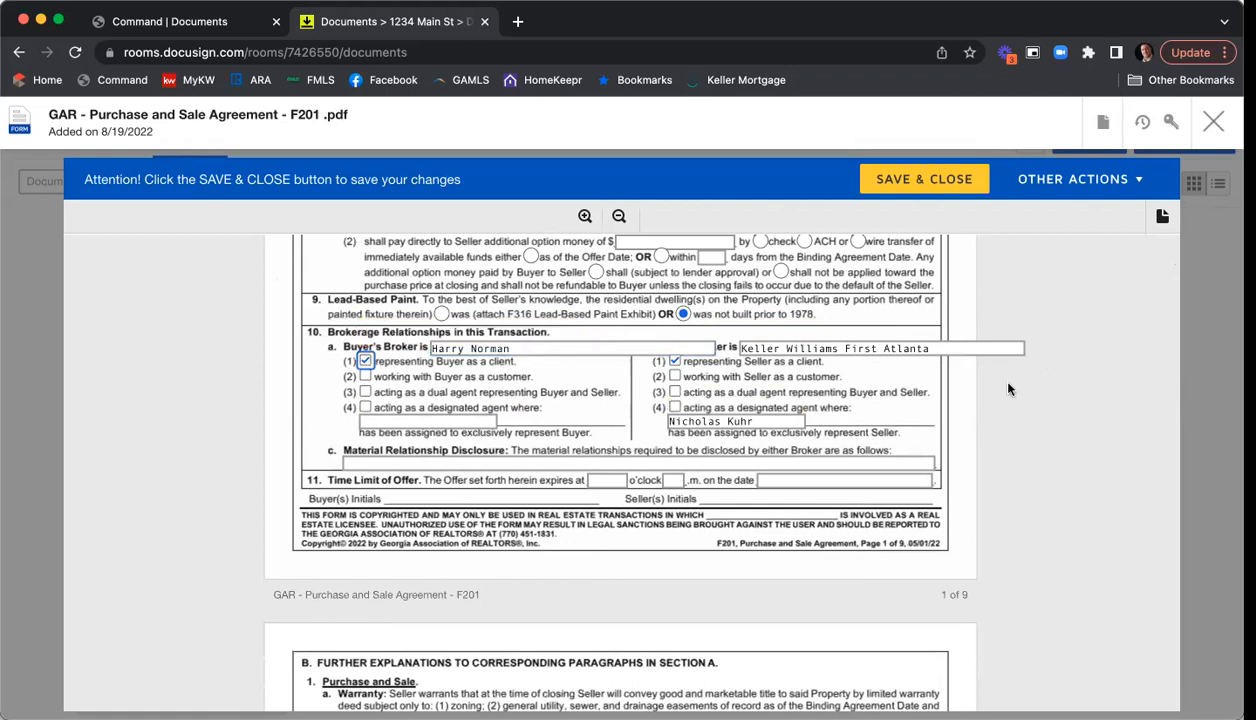
- Put N/A for material relationships and set the offer to expire at 12 p.m. on 8/20/22
scroll(1008, 389, "down", 1)
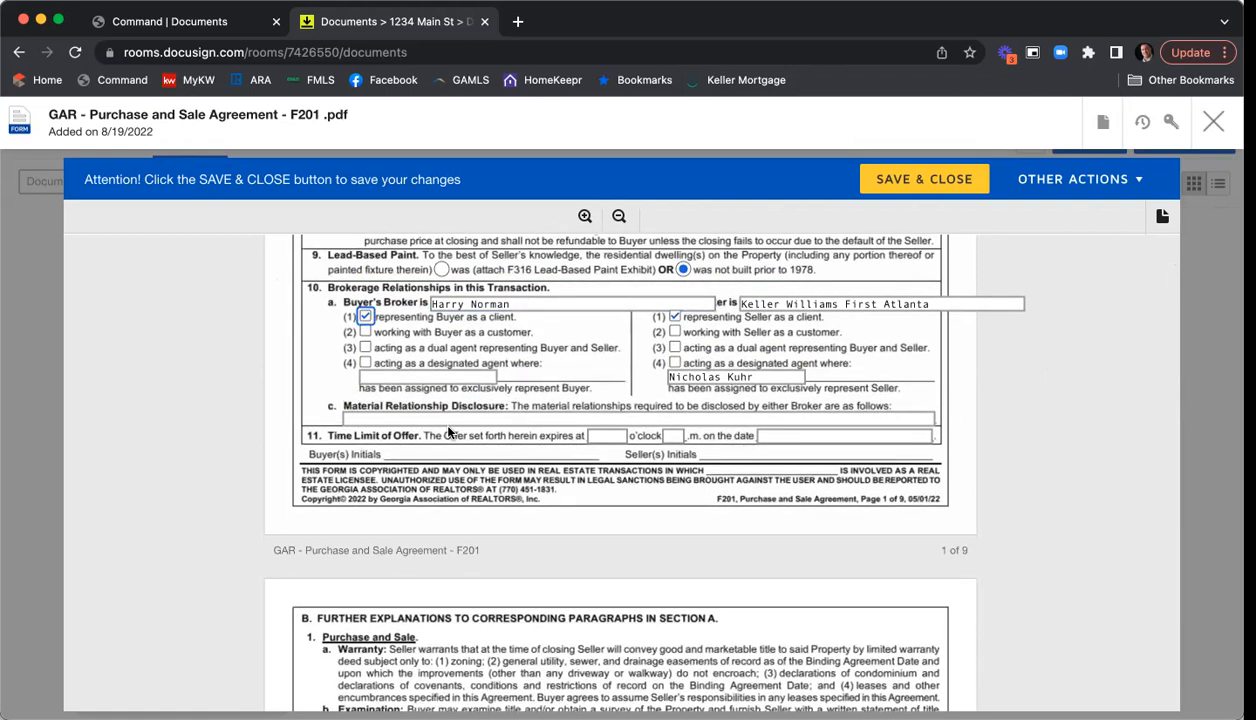
left_click(408, 415)
type("N/")
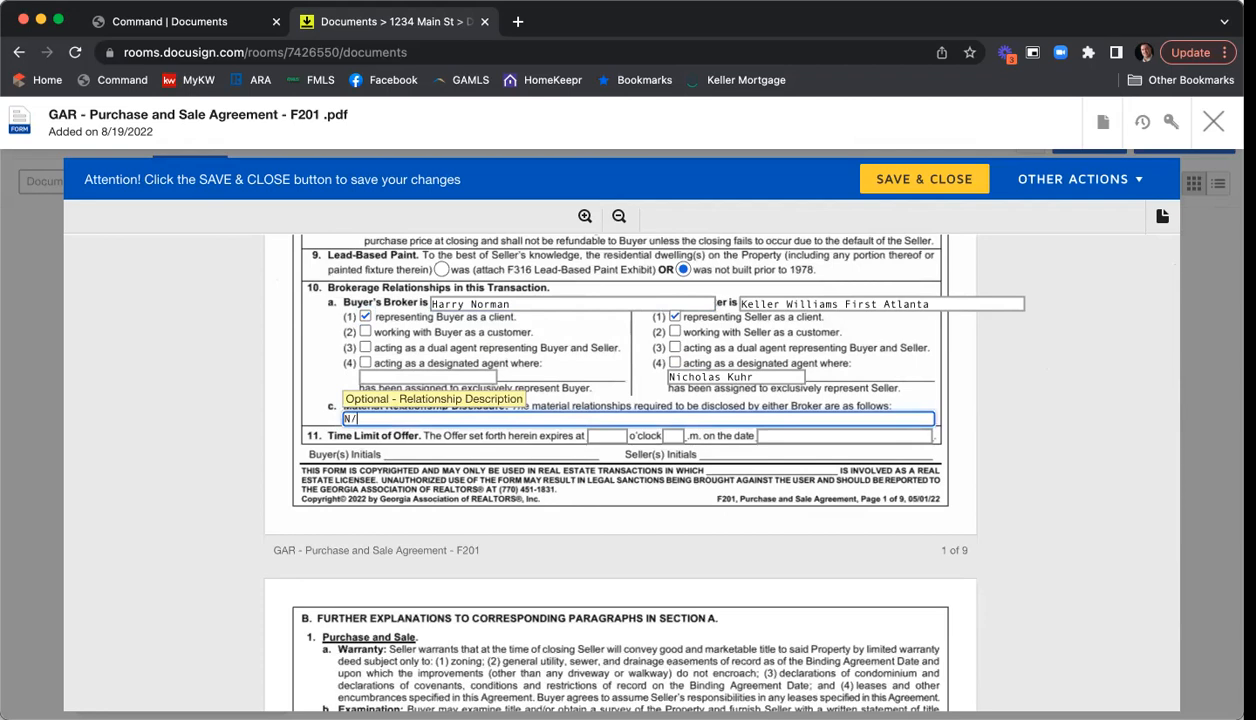
key("Tab")
type("19")
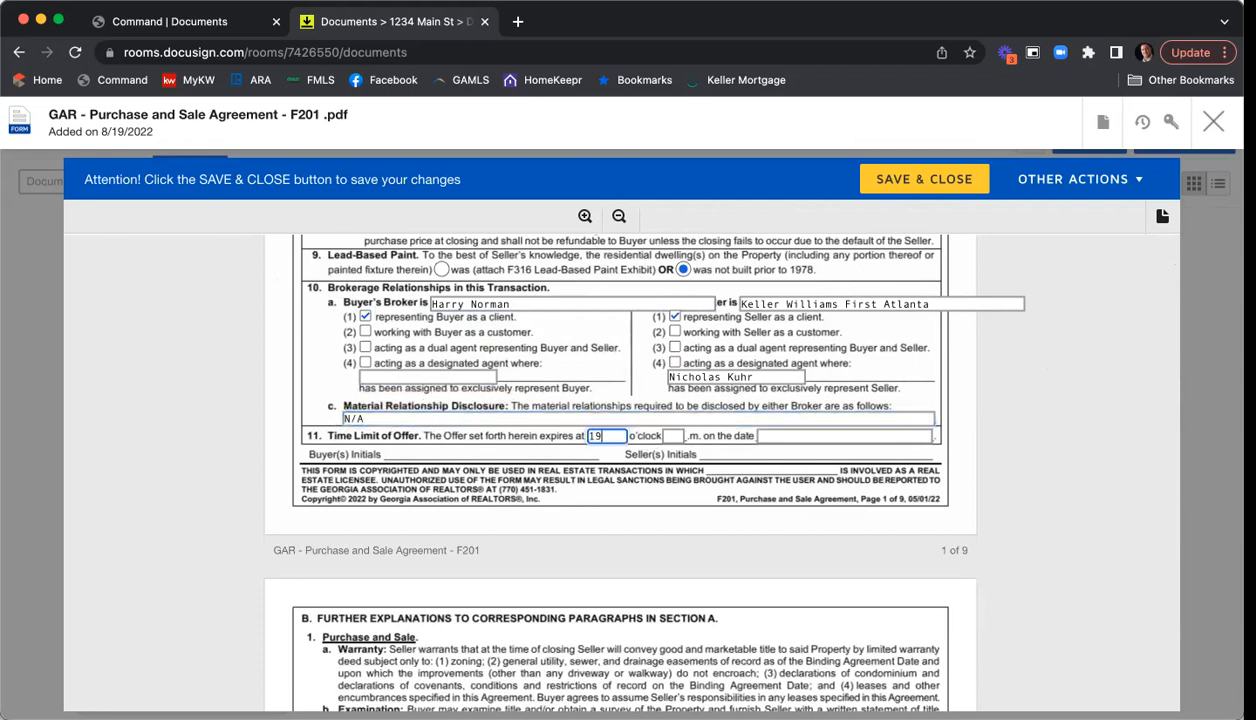
key("Tab")
type("p")
key("Tab")
type("8/20/22")
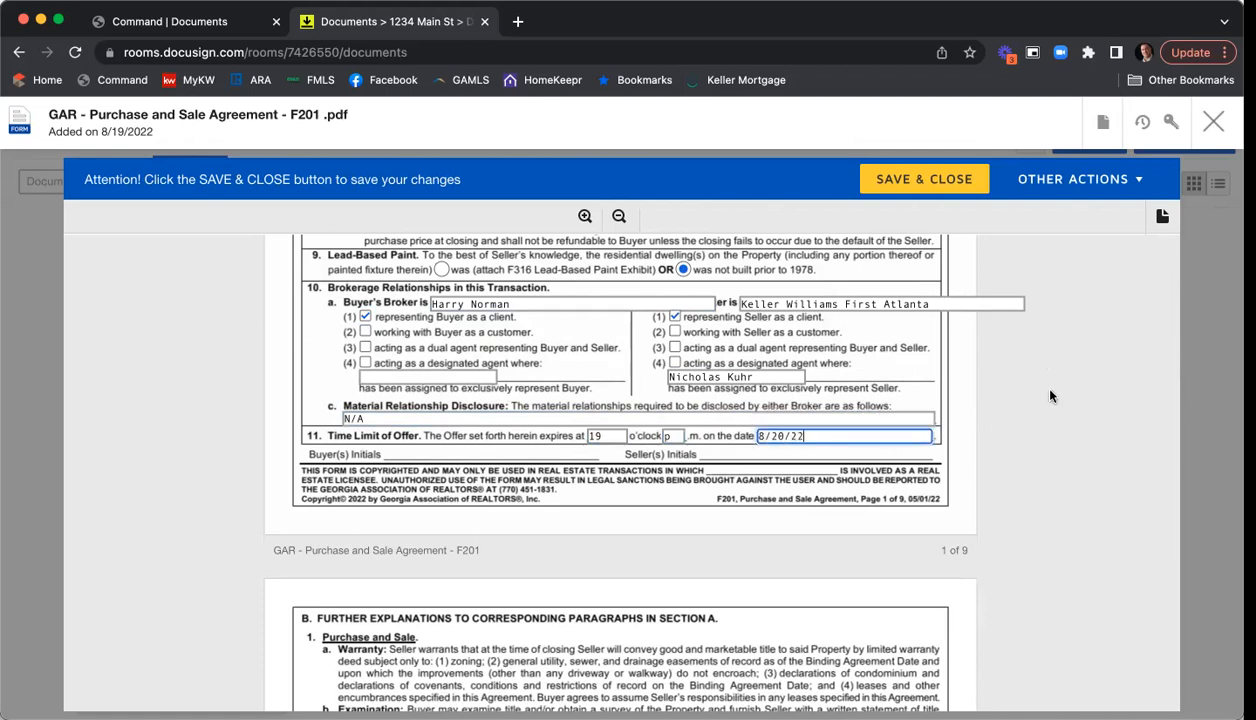
left_click_drag(604, 436, 535, 437)
type("12")
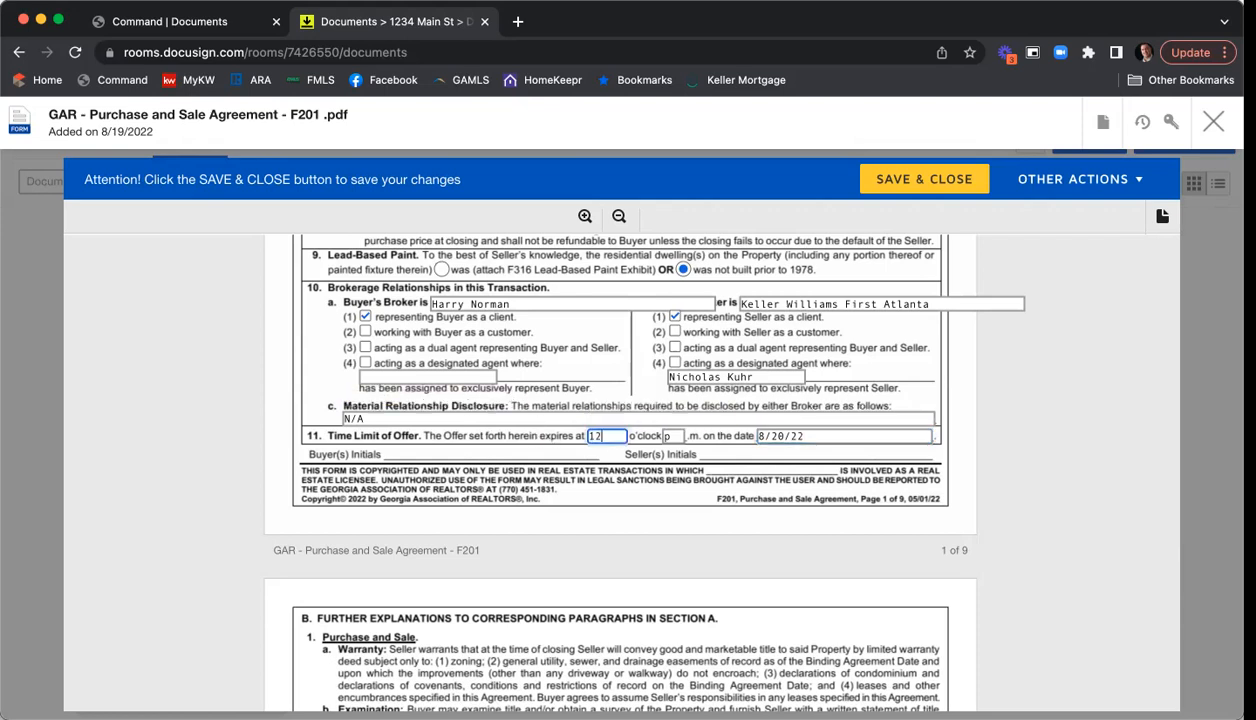
left_click(1083, 384)
- Untick the All Cash Sale exhibit and tick Community Association, Seller's Property Disclosure and Legal Description exhibits
scroll(1035, 385, "down", 5)
scroll(1037, 385, "down", 7)
scroll(1037, 387, "down", 10)
scroll(1037, 387, "down", 20)
scroll(1037, 387, "down", 20)
scroll(1037, 387, "down", 20)
scroll(1037, 387, "down", 20)
scroll(1038, 387, "down", 5)
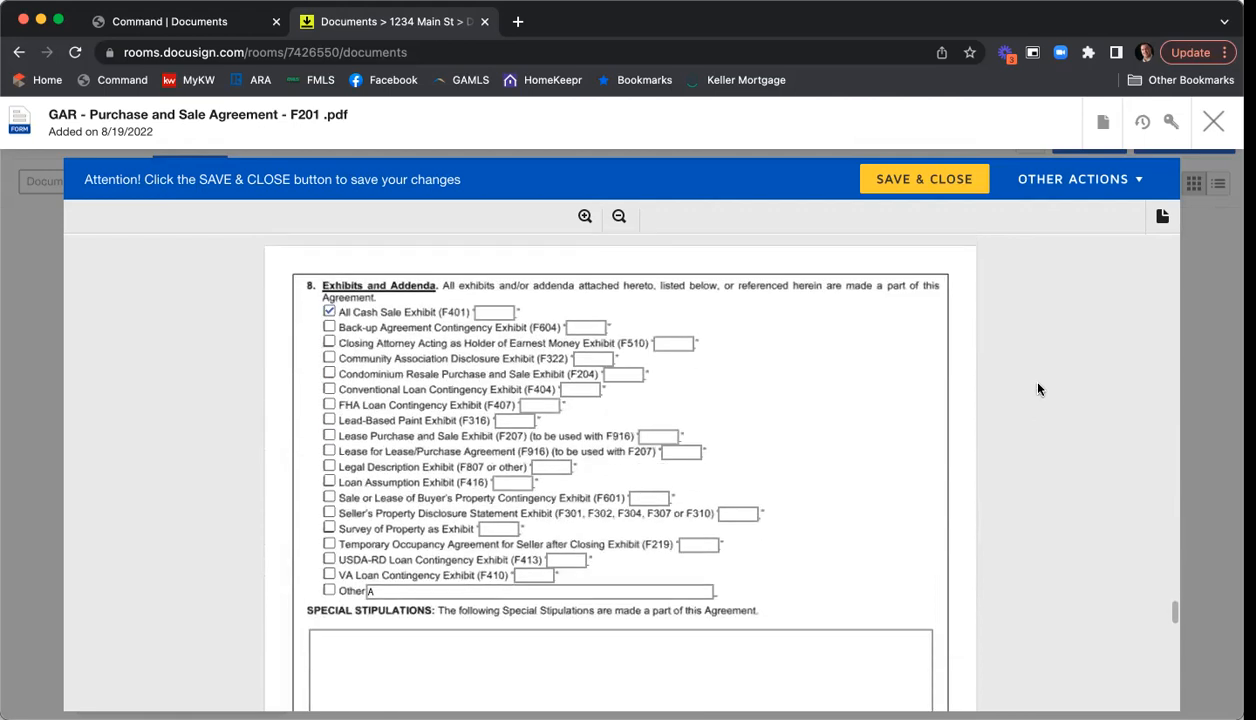
left_click(329, 314)
left_click(330, 359)
left_click(343, 516)
left_click(340, 467)
- Label Seller's Property Disclosure A, Community Association B and Legal Description C
left_click(745, 514)
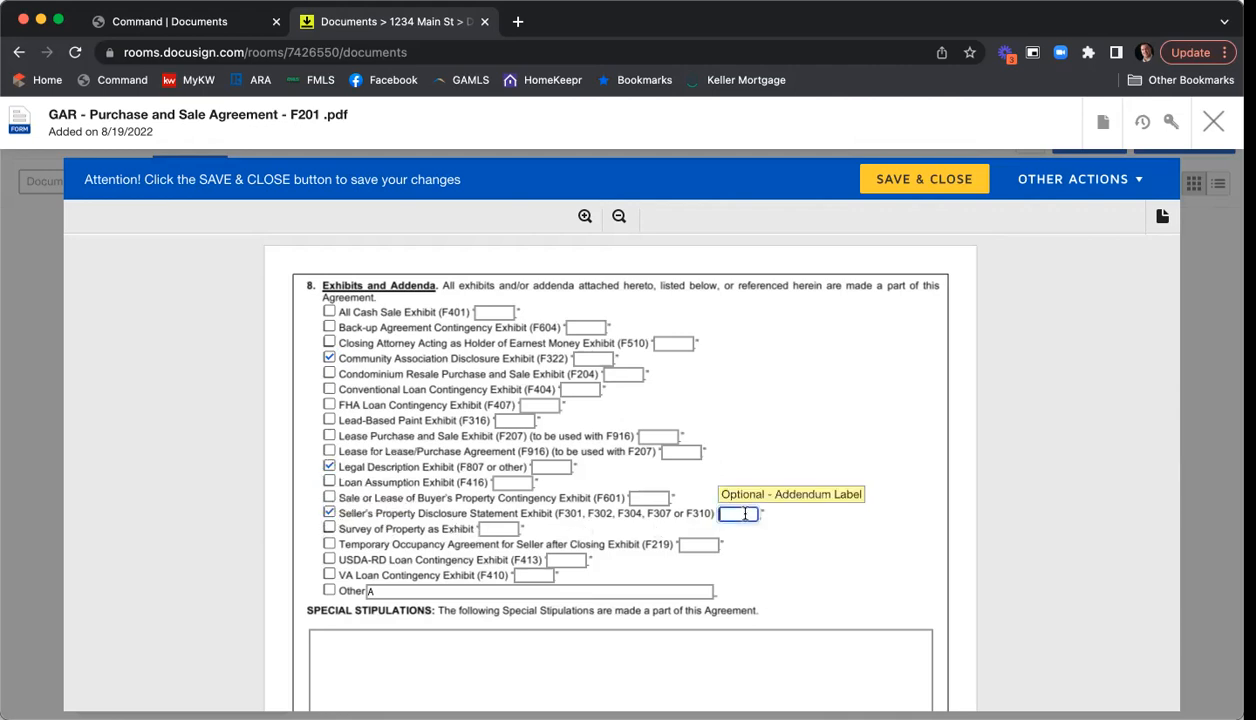
type("A")
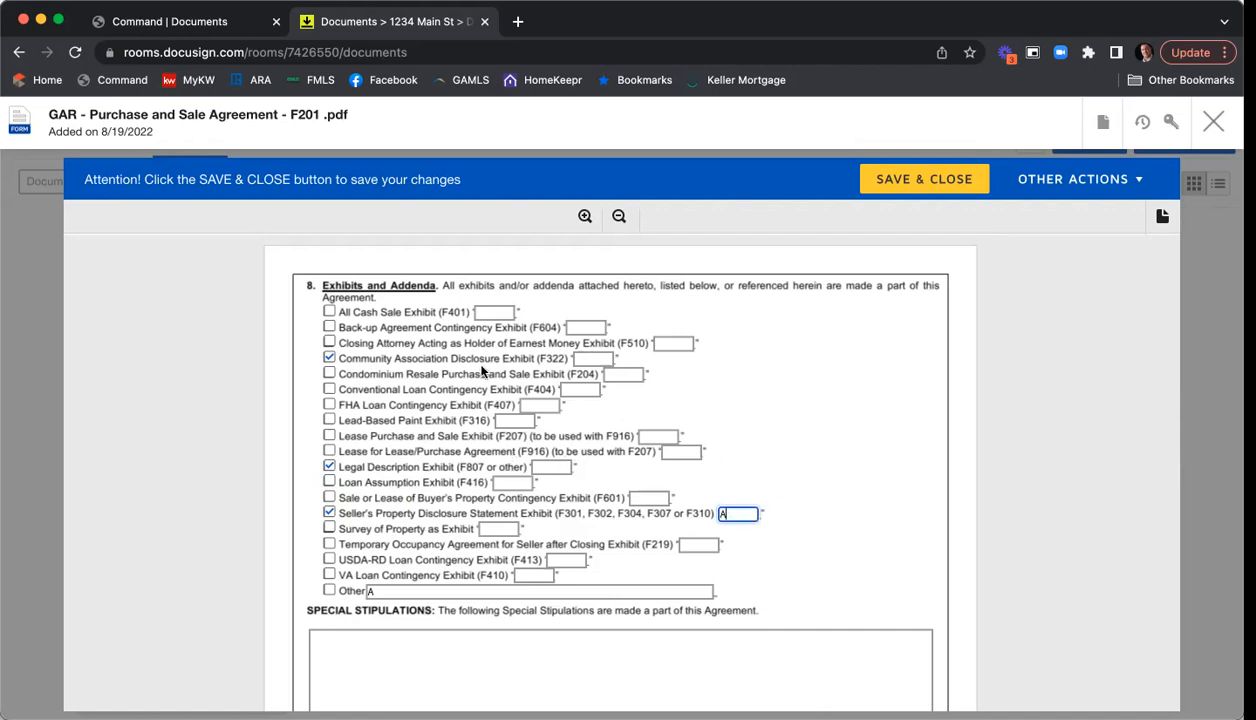
left_click(593, 357)
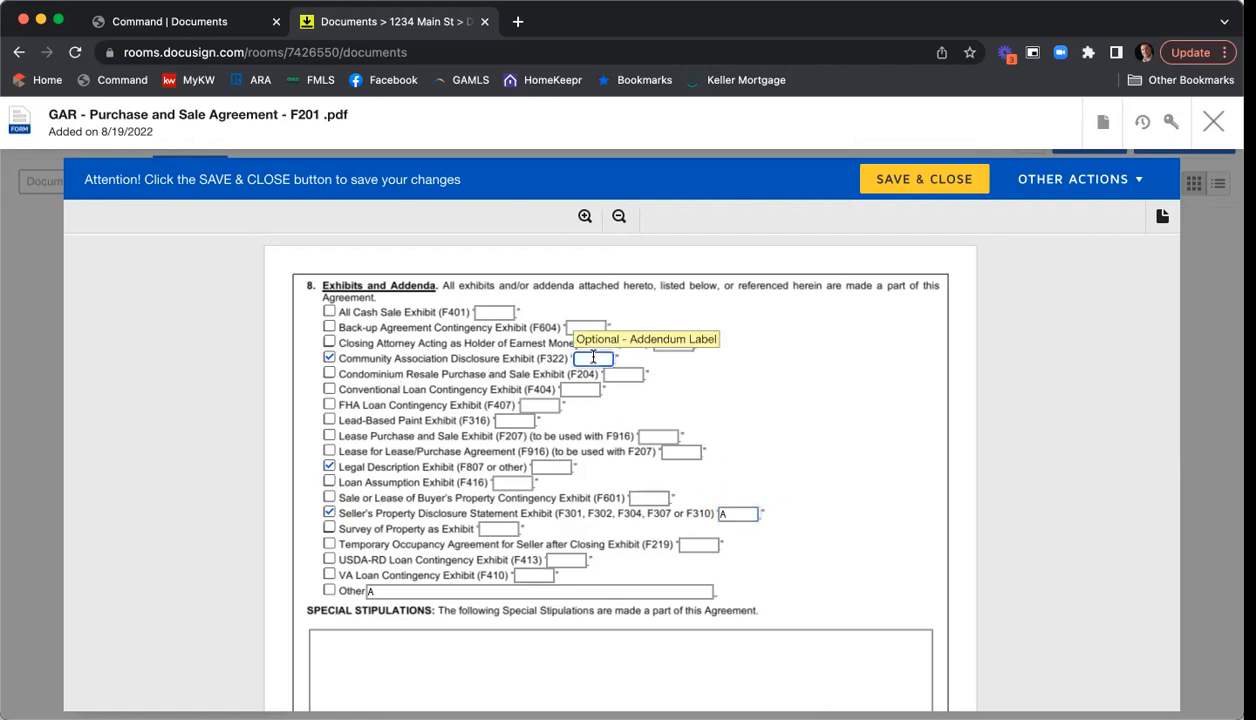
type("B")
left_click(548, 467)
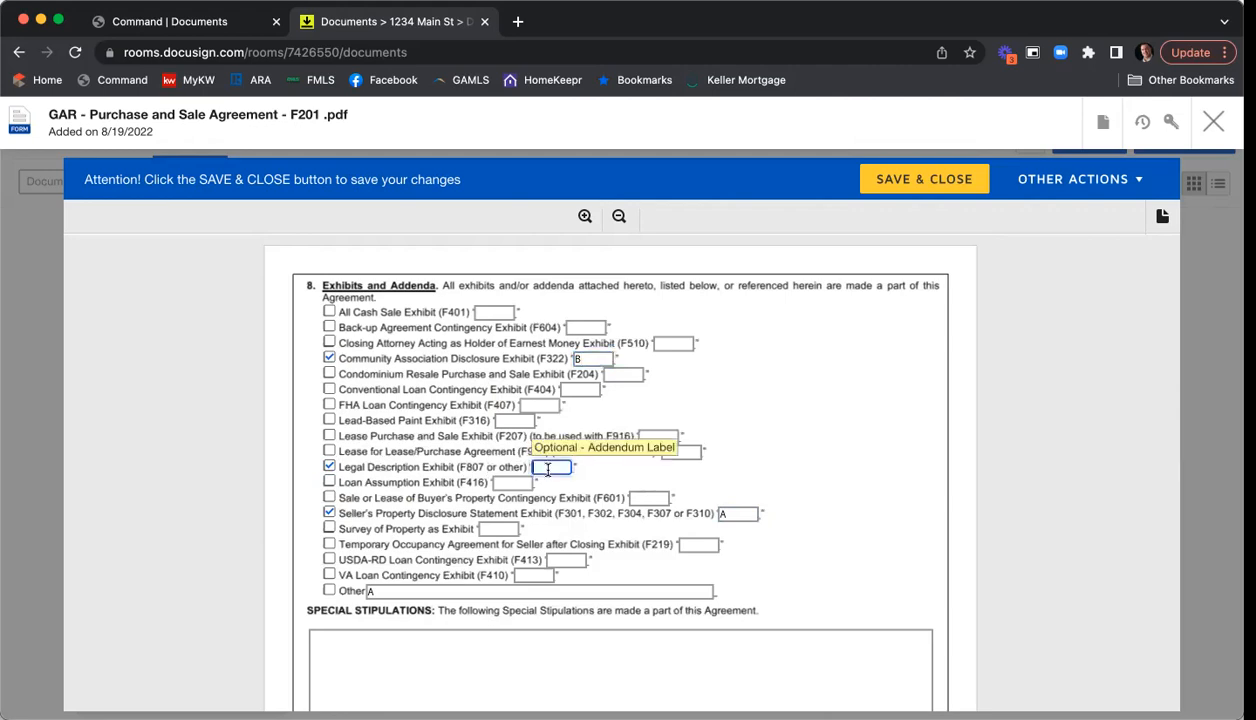
type("C")
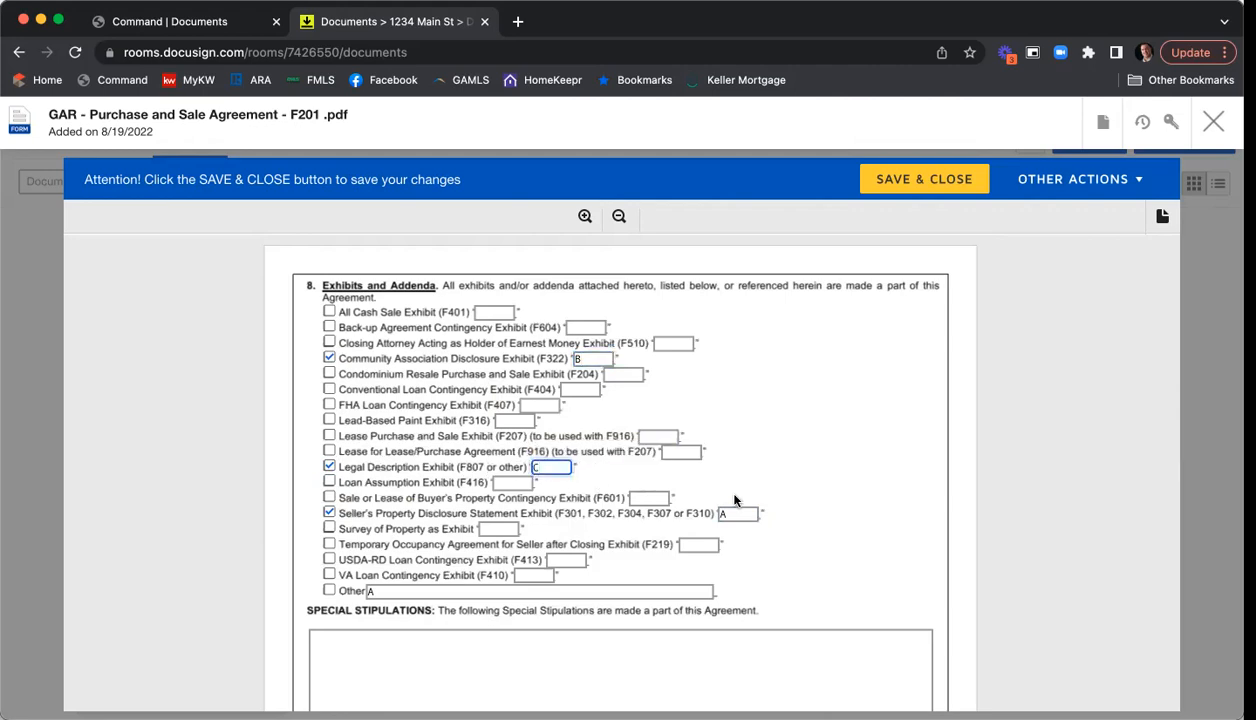
left_click(914, 459)
- Delete the stray A from the Other exhibit line
scroll(914, 459, "down", 1)
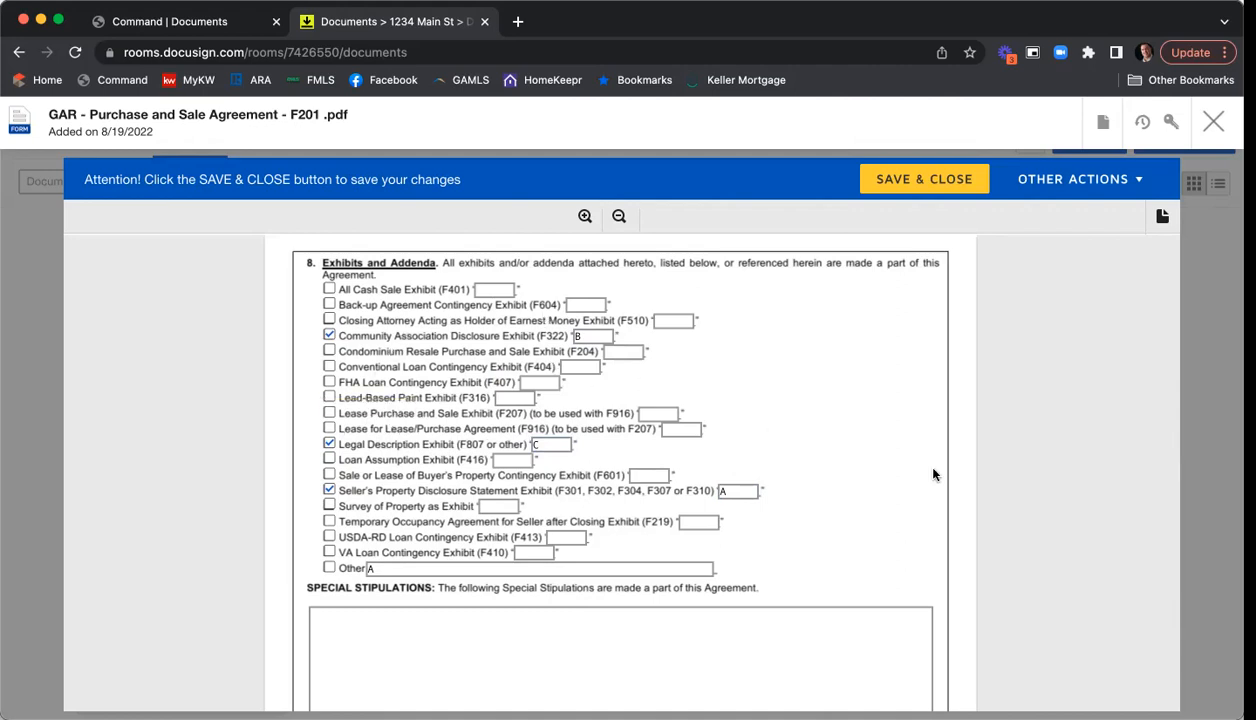
scroll(978, 434, "down", 3)
left_click(380, 489)
key("BackSpace")
- Type sample stipulations into Special Stipulations, ending with 'Lots of stips.' and 'Stips stips stips.'
left_click(1004, 456)
scroll(1010, 445, "down", 6)
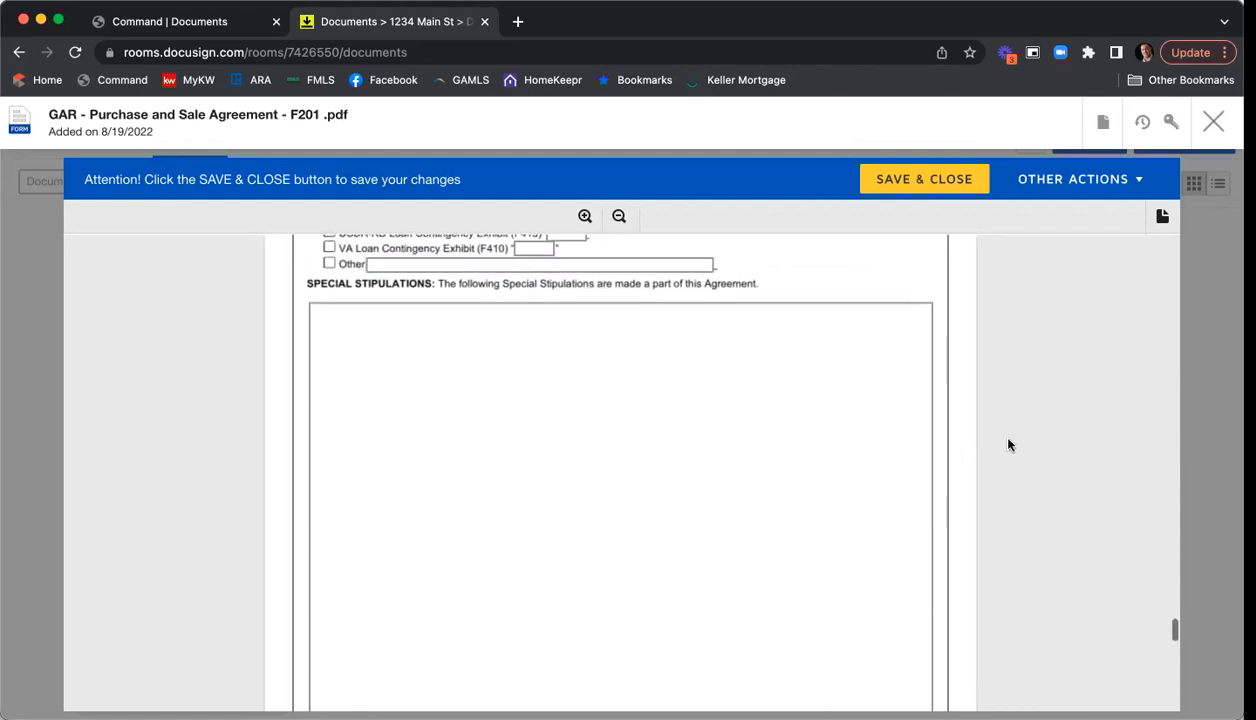
scroll(1008, 445, "down", 3)
scroll(1008, 445, "up", 8)
left_click(511, 372)
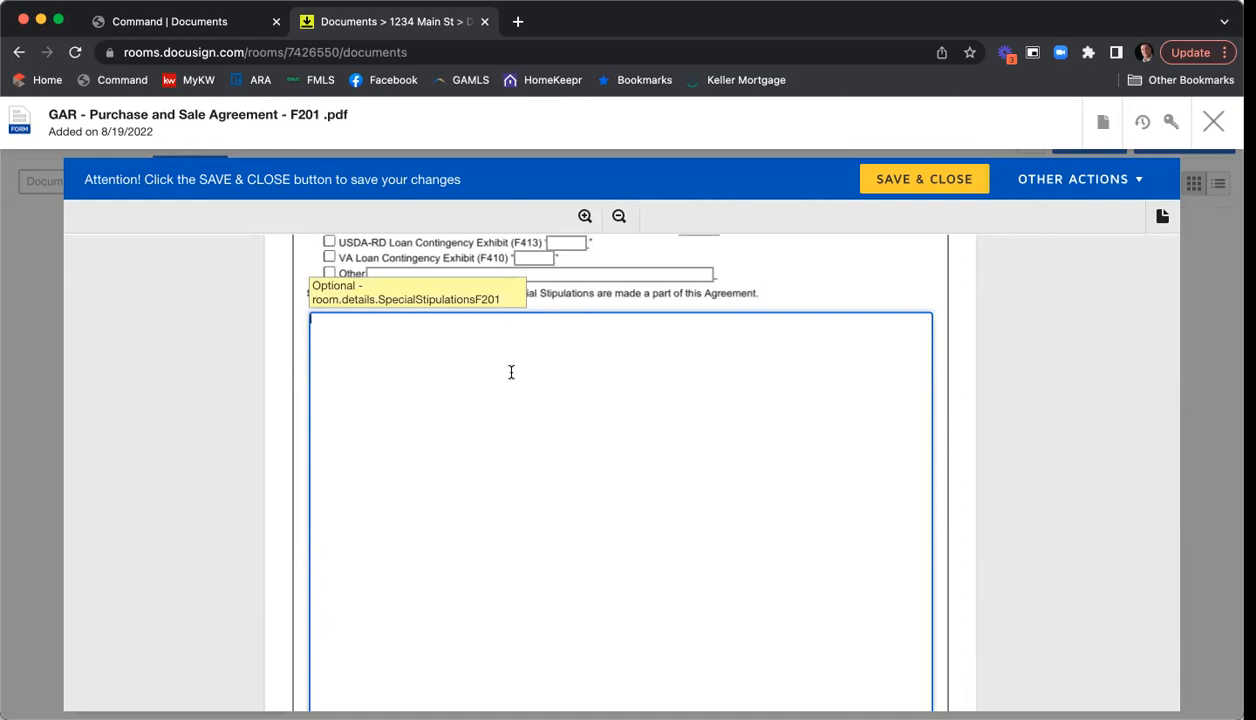
type("You can type in your stipulation here.  Add in more stips.")
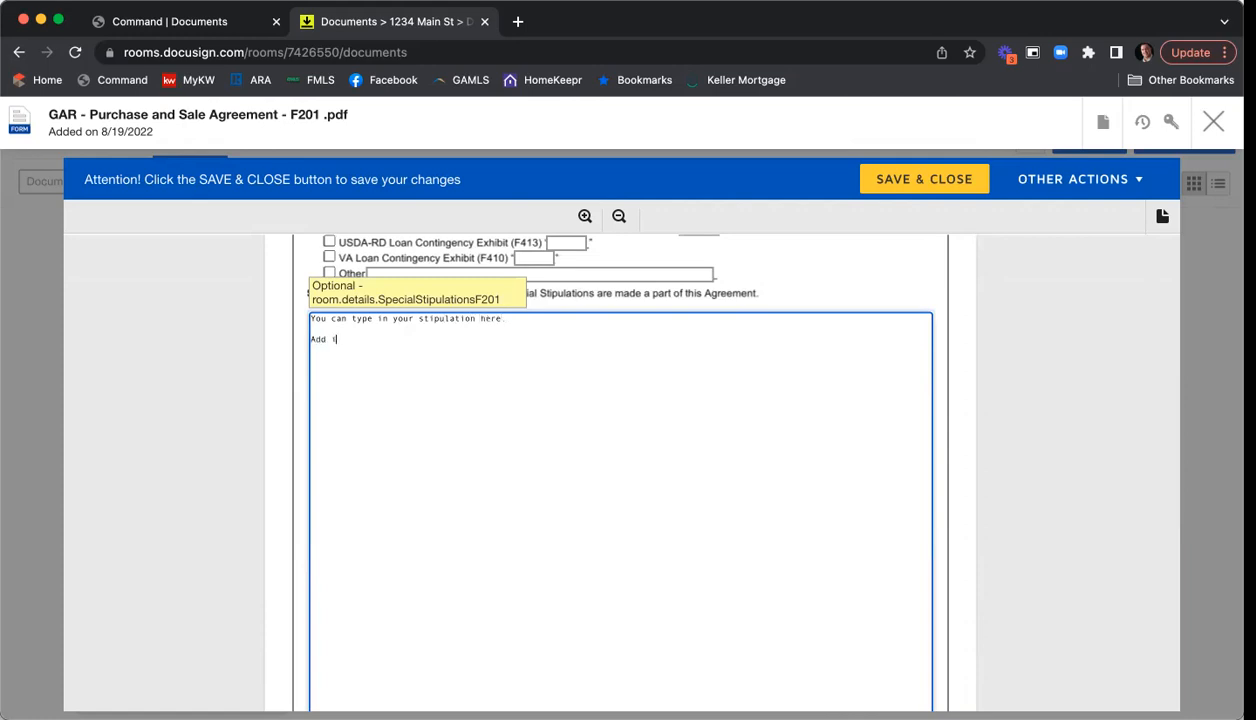
key("Return")
key("Return")
type("Lots of stips.")
key("Return")
key("Return")
type("Stips stips stips.")
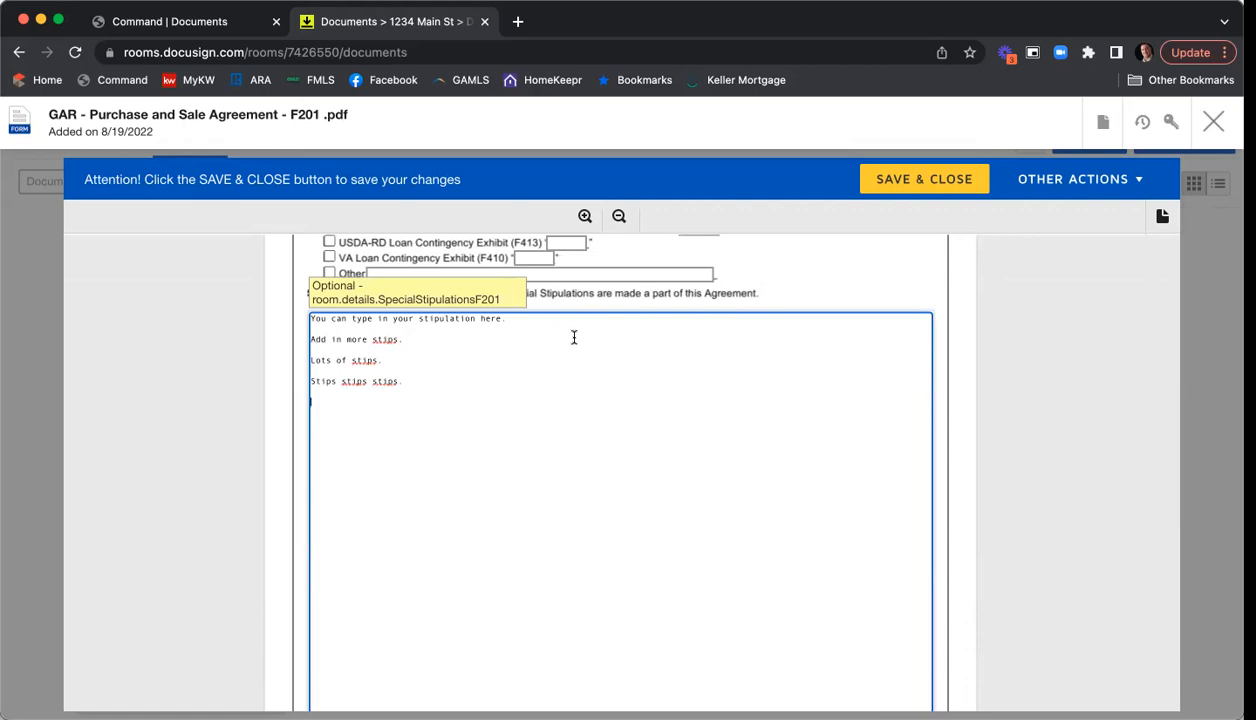
scroll(560, 364, "down", 2)
scroll(467, 314, "down", 1)
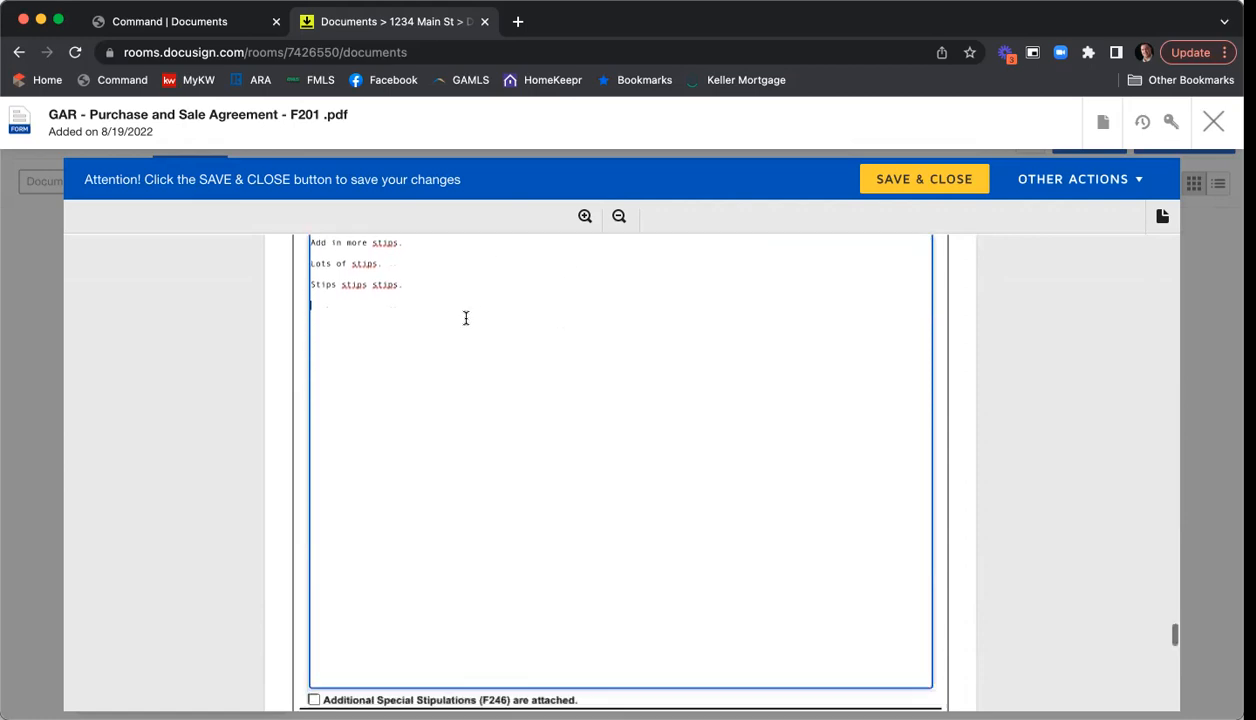
scroll(532, 344, "down", 3)
scroll(532, 344, "down", 2)
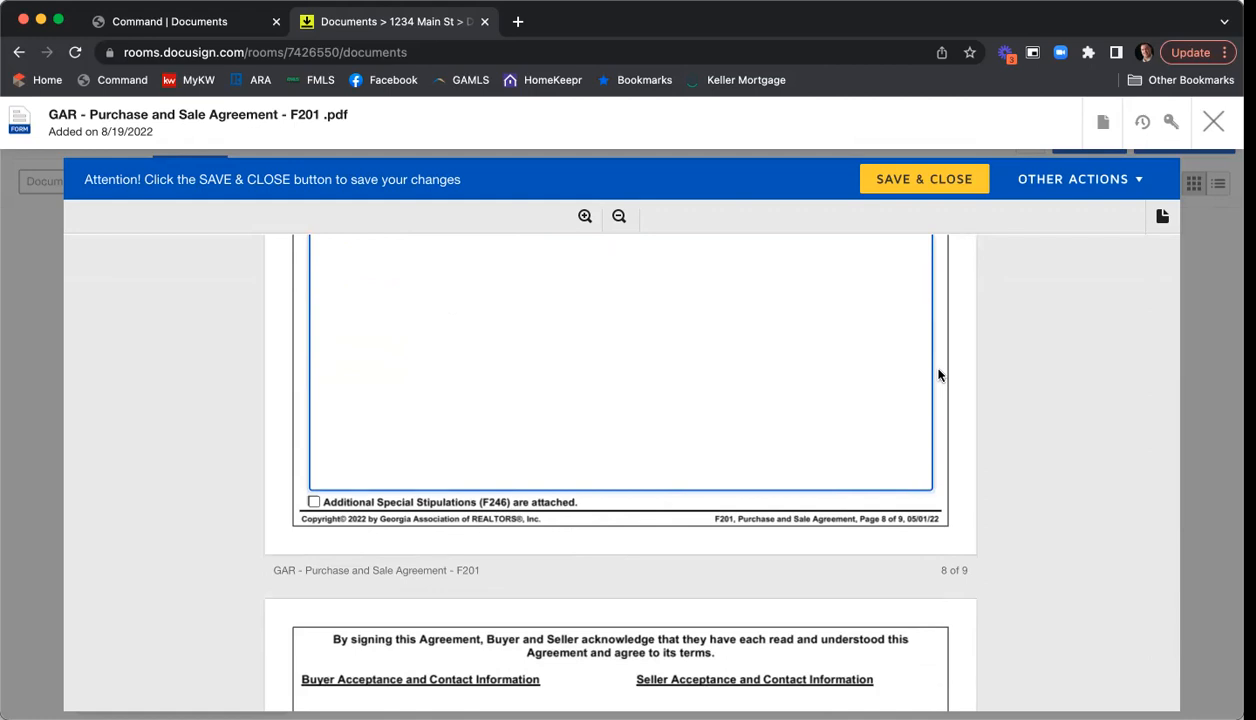
- Enter seller broker REALTOR® Membership Atlanta, the brokerage fax number, and MLS Office Code KWFA01
scroll(1015, 361, "down", 1)
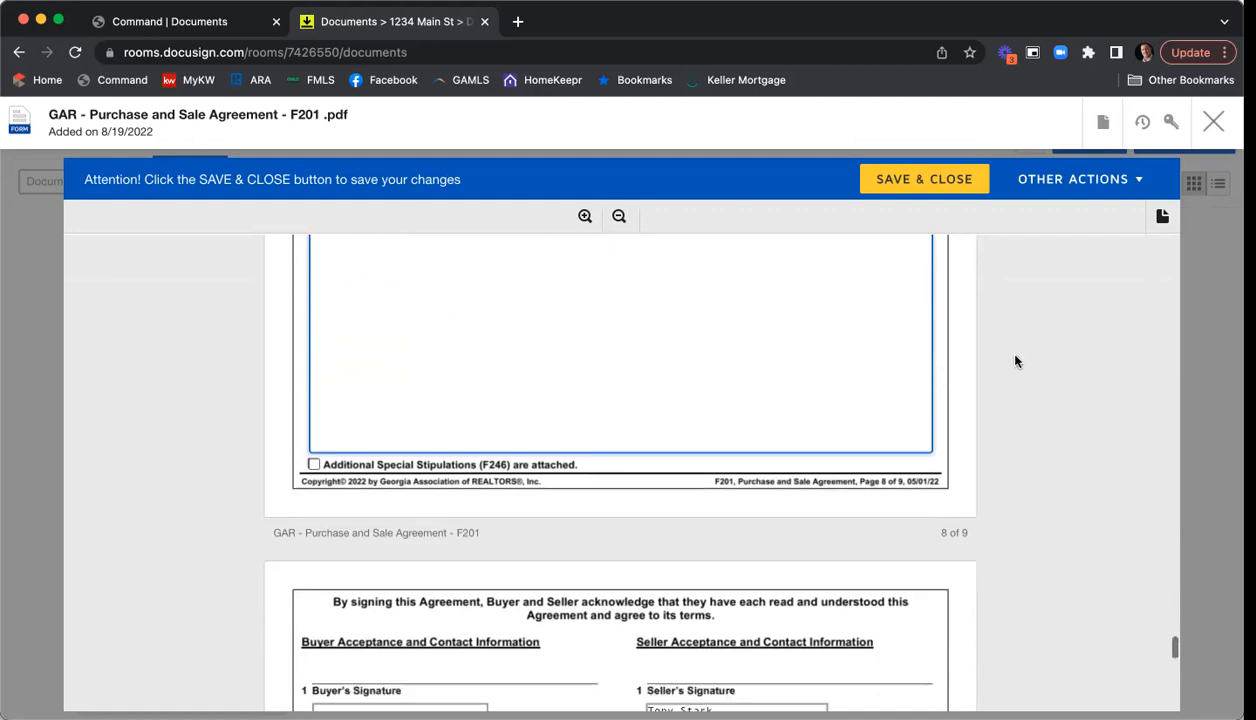
scroll(1015, 361, "down", 3)
scroll(1015, 361, "down", 2)
scroll(1015, 361, "down", 3)
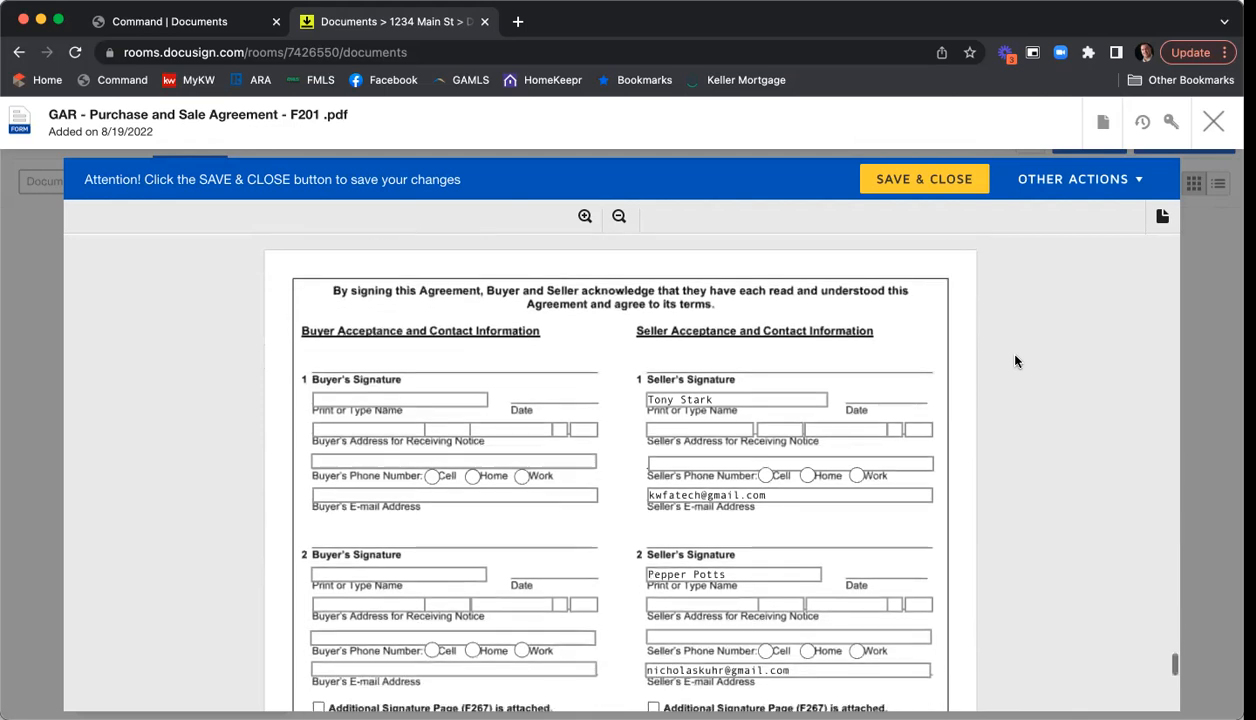
scroll(1015, 361, "down", 2)
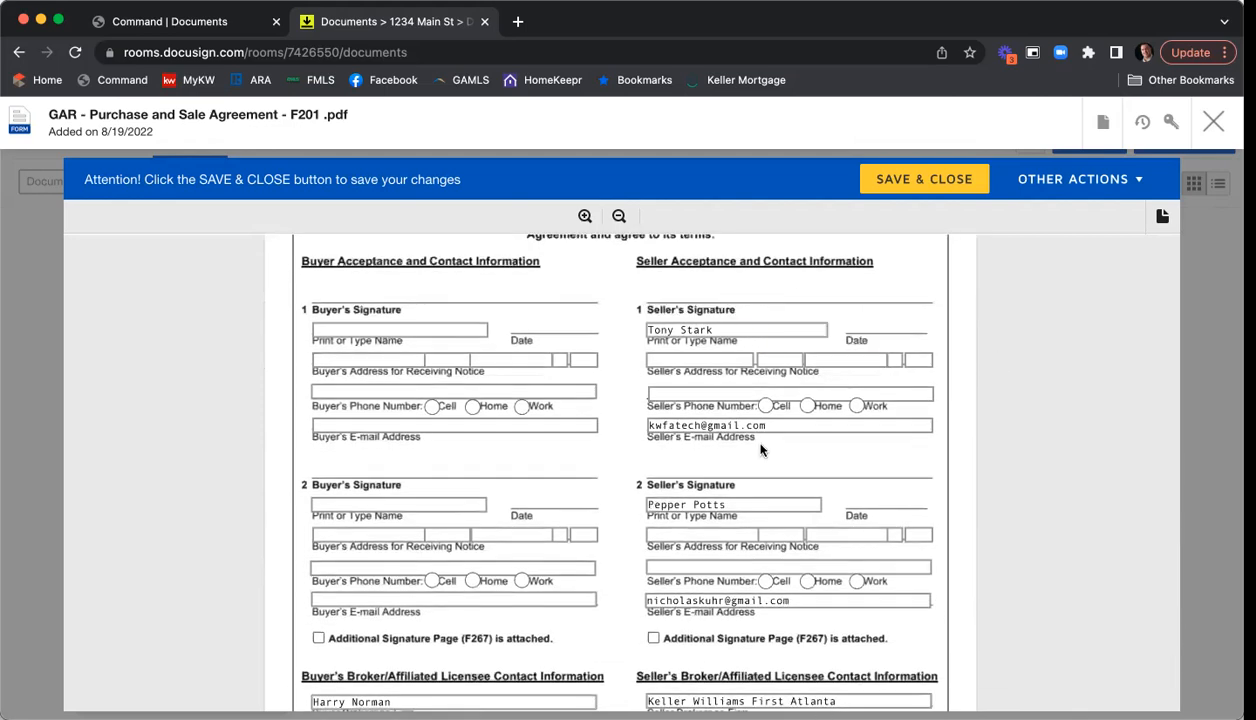
scroll(945, 410, "down", 8)
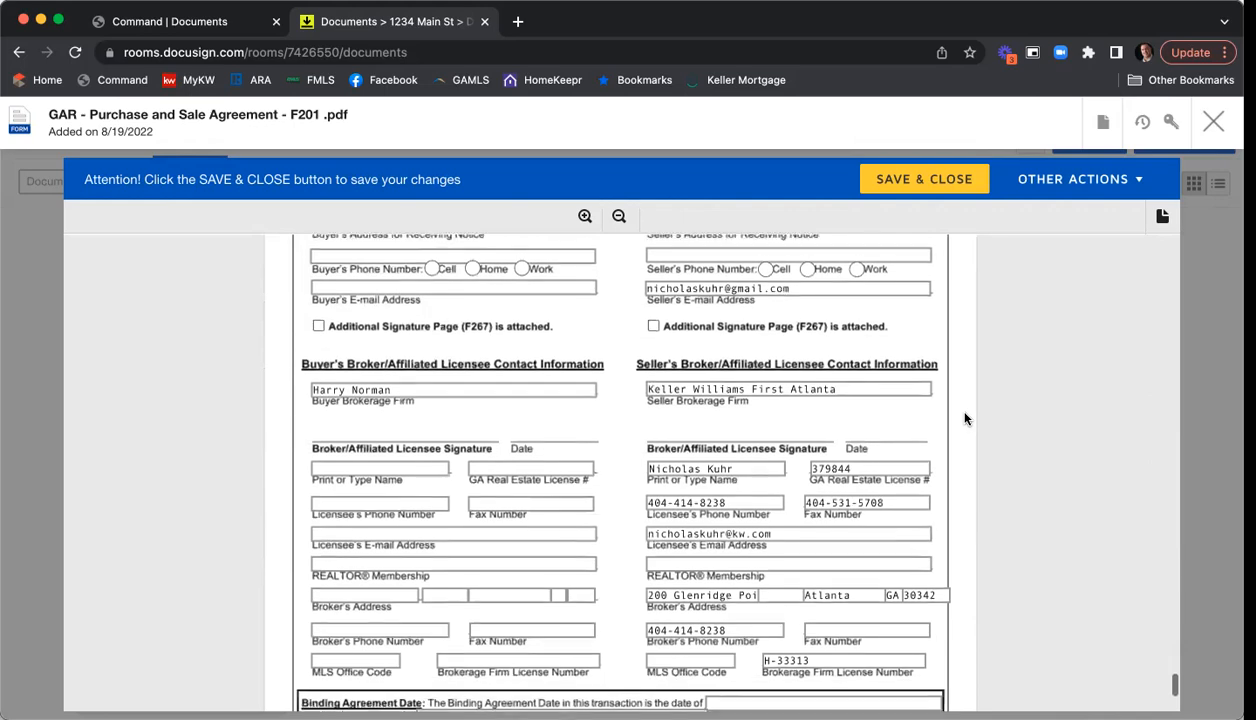
scroll(722, 460, "down", 3)
left_click(722, 462)
type("Atlanta")
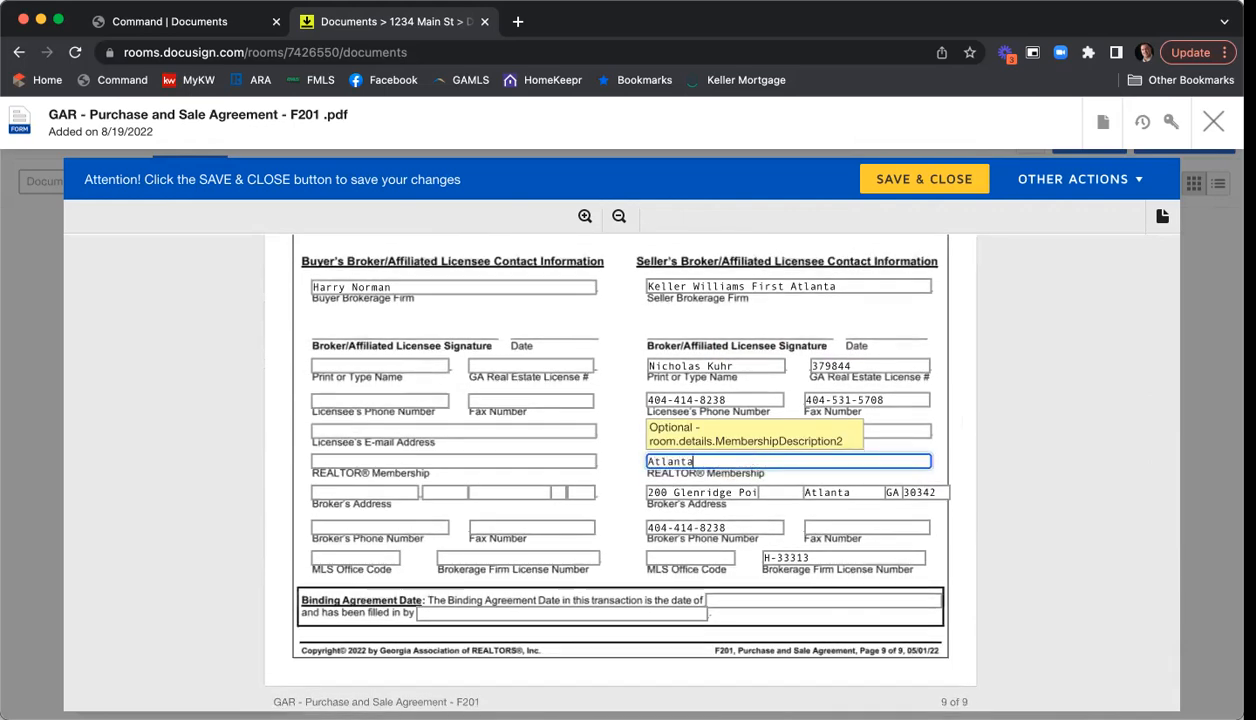
left_click(846, 525)
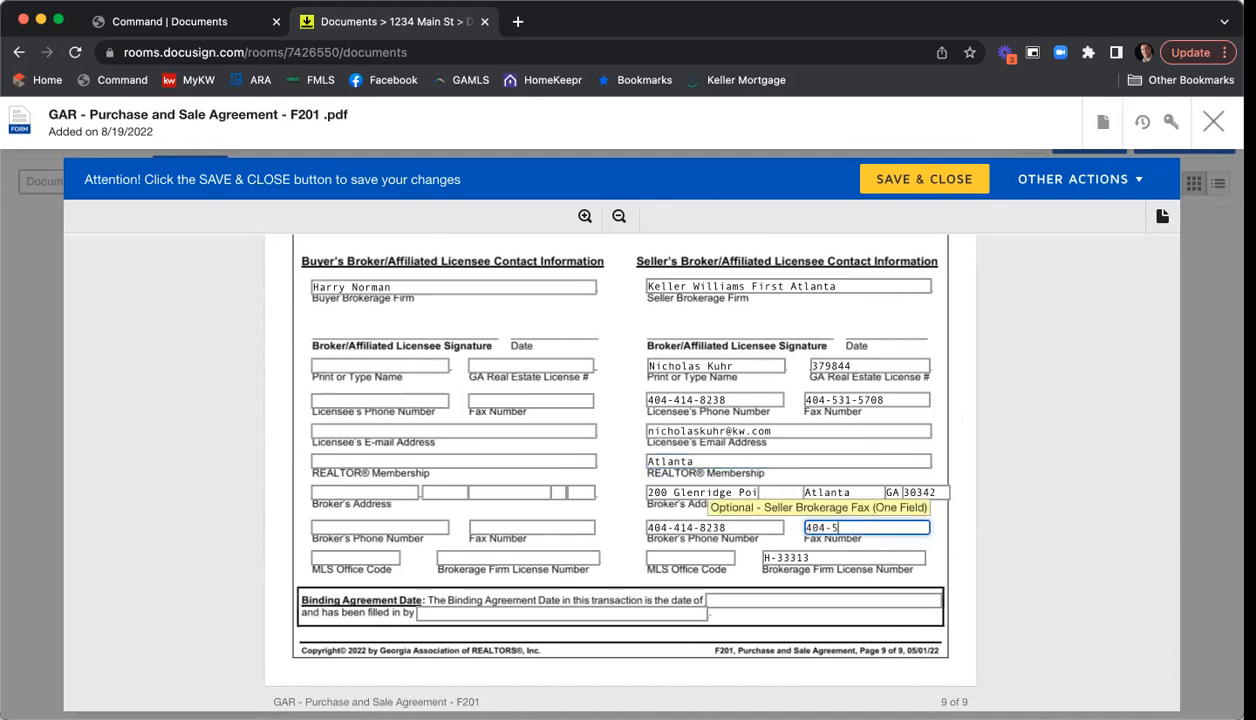
left_click(705, 556)
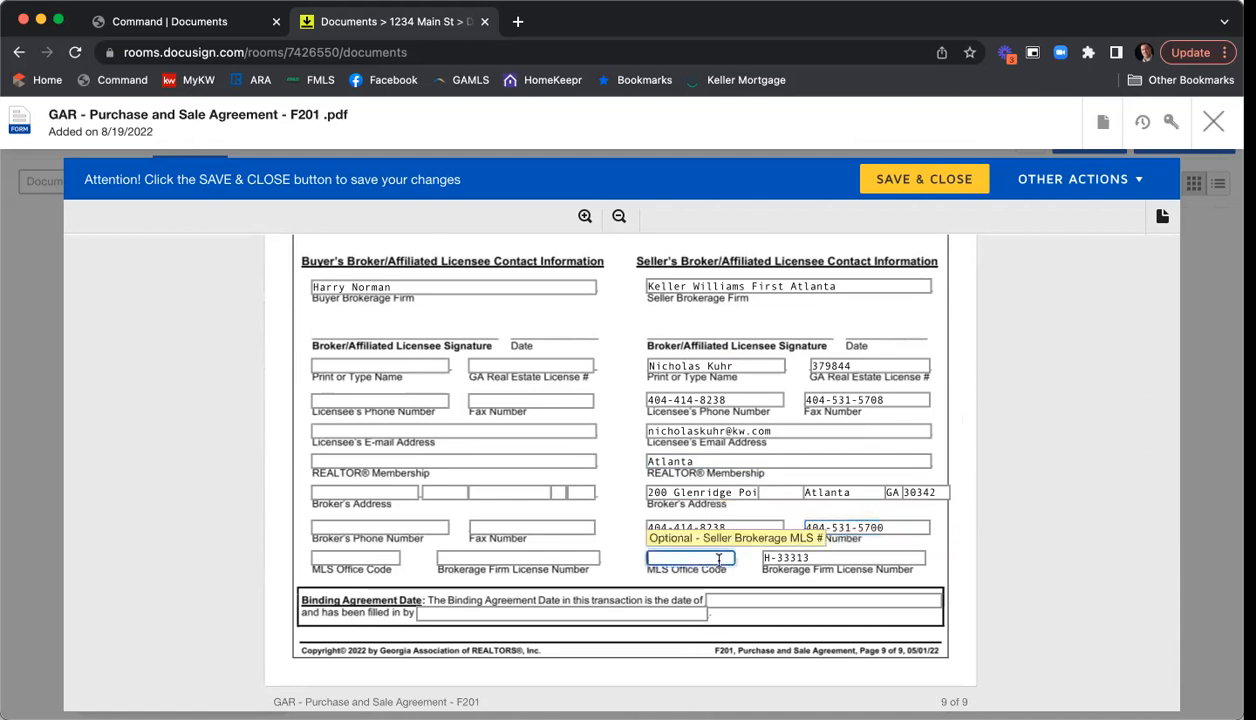
type("KWFA01")
left_click(1089, 479)
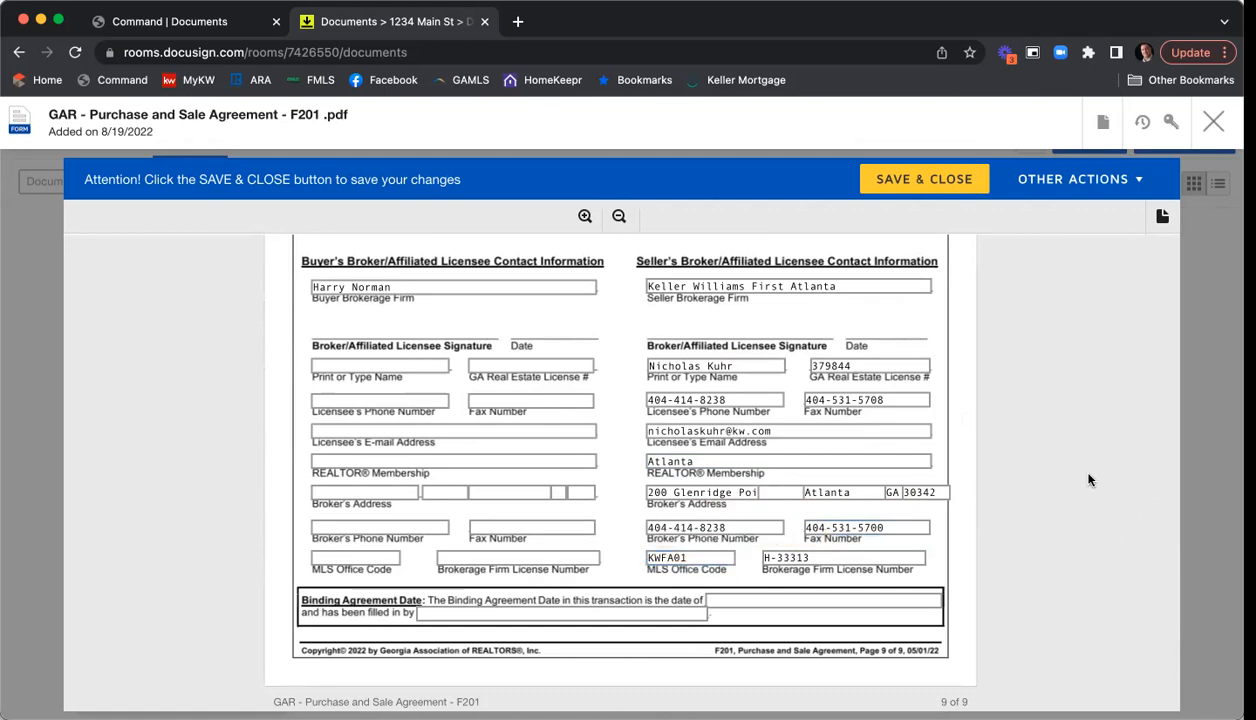
scroll(1080, 480, "up", 3)
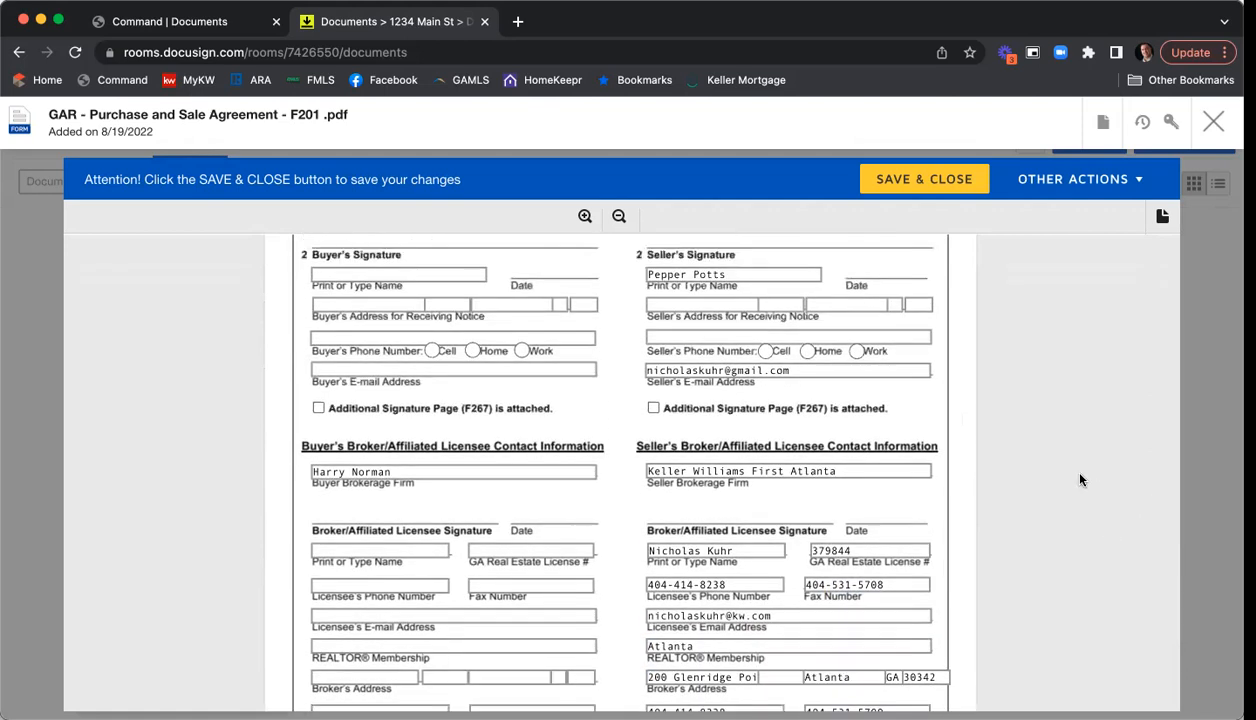
scroll(1062, 426, "up", 4)
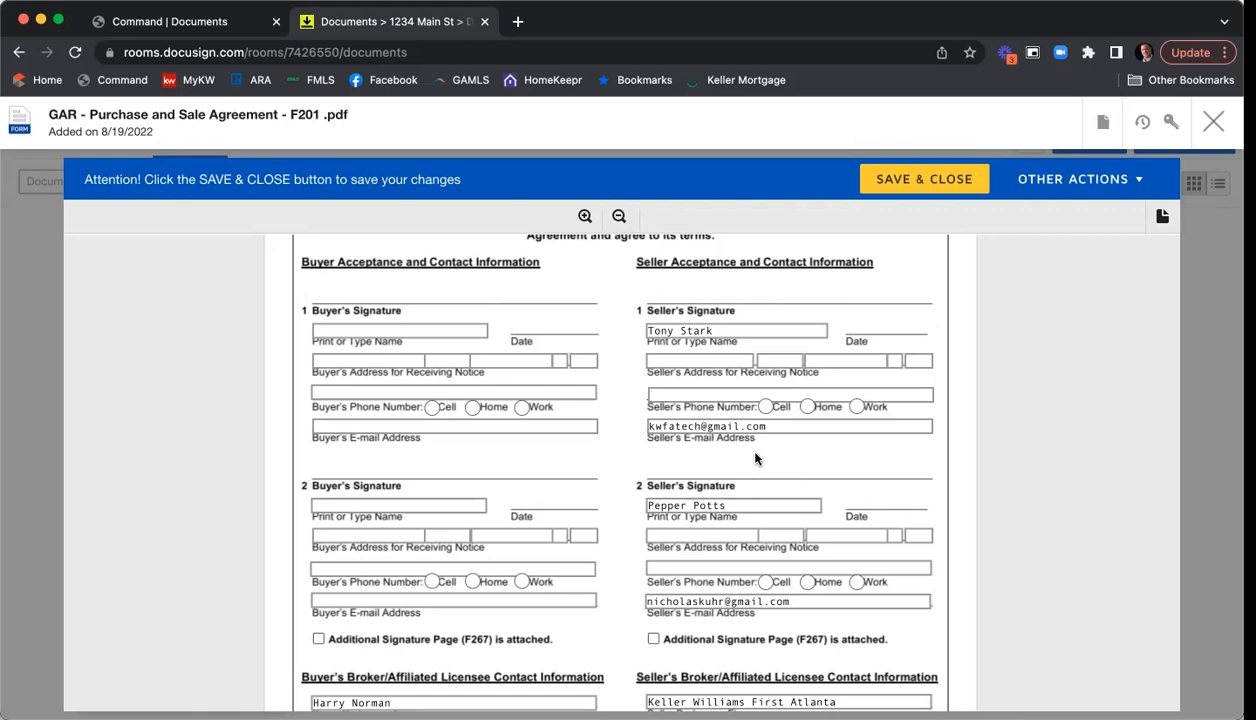
scroll(1100, 406, "down", 5)
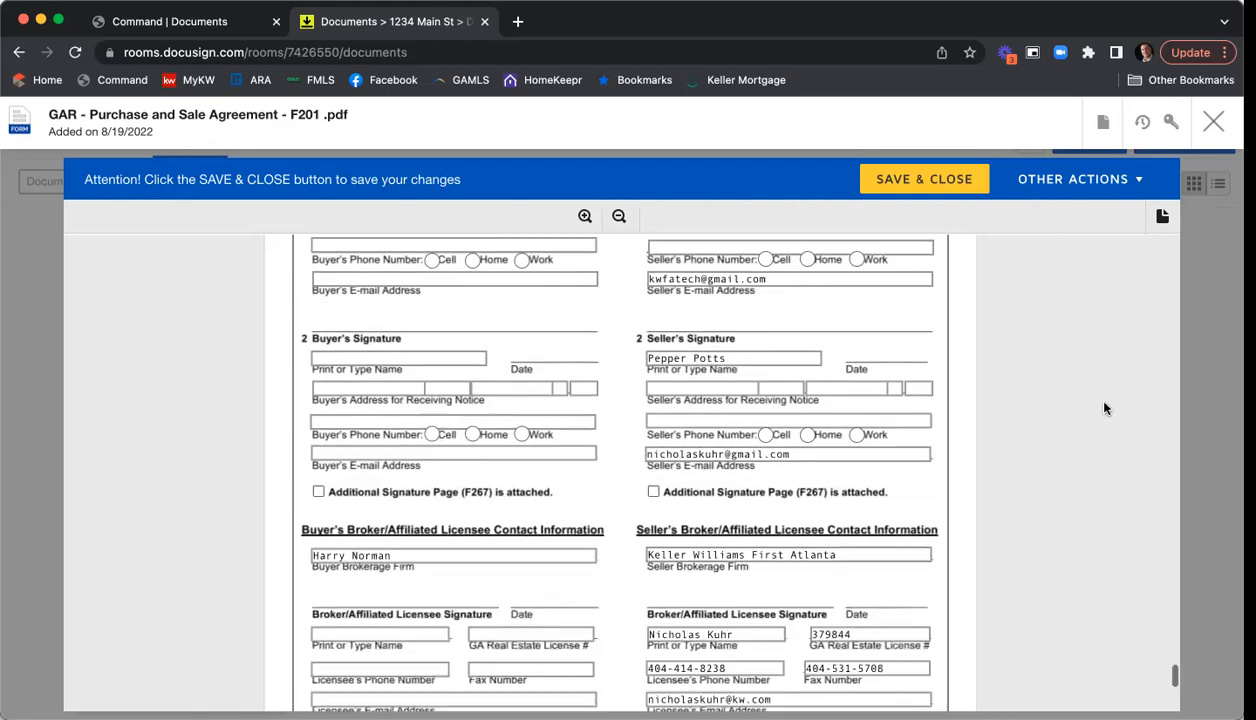
scroll(1099, 410, "down", 2)
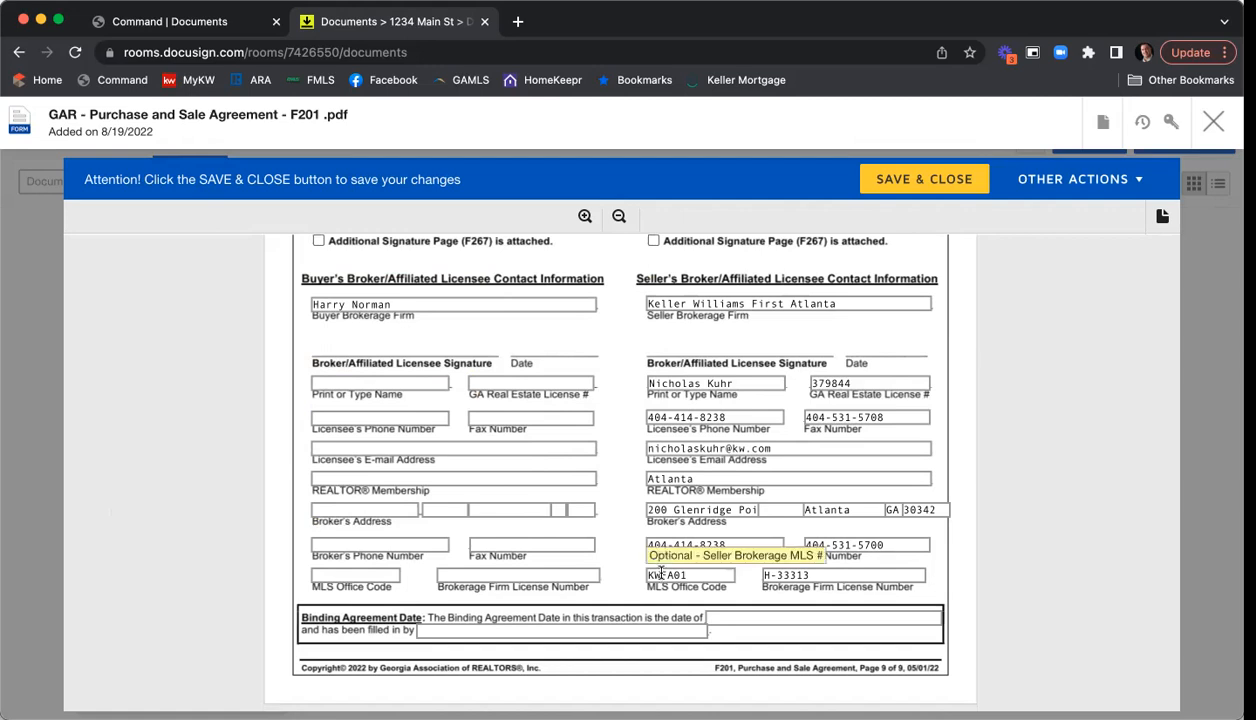
- Save and close the completed F201 agreement, returning to the room's Documents page
scroll(1064, 406, "down", 3)
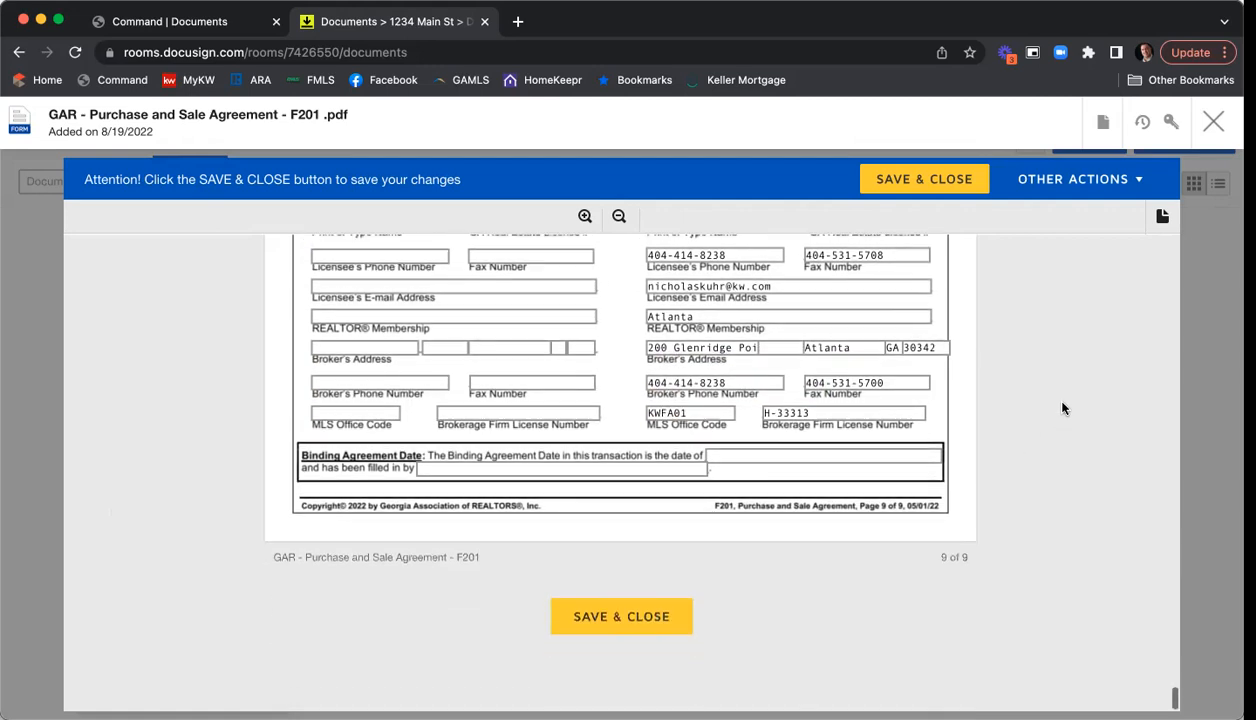
left_click(644, 619)
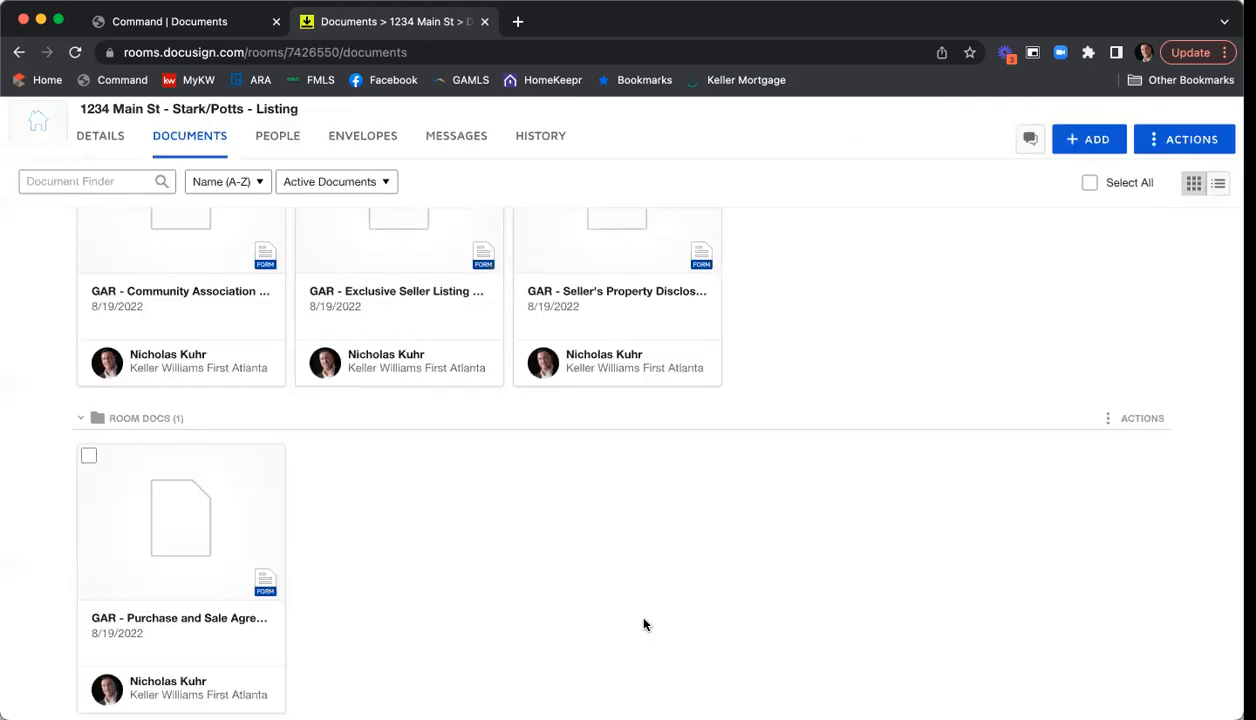
scroll(925, 555, "up", 3)
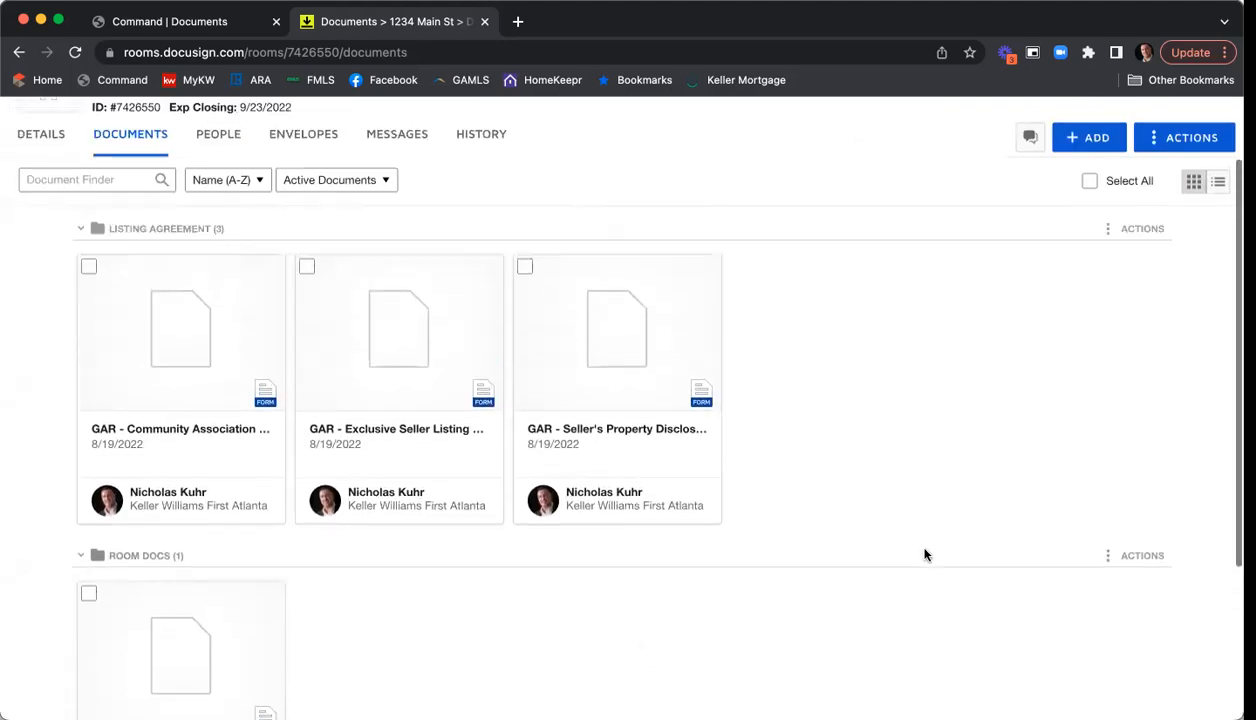
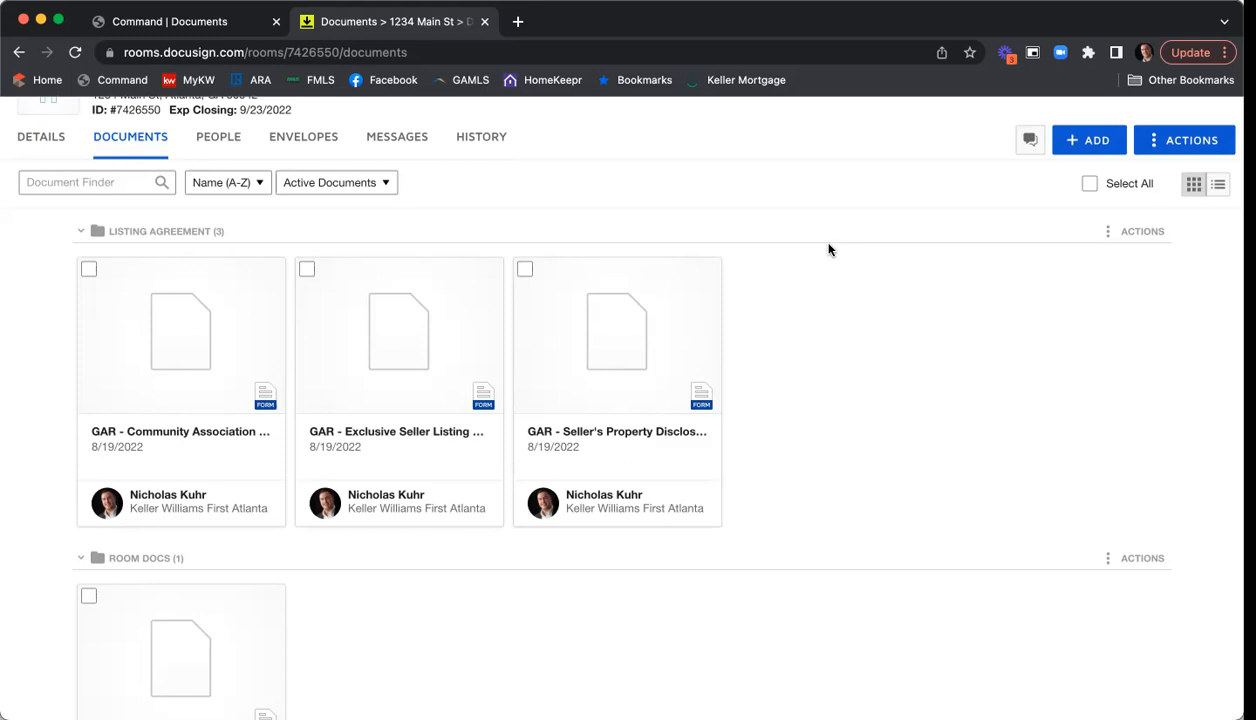
- Tick the Community Association, Exclusive Seller Listing and Seller's Property Disclosure document cards
scroll(840, 260, "up", 2)
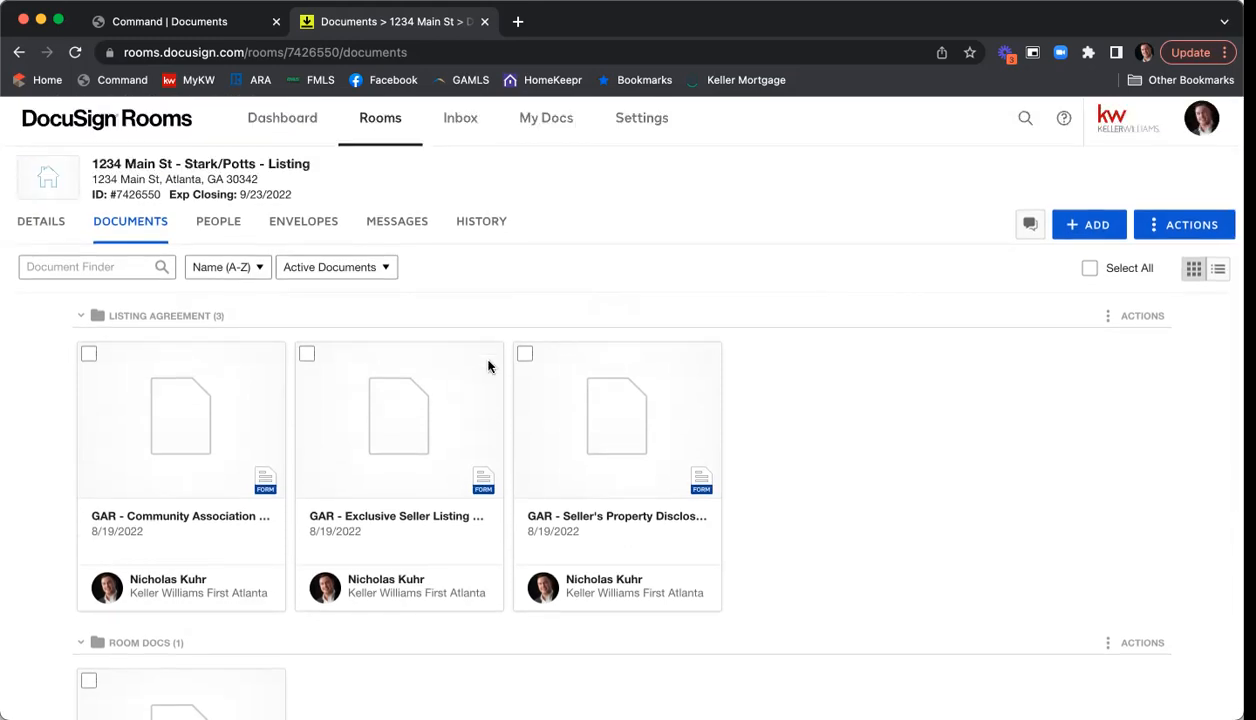
left_click(88, 354)
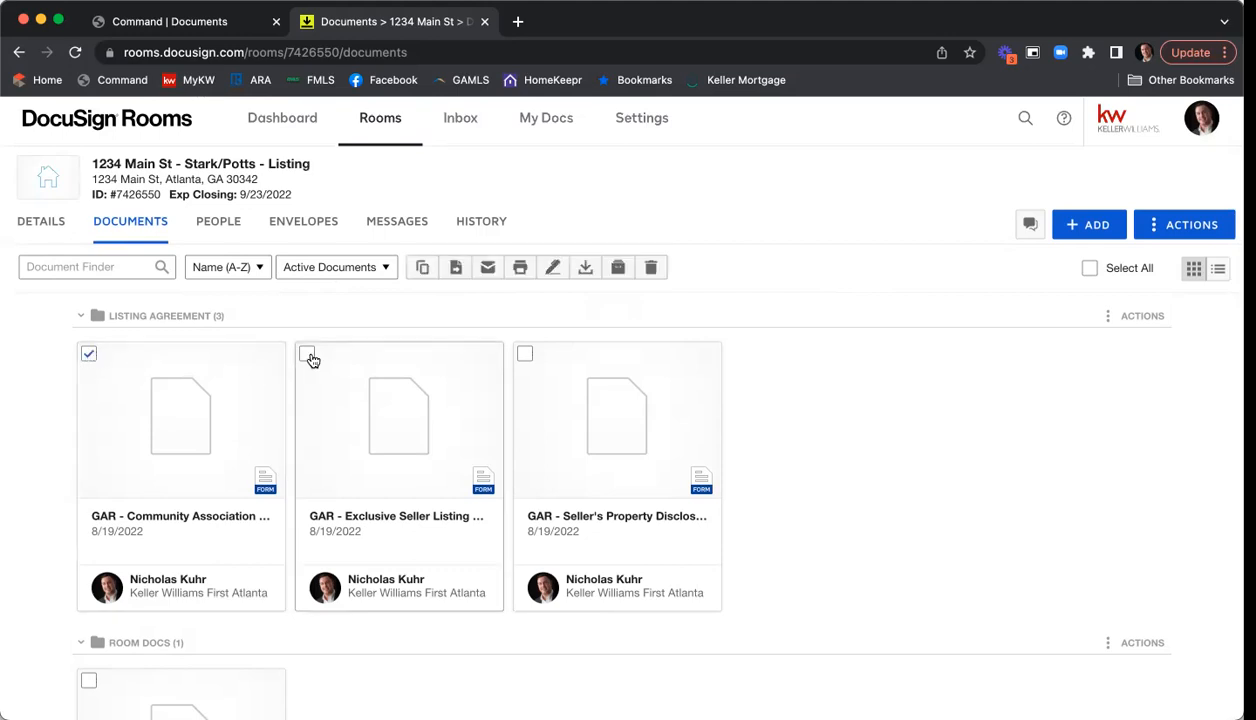
left_click(307, 355)
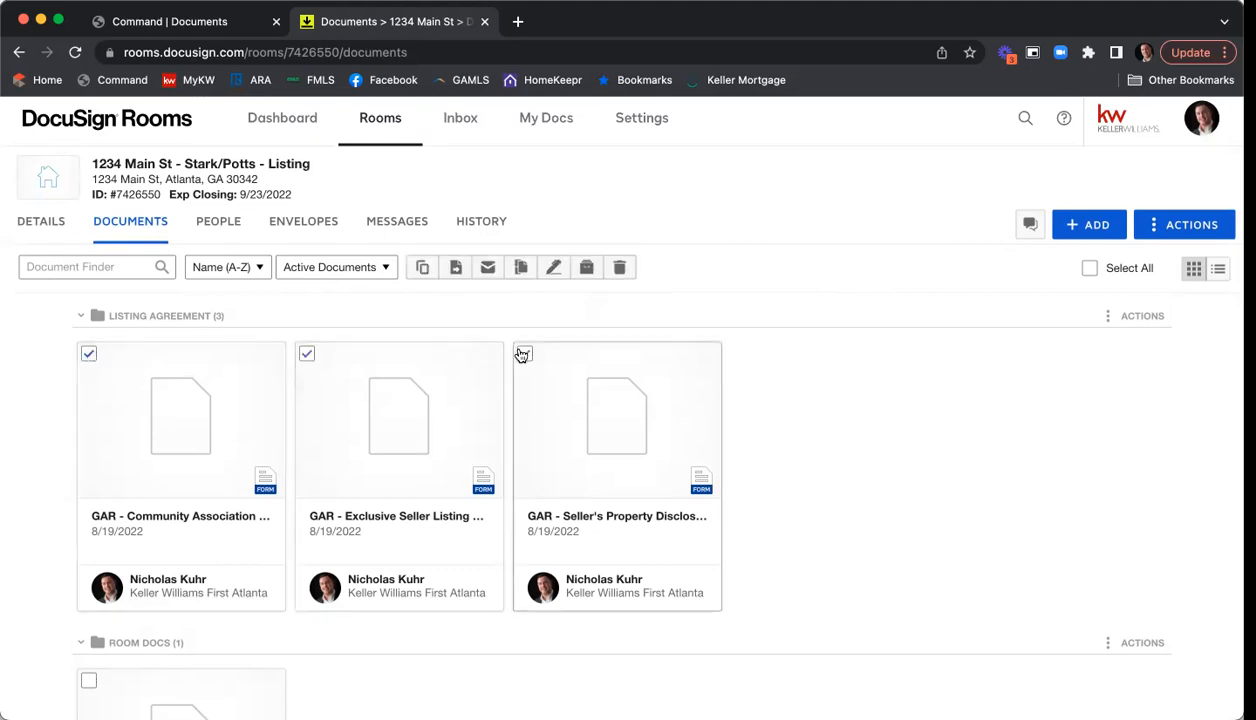
left_click(523, 354)
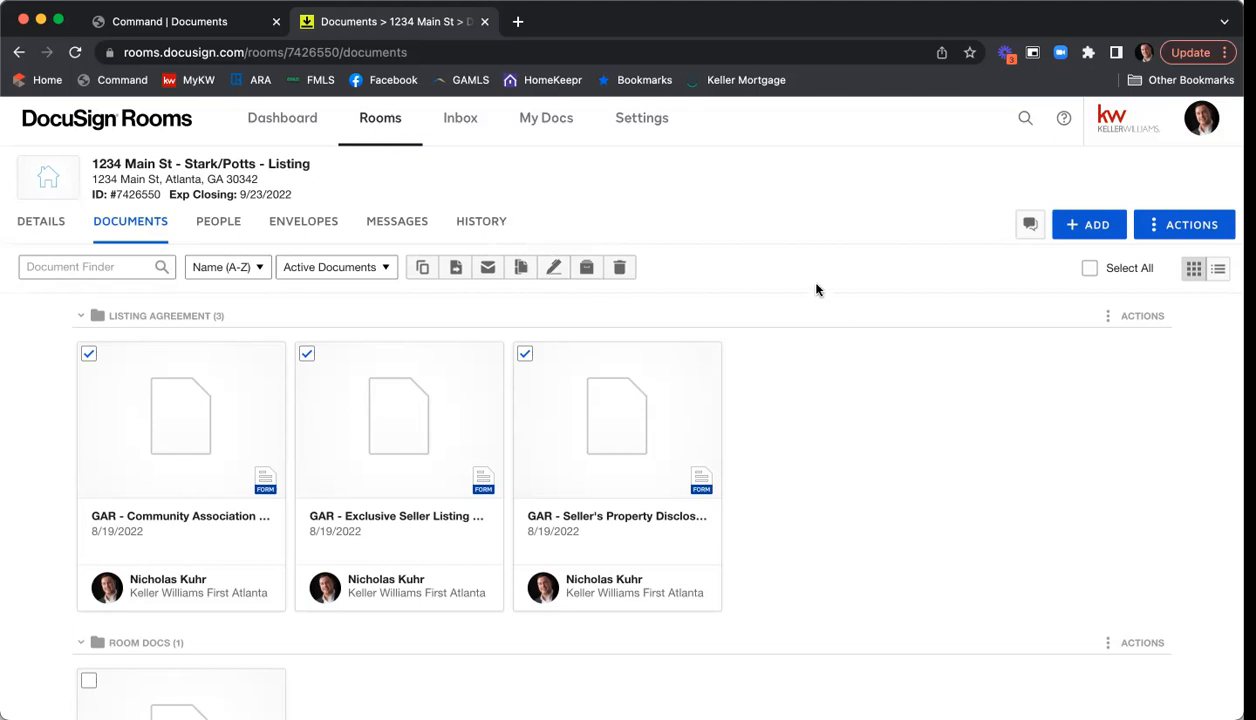
- Create a new envelope from the room's Envelopes page and select its default name
left_click(311, 229)
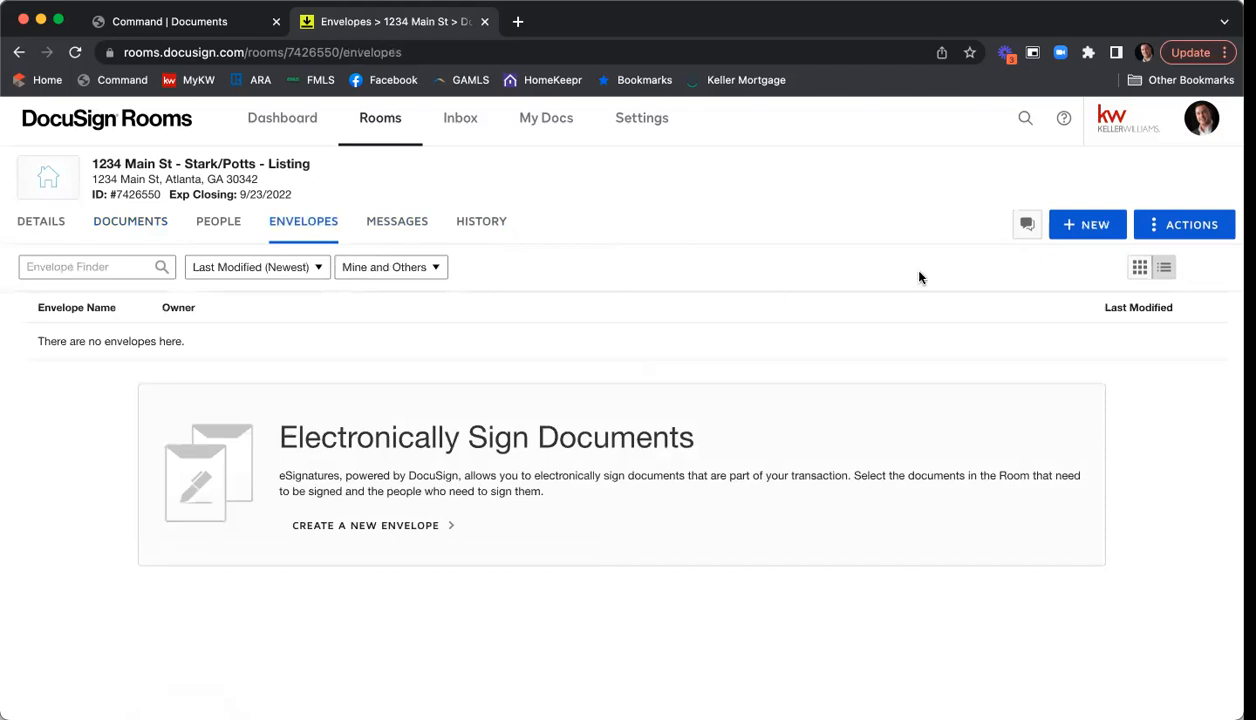
left_click(1072, 227)
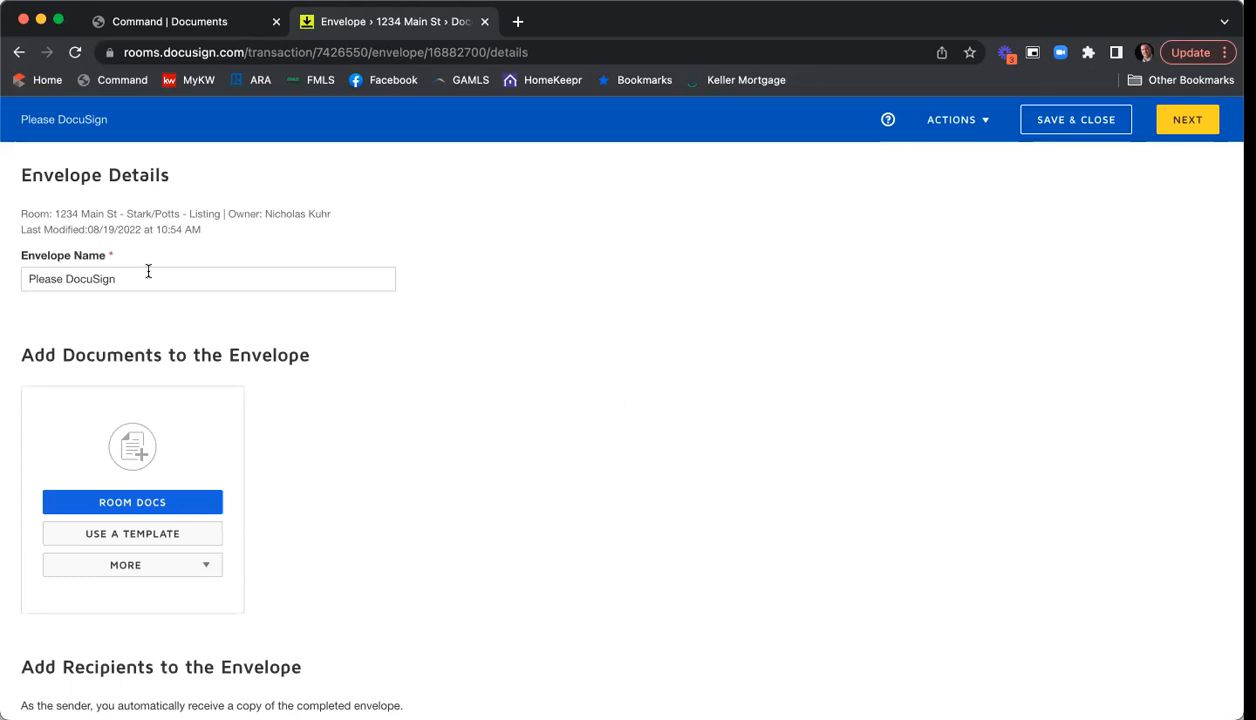
left_click_drag(143, 278, 20, 279)
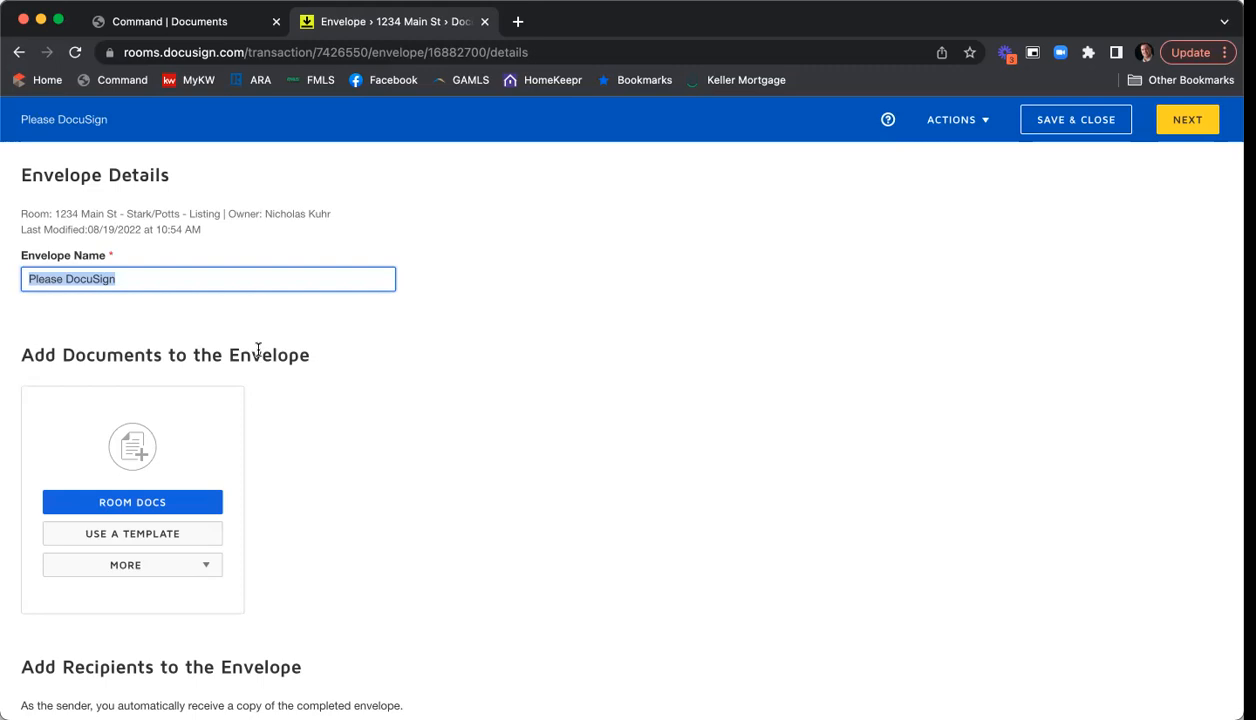
- Name the envelope '1234 Main St ESLA & PSA' and scroll down to Add Documents
type("1233")
key("BackSpace")
type("4 Main St EL")
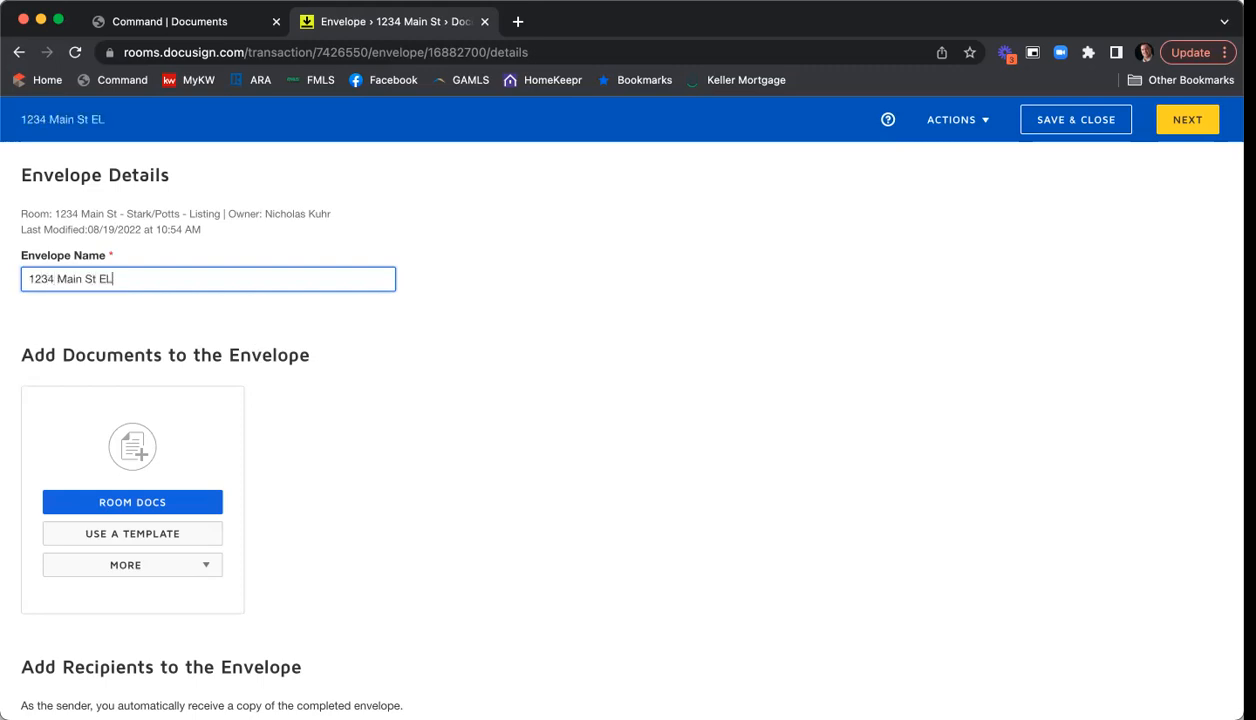
key("BackSpace")
type("SLA &'PSA")
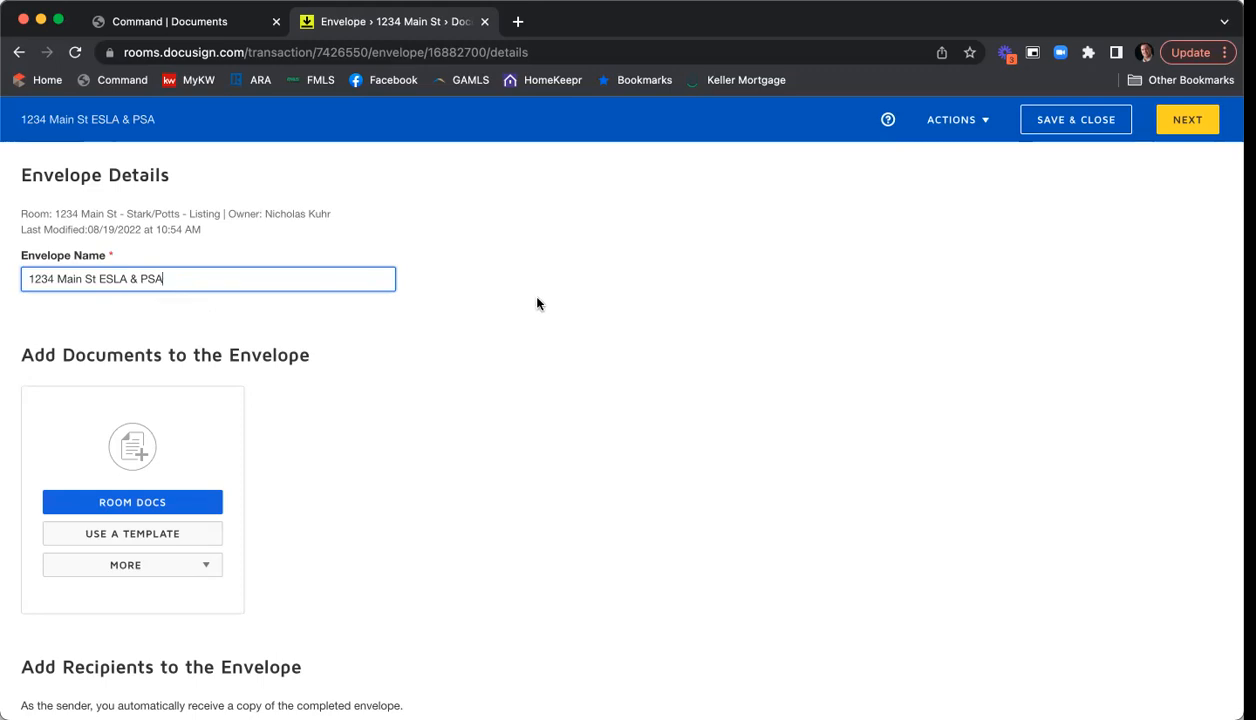
scroll(537, 304, "down", 3)
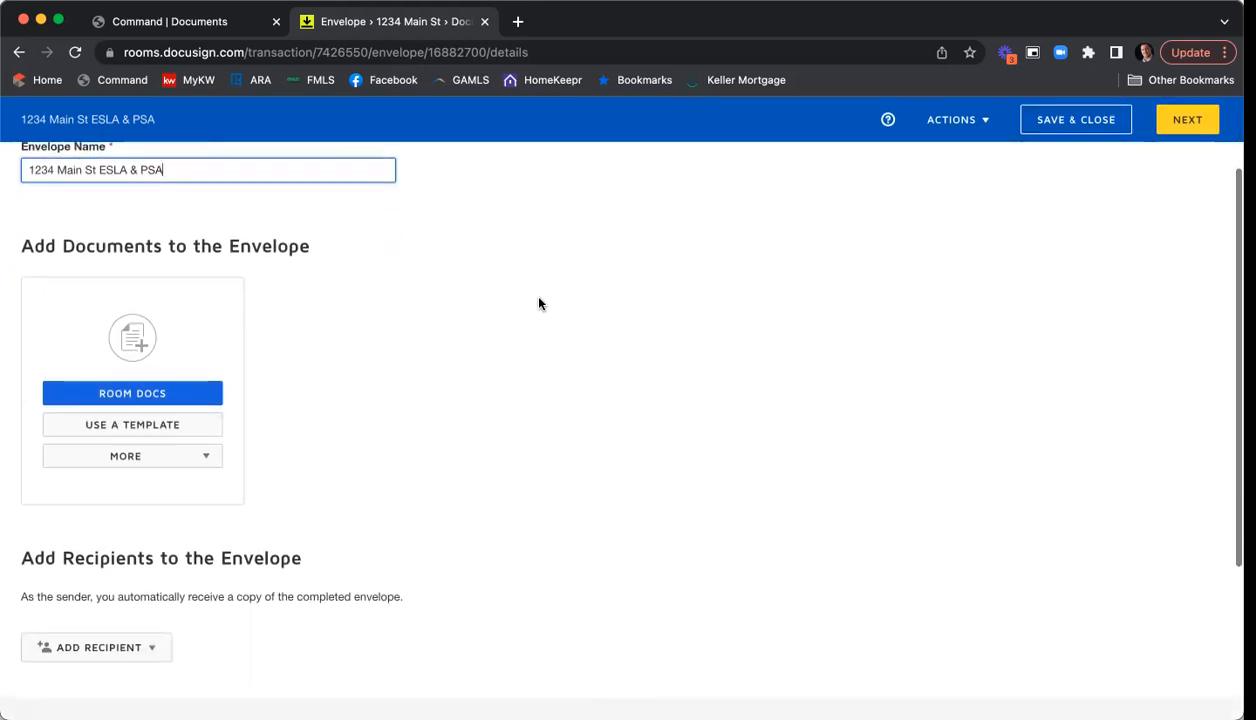
scroll(538, 305, "down", 1)
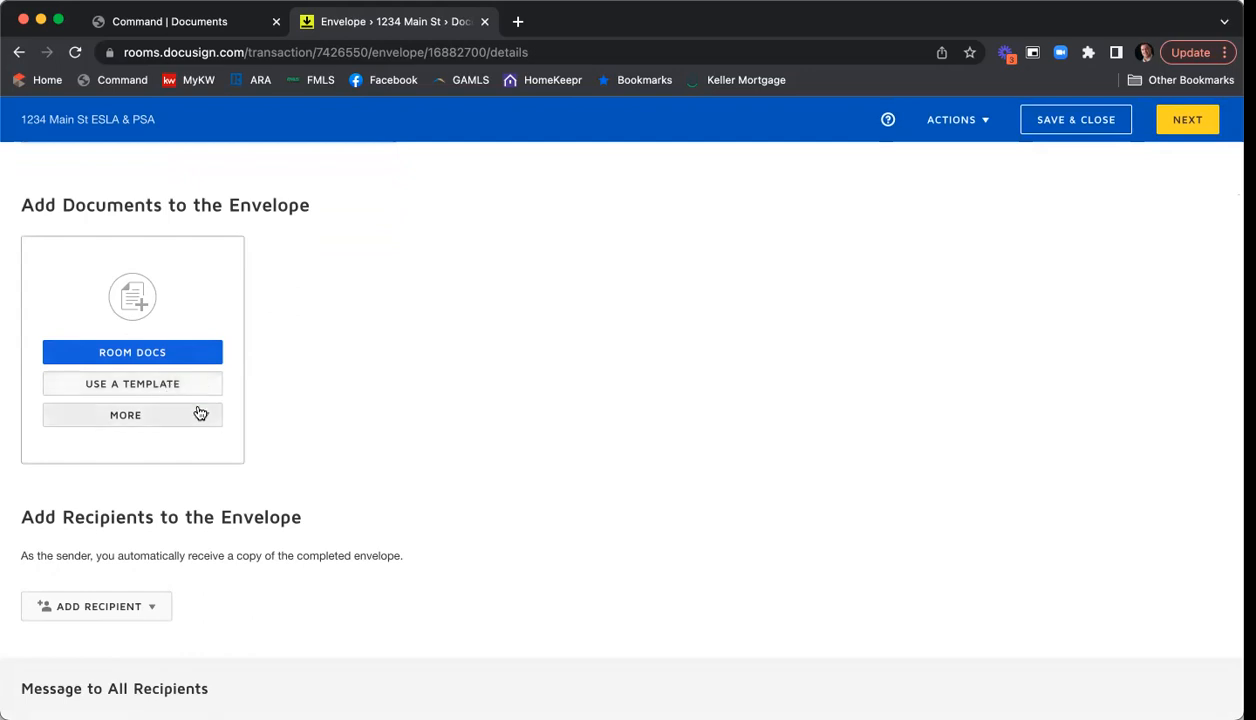
- In Room Docs, select the three Listing Agreement forms
left_click(200, 415)
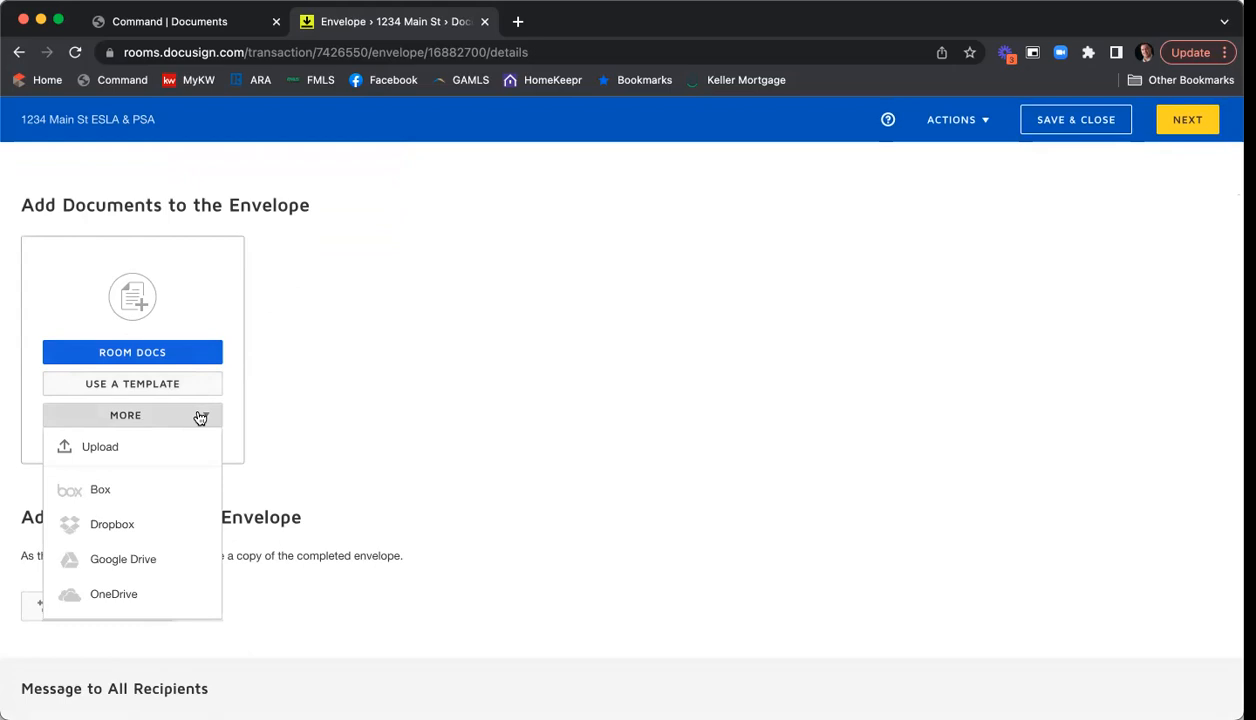
left_click(326, 350)
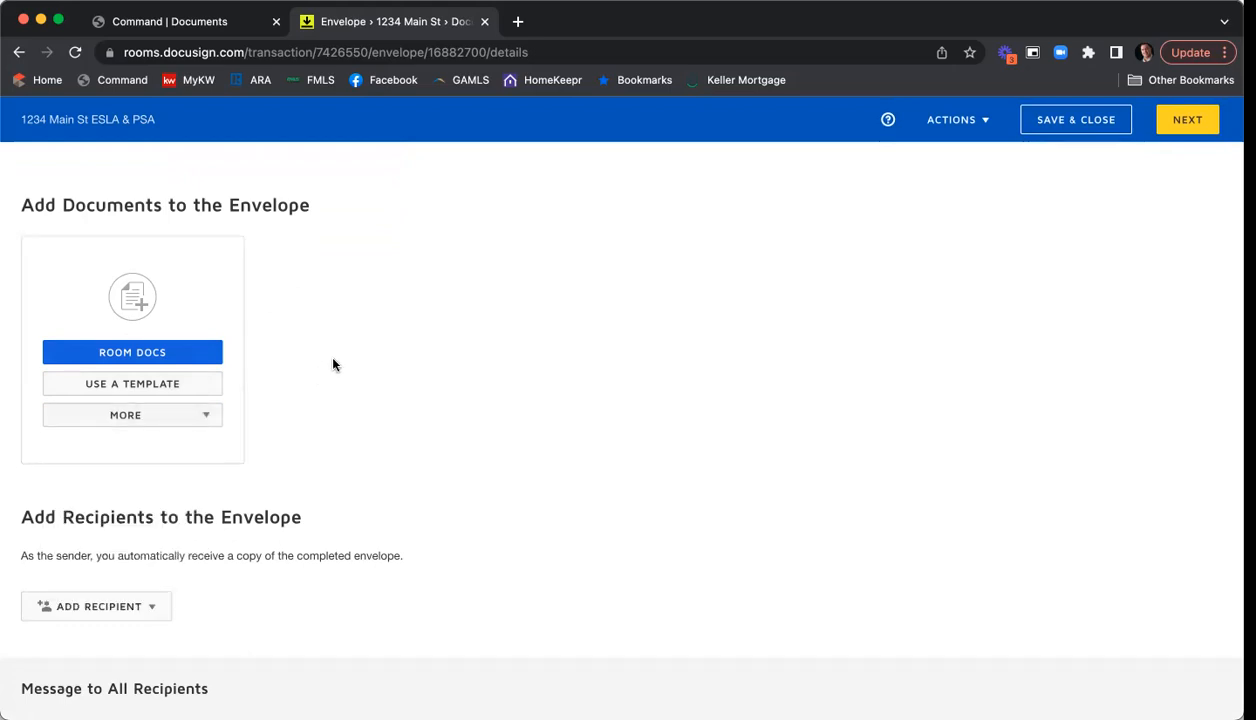
left_click(148, 352)
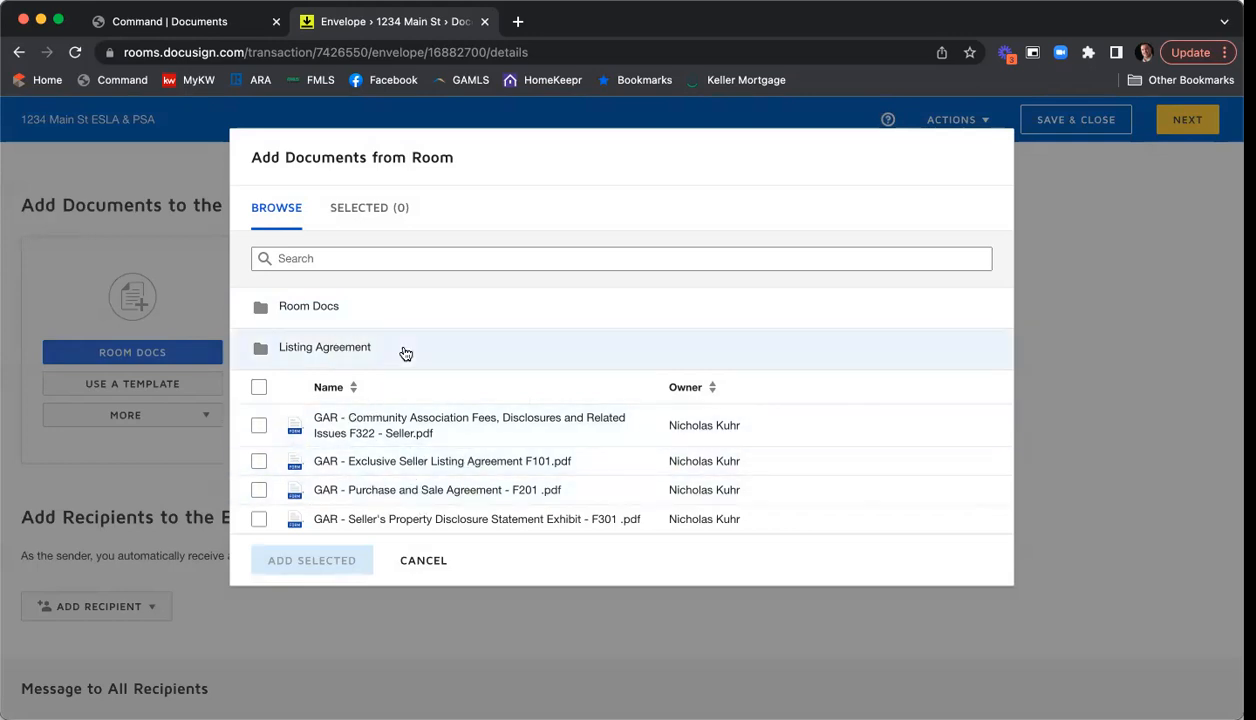
left_click(324, 348)
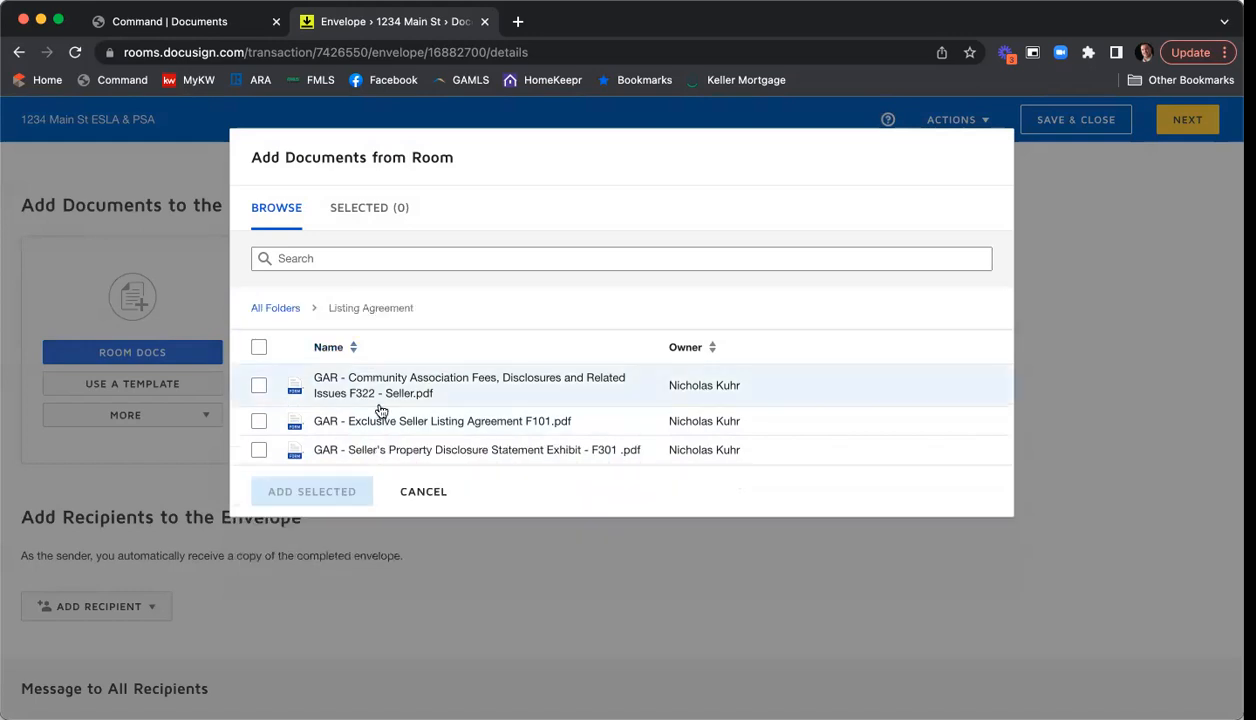
left_click(258, 386)
left_click(258, 424)
left_click(258, 450)
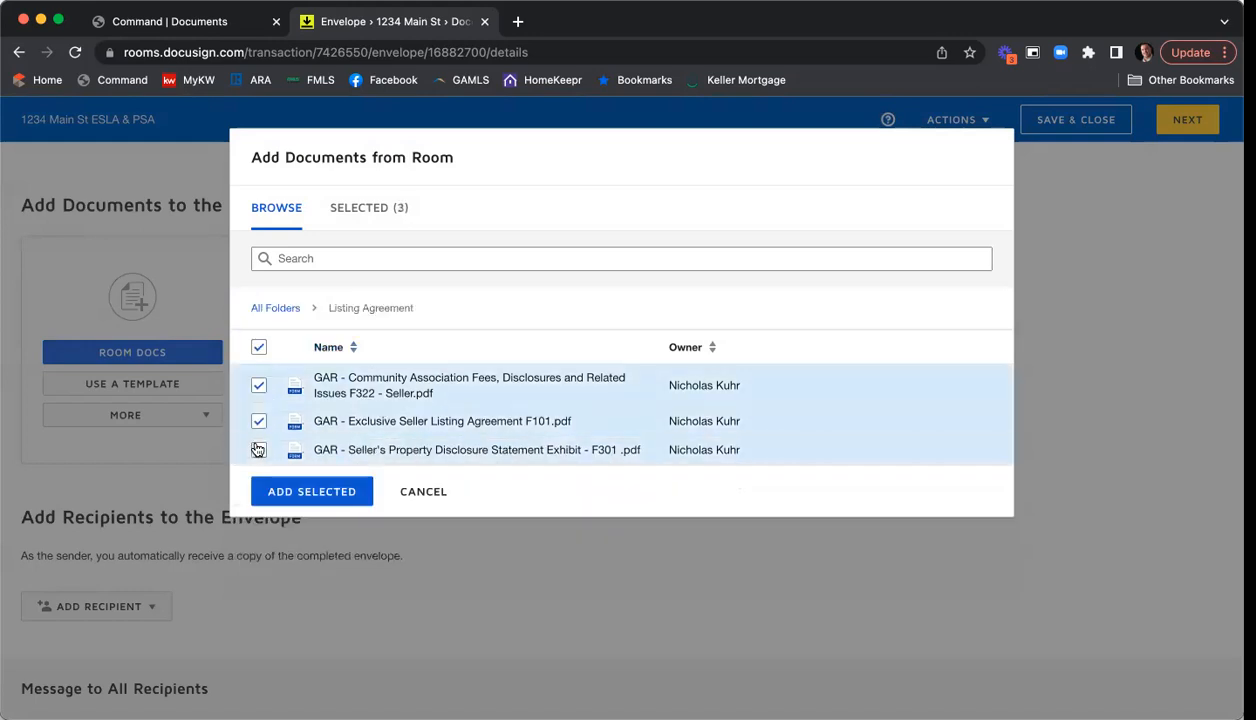
- Also select the Purchase and Sale Agreement and add all four forms to the envelope
left_click(262, 311)
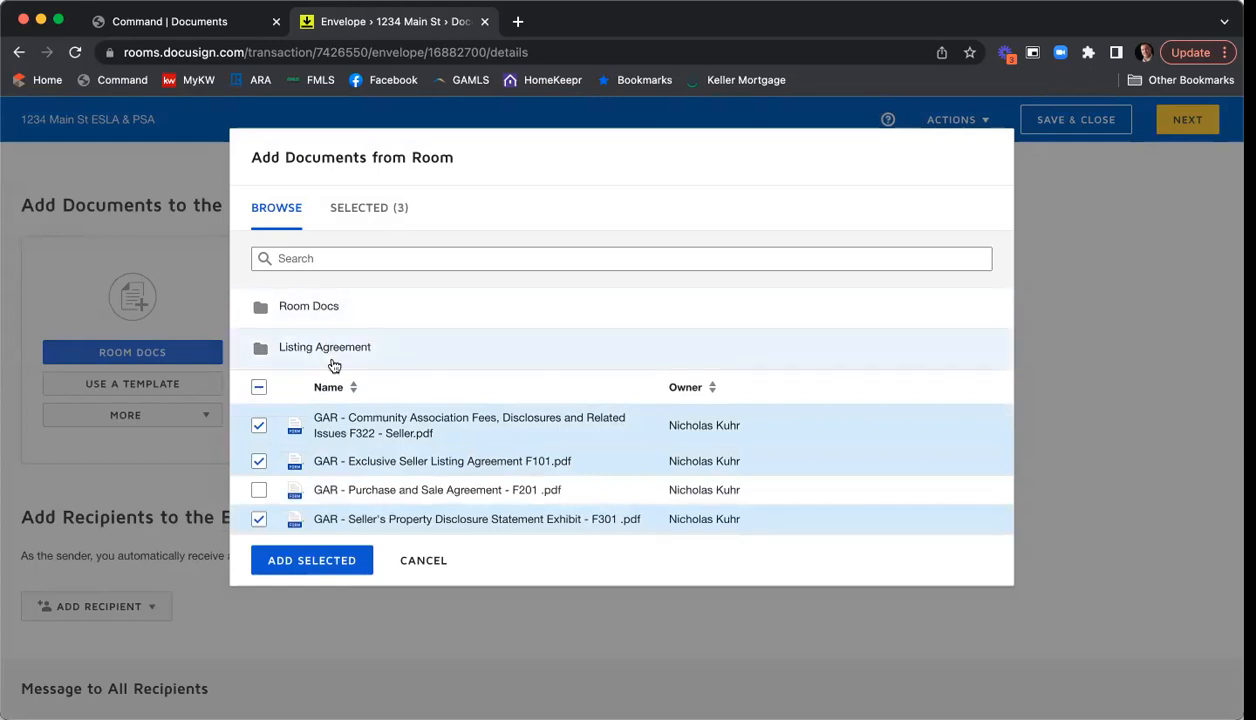
left_click(300, 305)
left_click(260, 380)
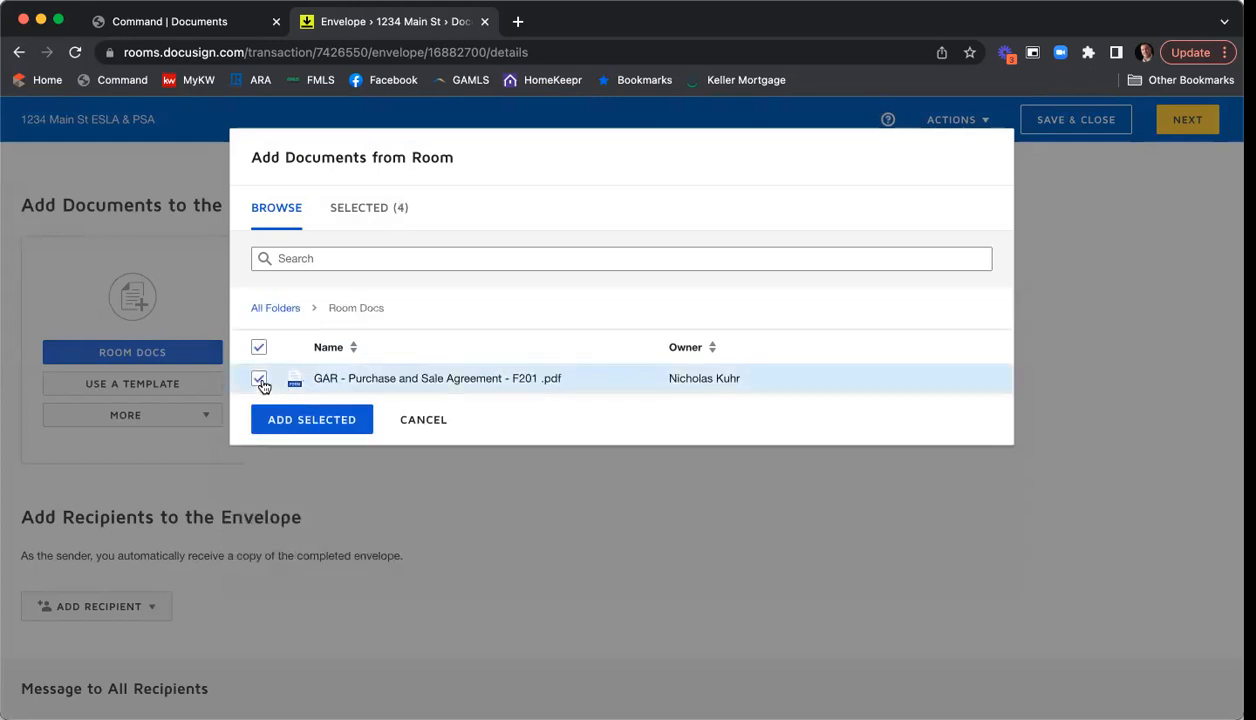
left_click(280, 308)
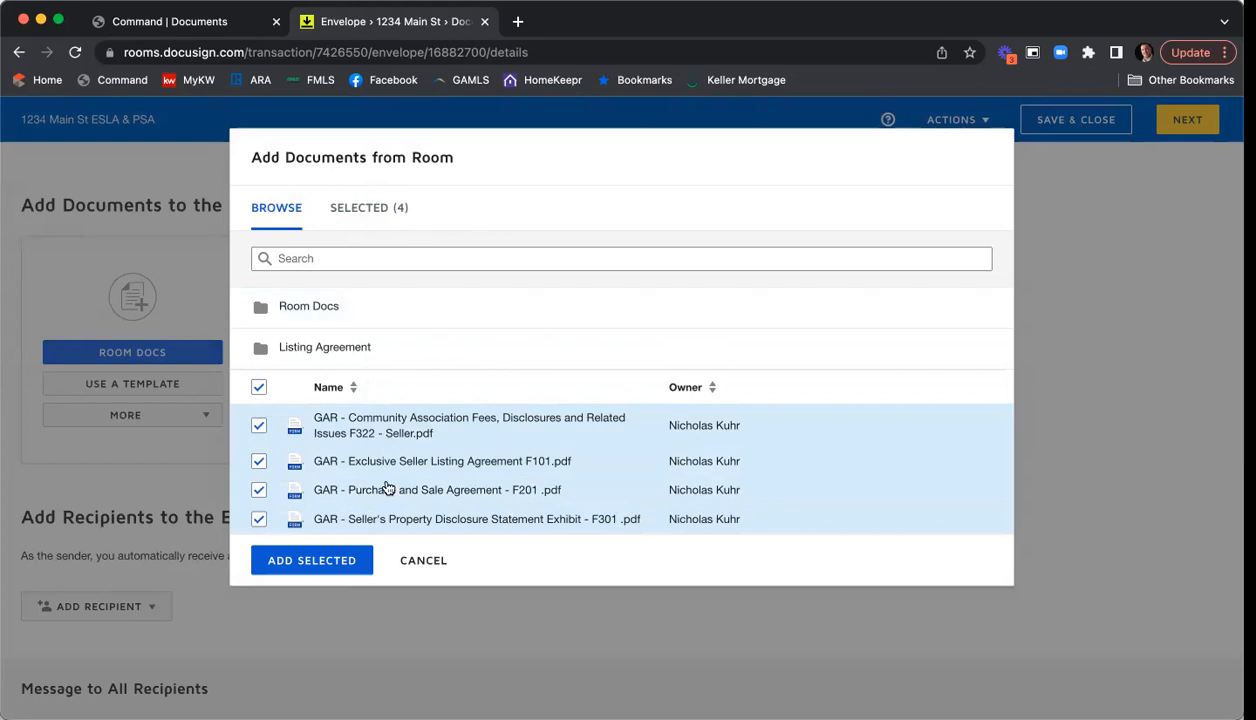
left_click(323, 563)
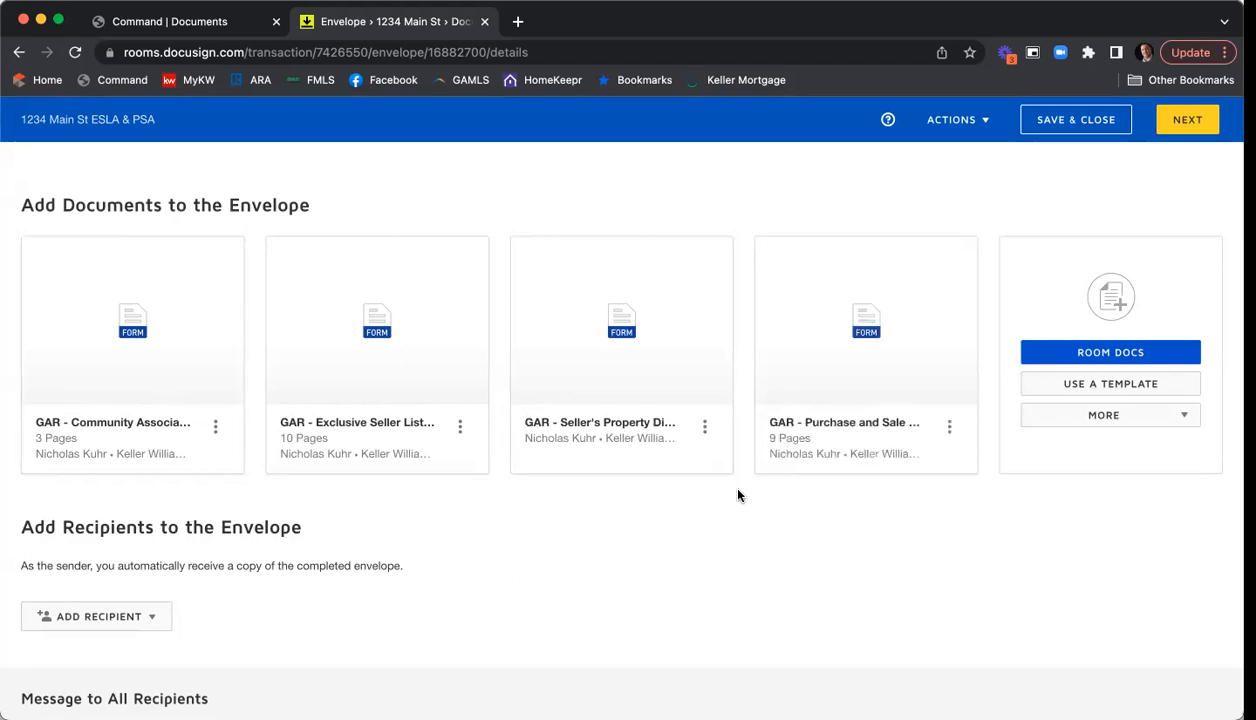
left_click(1074, 355)
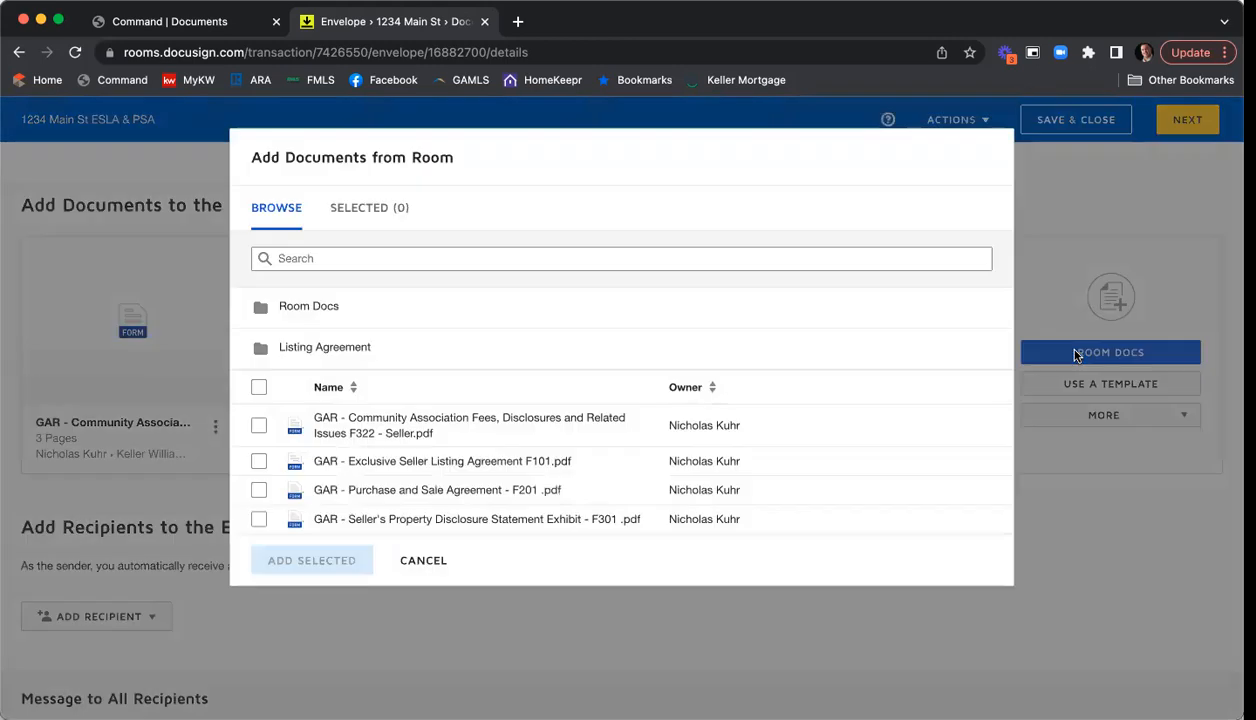
left_click(262, 427)
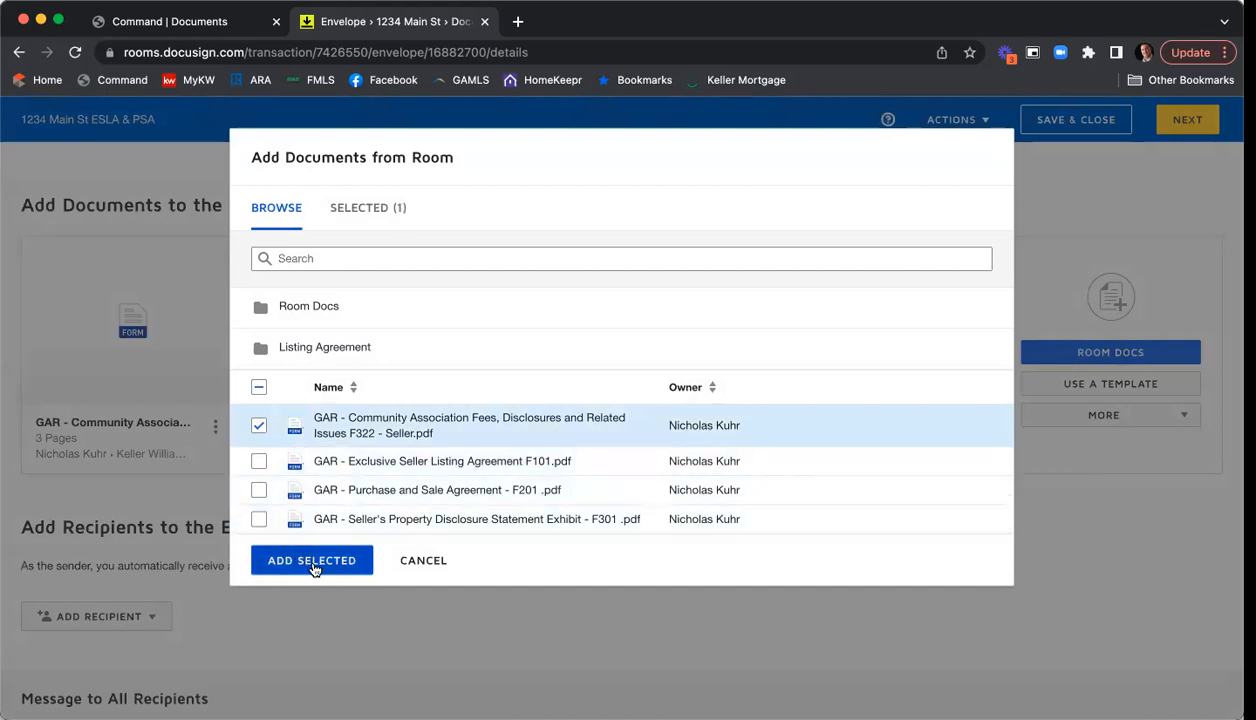
left_click(258, 427)
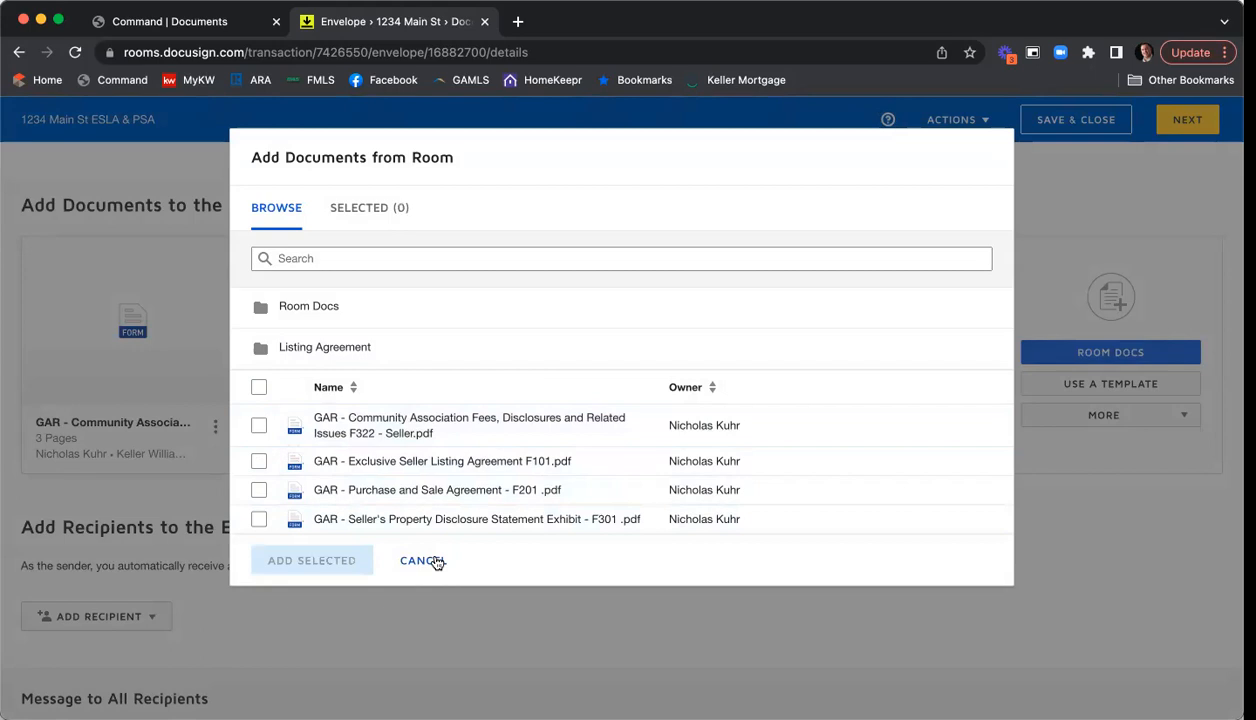
left_click(433, 561)
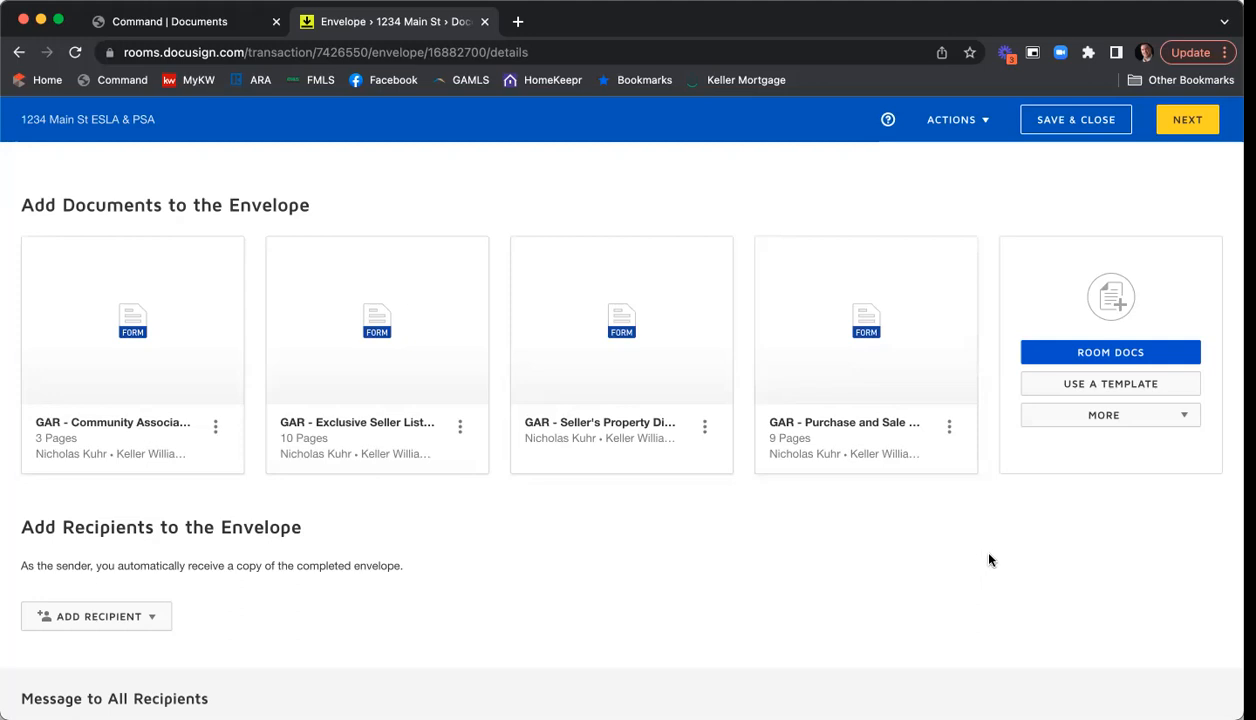
- From shared templates, add Seller - Wire Fraud Disclosure and Seller Affiliated Marketing Disclosure
left_click(1054, 391)
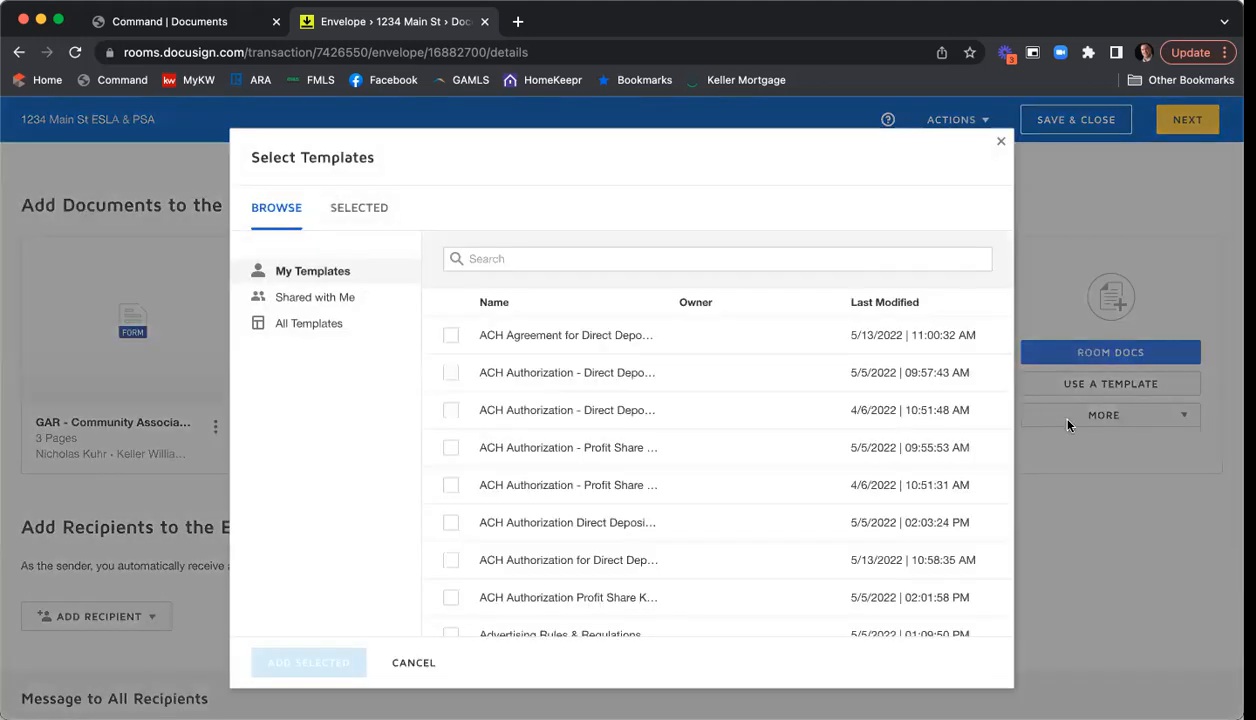
left_click(318, 298)
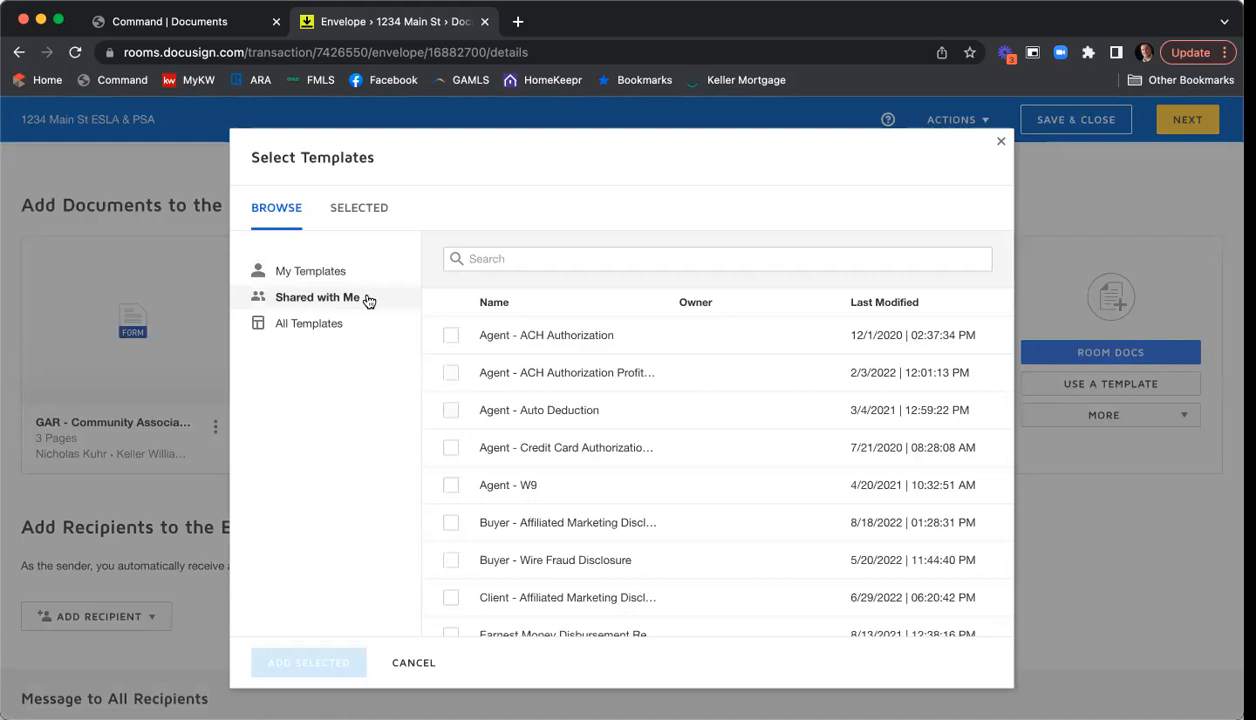
scroll(662, 352, "down", 1)
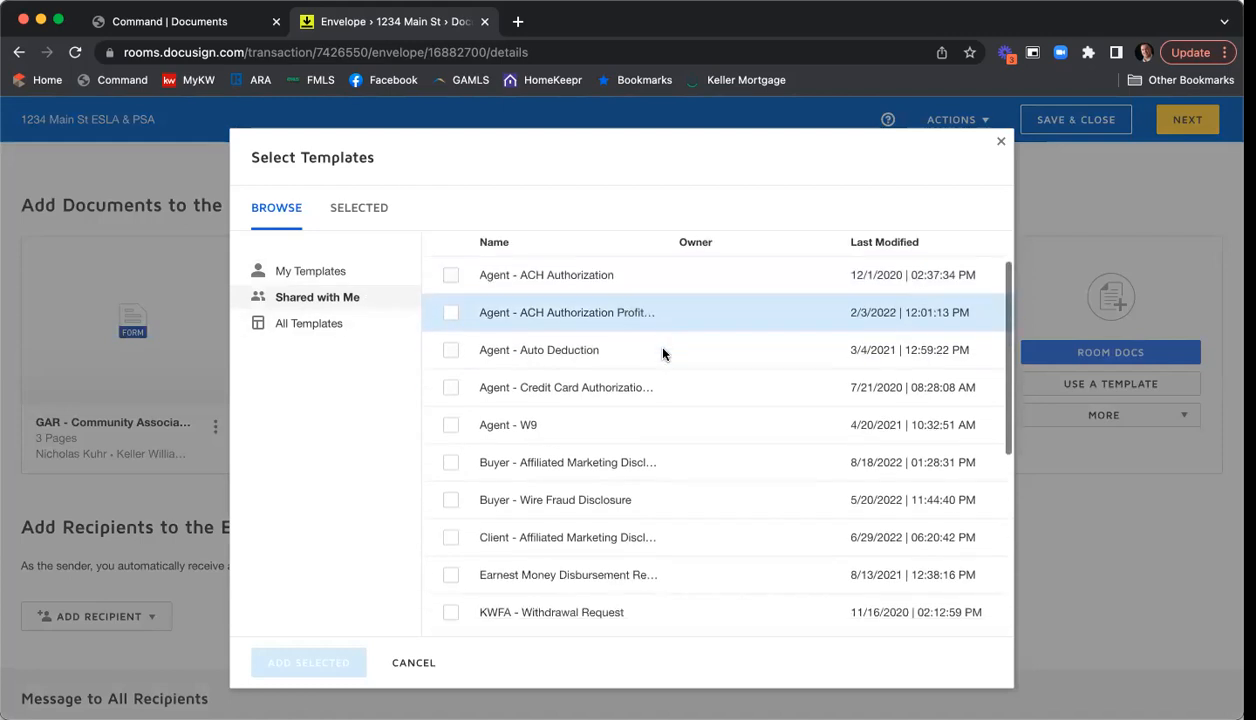
scroll(662, 352, "down", 1)
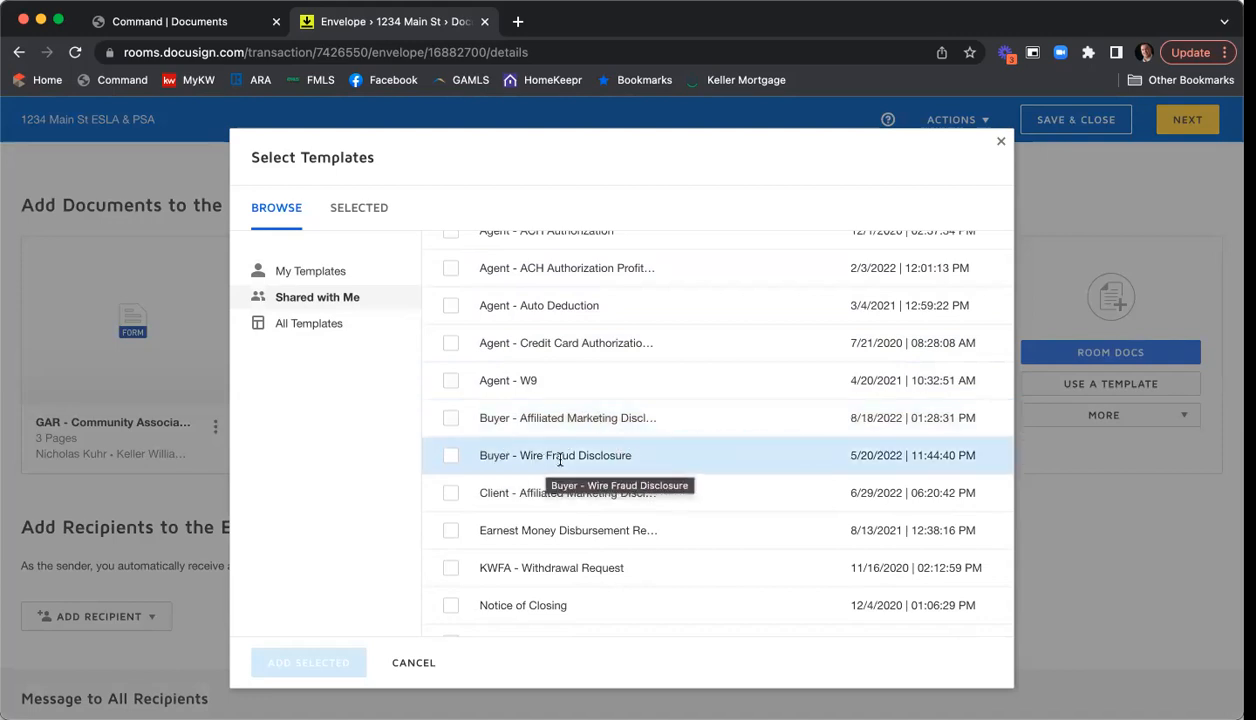
scroll(643, 340, "down", 6)
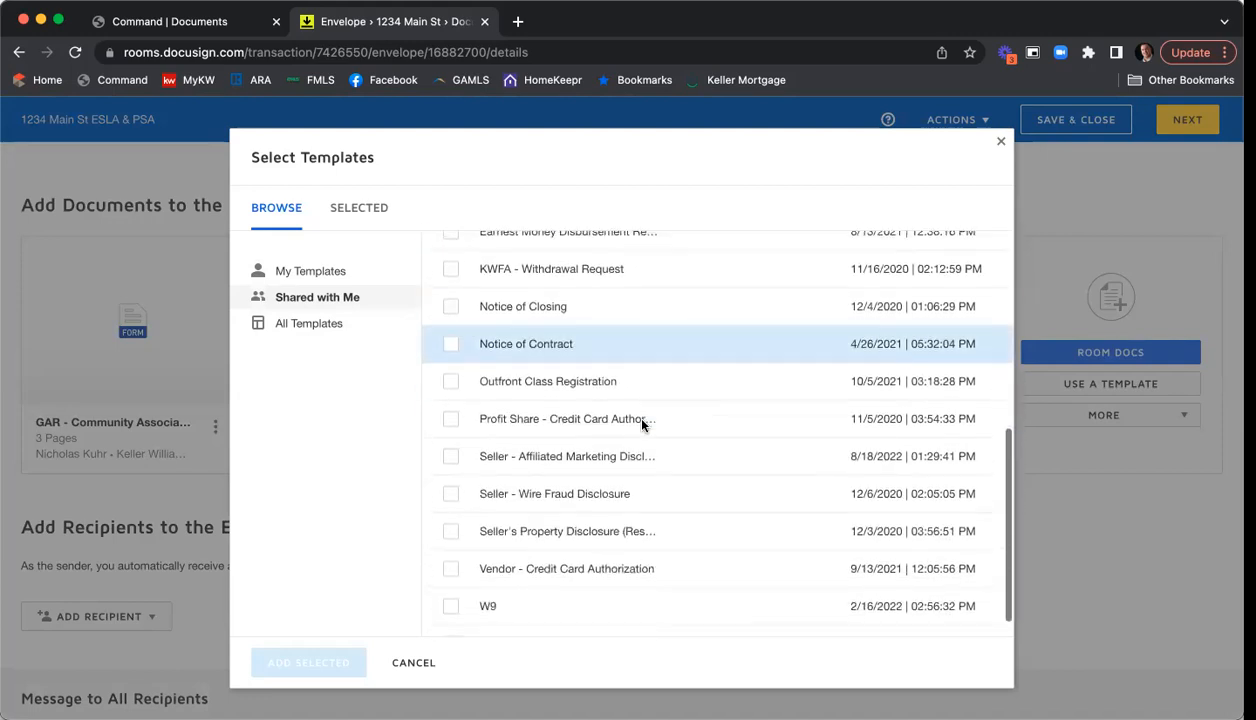
scroll(643, 425, "down", 1)
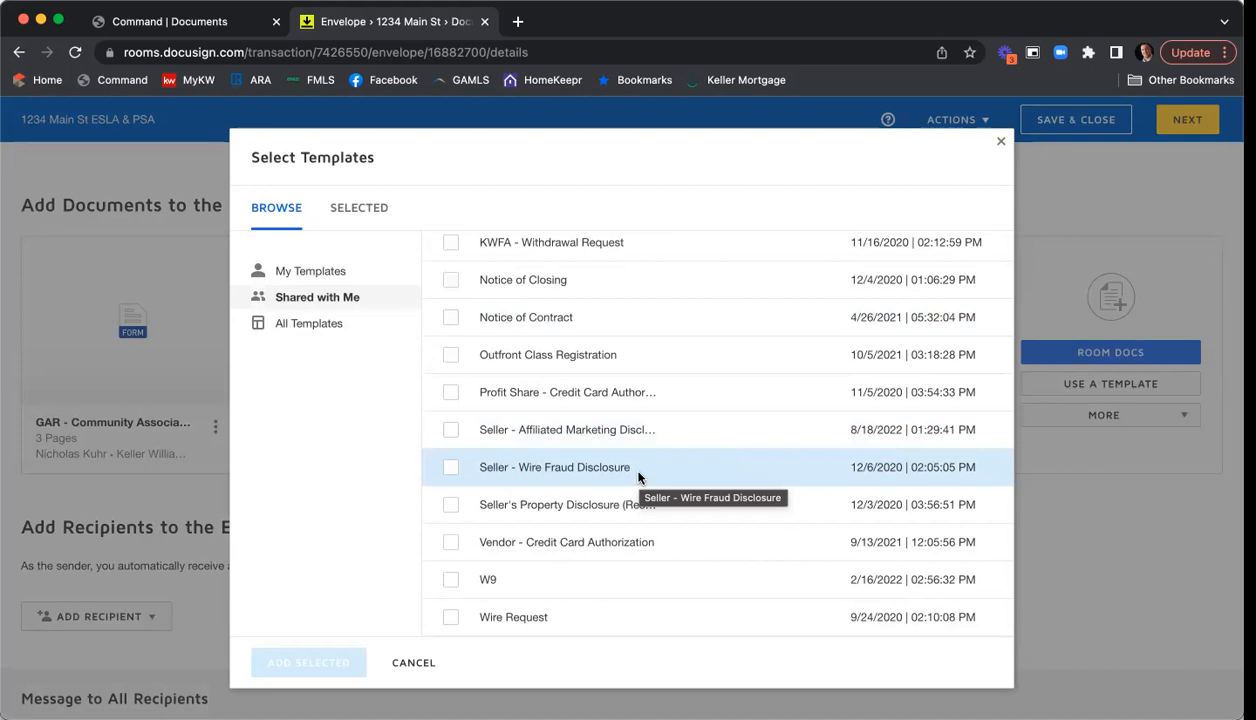
left_click(450, 467)
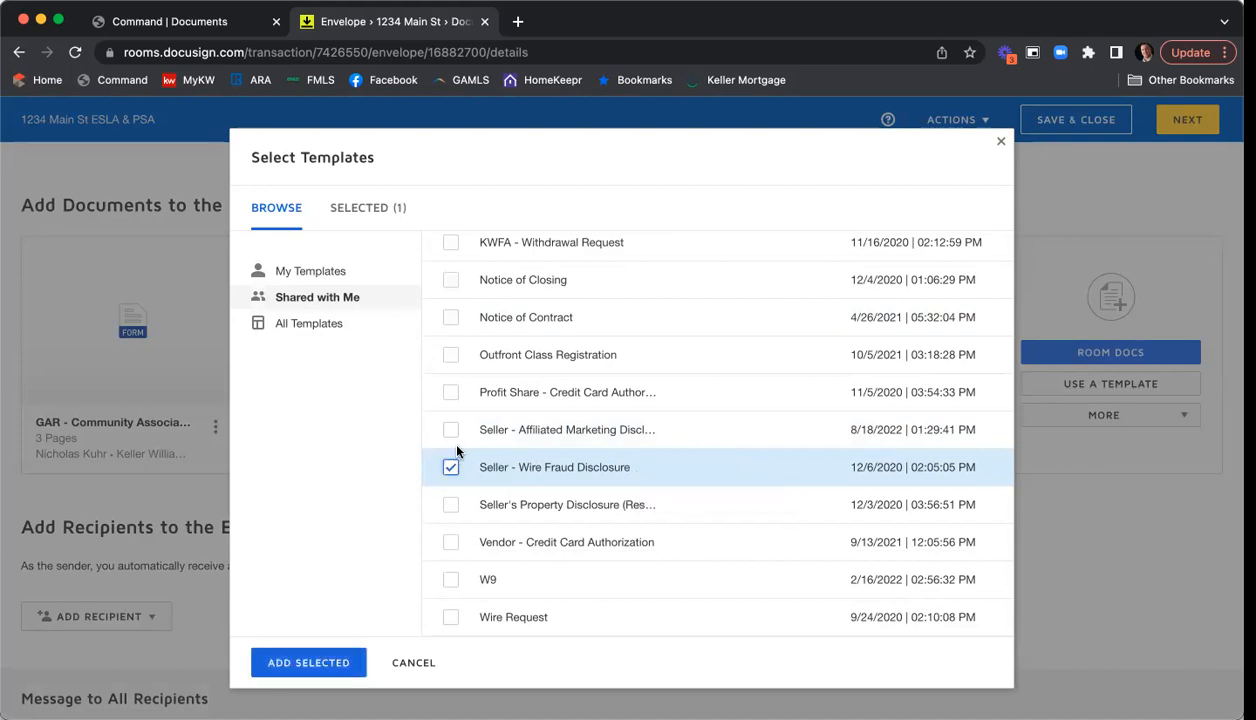
left_click(451, 430)
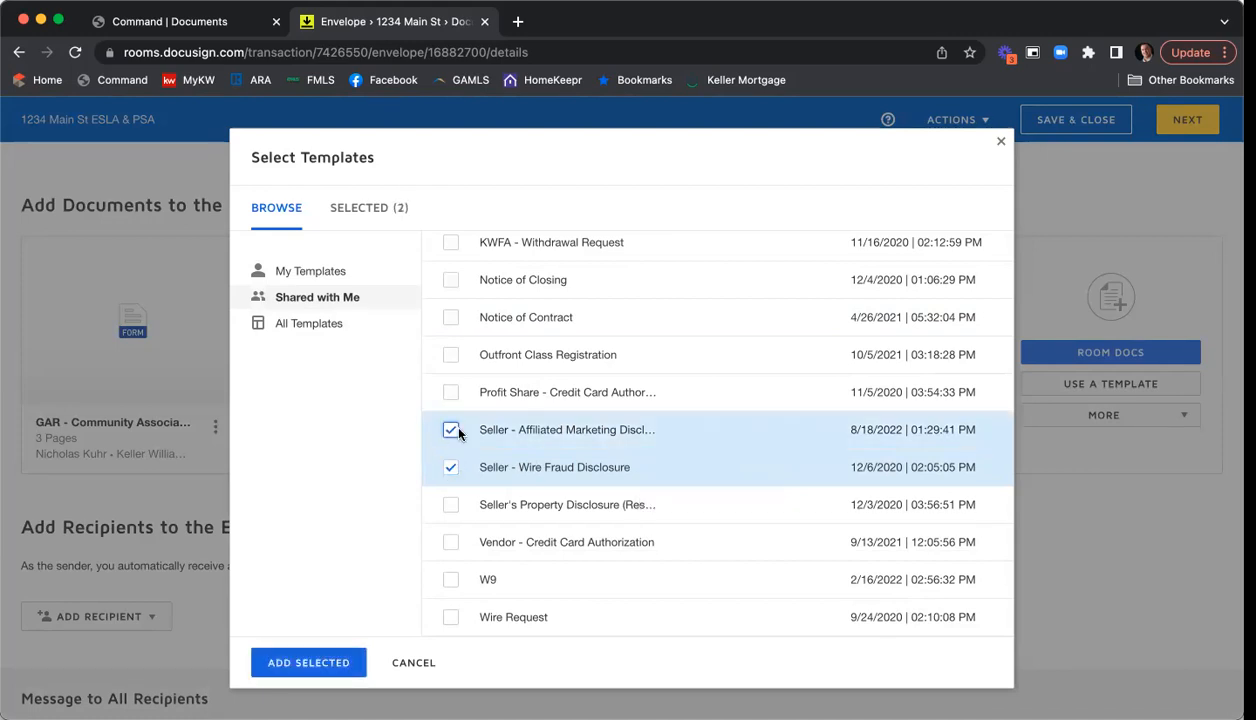
left_click(330, 663)
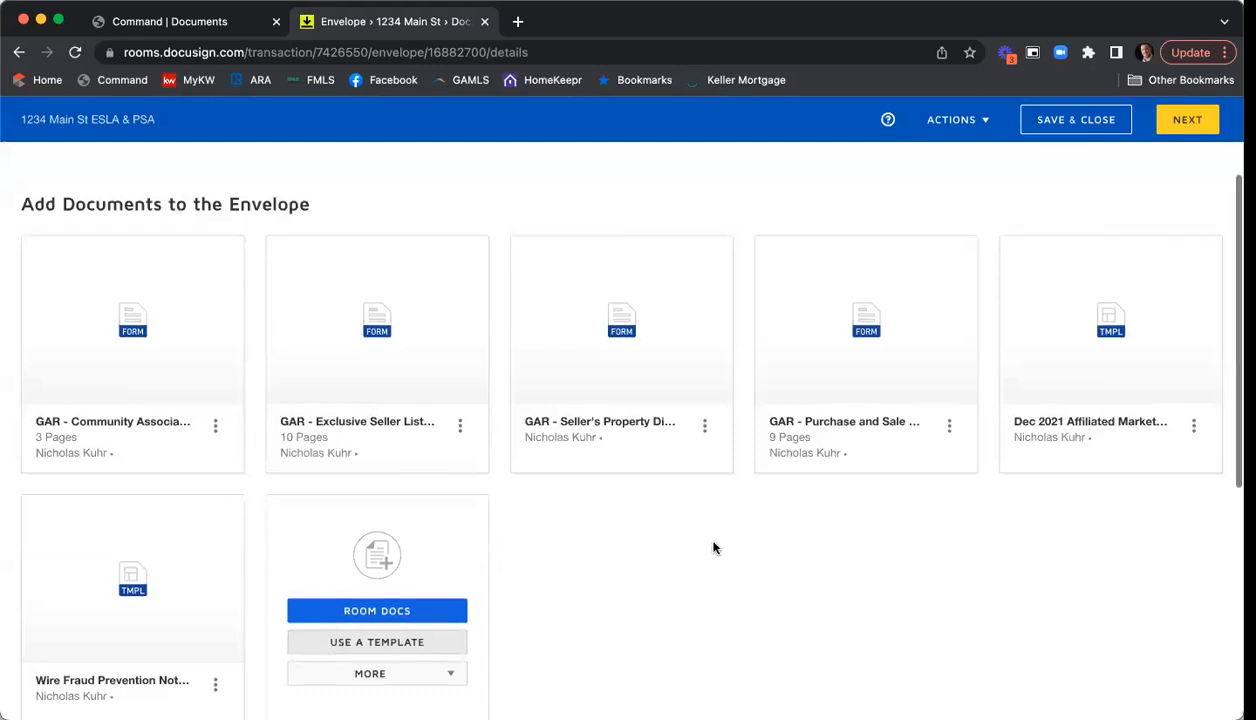
scroll(714, 547, "down", 1)
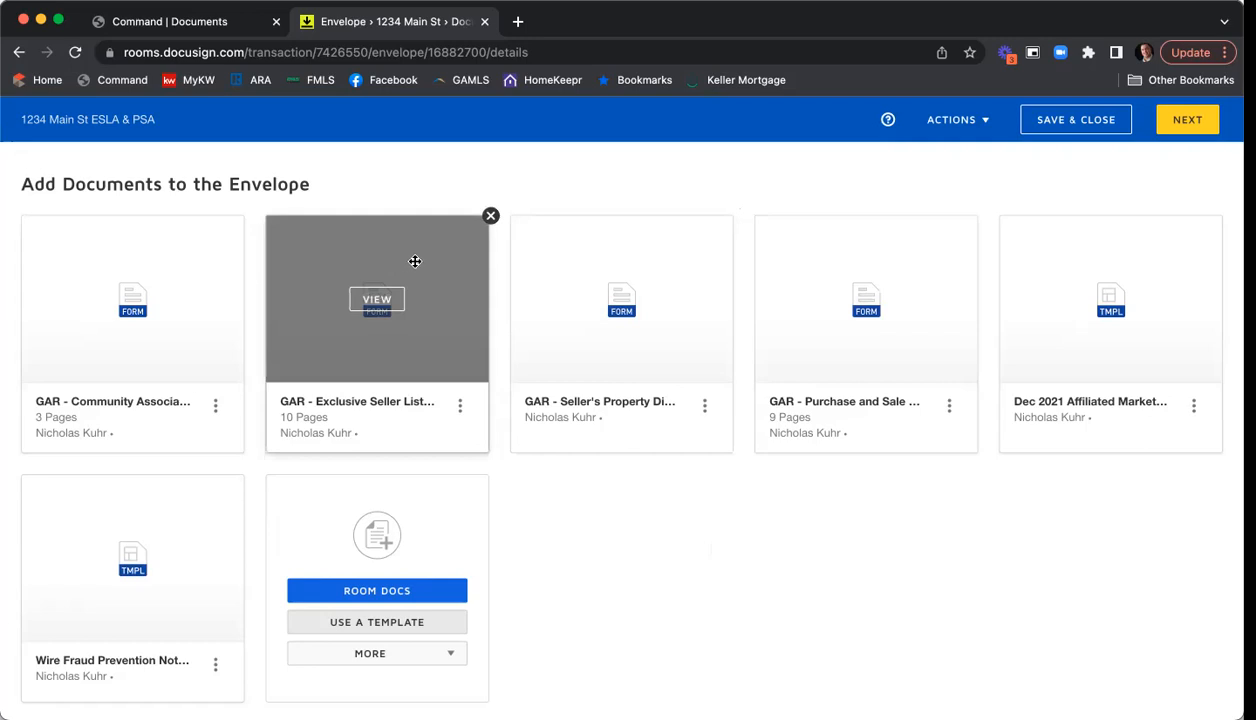
- Drag documents into order: Exclusive Seller Listing, Property Disclosure, Community Association, Affiliated Marketing, Wire Fraud, Purchase and Sale
left_click_drag(413, 261, 168, 272)
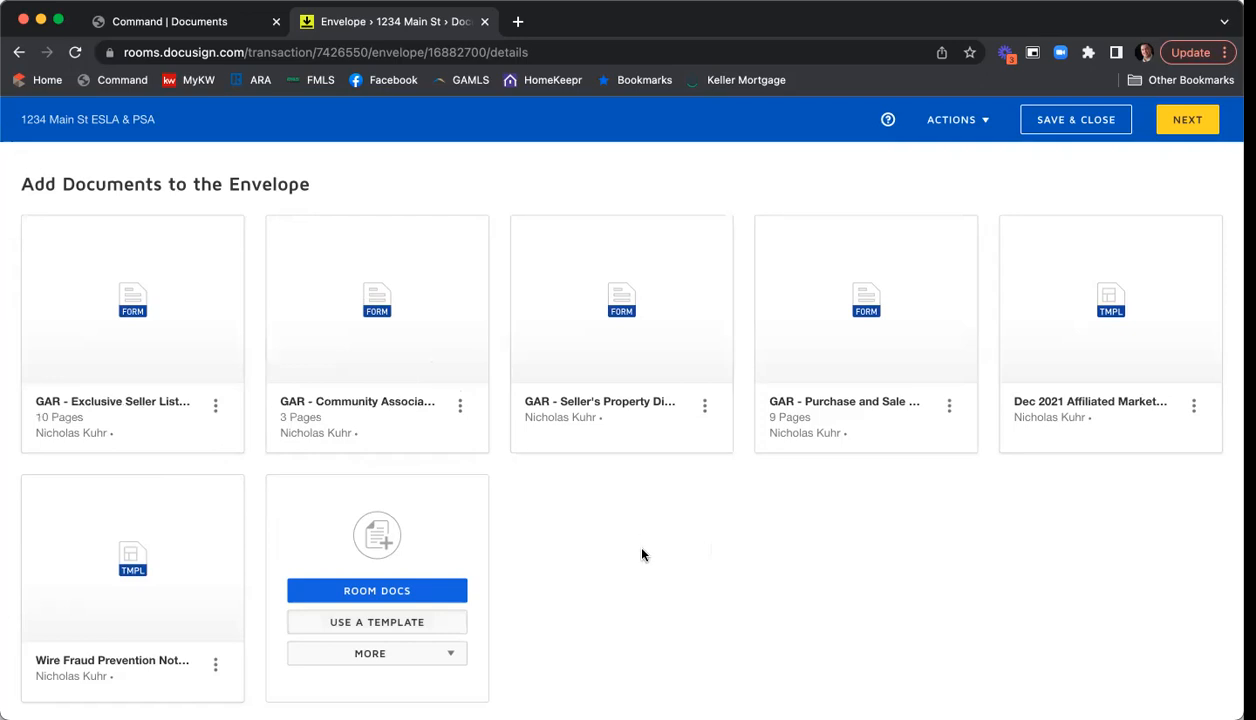
left_click_drag(668, 290, 441, 295)
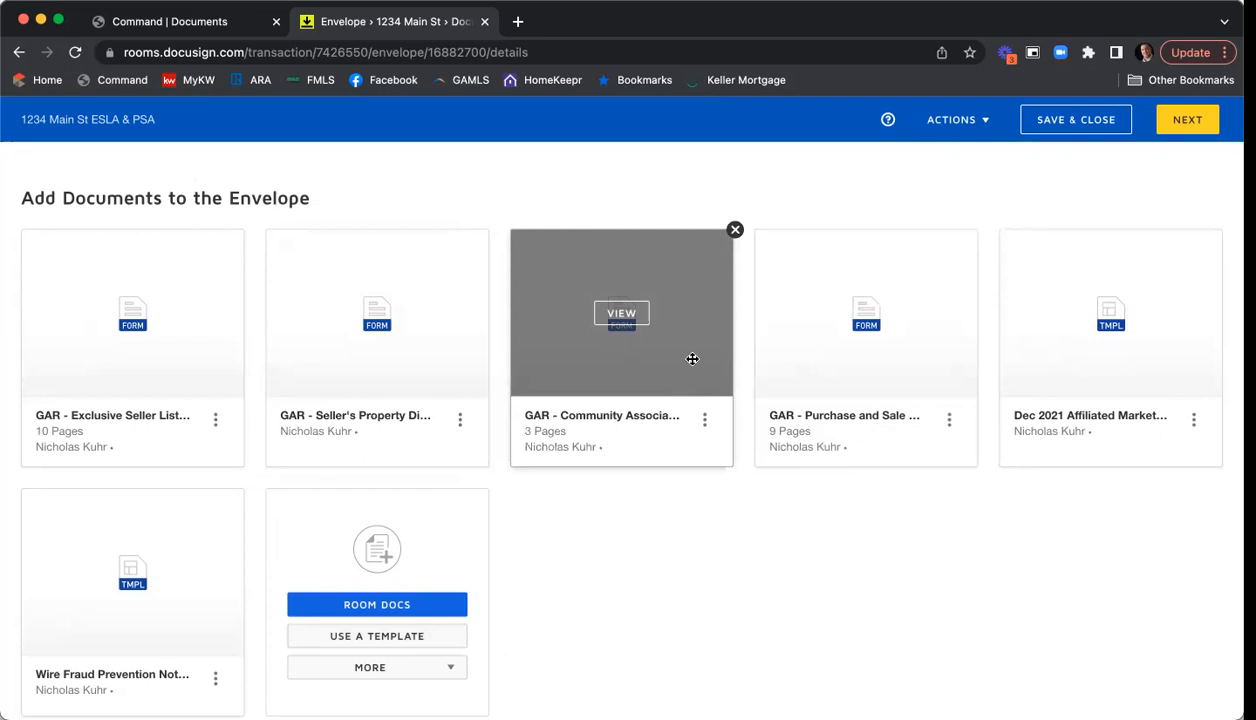
left_click_drag(1170, 367, 875, 373)
left_click_drag(129, 583, 1090, 405)
scroll(258, 614, "down", 1)
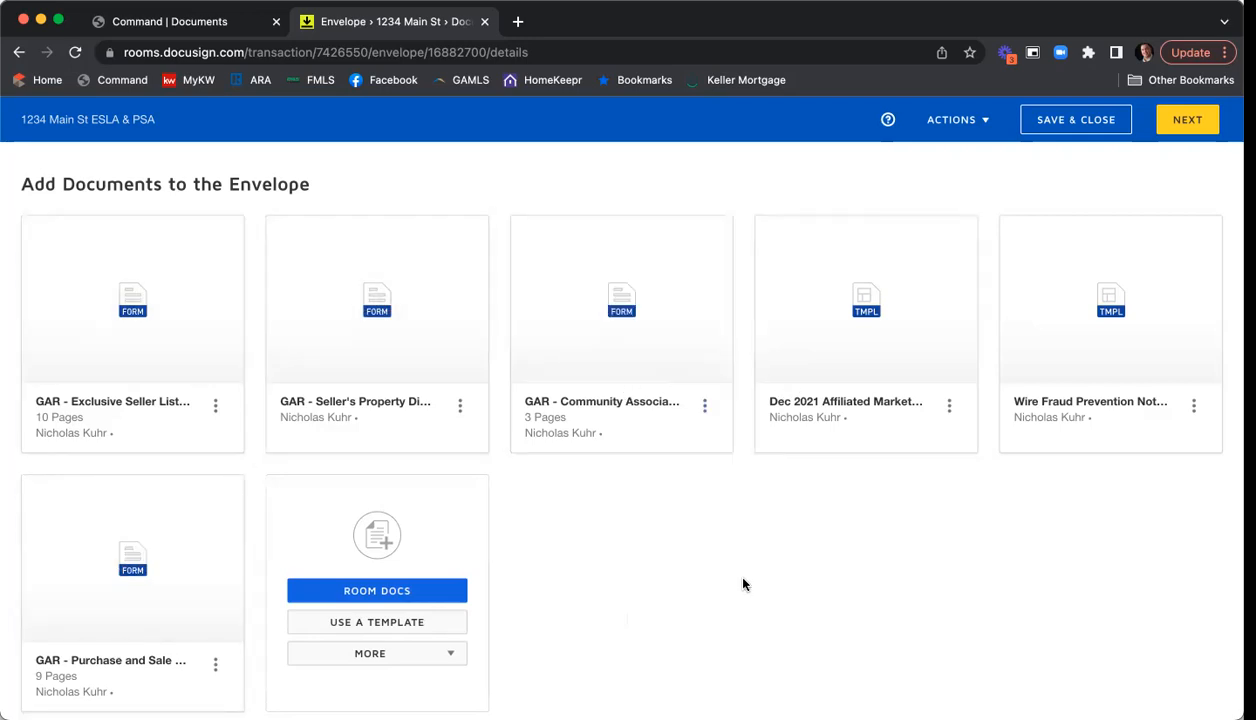
- Under Add Recipients to the Envelope, choose Add Recipient > Pre-Tagged Roles
scroll(744, 580, "down", 3)
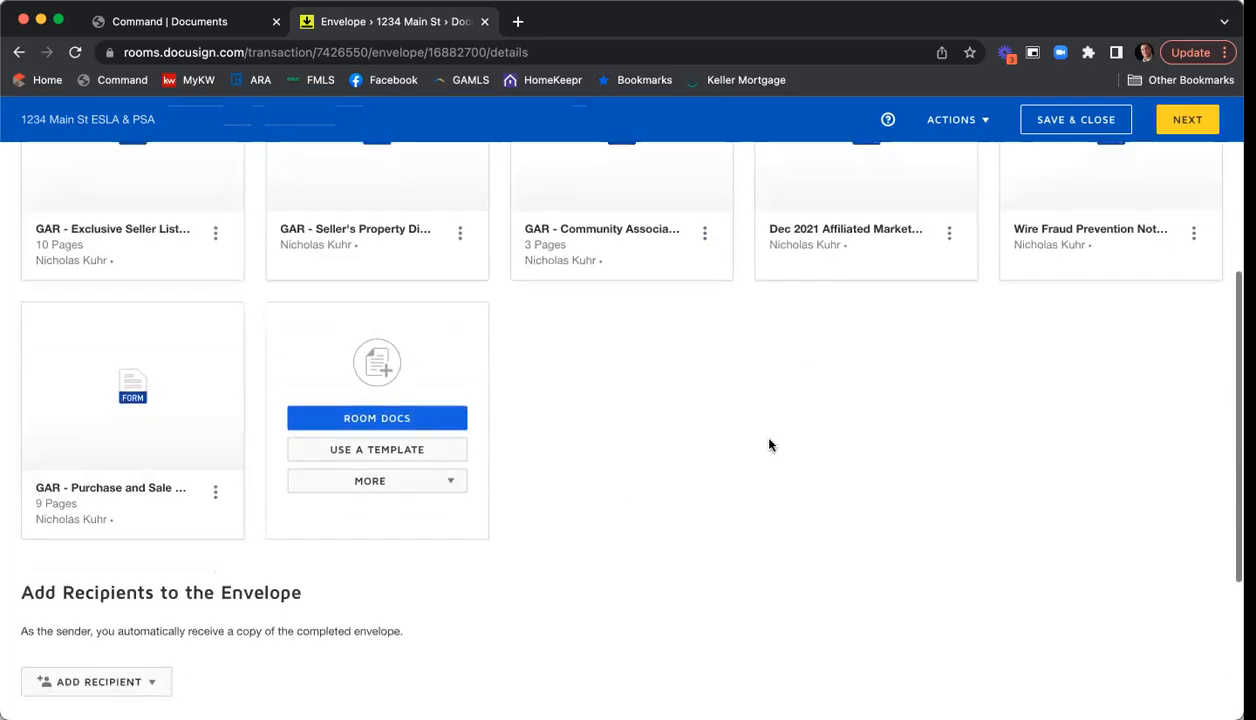
scroll(792, 437, "down", 3)
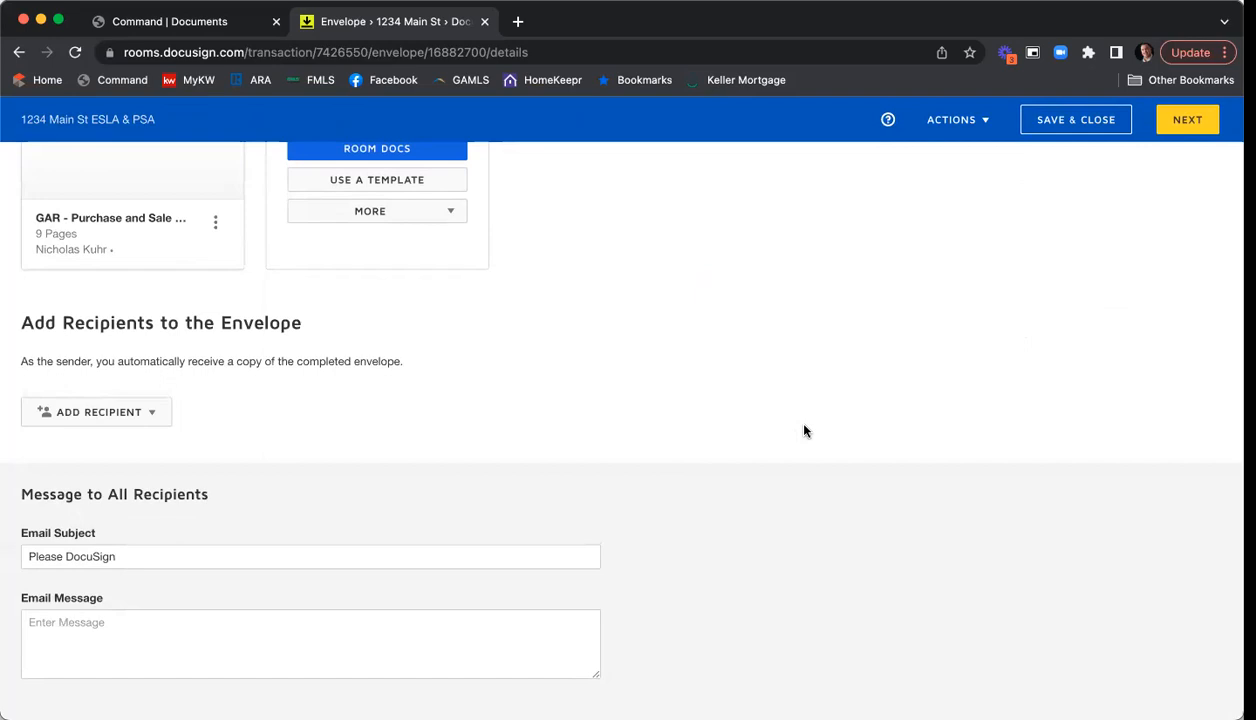
left_click(141, 416)
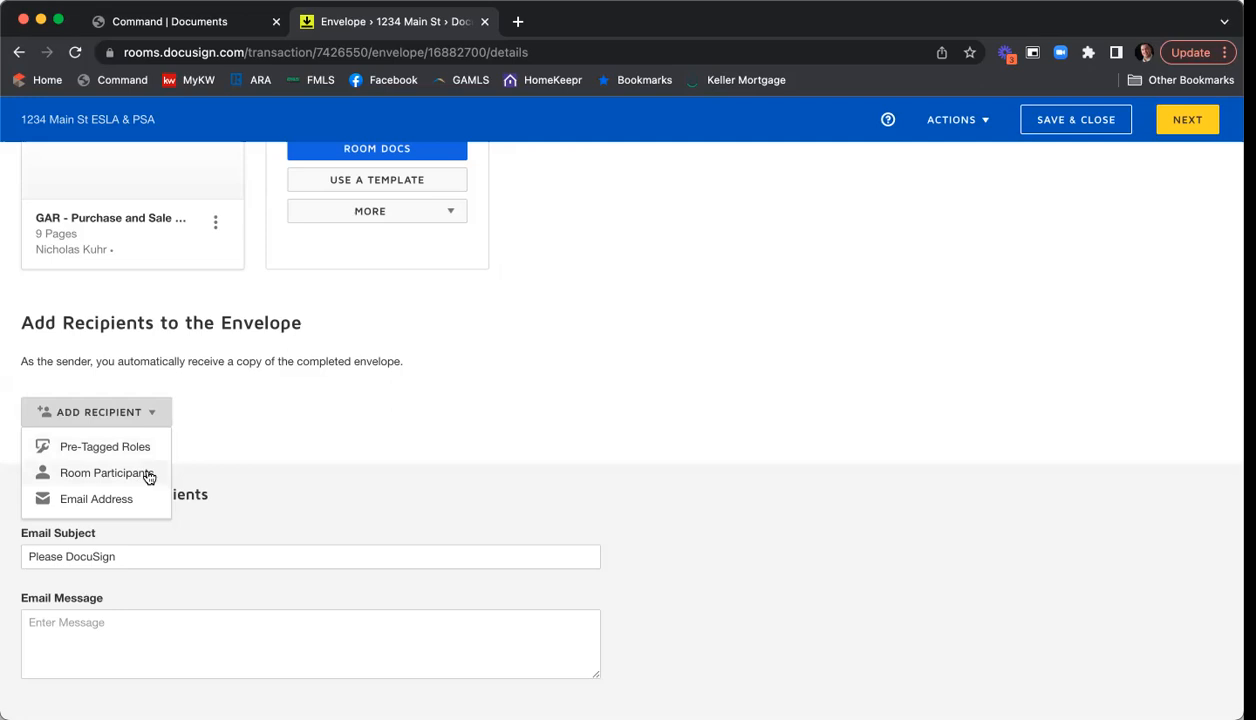
left_click(98, 450)
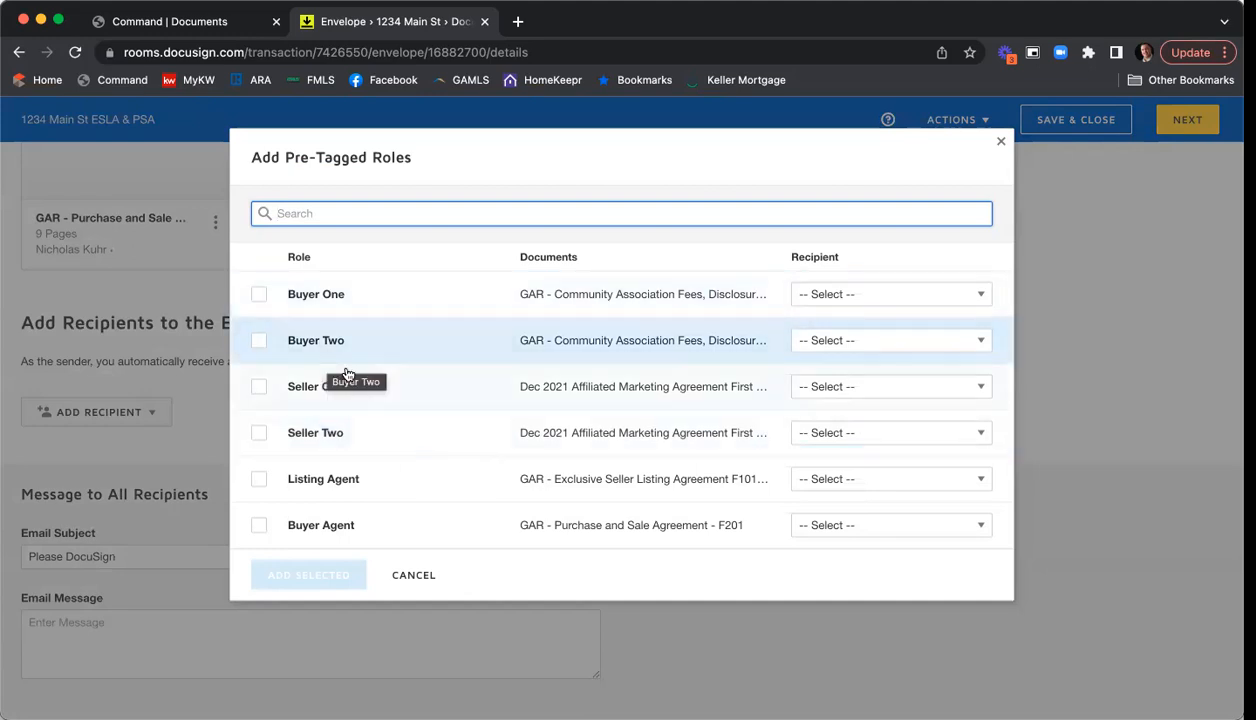
- Check the Seller One, Seller Two and Listing Agent roles and assign each seller's contact
left_click(259, 387)
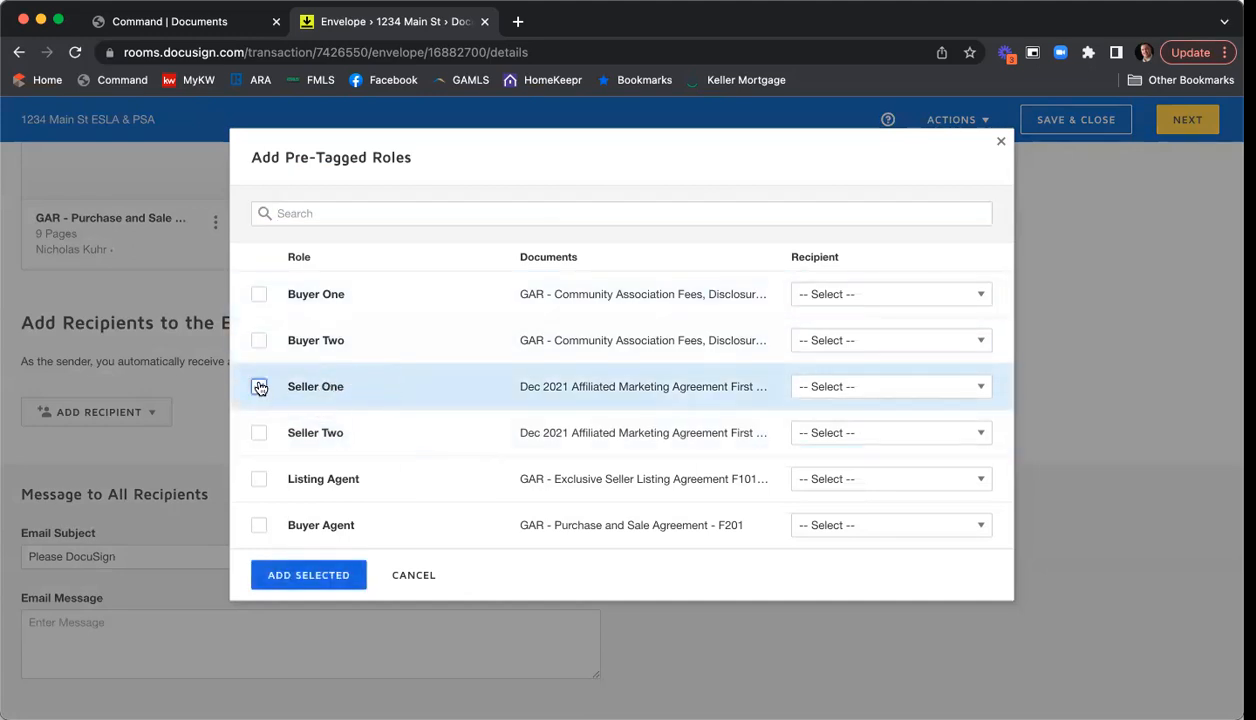
left_click(258, 432)
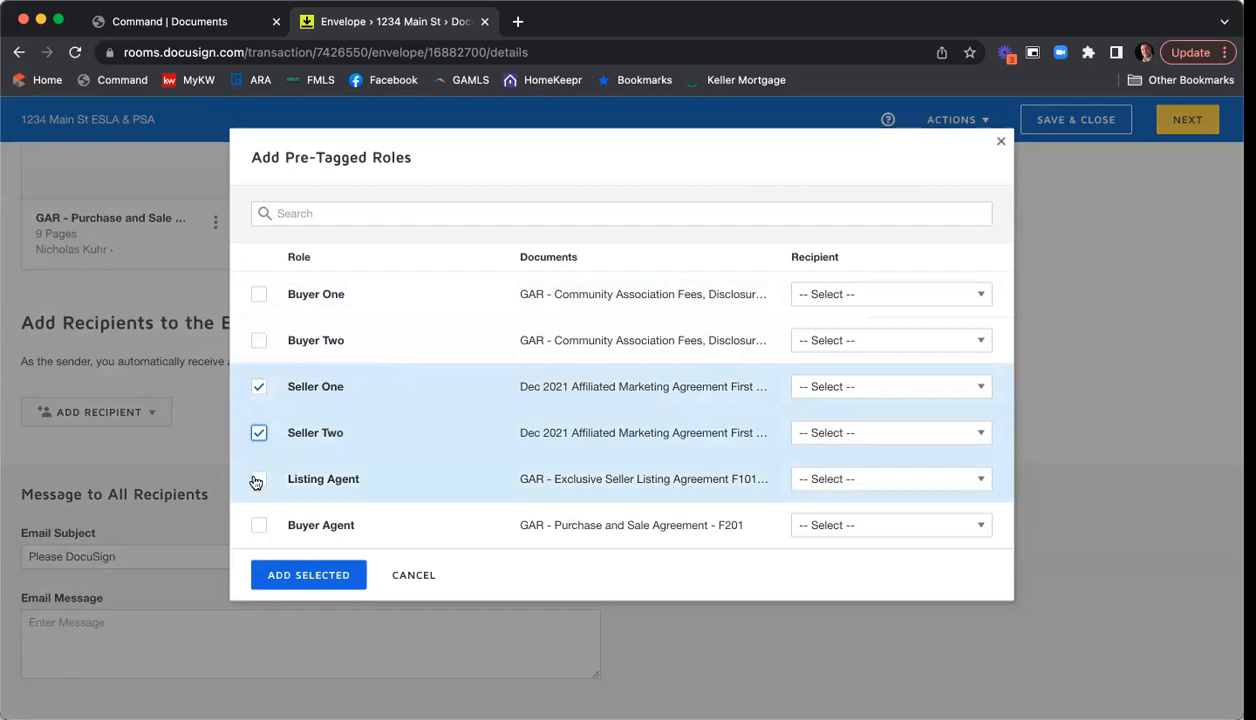
left_click(258, 479)
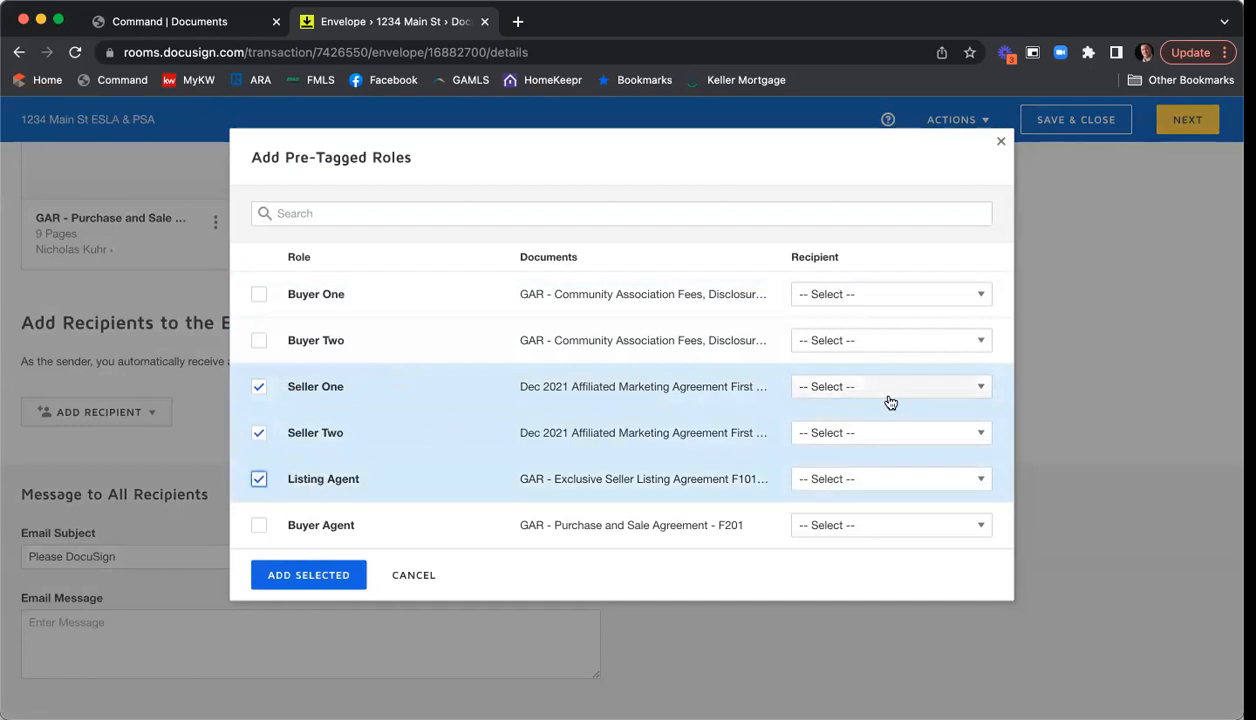
left_click(980, 391)
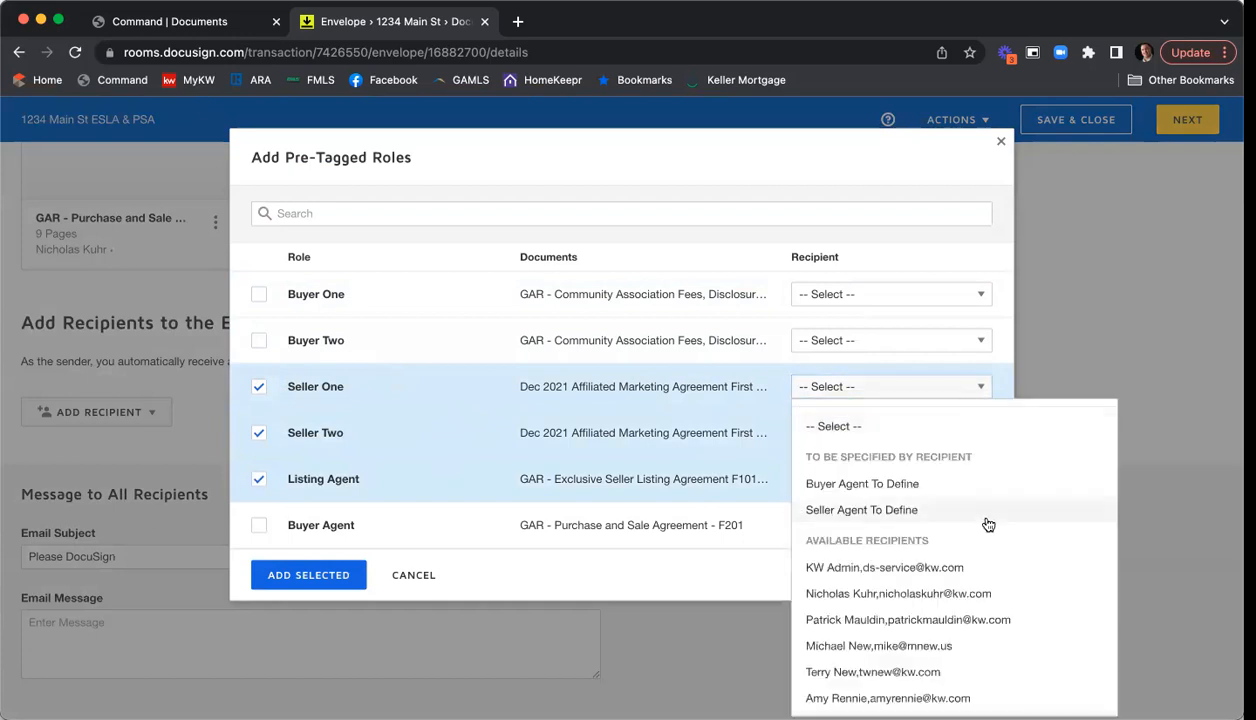
scroll(988, 518, "down", 3)
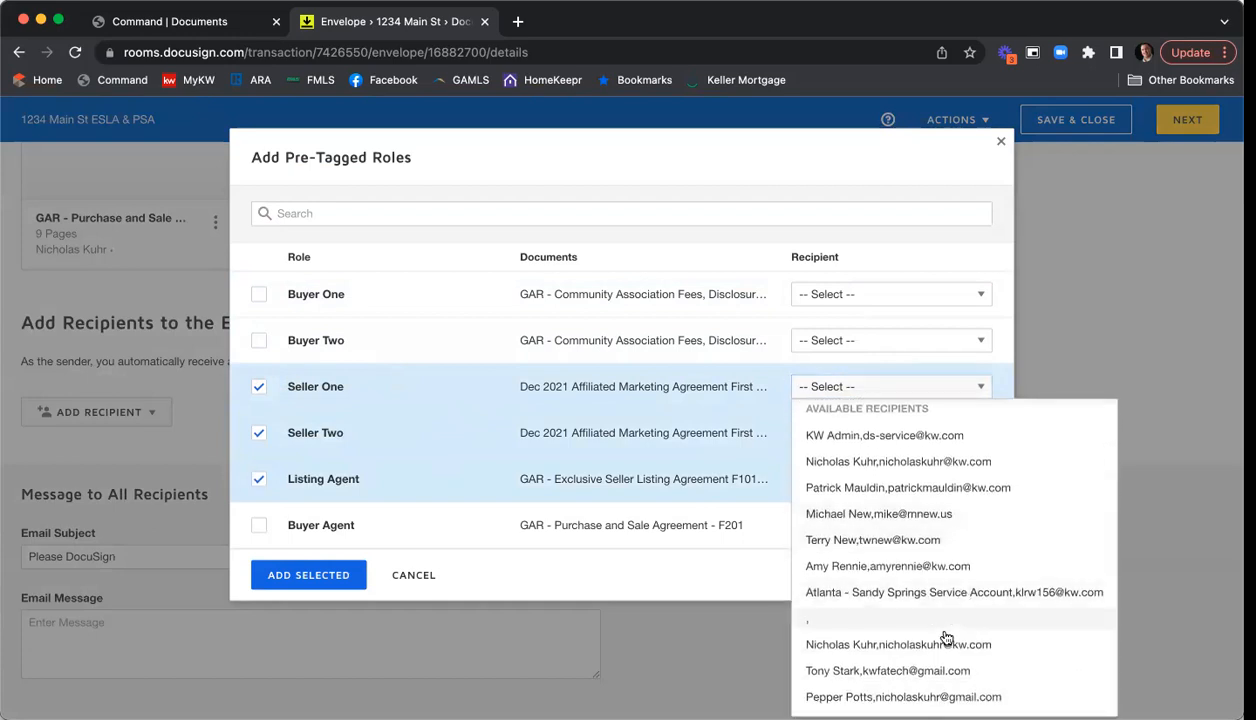
left_click(945, 669)
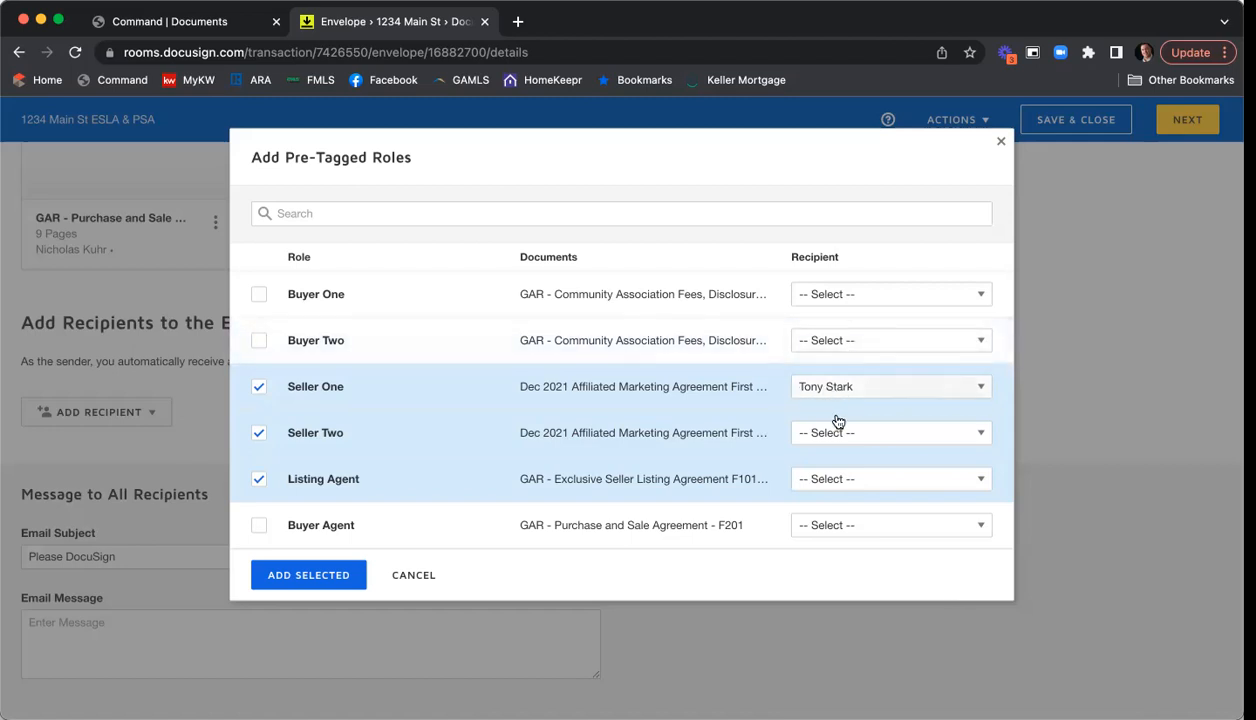
left_click(880, 432)
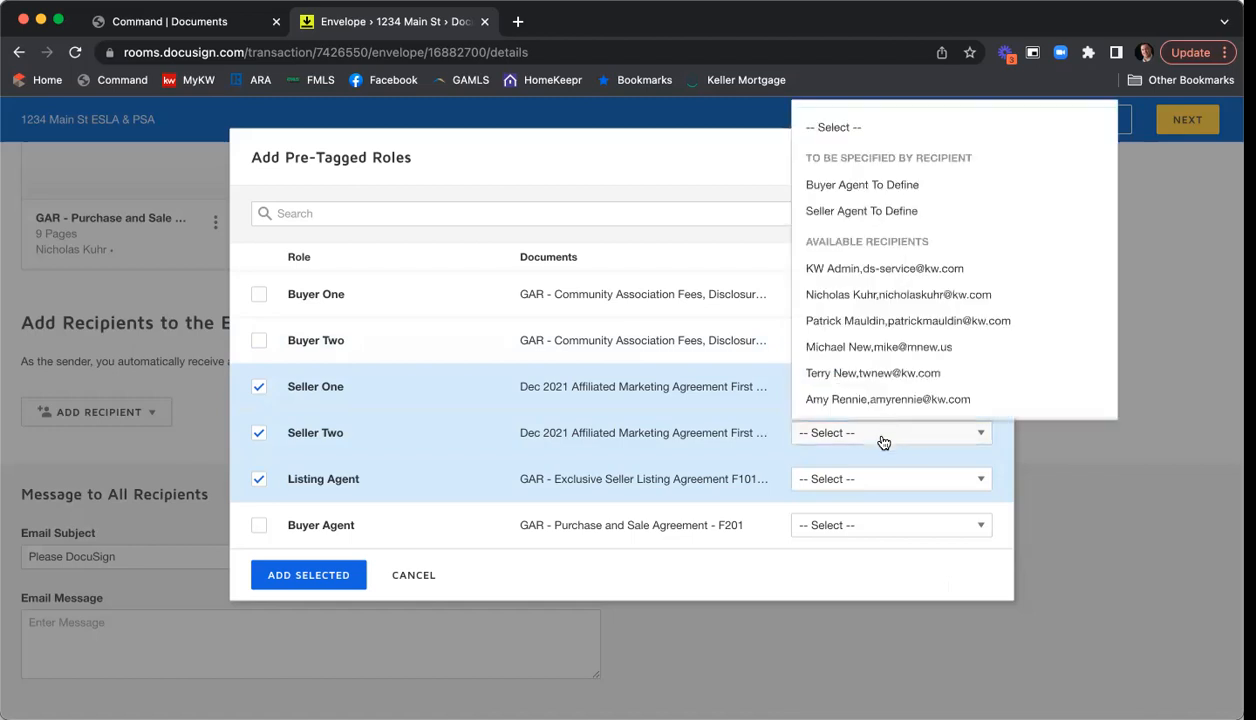
scroll(874, 270, "down", 3)
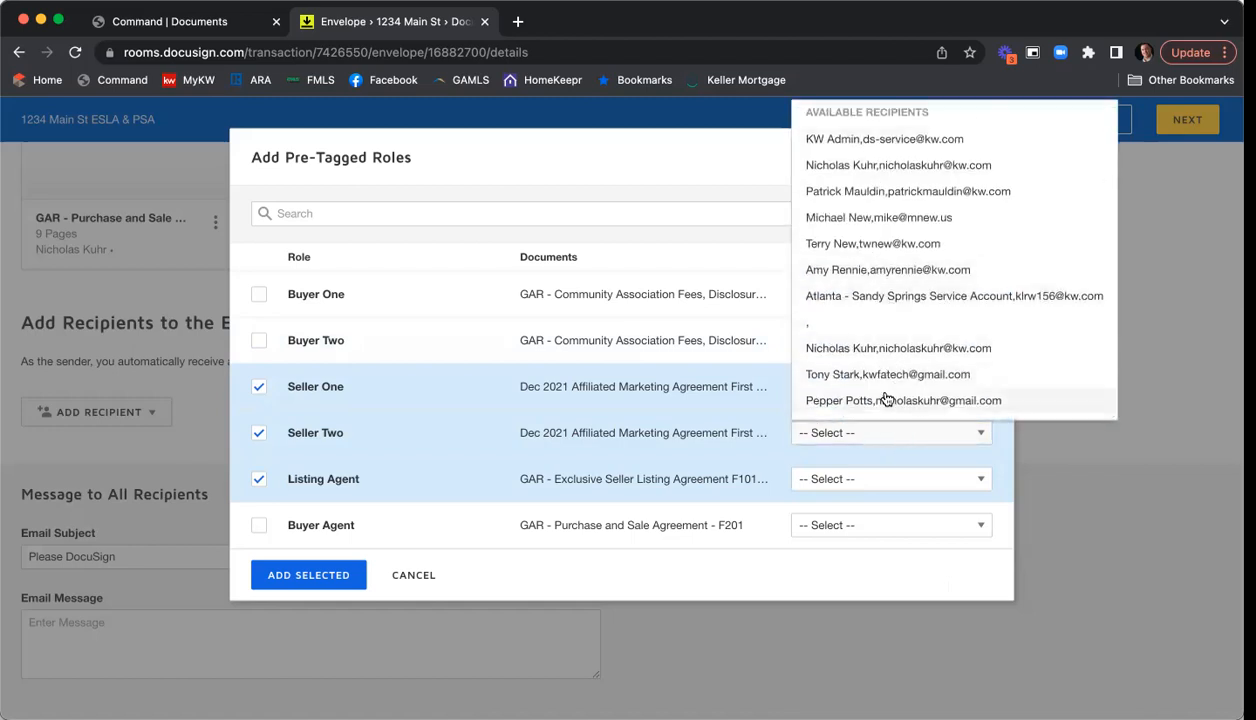
left_click(886, 400)
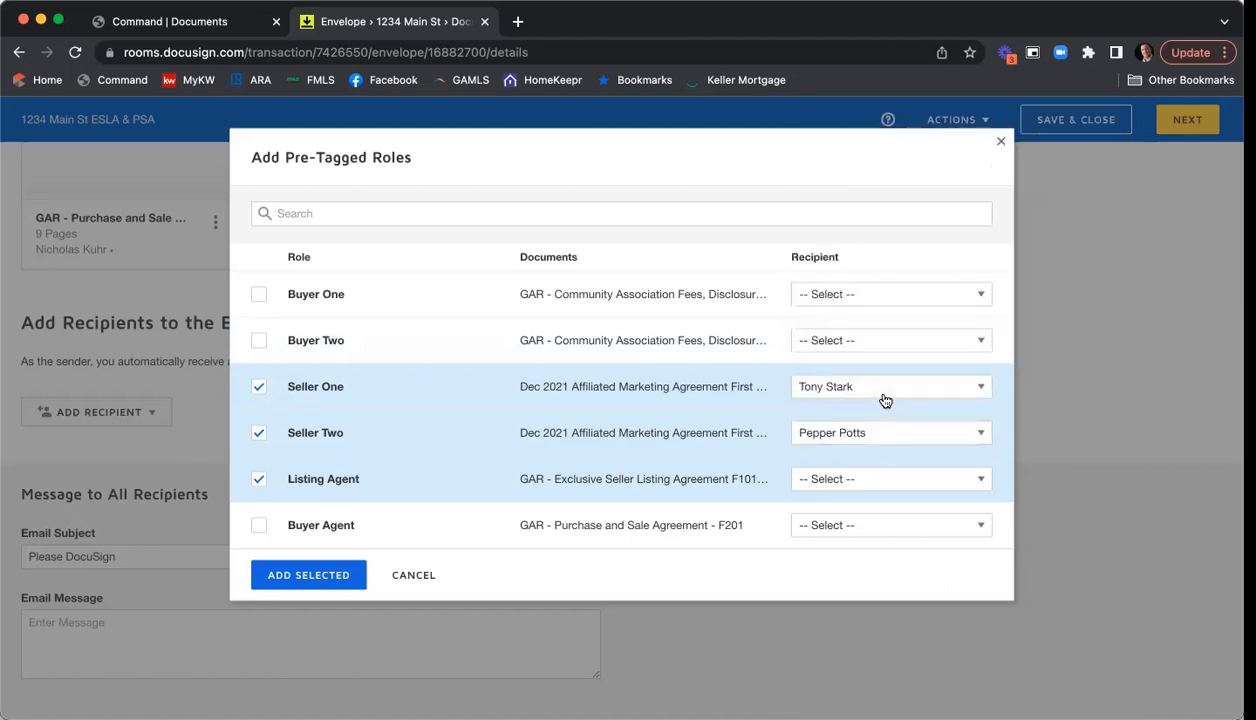
- Assign the listing agent's contact to Listing Agent and add the three roles as recipients
left_click(832, 479)
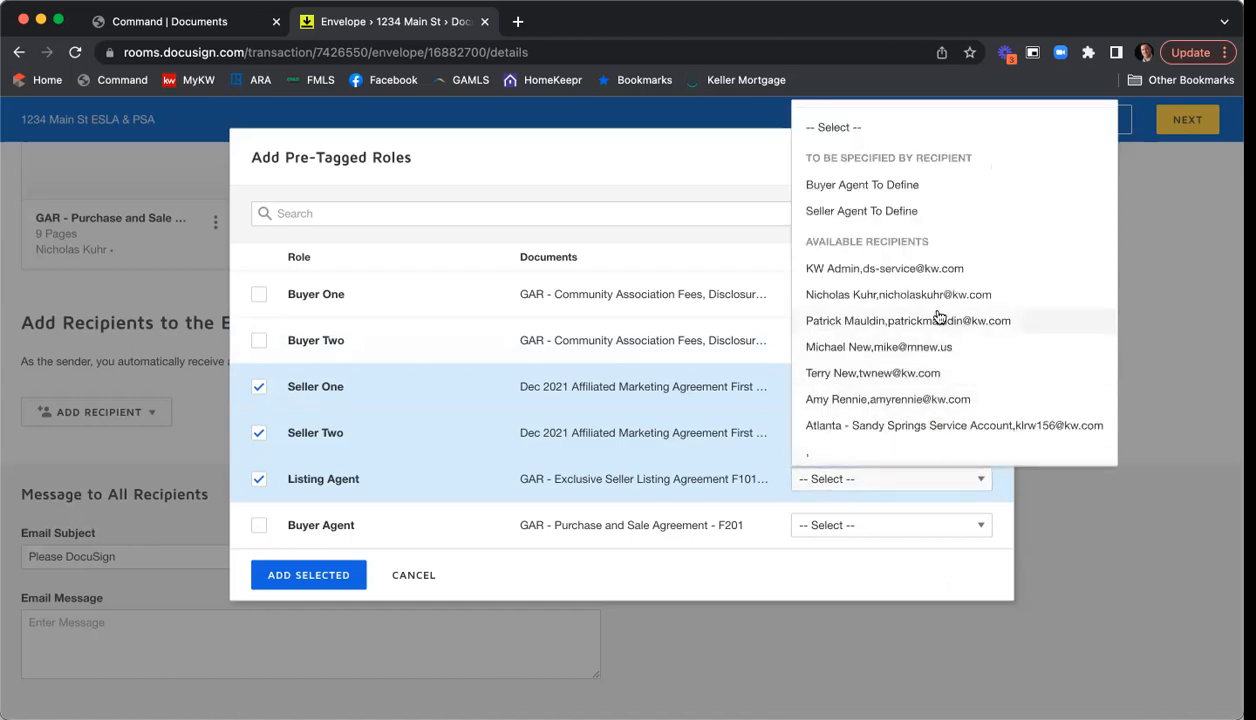
scroll(889, 300, "down", 1)
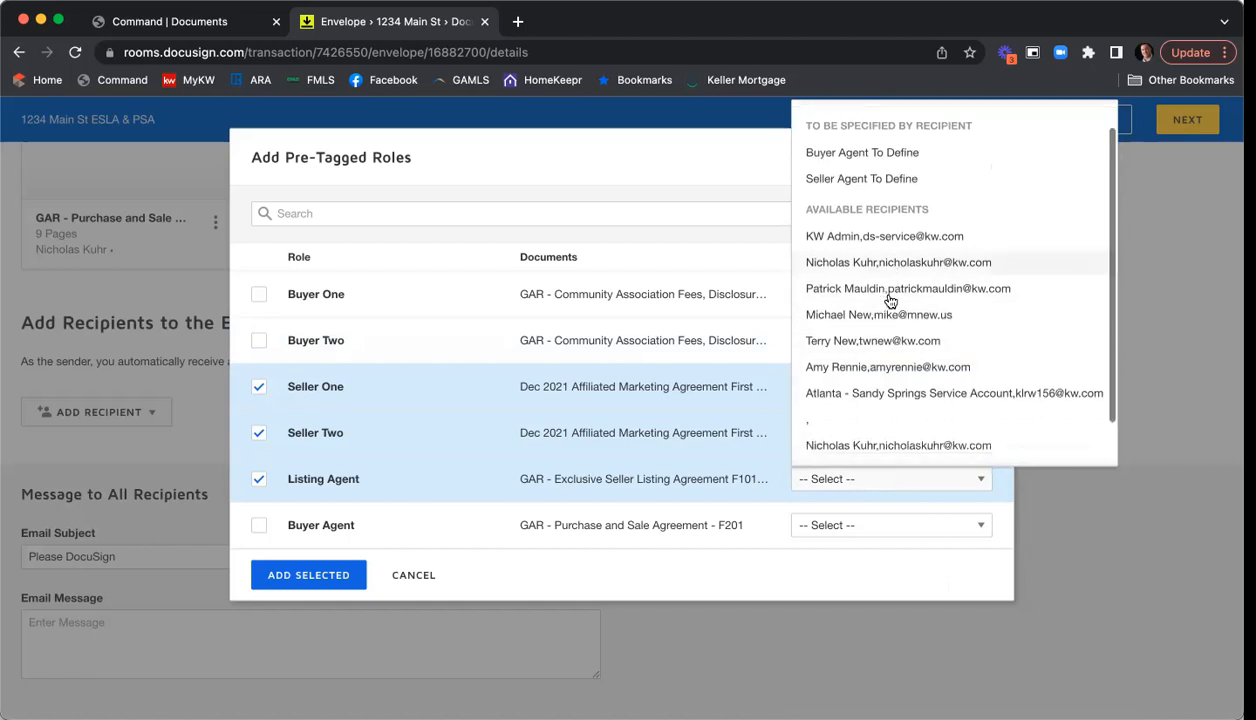
scroll(889, 300, "down", 2)
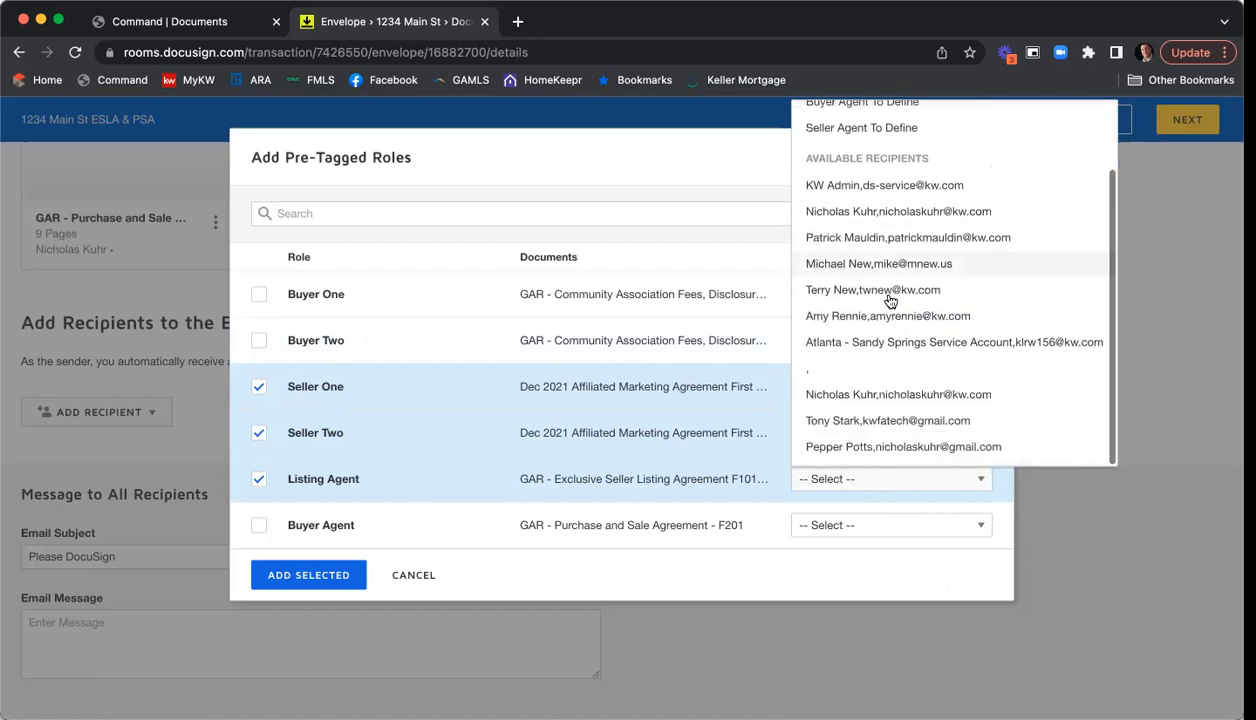
left_click(851, 396)
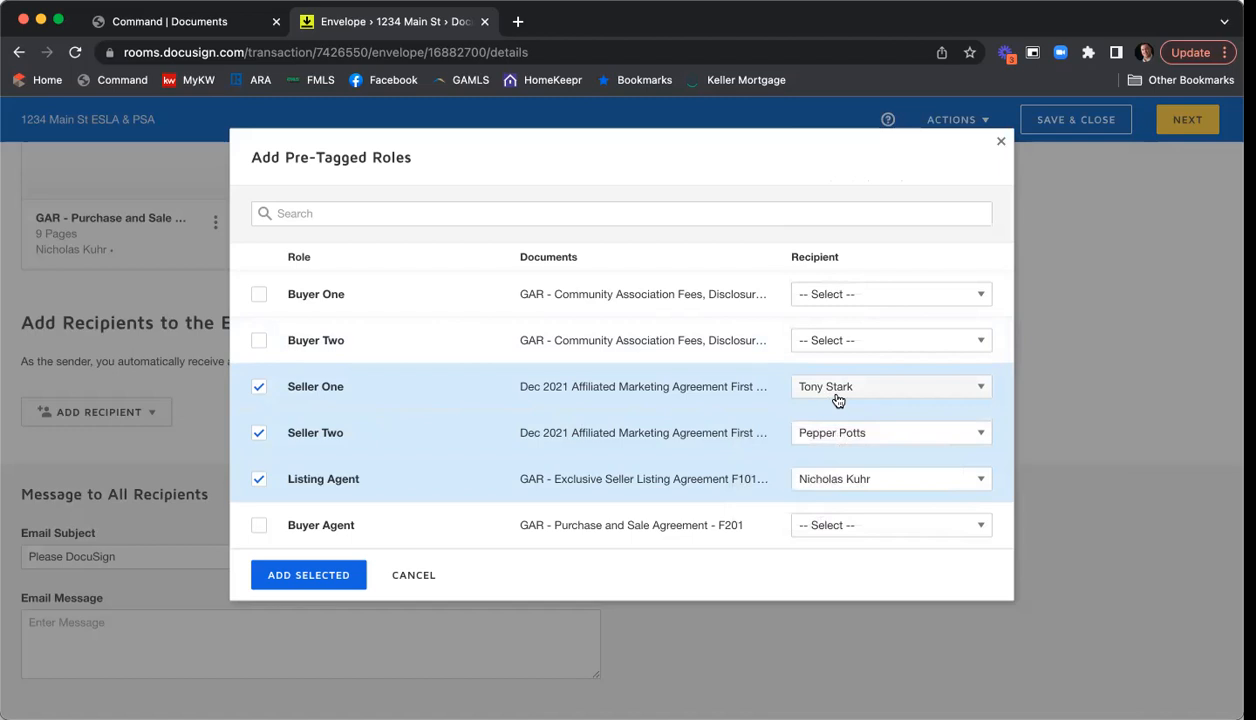
left_click(306, 578)
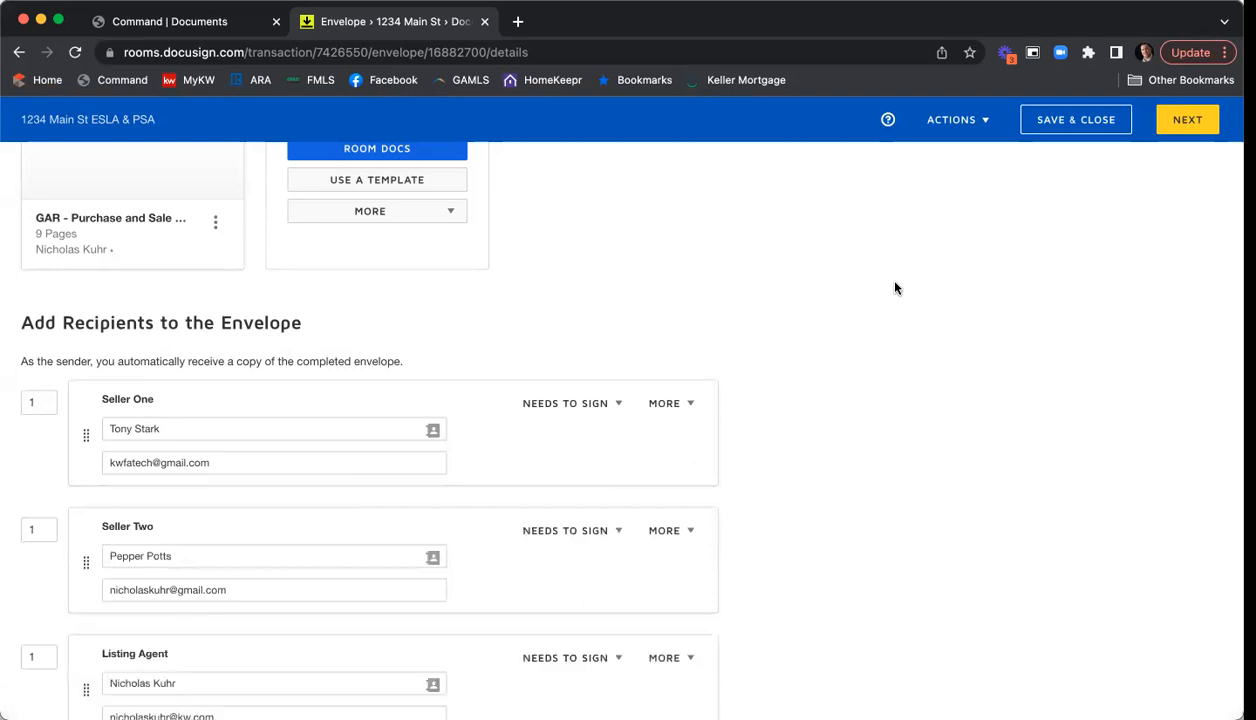
- Scroll down to review the three signer cards, all at signing order 1
scroll(788, 342, "down", 2)
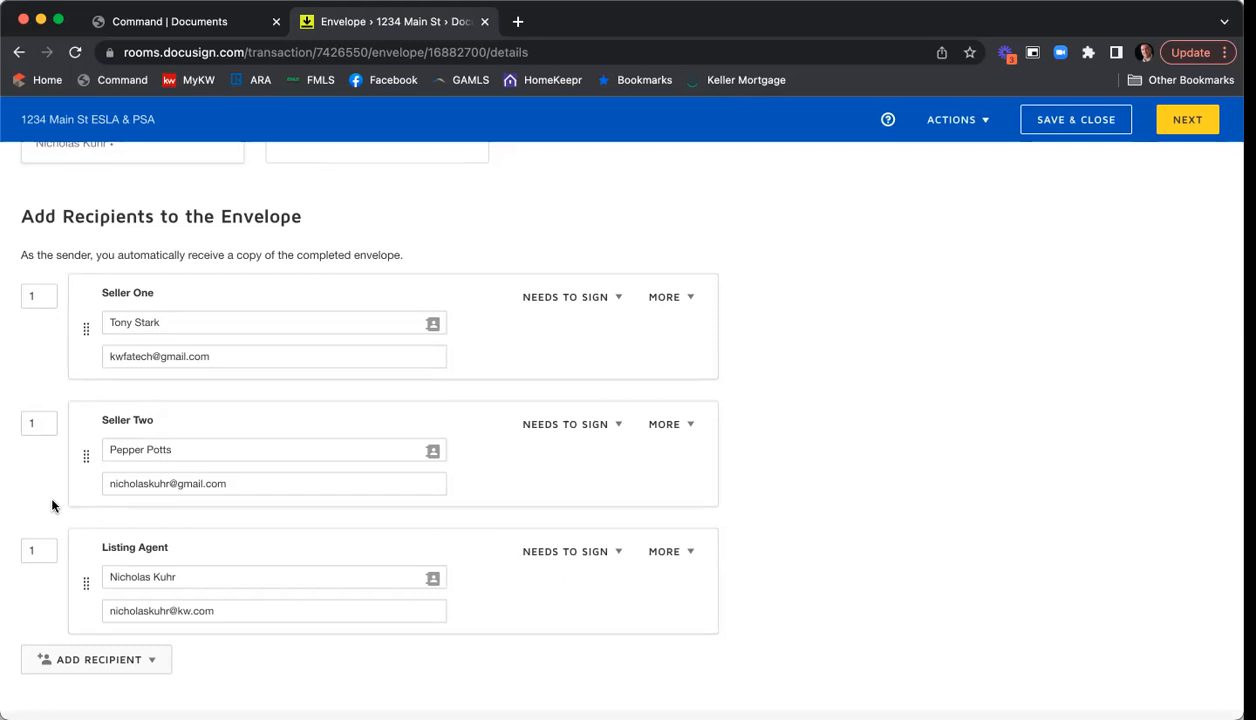
- Give Seller Two signing order 2 and Listing Agent order 3, then view Seller One's signing roles
left_click(28, 421)
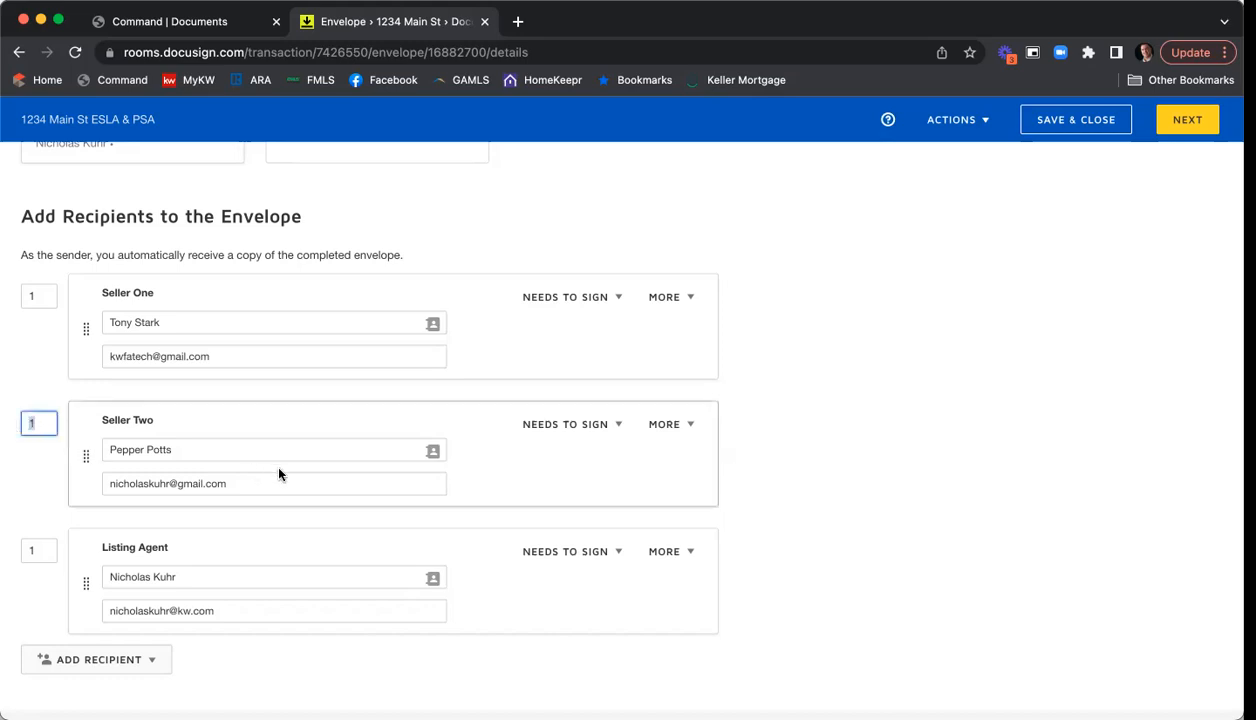
key("BackSpace")
type("2")
left_click(12, 362)
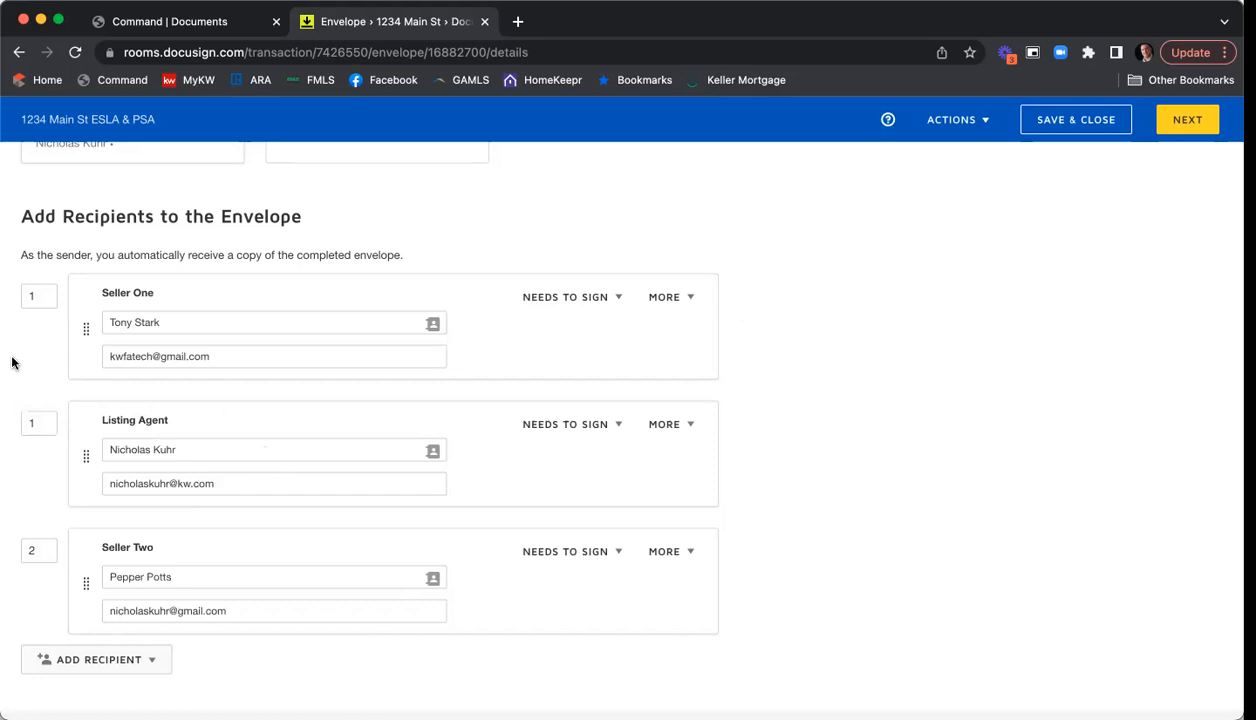
left_click_drag(37, 421, 18, 425)
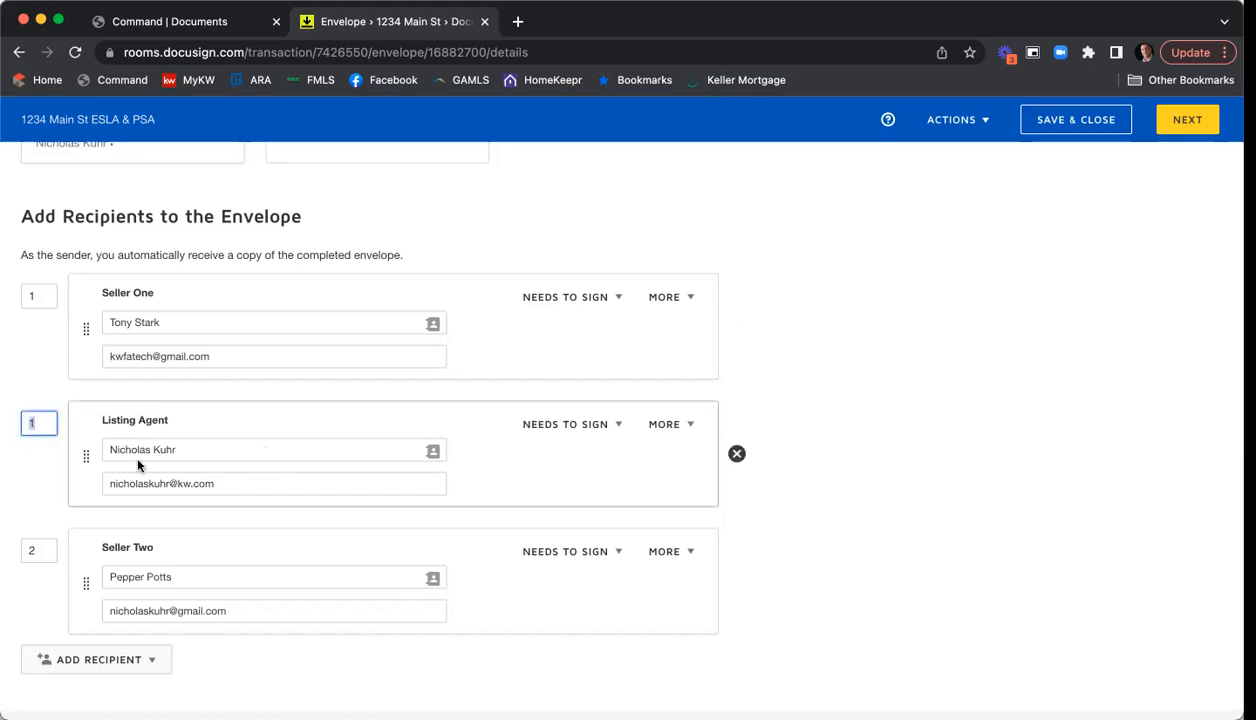
type("3")
left_click(984, 432)
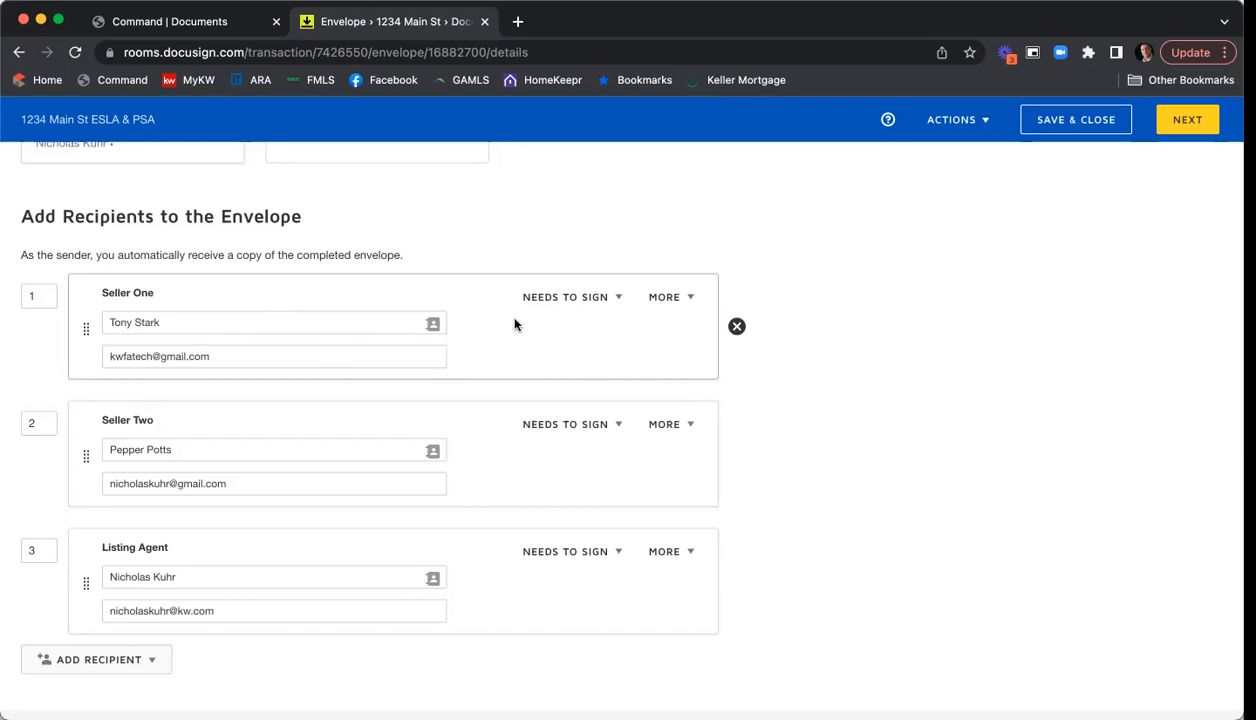
left_click(619, 304)
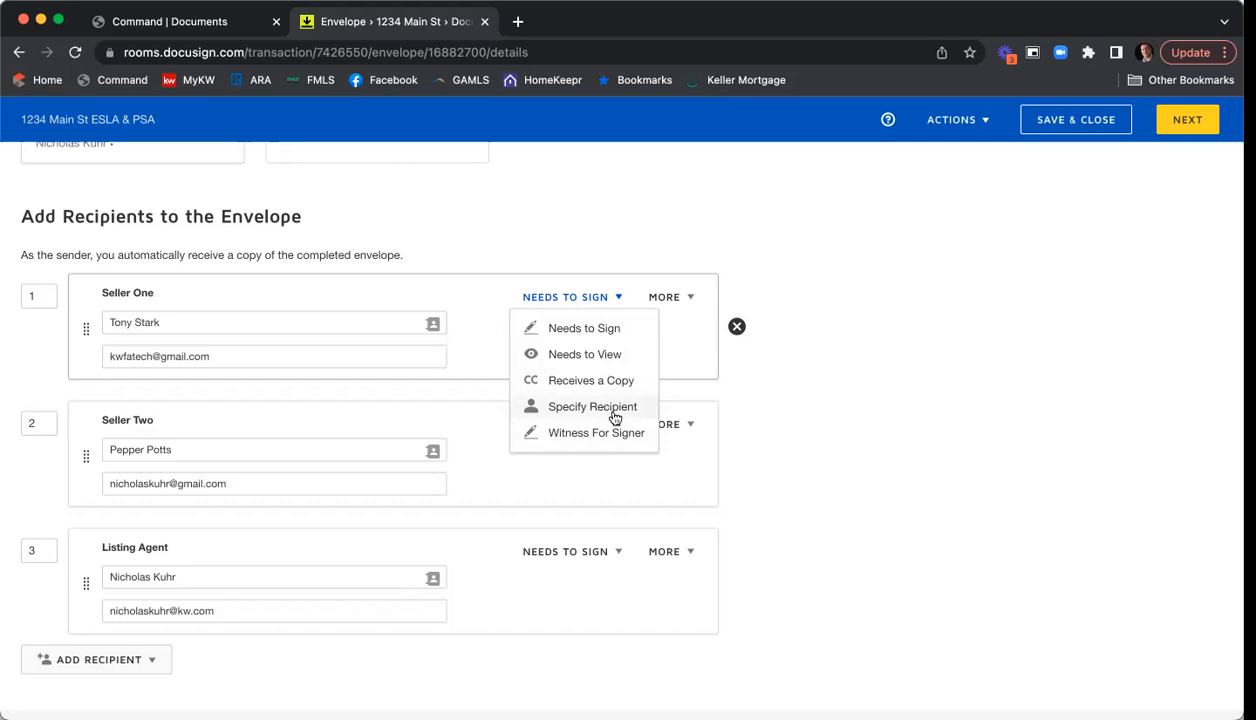
- Show Seller One's MORE menu with access authentication and private message options
left_click(684, 302)
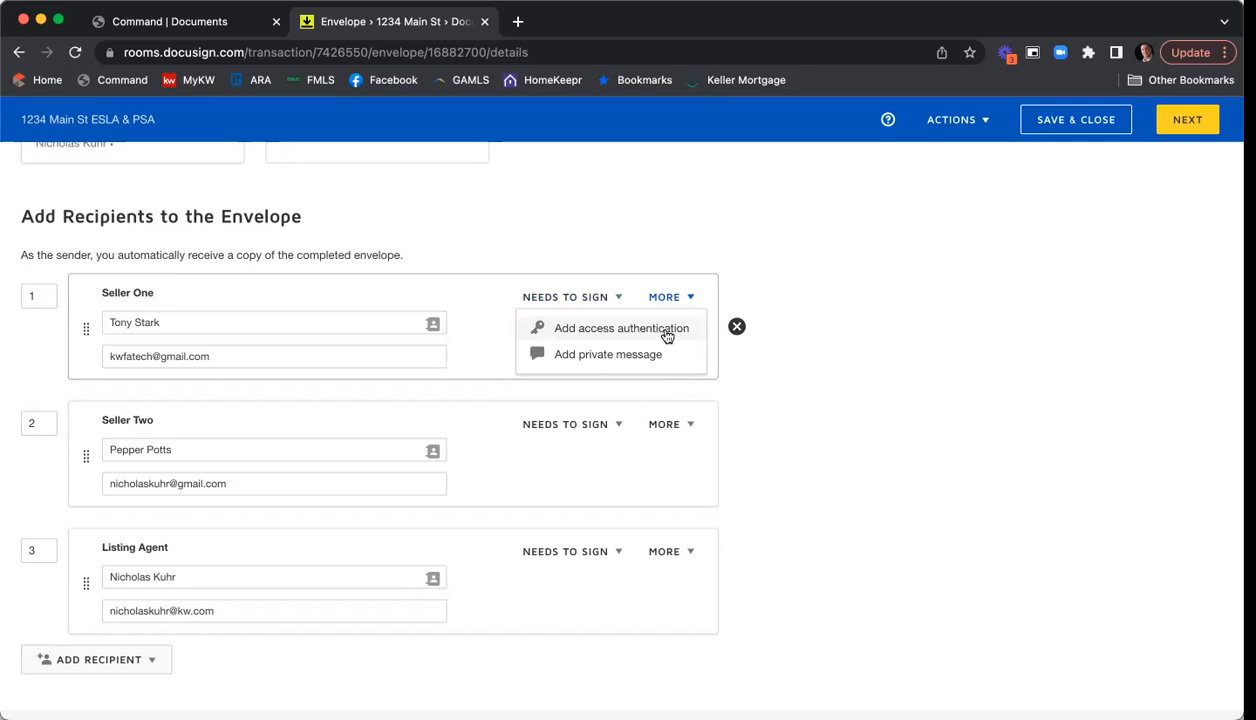
- Try a trial access code for Seller One, discard it, and reopen Seller One's MORE options
left_click(601, 329)
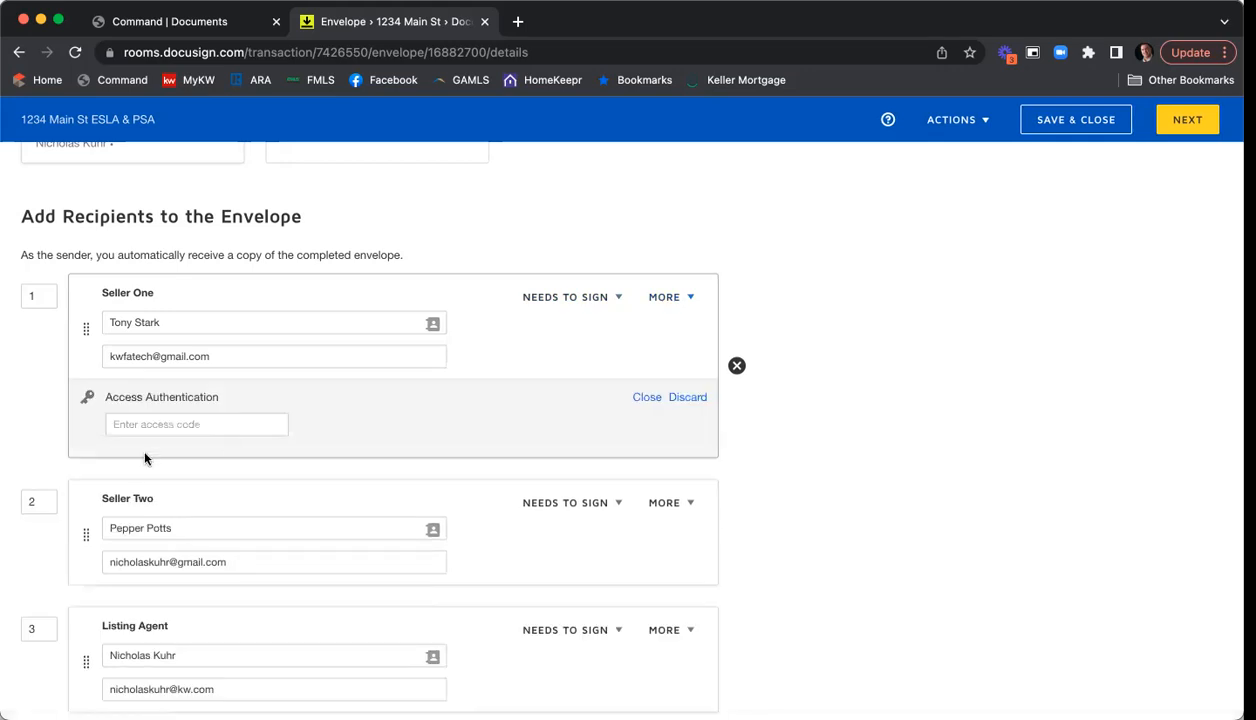
left_click(188, 425)
type("123456")
key("BackSpace")
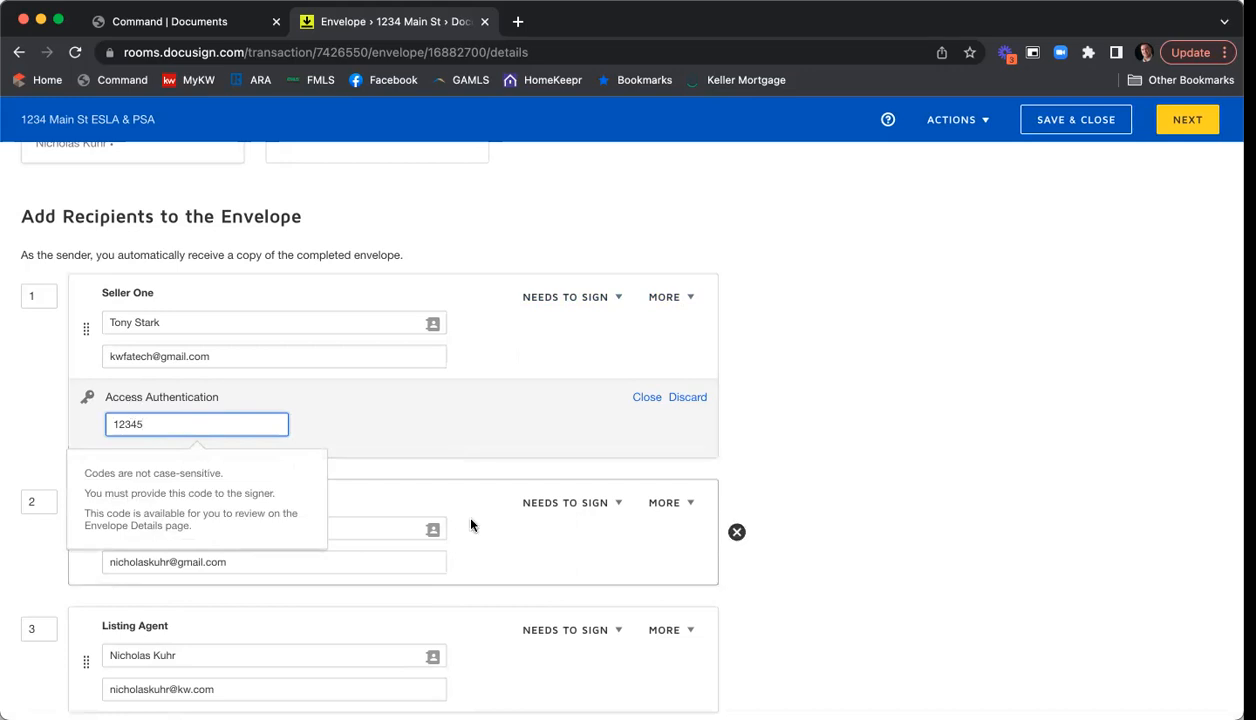
left_click(415, 425)
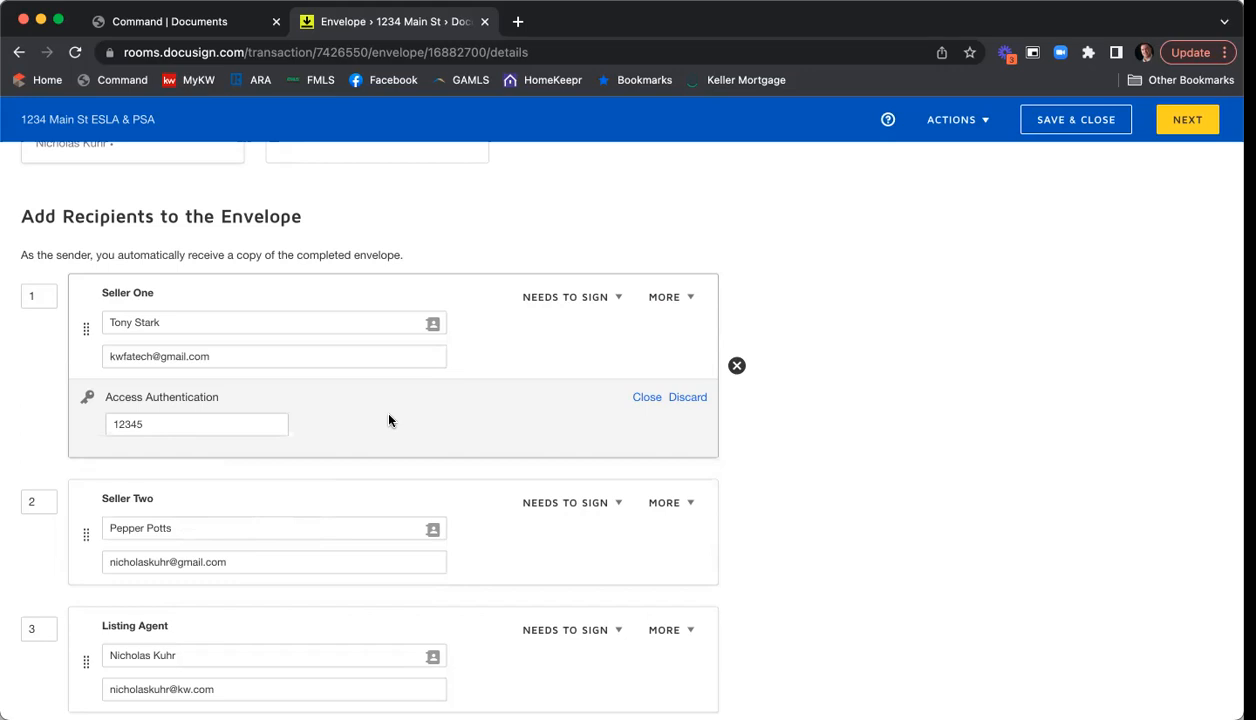
left_click(688, 398)
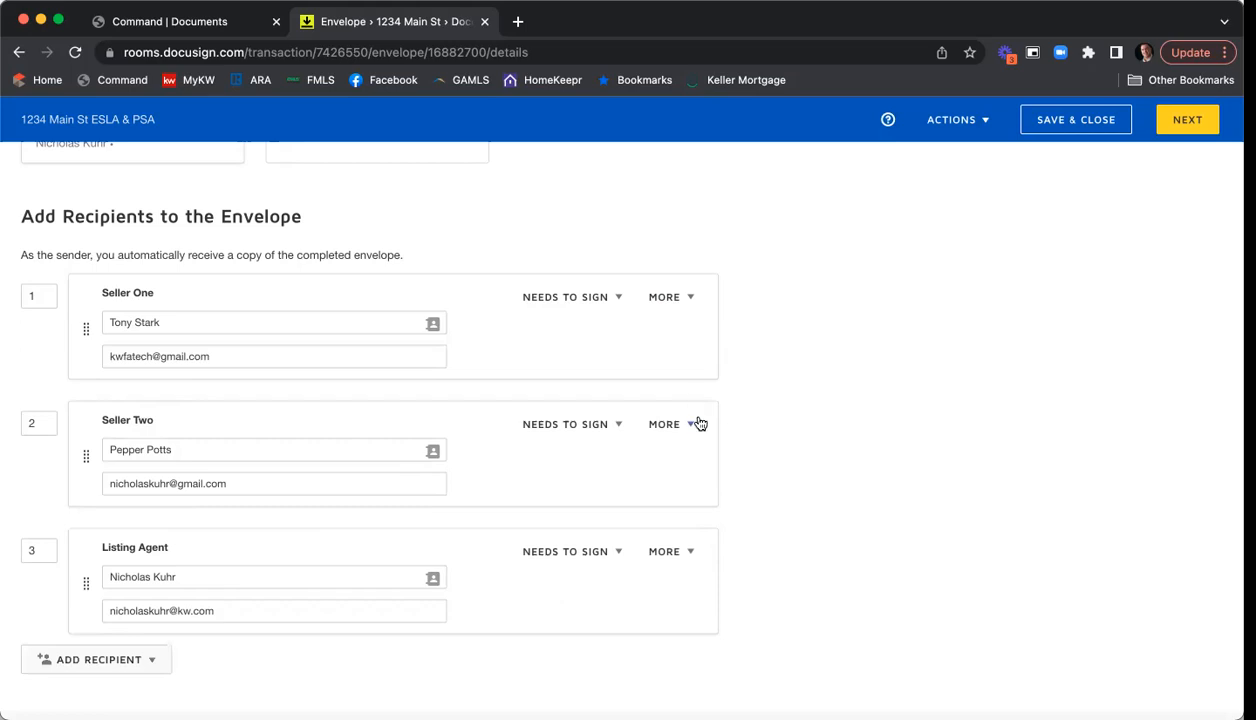
left_click(665, 300)
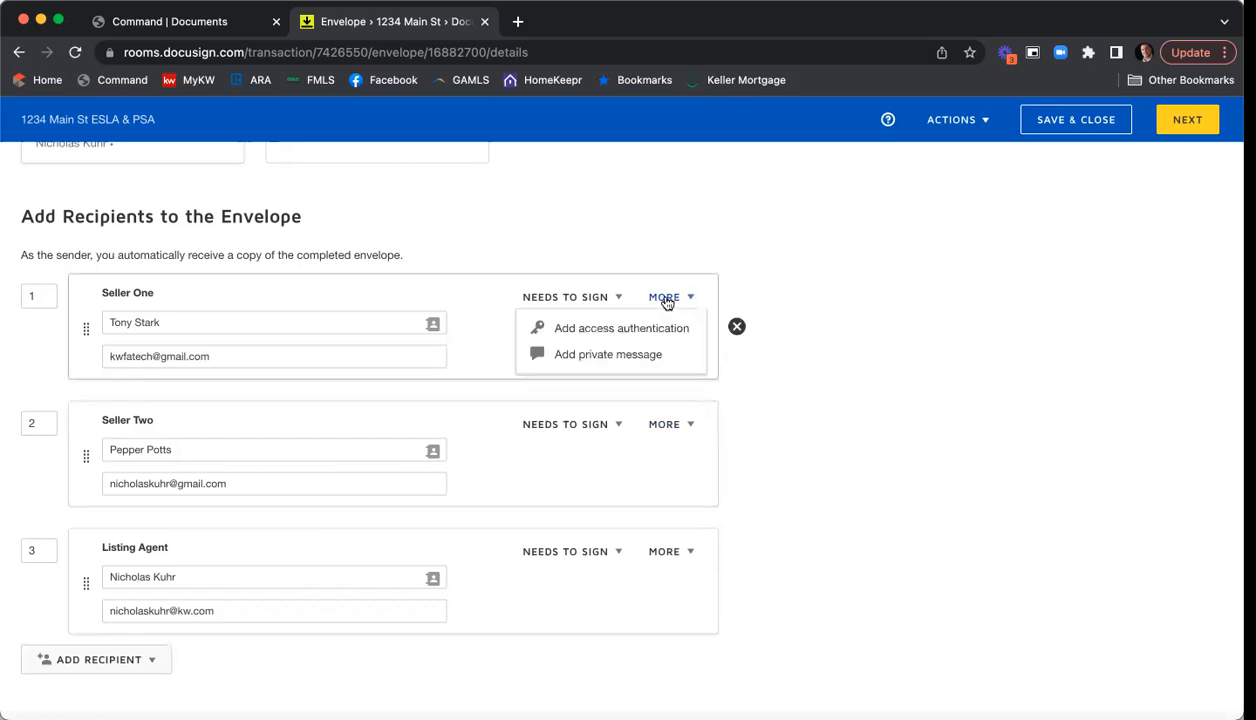
- Add Seller One's private message: 'Please be sure to fill in all the fields of info for the SPD and CAD.' with greeting and thank-you sign-off
left_click(650, 360)
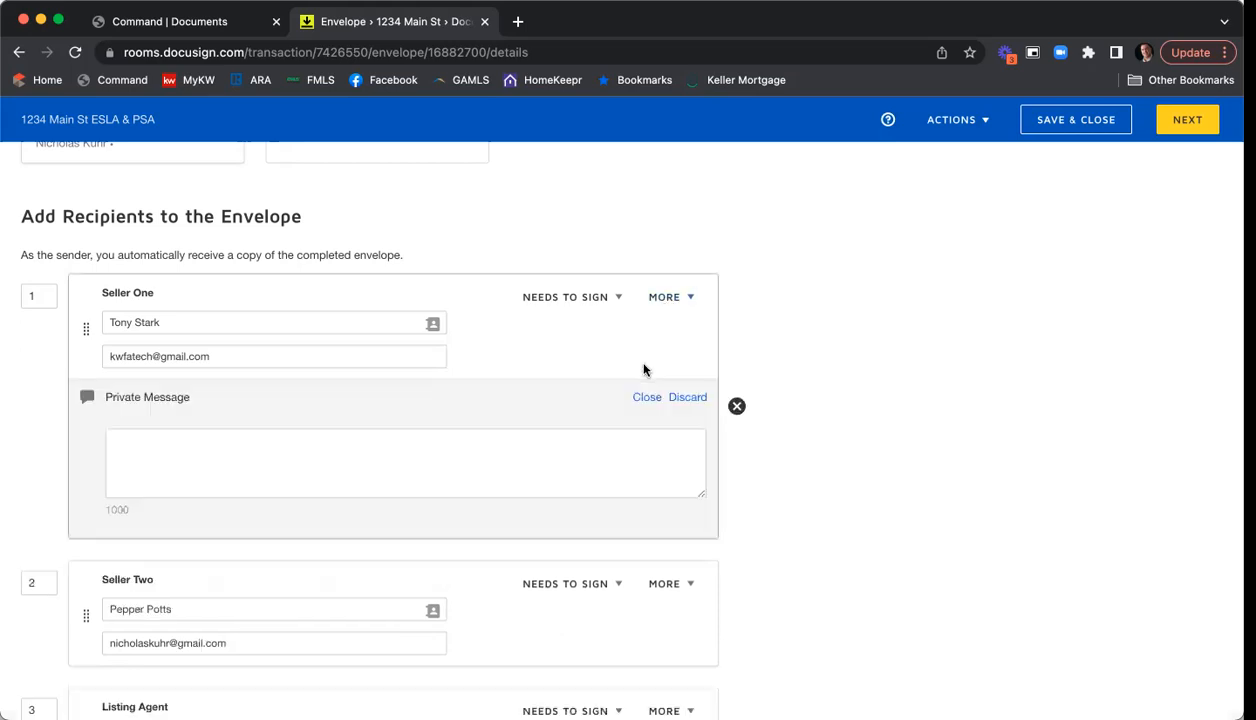
left_click(451, 431)
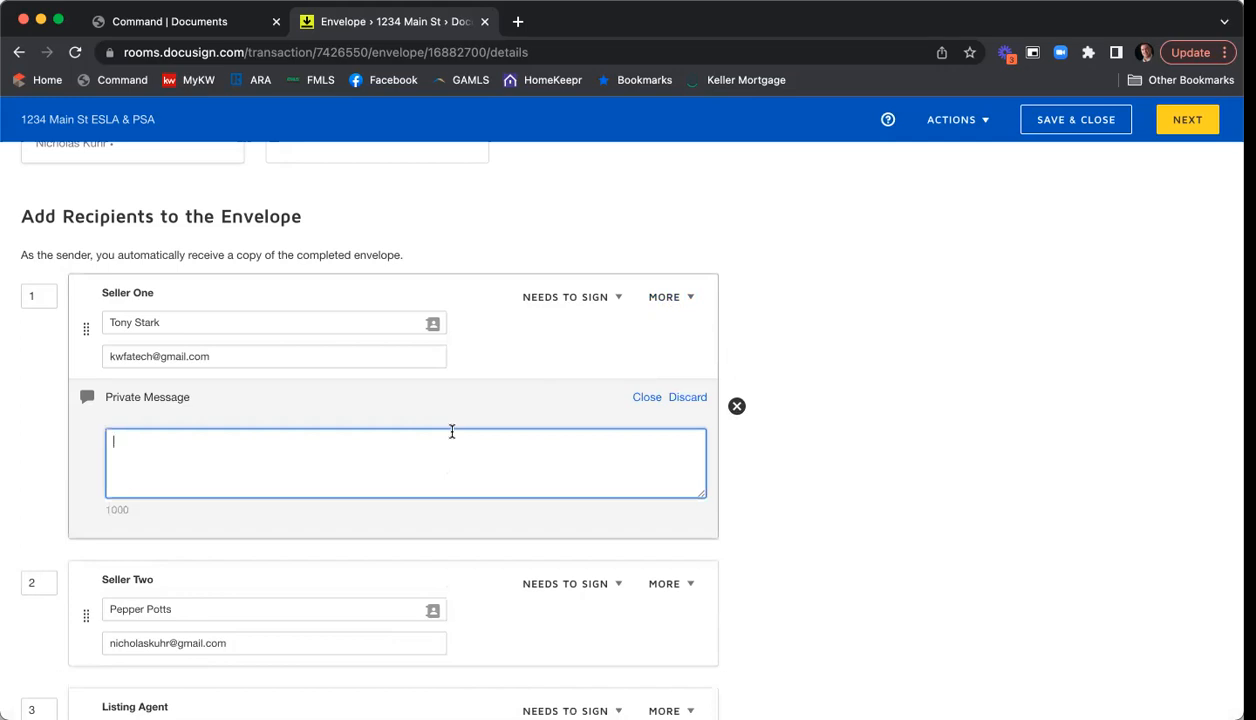
type("Hi Tony,")
key("Return")
type("Please be sure to fill in ")
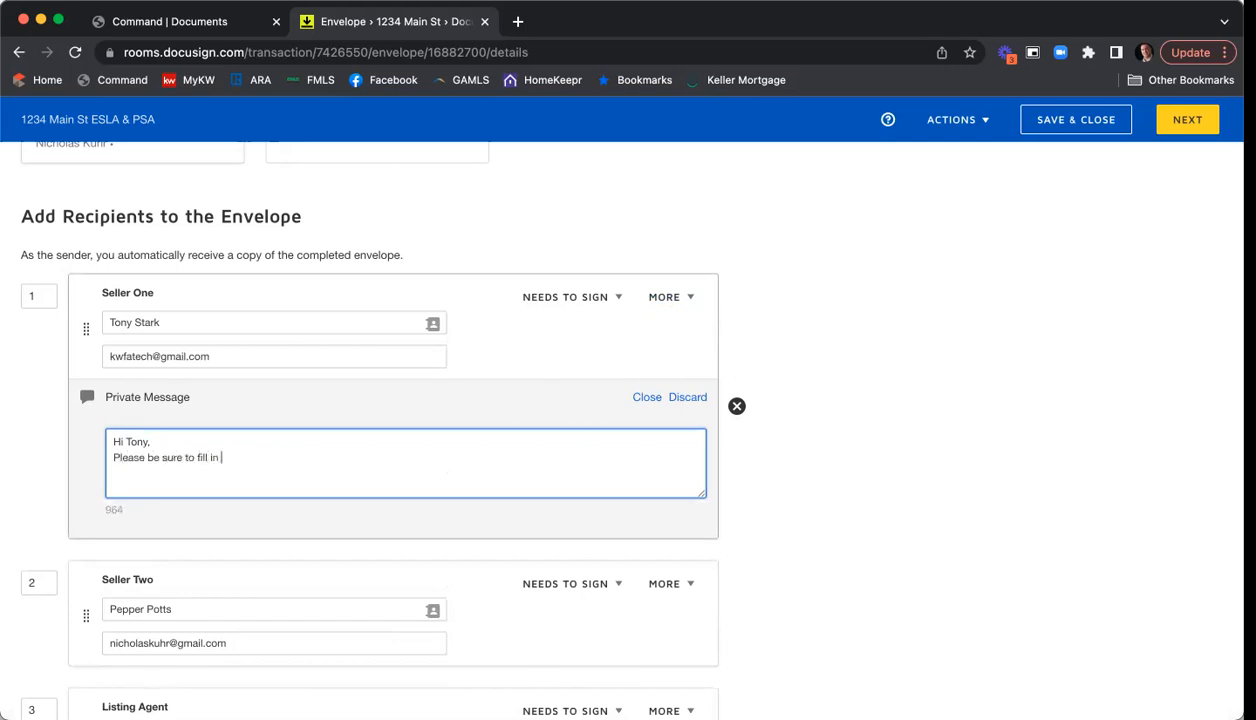
type("all the fields of info for the SPD and CAD.")
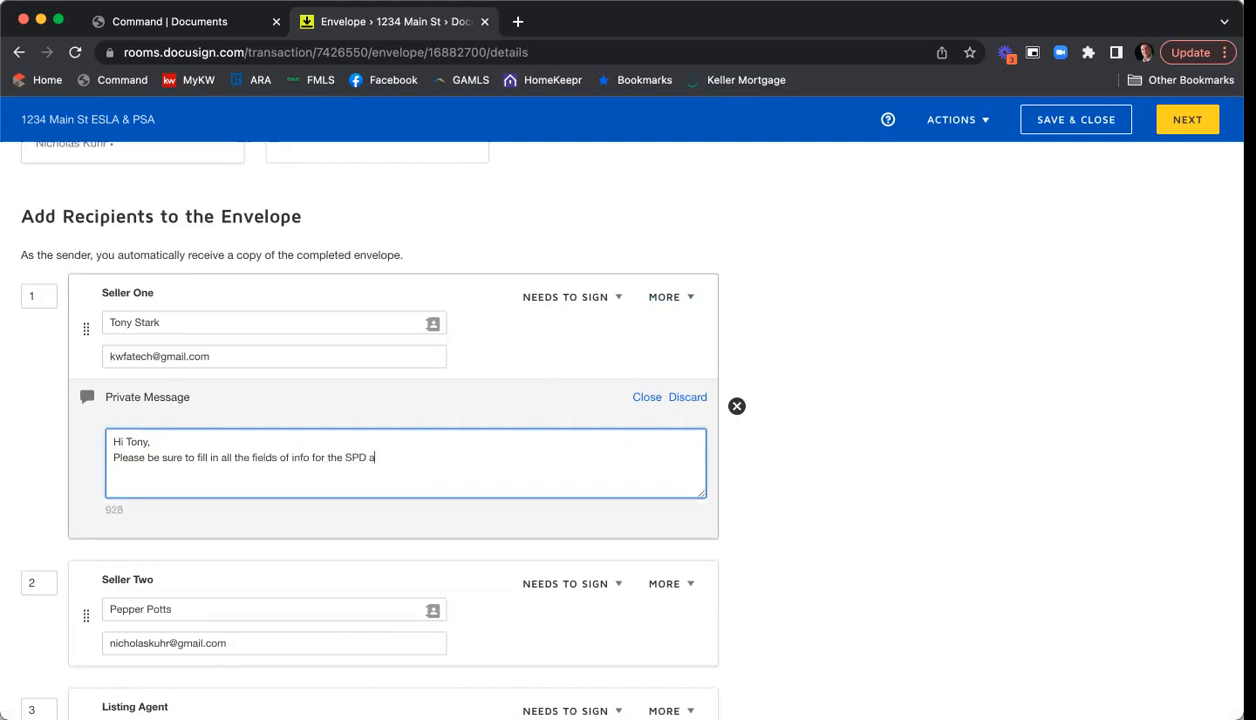
key("Return")
type("Thank you,")
key("Return")
type("Nick")
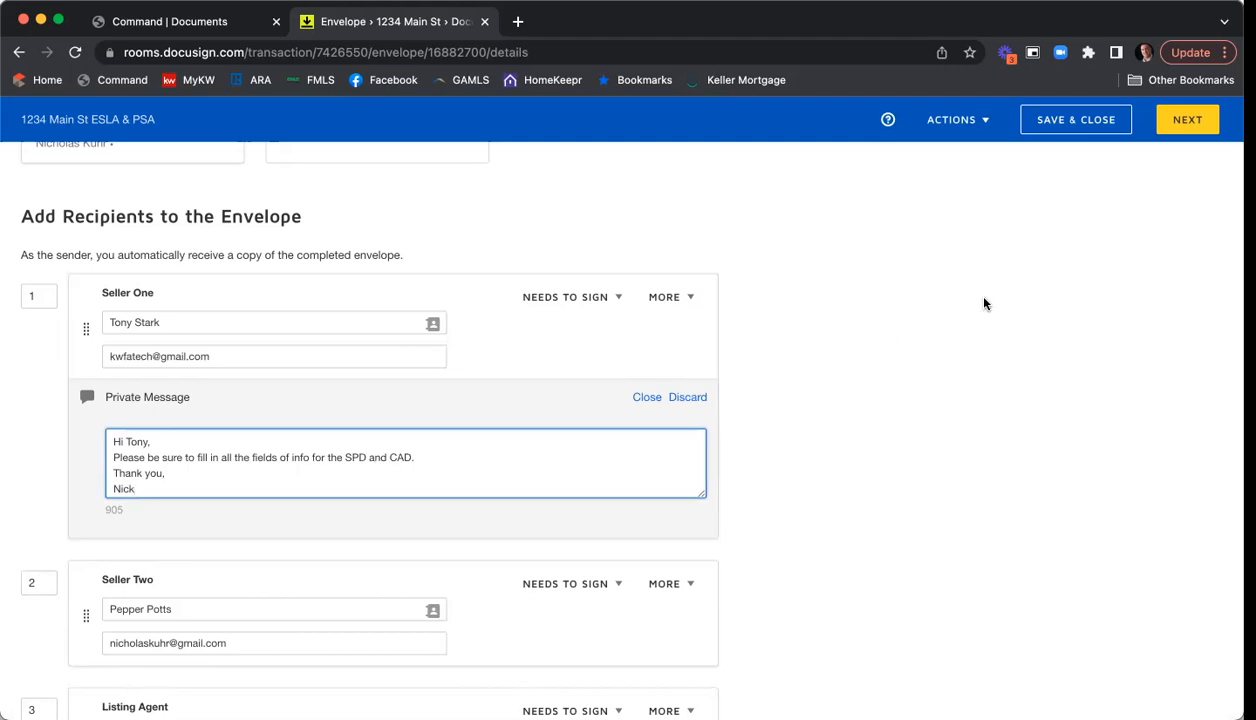
scroll(978, 308, "down", 2)
scroll(981, 304, "up", 1)
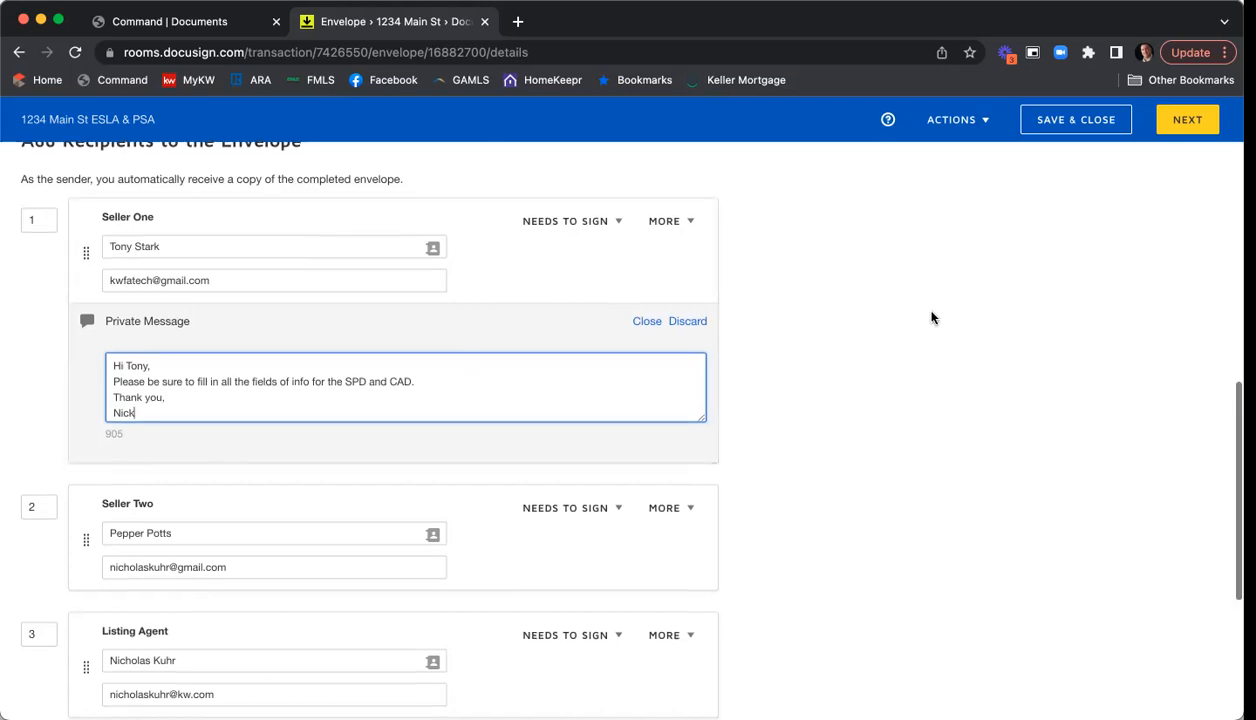
- Append '- 1234 Main St ESLA & PSA' to the email subject
scroll(931, 318, "down", 2)
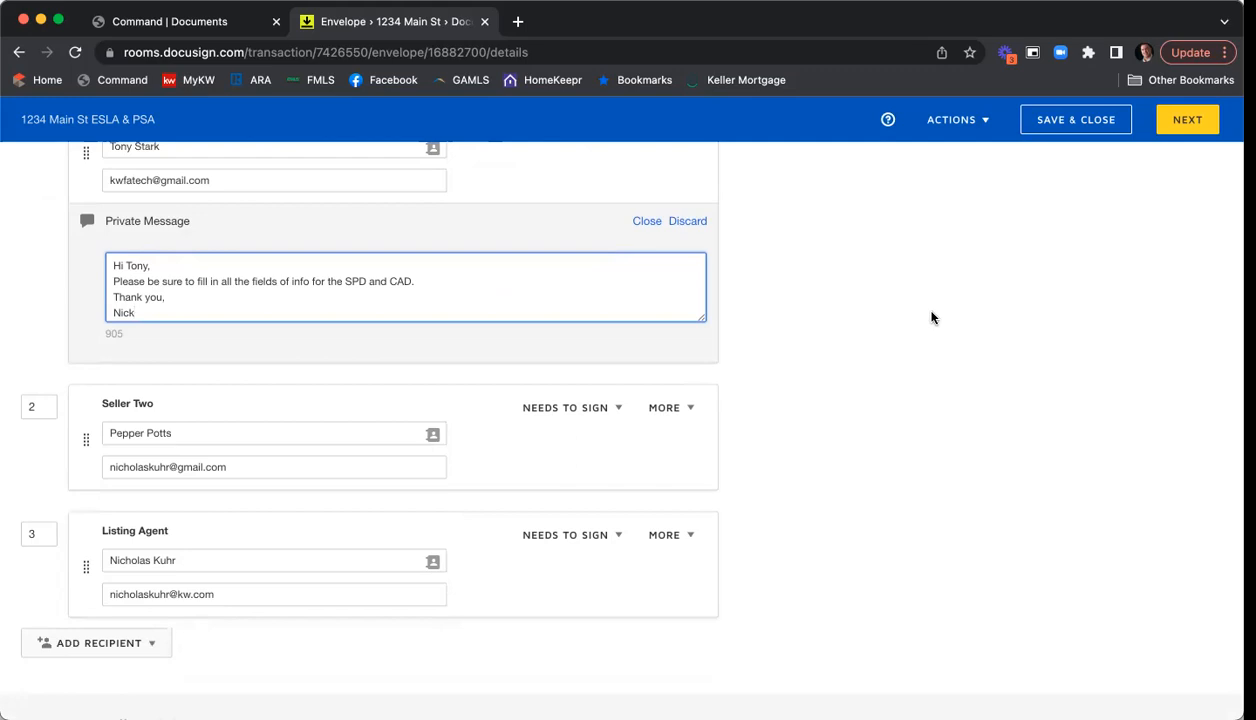
scroll(931, 318, "down", 5)
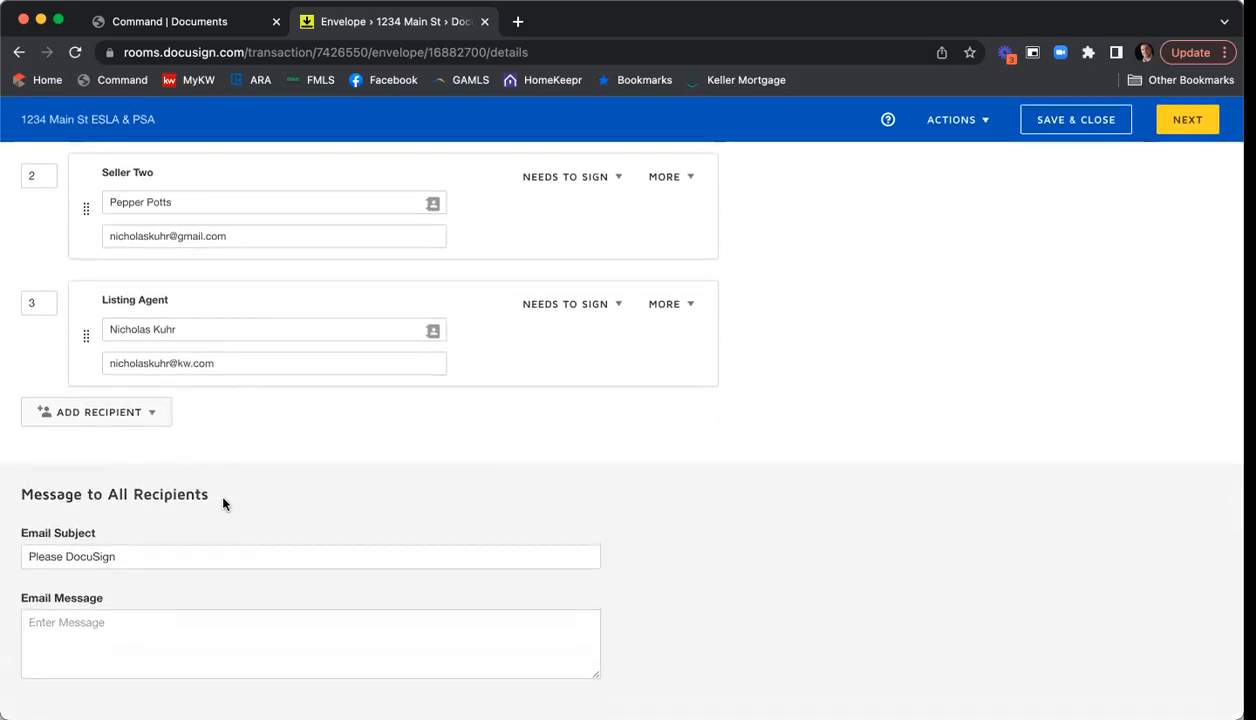
left_click(172, 555)
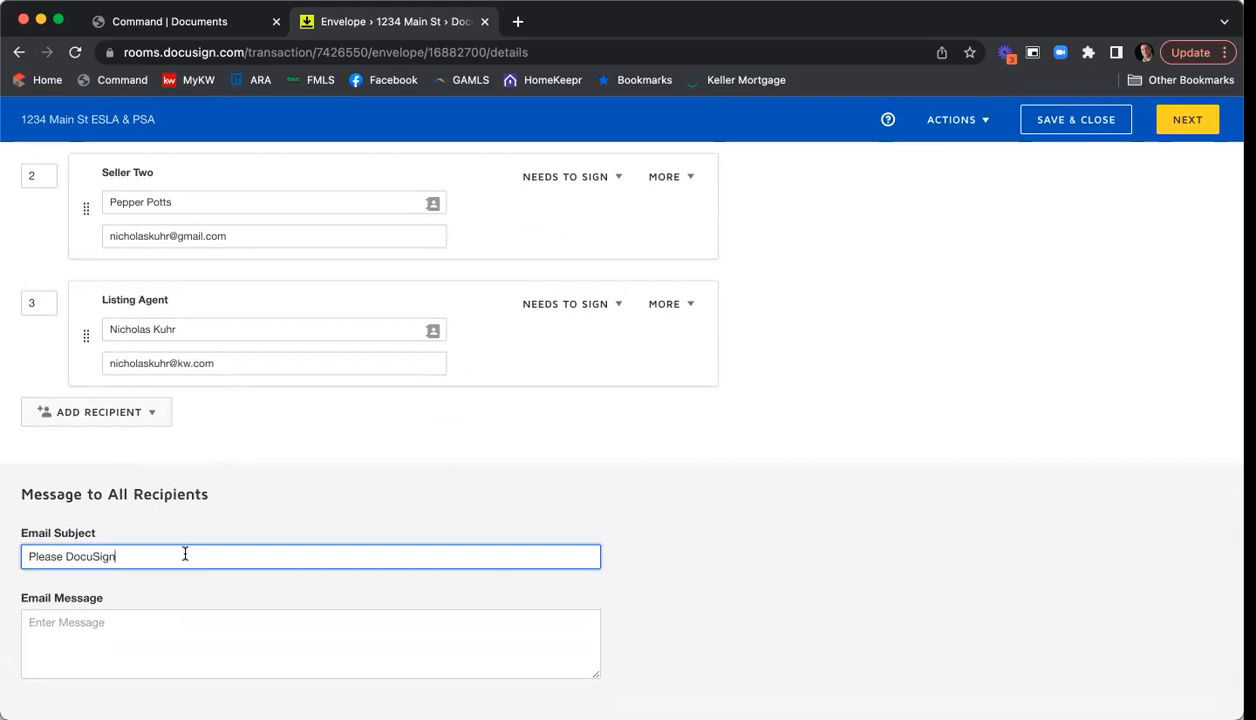
type("- 1234 Main St ESLA & PSA")
- Write the email asking both sellers to review and sign the GAR forms at their earliest convenience, with a thank-you sign-off
left_click(225, 624)
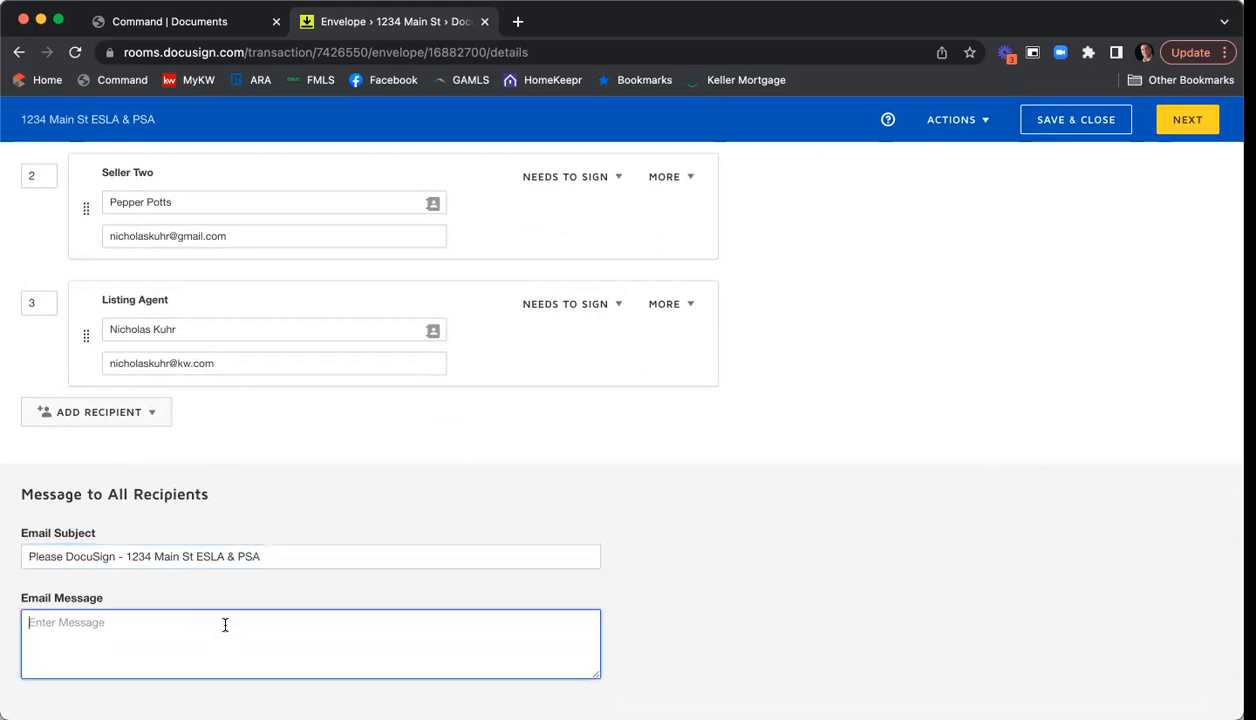
type("HI Tony & Pepper,")
key("Return")
type("Please review adn sign")
key("BackSpace")
key("BackSpace")
key("BackSpace")
key("BackSpace")
key("BackSpace")
key("BackSpace")
key("BackSpace")
key("BackSpace")
type("and ")
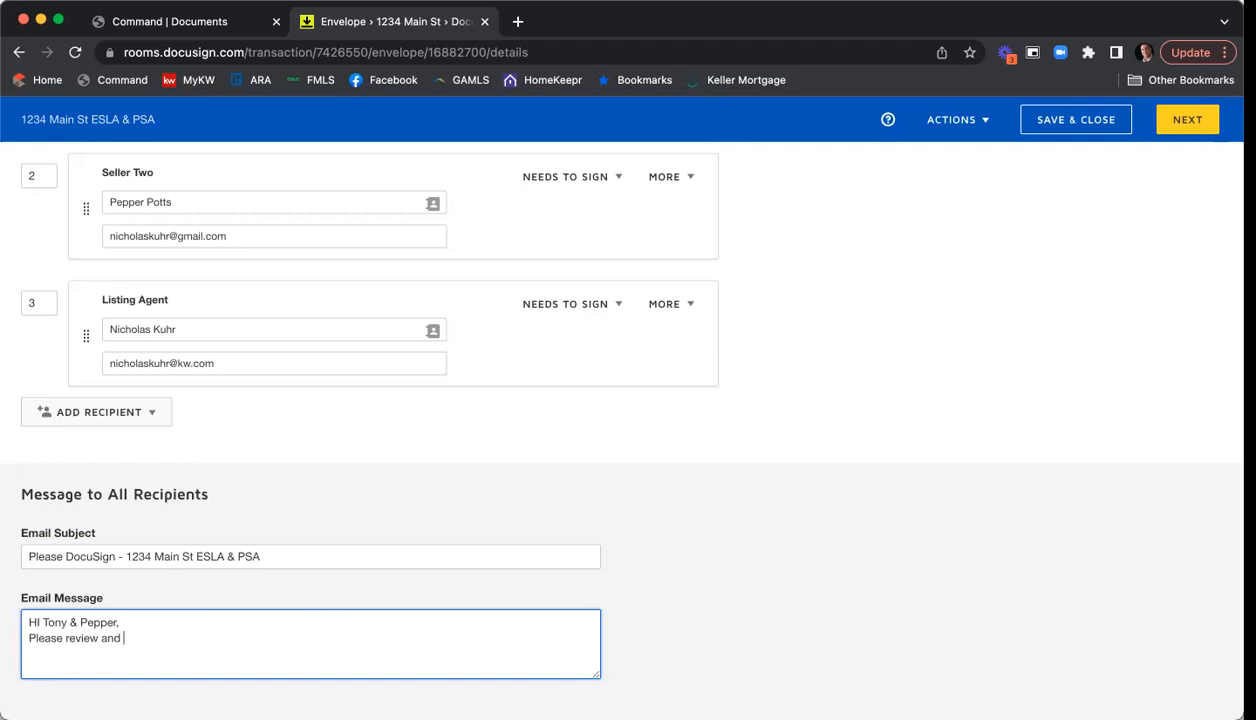
type("sign the GAR forms ar")
key("BackSpace")
type("t your earliest convenience.")
key("Return")
key("Return")
type("Thank ou,")
key("Return")
key("BackSpace")
key("BackSpace")
key("BackSpace")
key("BackSpace")
type("you,")
key("Return")
type("Nick")
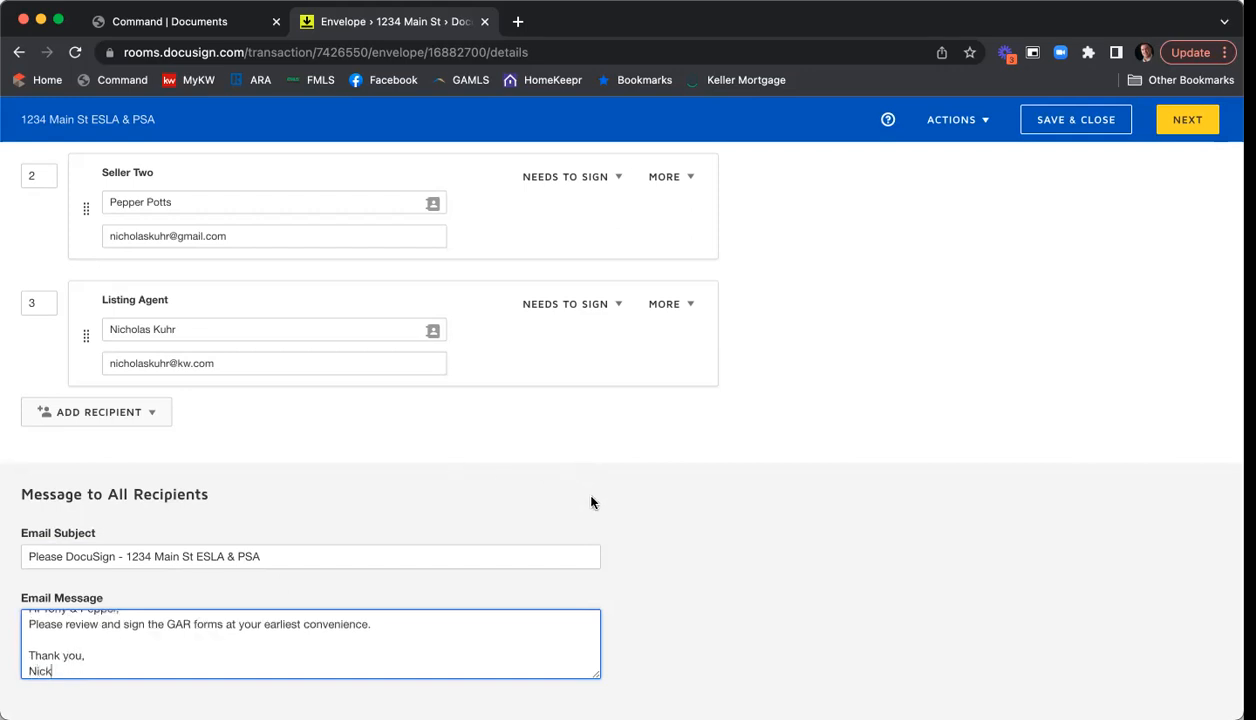
- Review the envelope settings and continue to the Add Fields page showing the brokerage engagement agreement
scroll(820, 528, "up", 5)
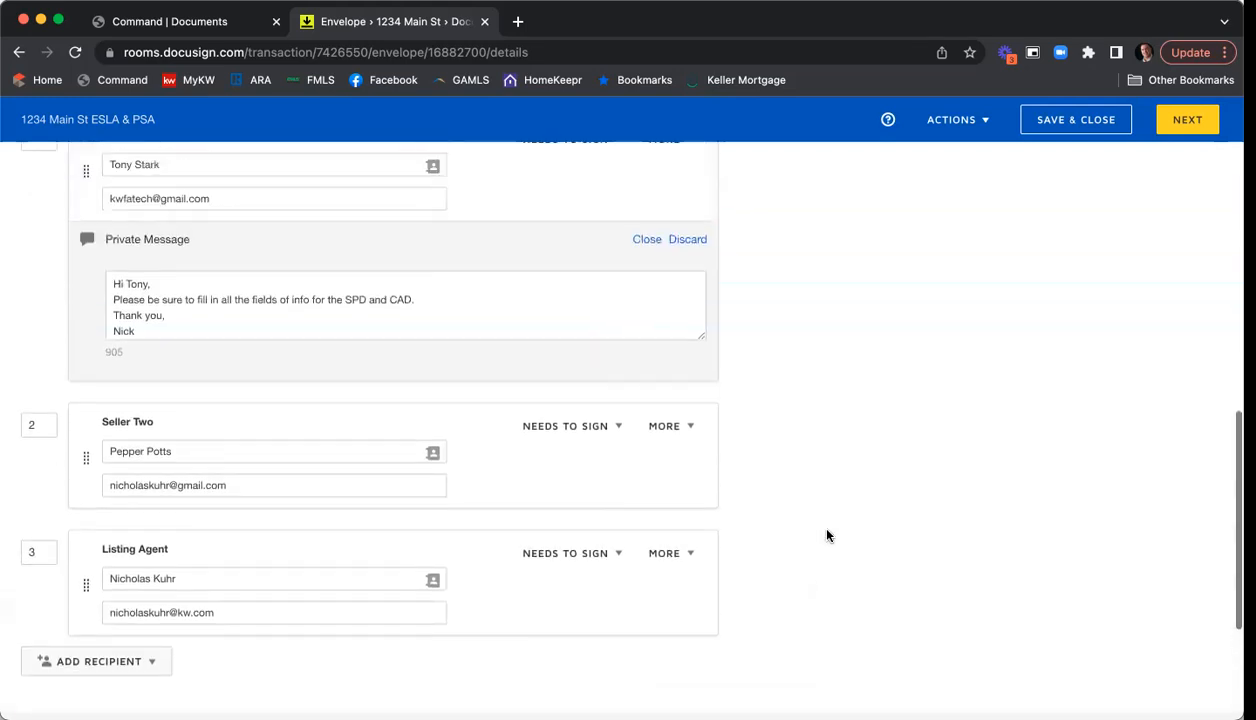
scroll(826, 536, "up", 15)
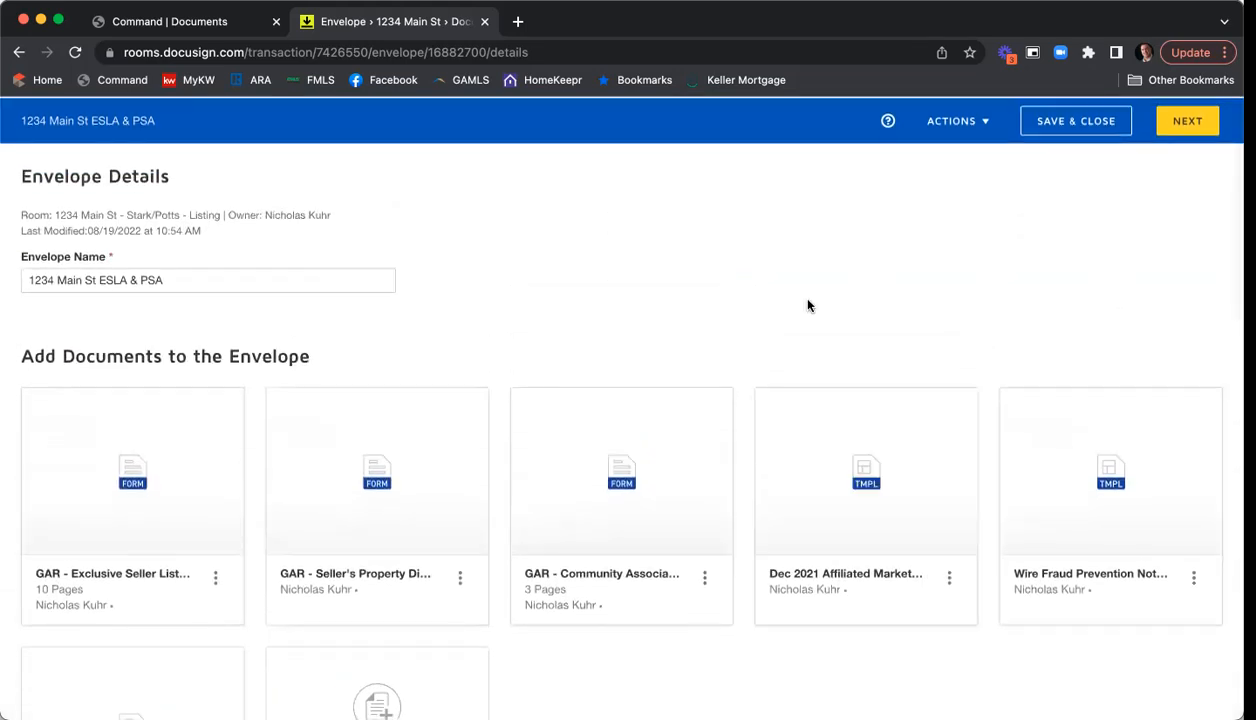
scroll(810, 308, "down", 5)
scroll(800, 418, "down", 5)
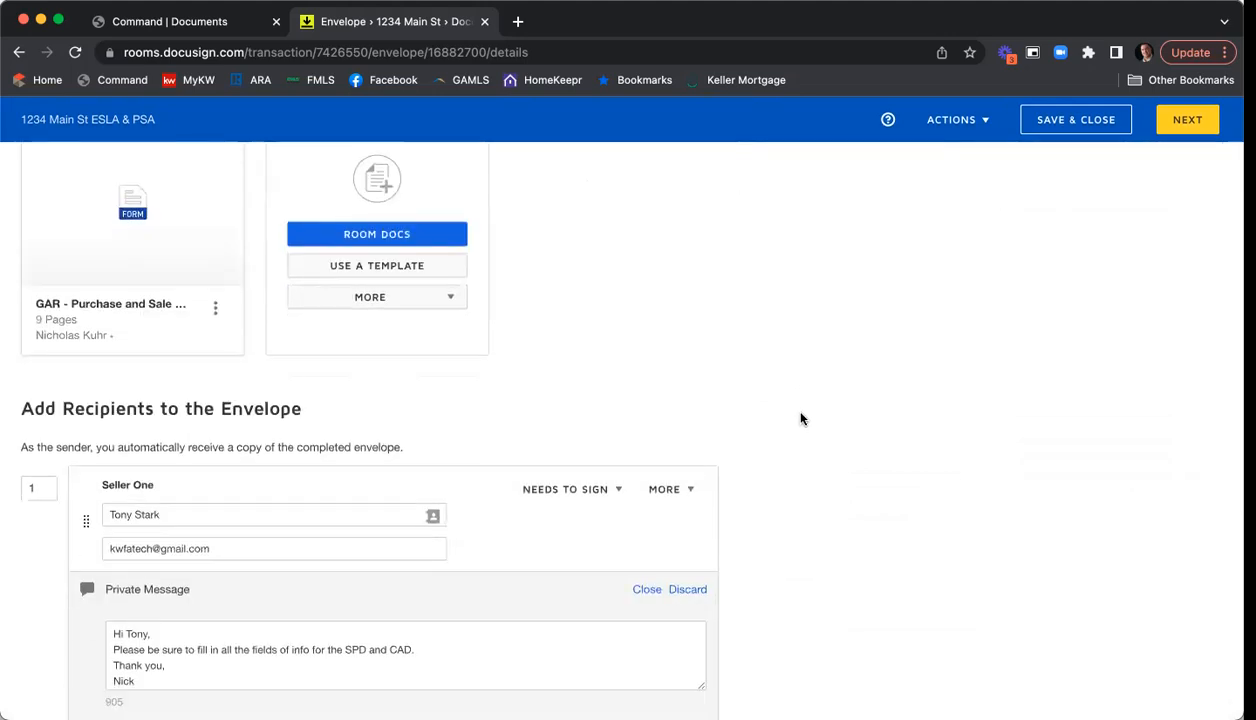
scroll(800, 415, "down", 4)
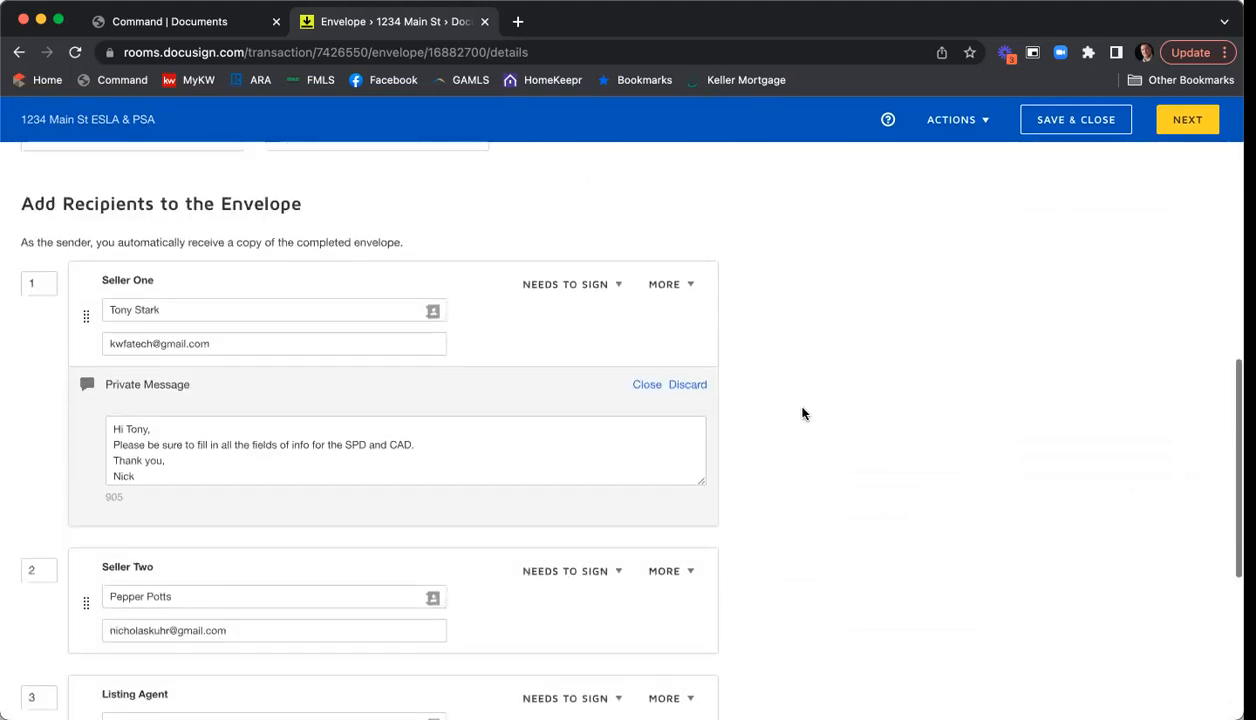
scroll(806, 413, "down", 7)
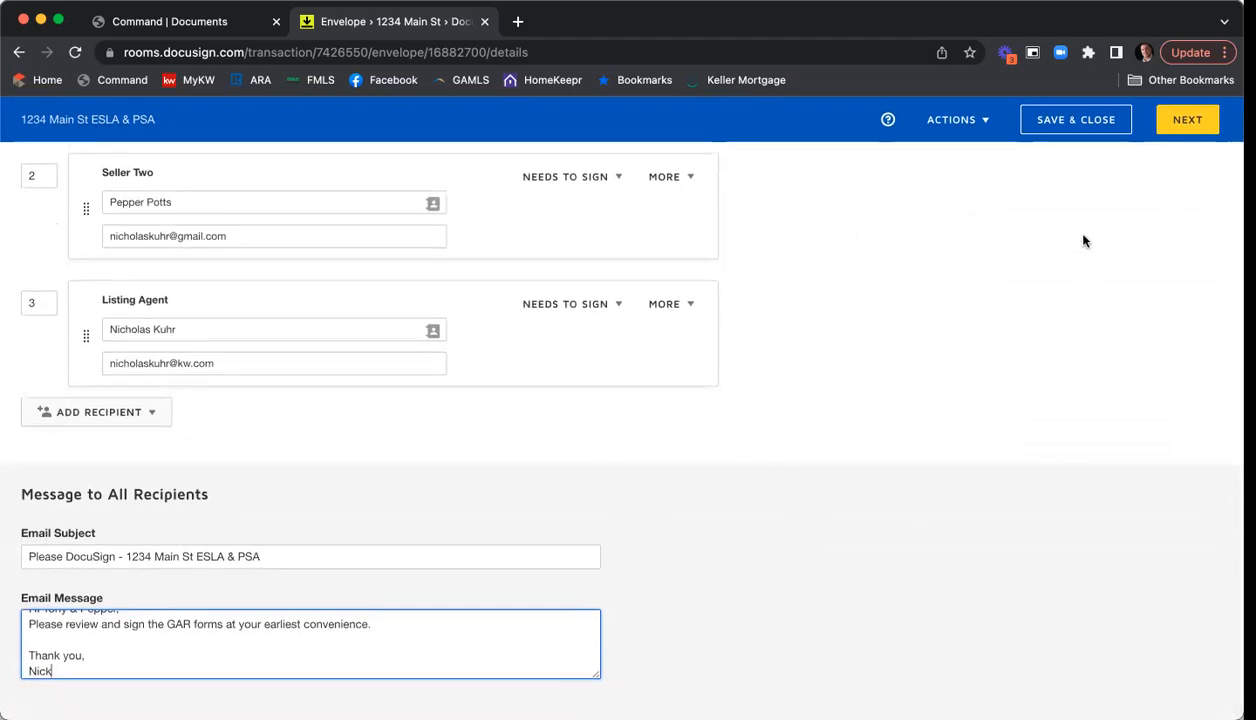
left_click(1181, 127)
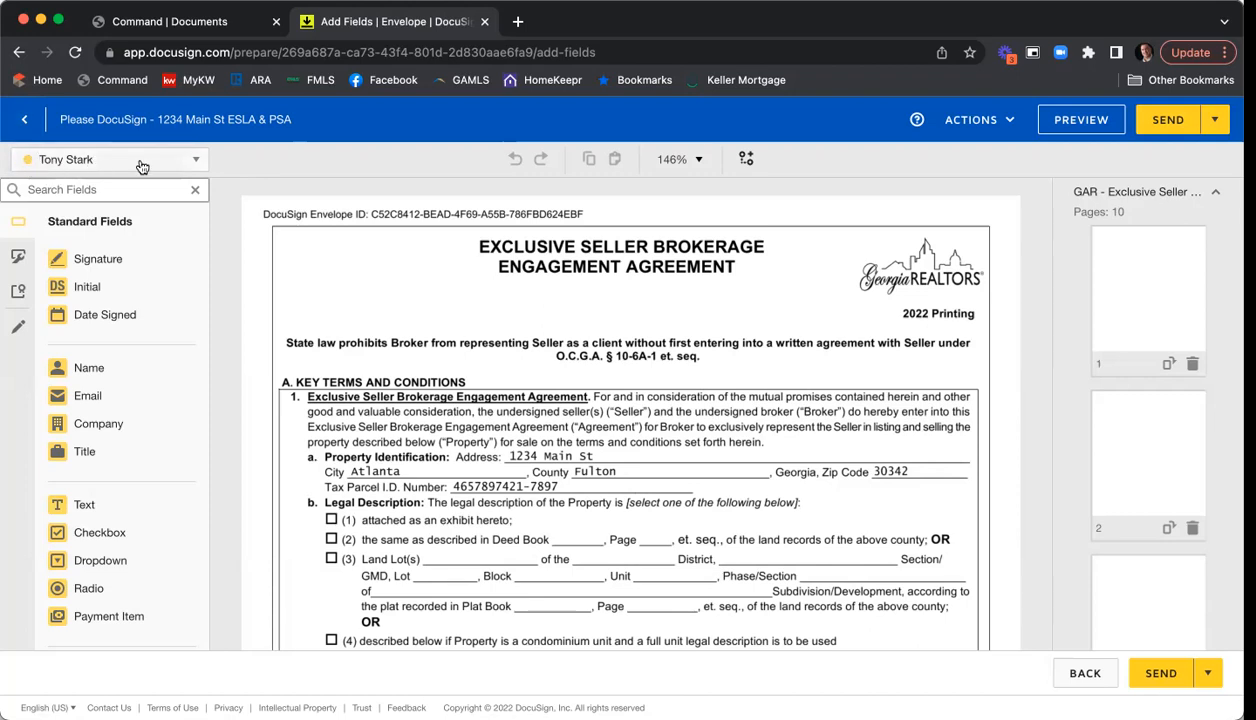
- Browse the recipient list and set Seller One as the recipient for new fields
left_click(196, 160)
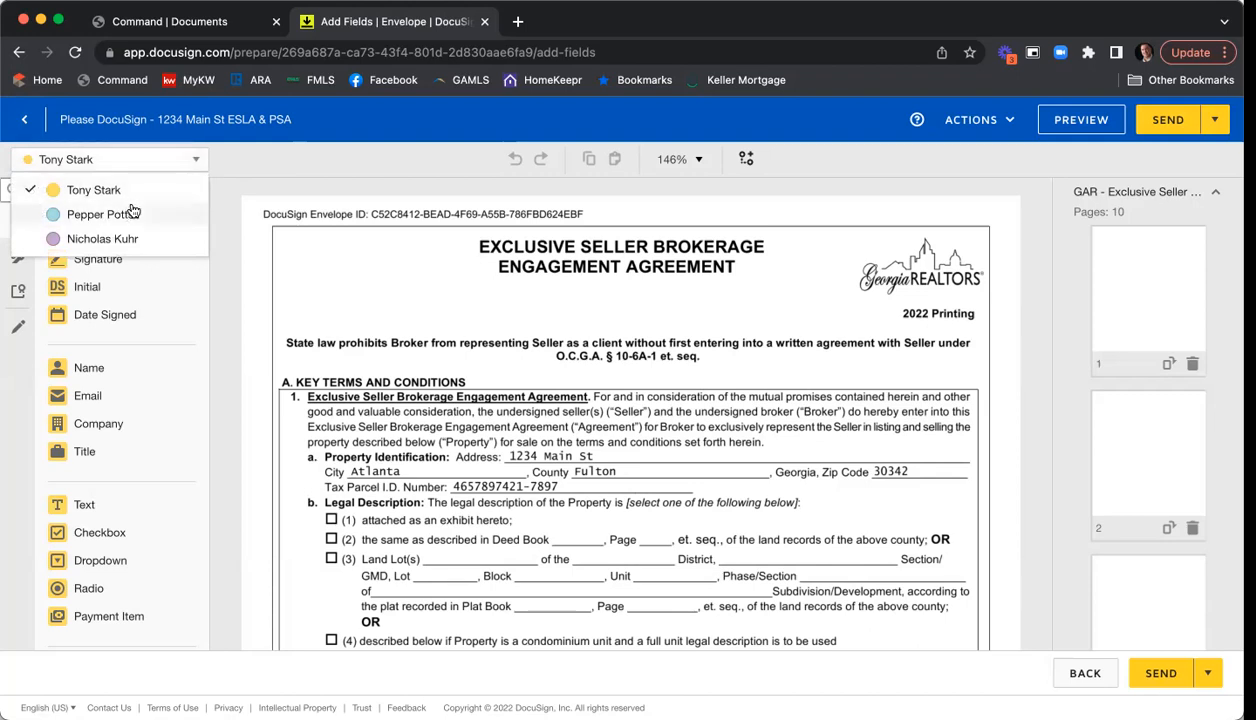
left_click(234, 196)
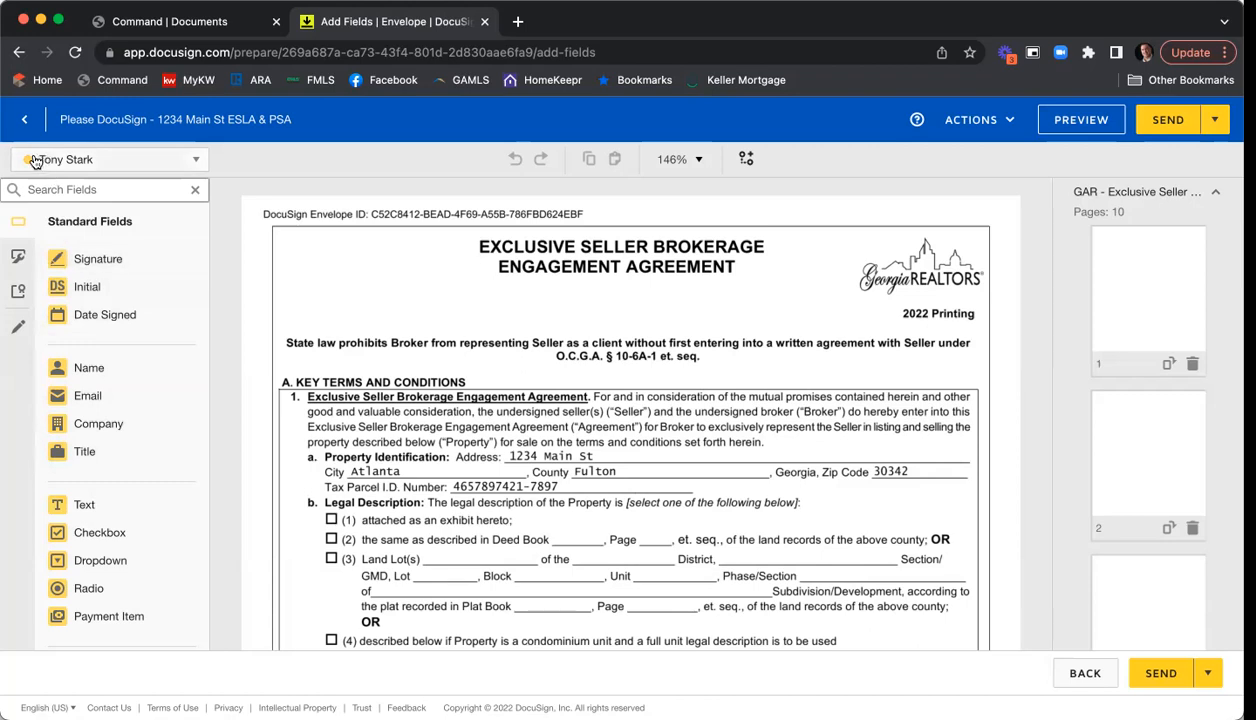
left_click(148, 160)
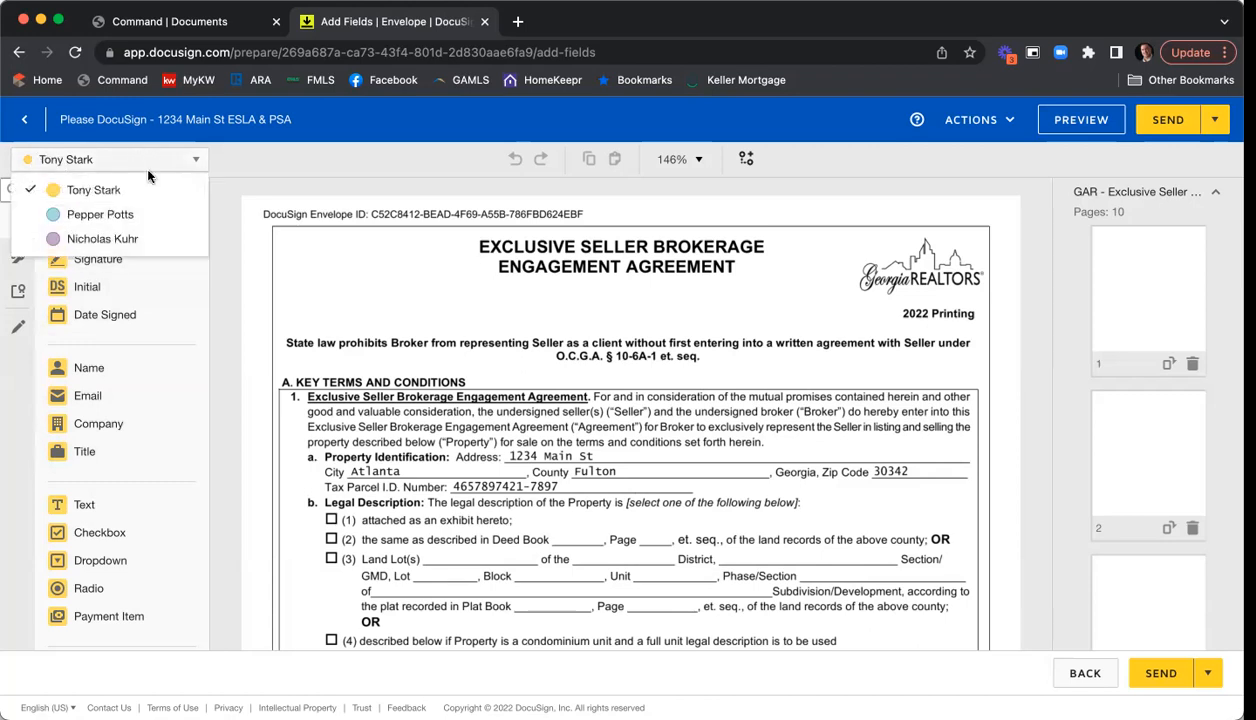
left_click(112, 217)
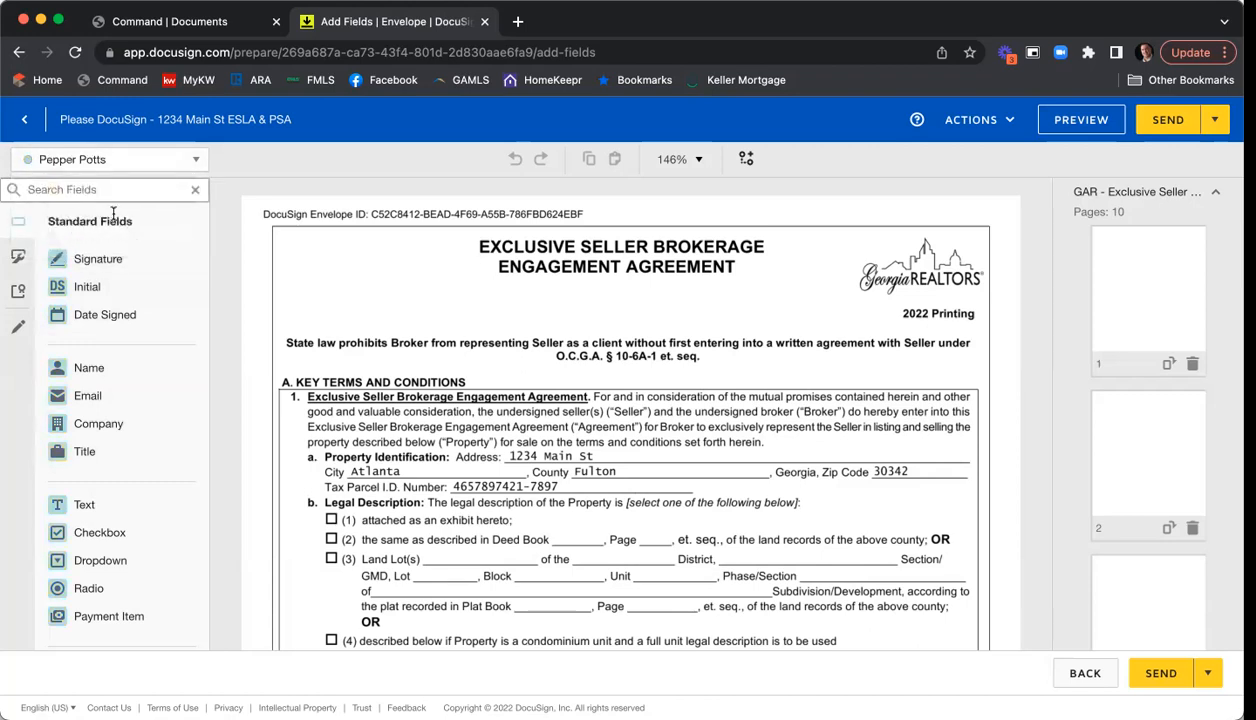
left_click(125, 161)
left_click(123, 240)
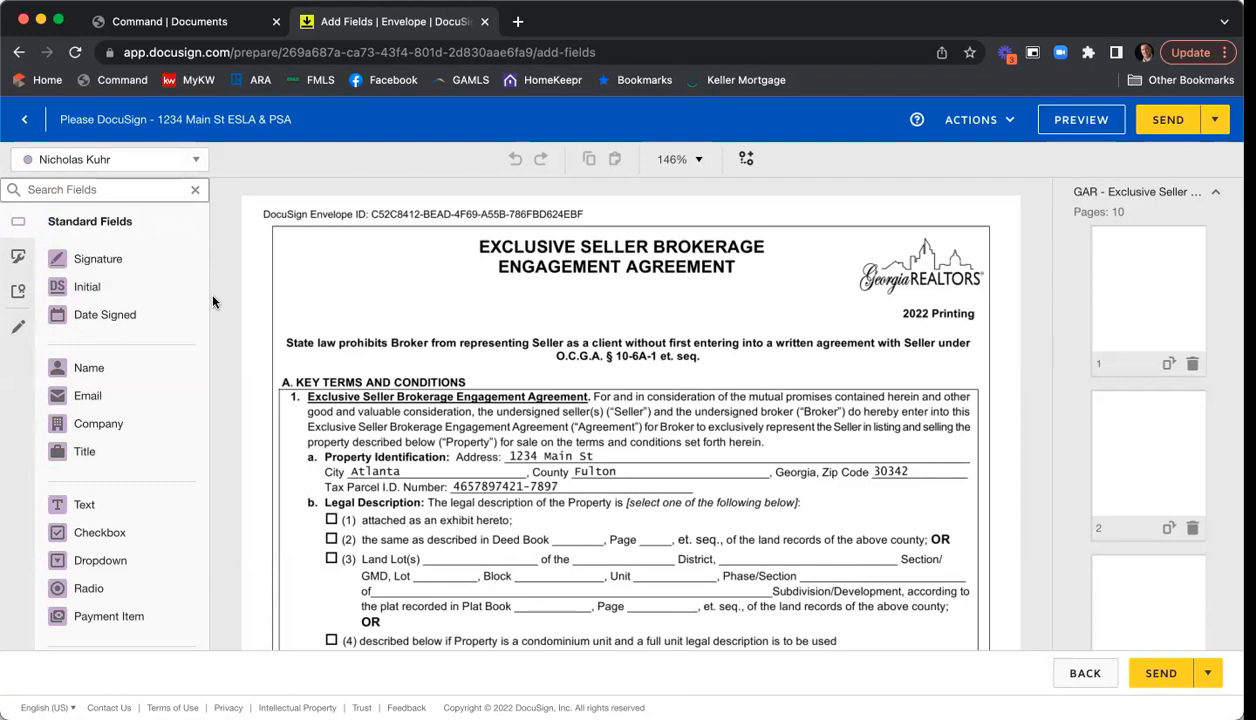
left_click(184, 163)
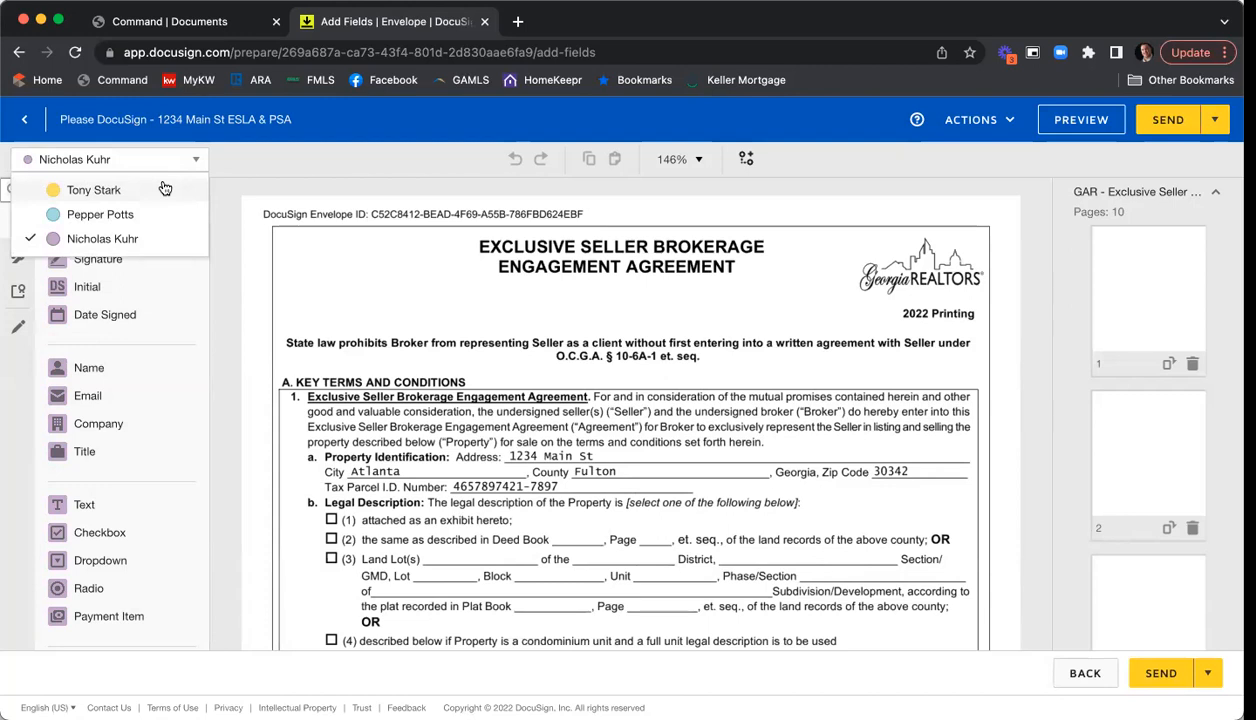
left_click(165, 188)
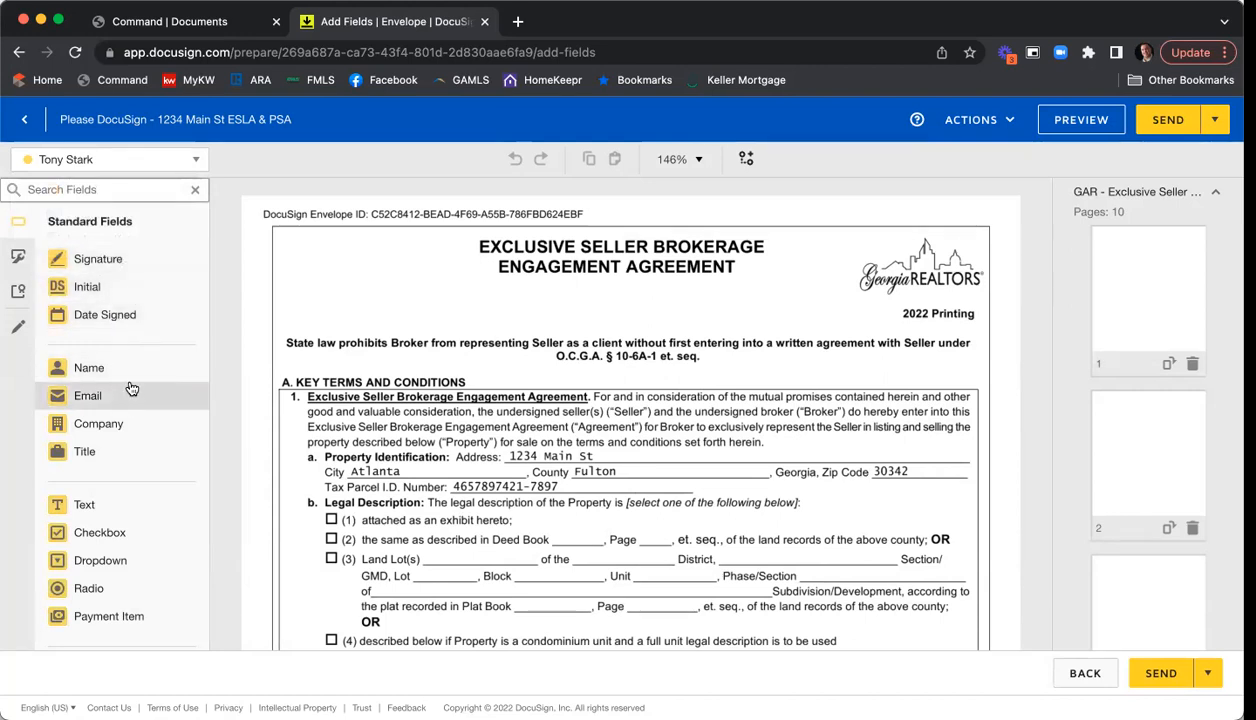
- Use the agreement's page thumbnails to jump via page 5 to page 10's signature section
scroll(135, 385, "down", 2)
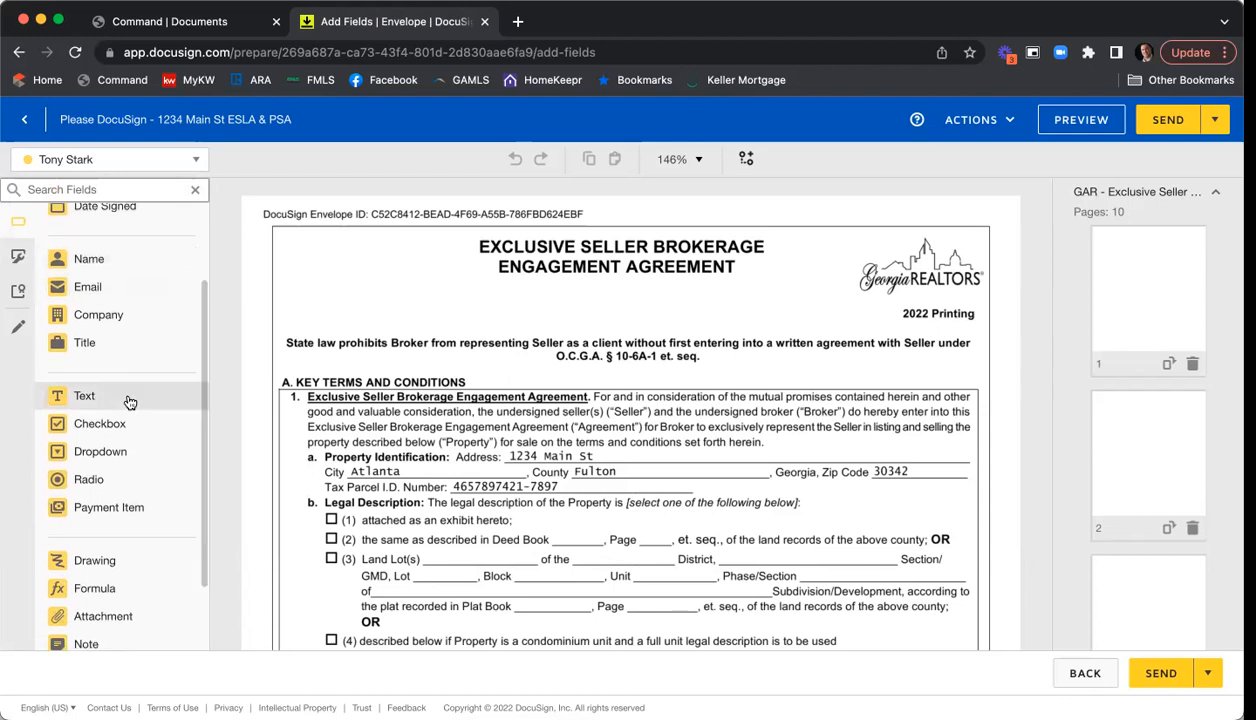
scroll(118, 536, "down", 2)
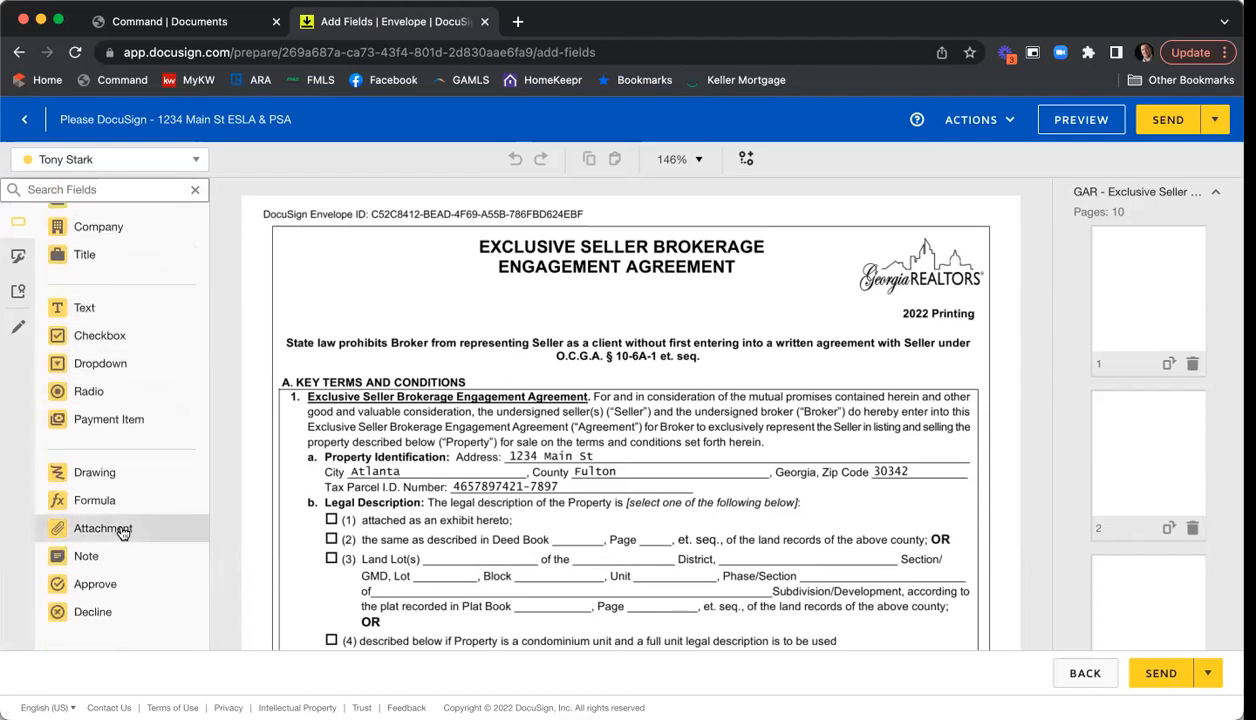
scroll(122, 500, "up", 4)
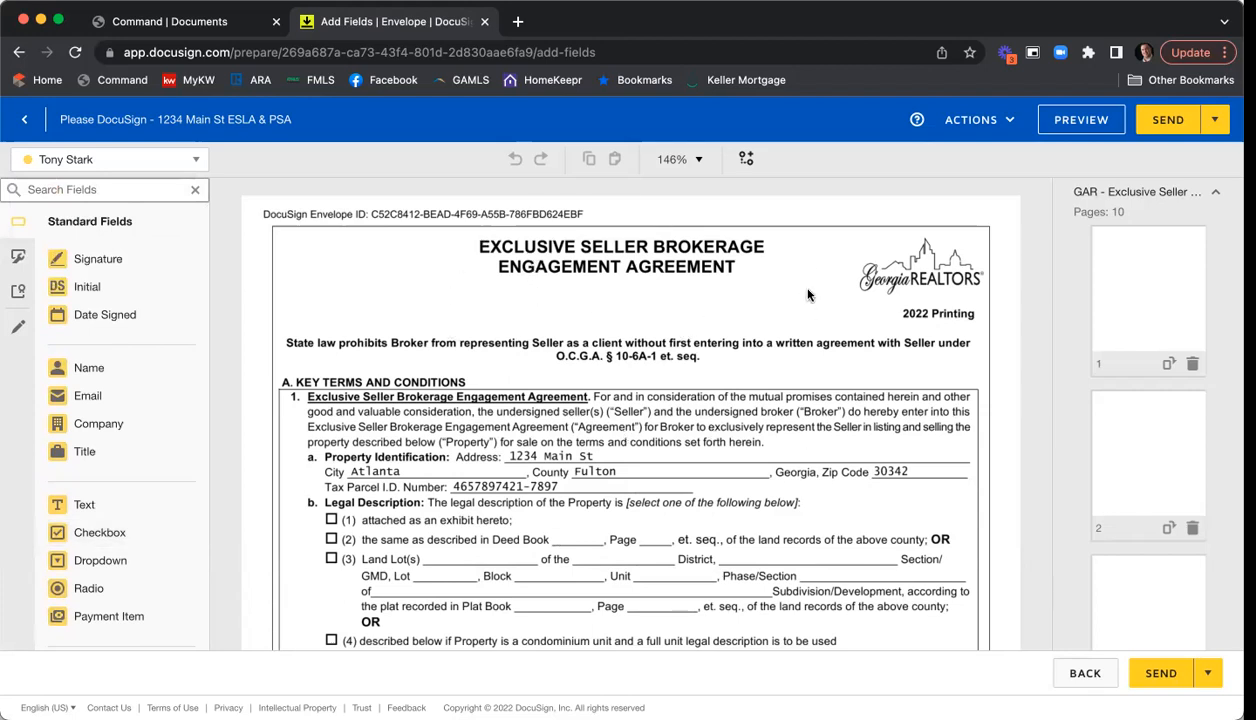
scroll(785, 295, "down", 5)
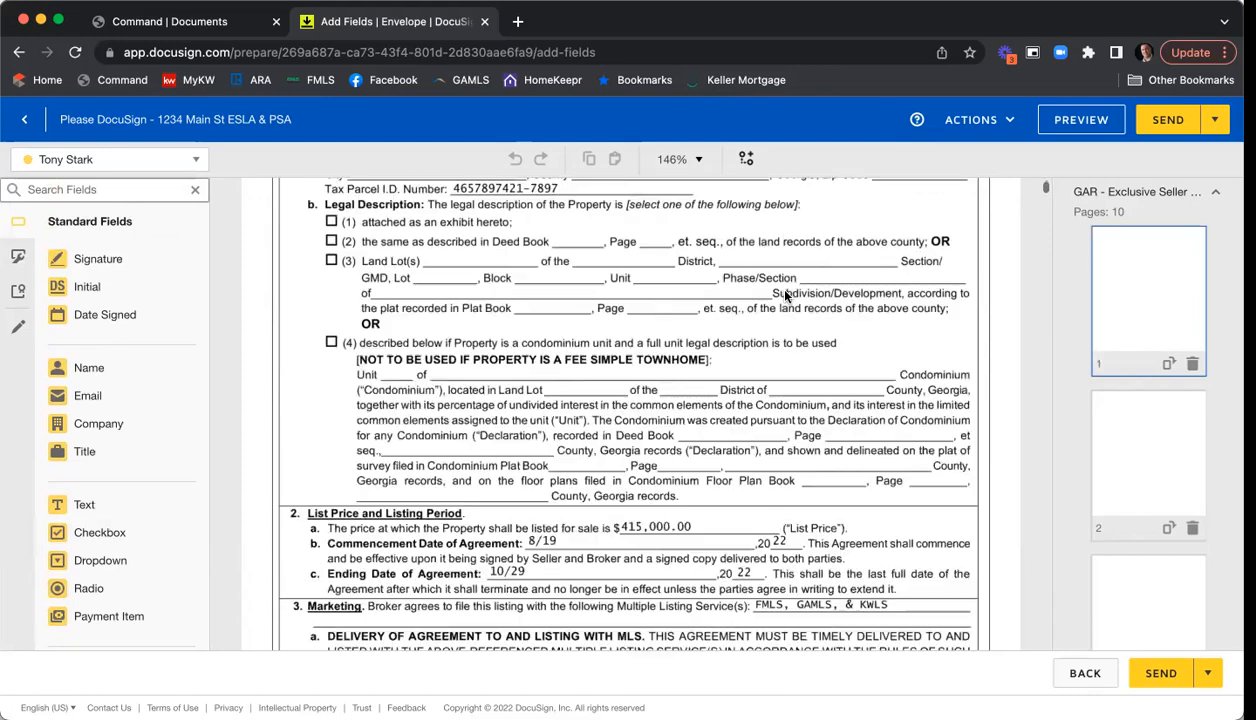
scroll(785, 294, "down", 2)
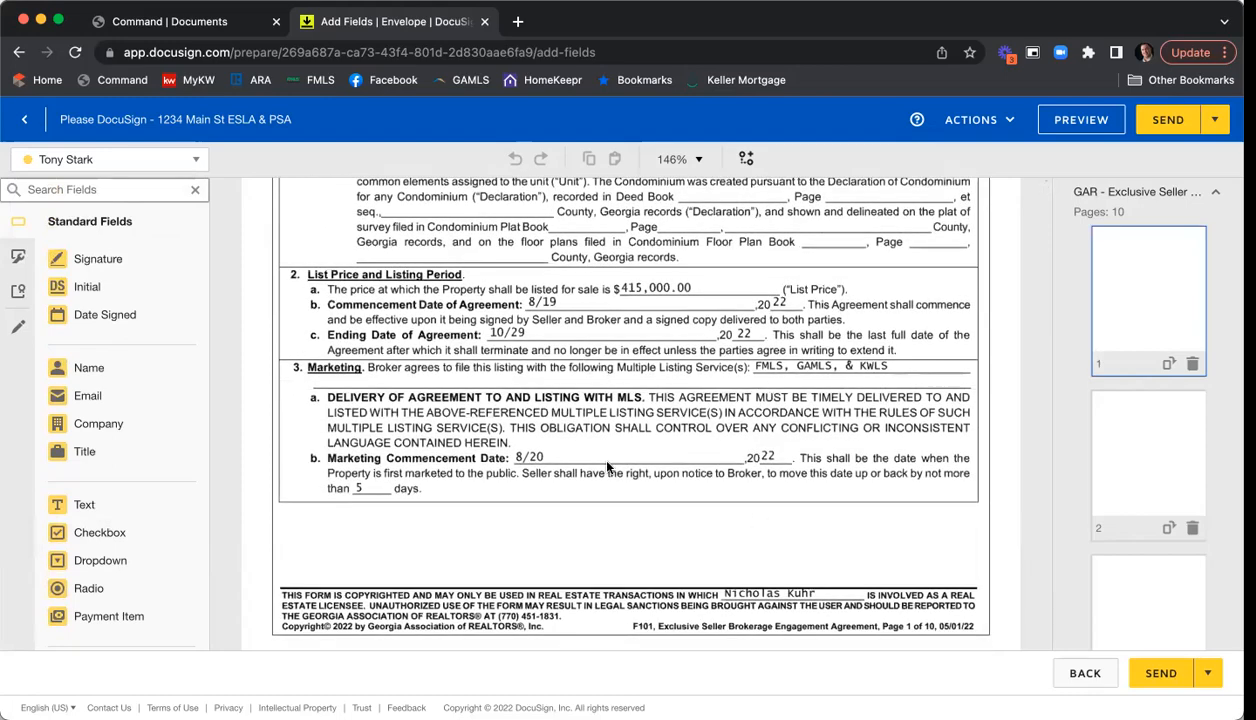
scroll(743, 390, "down", 10)
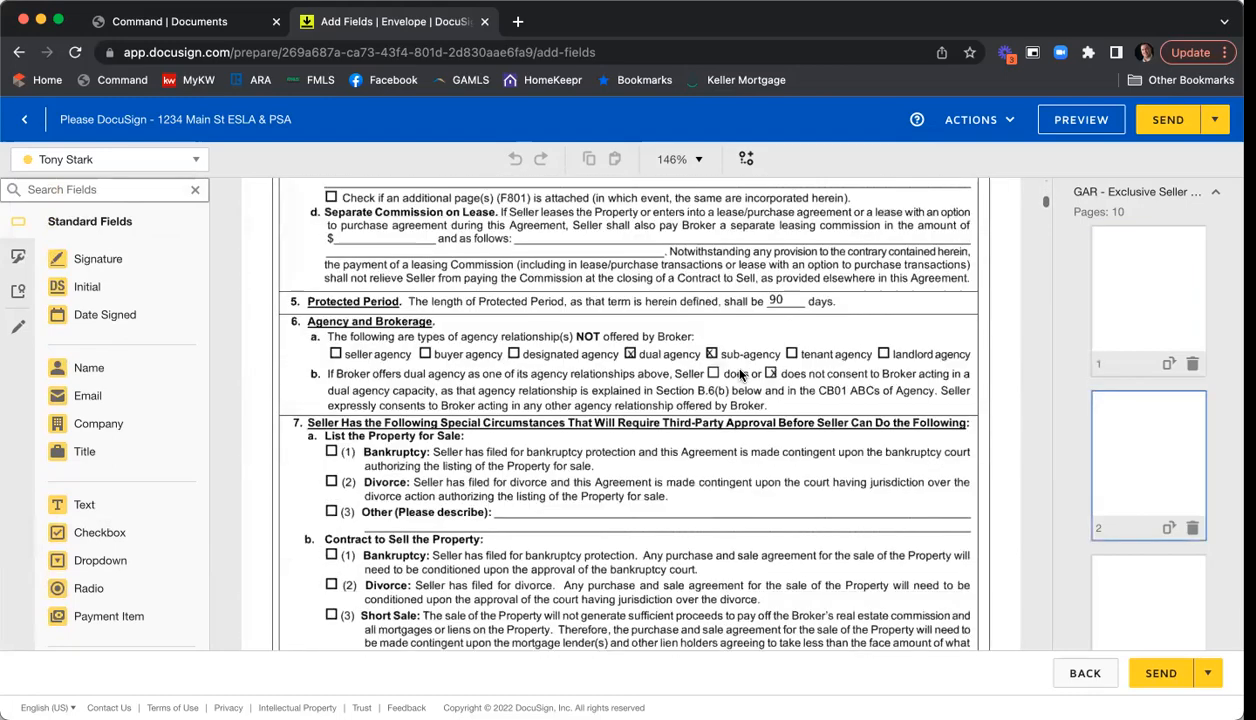
scroll(740, 374, "up", 15)
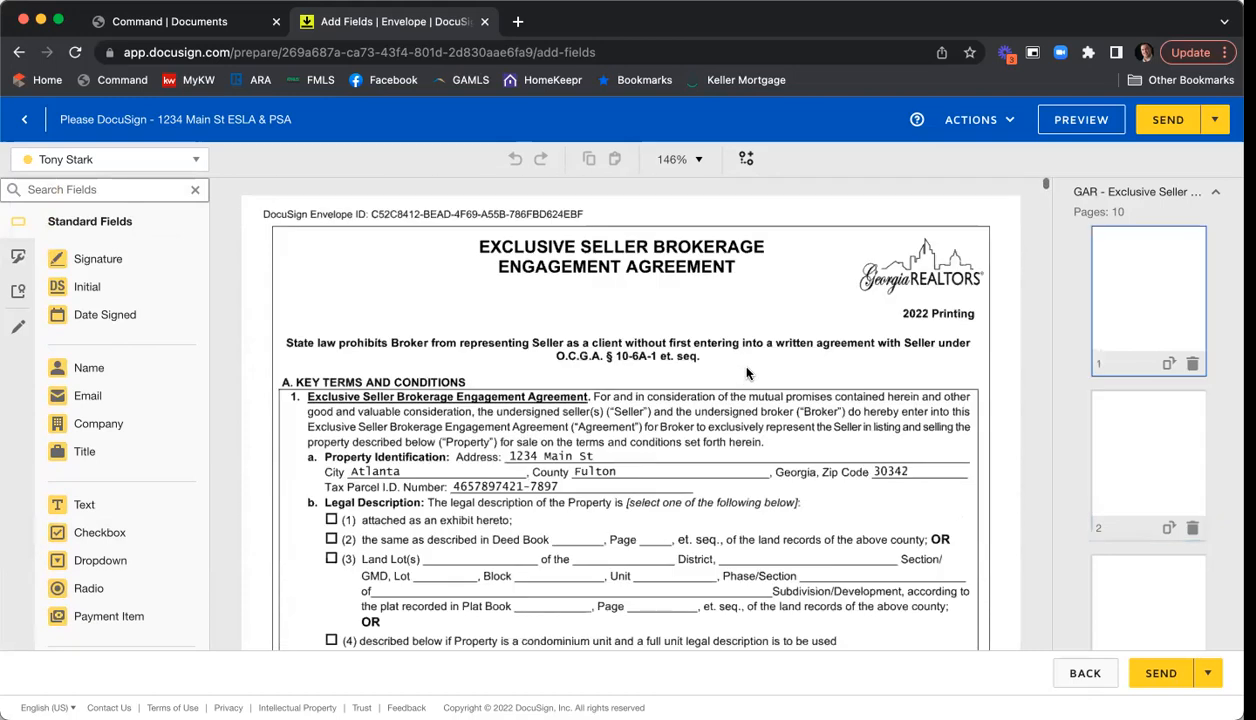
left_click(1155, 194)
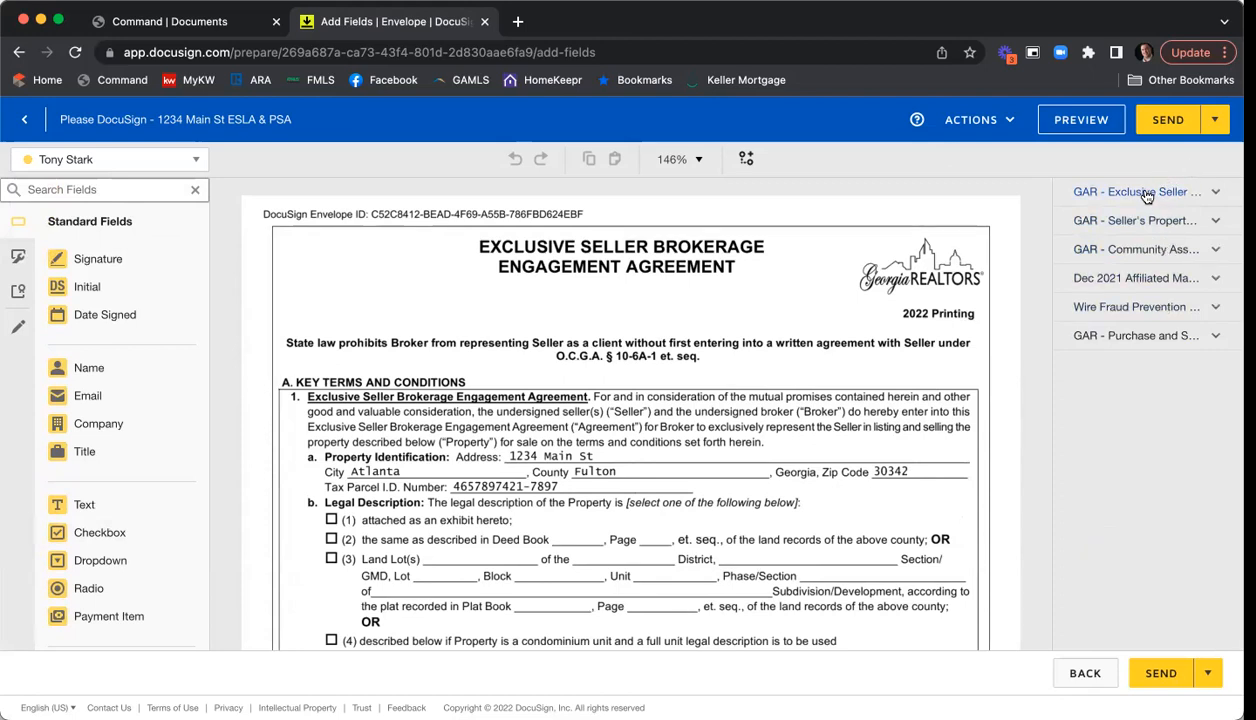
left_click(1147, 194)
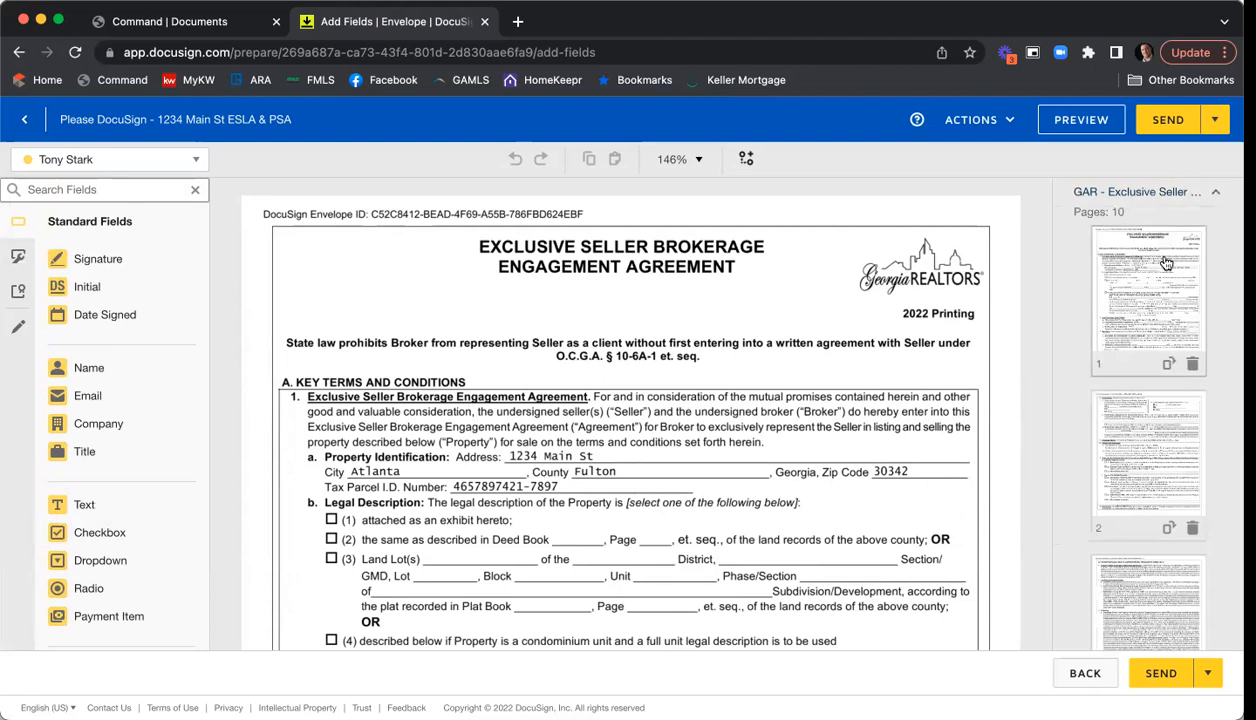
scroll(1165, 262, "down", 5)
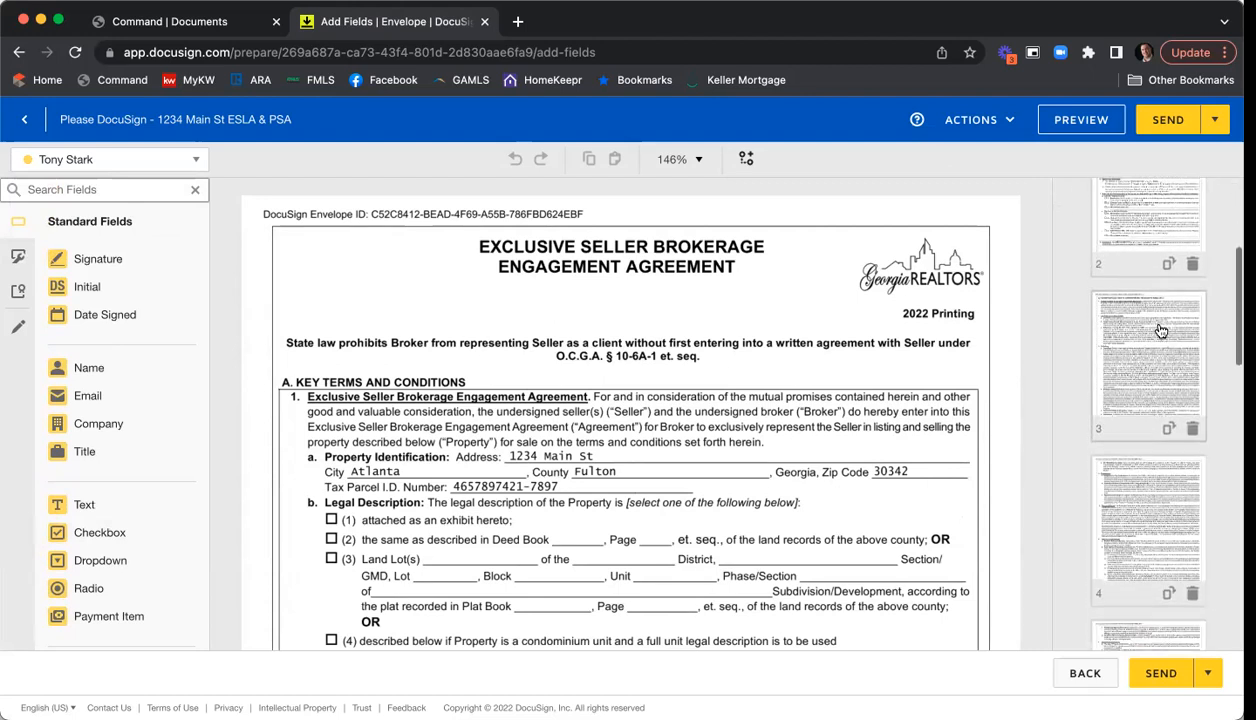
scroll(1160, 330, "down", 6)
left_click(1162, 377)
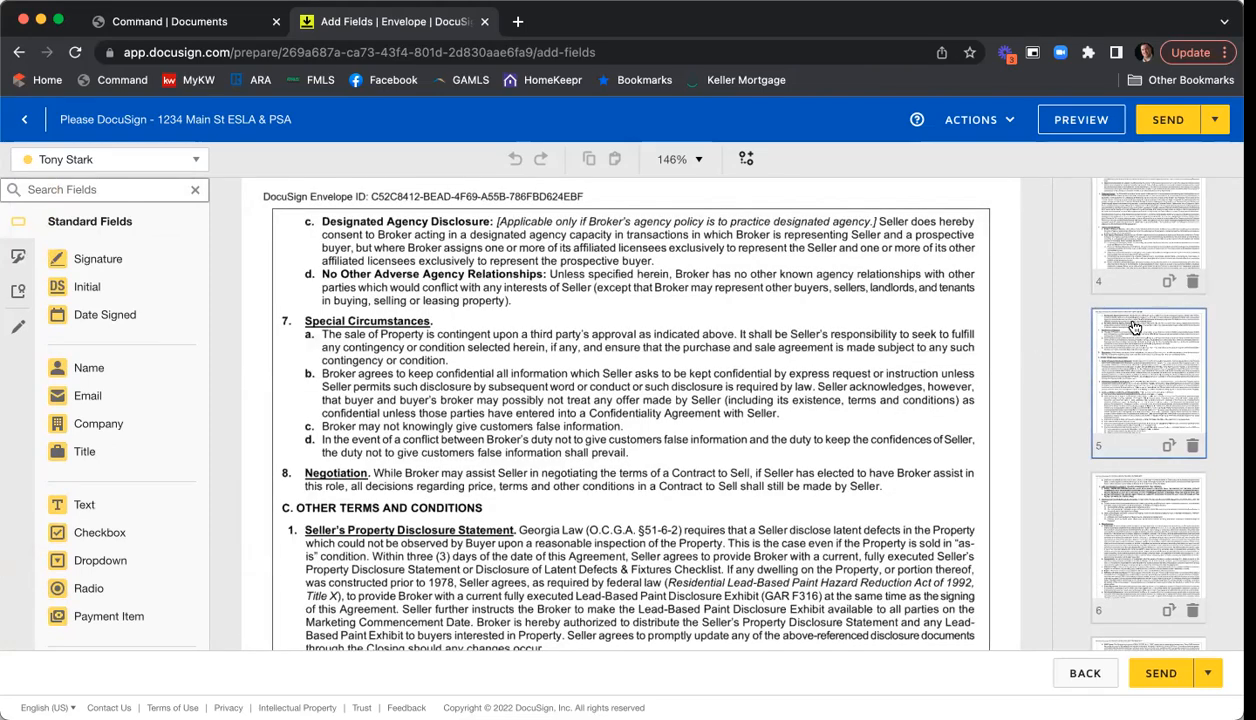
scroll(1140, 330, "down", 10)
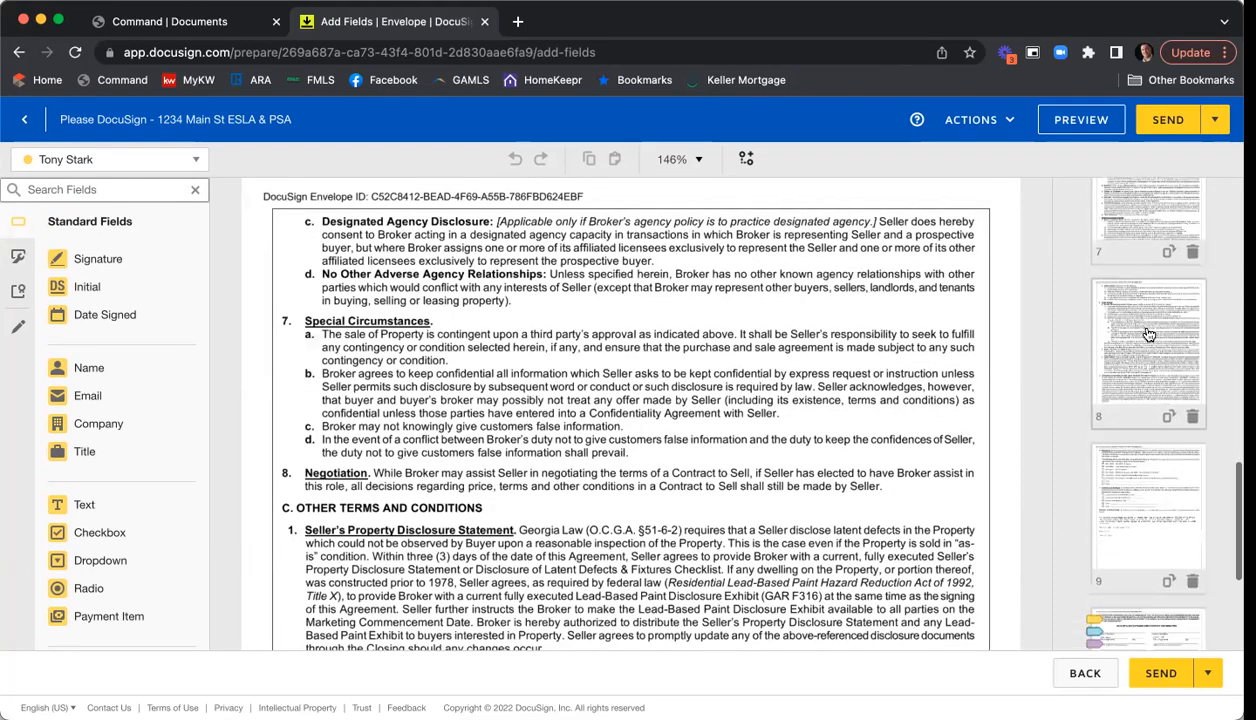
scroll(1148, 334, "down", 6)
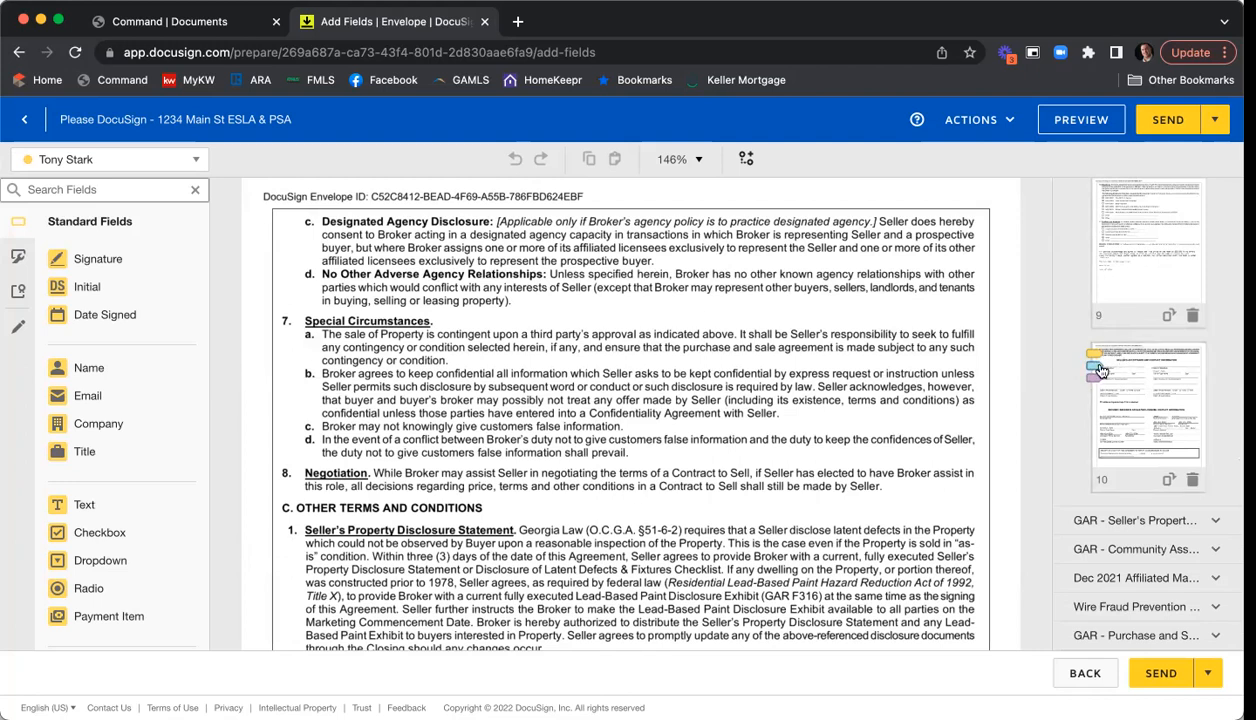
left_click(1170, 395)
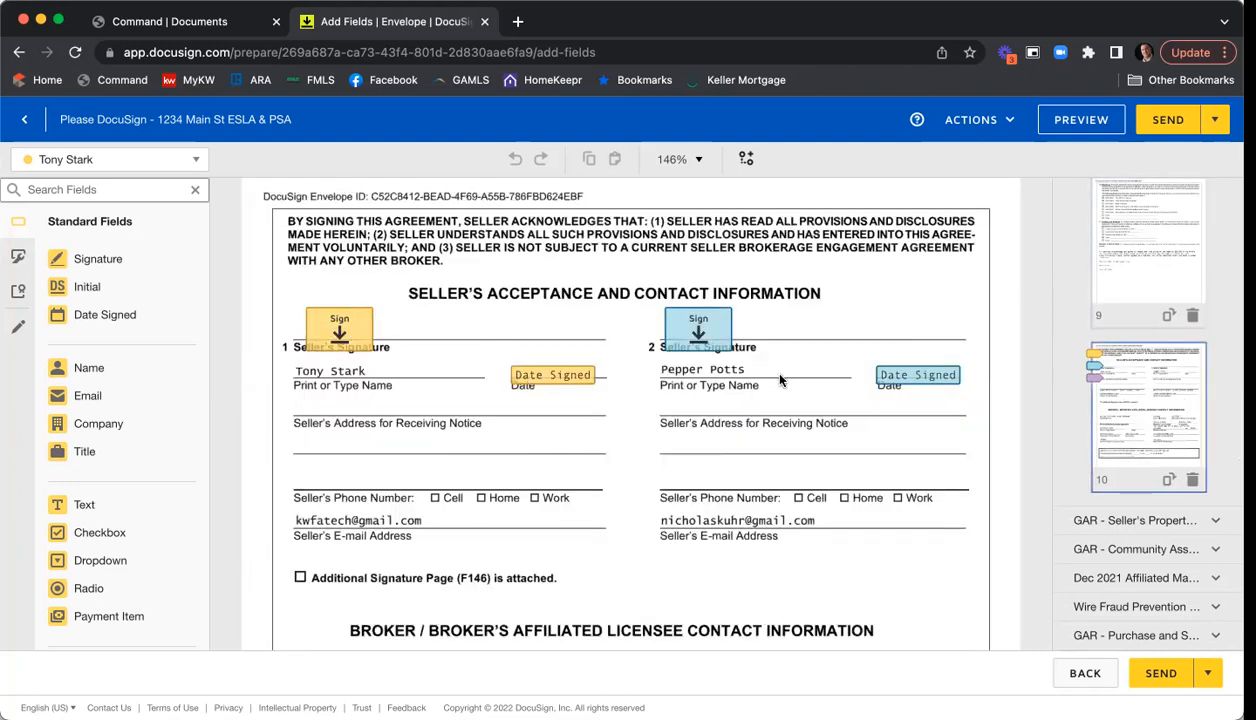
scroll(780, 378, "down", 5)
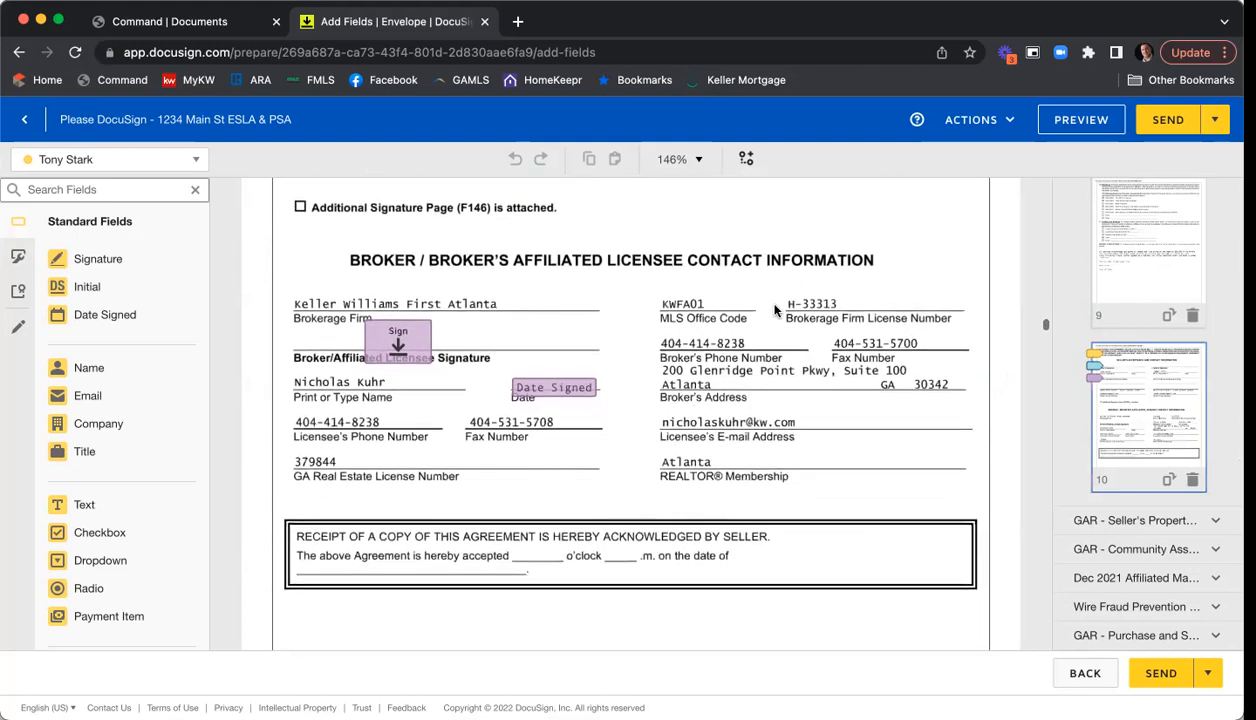
scroll(1142, 491, "down", 1)
scroll(1105, 493, "up", 1)
scroll(1103, 496, "up", 1)
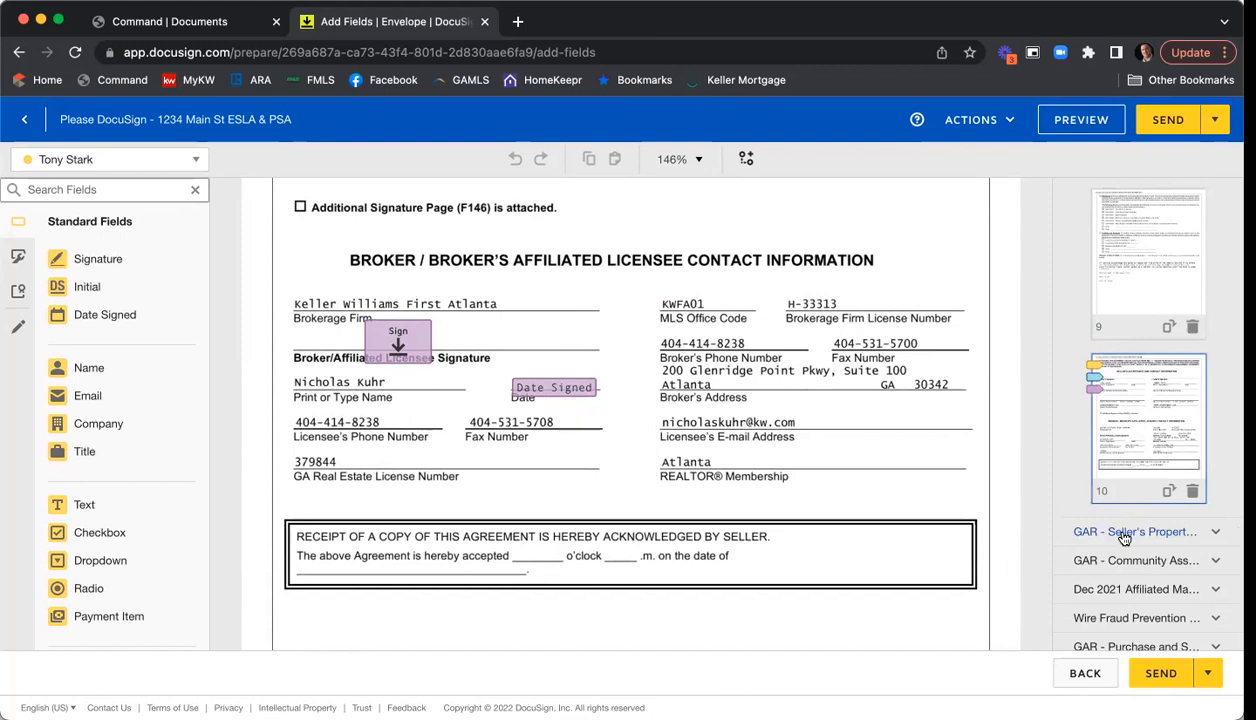
- Expand the Seller's Property document's pages and collapse the brokerage agreement's thumbnail group
left_click(1124, 535)
scroll(1148, 320, "down", 2)
scroll(1150, 310, "up", 1)
scroll(1155, 335, "down", 3)
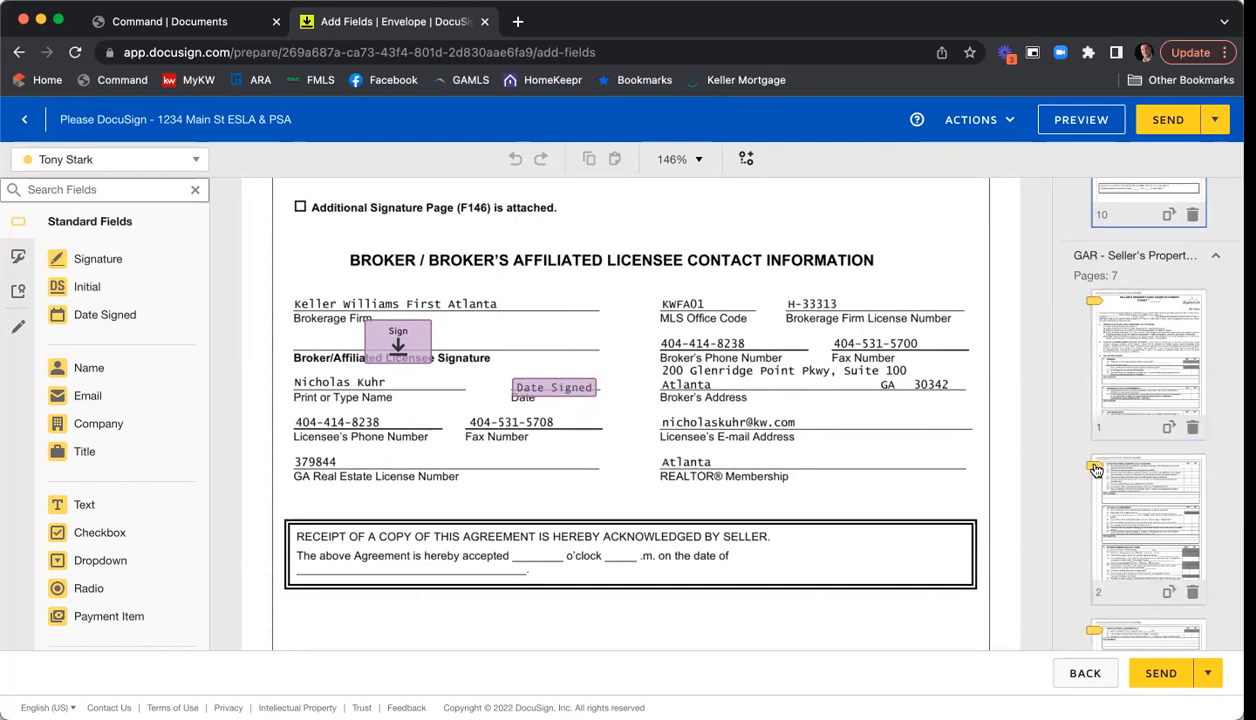
scroll(1096, 470, "down", 2)
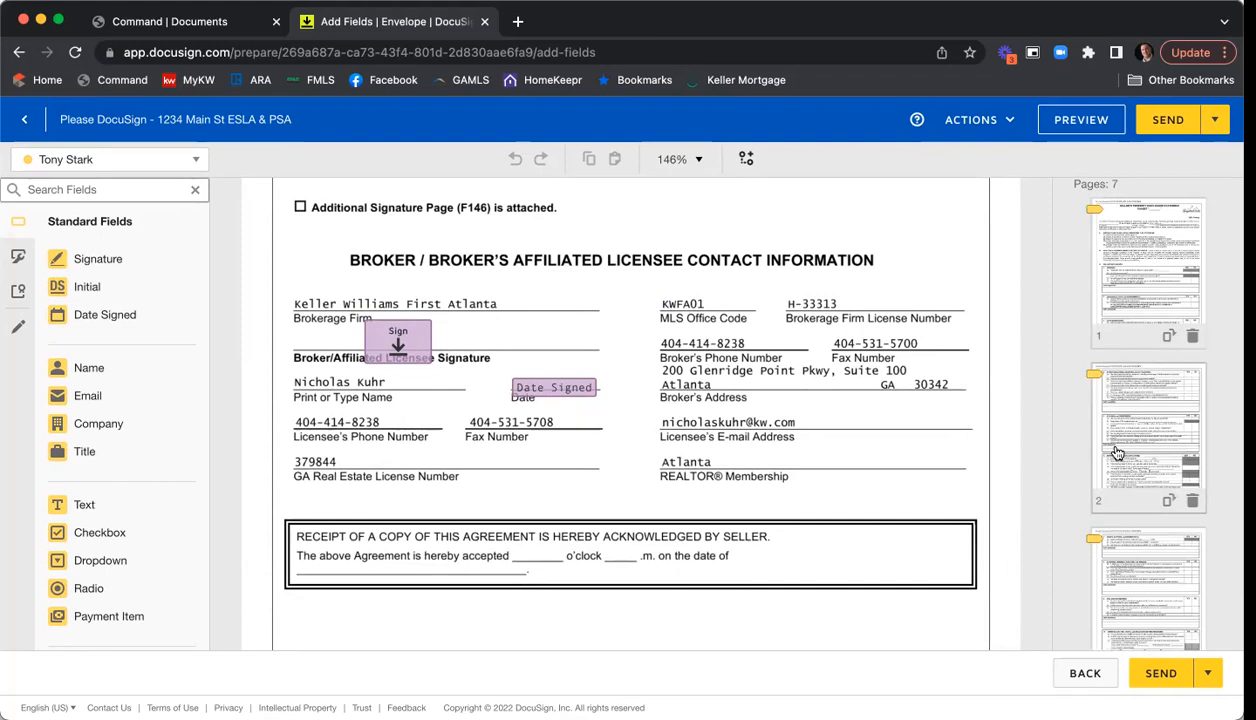
scroll(1118, 454, "up", 5)
scroll(1116, 455, "up", 5)
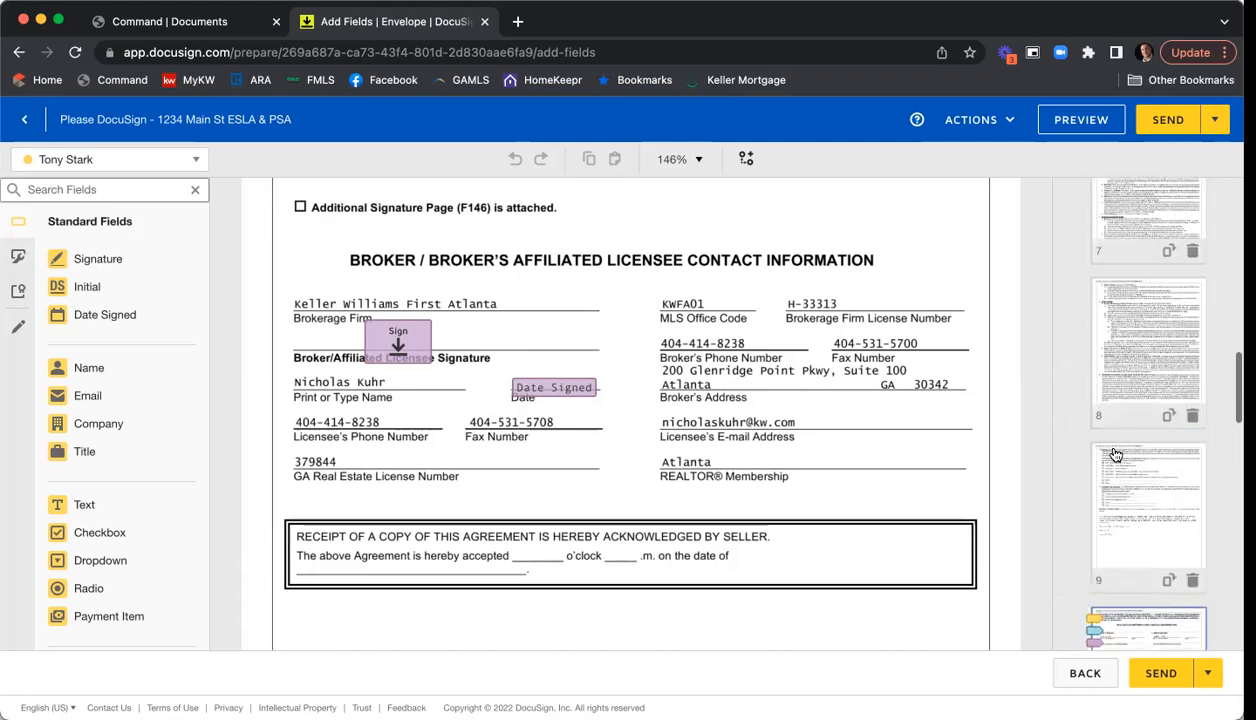
scroll(1118, 455, "up", 10)
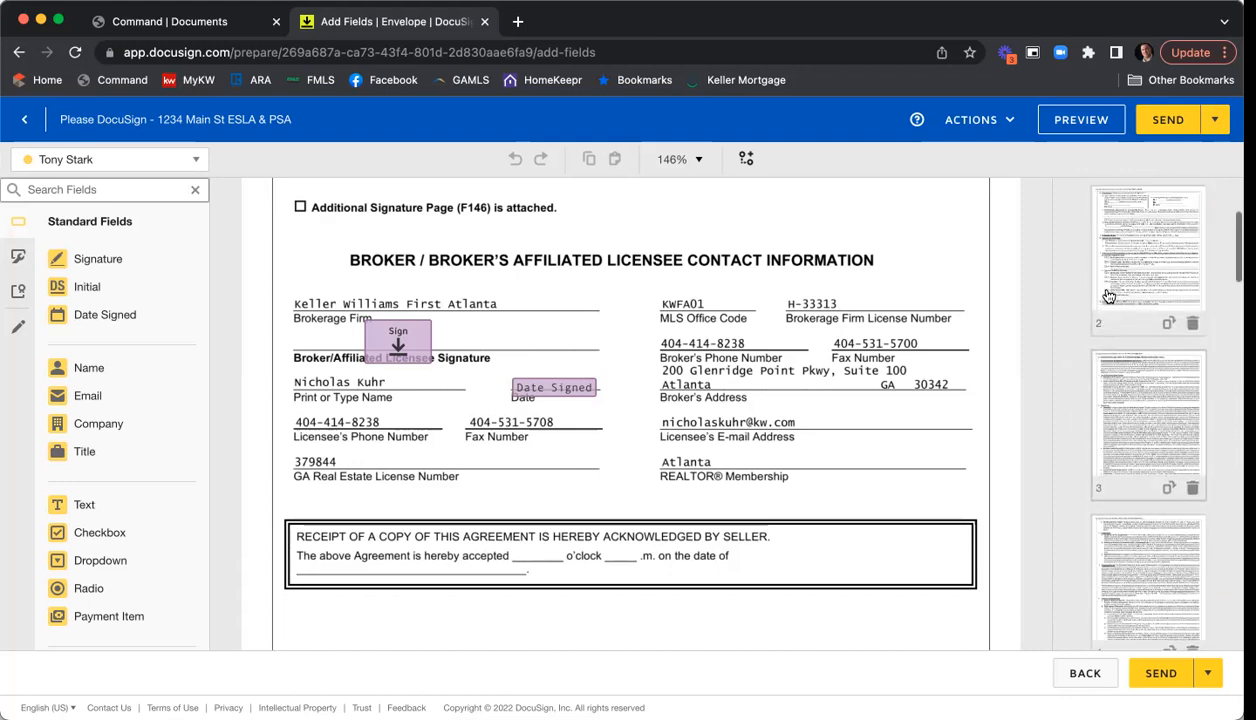
left_click(1083, 200)
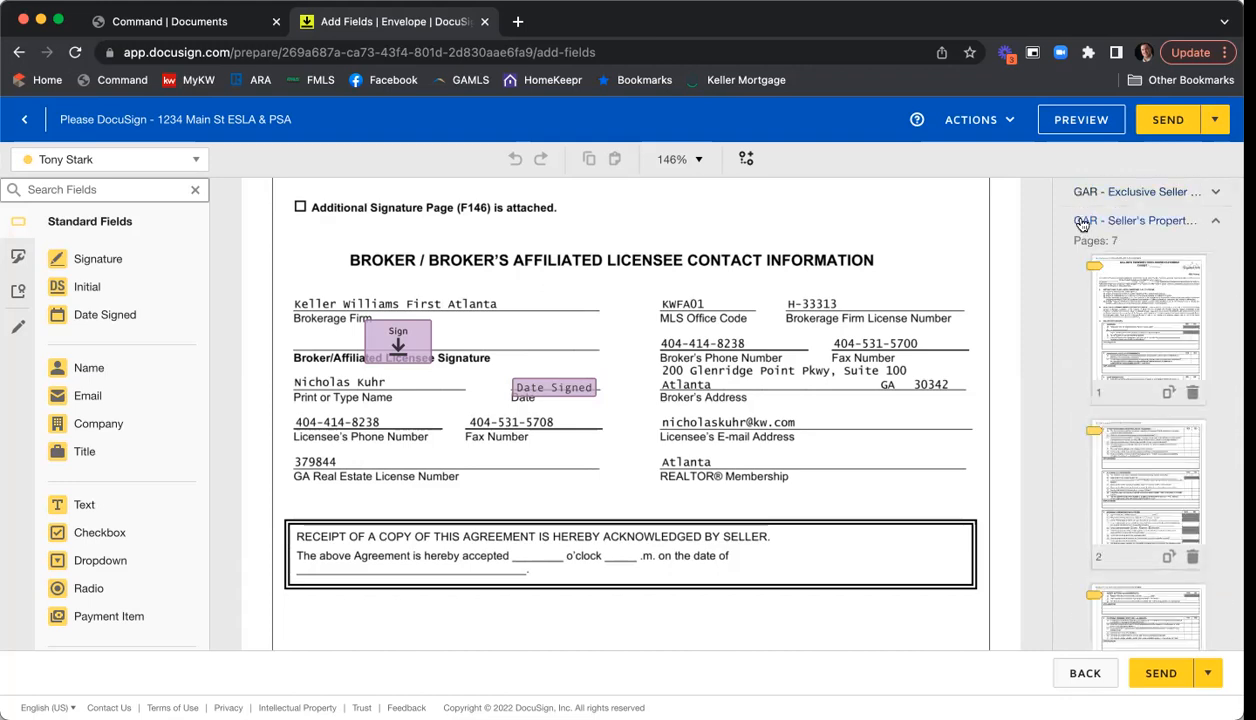
- Collapse the Seller's Property pages and scroll from page 7 to page 10's Seller's Acceptance and Broker contact block
left_click(1080, 221)
scroll(726, 373, "up", 5)
scroll(726, 373, "up", 3)
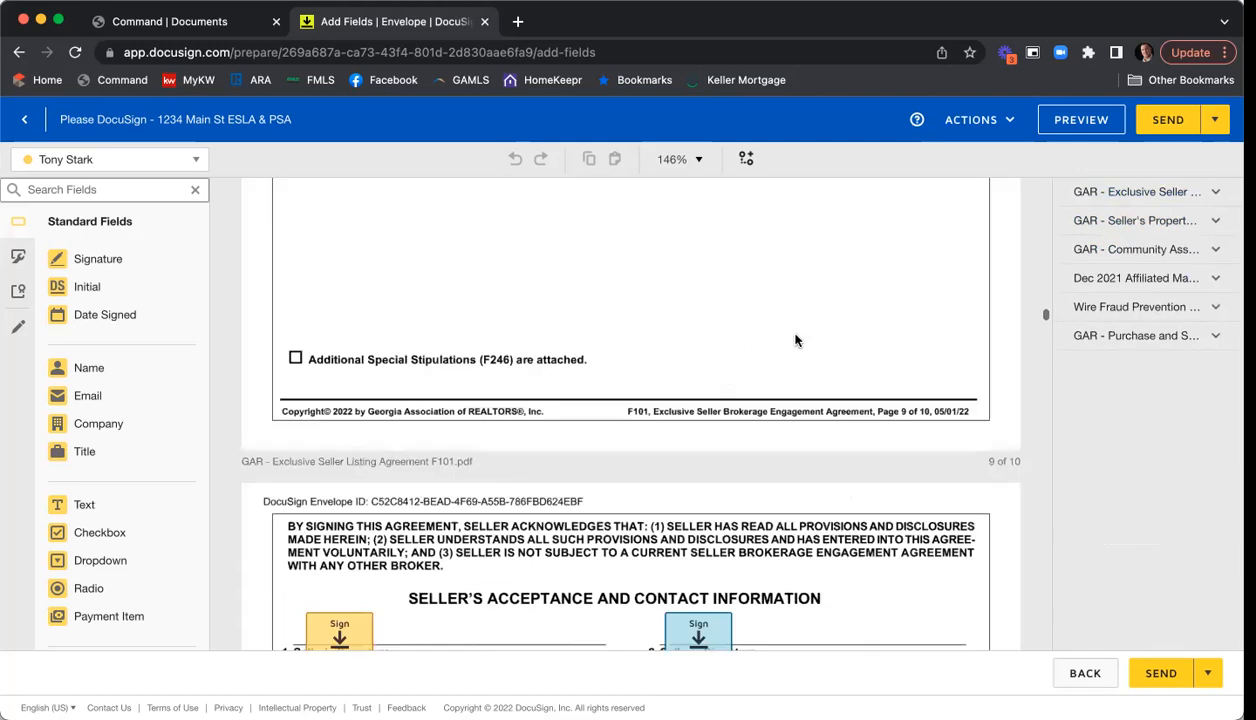
scroll(758, 368, "up", 10)
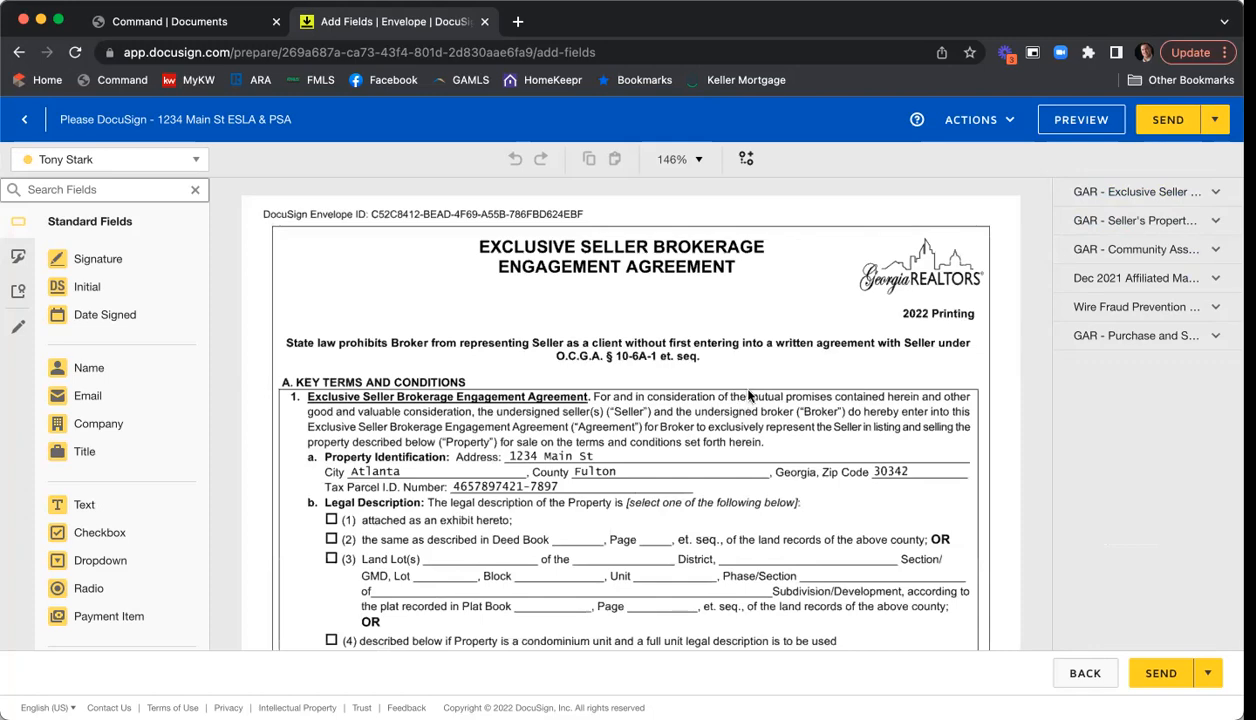
scroll(762, 388, "down", 2)
scroll(764, 388, "down", 1)
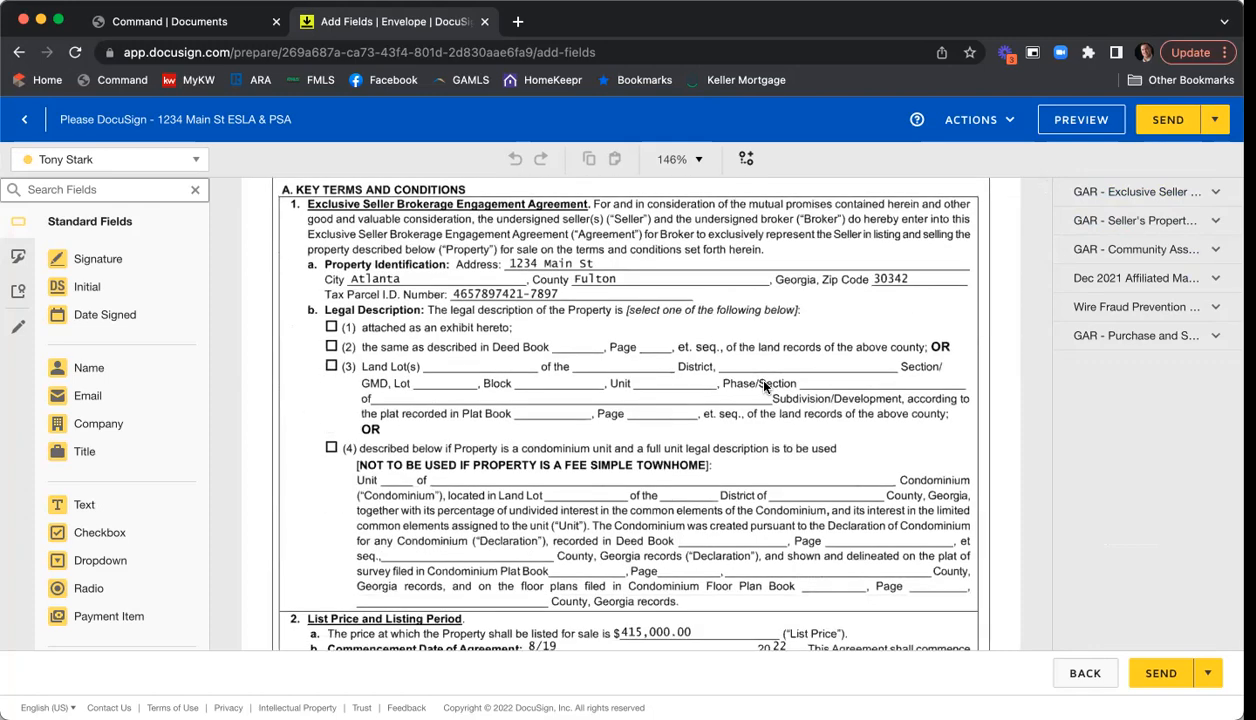
scroll(765, 383, "up", 1)
scroll(780, 380, "down", 4)
scroll(786, 375, "down", 15)
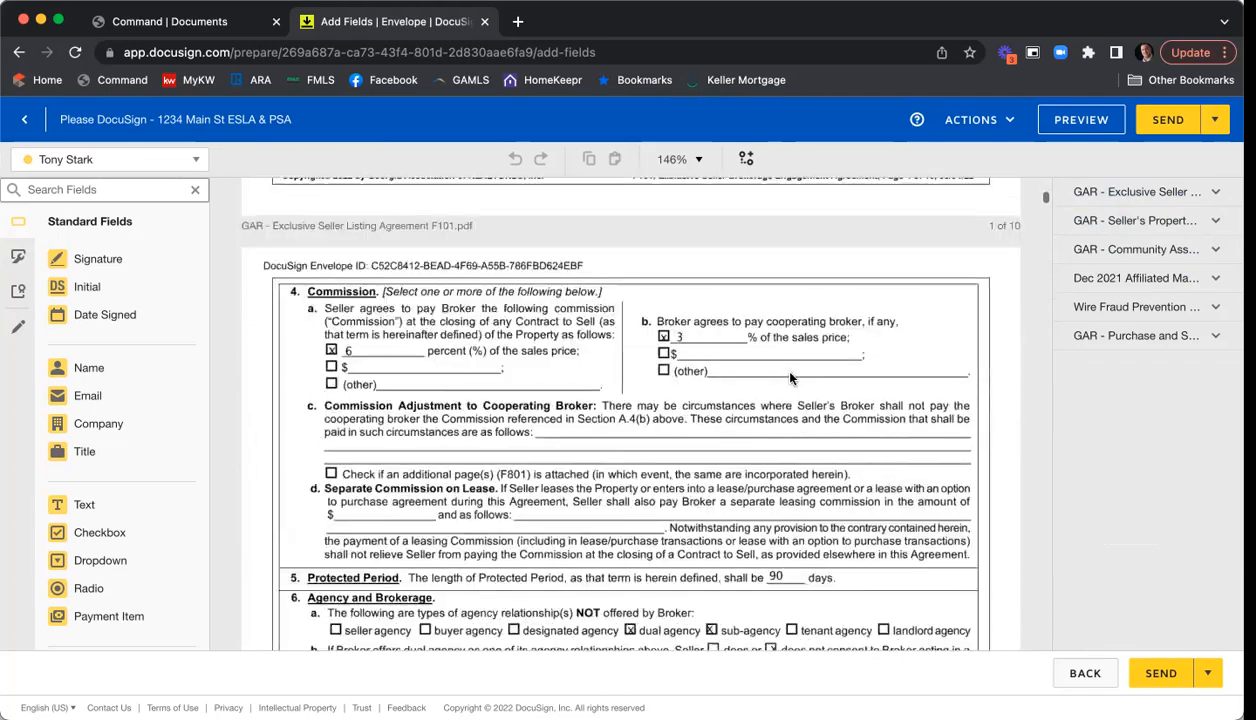
scroll(790, 378, "down", 10)
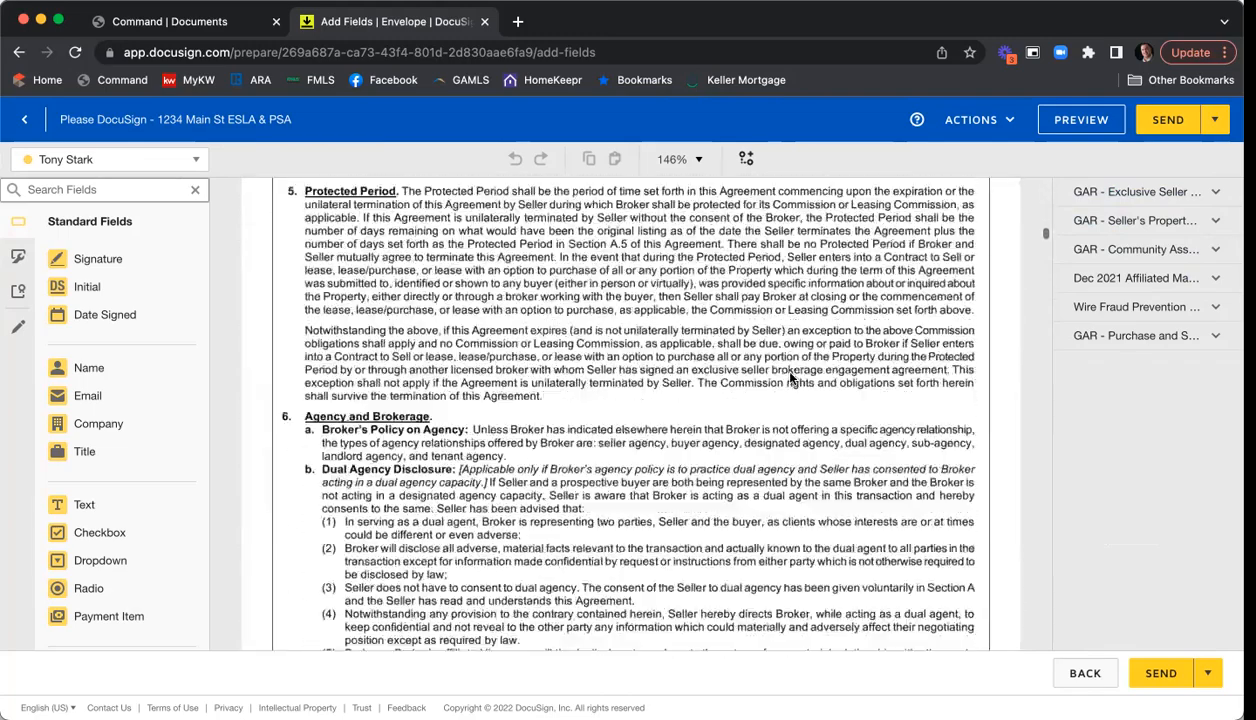
scroll(790, 378, "down", 15)
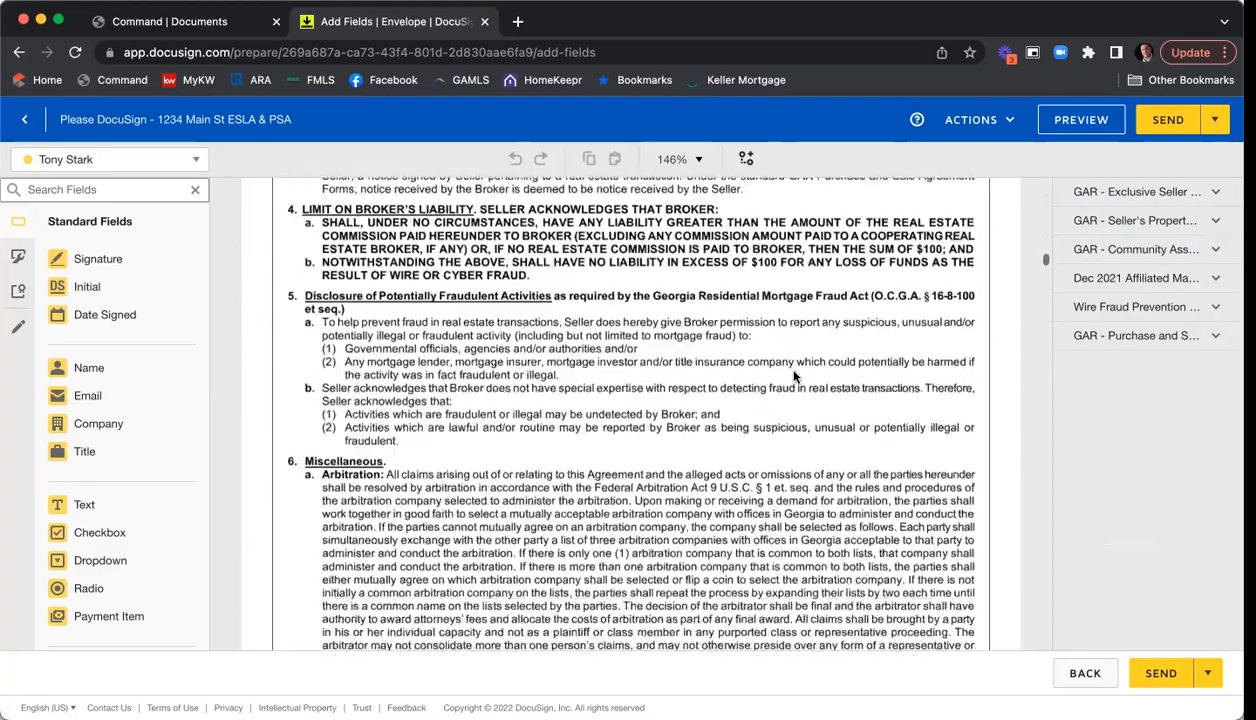
scroll(795, 376, "down", 15)
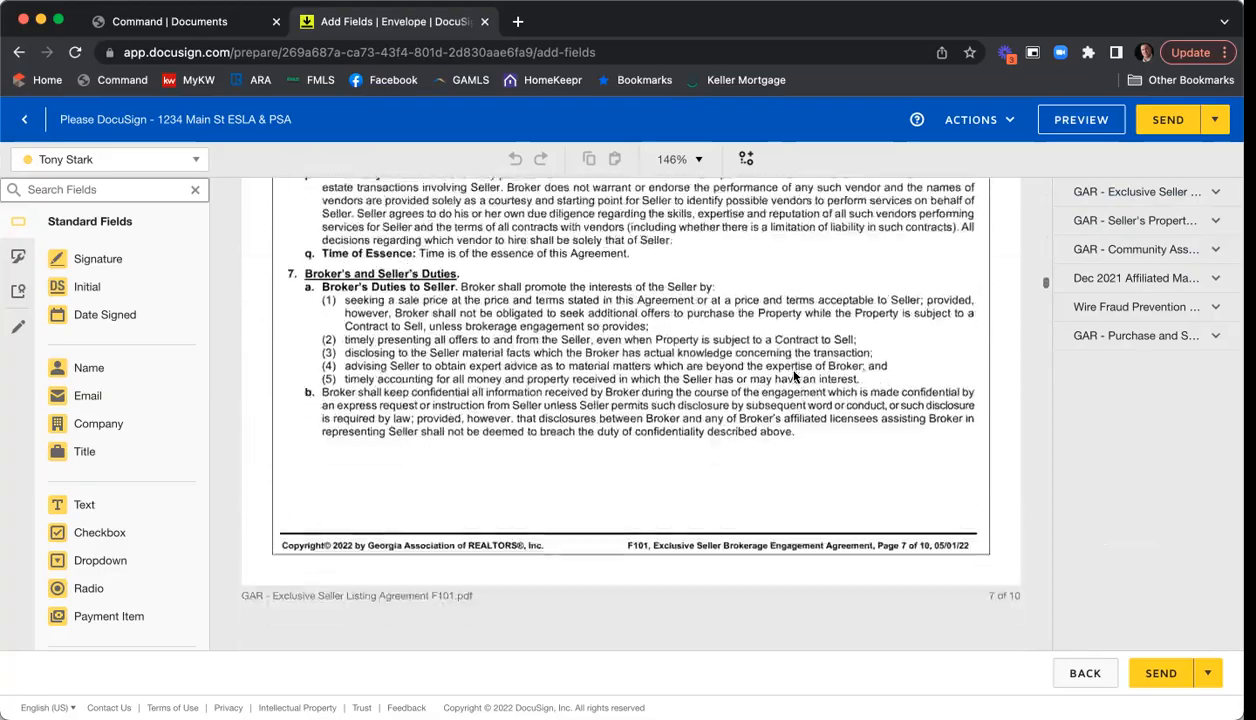
scroll(795, 376, "down", 15)
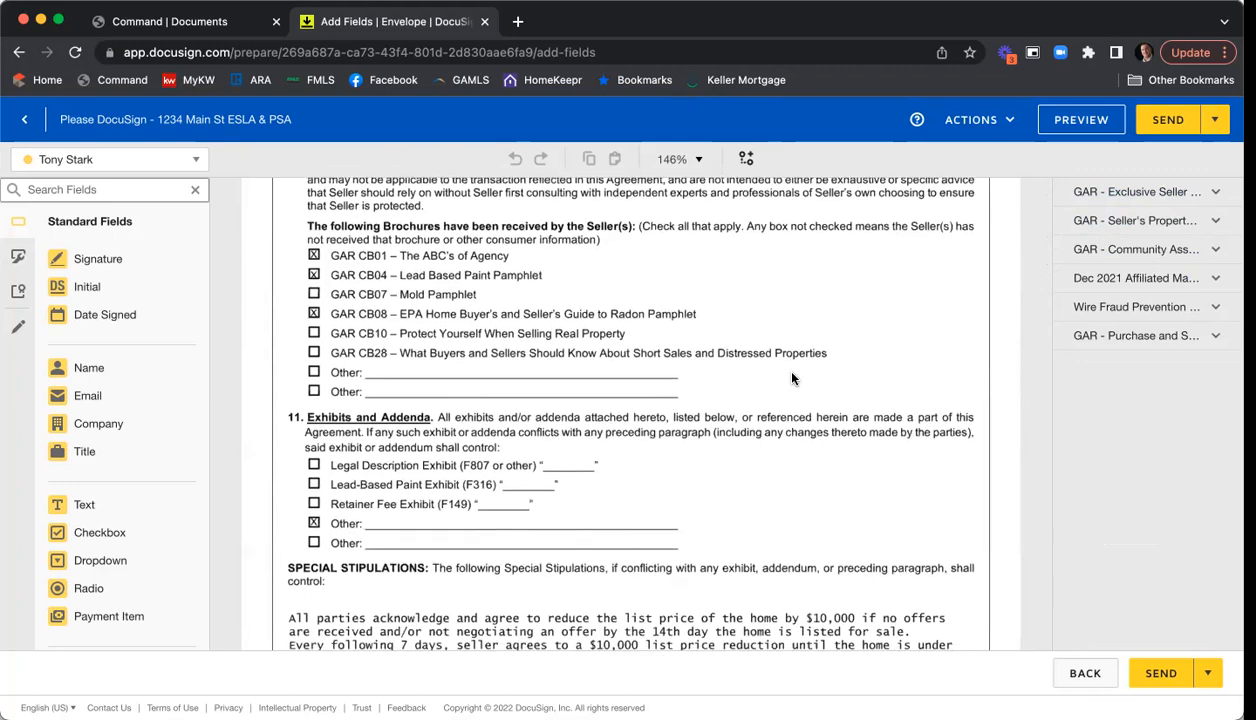
scroll(792, 378, "down", 3)
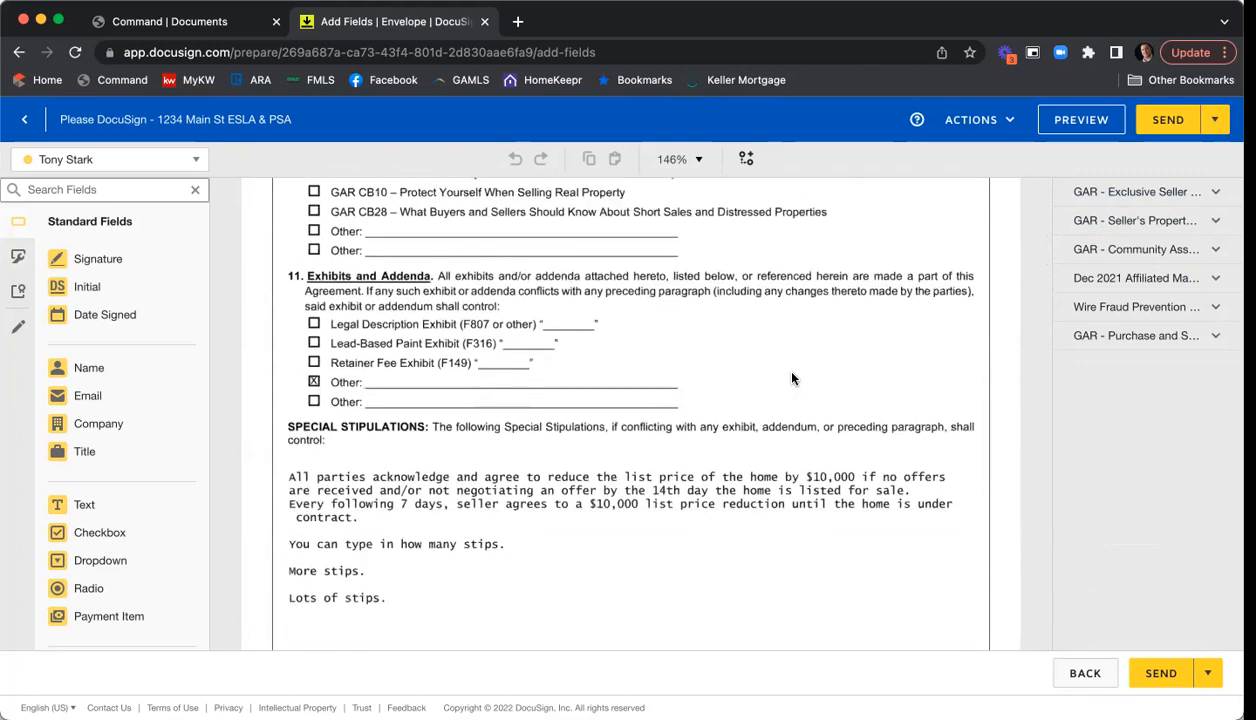
scroll(792, 378, "down", 7)
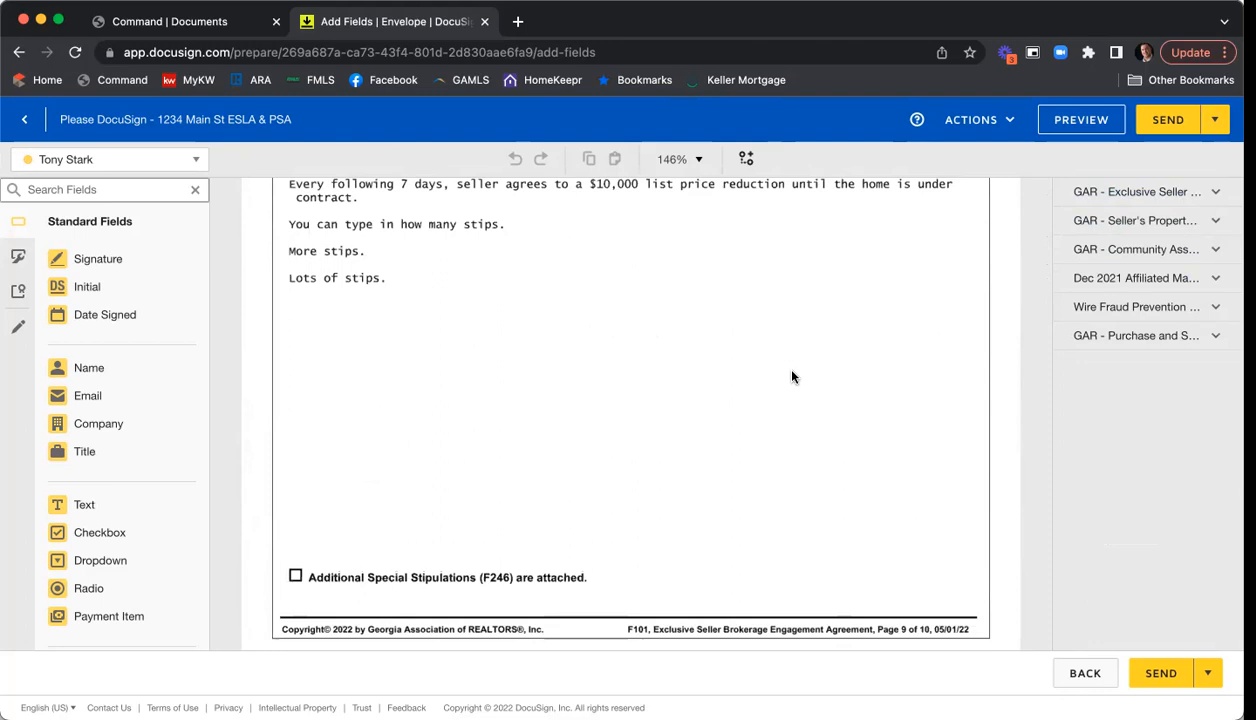
scroll(792, 376, "down", 10)
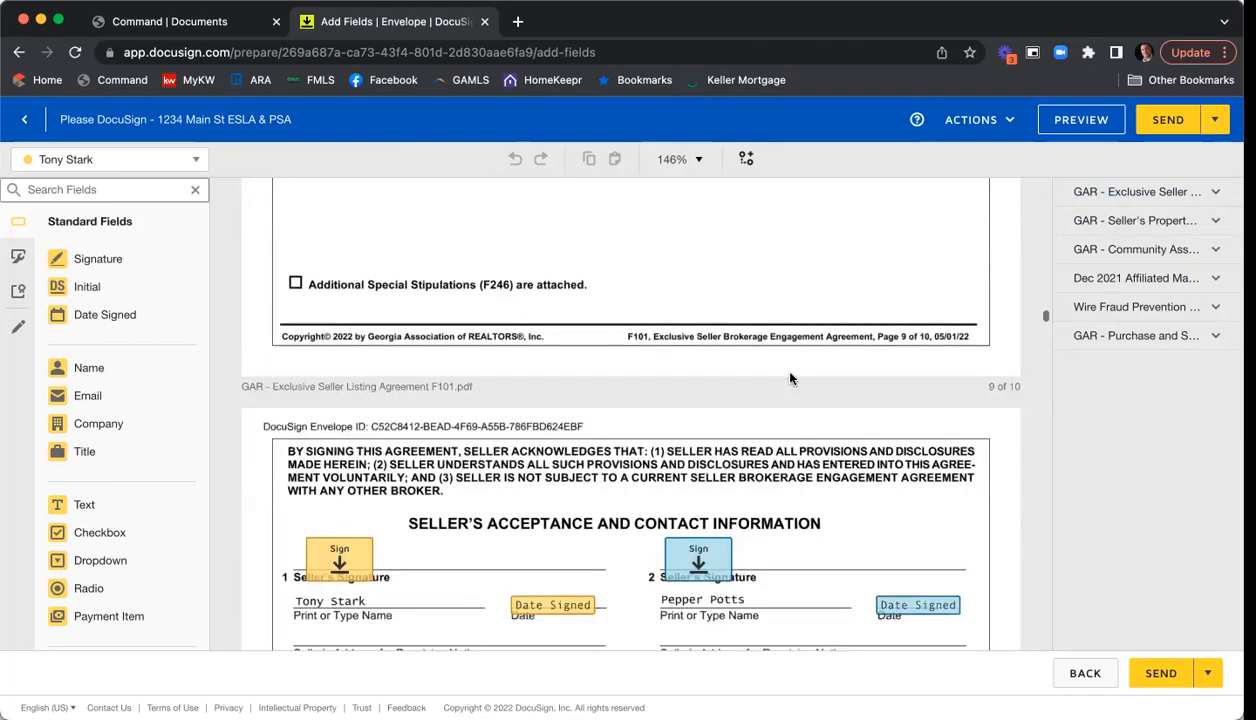
scroll(790, 378, "down", 2)
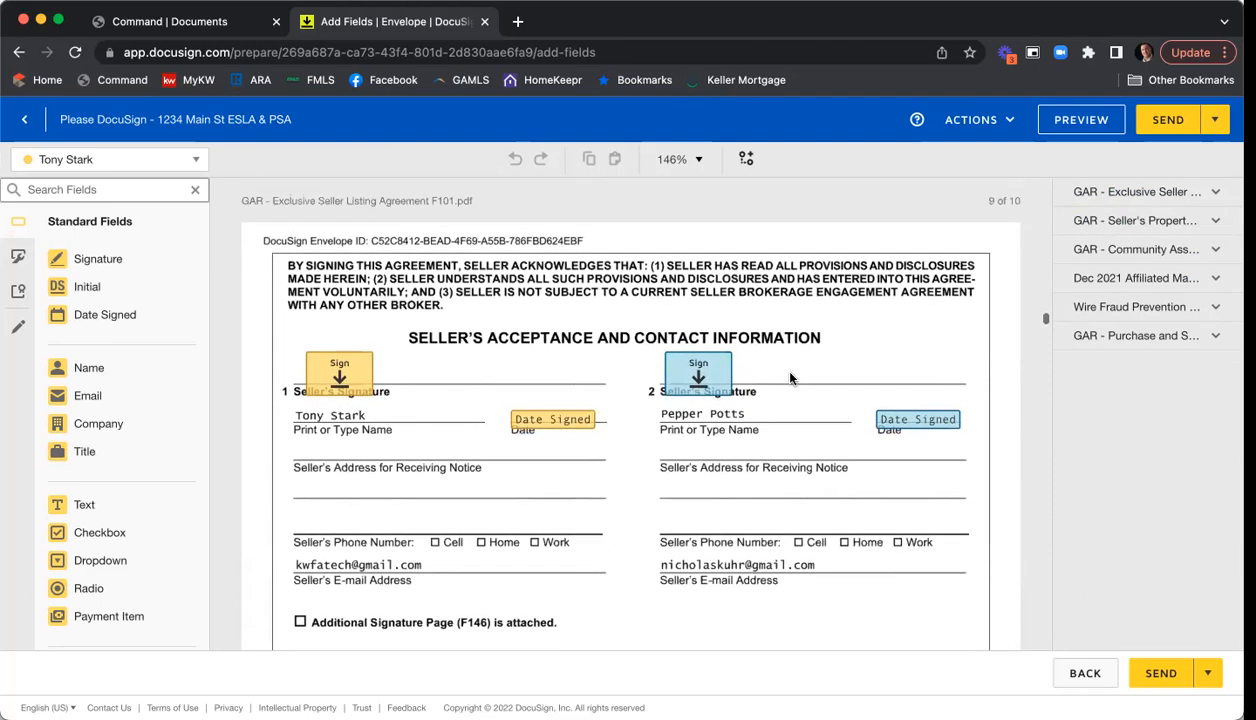
scroll(790, 378, "down", 2)
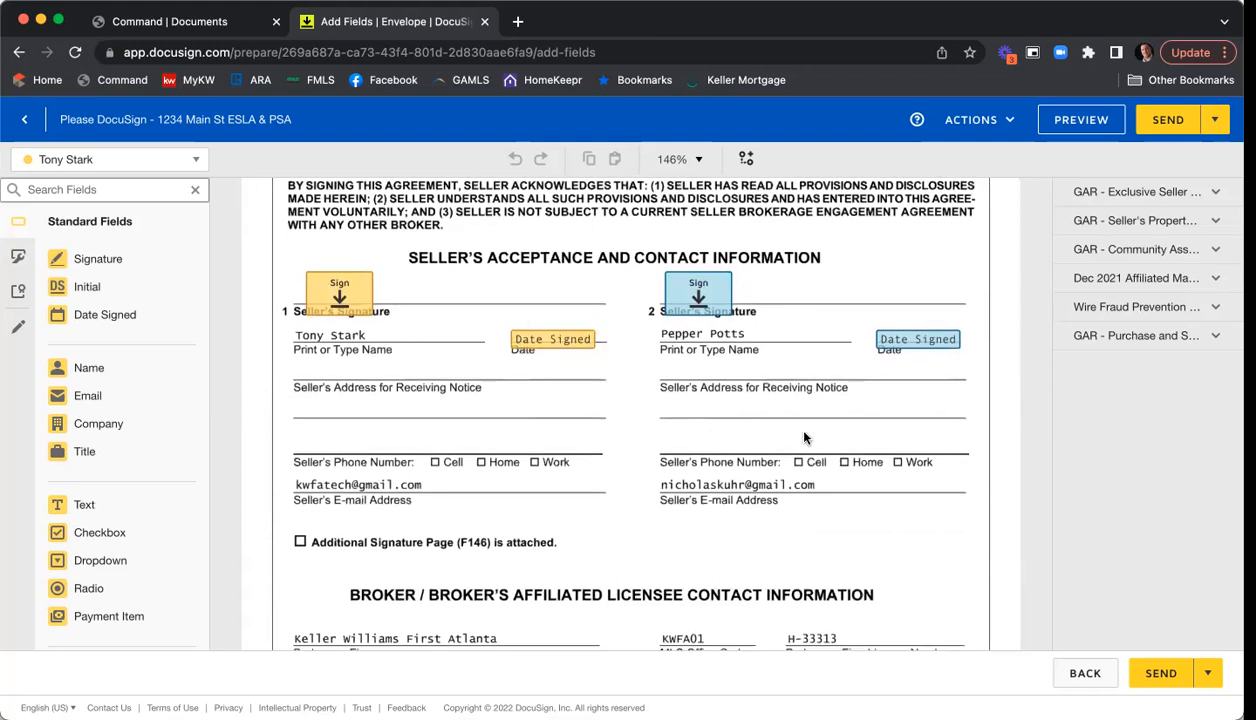
scroll(648, 410, "down", 2)
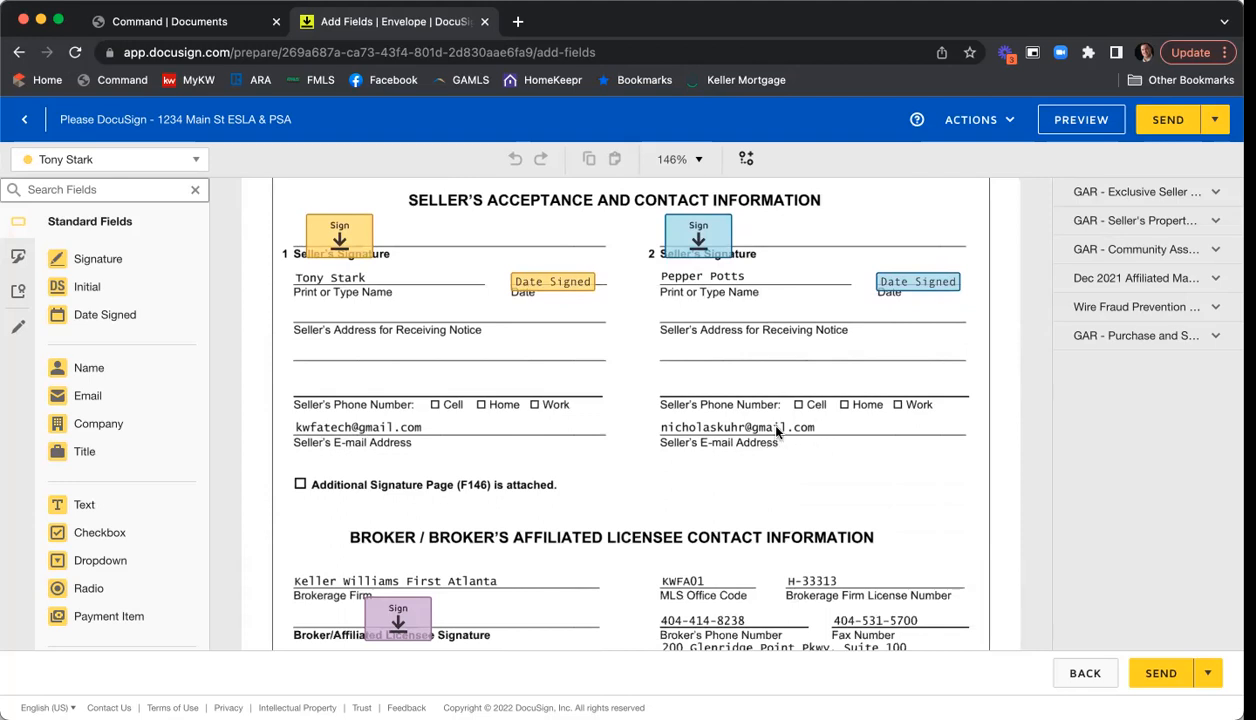
scroll(770, 412, "down", 2)
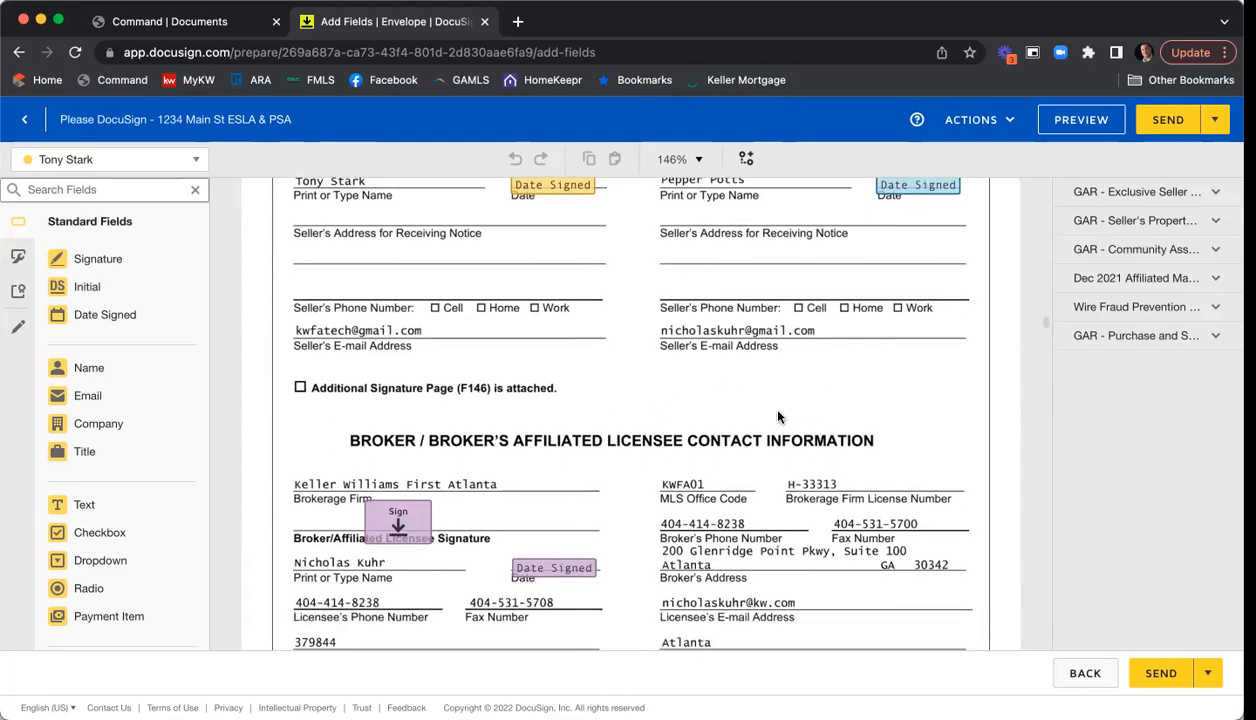
scroll(778, 417, "down", 2)
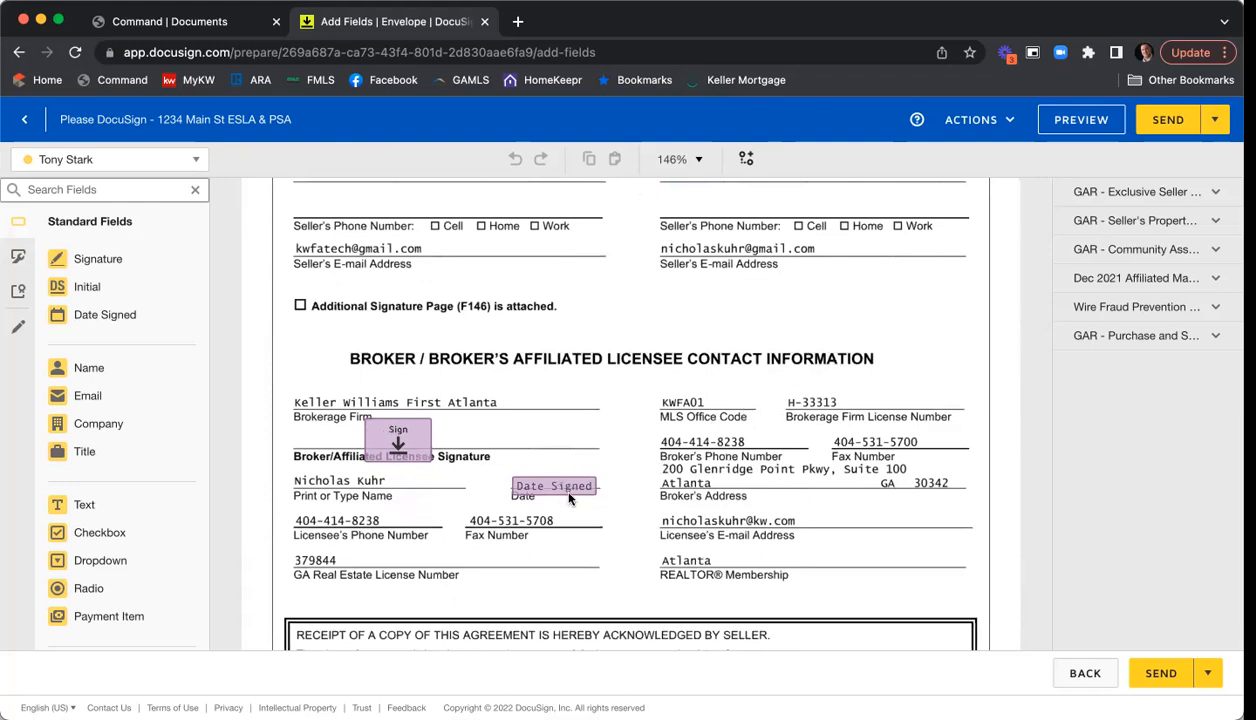
- Shift the broker's Date Signed field up slightly and move the Sign field onto the signature line
left_click_drag(556, 488, 563, 481)
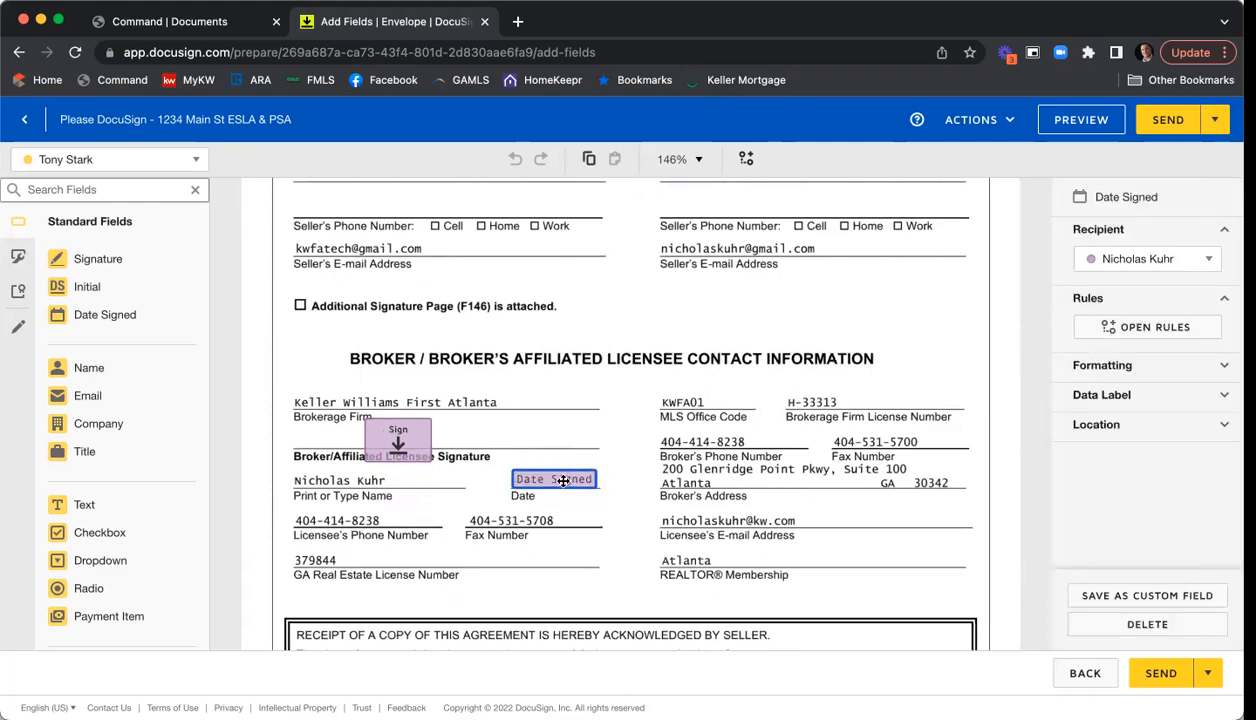
left_click_drag(390, 430, 332, 423)
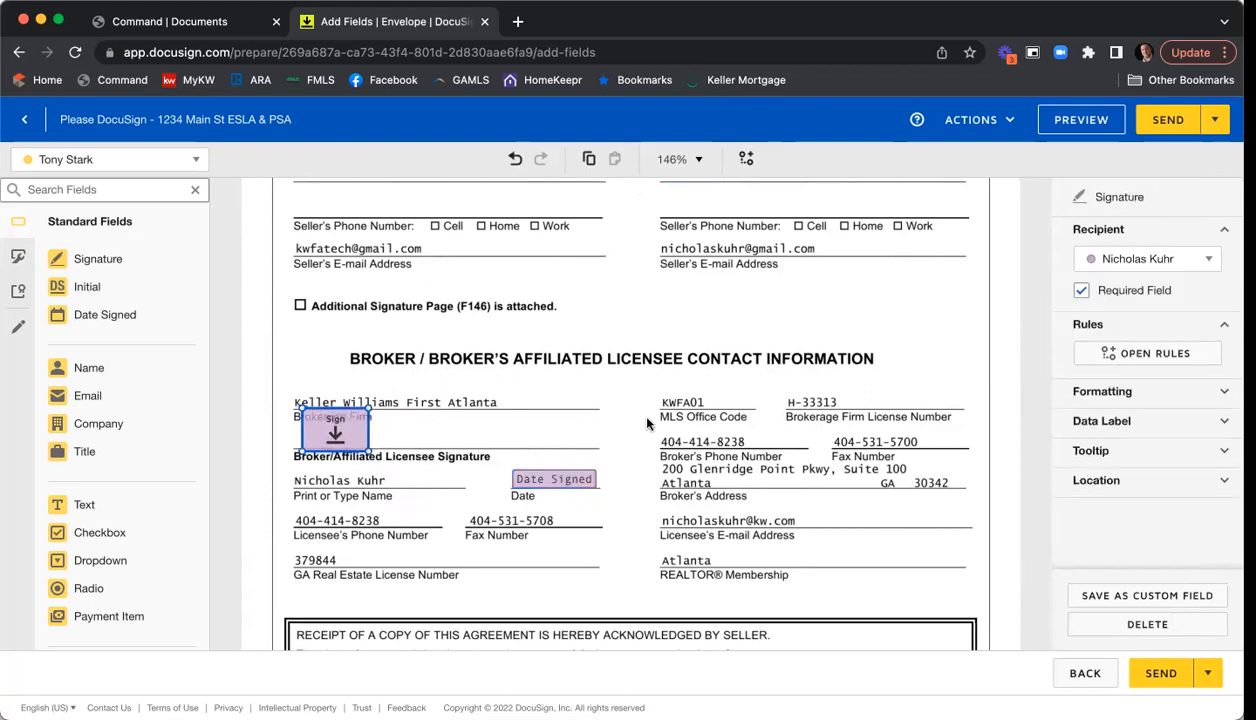
left_click(655, 383)
scroll(723, 350, "down", 3)
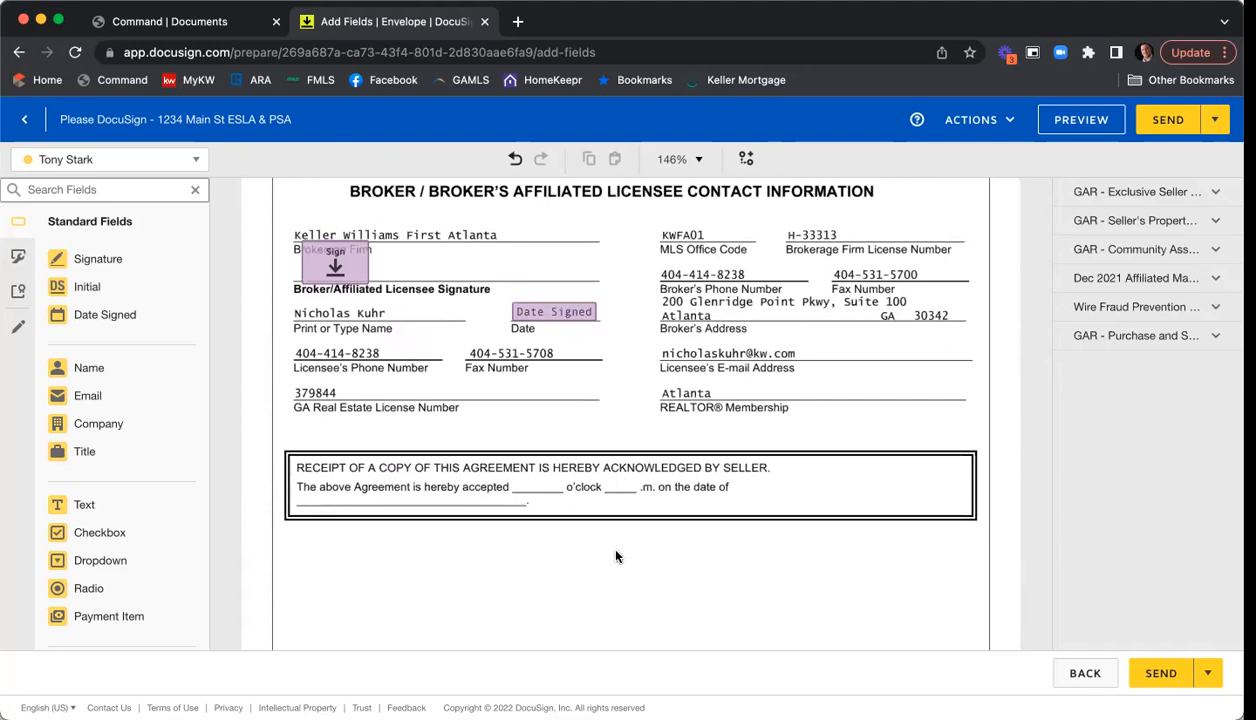
- As the broker recipient, place a Text field before 'o'clock' and narrow it to fit the blank
left_click(194, 159)
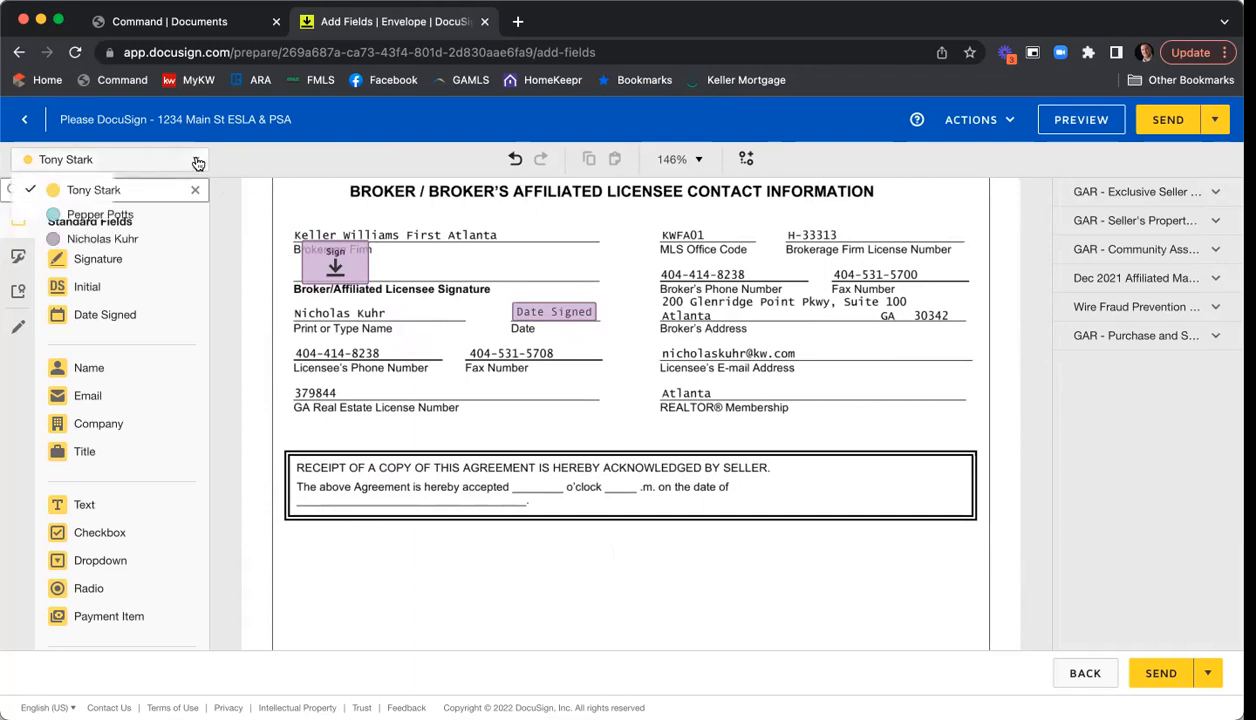
left_click(121, 241)
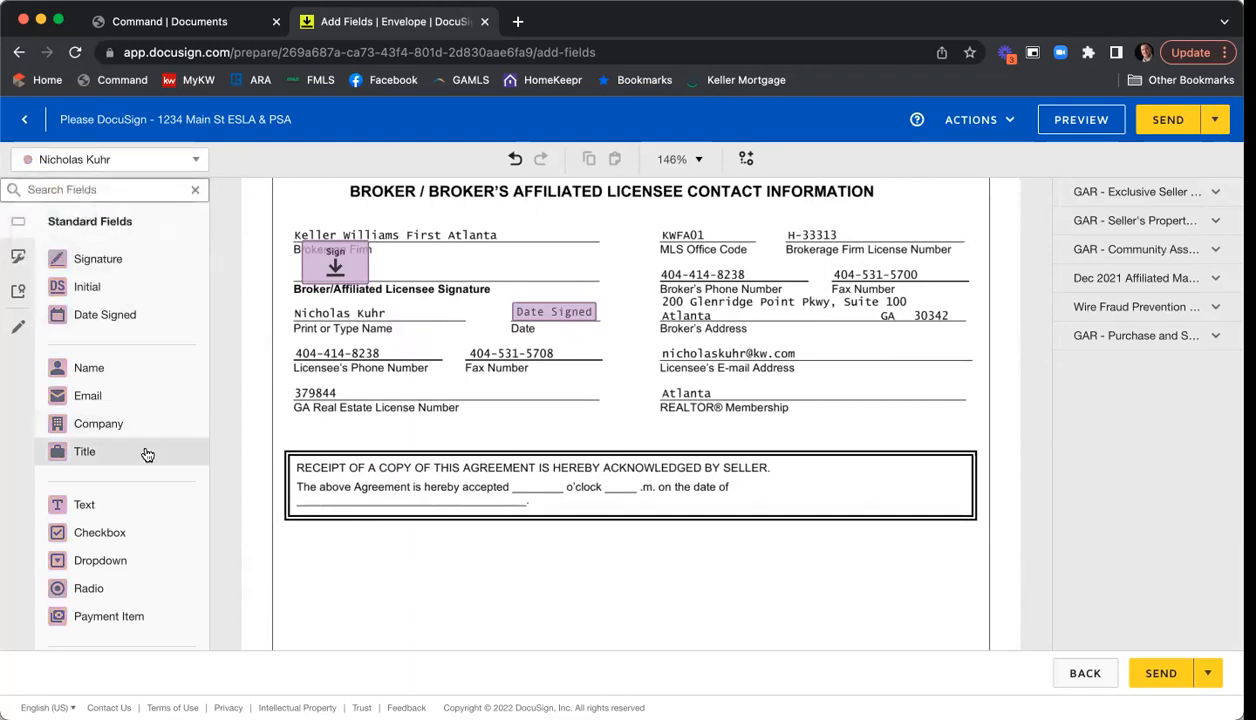
left_click_drag(93, 500, 520, 478)
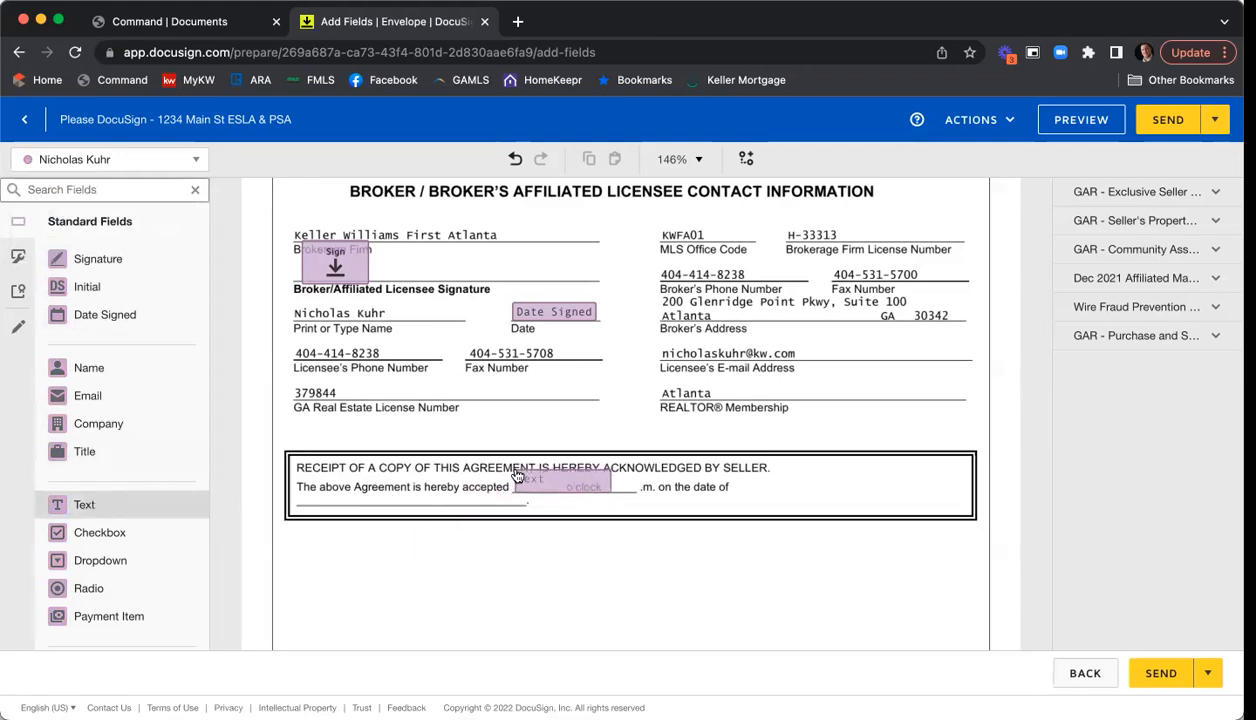
left_click(609, 486)
left_click_drag(609, 486, 542, 489)
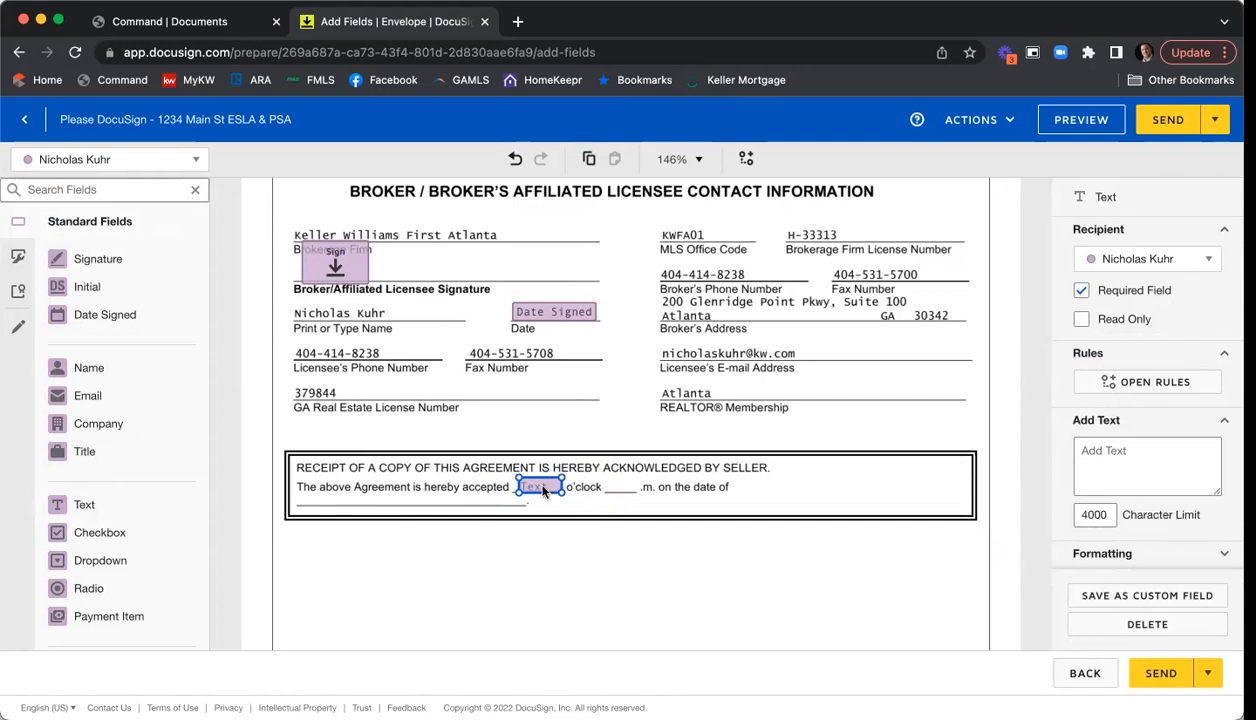
- Copy that Text field into the blank before '.m.' and add a Date Signed field on the receipt date line
right_click(543, 493)
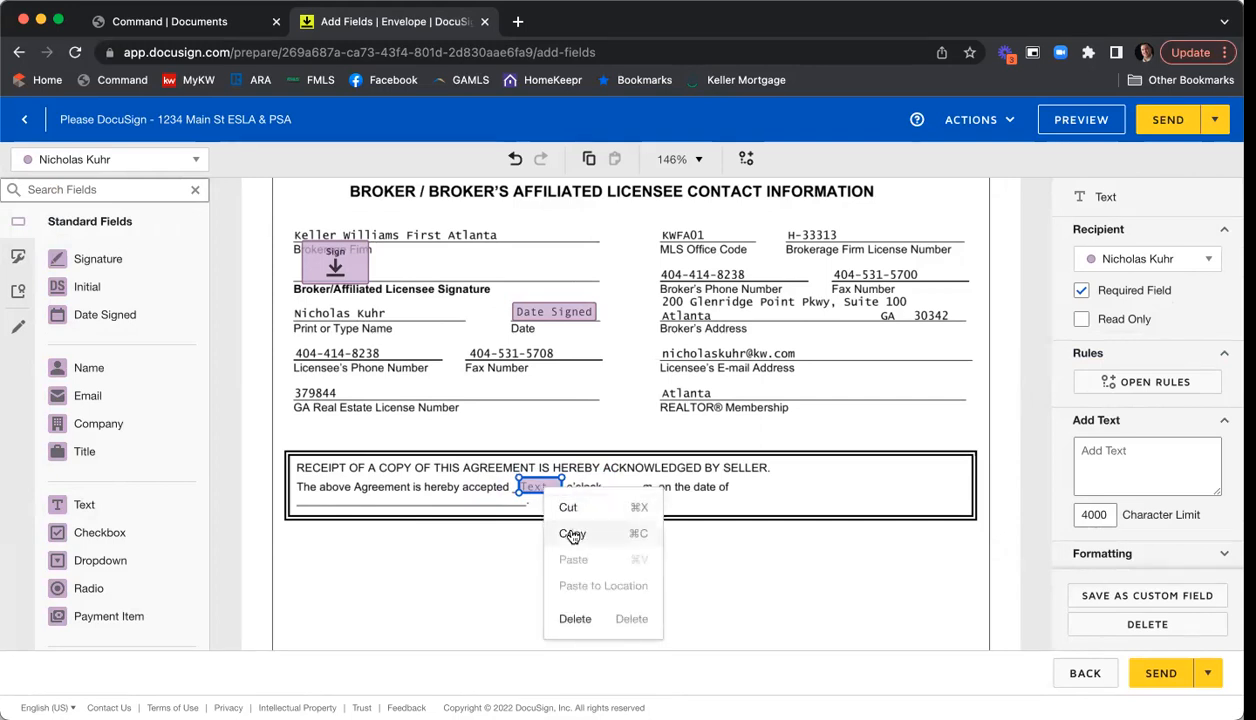
left_click(572, 536)
right_click(578, 535)
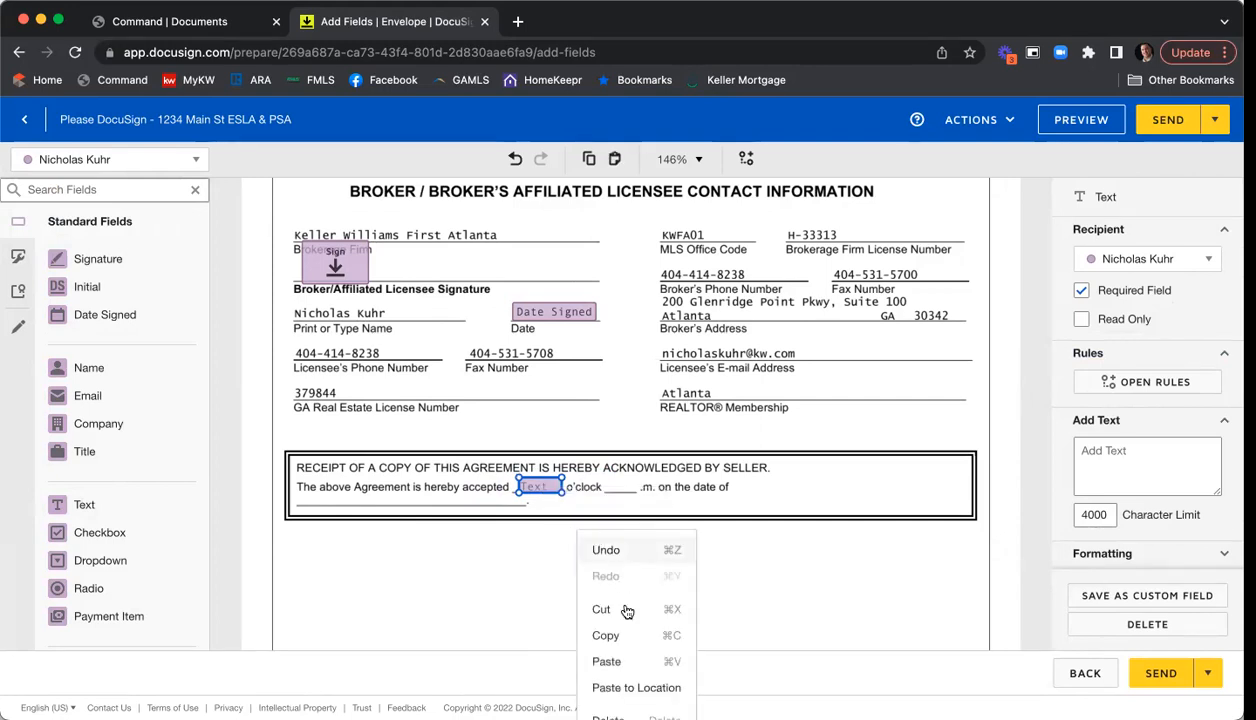
left_click(628, 662)
left_click_drag(537, 520, 627, 481)
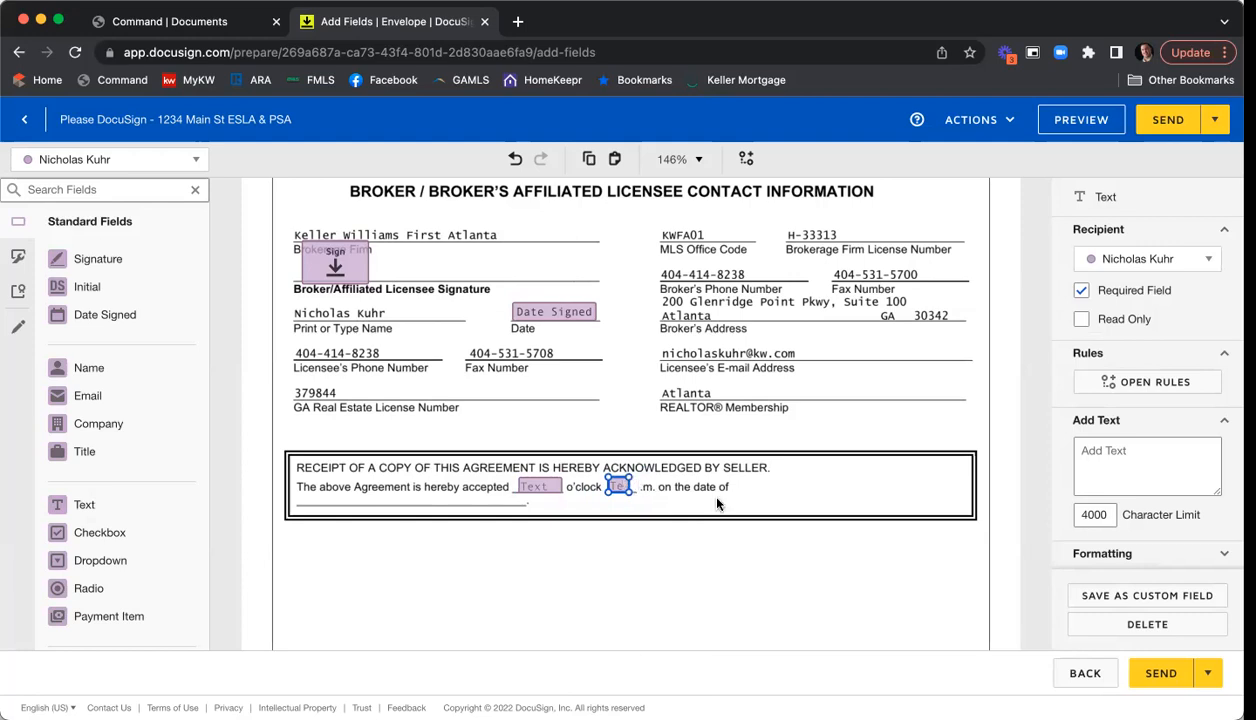
left_click(716, 503)
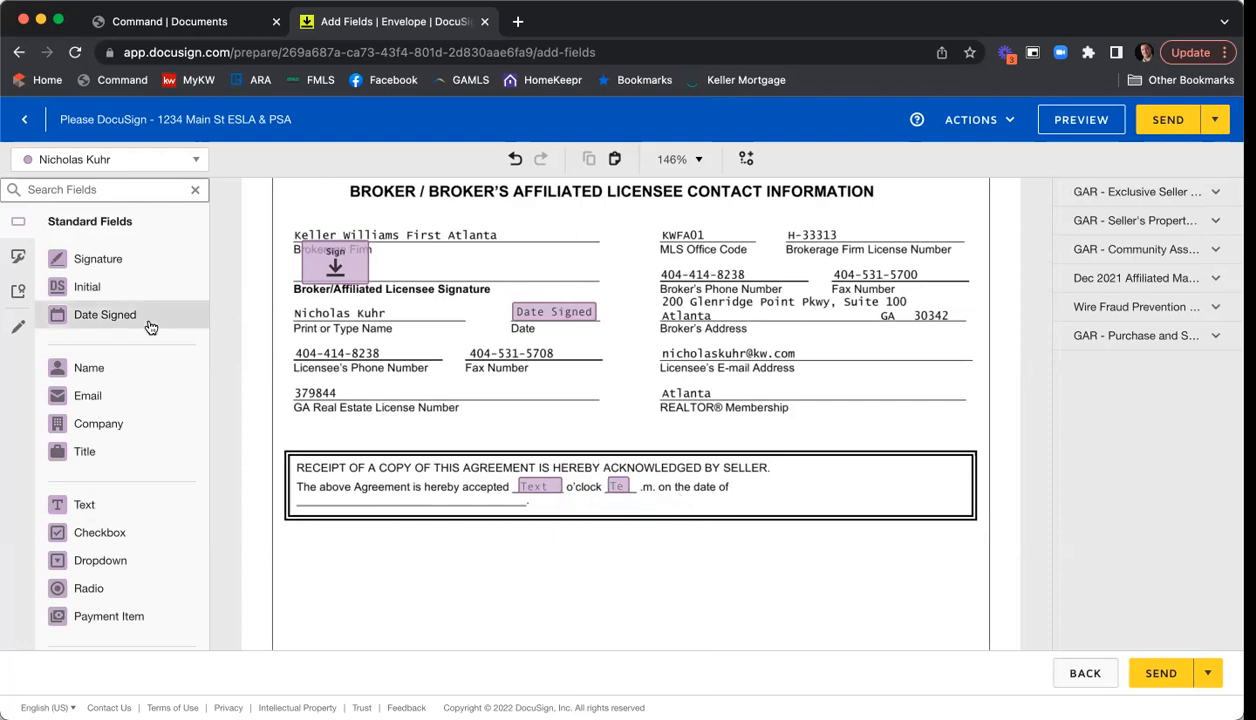
left_click_drag(146, 331, 304, 497)
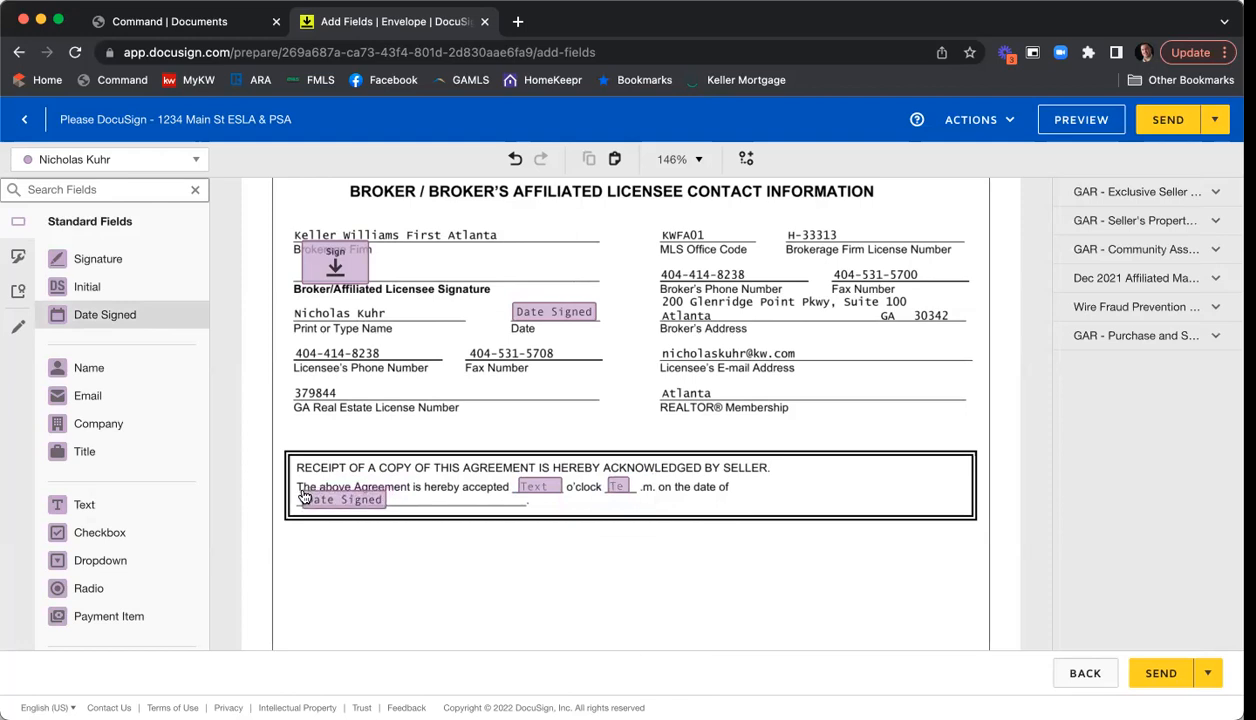
left_click(528, 546)
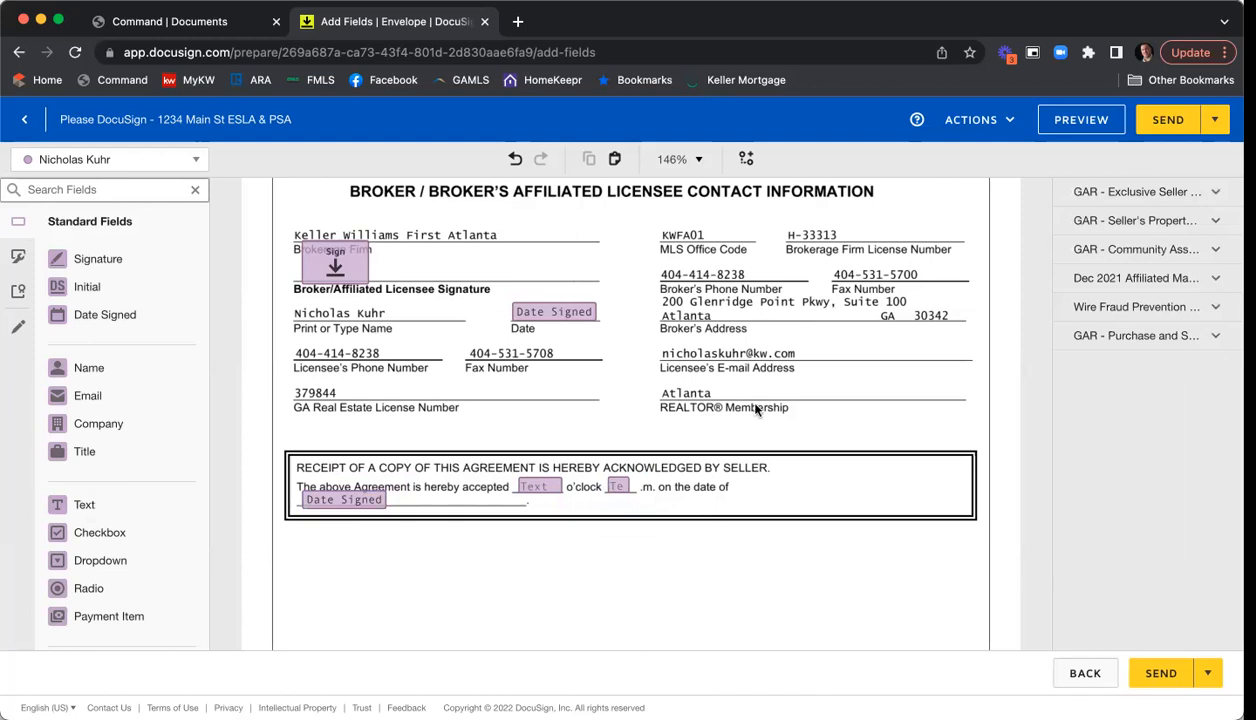
- Mark the Text field beside the year-built question in the Seller's Property Disclosure Statement as Required
scroll(778, 395, "down", 5)
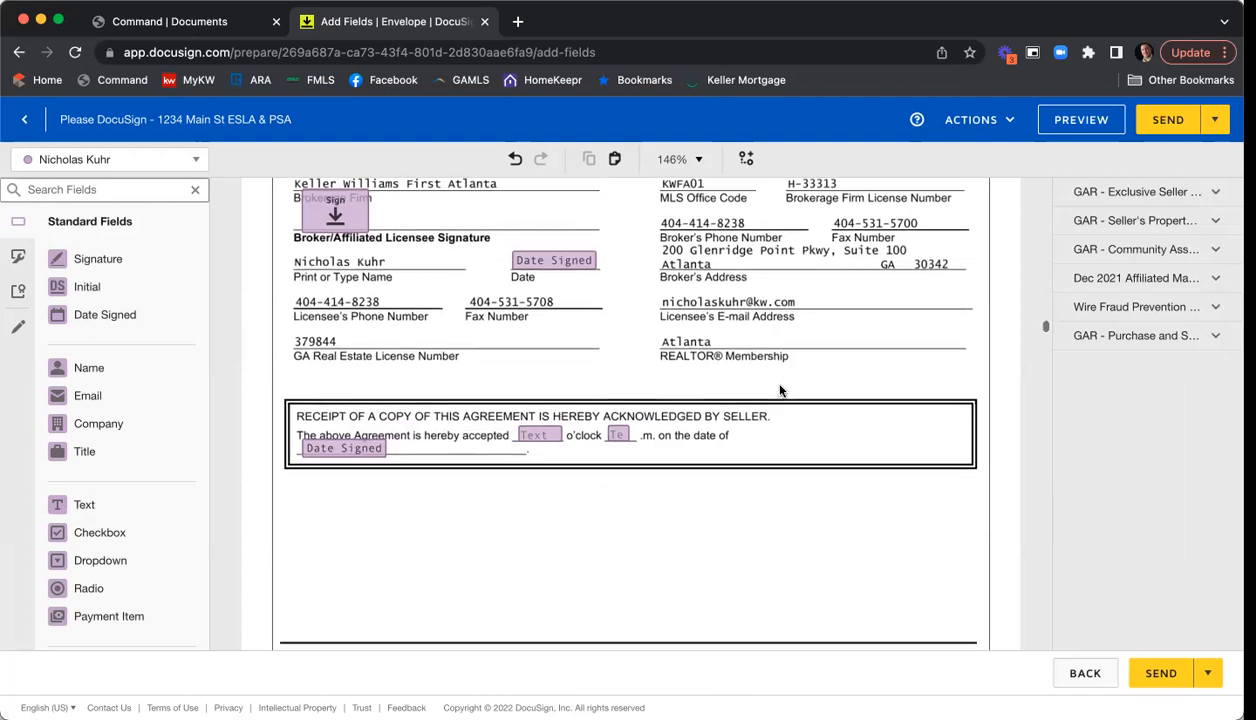
scroll(814, 367, "down", 4)
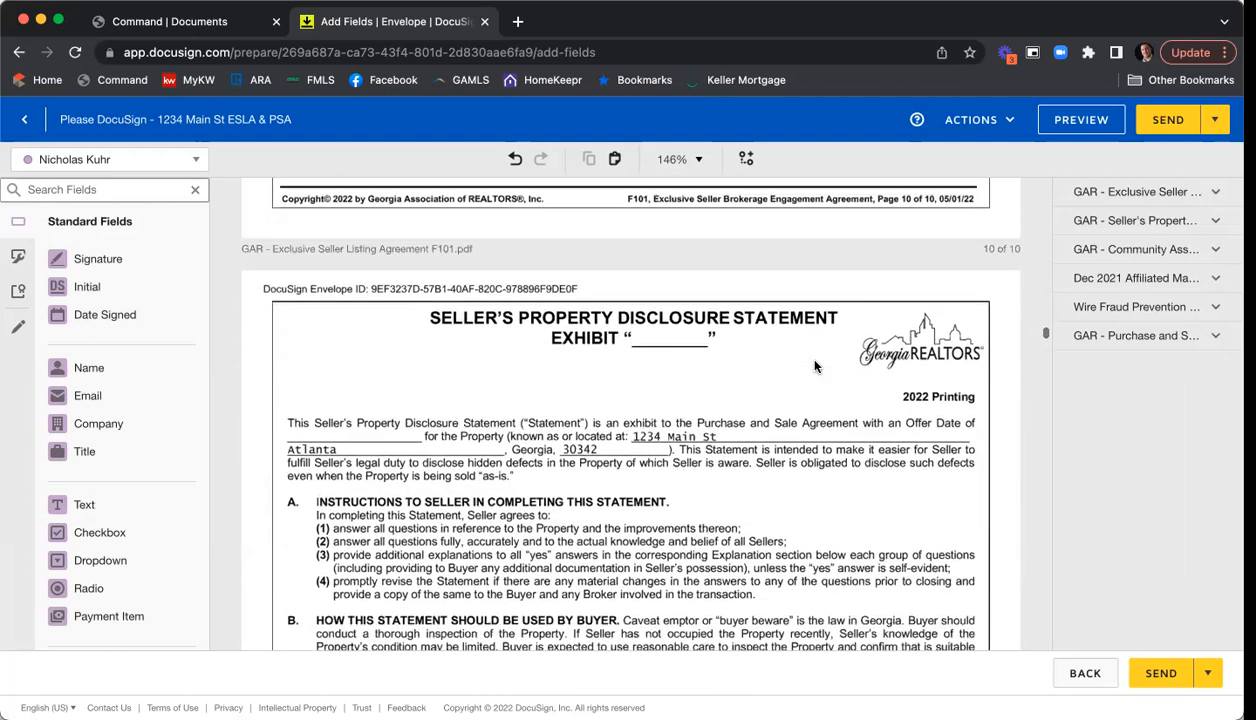
scroll(814, 367, "down", 1)
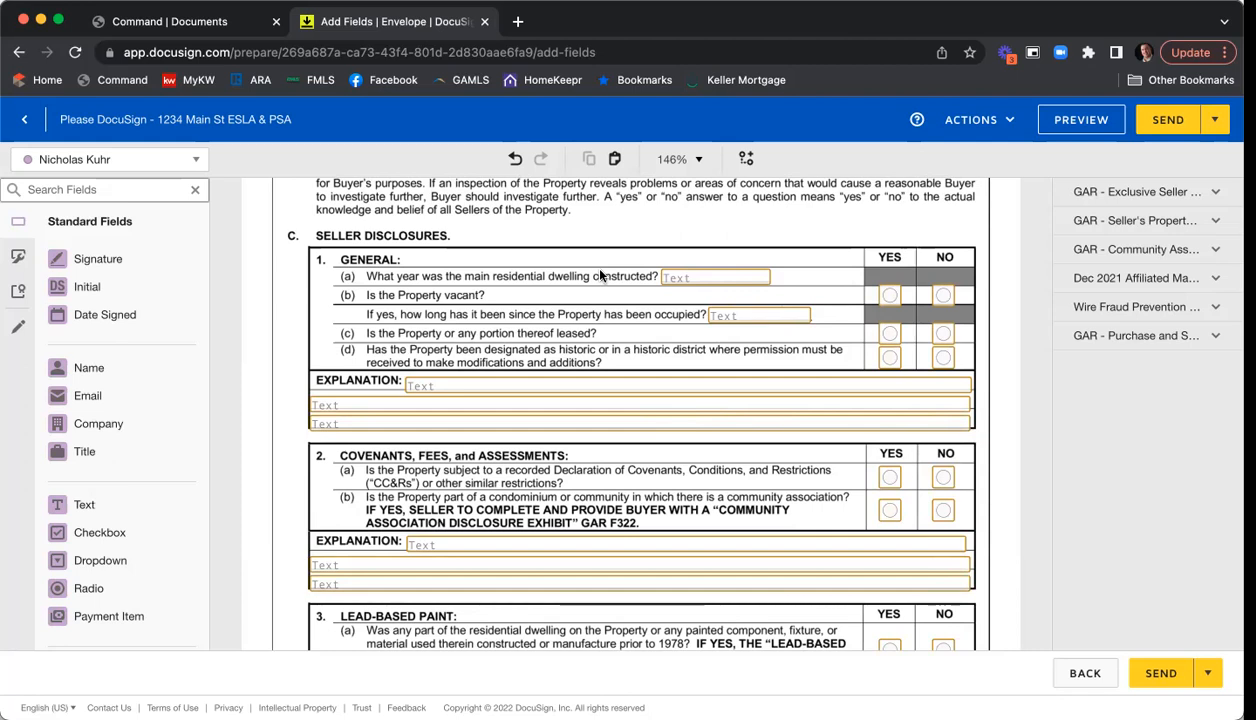
left_click(701, 280)
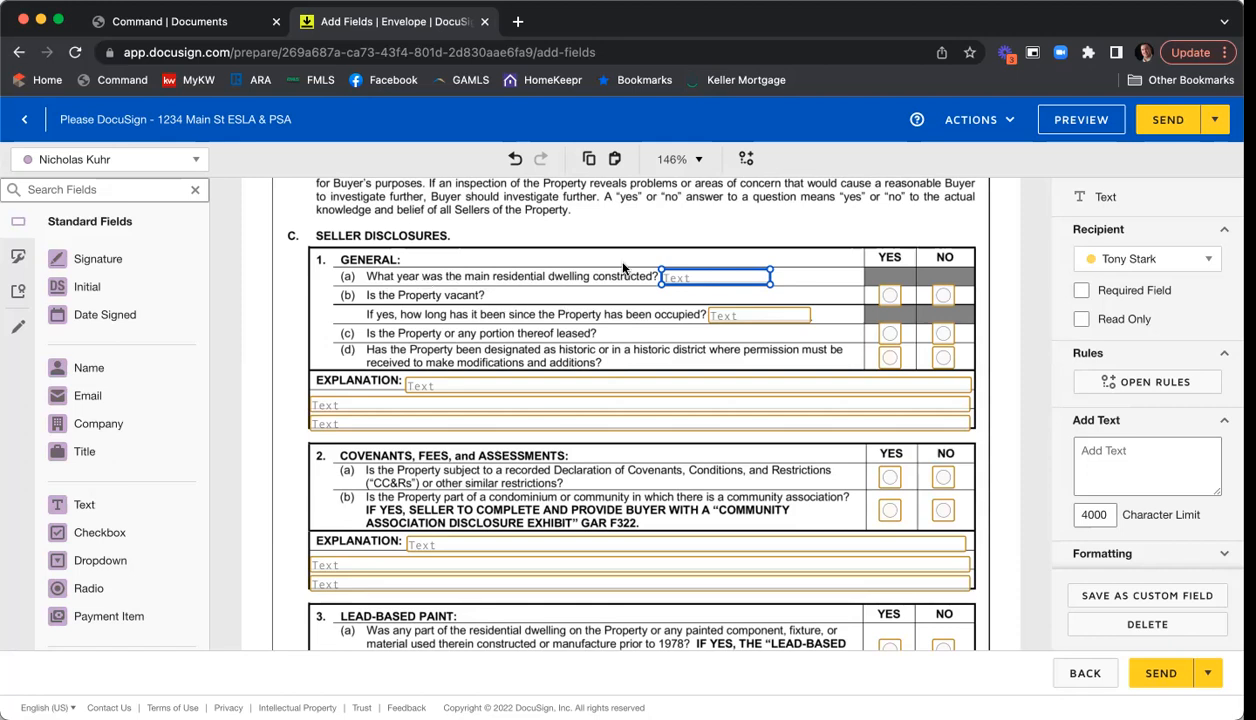
left_click(1082, 291)
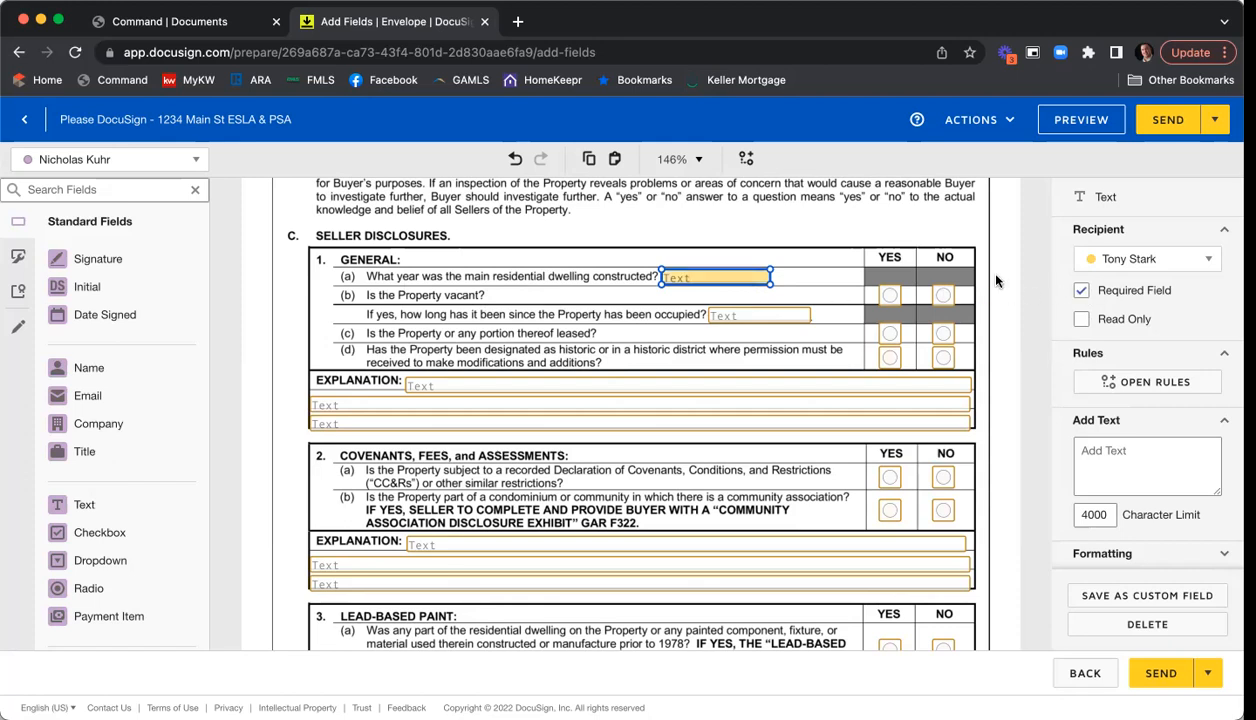
left_click(843, 222)
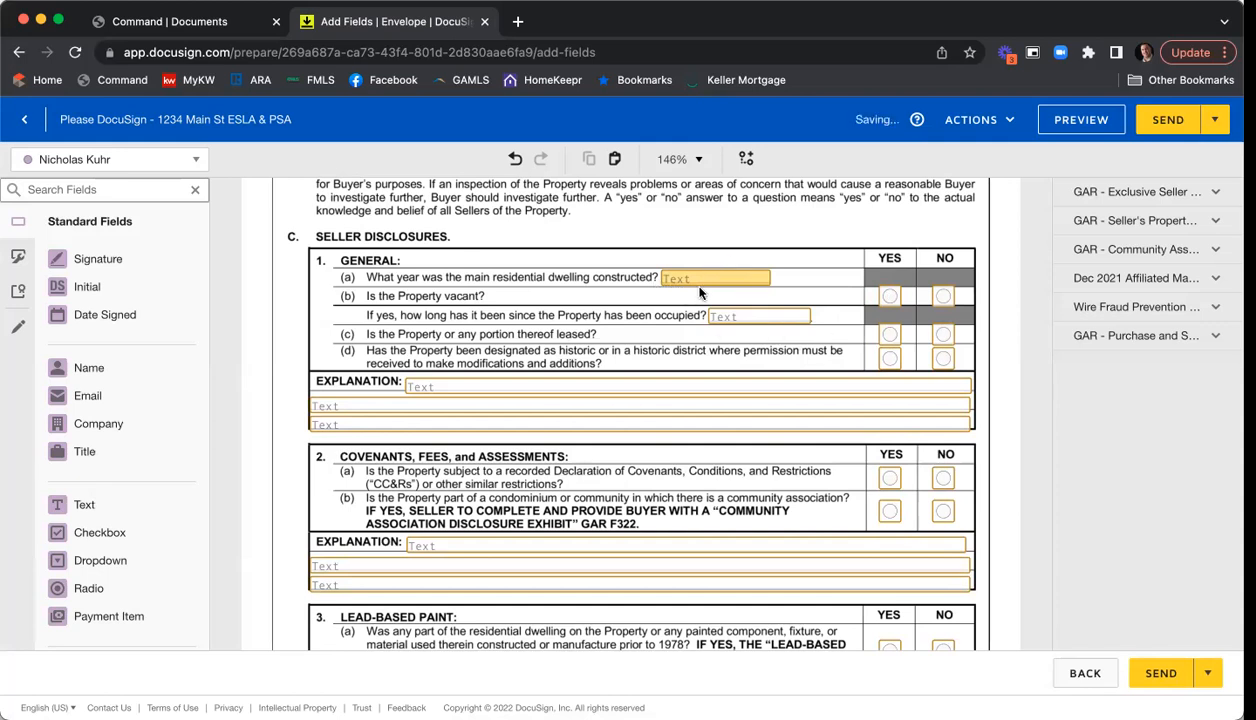
- On the Community Association Disclosure, tick Required Field for the Name of Association Text field
scroll(918, 302, "down", 5)
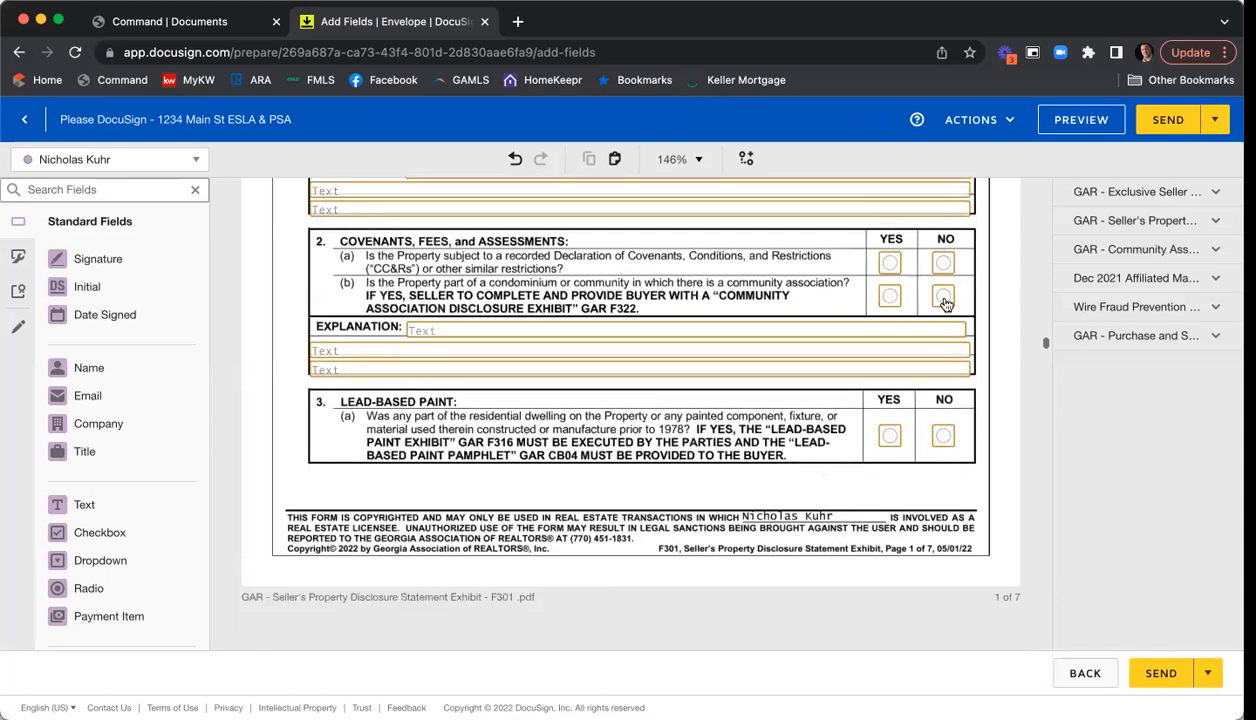
scroll(985, 296, "down", 10)
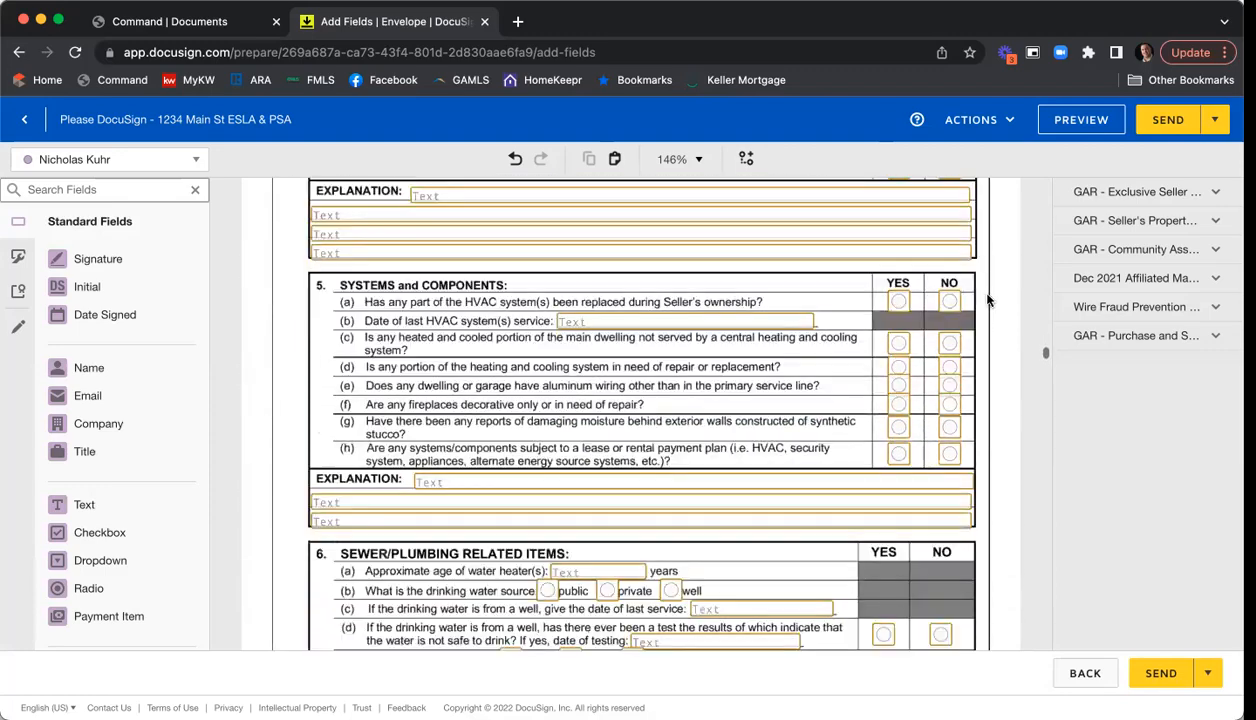
scroll(985, 299, "down", 12)
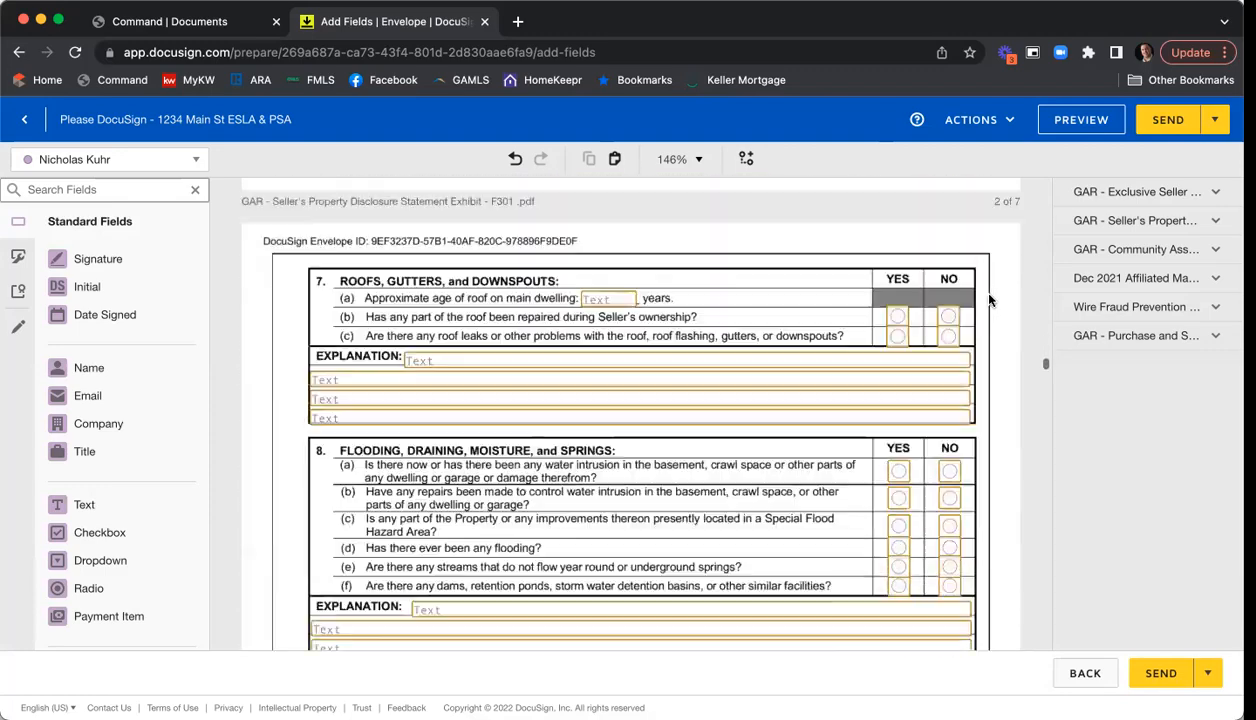
scroll(988, 300, "down", 12)
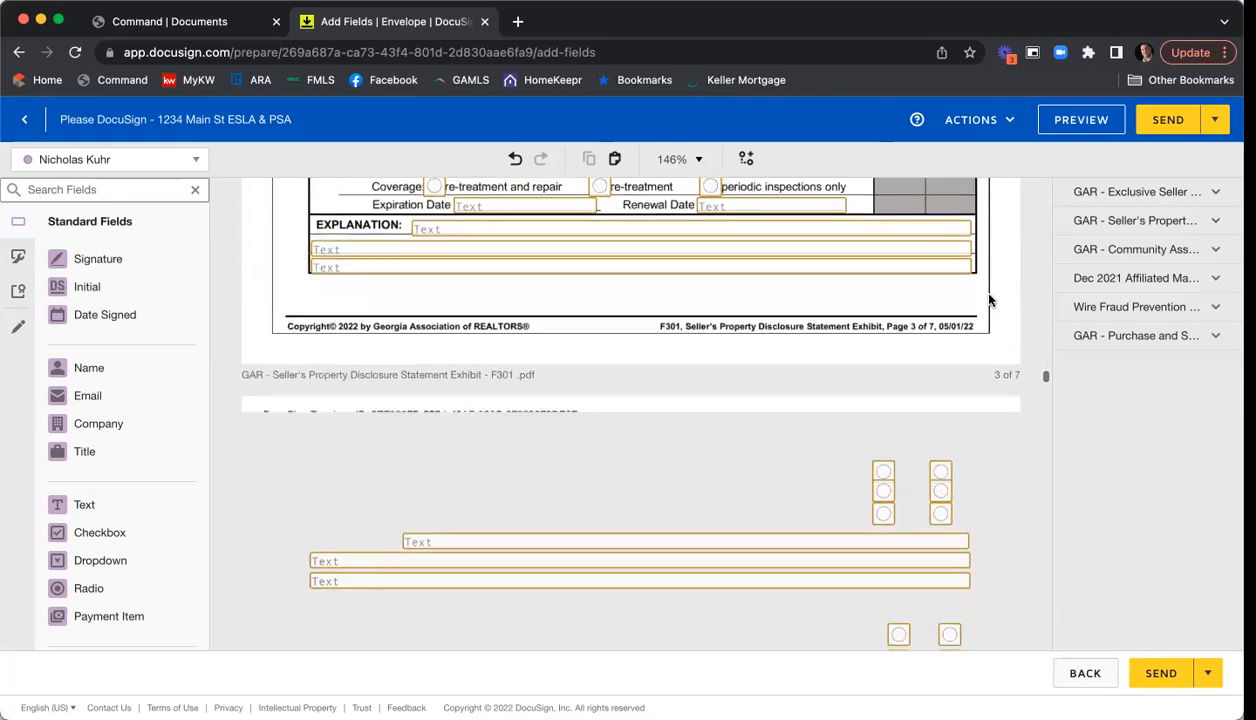
scroll(988, 300, "down", 12)
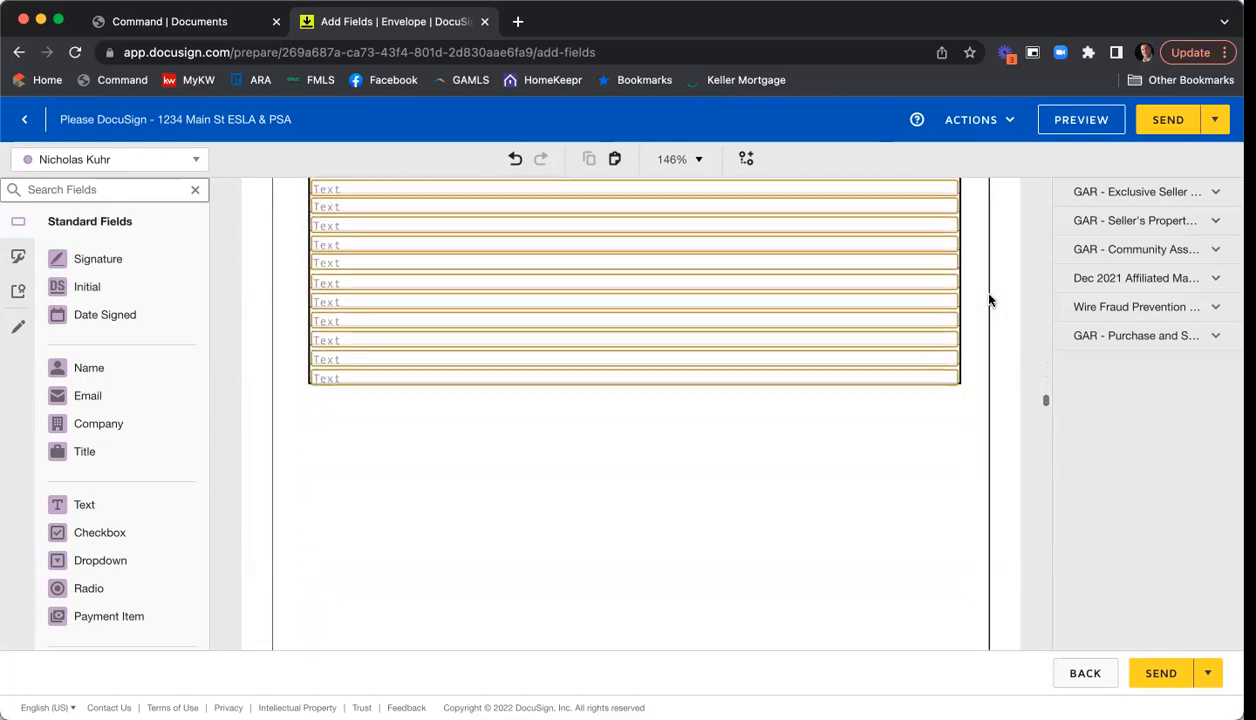
scroll(988, 300, "down", 12)
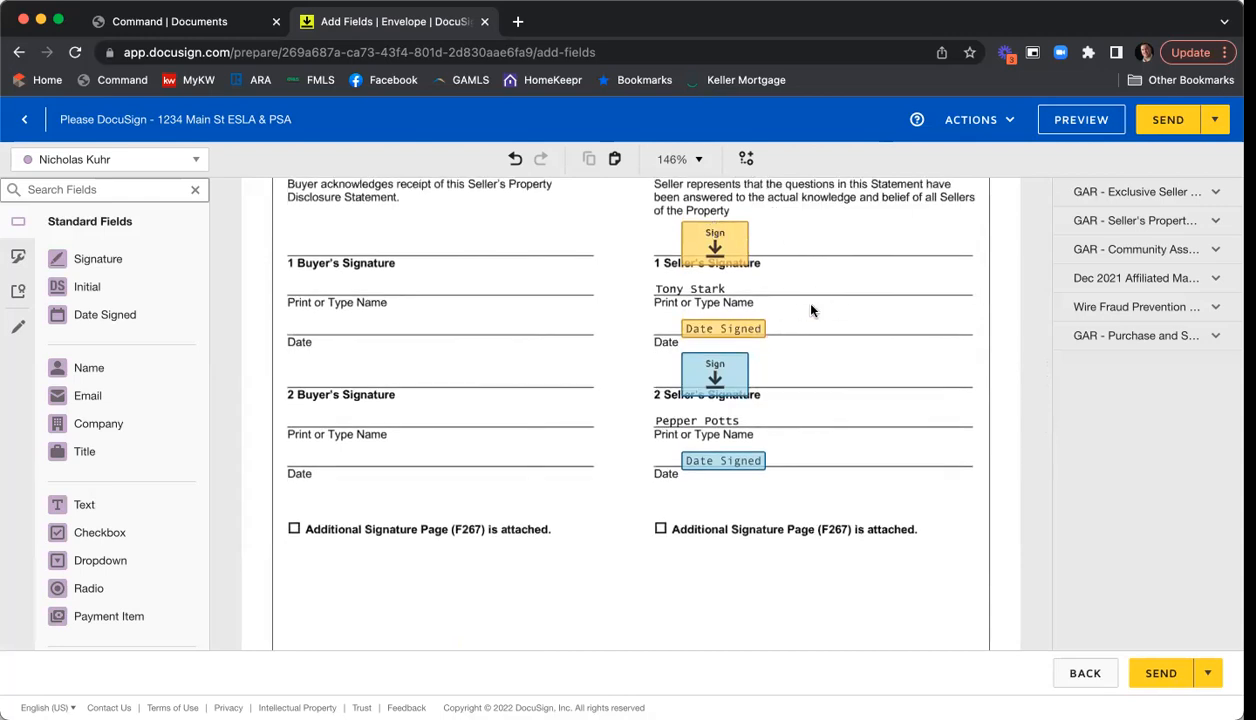
scroll(921, 305, "down", 5)
scroll(921, 305, "down", 15)
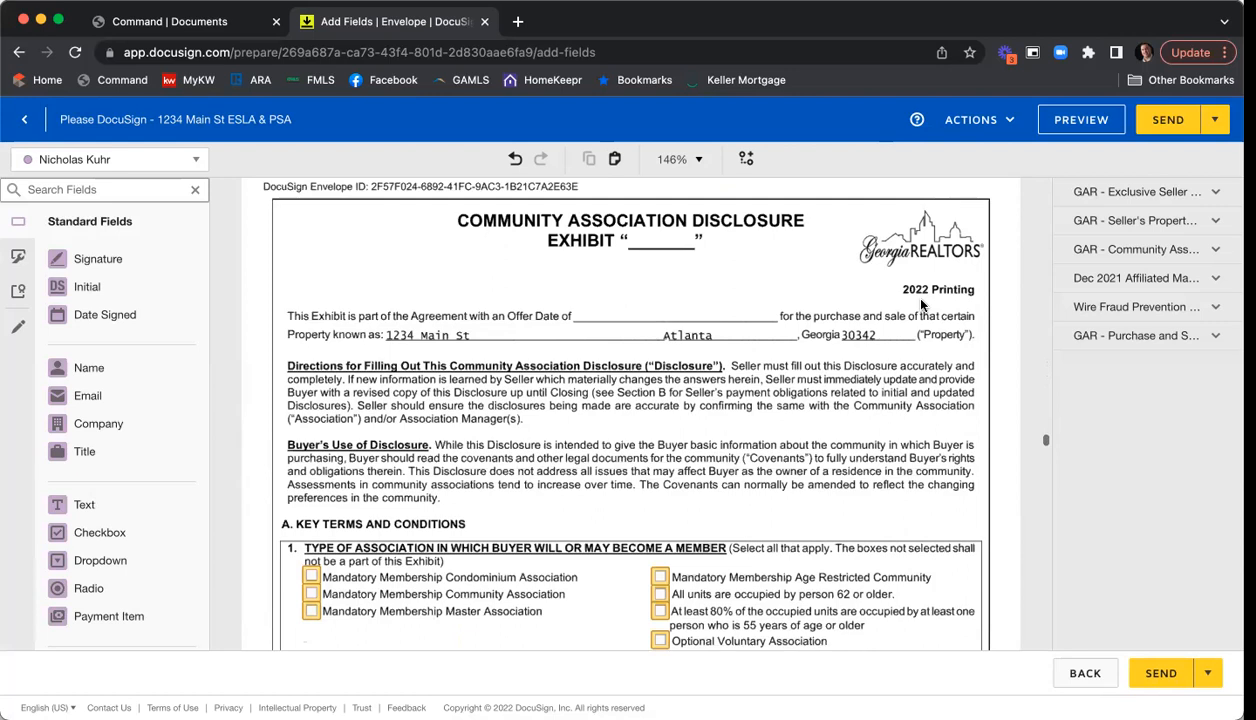
scroll(922, 305, "down", 5)
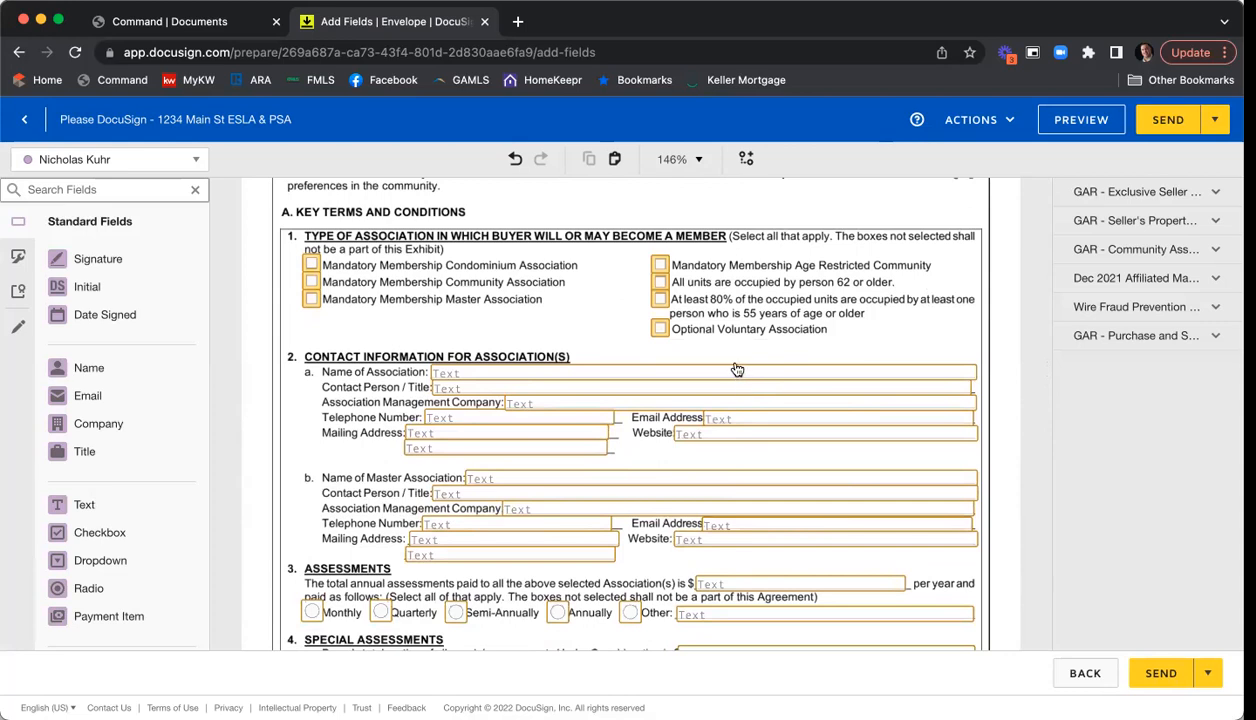
left_click(463, 375)
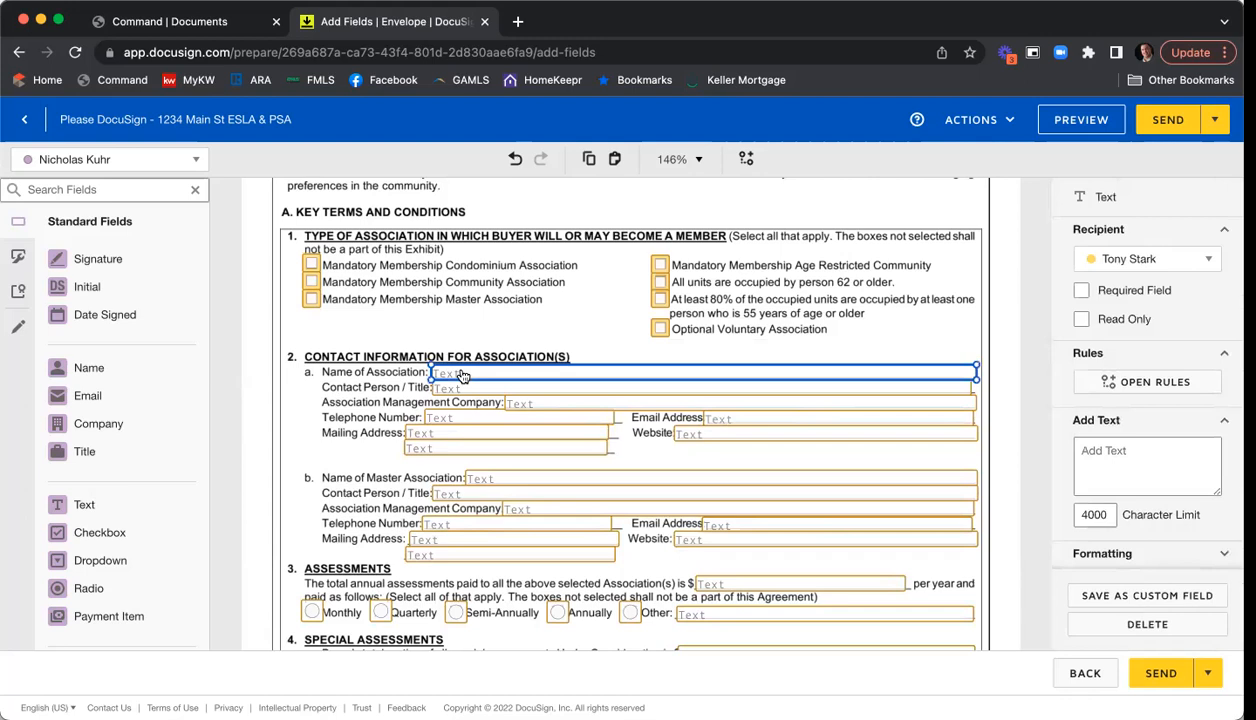
left_click(1084, 291)
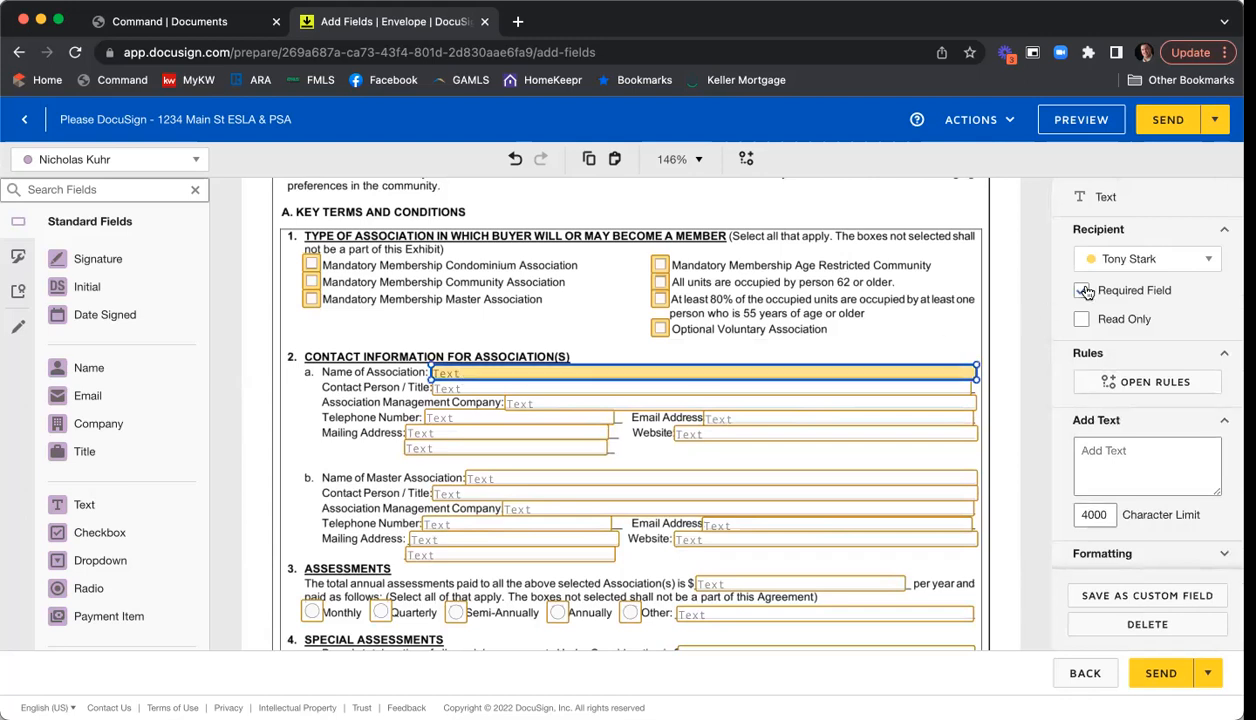
left_click(1084, 291)
left_click(997, 316)
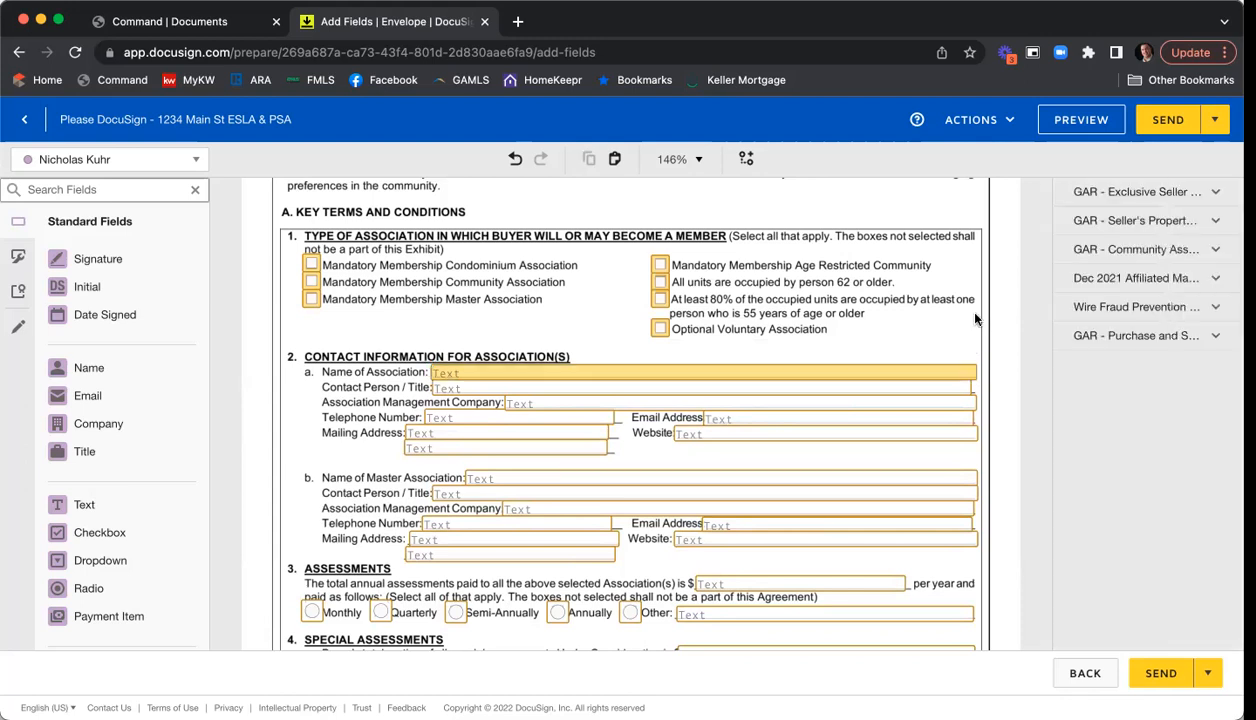
- Scroll through page 9 of the Purchase and Sale Agreement to check both sellers' Sign and Date Signed fields
scroll(997, 305, "down", 5)
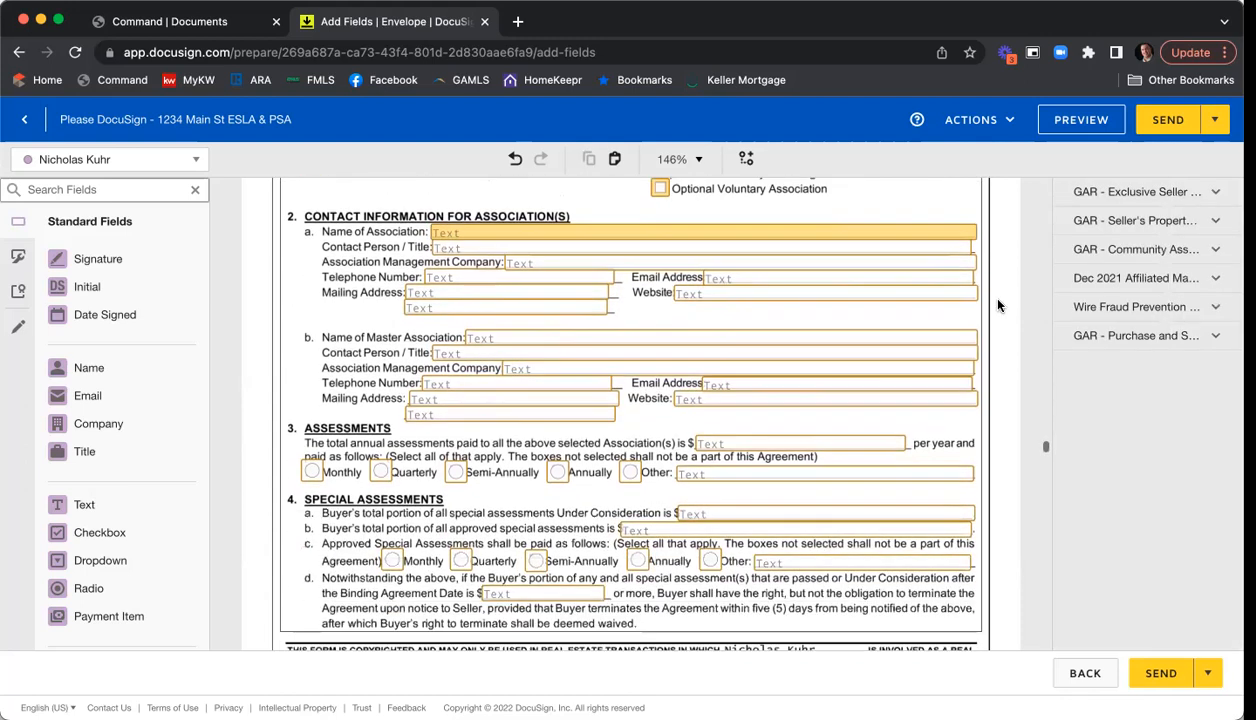
scroll(997, 307, "down", 10)
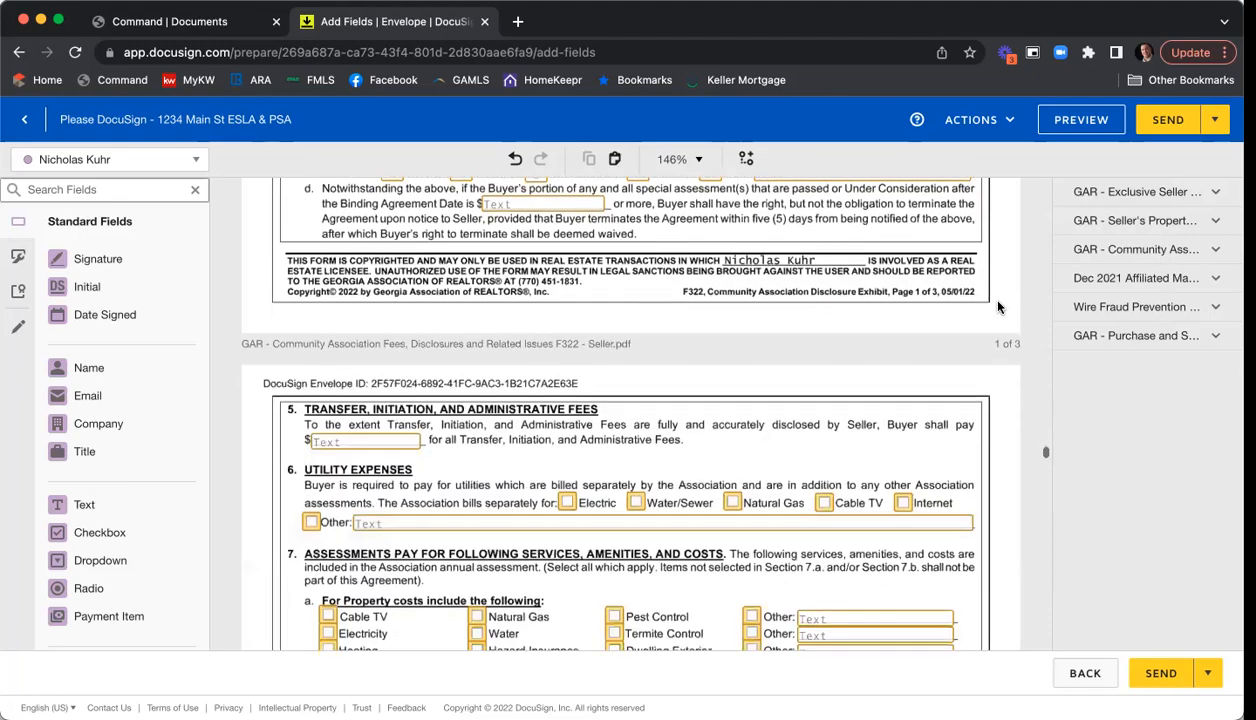
scroll(997, 307, "down", 8)
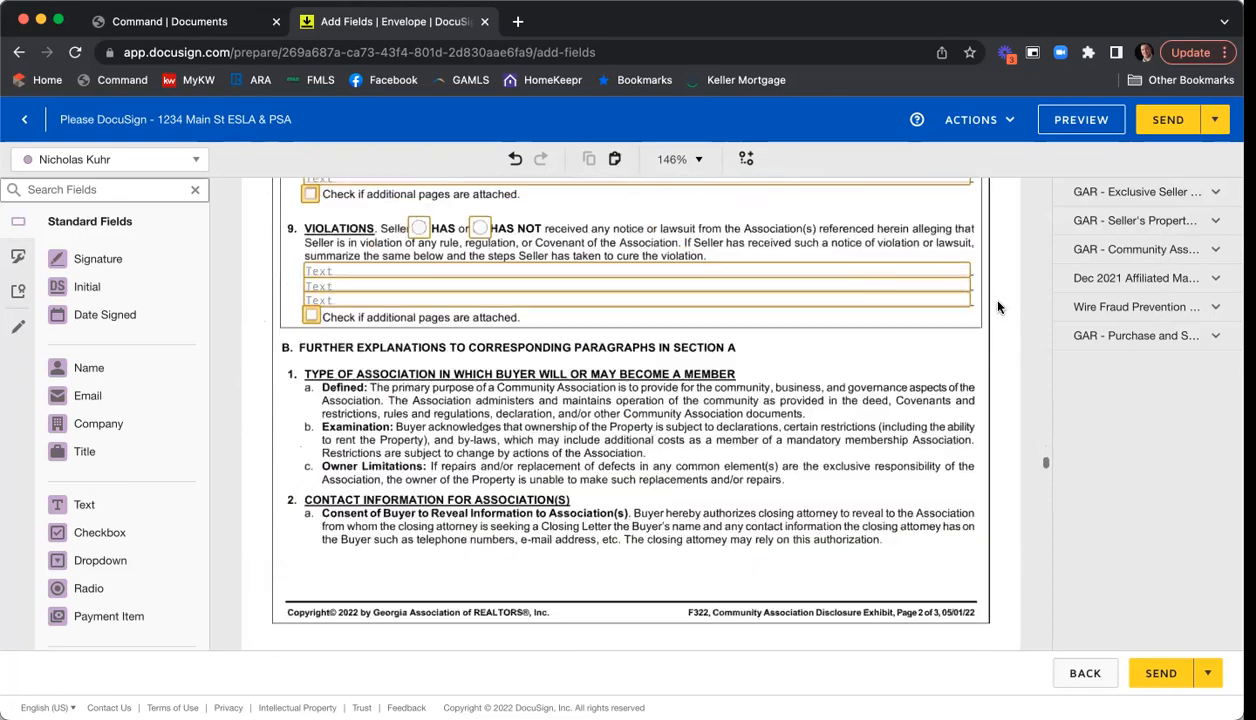
scroll(997, 307, "down", 9)
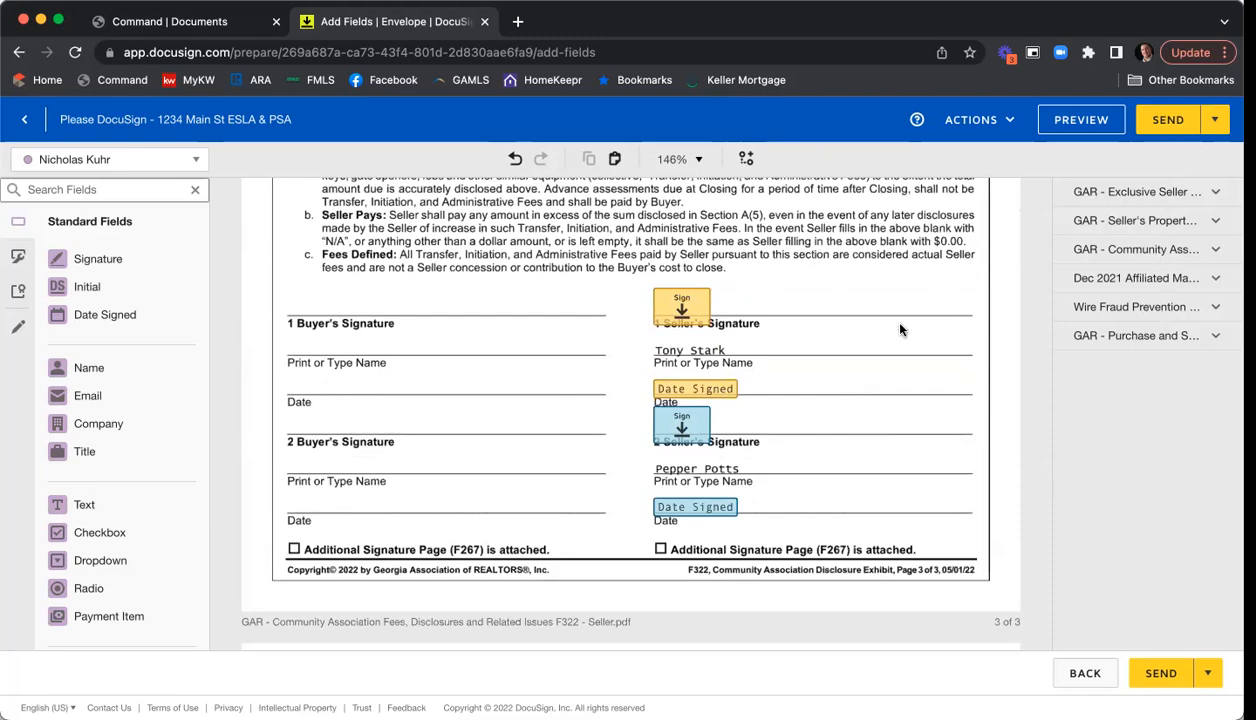
scroll(900, 328, "down", 5)
scroll(941, 334, "down", 6)
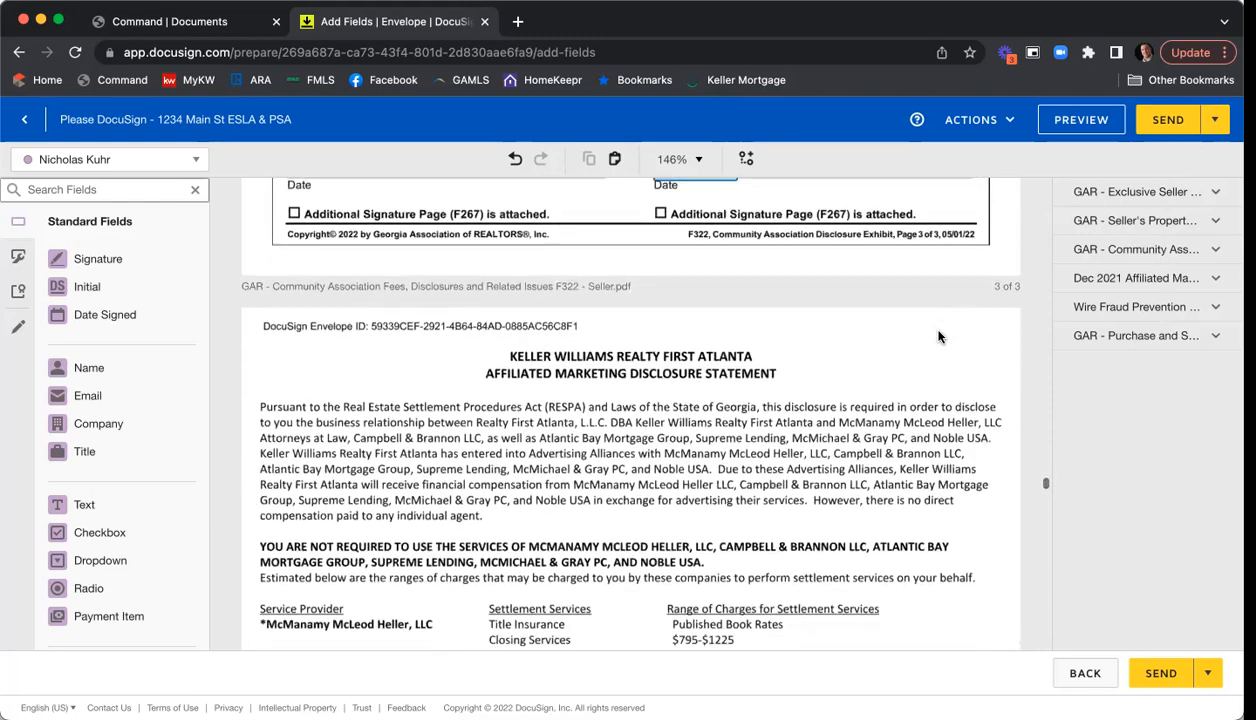
scroll(940, 337, "down", 8)
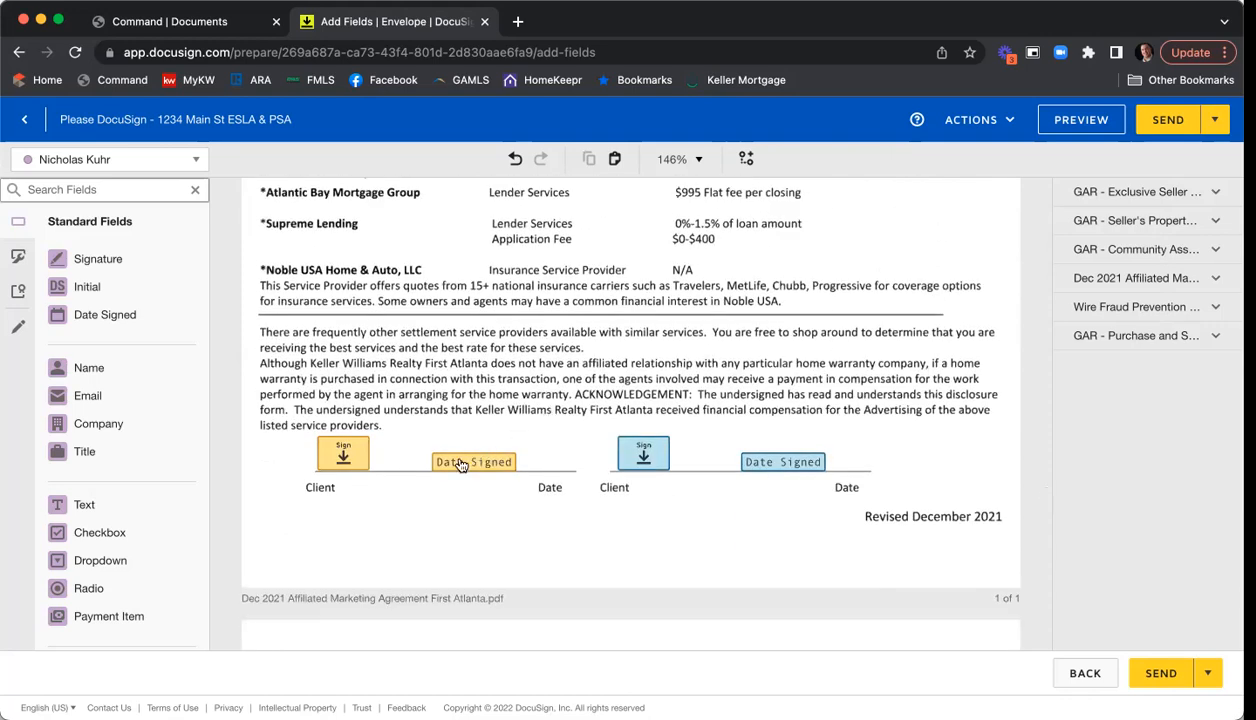
scroll(909, 305, "down", 10)
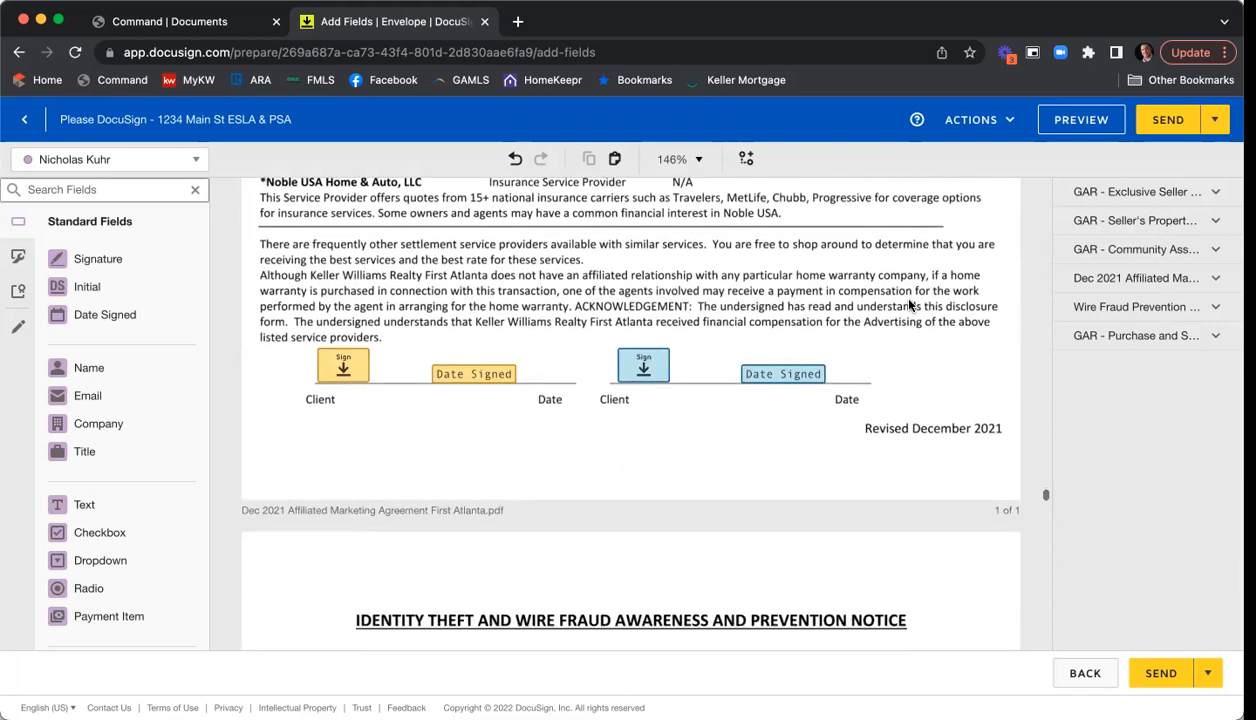
scroll(909, 305, "down", 3)
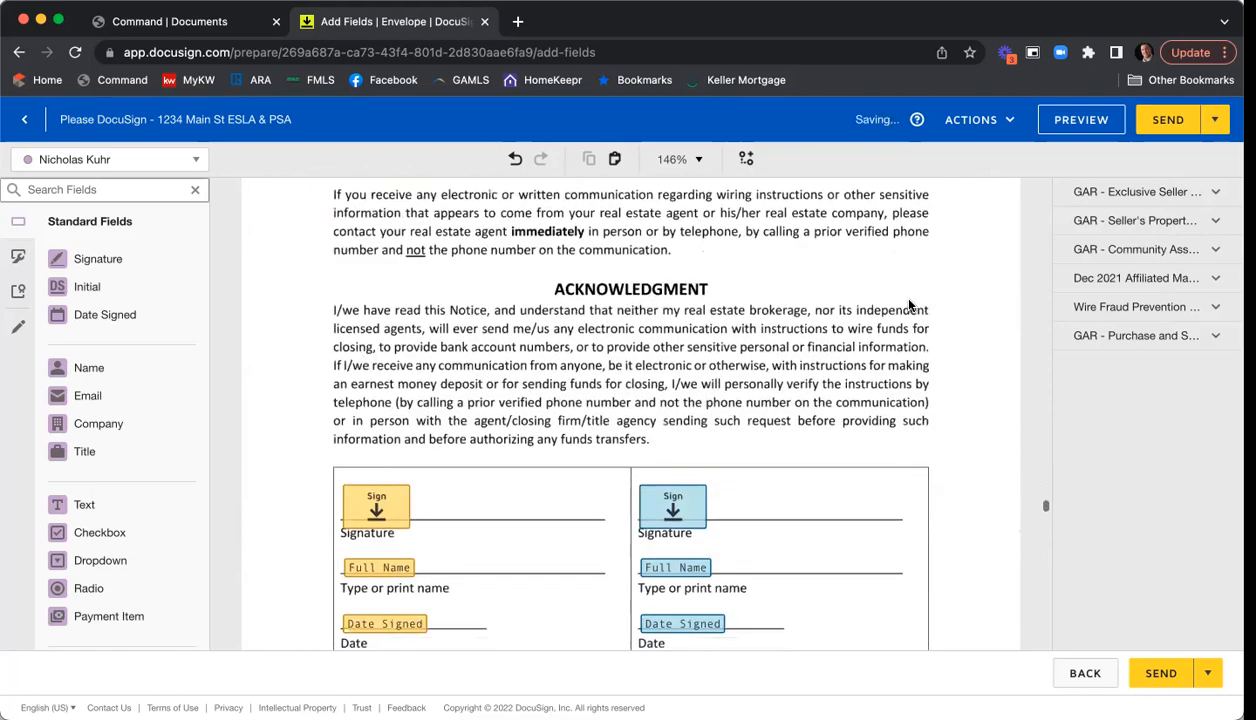
scroll(908, 304, "down", 1)
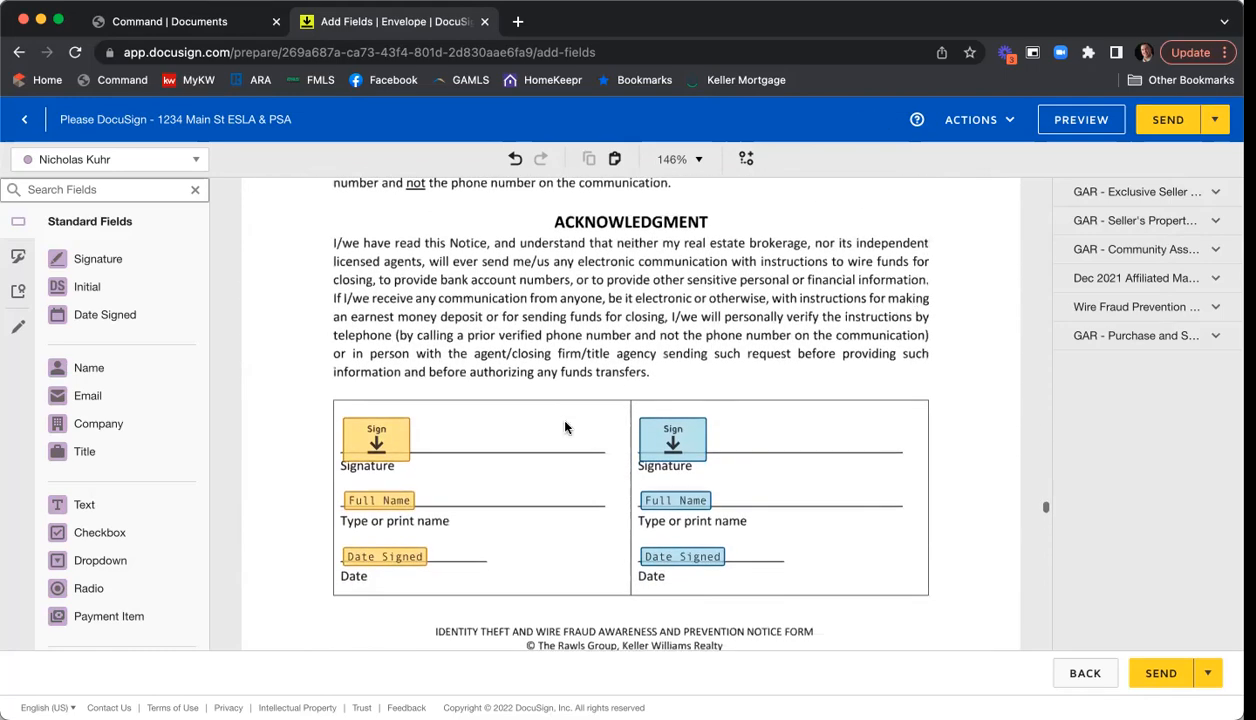
scroll(881, 342, "down", 5)
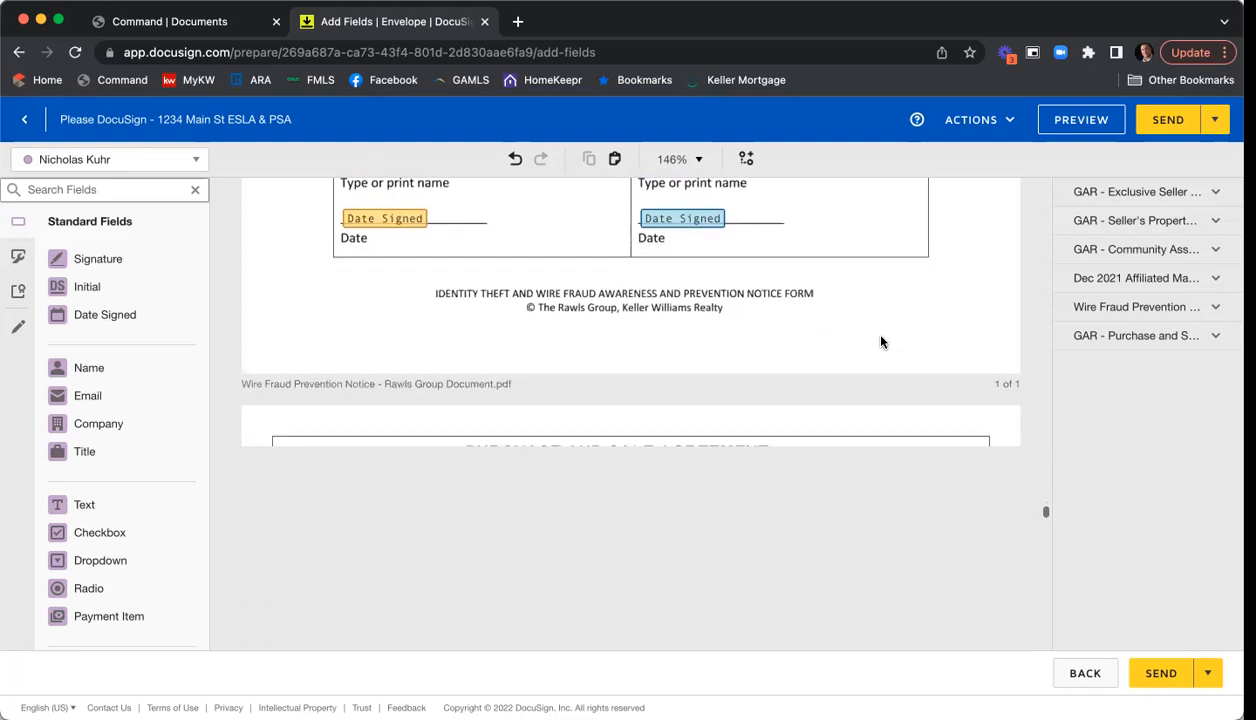
scroll(881, 342, "down", 3)
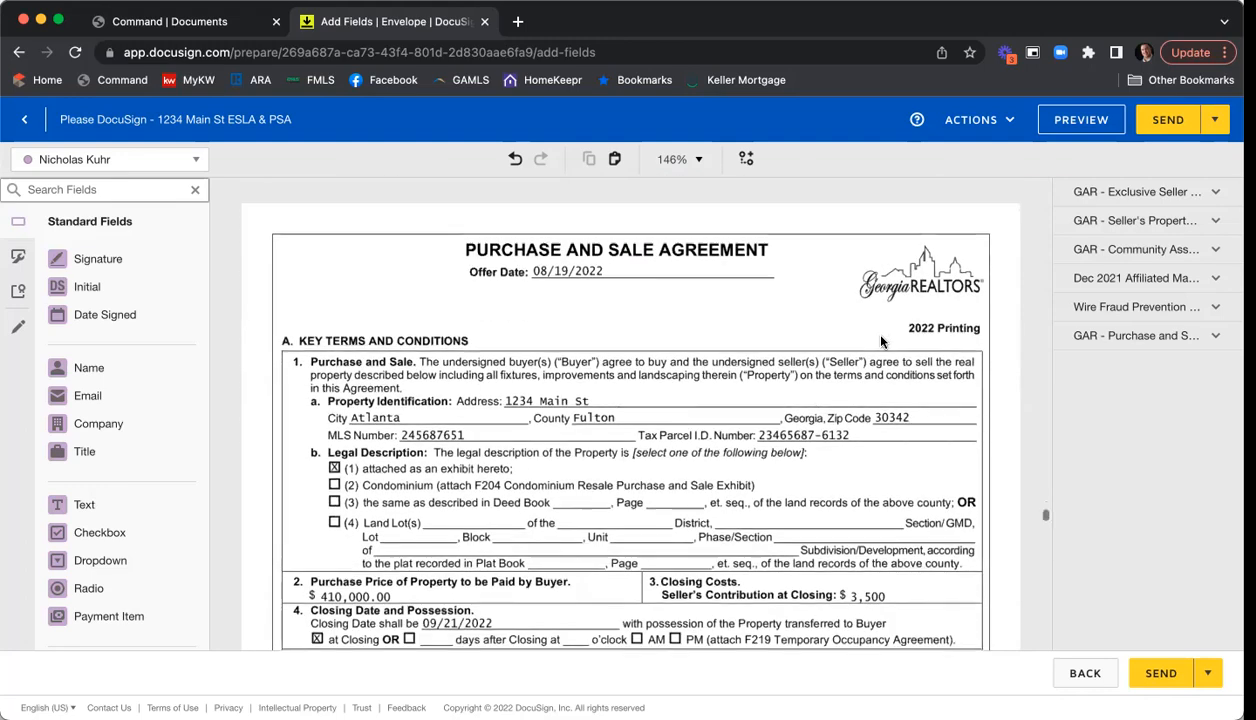
scroll(881, 342, "down", 2)
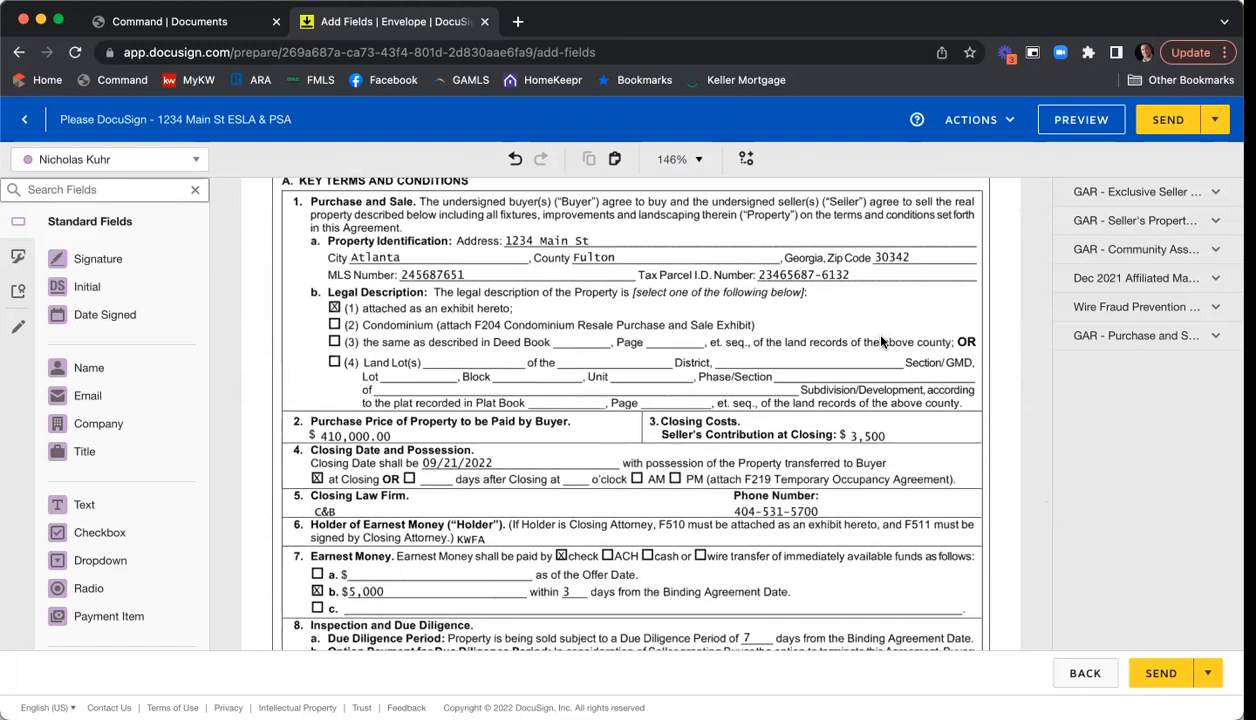
scroll(881, 342, "down", 2)
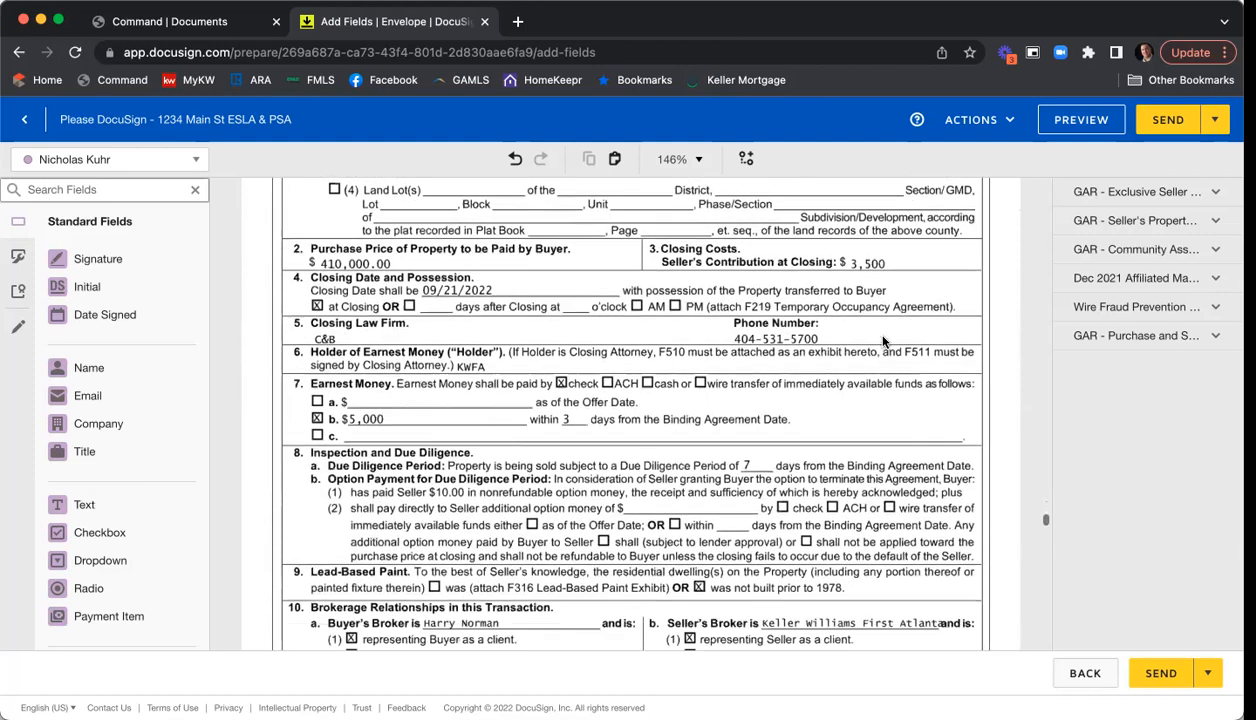
scroll(881, 342, "down", 2)
scroll(881, 342, "down", 2)
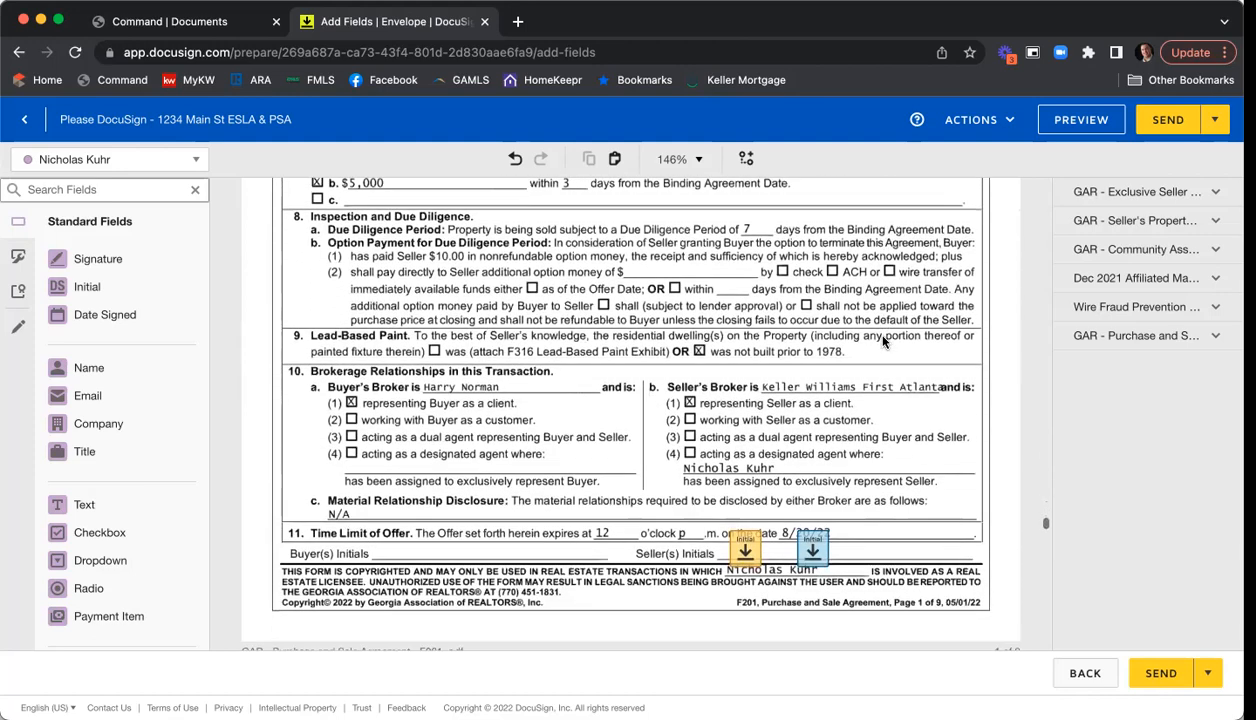
scroll(860, 341, "down", 2)
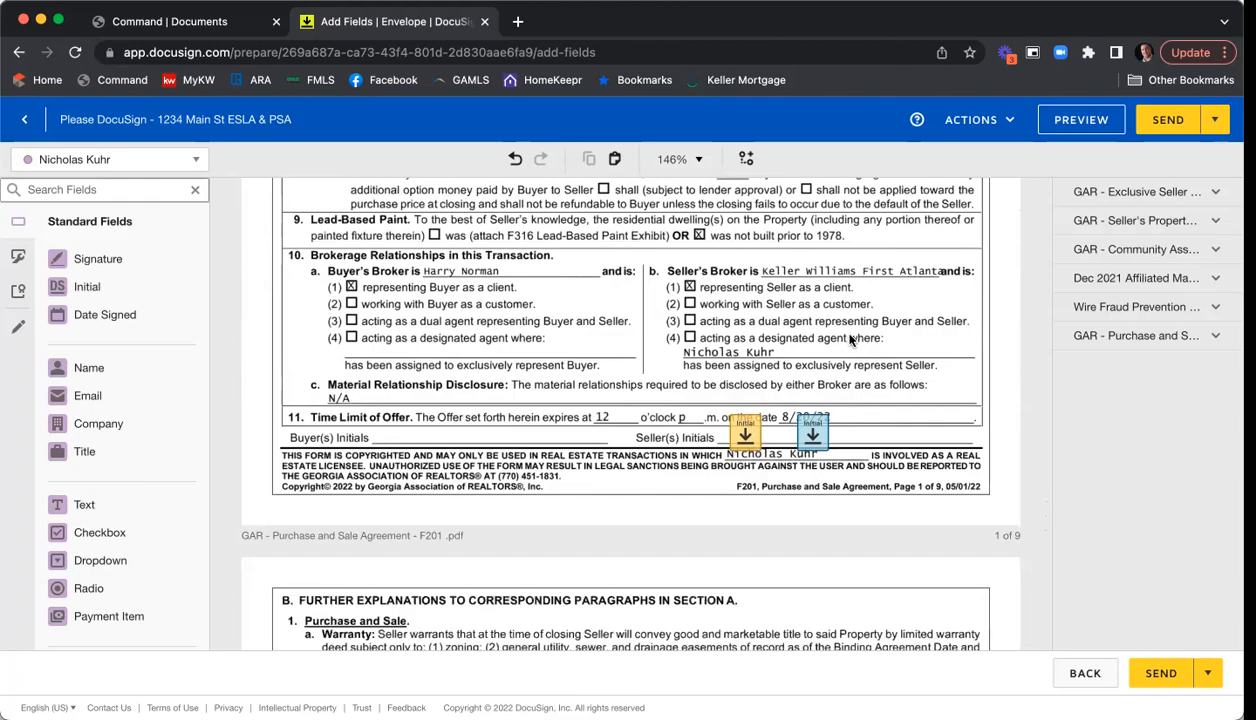
scroll(850, 340, "down", 10)
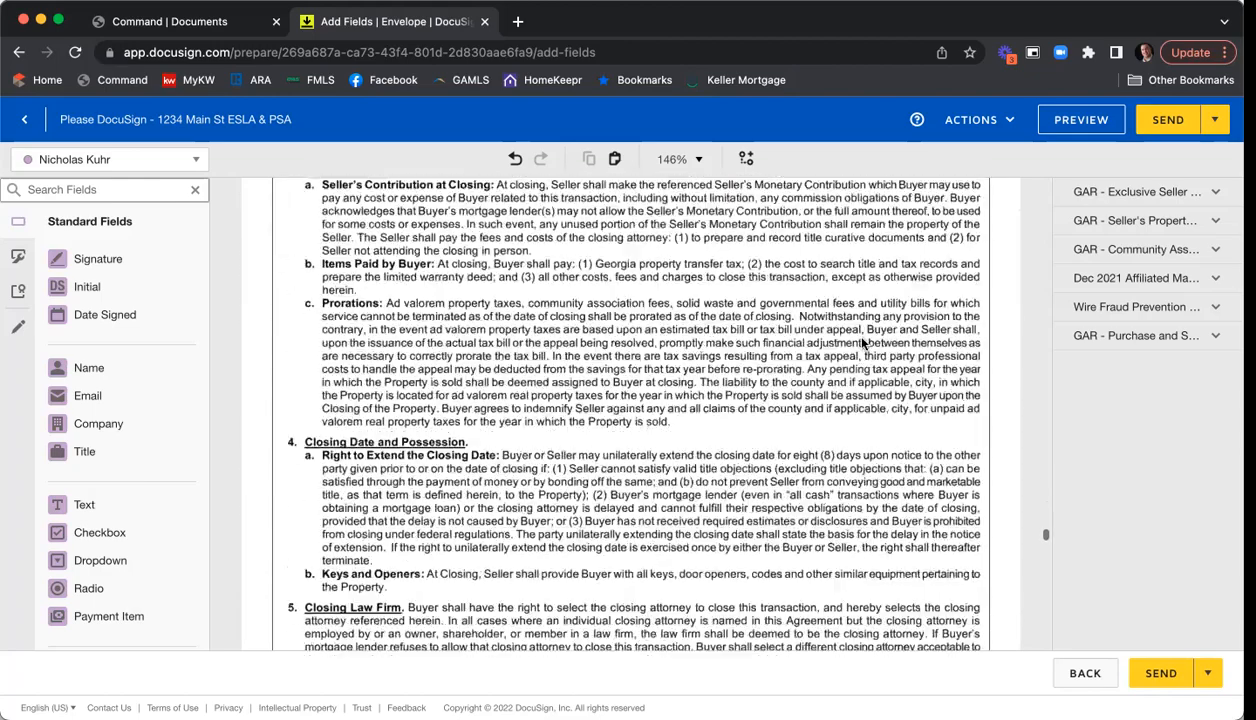
scroll(862, 342, "down", 15)
scroll(862, 342, "down", 10)
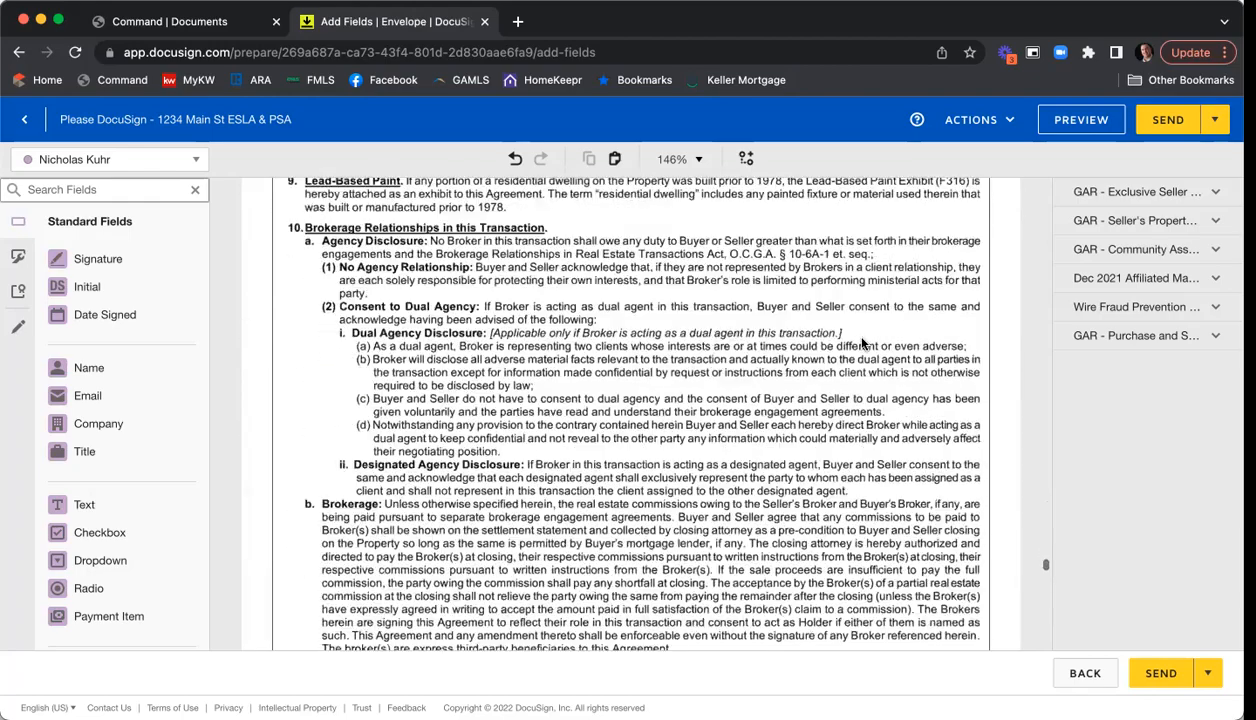
scroll(862, 342, "down", 10)
scroll(862, 342, "down", 10)
scroll(862, 342, "down", 10)
scroll(862, 343, "down", 10)
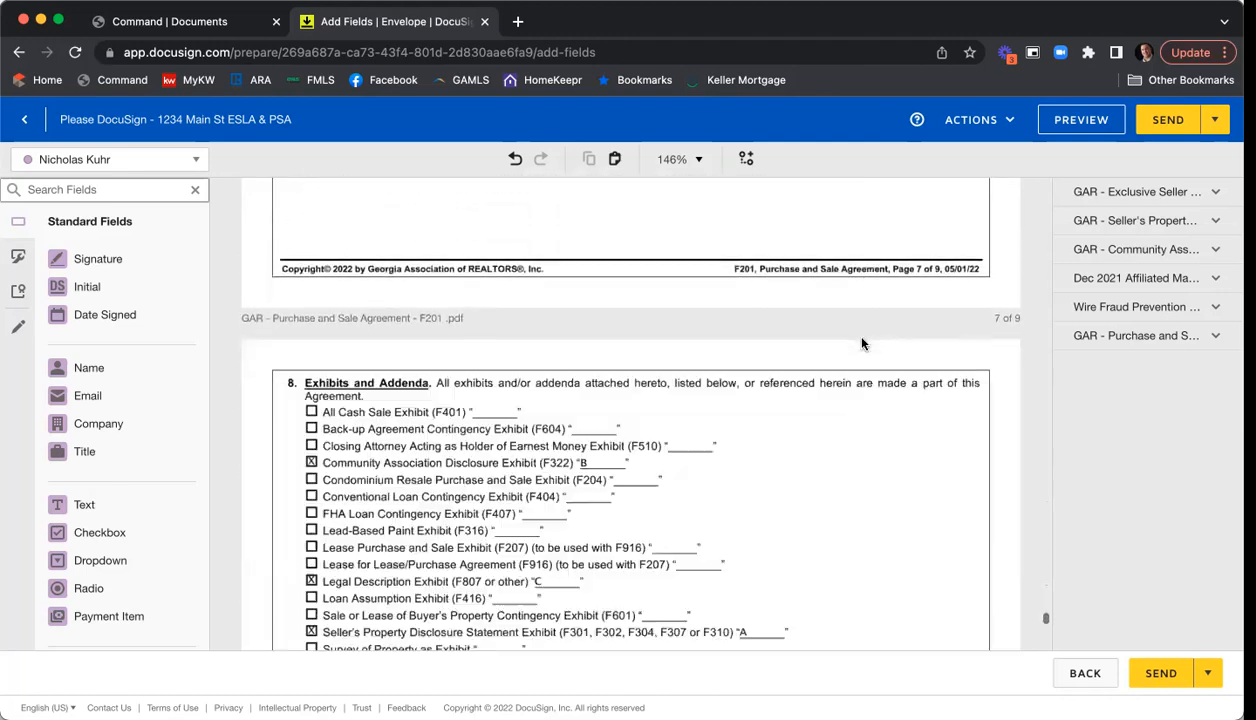
scroll(862, 343, "down", 3)
scroll(780, 300, "up", 1)
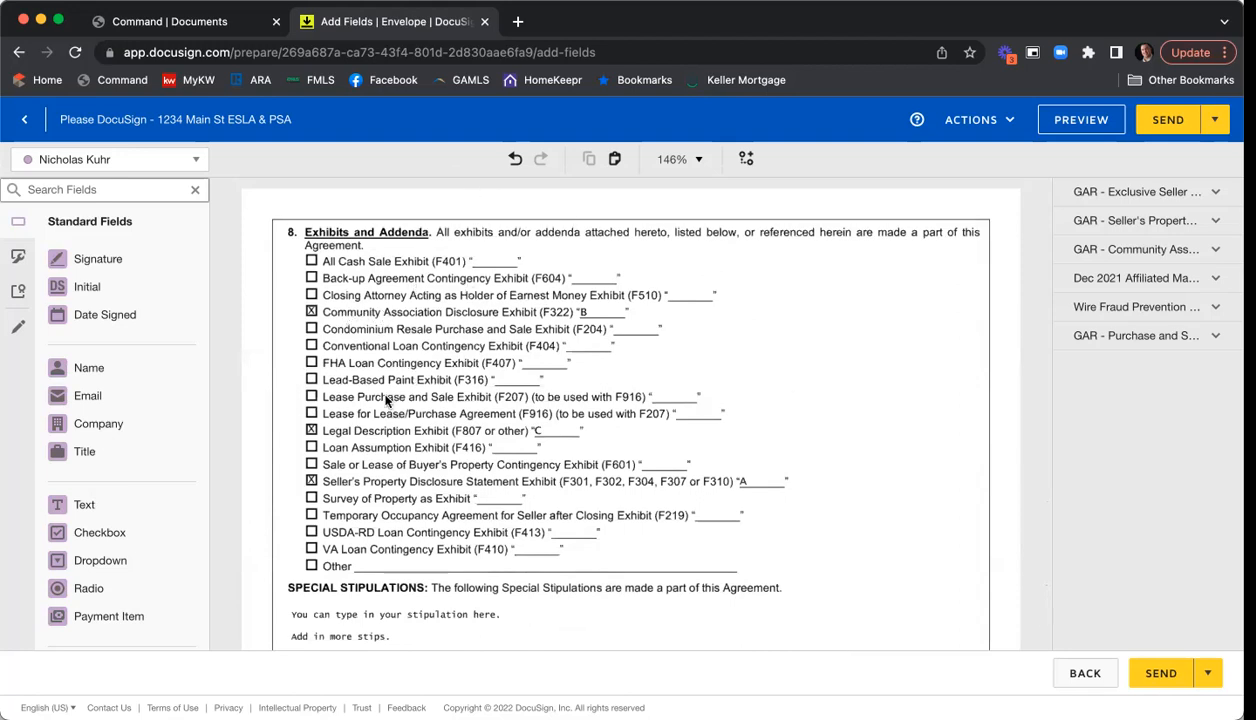
scroll(811, 381, "down", 5)
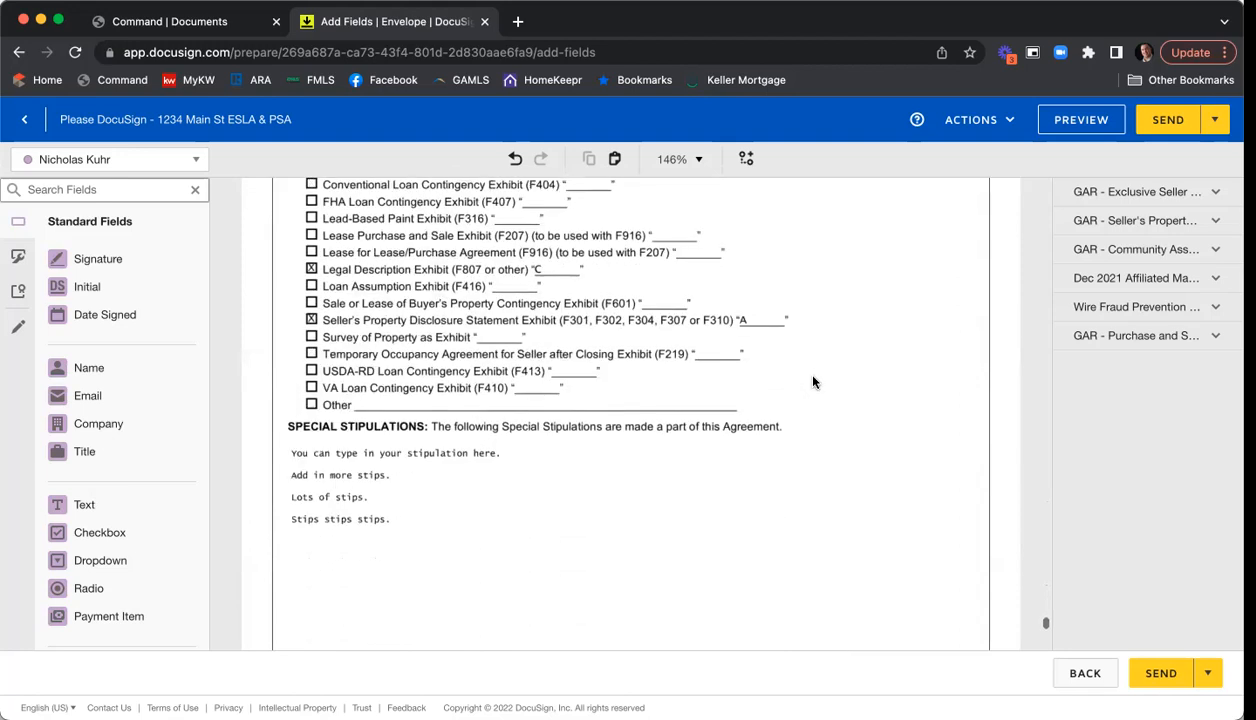
scroll(617, 390, "down", 10)
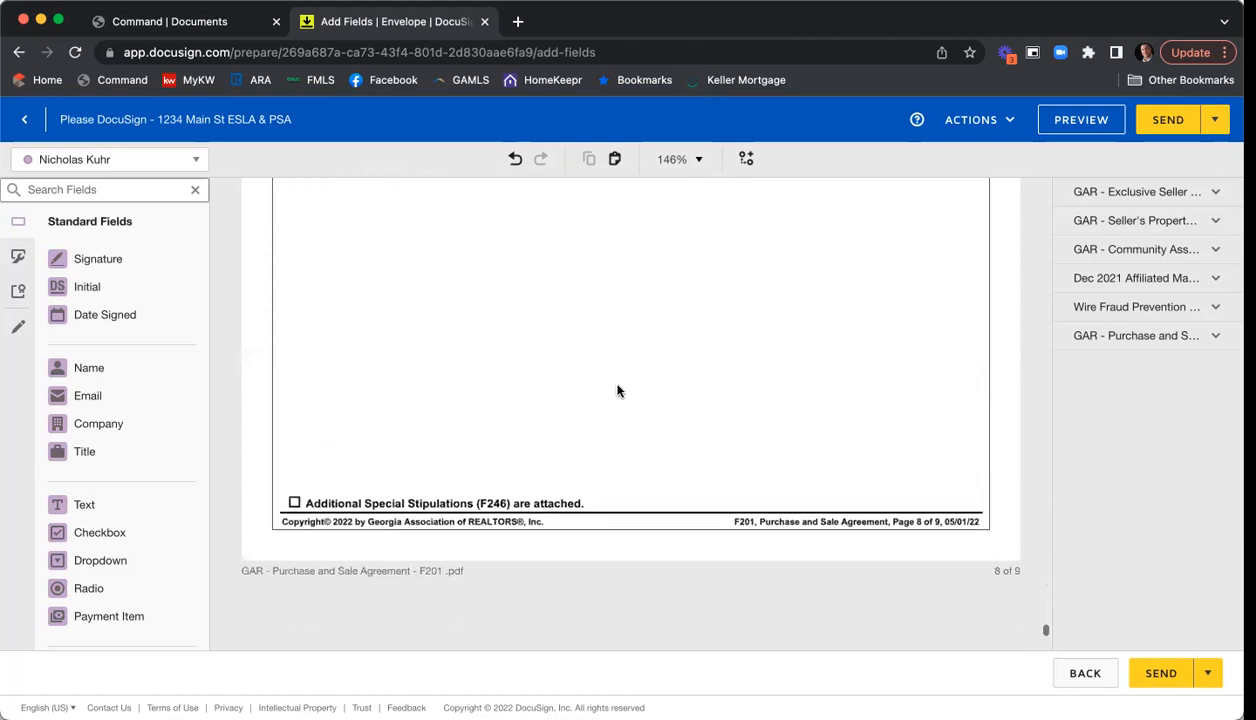
scroll(617, 390, "down", 2)
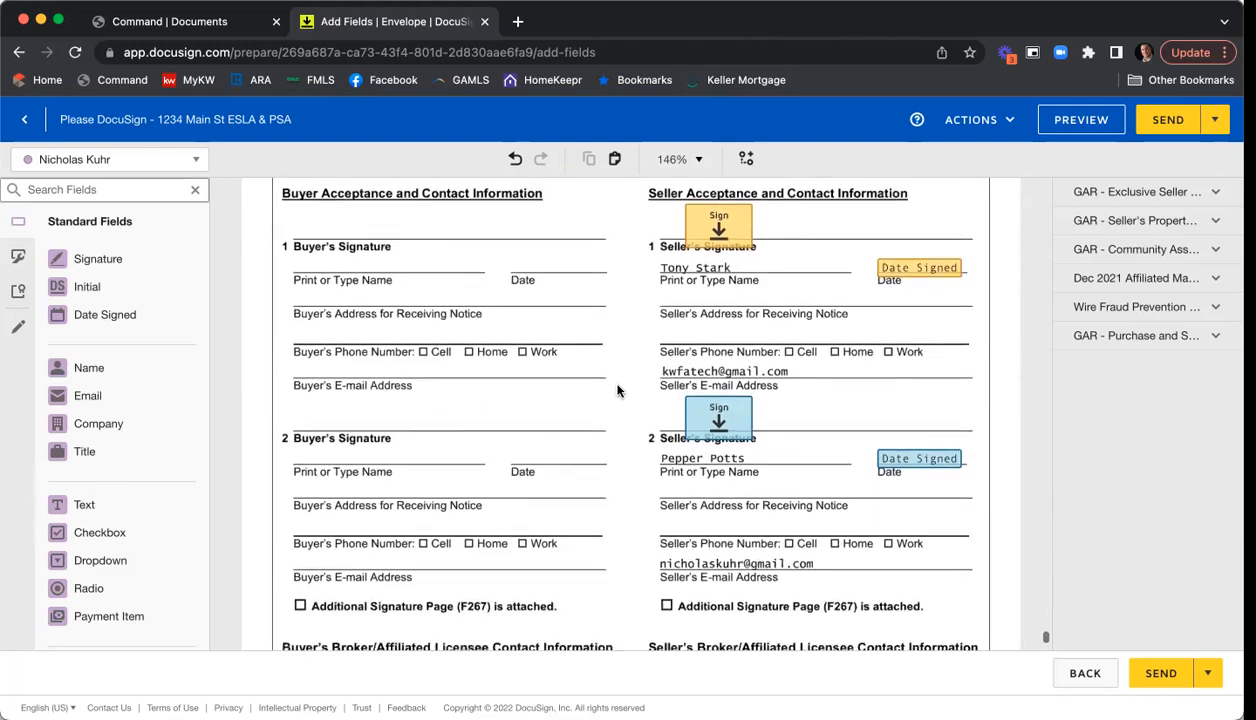
scroll(617, 390, "down", 1)
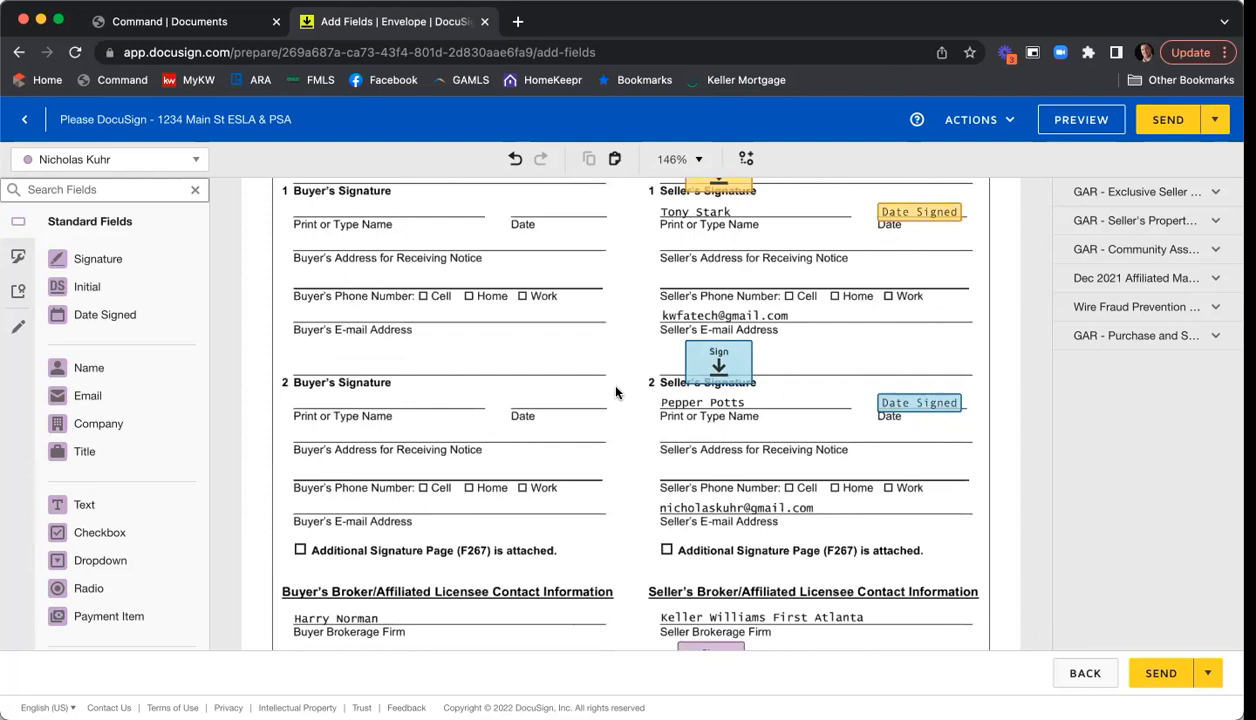
scroll(616, 395, "down", 1)
scroll(614, 405, "down", 6)
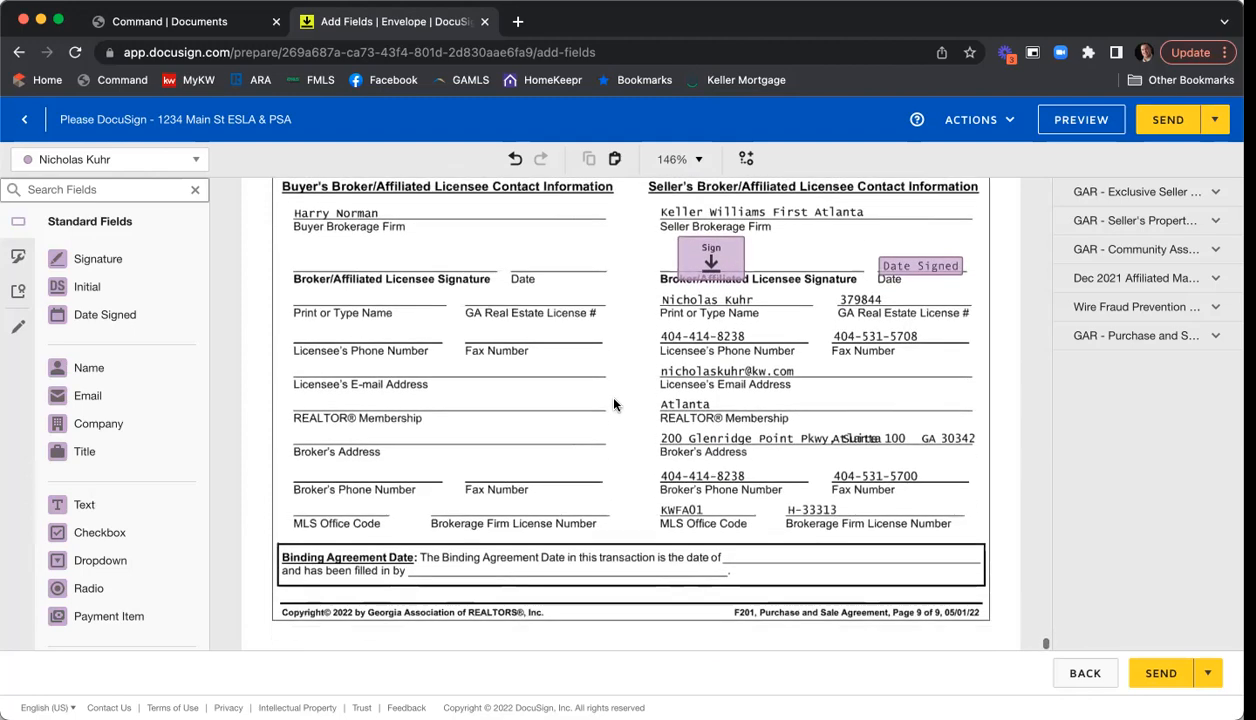
scroll(614, 405, "up", 7)
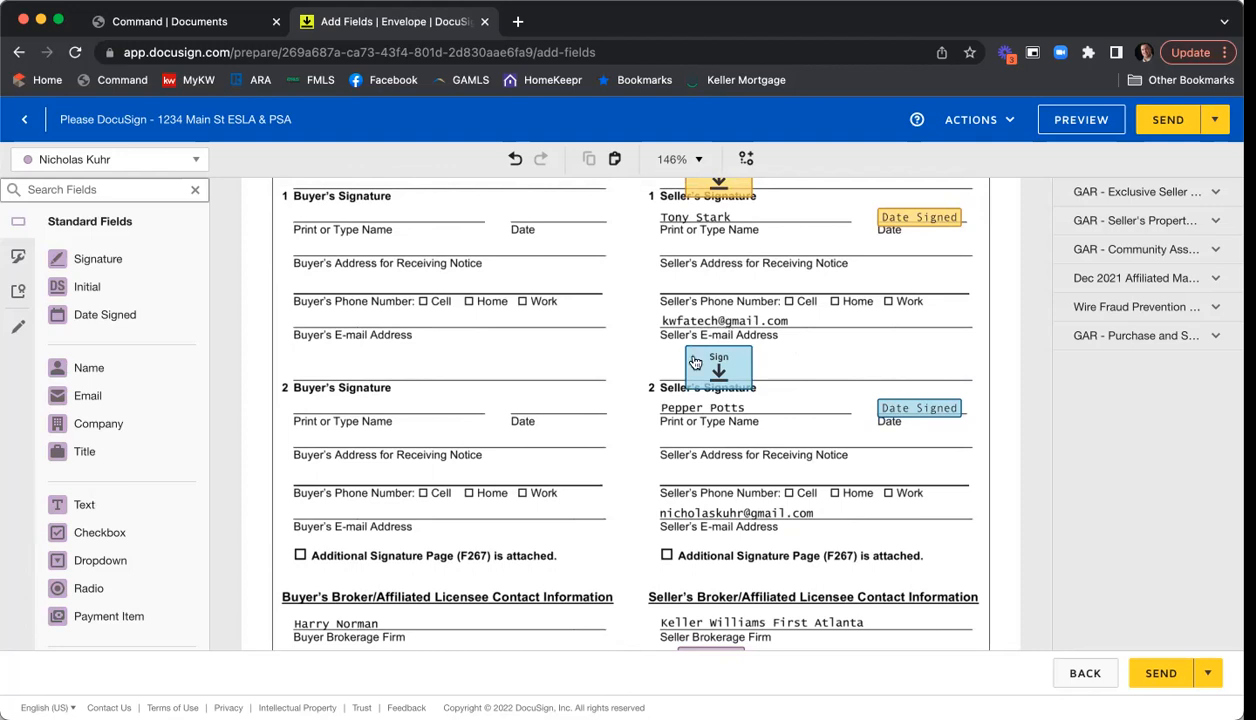
- Draw a black Line of thickness 10 across the first seller's e-mail address
left_click(17, 332)
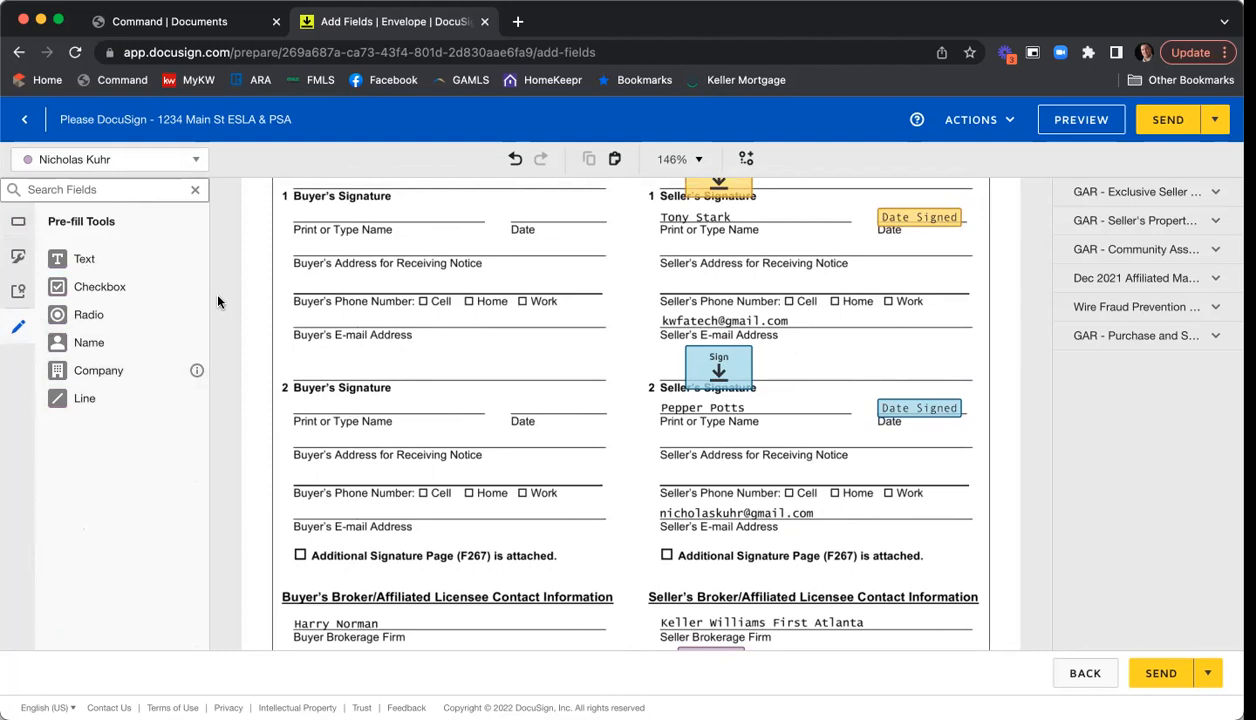
left_click(84, 400)
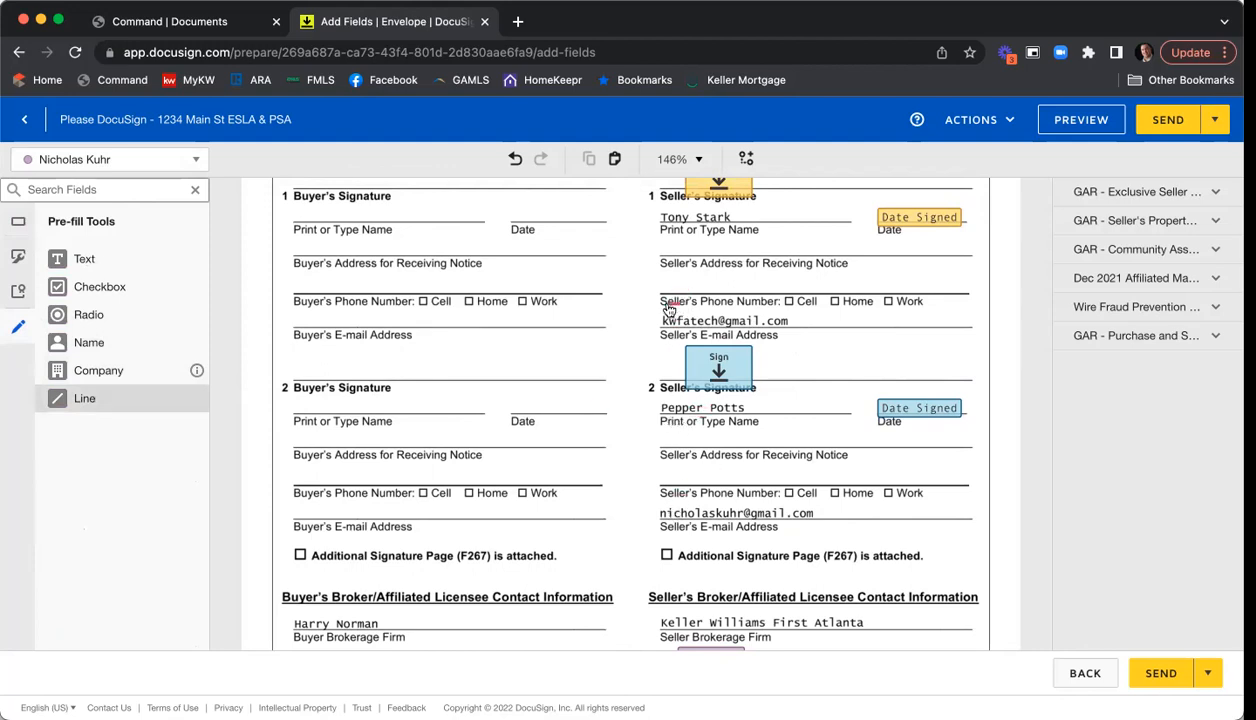
left_click_drag(664, 322, 862, 320)
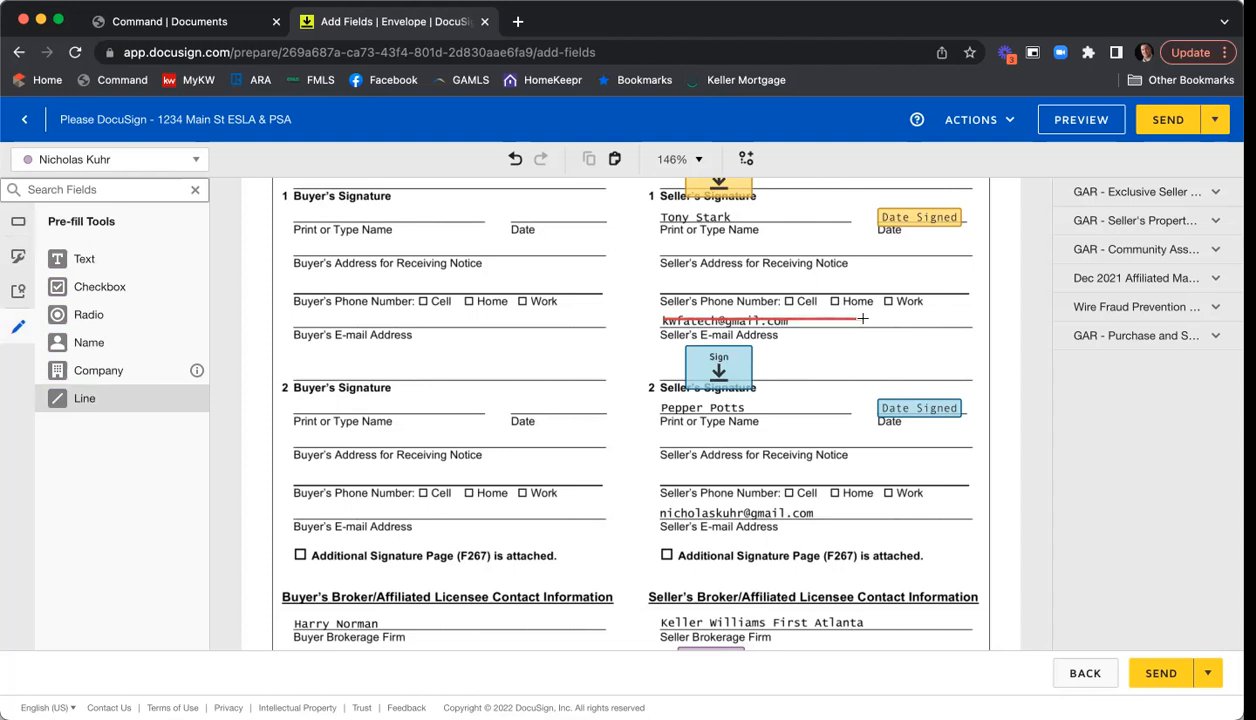
left_click(862, 318)
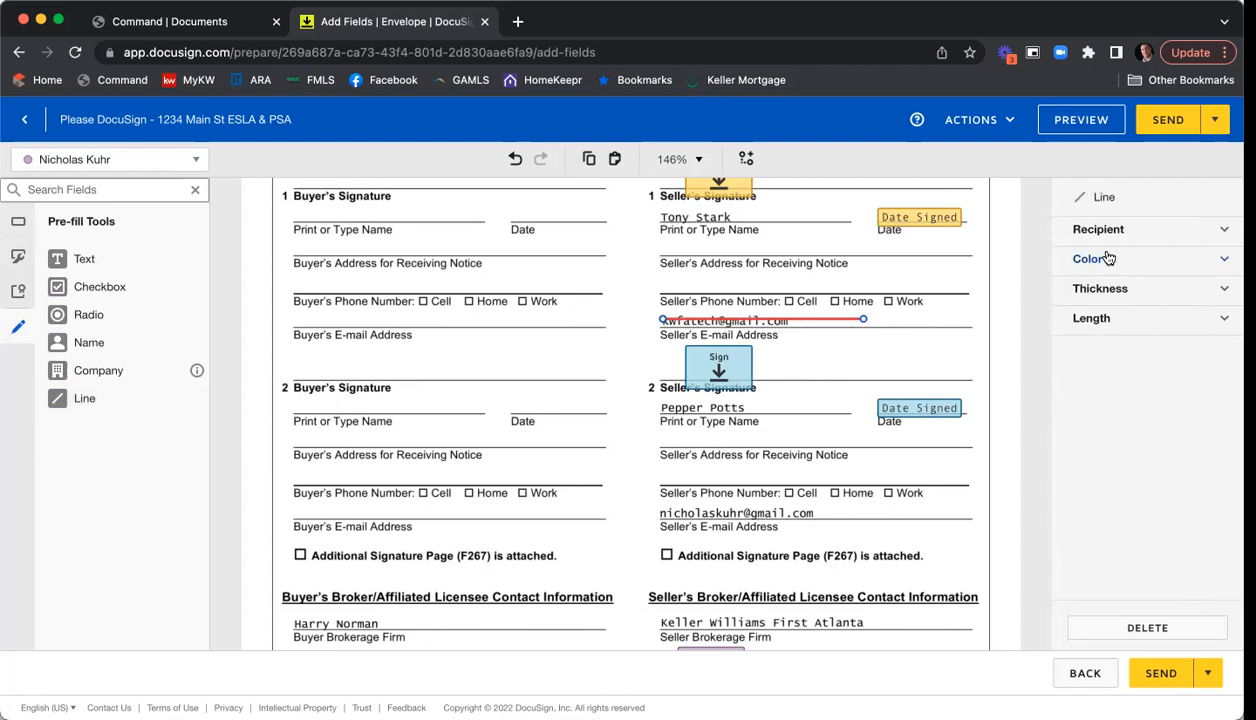
left_click(1158, 266)
left_click(1156, 289)
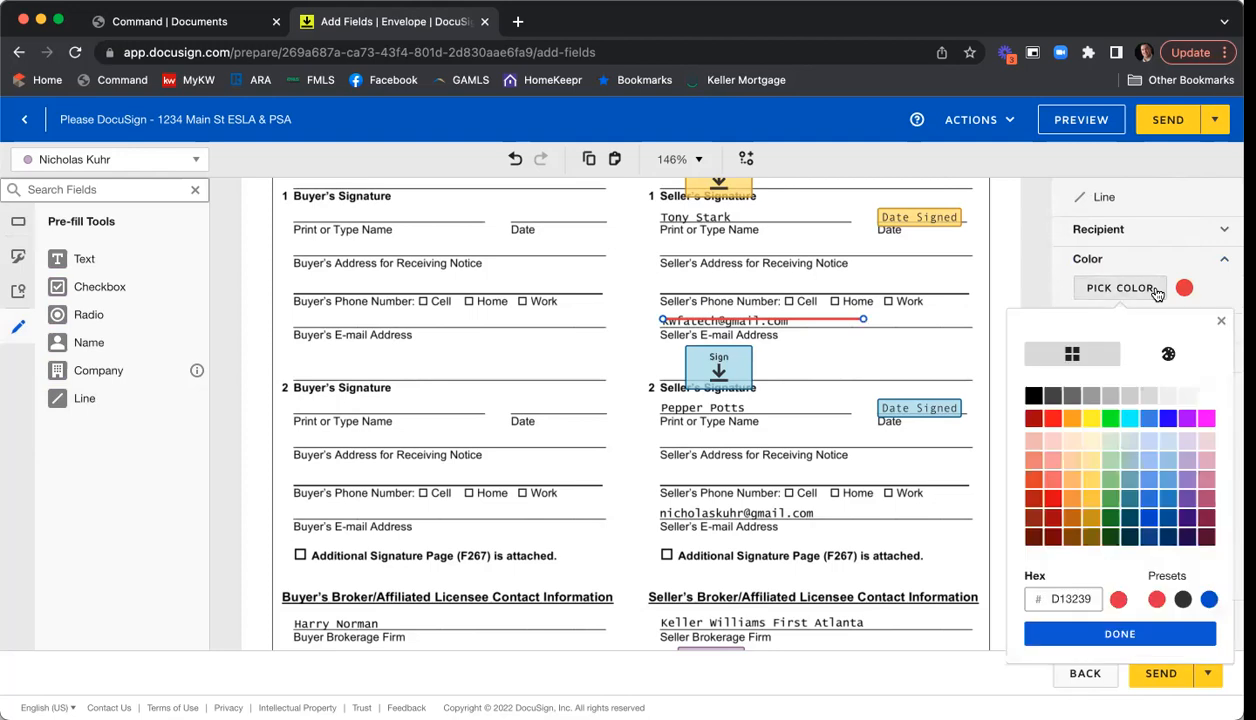
left_click(1034, 396)
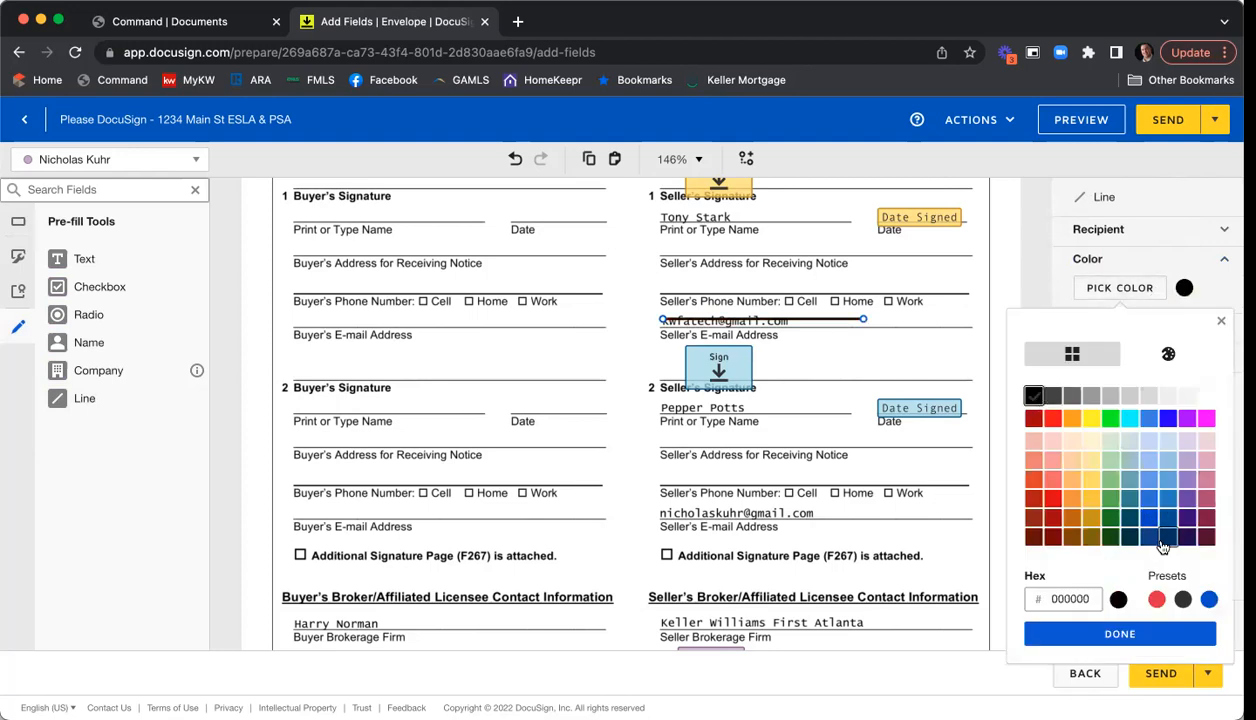
left_click(1146, 632)
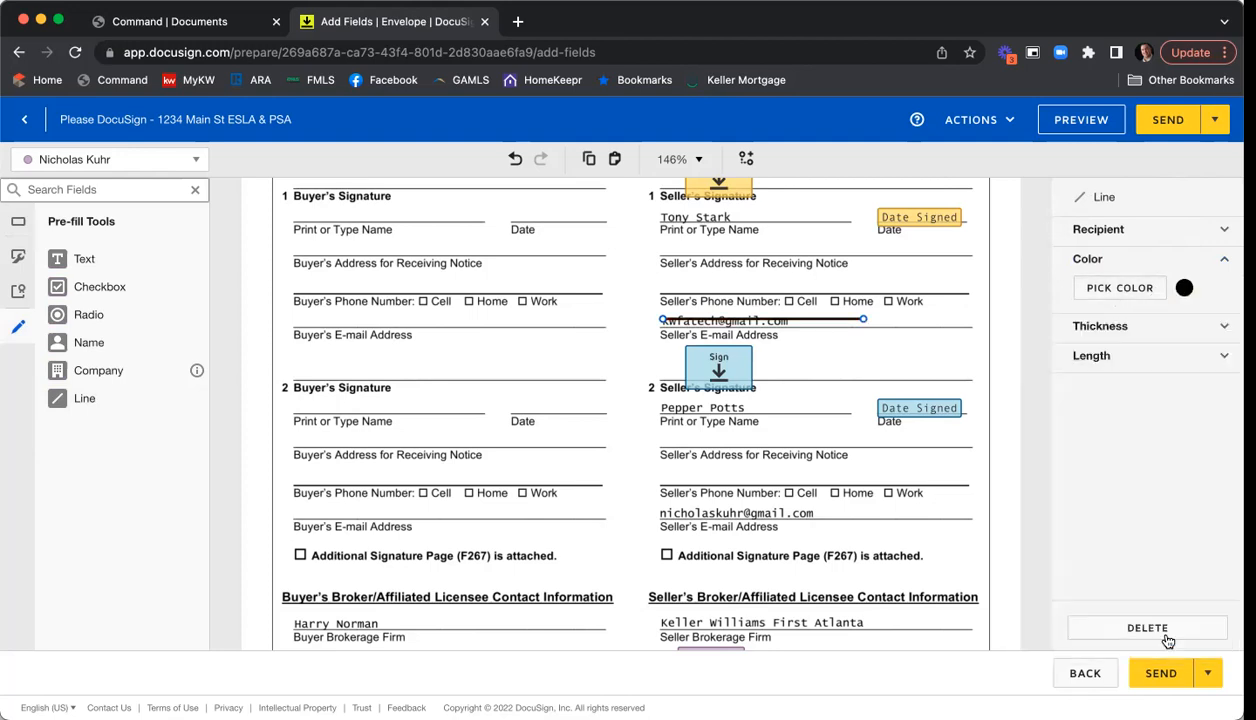
left_click(1134, 338)
left_click_drag(1138, 356, 1212, 356)
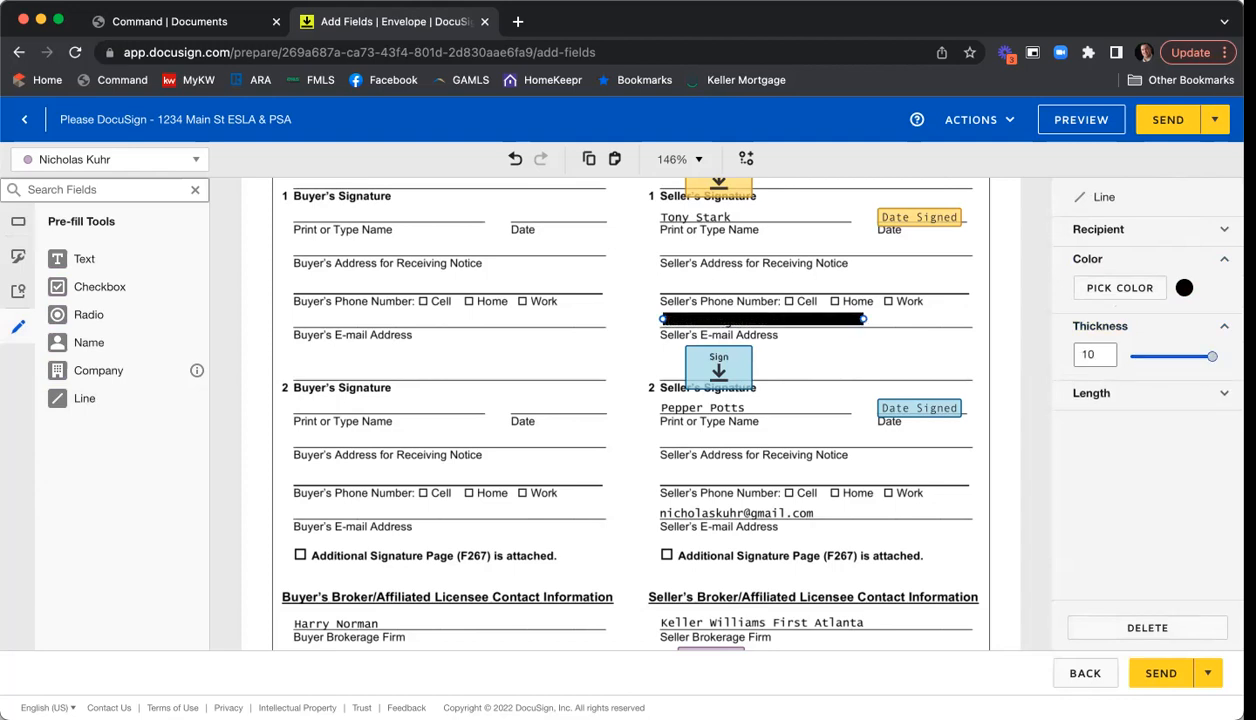
- Align the black line over the first e-mail, then paste a copy over the second seller's e-mail
left_click(912, 354)
left_click_drag(845, 330, 841, 325)
left_click(909, 334)
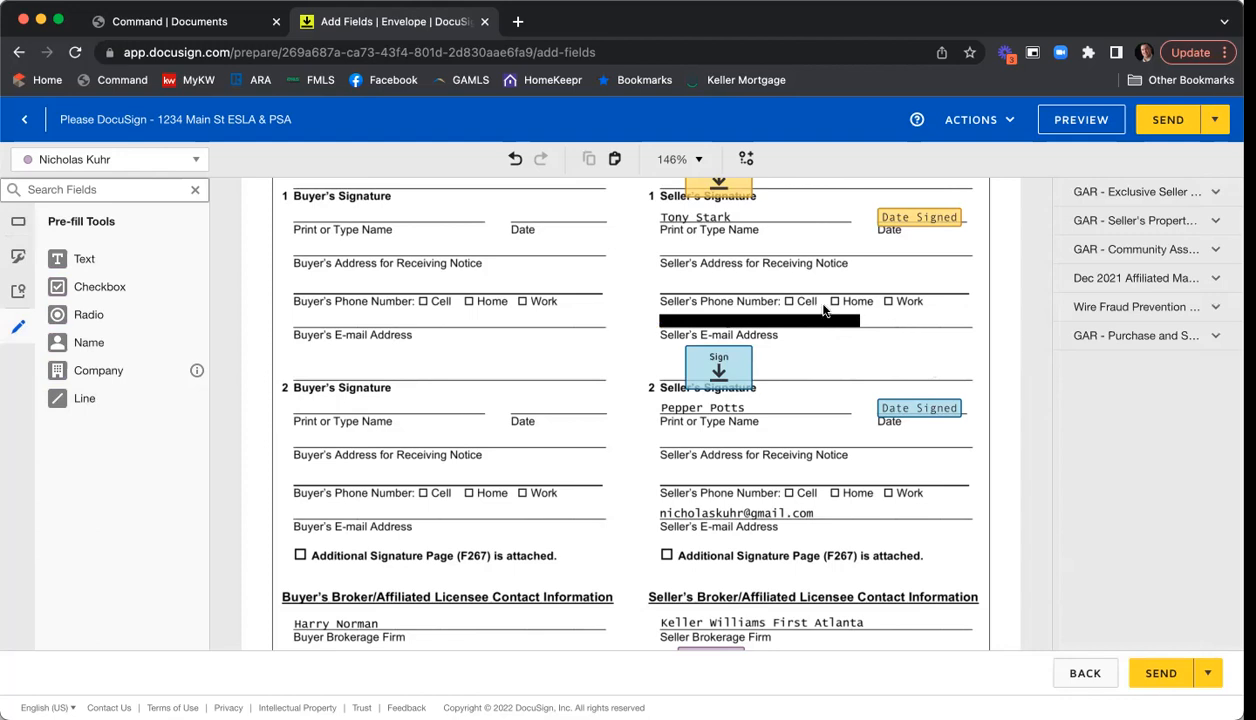
left_click(780, 321)
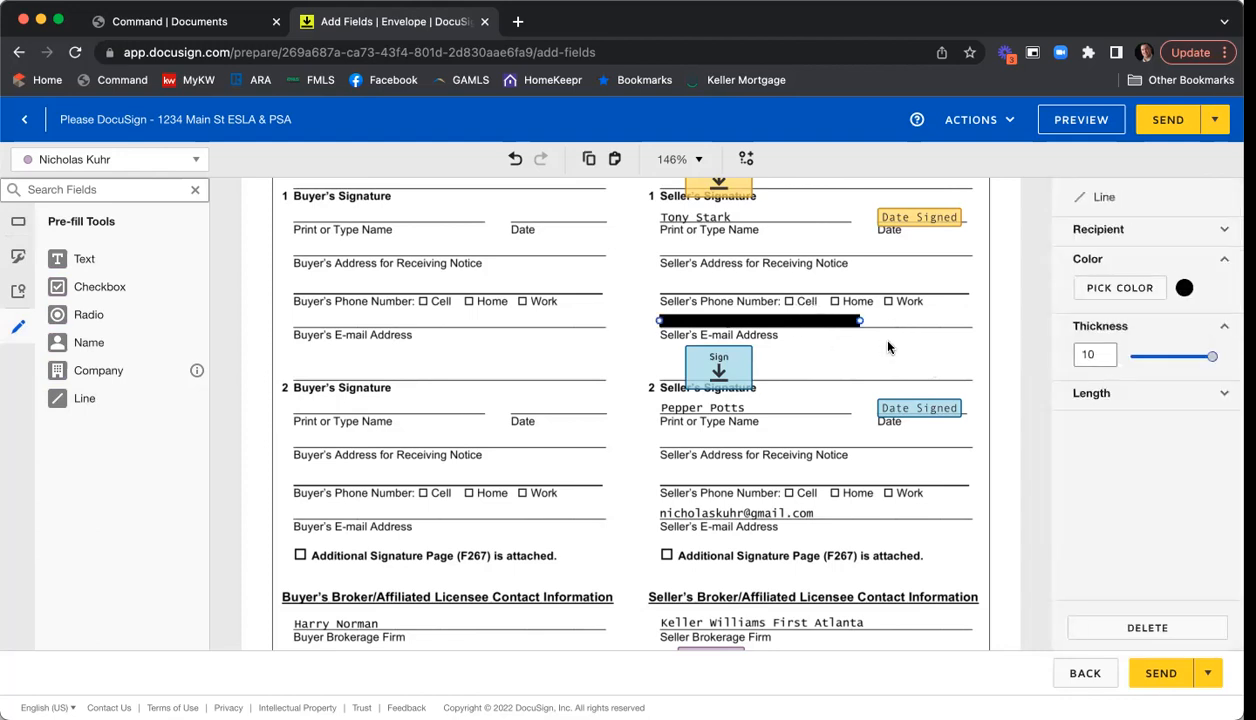
left_click(870, 334)
left_click(812, 324)
key("super+v")
left_click_drag(814, 334, 799, 509)
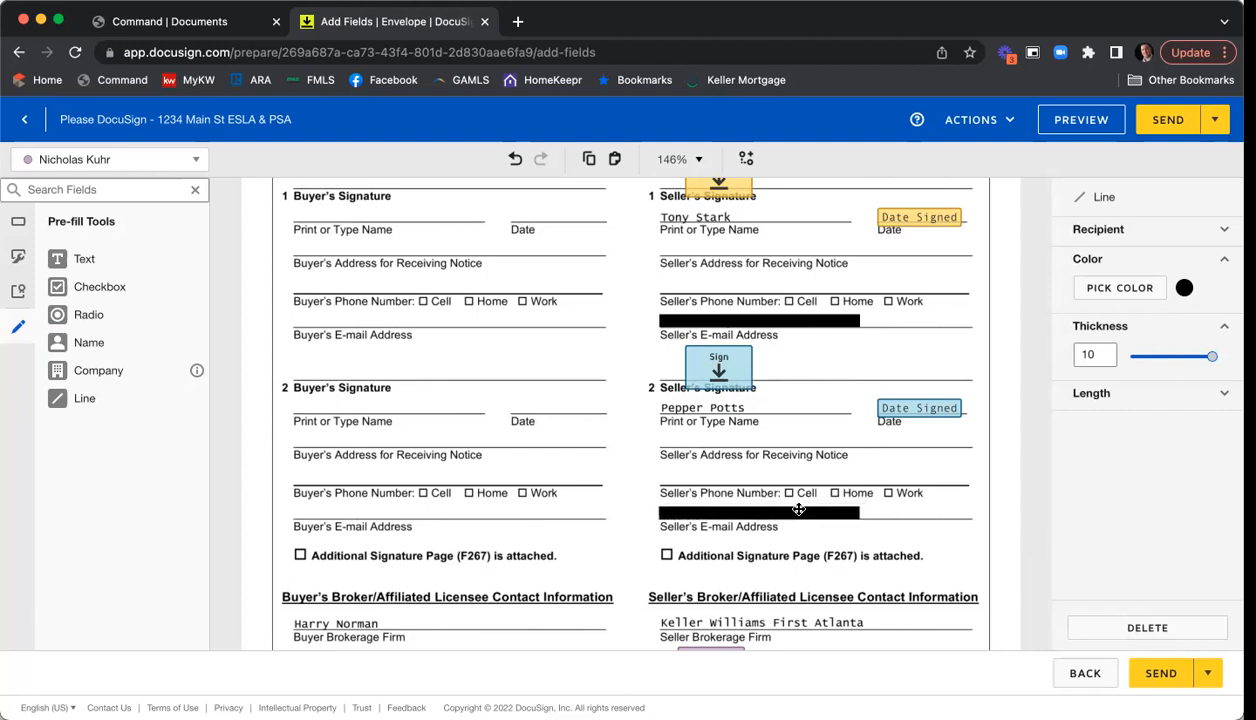
left_click(950, 500)
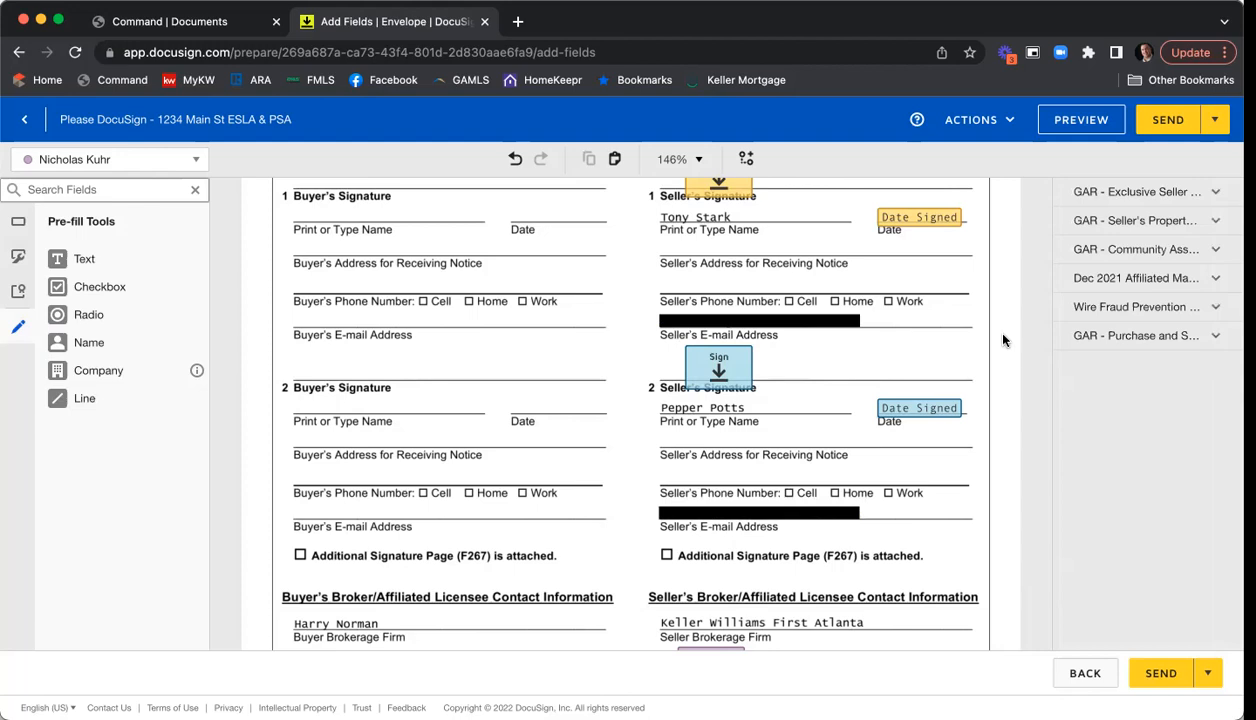
scroll(988, 325, "down", 3)
scroll(986, 302, "down", 5)
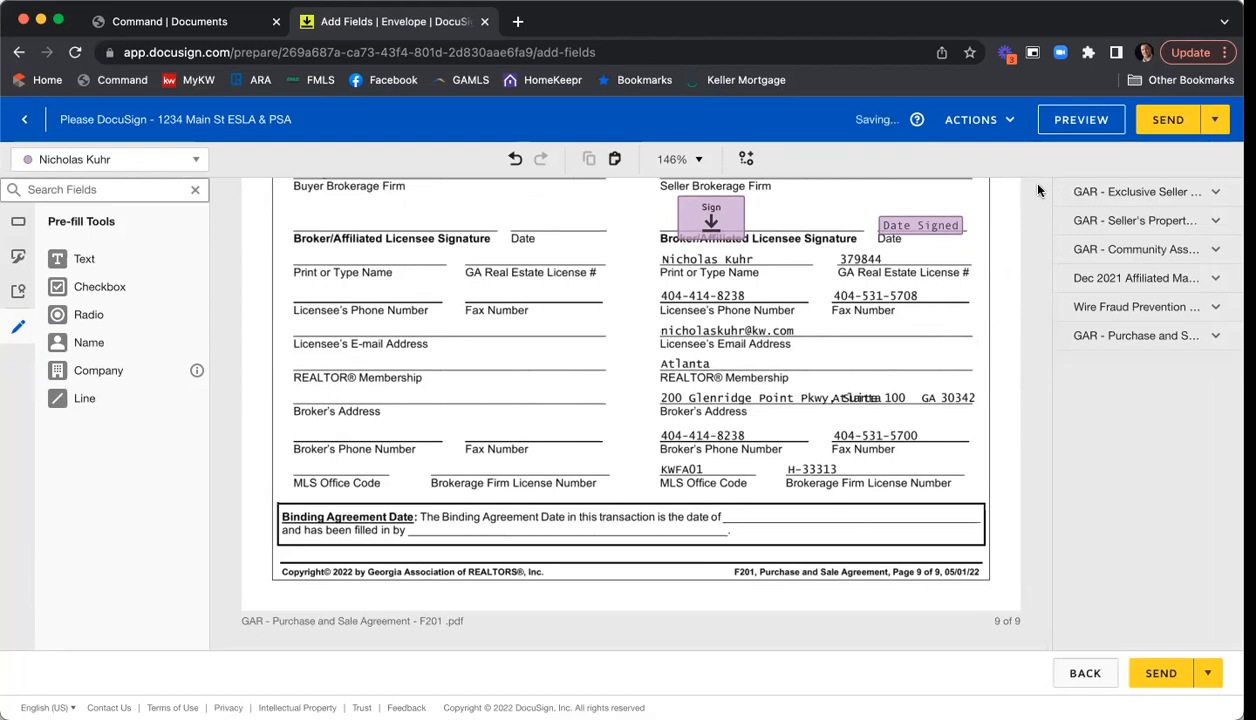
- Preview the envelope as the first seller, switching from Tablet to Mobile layout
left_click(1079, 122)
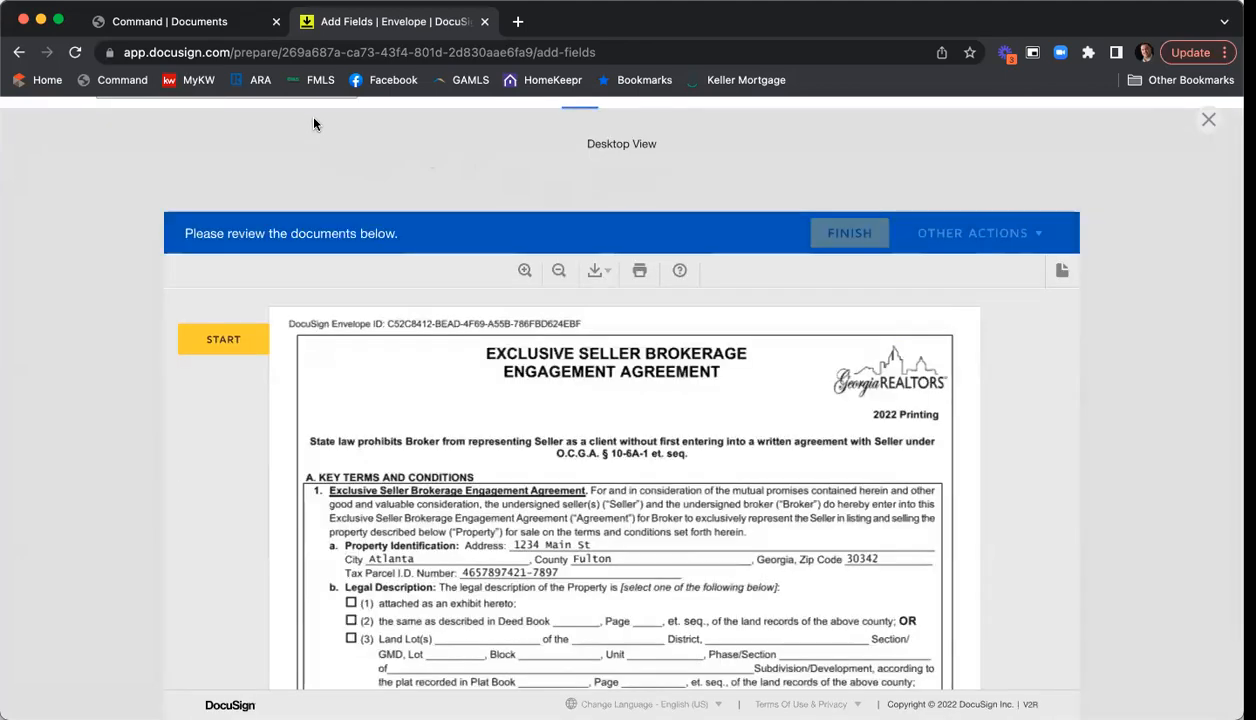
left_click(342, 121)
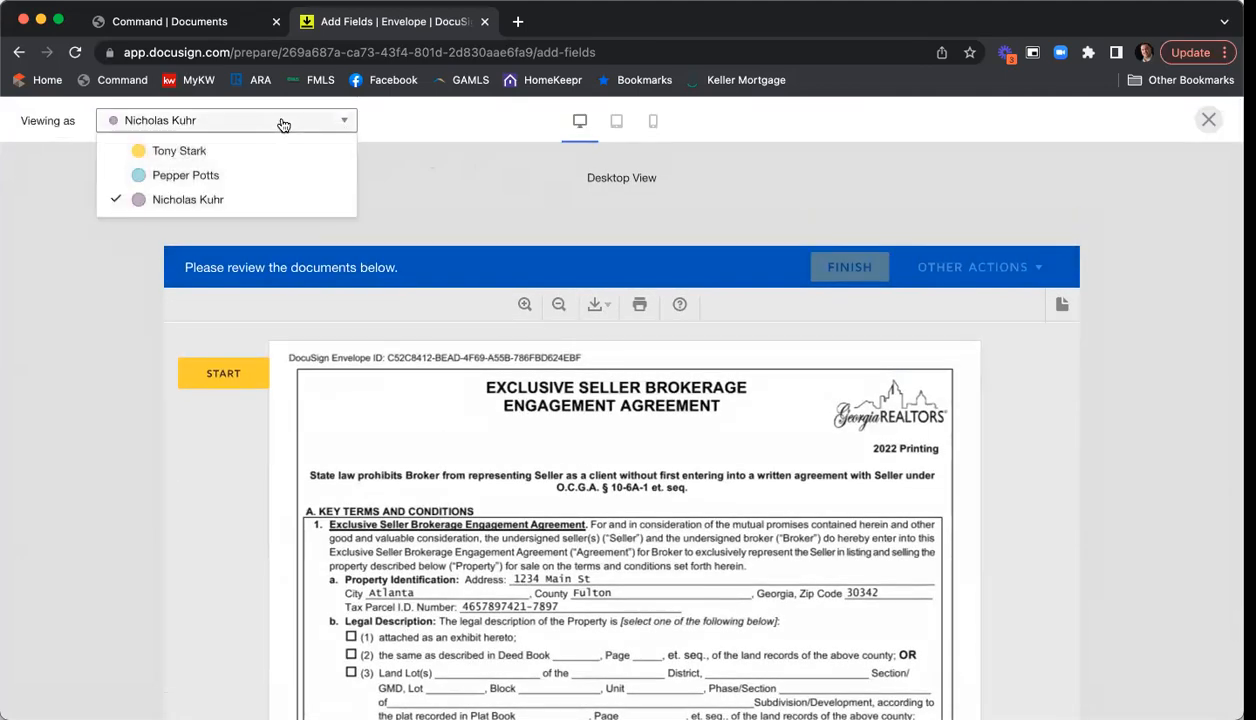
left_click(190, 151)
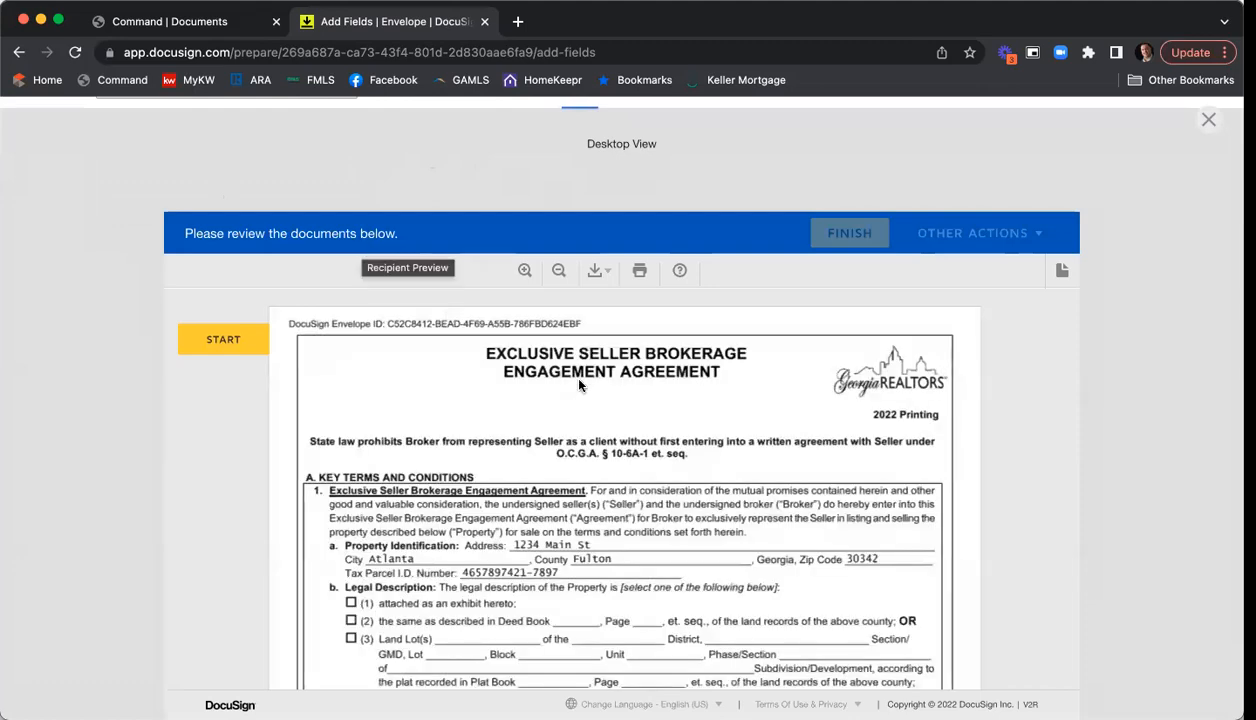
scroll(589, 365, "up", 1)
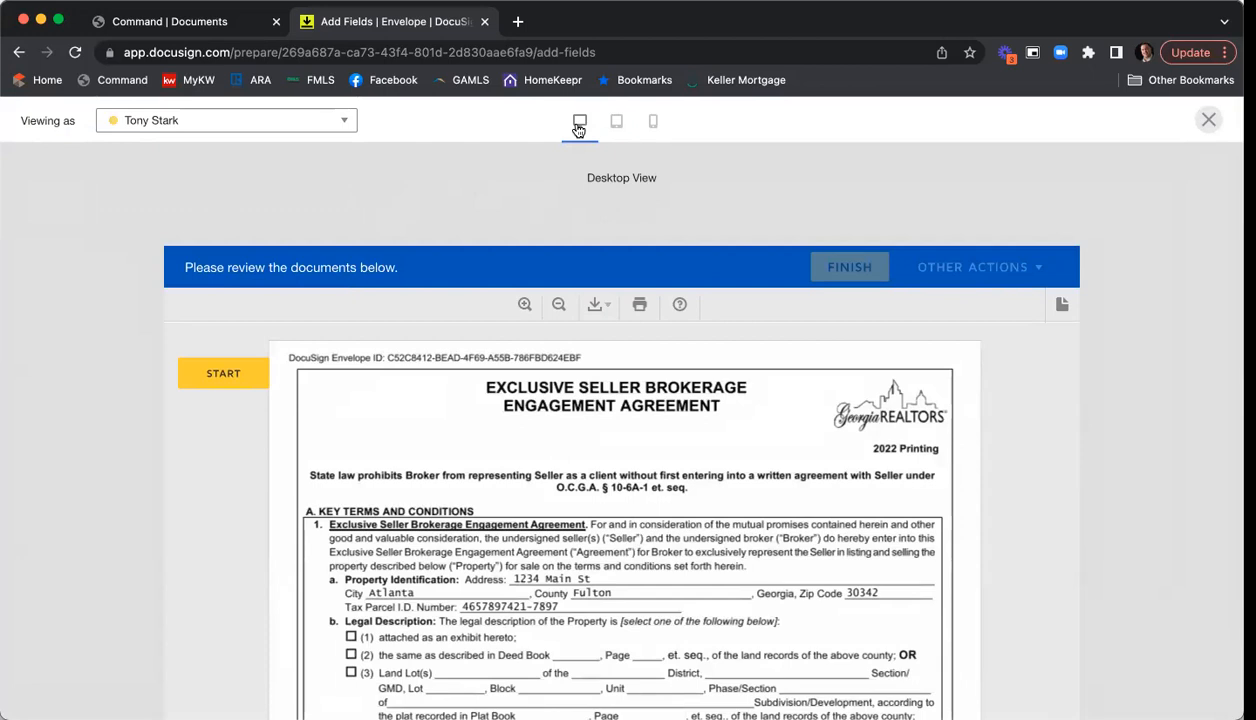
left_click(616, 123)
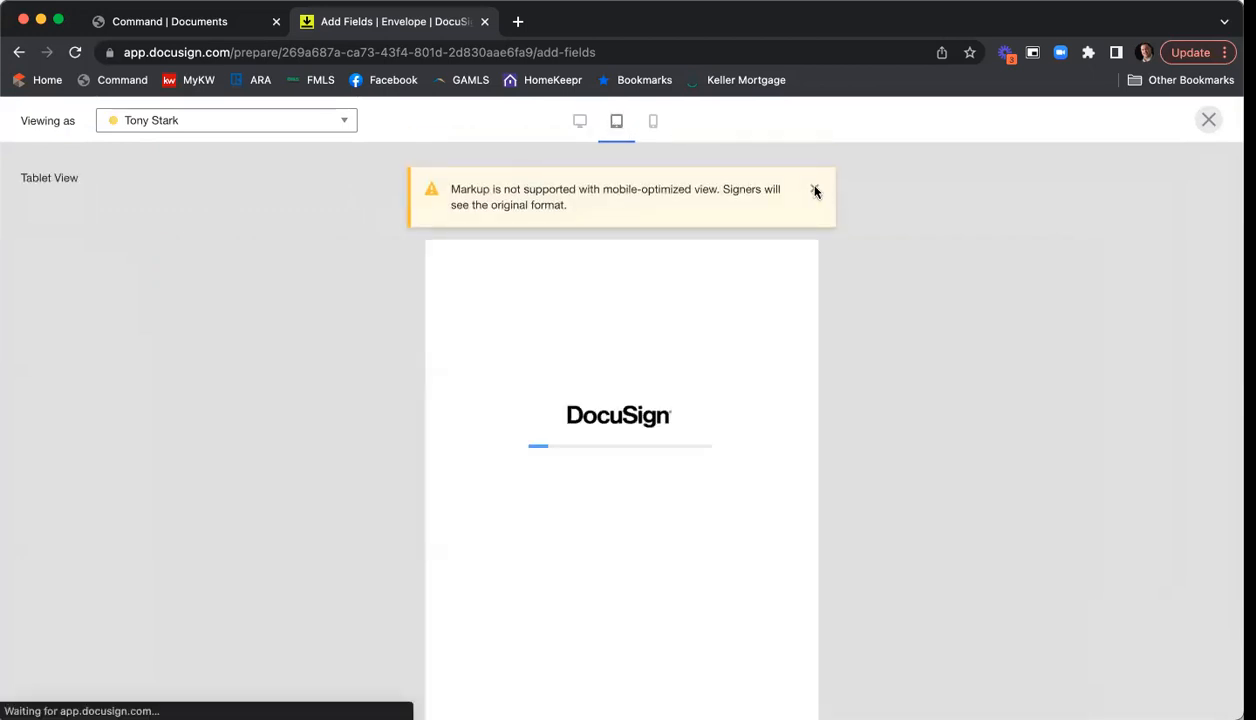
left_click(814, 190)
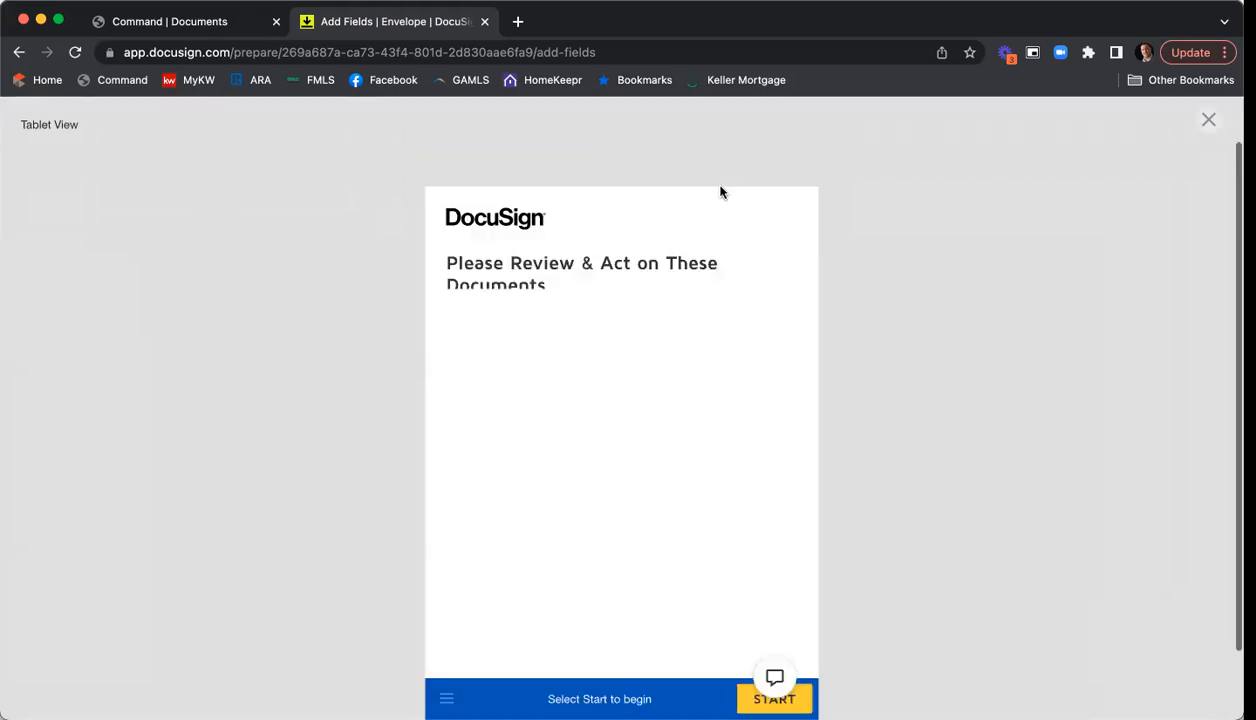
left_click(655, 122)
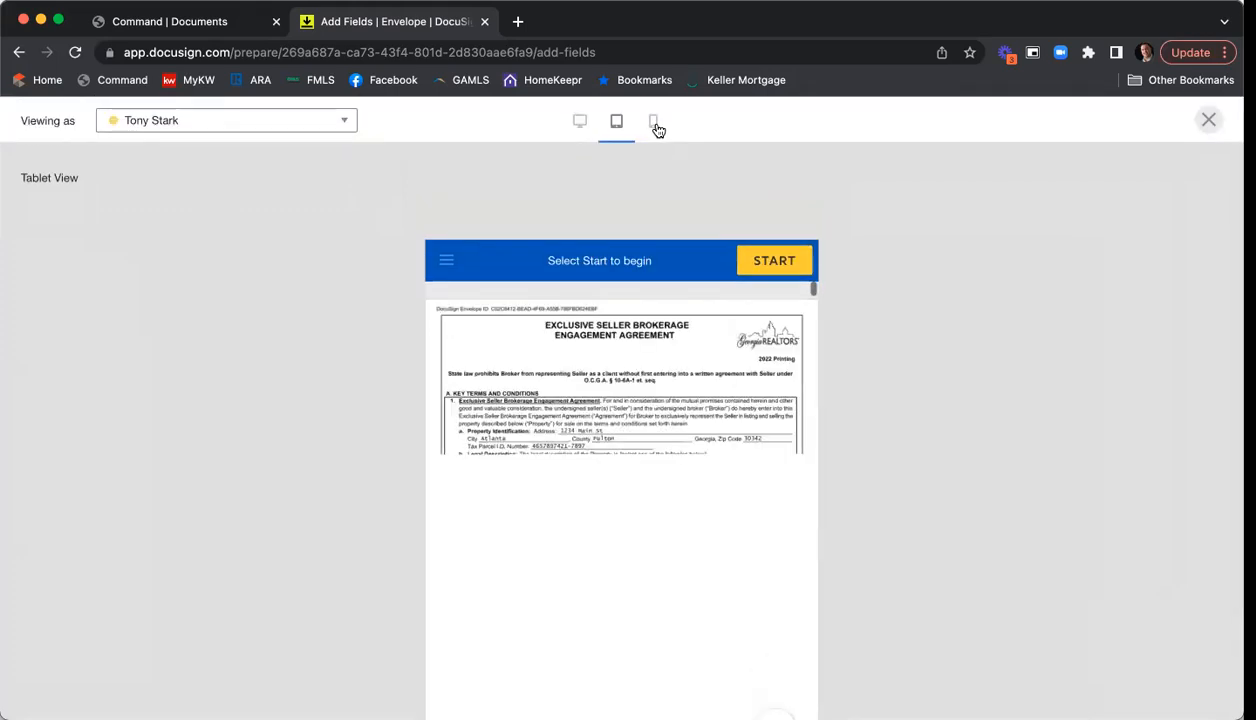
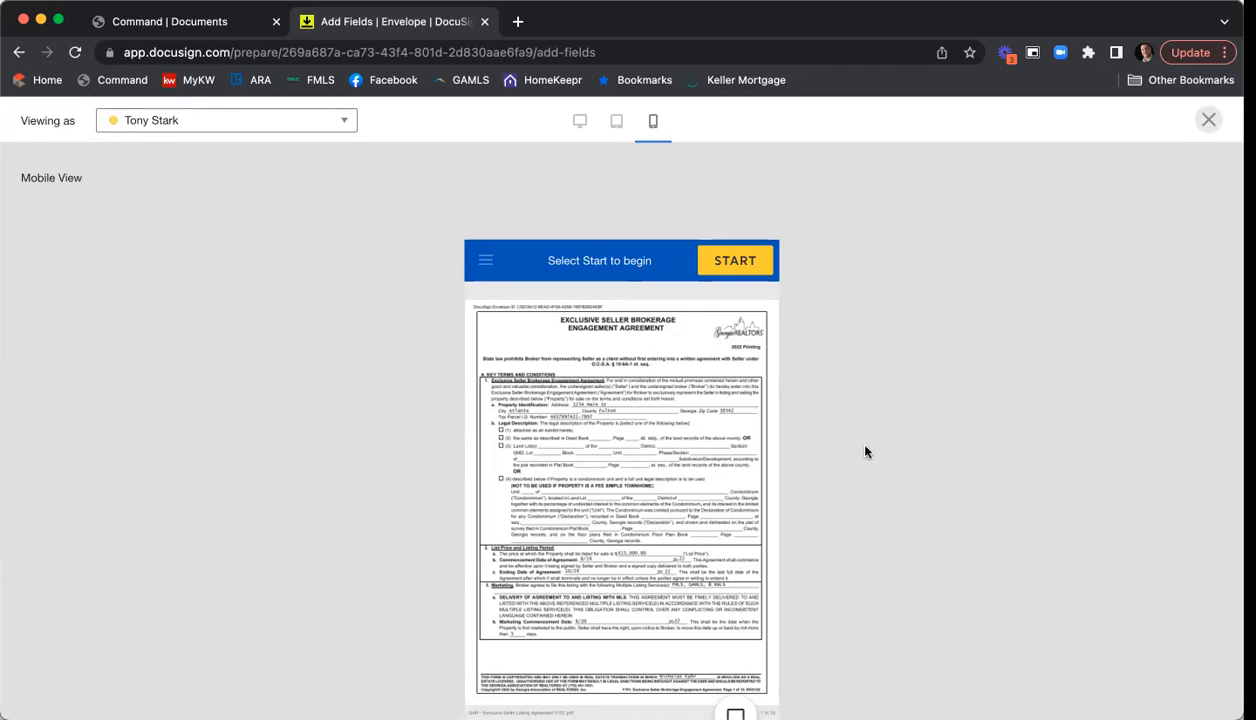
- Close the mobile preview to return to the envelope's Add Fields editor
left_click(1208, 121)
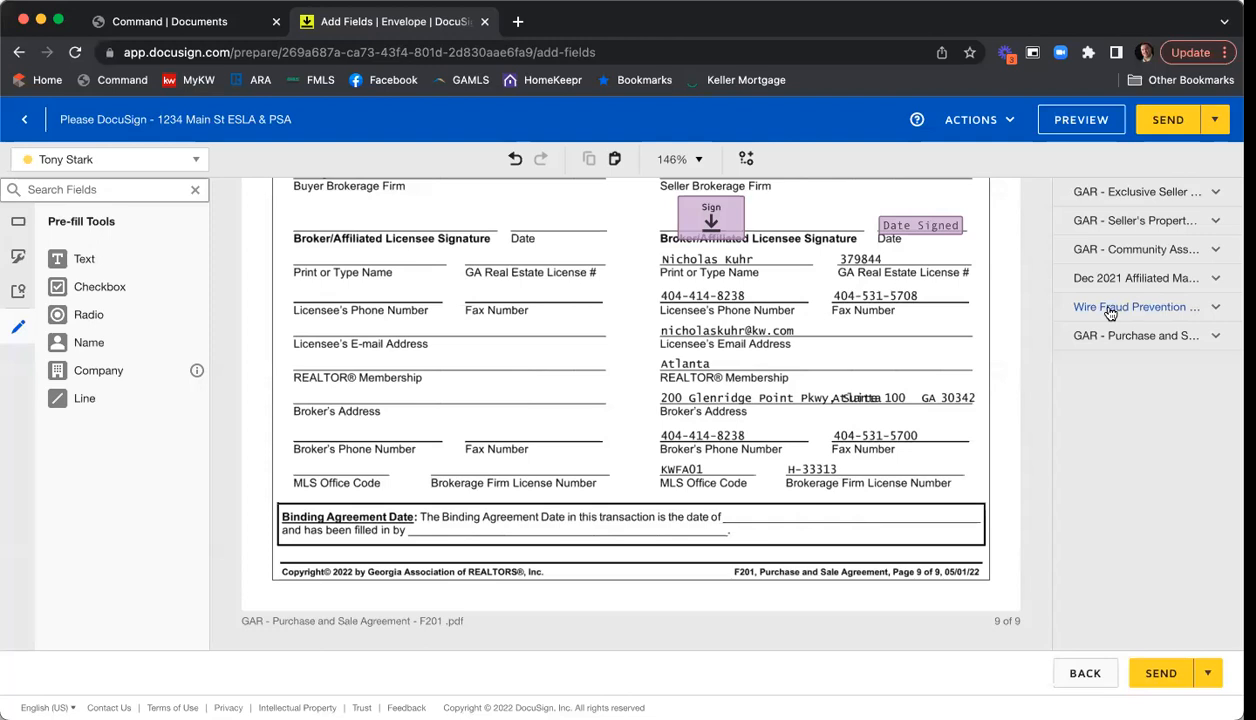
- Send the 1234 Main St ESLA & PSA envelope immediately instead of scheduling it for later
left_click(1219, 121)
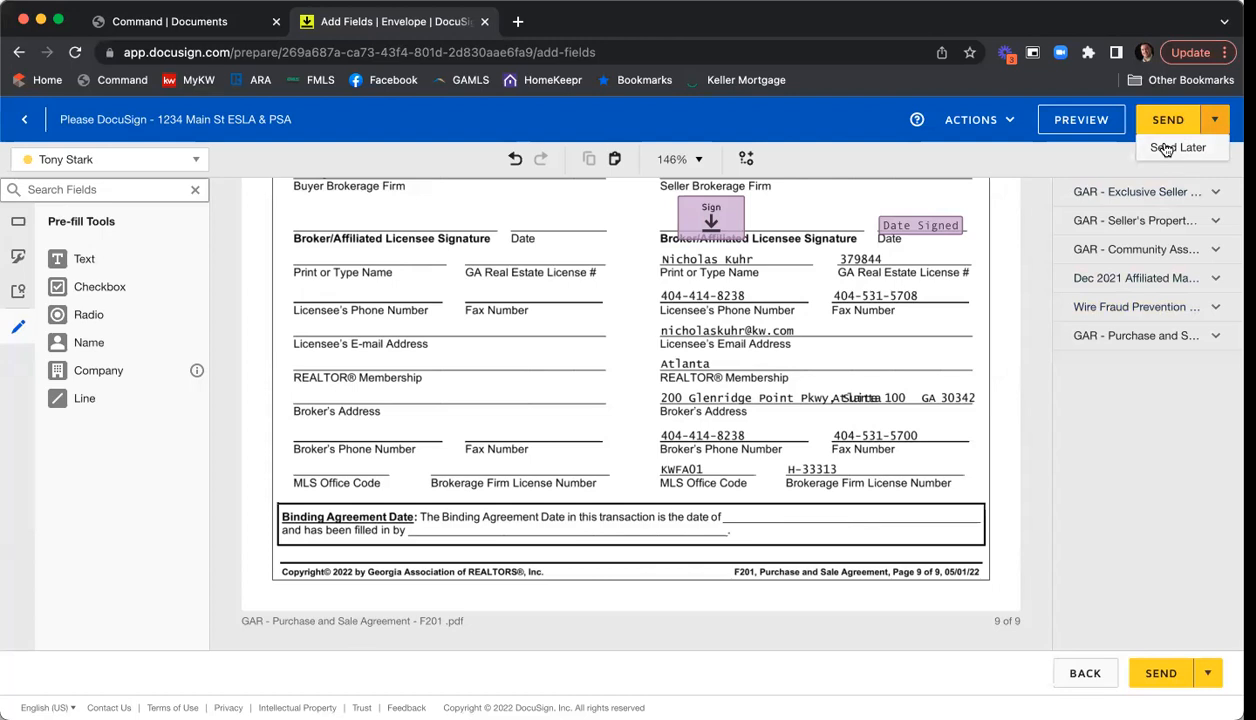
left_click(1165, 151)
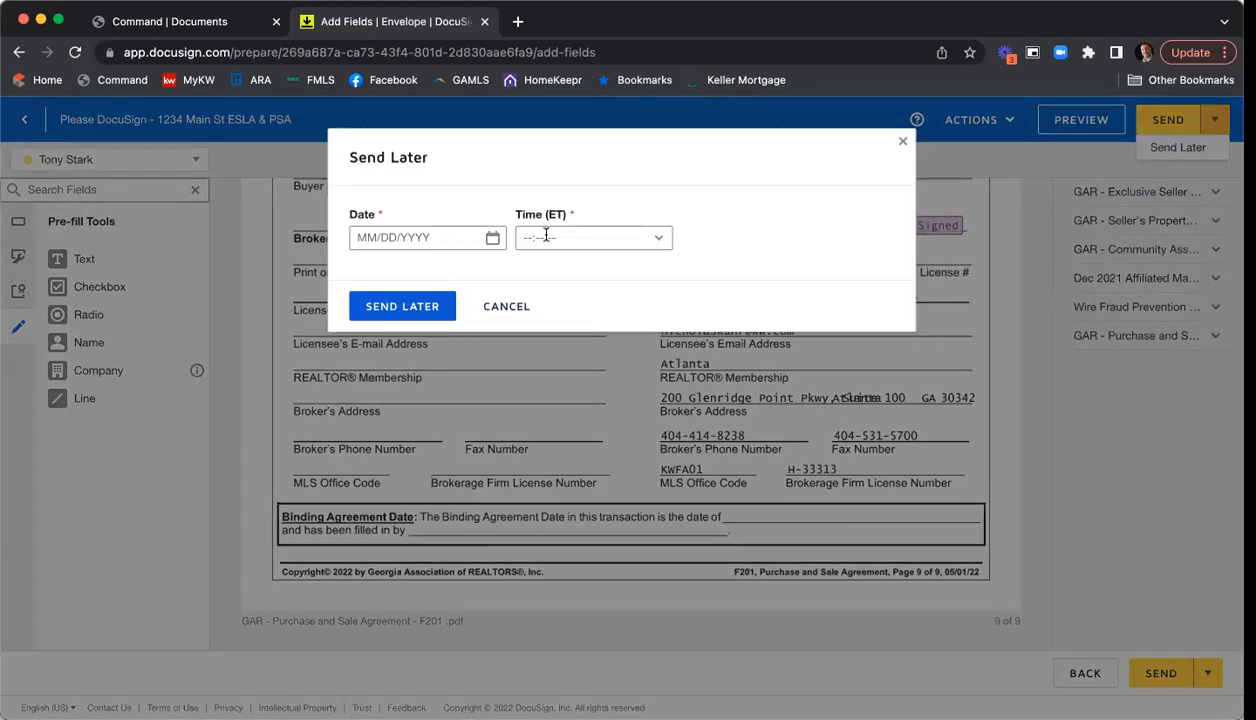
left_click(507, 305)
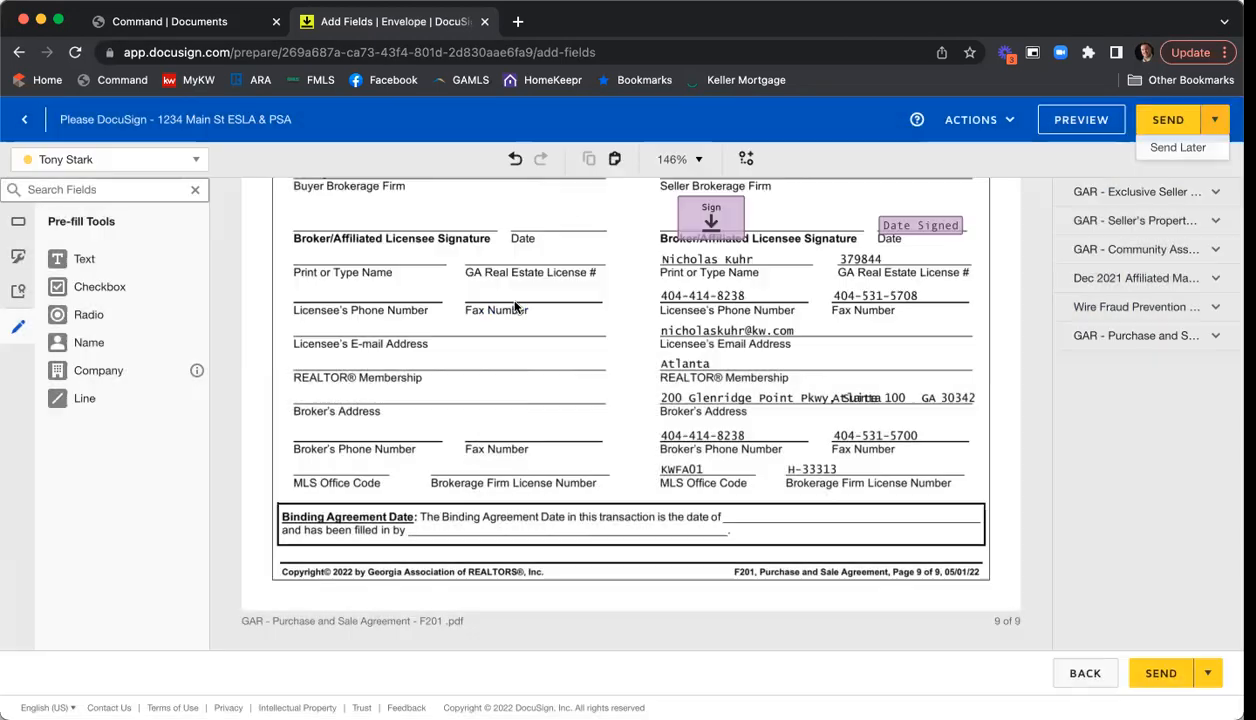
left_click(1163, 120)
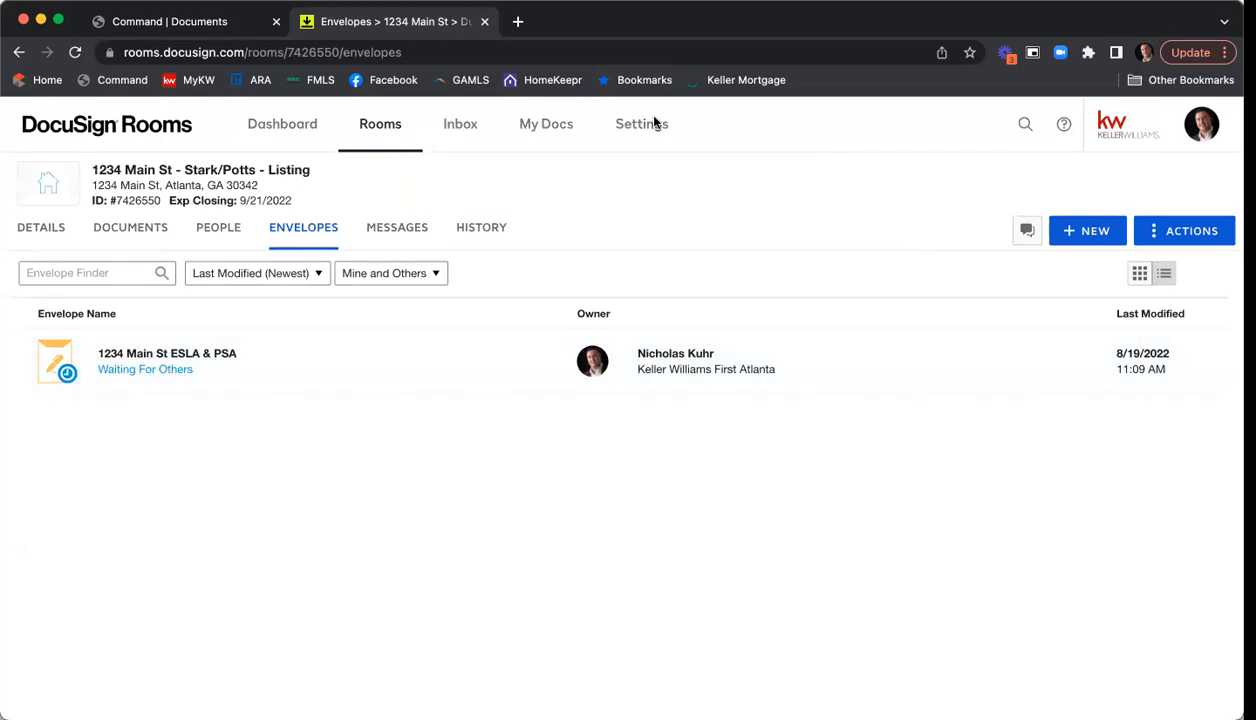
- Load Gmail in a new tab and switch to the other signed-in account
left_click(517, 21)
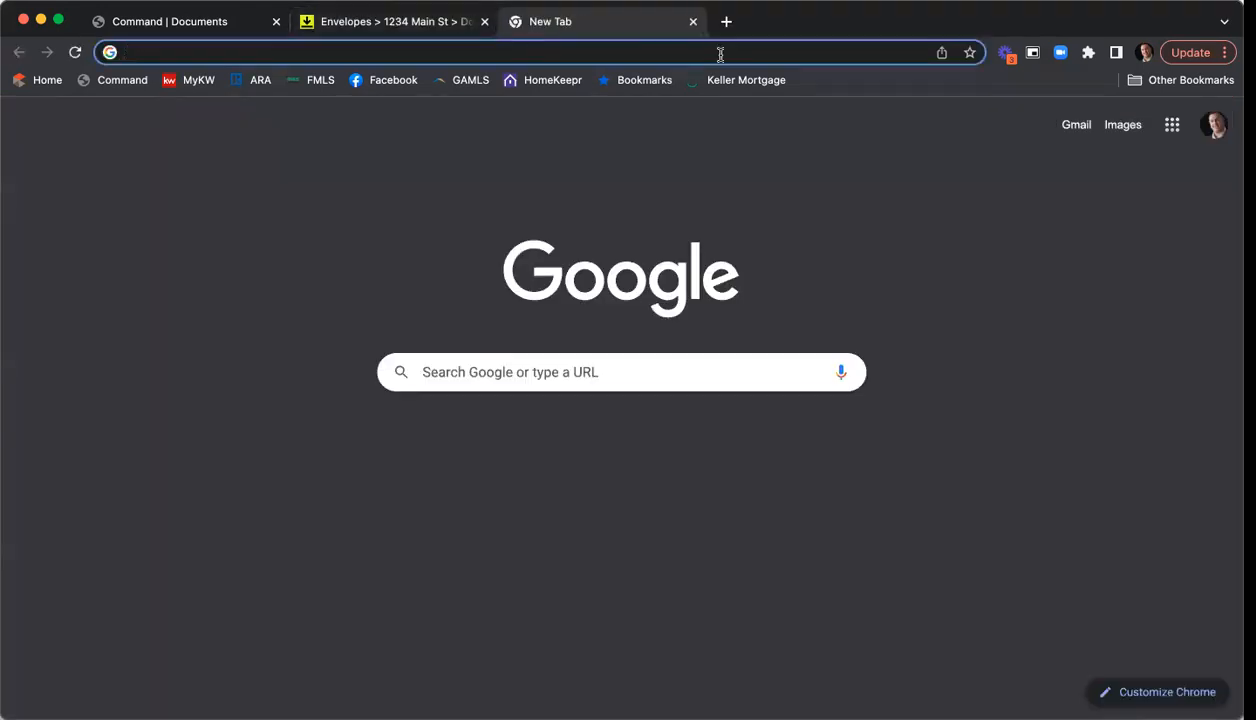
type("gmail.com")
key("Return")
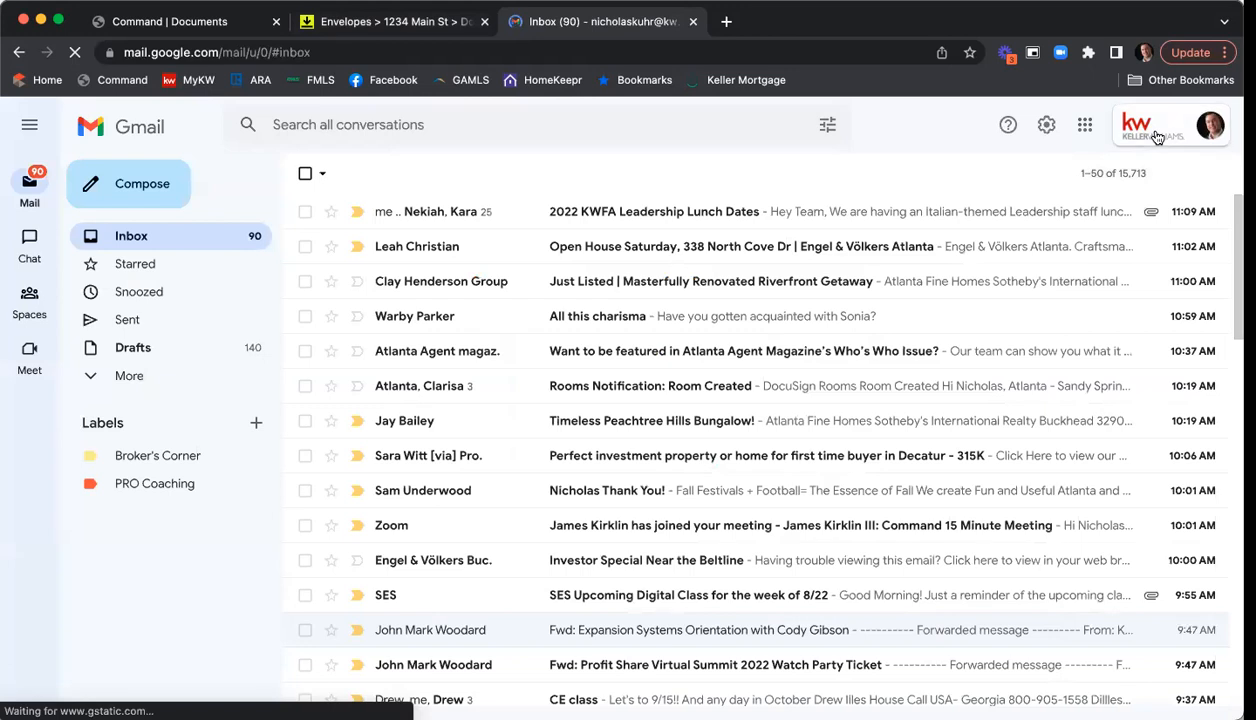
left_click(1200, 130)
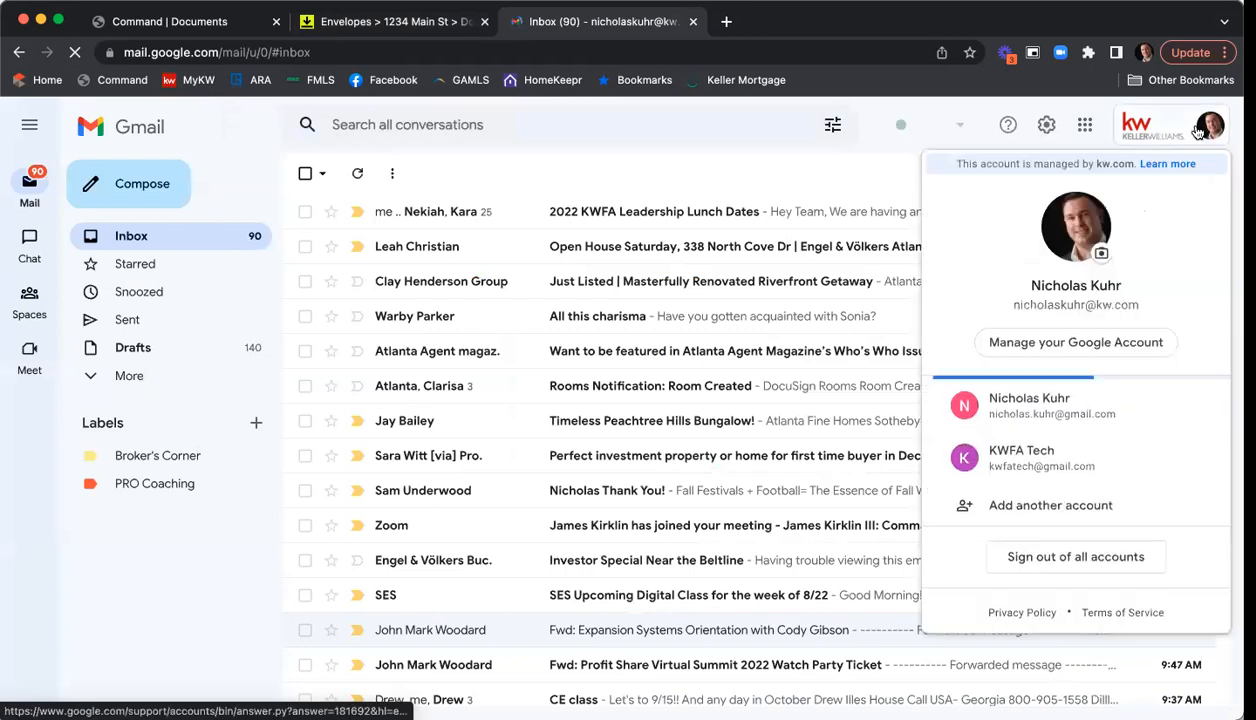
left_click(1066, 447)
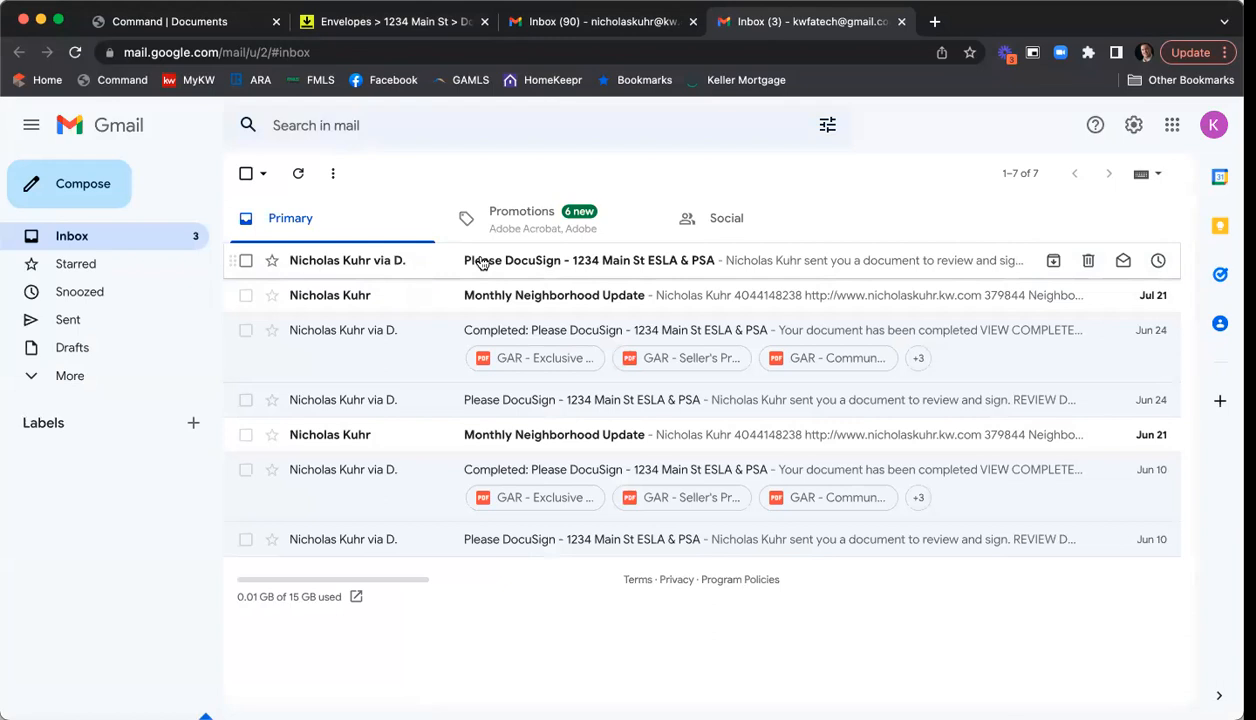
- Open the newest Please DocuSign email and launch its documents for review
left_click(675, 263)
scroll(925, 331, "down", 3)
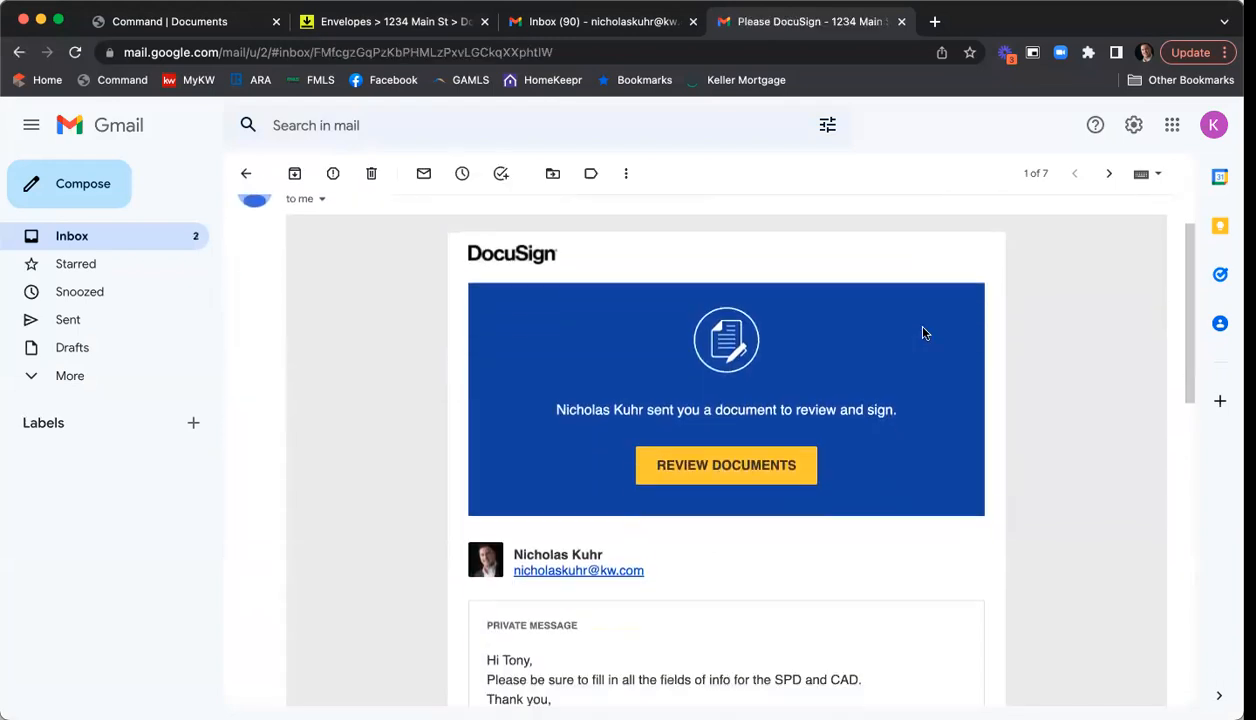
scroll(925, 333, "down", 1)
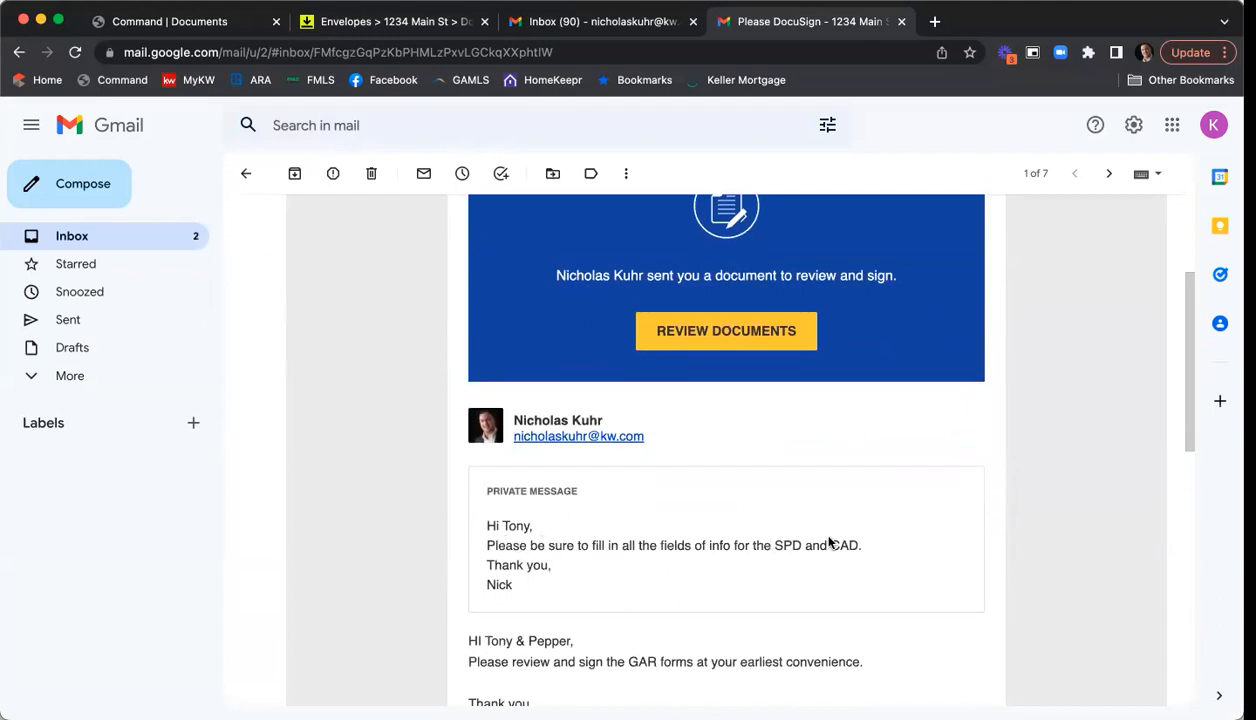
scroll(828, 541, "down", 1)
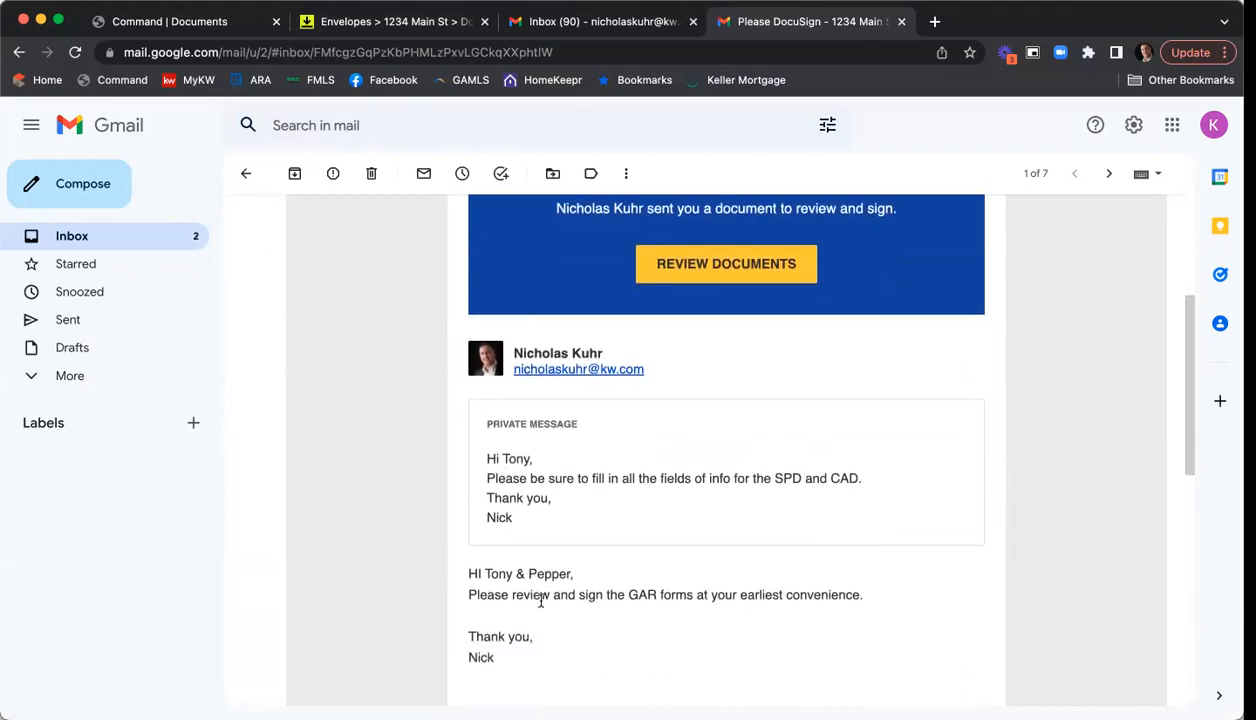
scroll(527, 569, "up", 1)
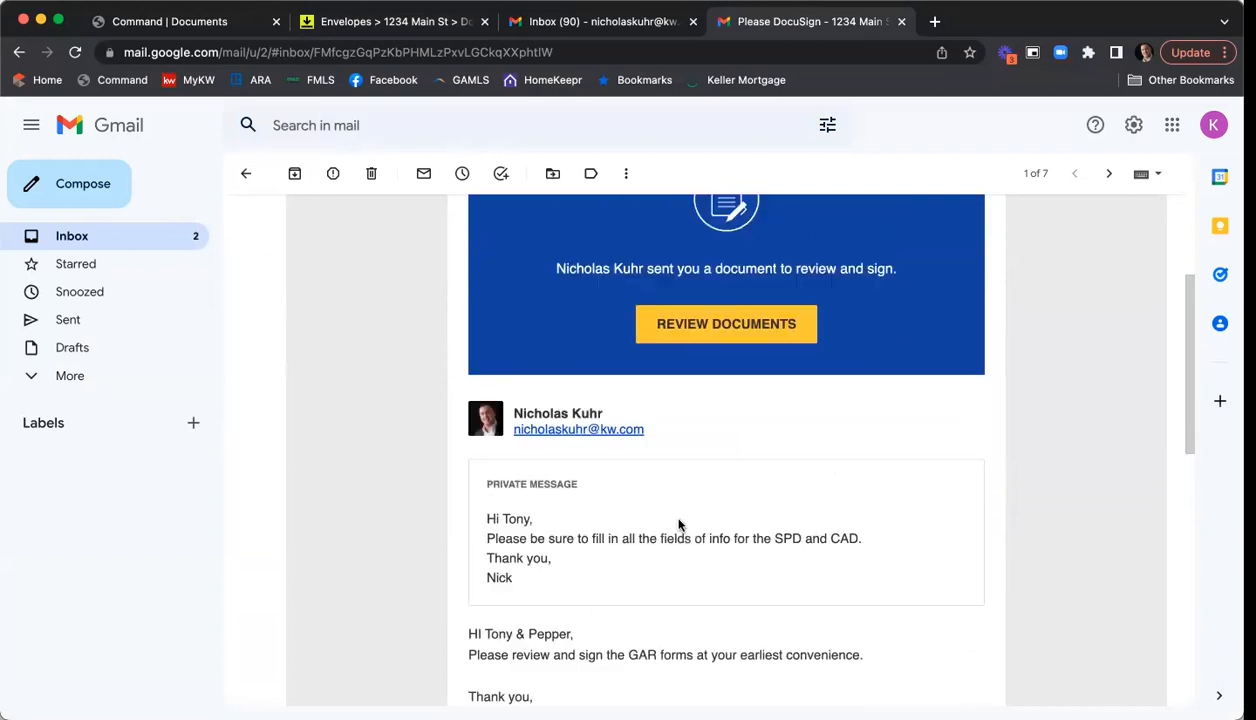
left_click(700, 347)
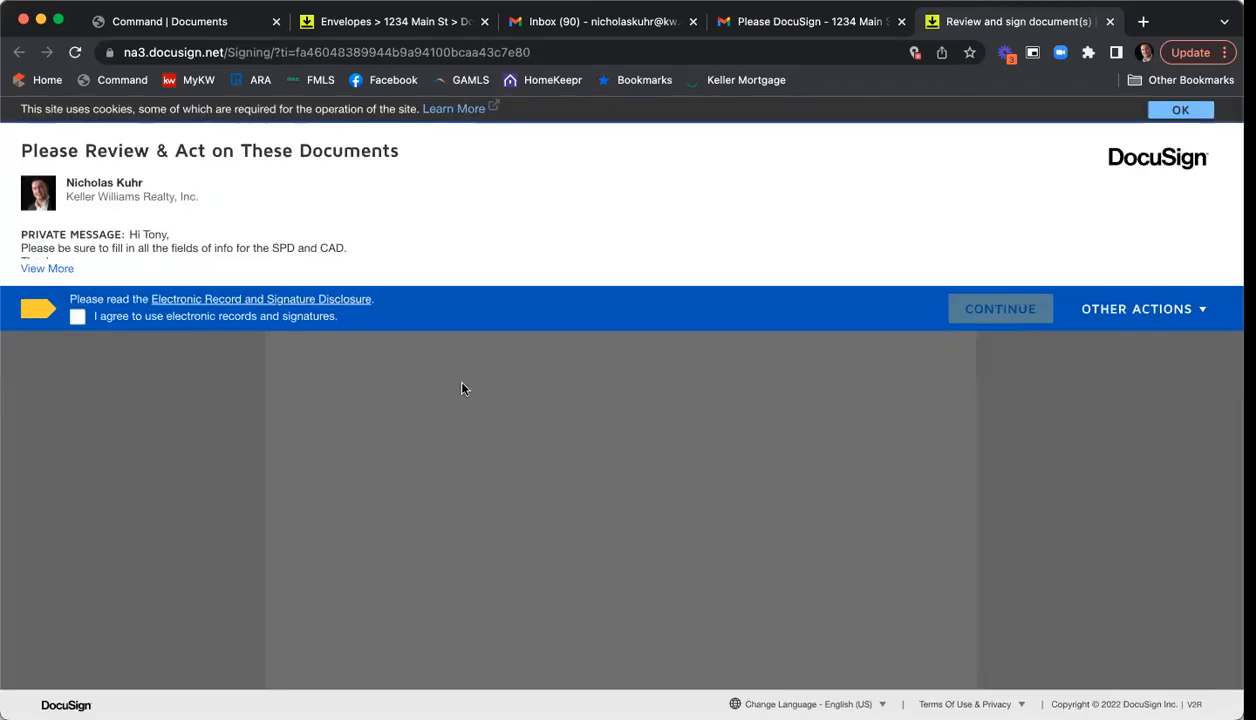
- Accept electronic records and adopt the seller's signature on the listing agreement's Sign field
left_click(78, 317)
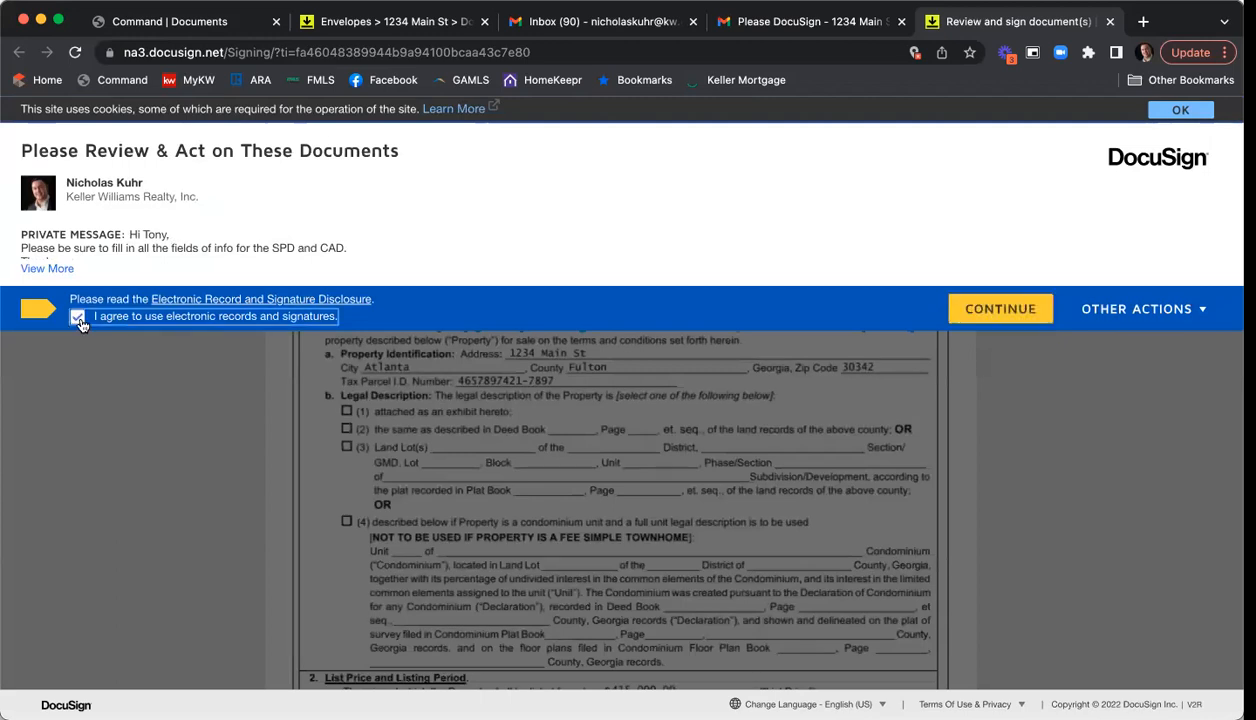
left_click(962, 308)
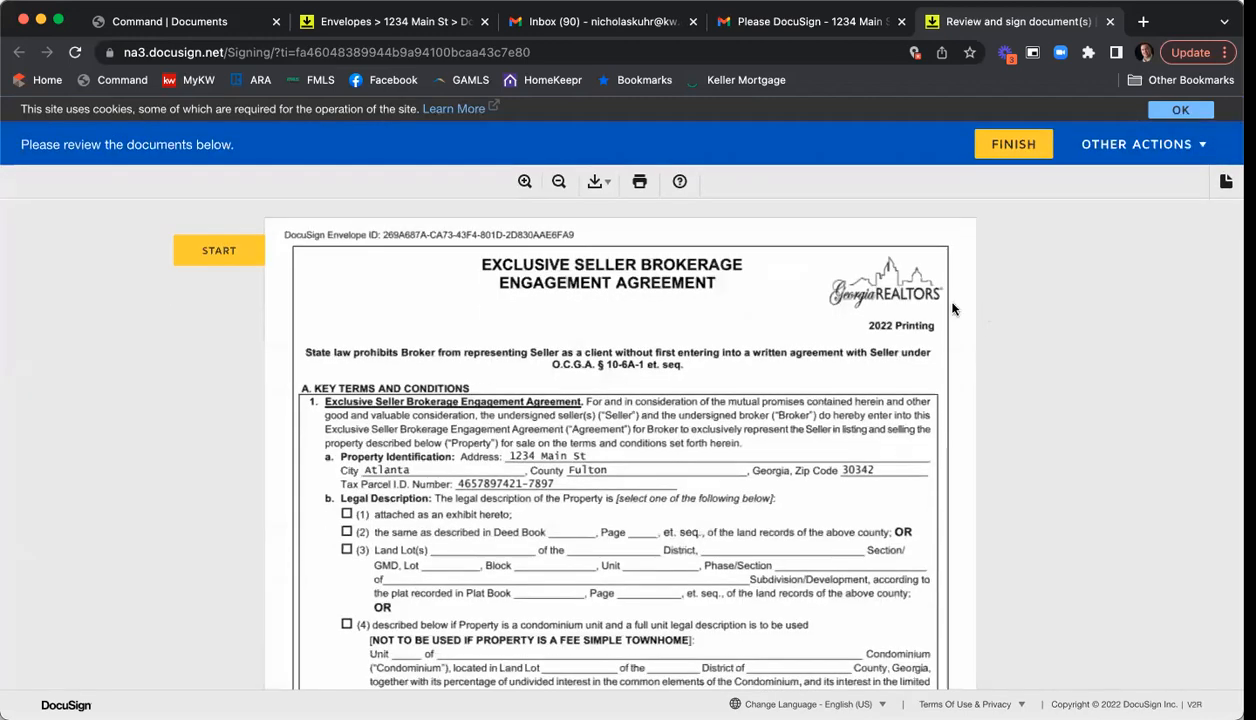
left_click(218, 251)
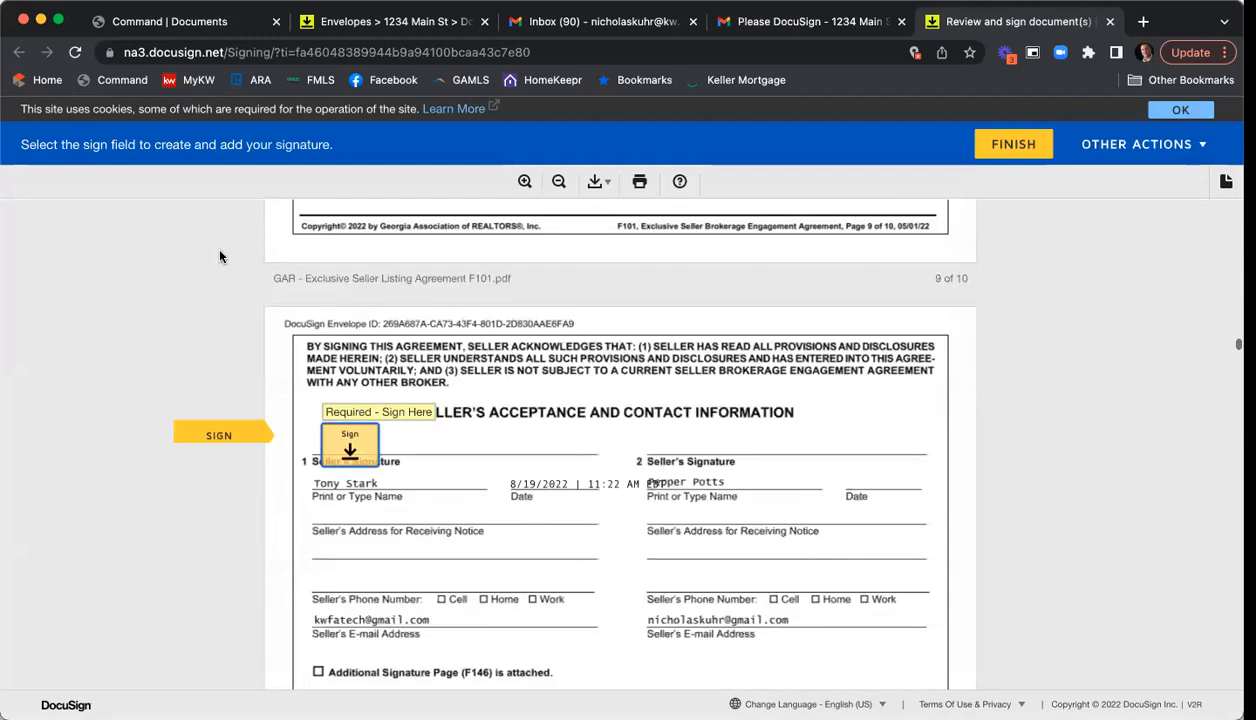
left_click(345, 441)
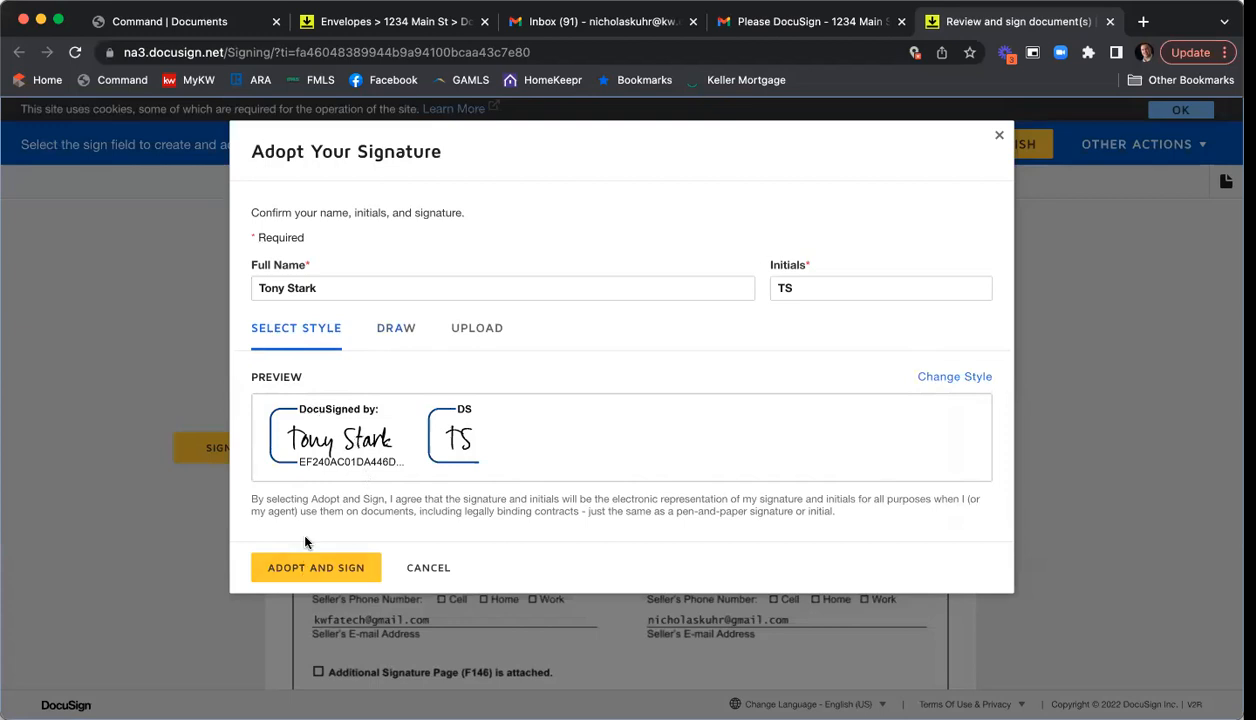
left_click(326, 568)
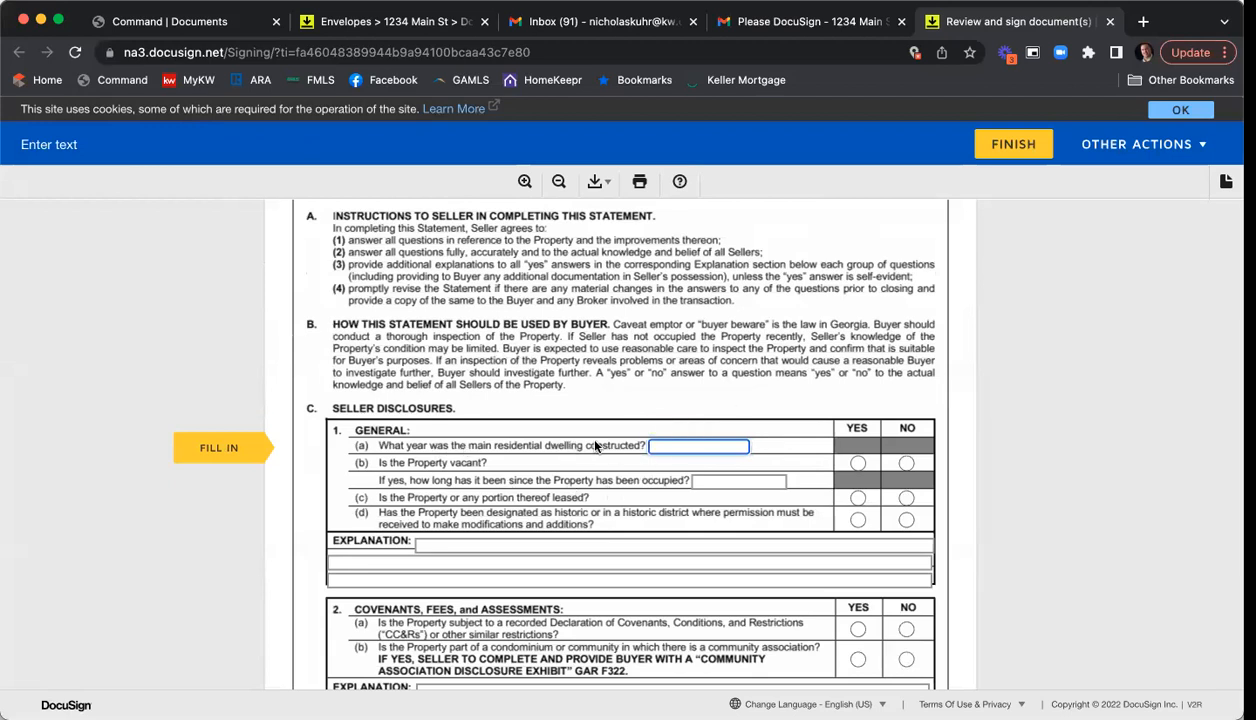
- Answer the vacancy, lease and historic-district questions and fill the three explanation lines with placeholder text
type("2022")
type("02")
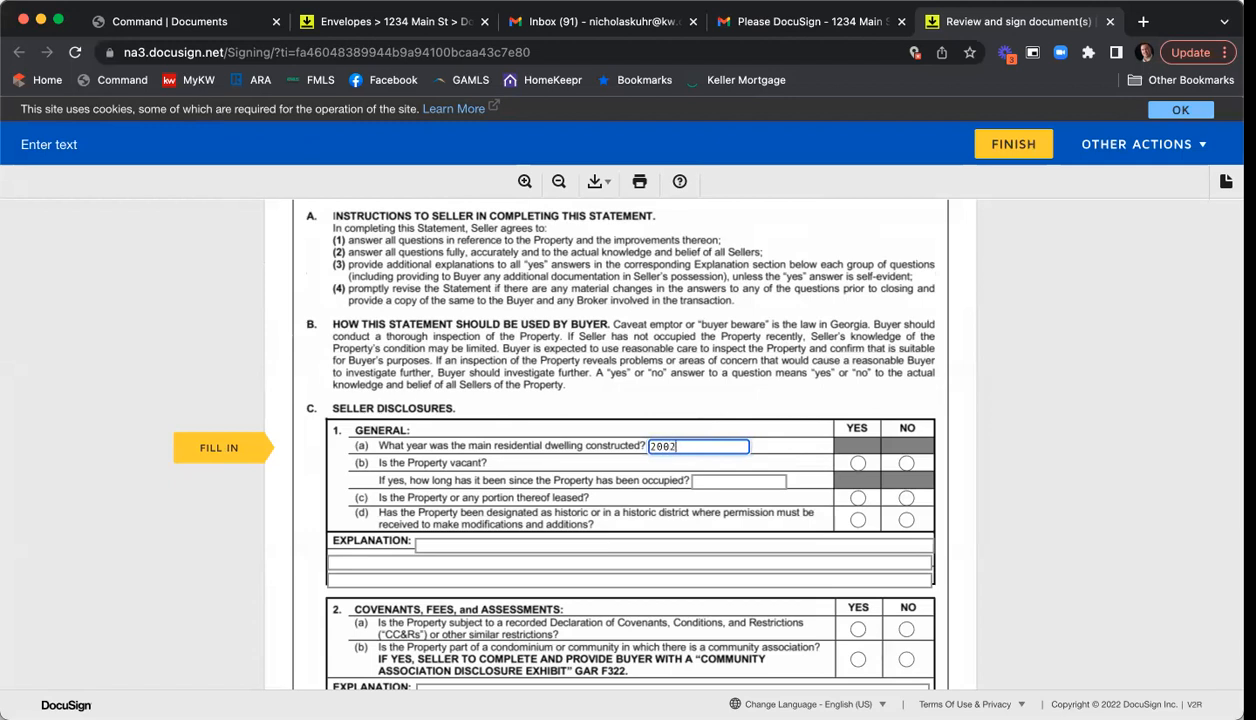
left_click(857, 463)
left_click(906, 498)
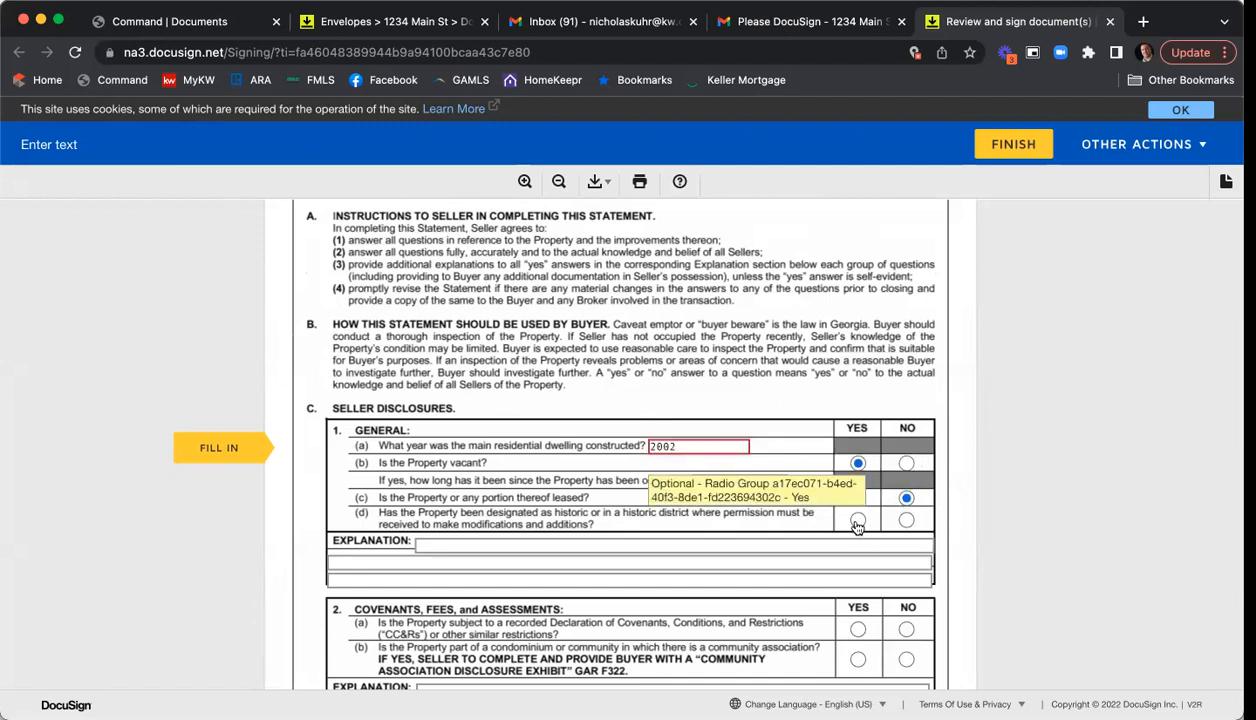
left_click(857, 519)
left_click(590, 521)
type("info")
key("Tab")
type("fi")
key("BackSpace")
key("BackSpace")
type("inf")
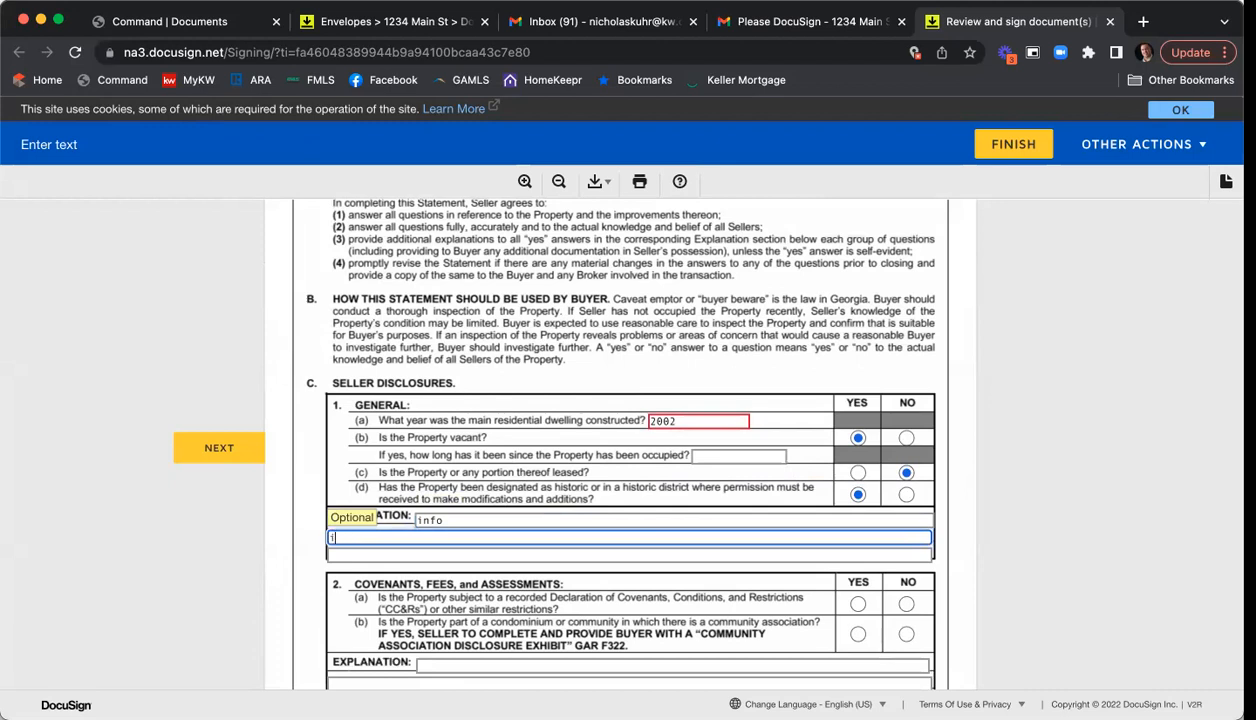
key("Tab")
type("fin")
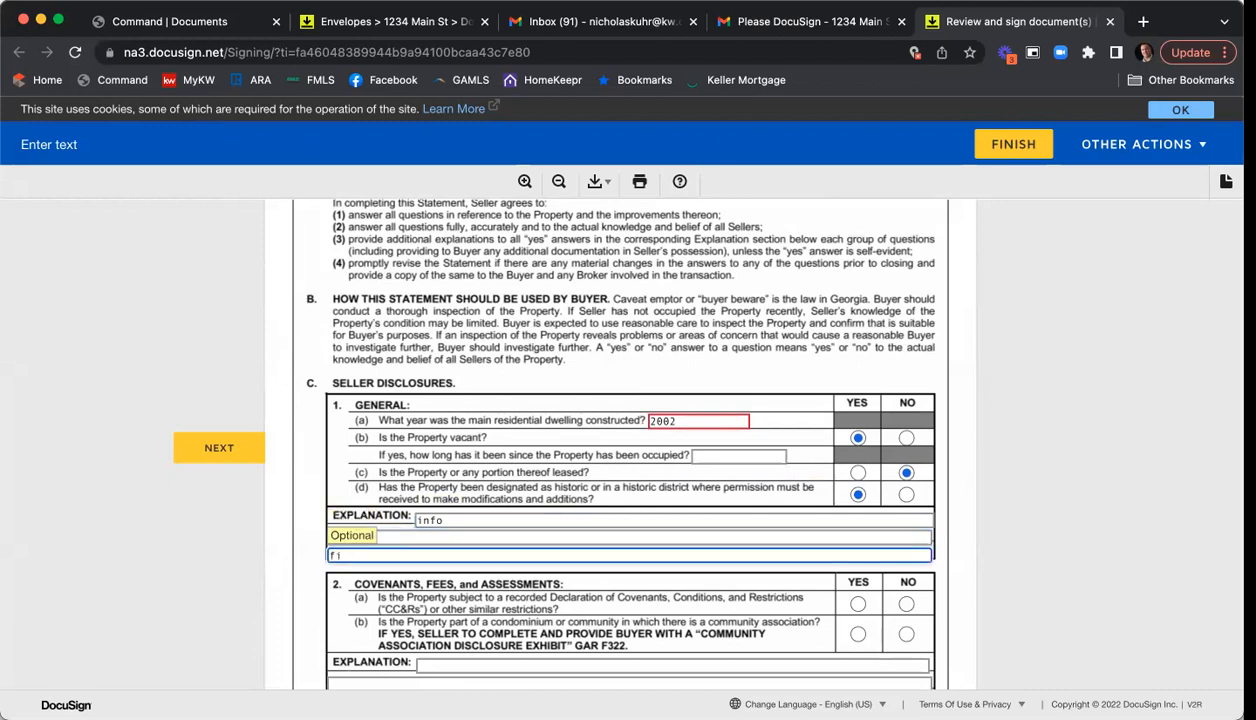
type("nfo")
- Answer the covenants, community association, lead-paint and structural items Yes/No questions
scroll(916, 640, "down", 2)
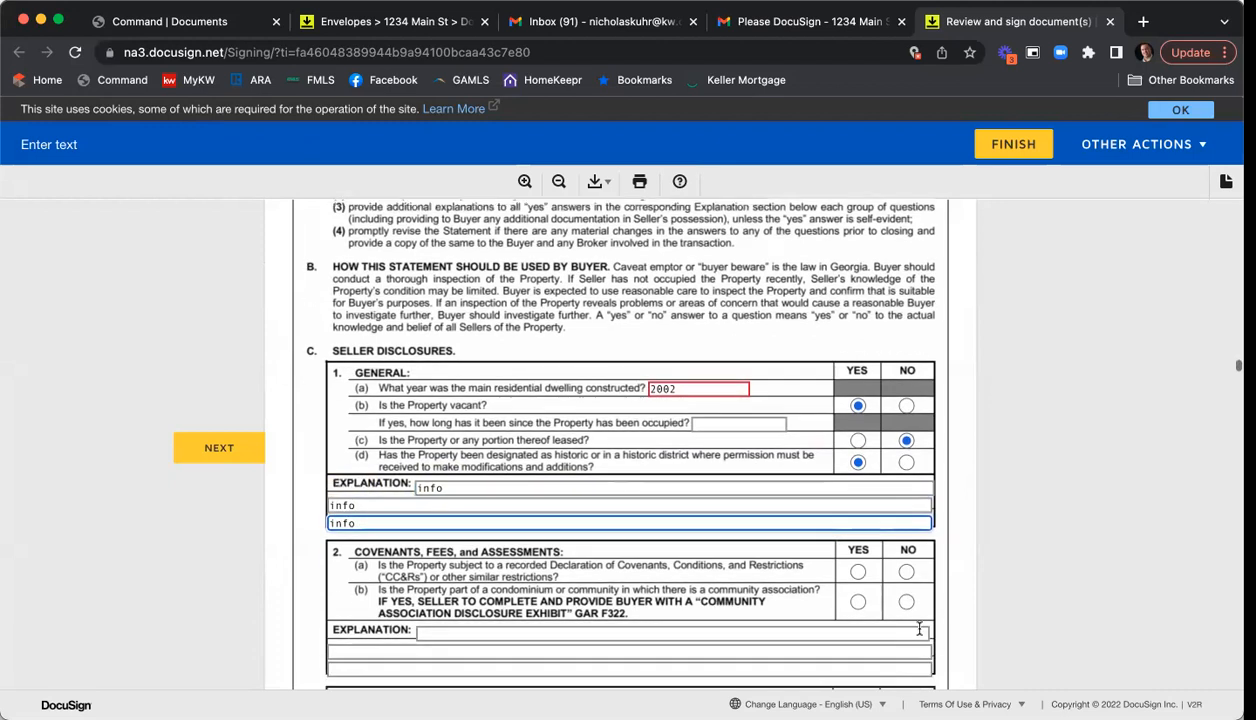
left_click(857, 603)
left_click(905, 590)
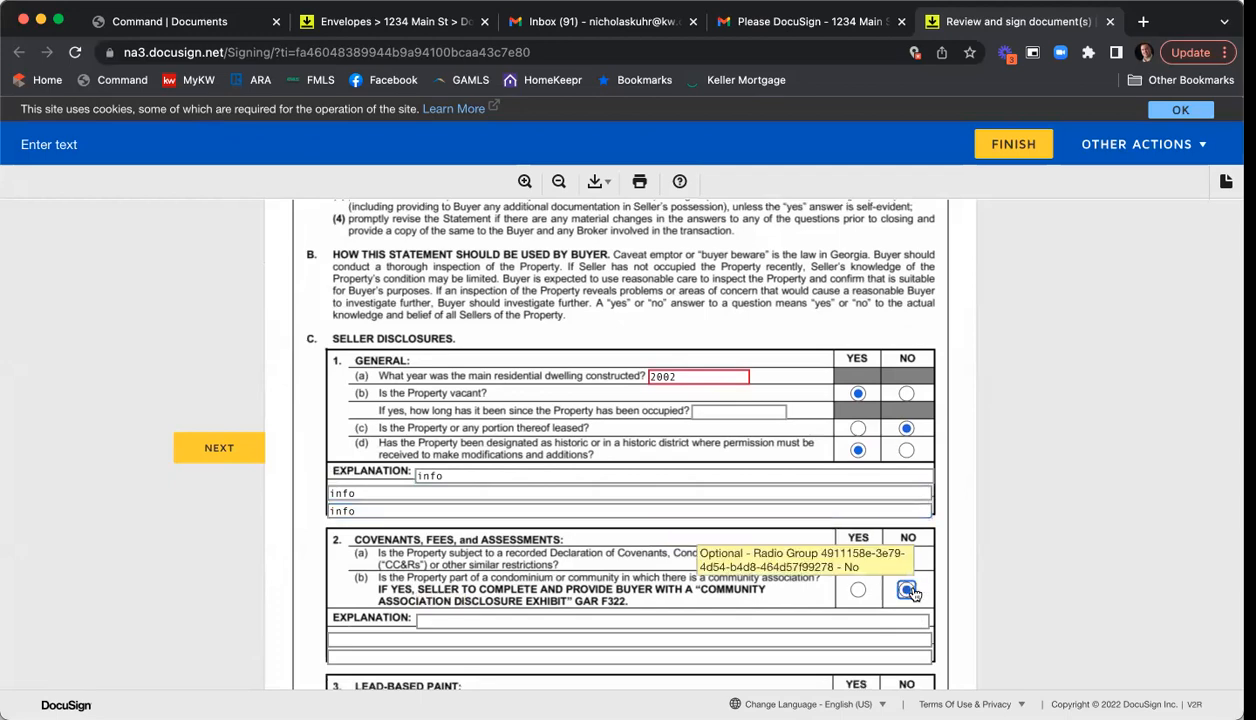
scroll(885, 575, "down", 4)
left_click(856, 540)
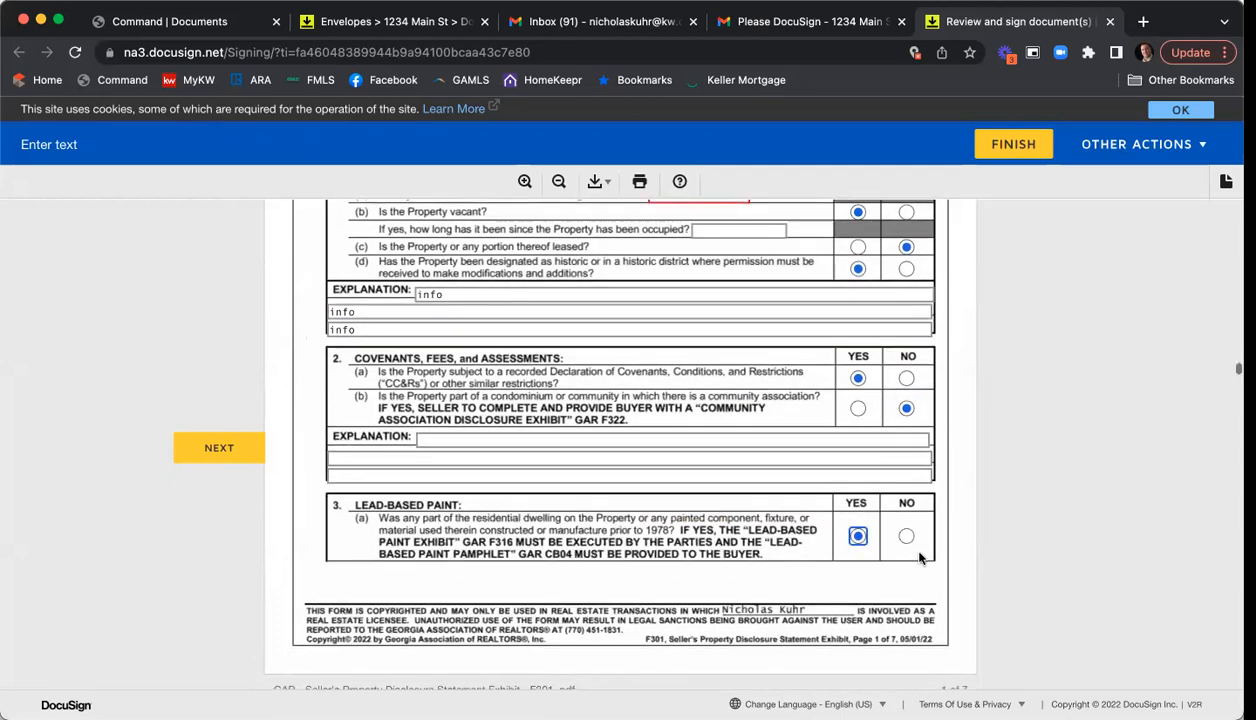
scroll(857, 540, "down", 10)
left_click(866, 343)
left_click(912, 362)
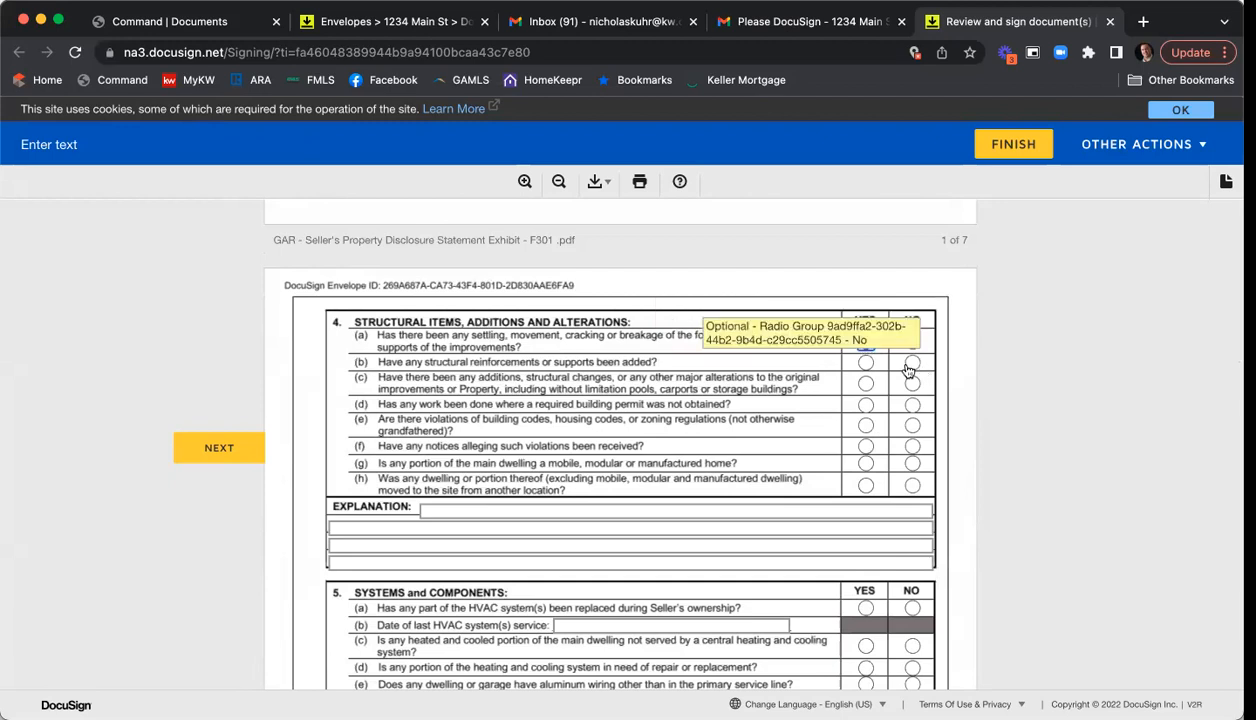
left_click(866, 405)
left_click(908, 427)
left_click(866, 448)
left_click(910, 464)
left_click(912, 485)
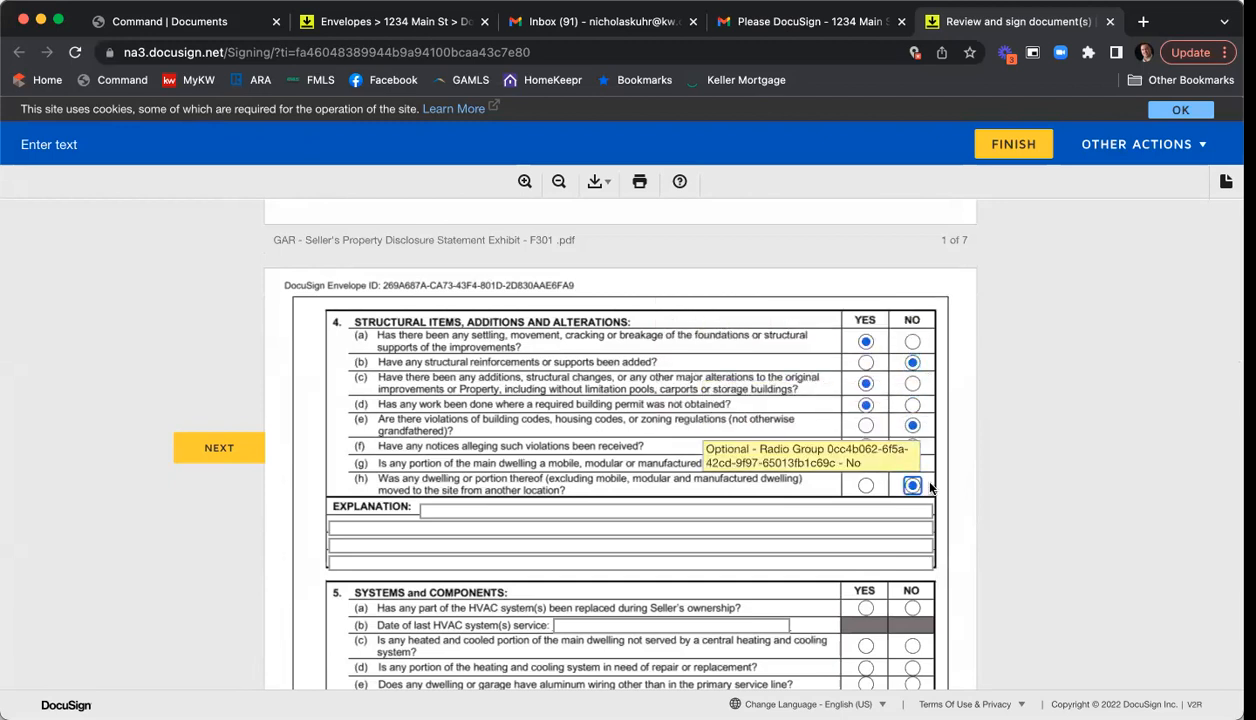
- Answer Yes to the six Systems and Components questions, HVAC through leased systems, and reach the signature
scroll(920, 480, "down", 5)
left_click(866, 358)
left_click(866, 417)
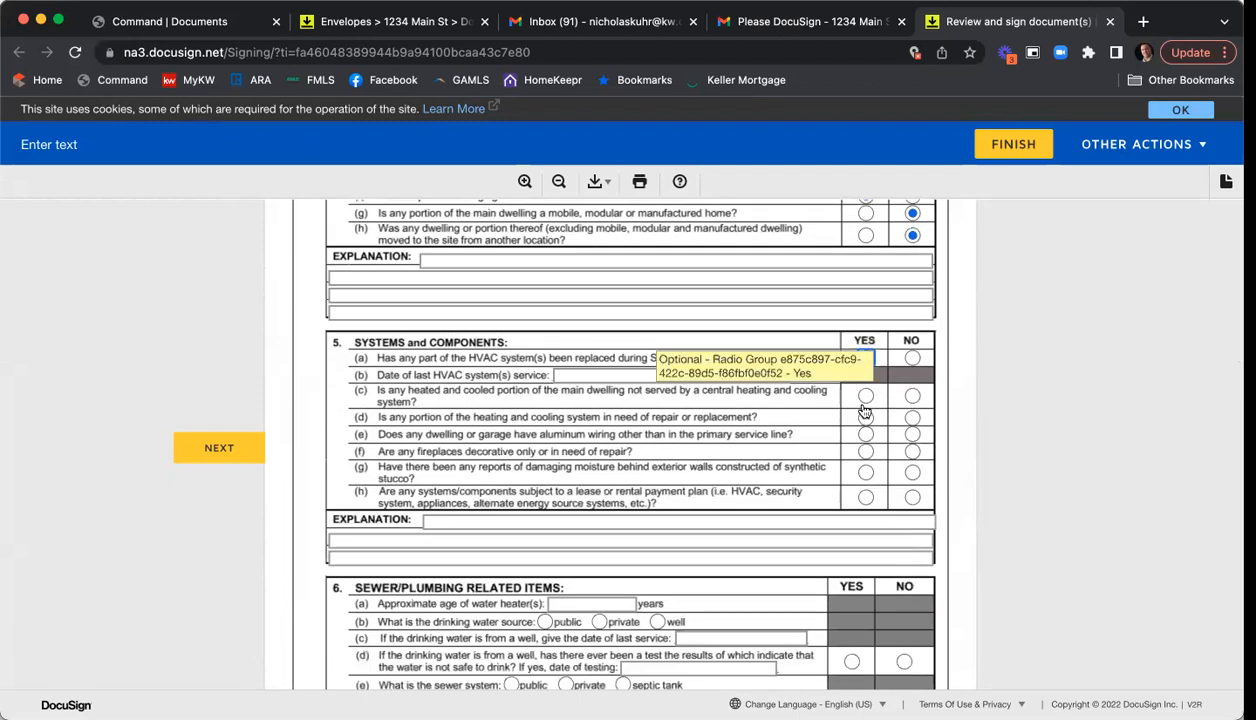
left_click(866, 435)
left_click(866, 452)
left_click(866, 473)
left_click(866, 497)
scroll(919, 474, "down", 4)
scroll(920, 474, "down", 20)
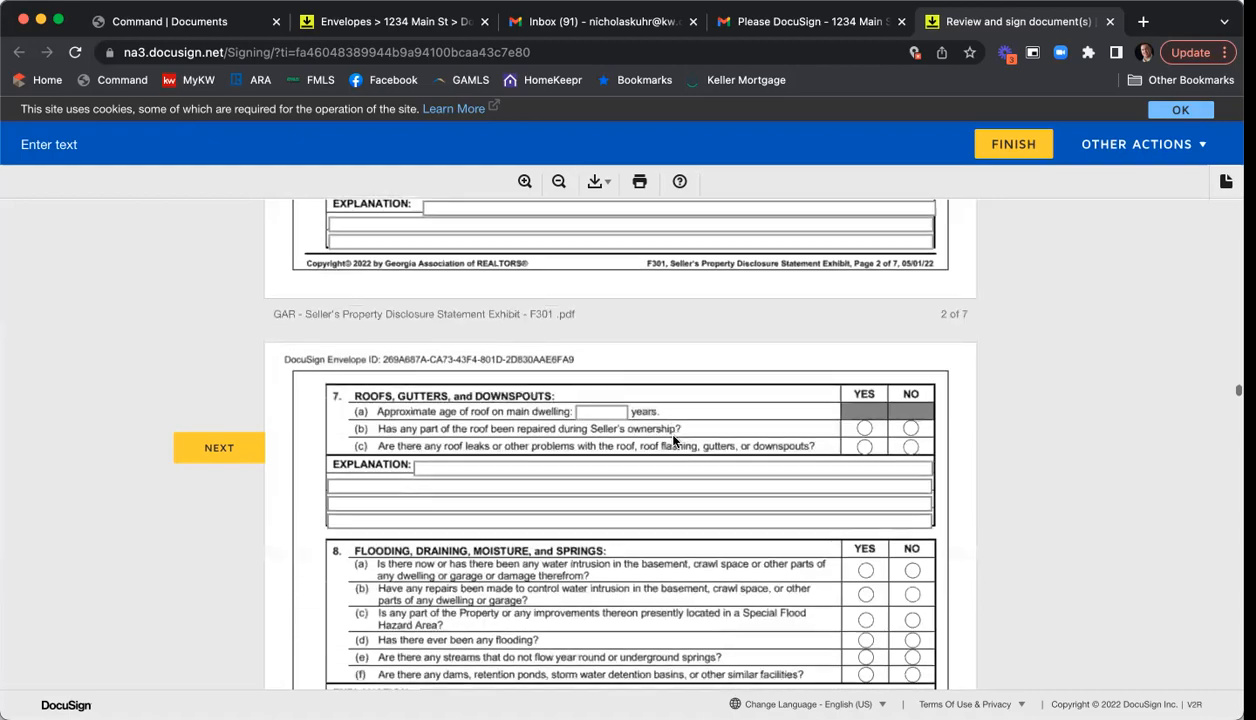
scroll(684, 459, "down", 20)
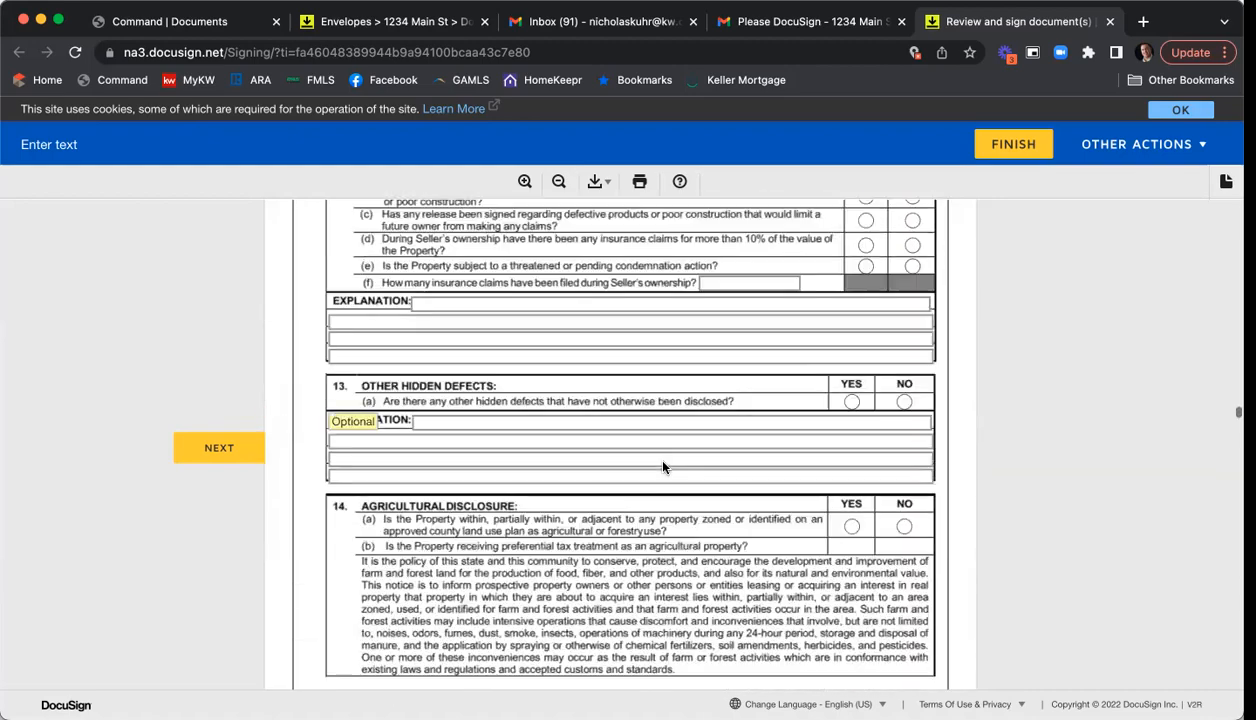
scroll(665, 463, "down", 15)
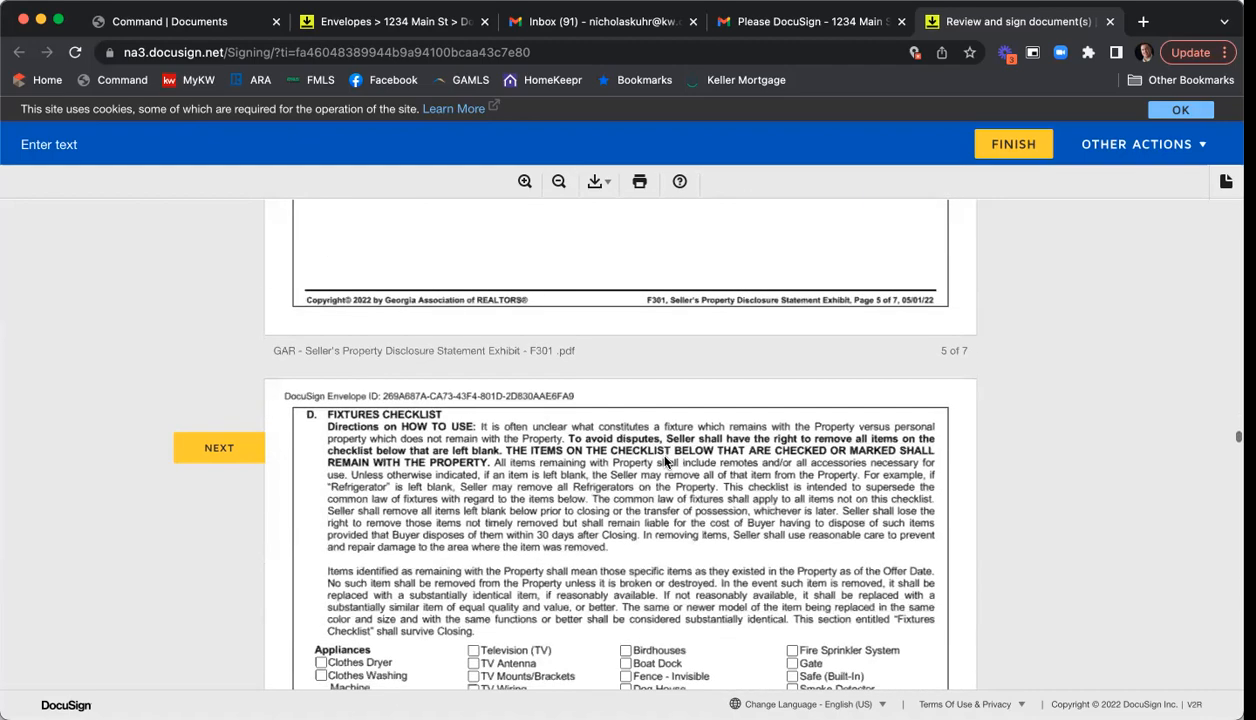
scroll(667, 461, "down", 15)
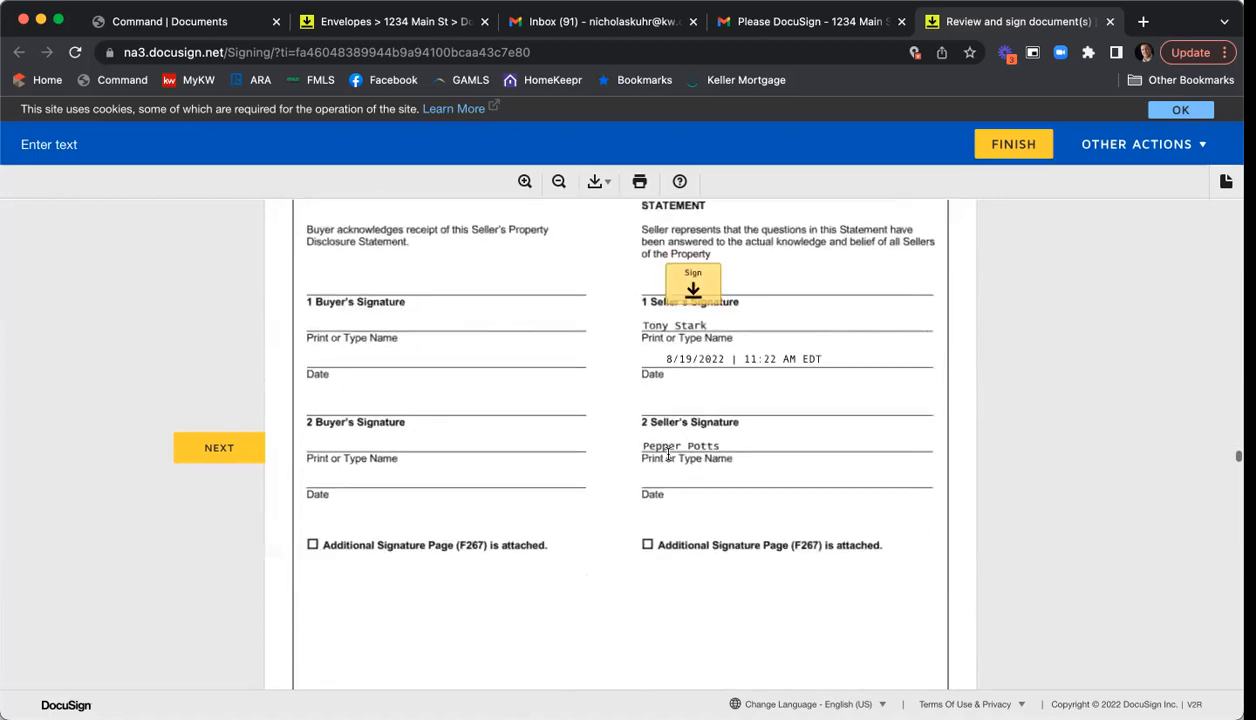
- Sign the disclosure's seller line and enter the HOA name, contact name and management company
left_click(695, 297)
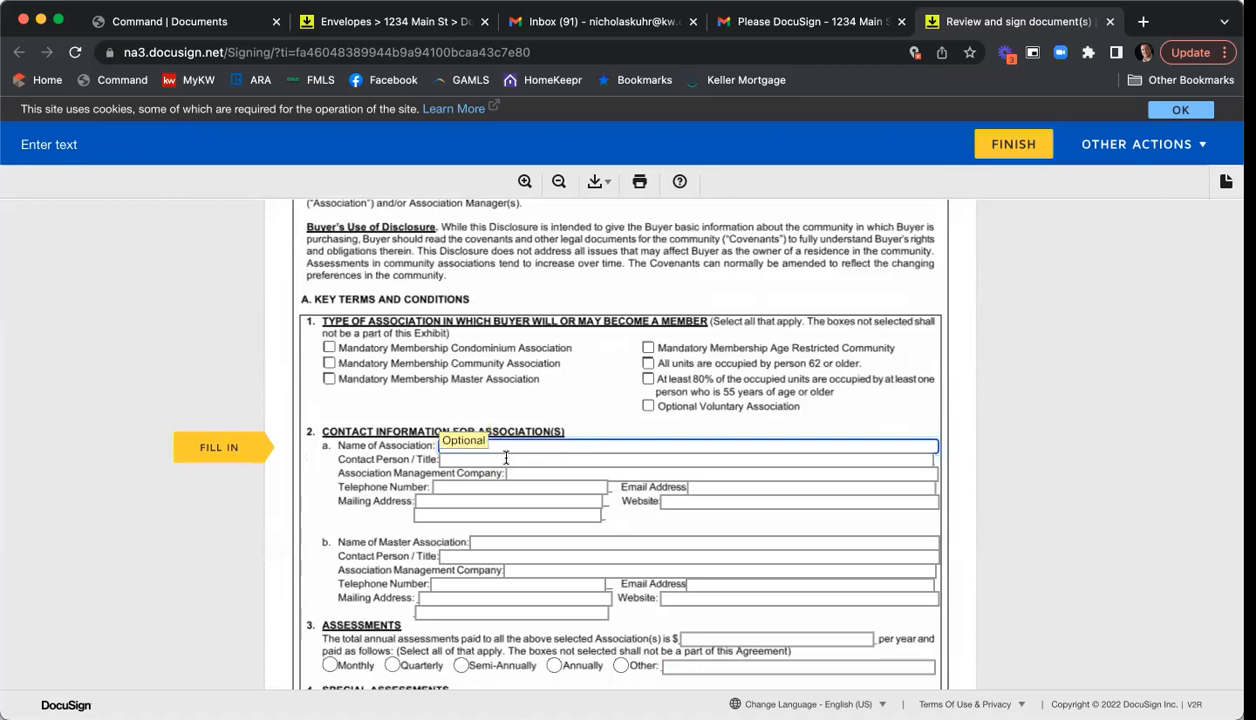
type("Name of HOA")
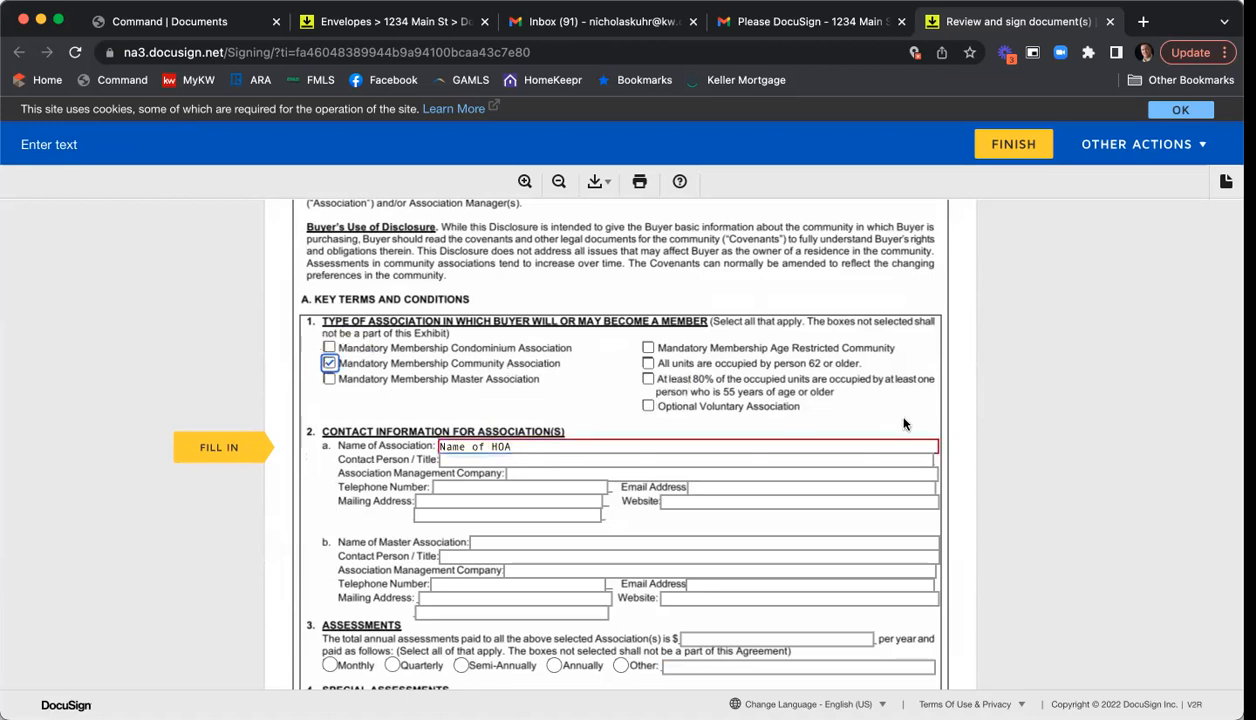
scroll(1000, 390, "down", 1)
left_click(518, 413)
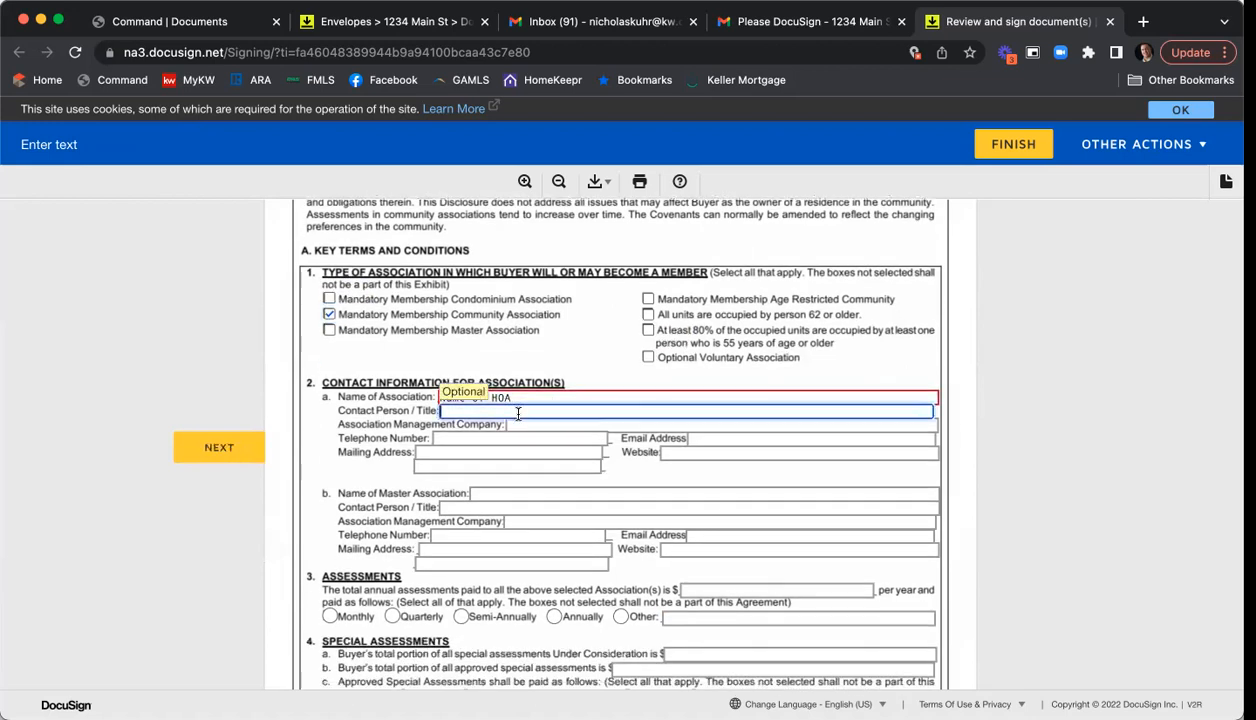
type("Contact Name")
key("Tab")
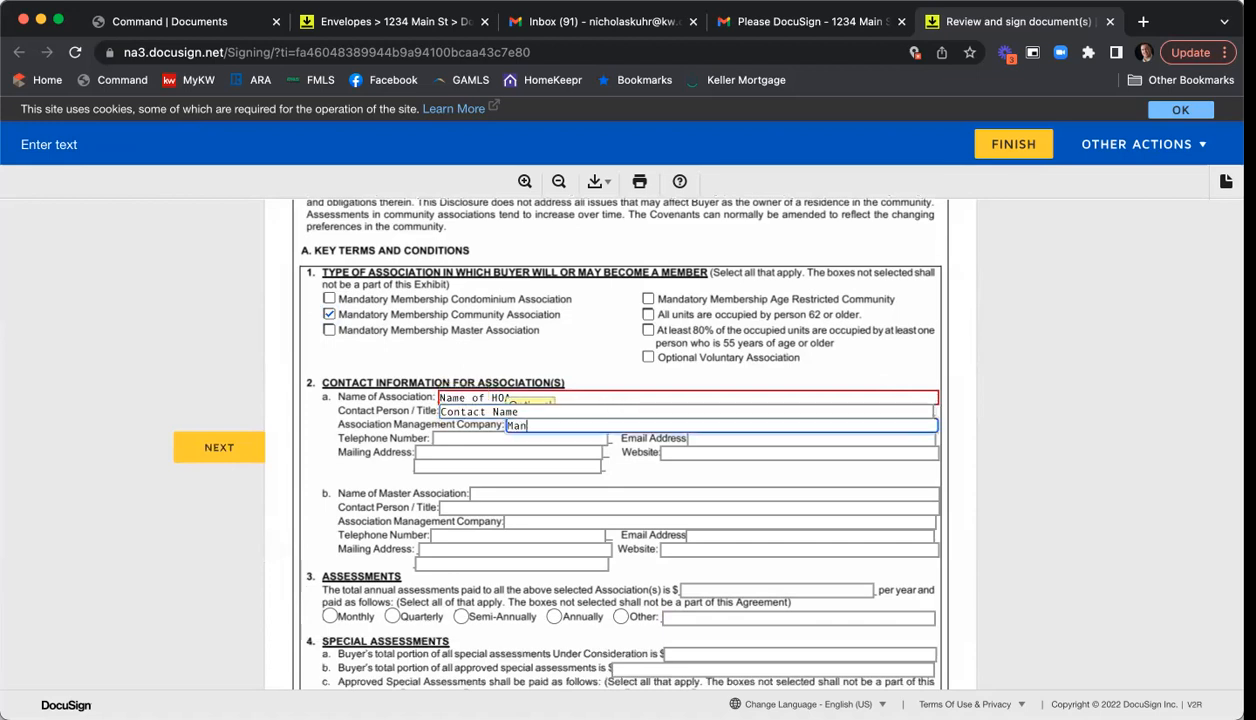
type("Management Co")
- Enter $1000 assessments paid quarterly, the $150 transfer fee, and mark no violations received
scroll(521, 423, "down", 2)
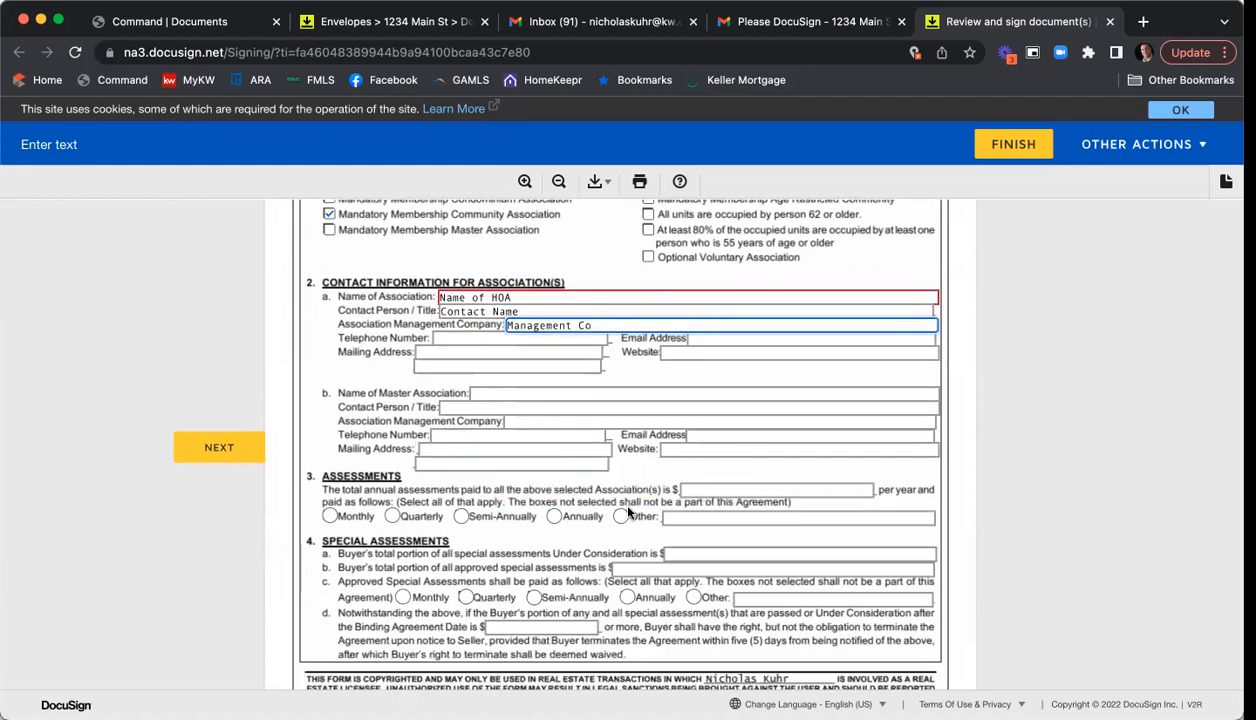
left_click(800, 489)
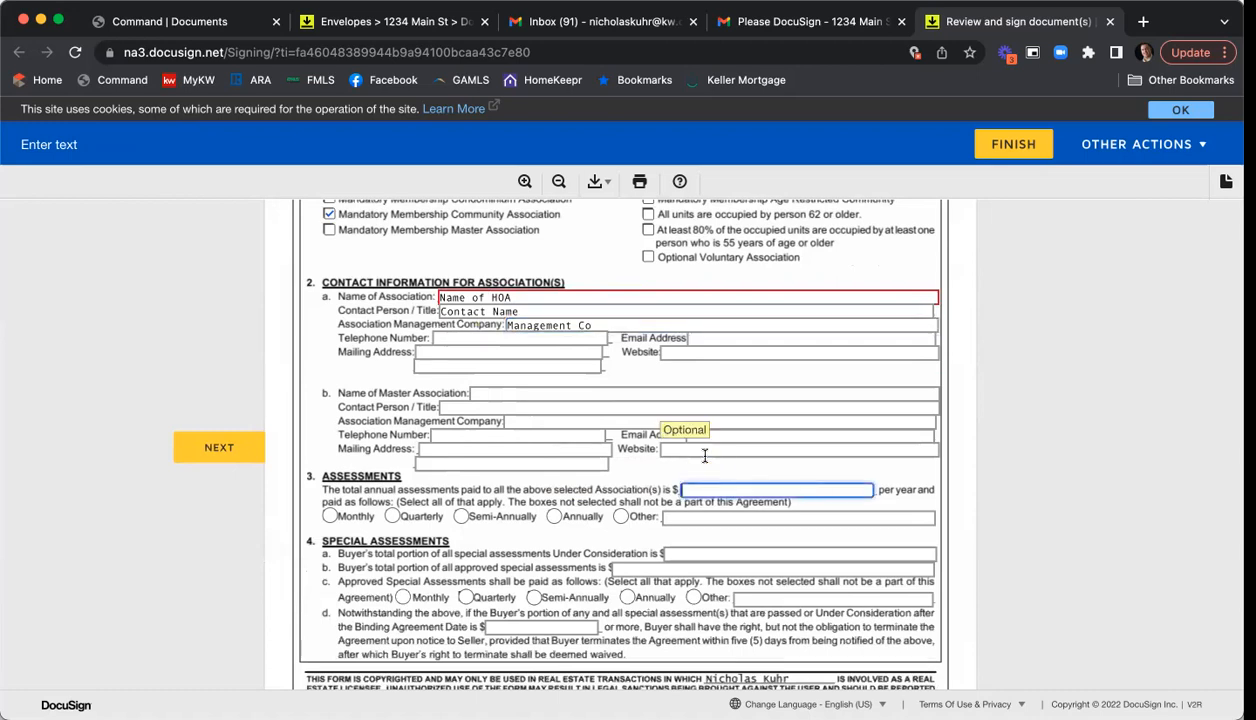
type("1000")
left_click(406, 511)
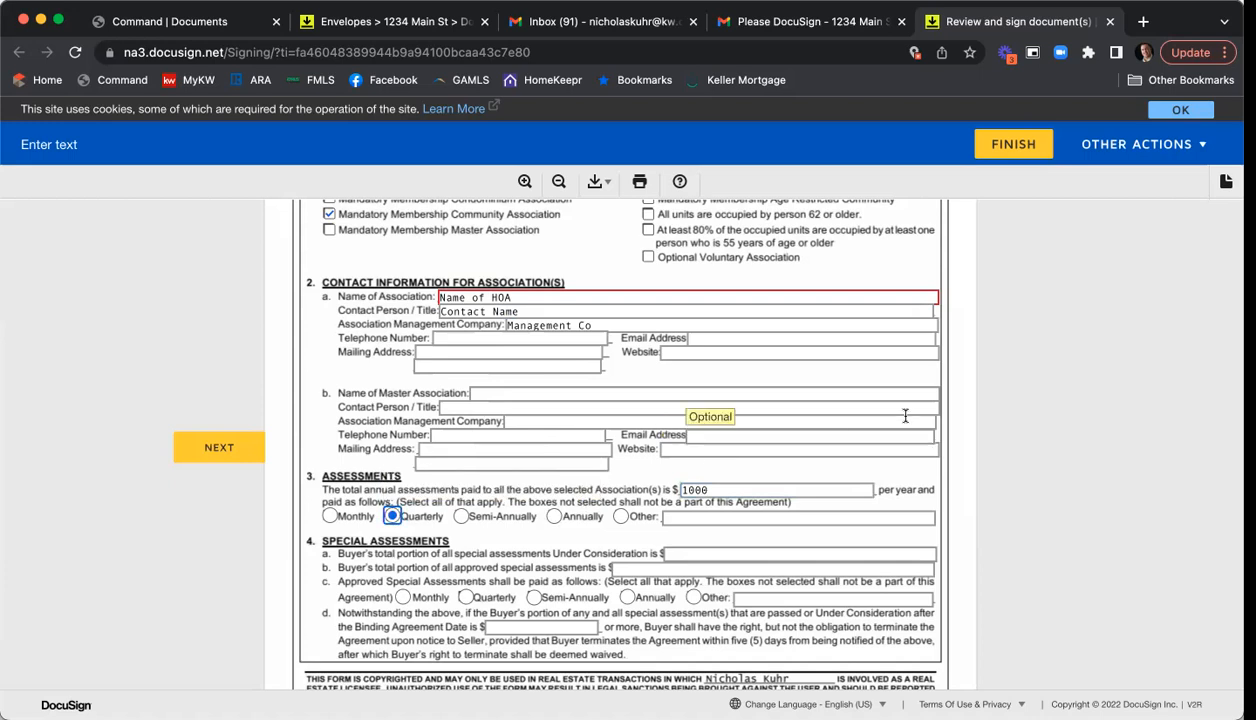
scroll(907, 415, "down", 3)
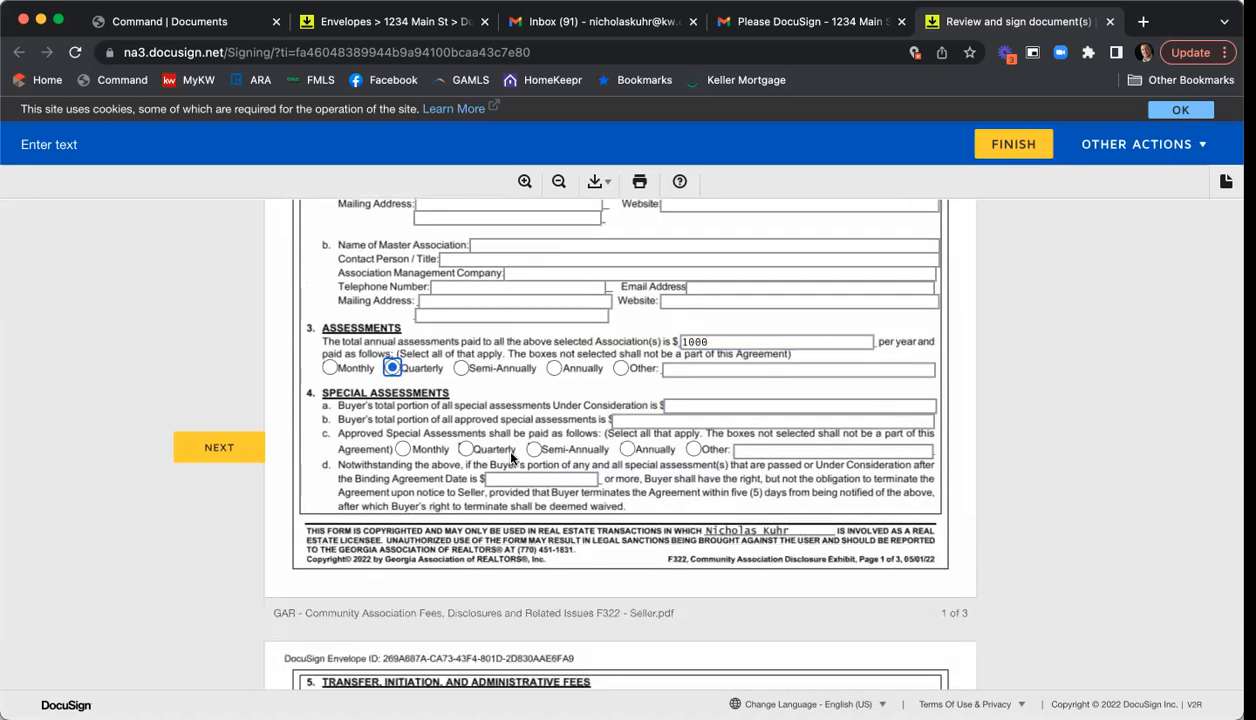
scroll(540, 440, "down", 5)
left_click(377, 444)
type("11")
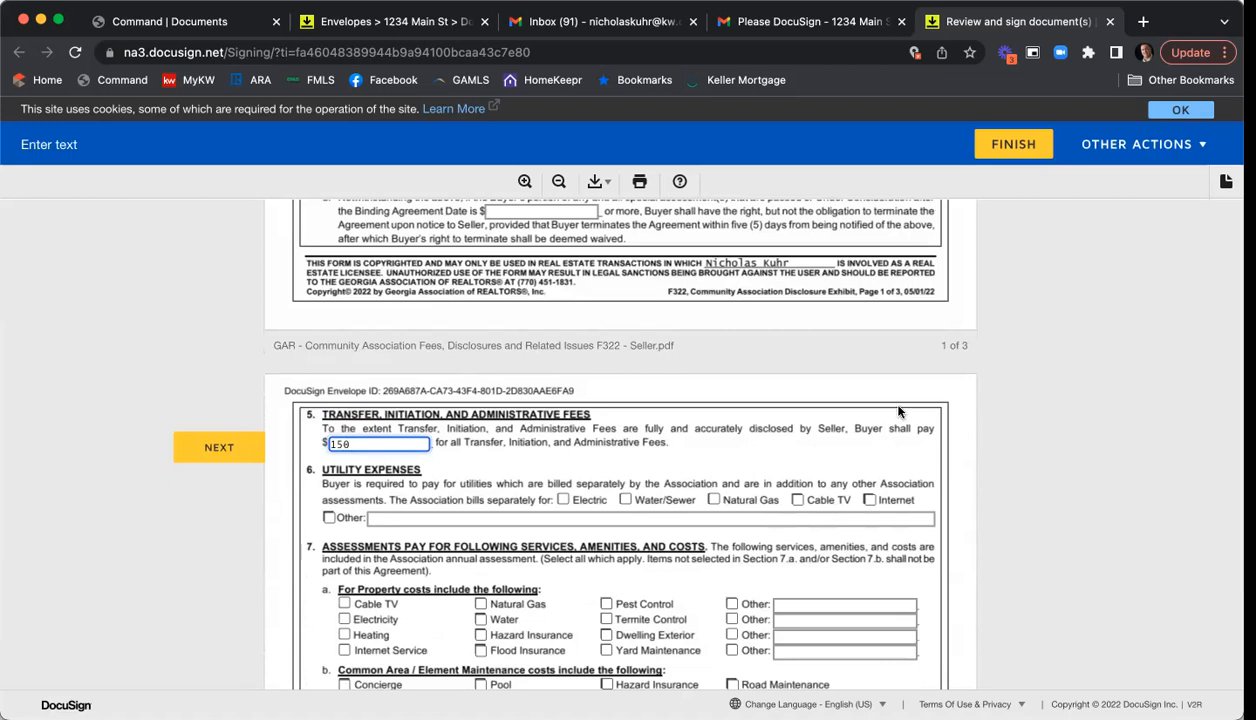
scroll(915, 440, "down", 2)
scroll(932, 448, "down", 1)
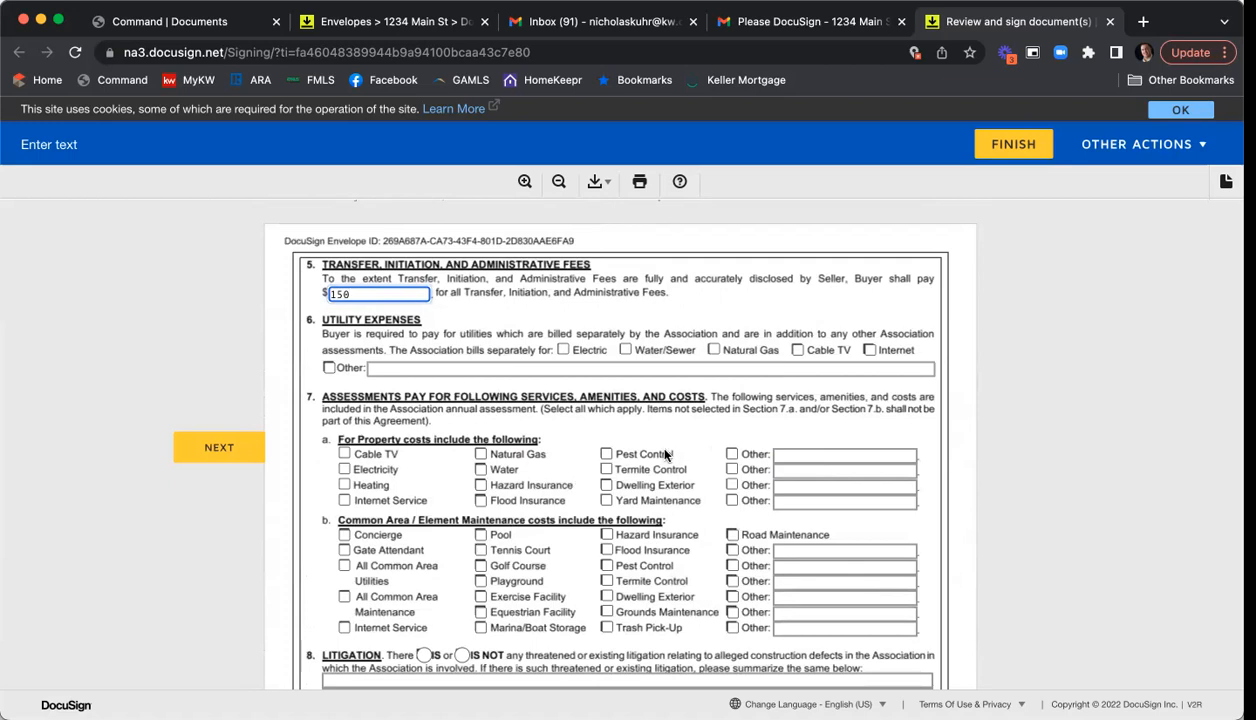
scroll(655, 448, "down", 5)
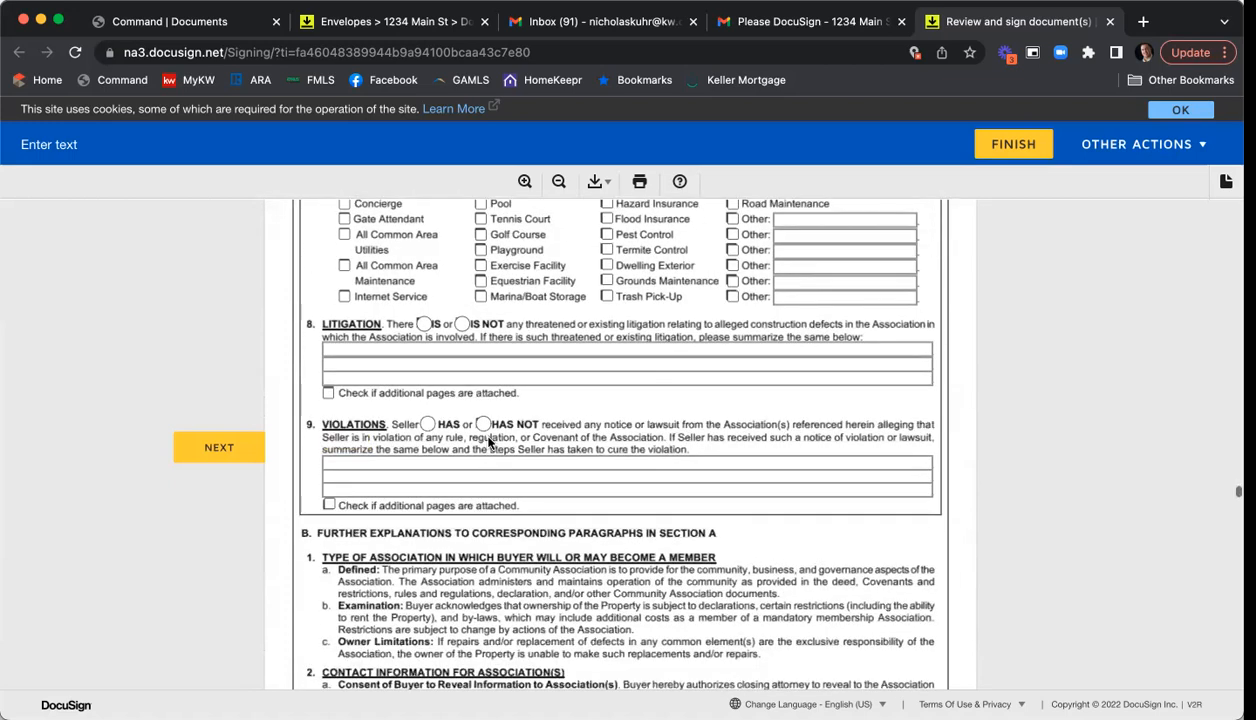
left_click(483, 425)
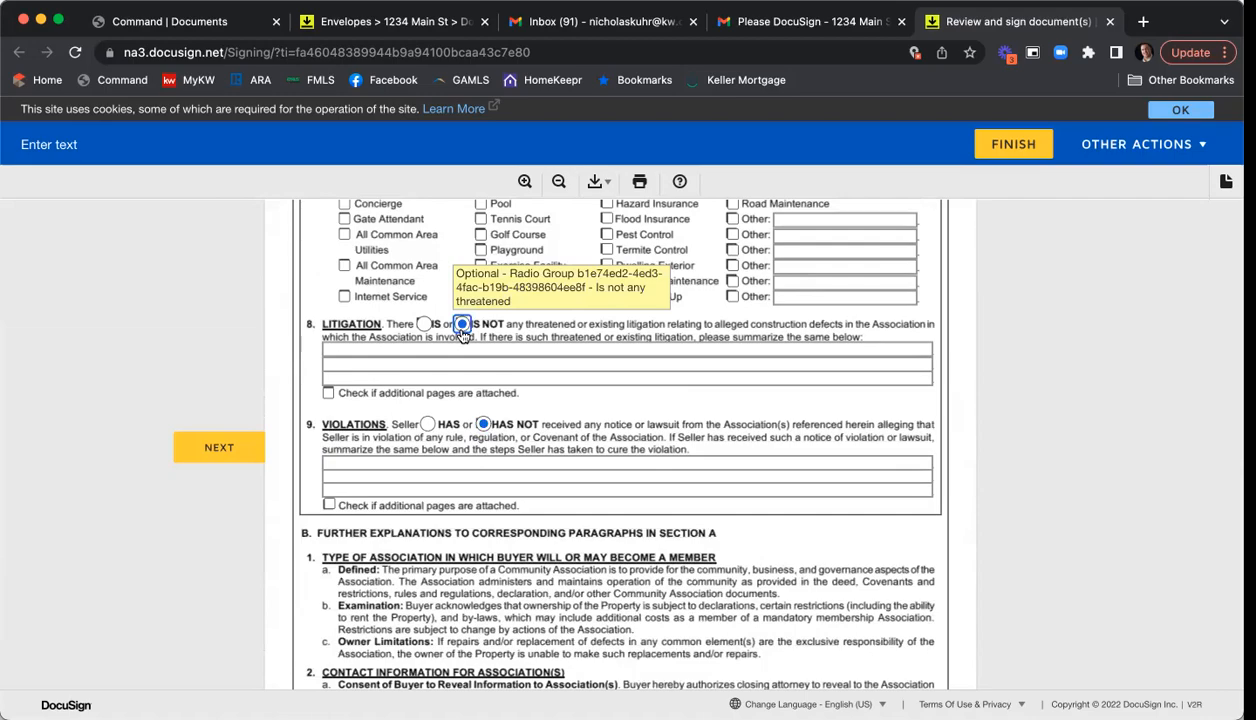
- Sign the association disclosure, marketing agreement, wire fraud notice, initials and PSA seller line, then finish
scroll(680, 390, "down", 10)
scroll(687, 396, "down", 5)
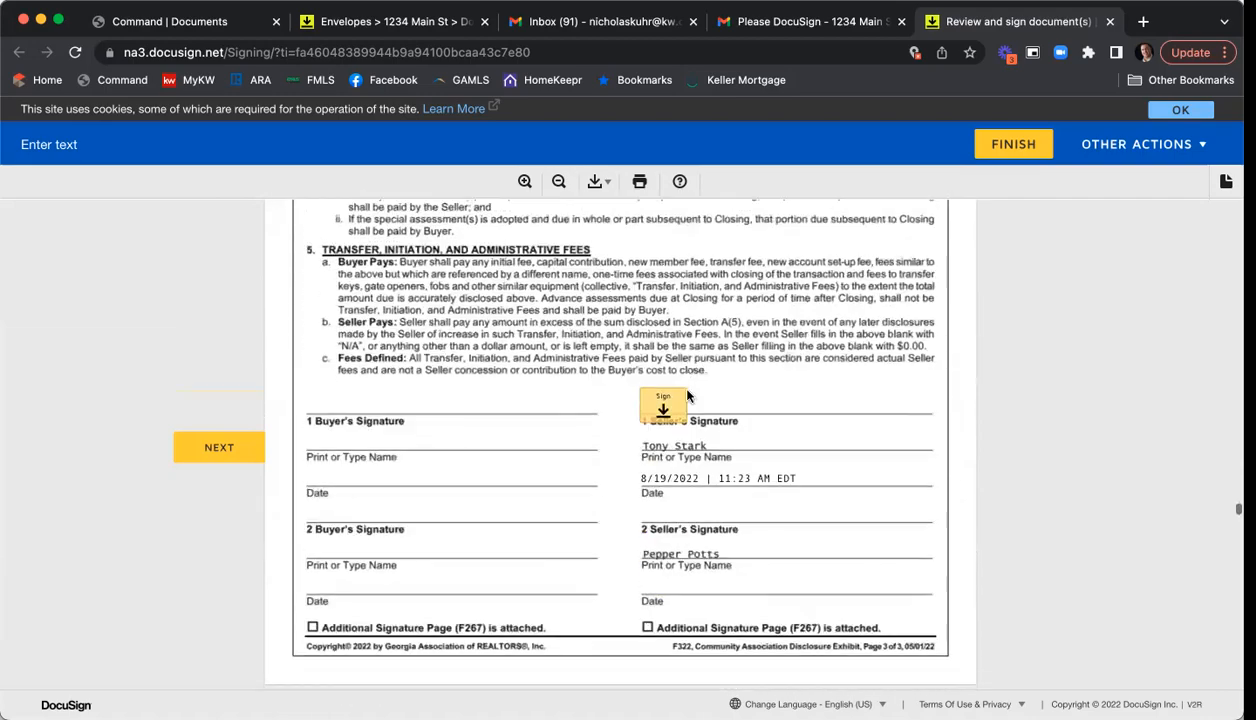
left_click(661, 358)
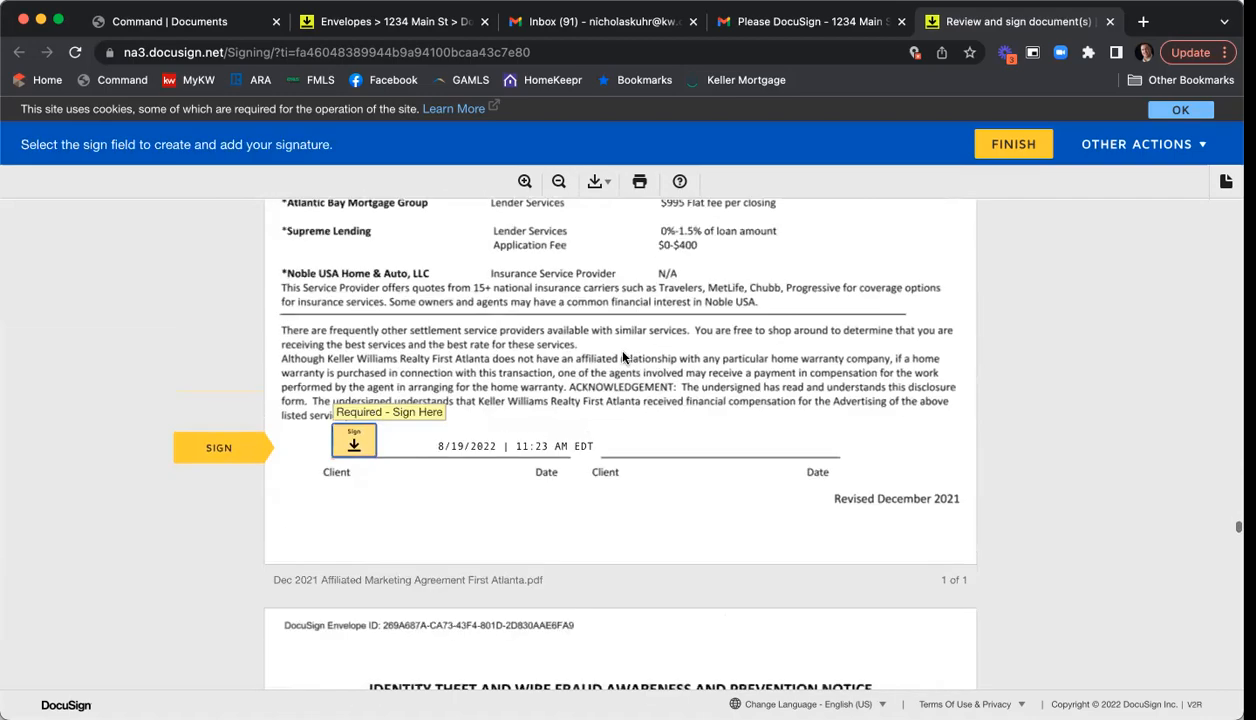
left_click(365, 443)
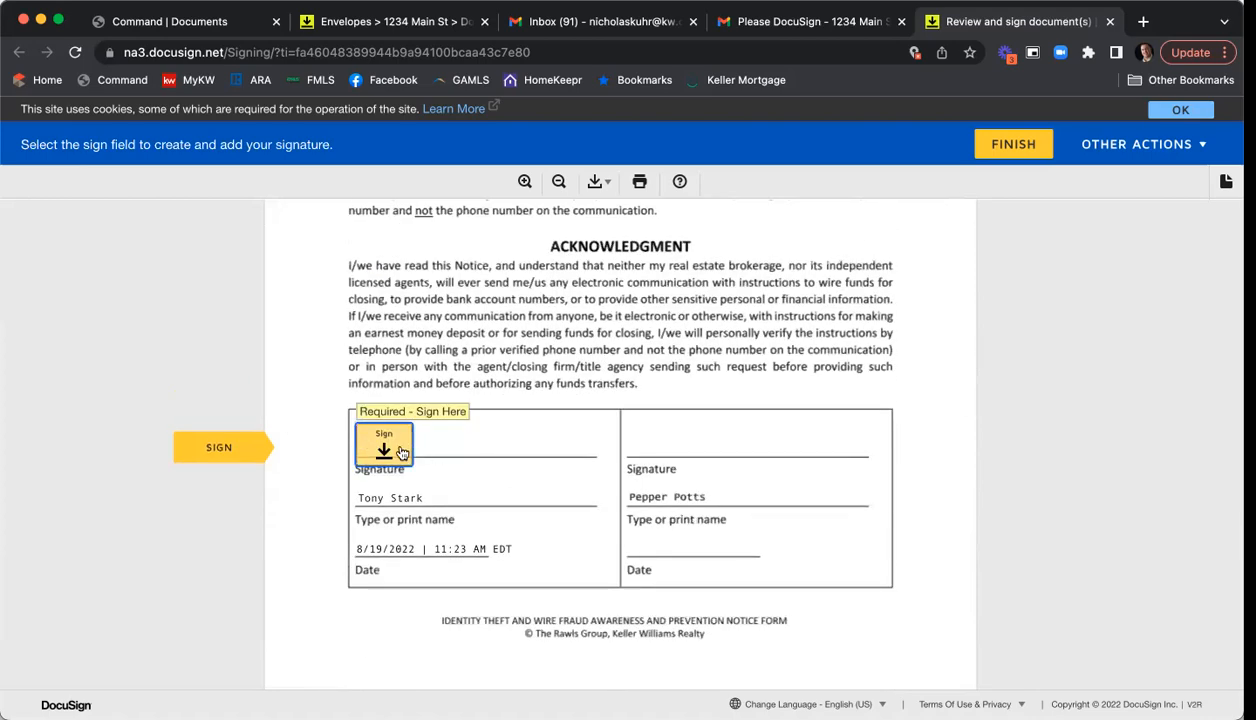
left_click(400, 447)
left_click(703, 440)
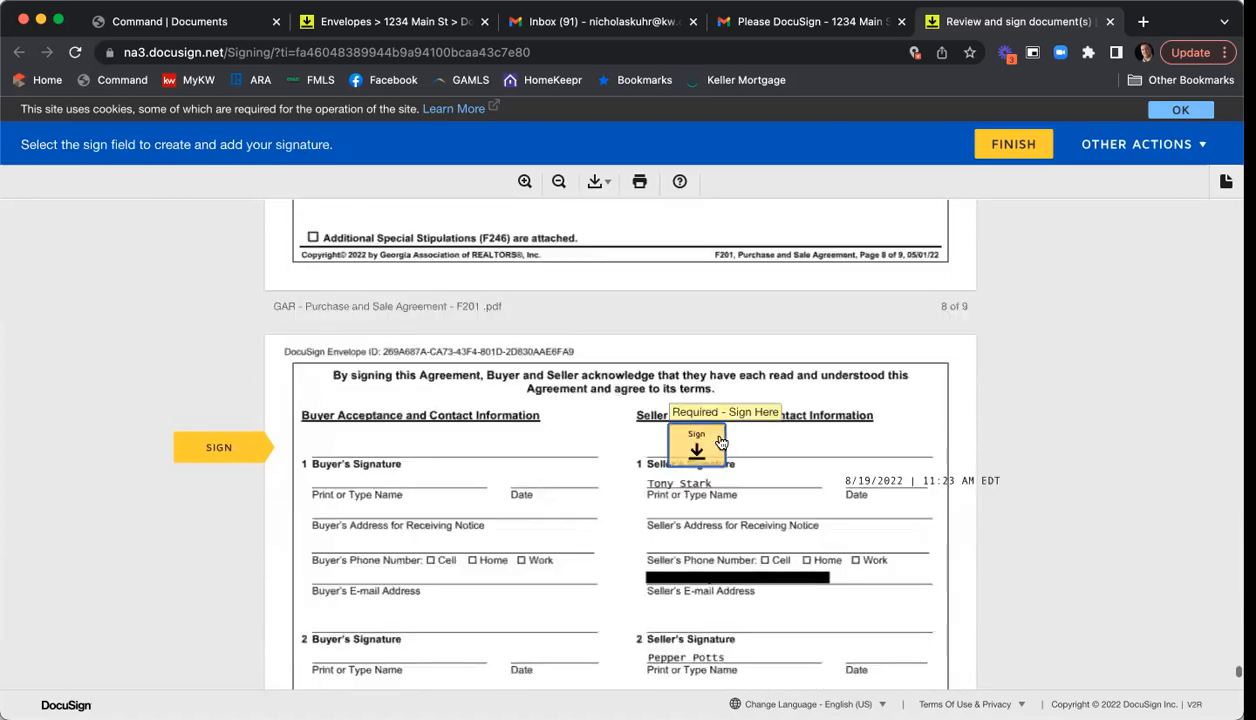
left_click(705, 442)
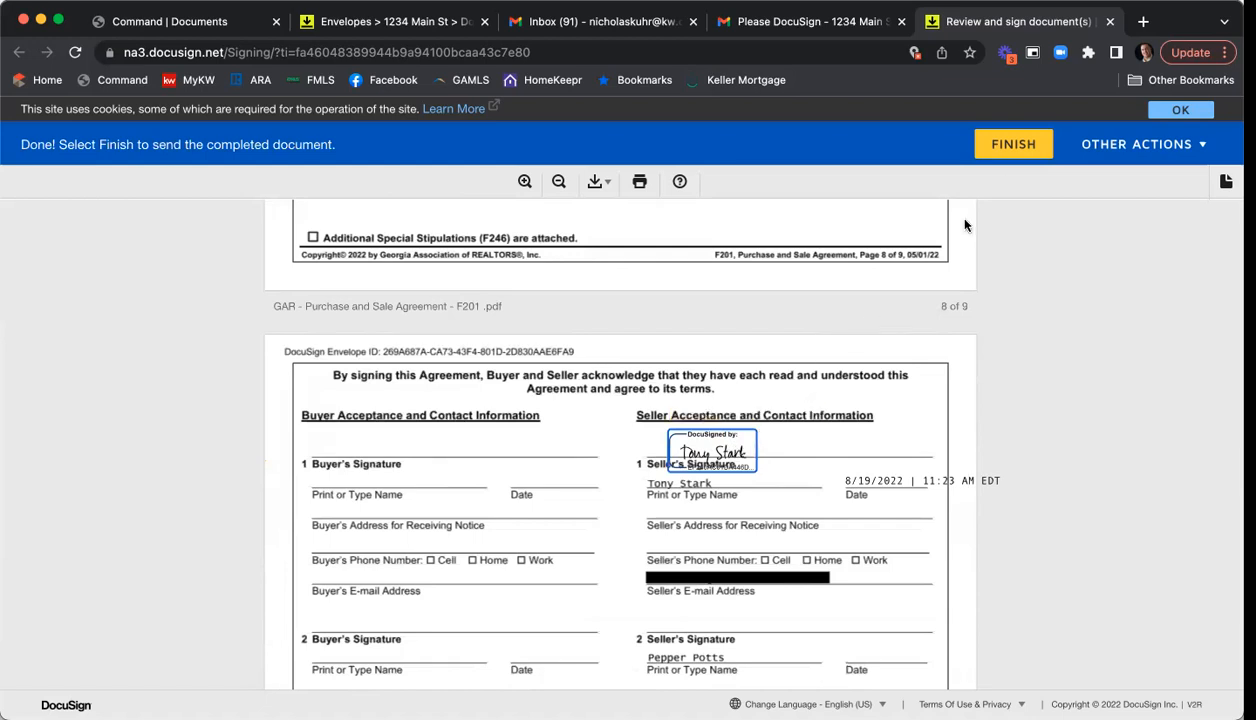
scroll(848, 343, "down", 3)
scroll(848, 343, "down", 6)
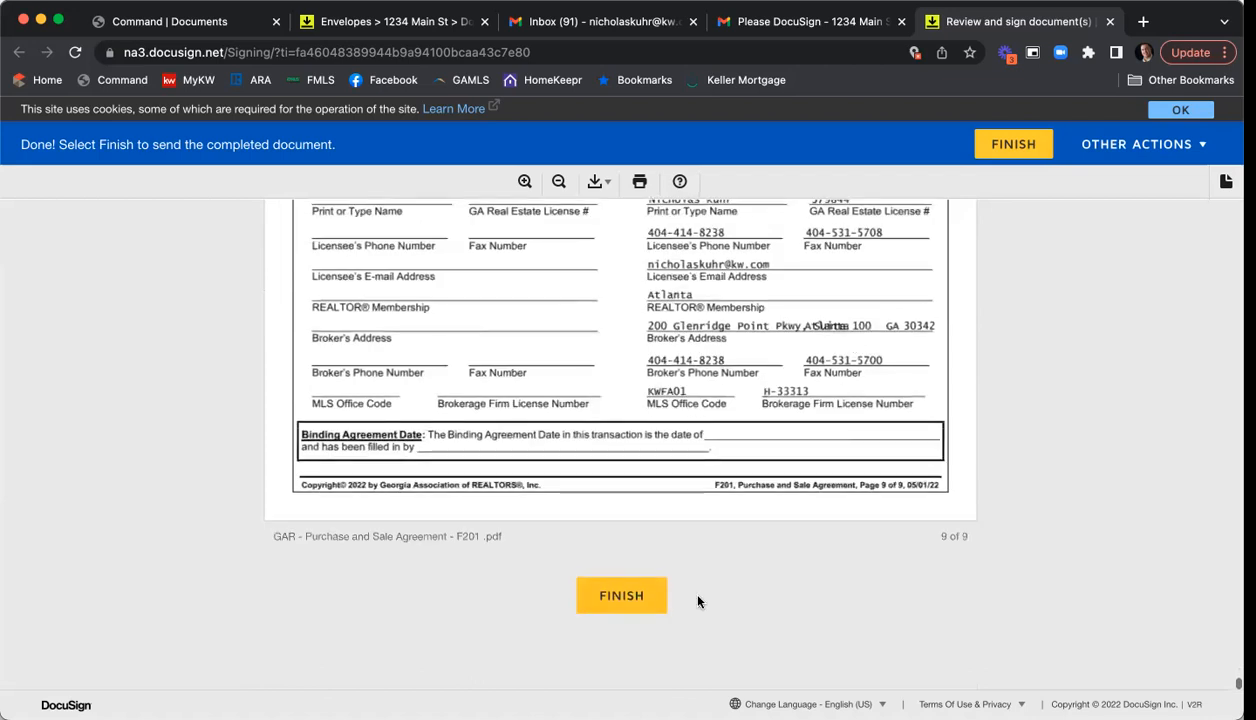
left_click(612, 606)
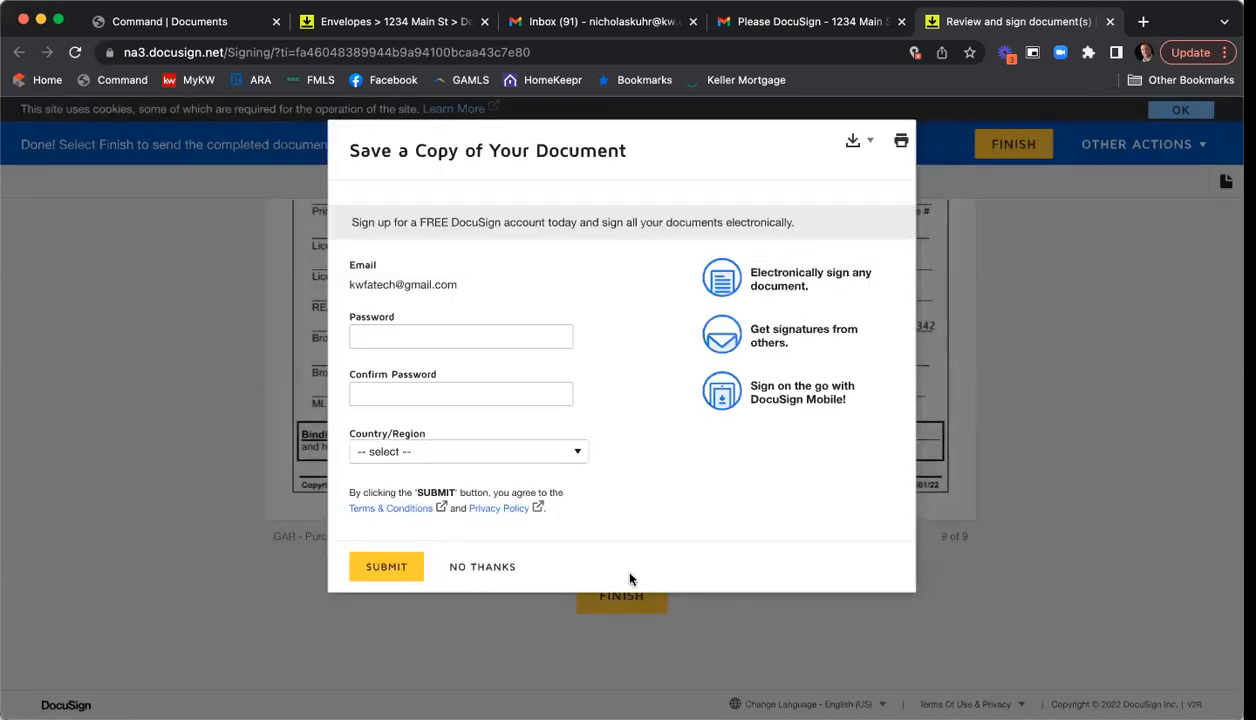
- Decline saving a copy to reach the 'You've finished signing!' confirmation
left_click(484, 567)
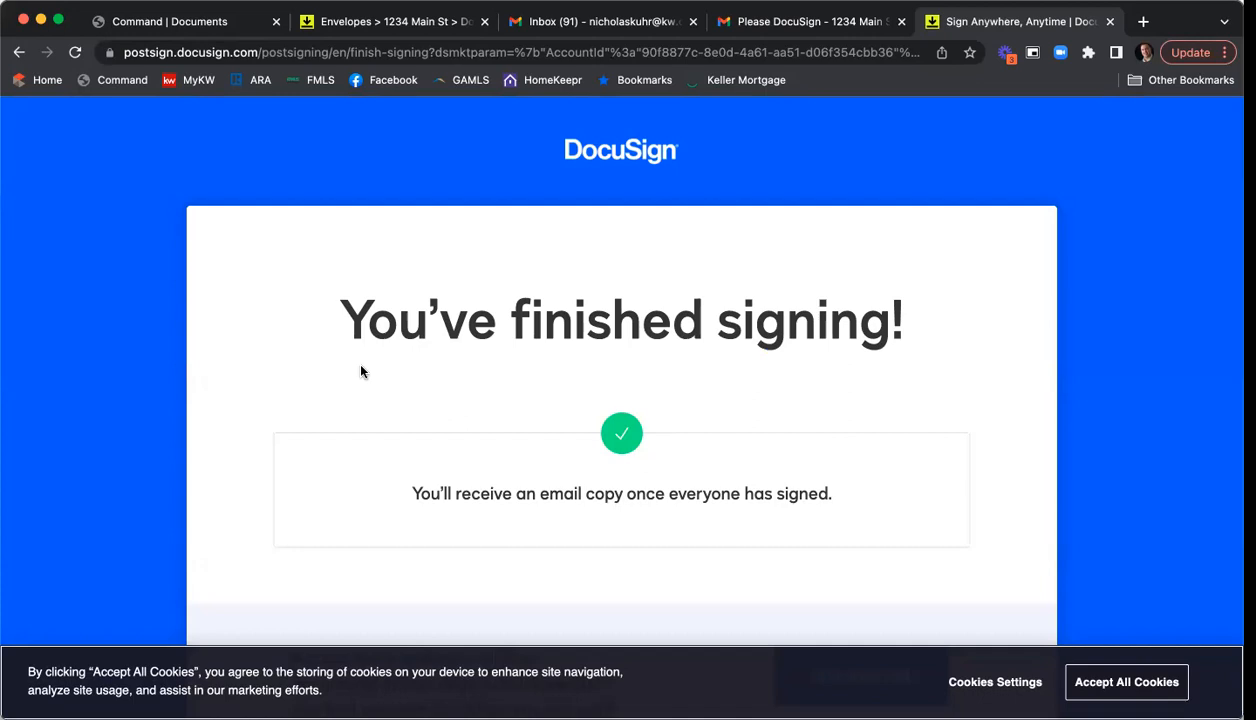
- Switch Gmail to the next account and open its Please DocuSign email's documents for signing
left_click(1109, 21)
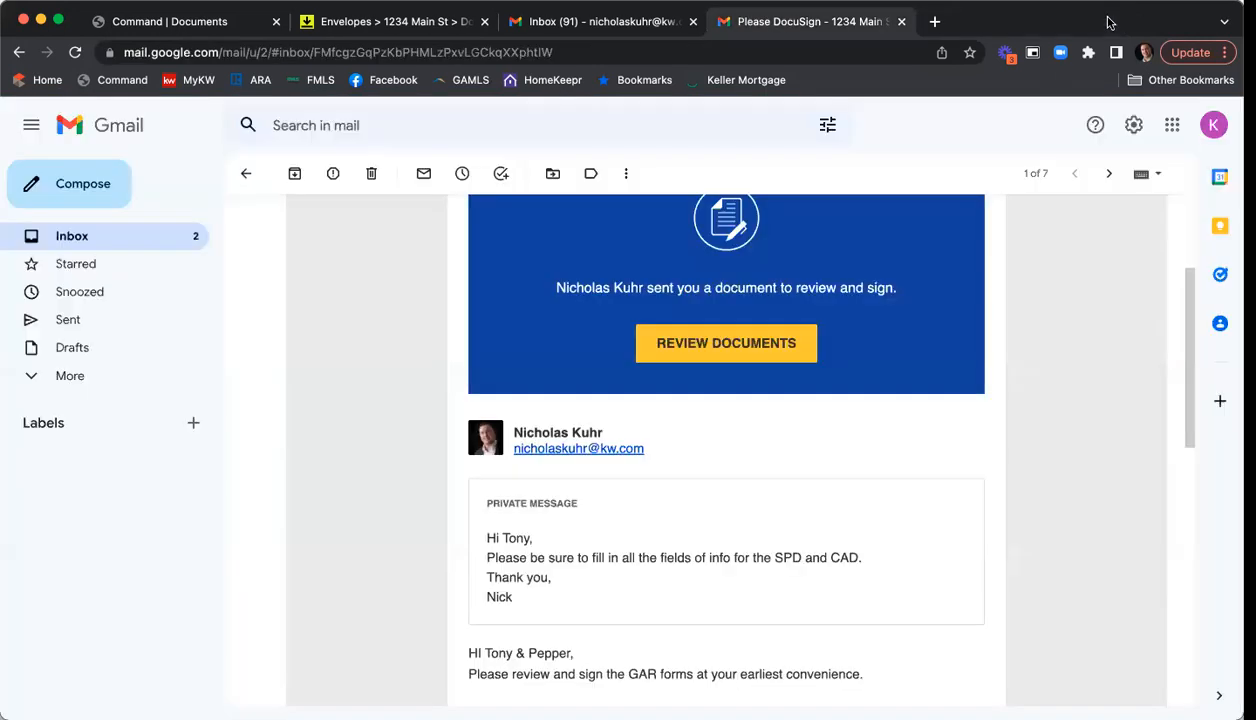
left_click(246, 173)
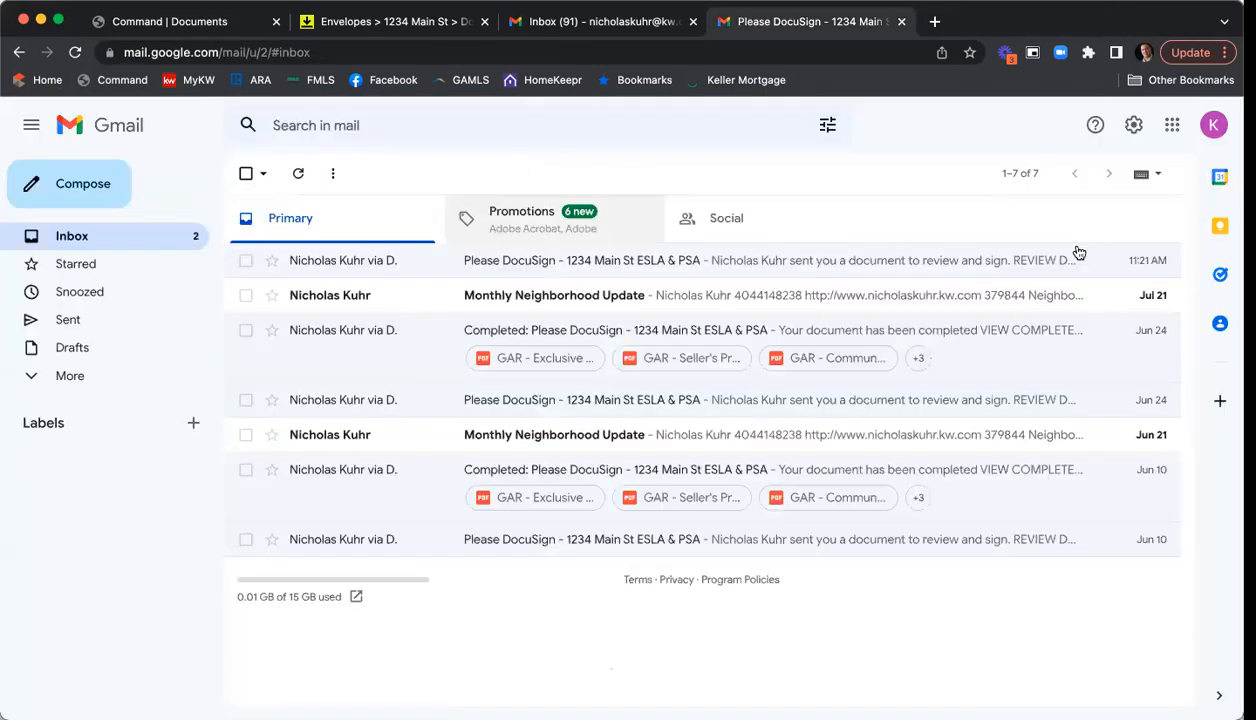
left_click(1213, 125)
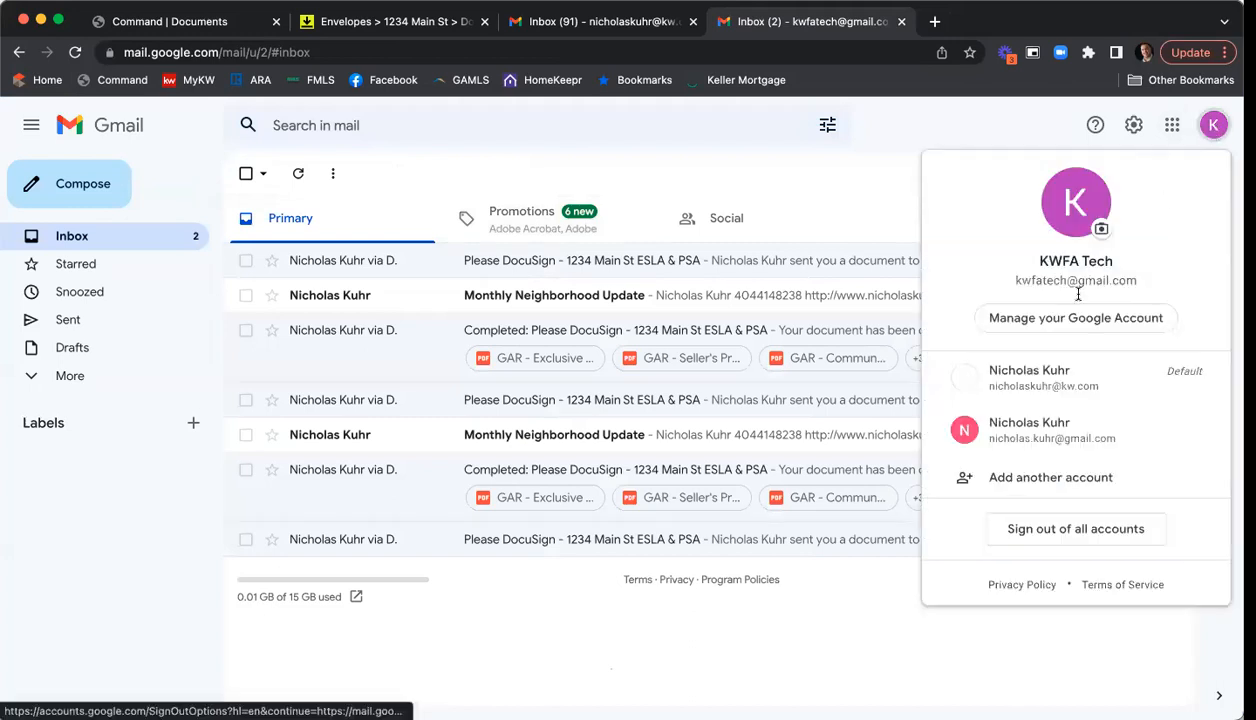
left_click(1031, 432)
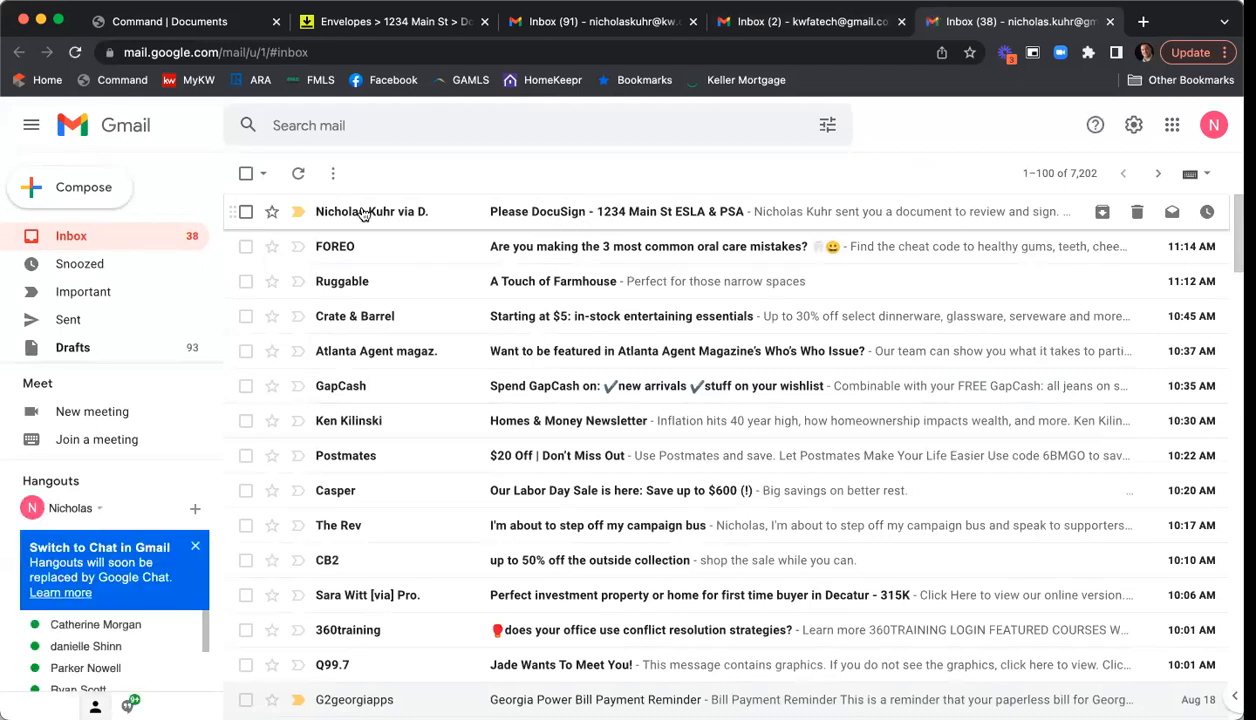
left_click(519, 216)
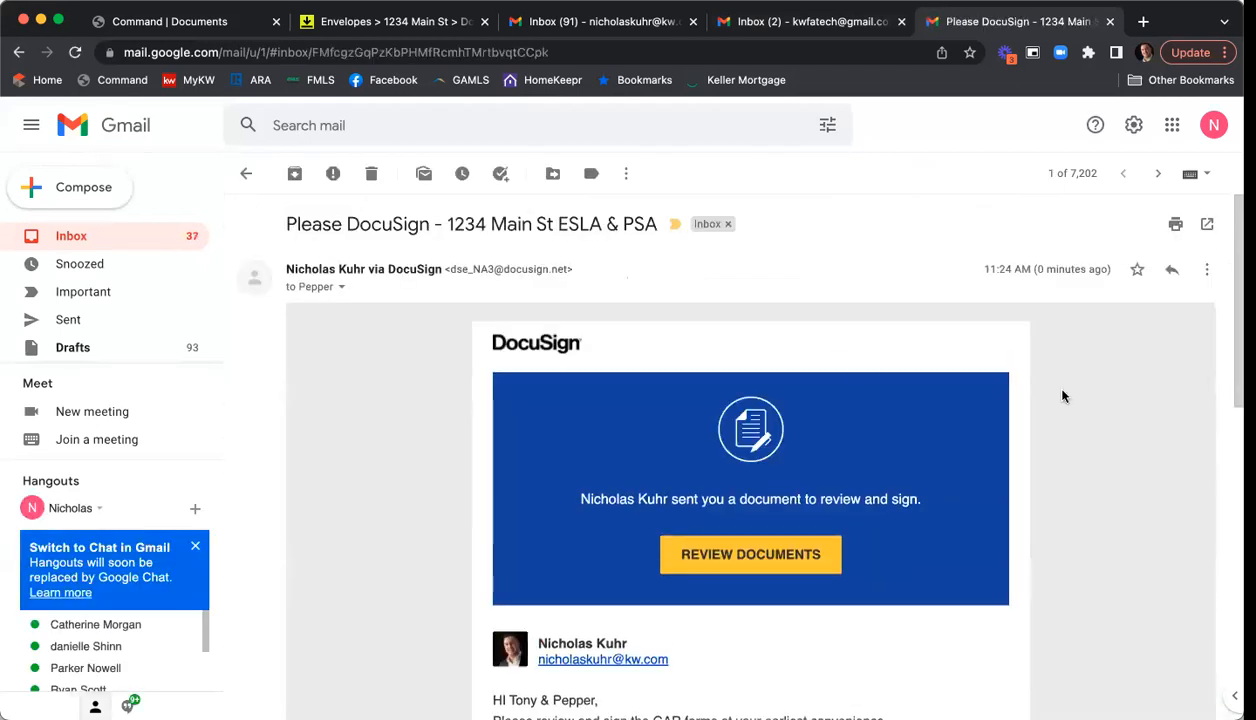
scroll(1041, 390, "down", 3)
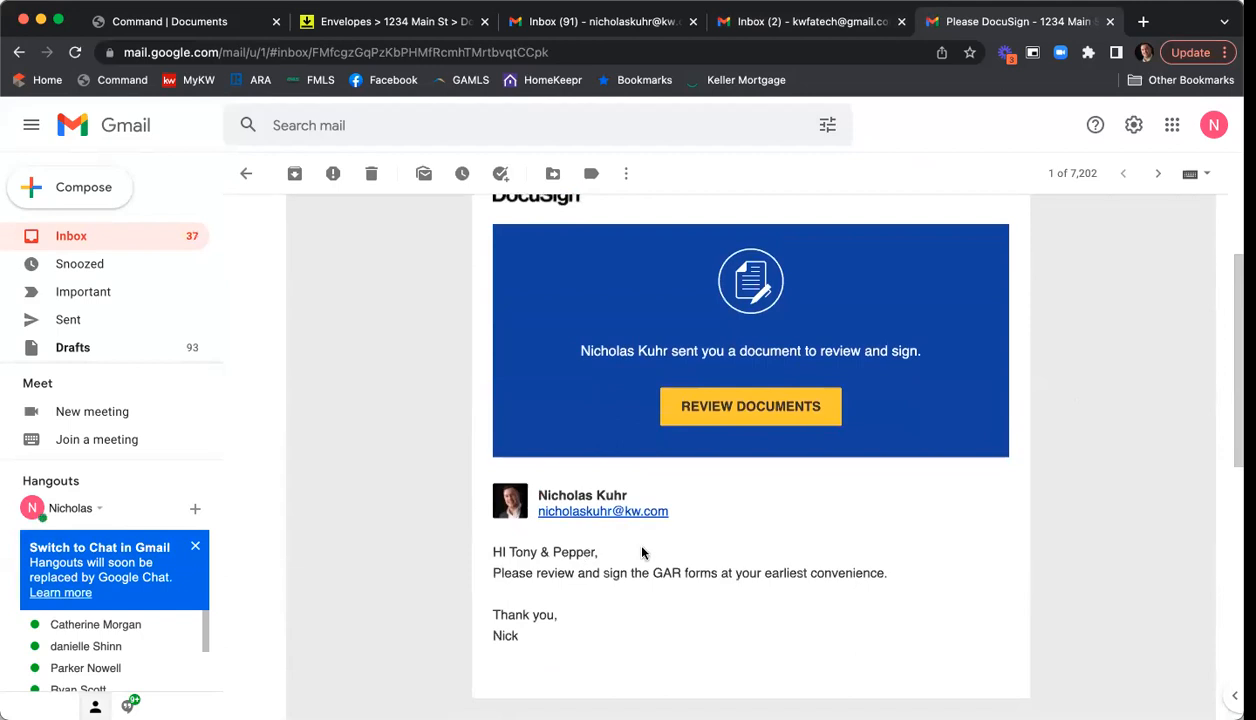
left_click(789, 412)
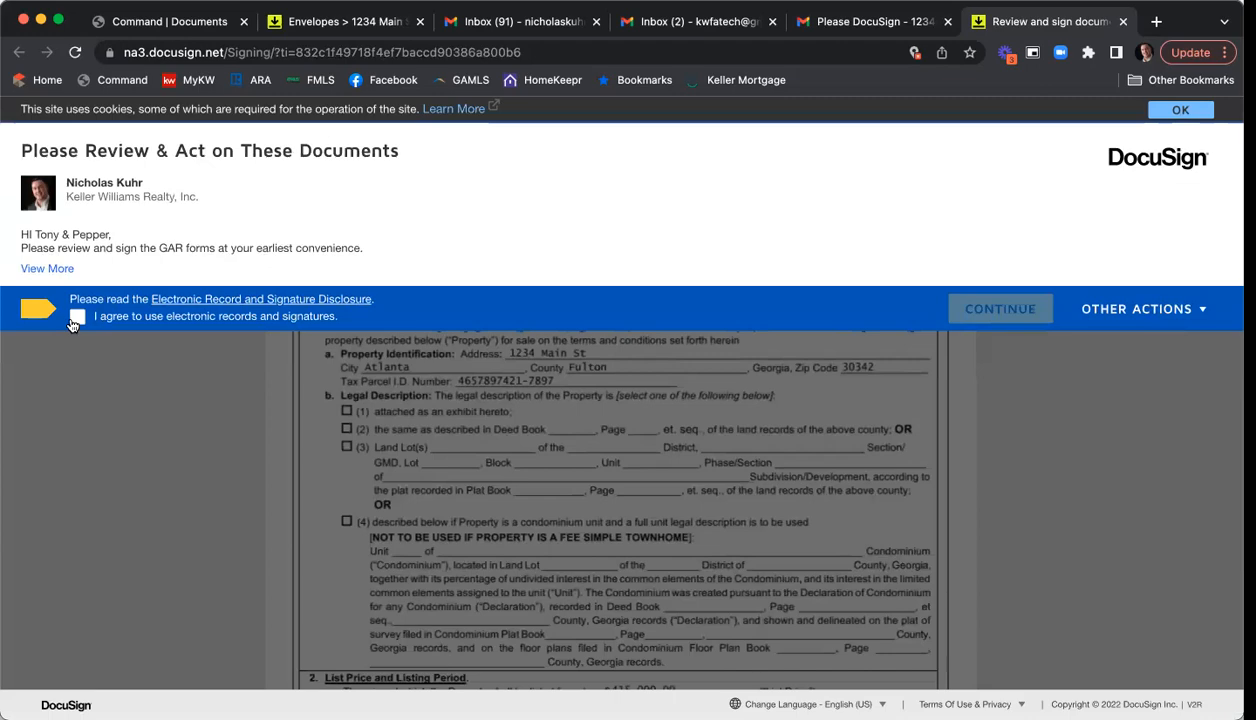
- Accept electronic records, adopt the second seller's signature on the listing agreement, and scroll to the disclosure's signature page
left_click(77, 316)
left_click(989, 311)
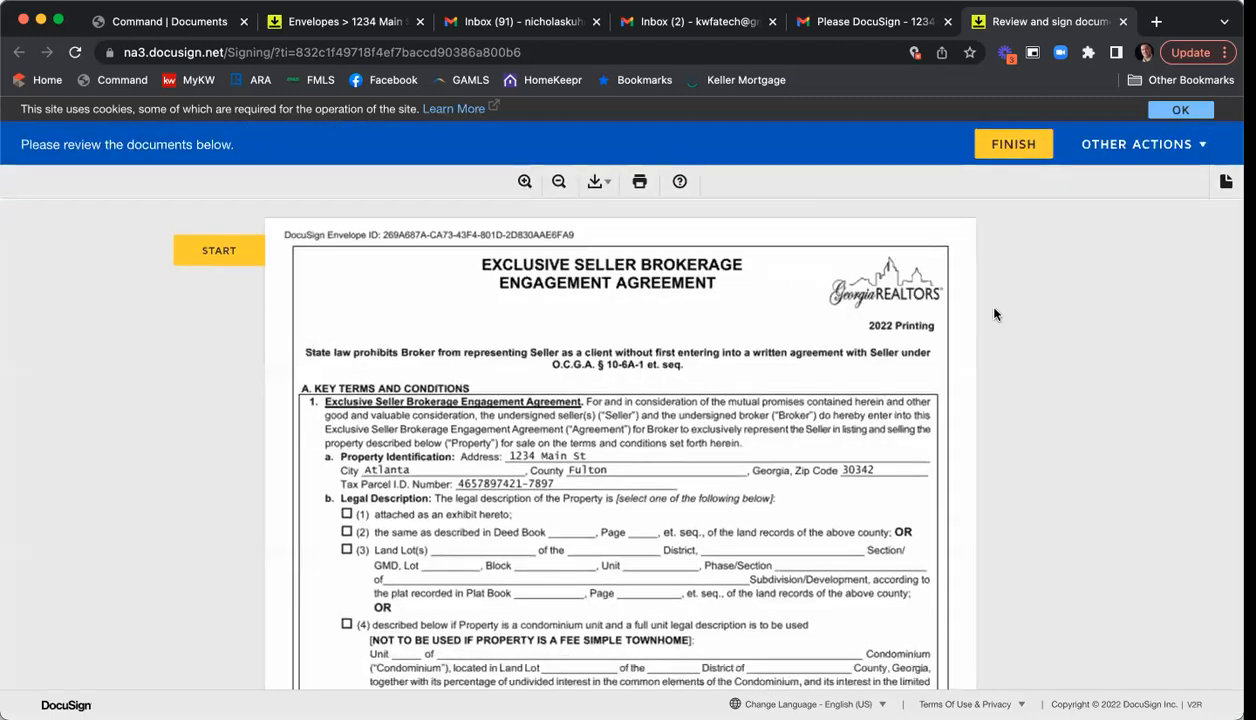
left_click(203, 251)
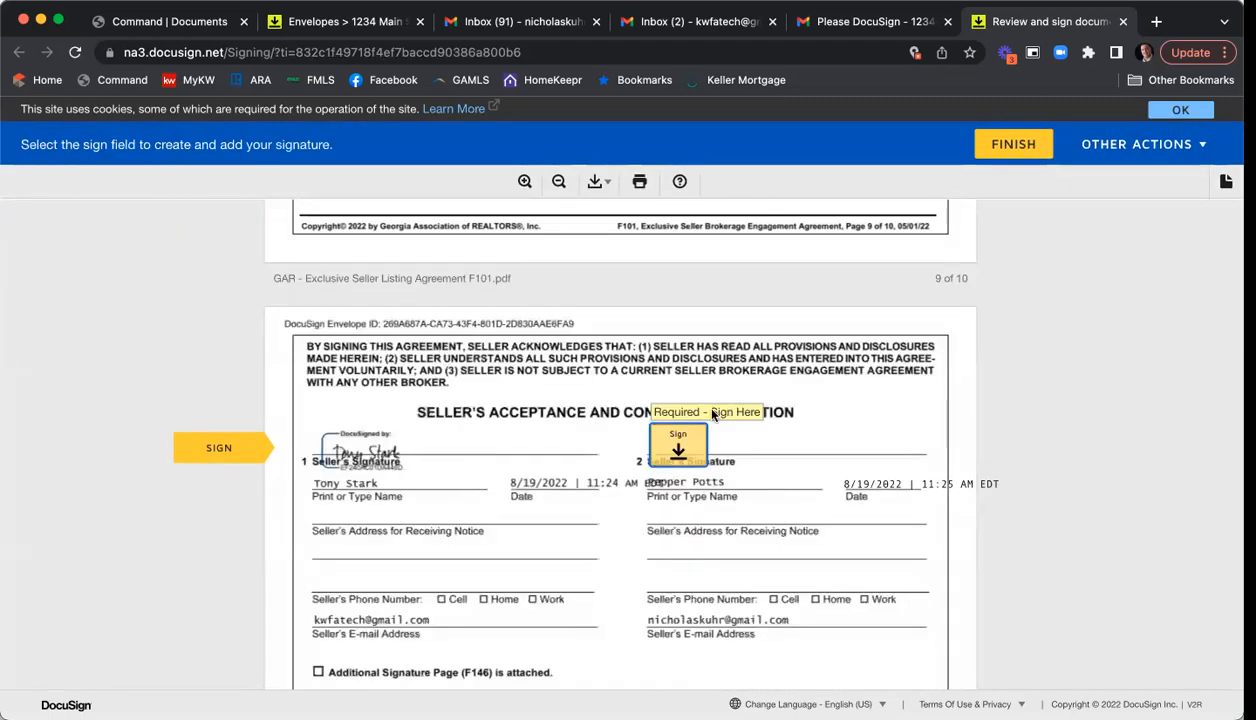
left_click(681, 451)
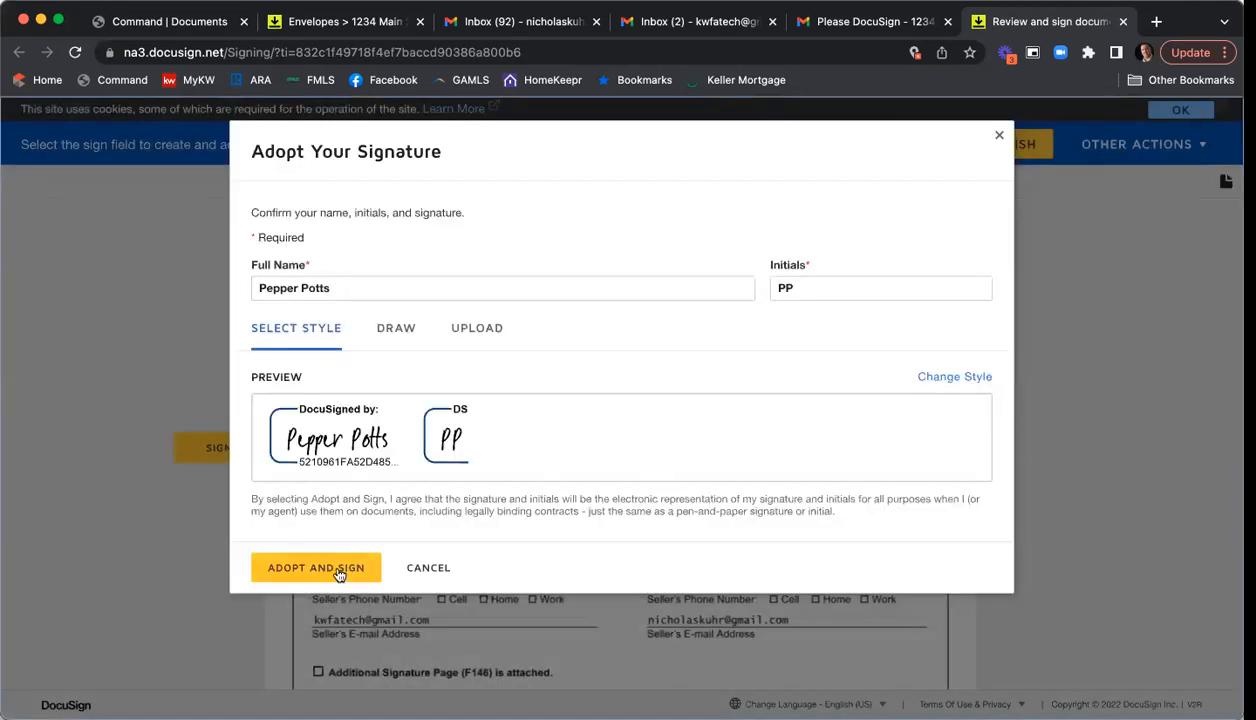
left_click(338, 569)
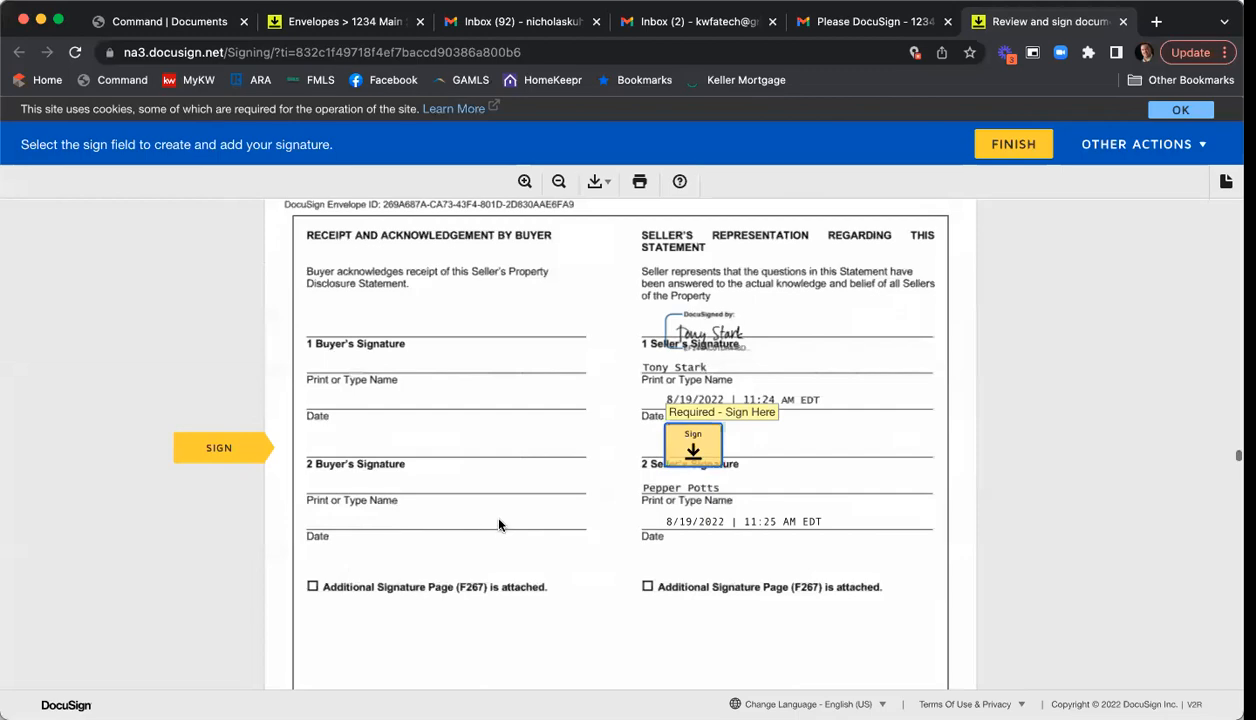
scroll(600, 535, "up", 20)
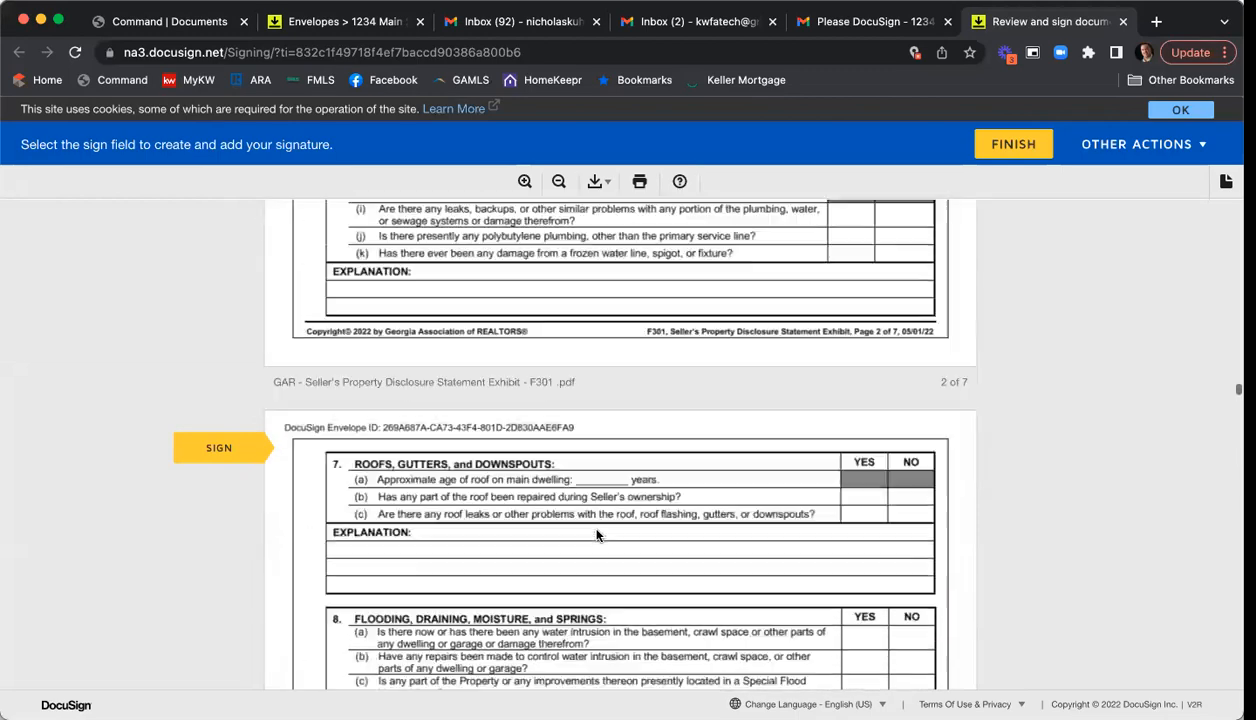
scroll(595, 535, "up", 10)
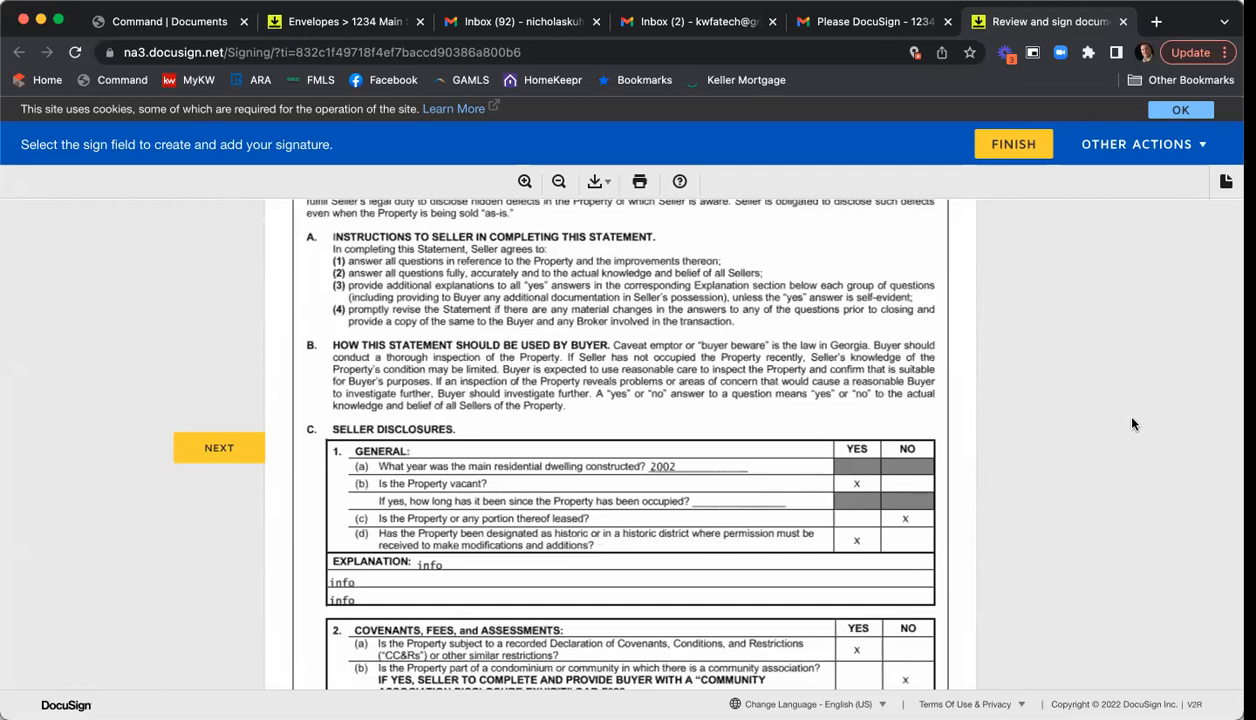
scroll(1050, 432, "down", 3)
scroll(1050, 432, "down", 2)
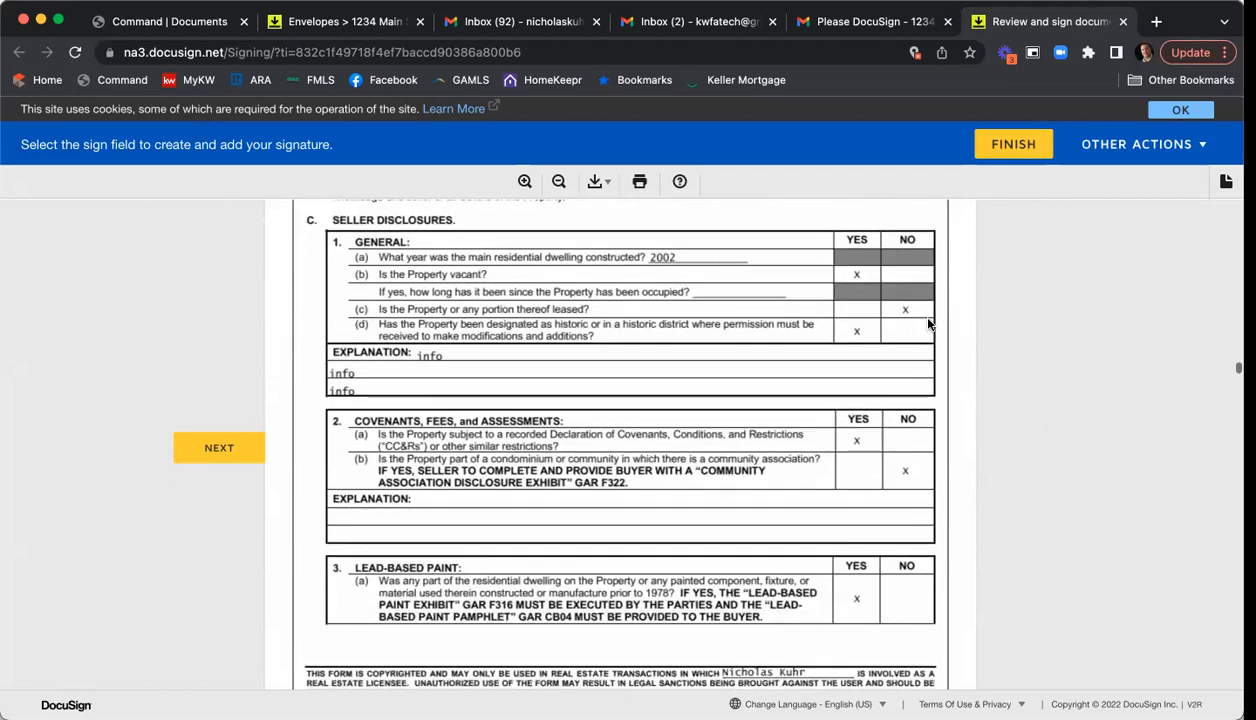
scroll(870, 512, "down", 6)
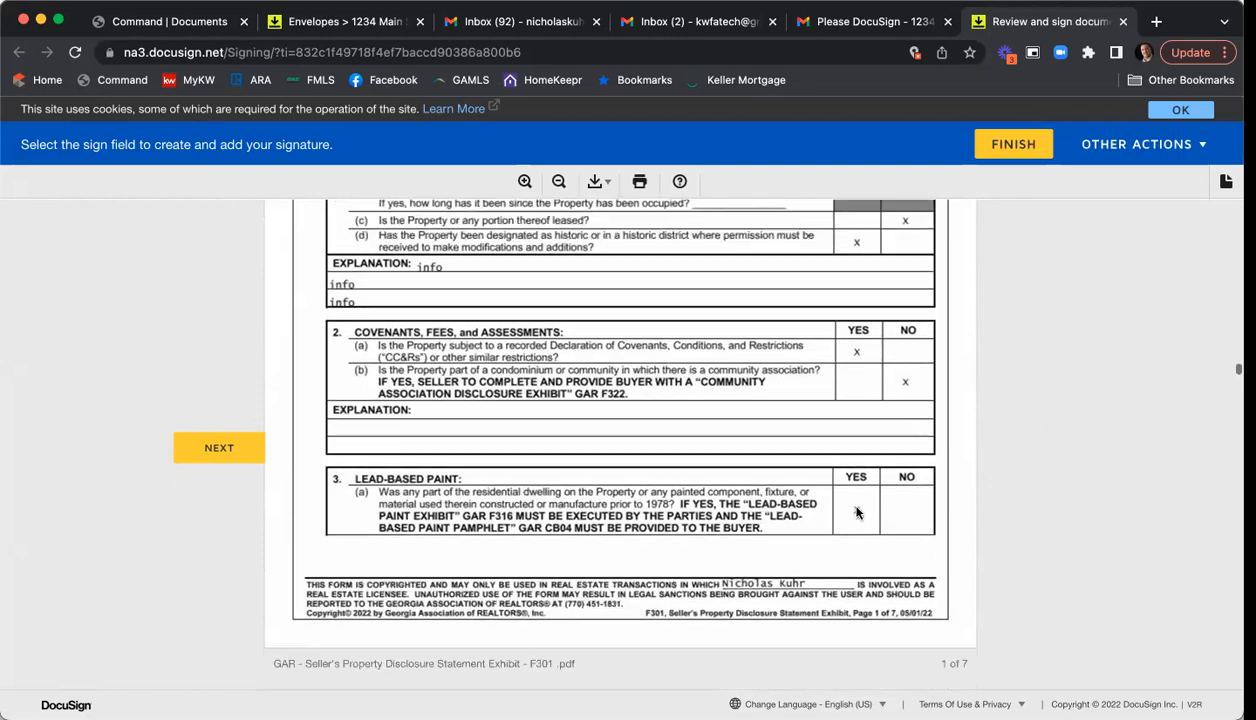
scroll(800, 570, "down", 2)
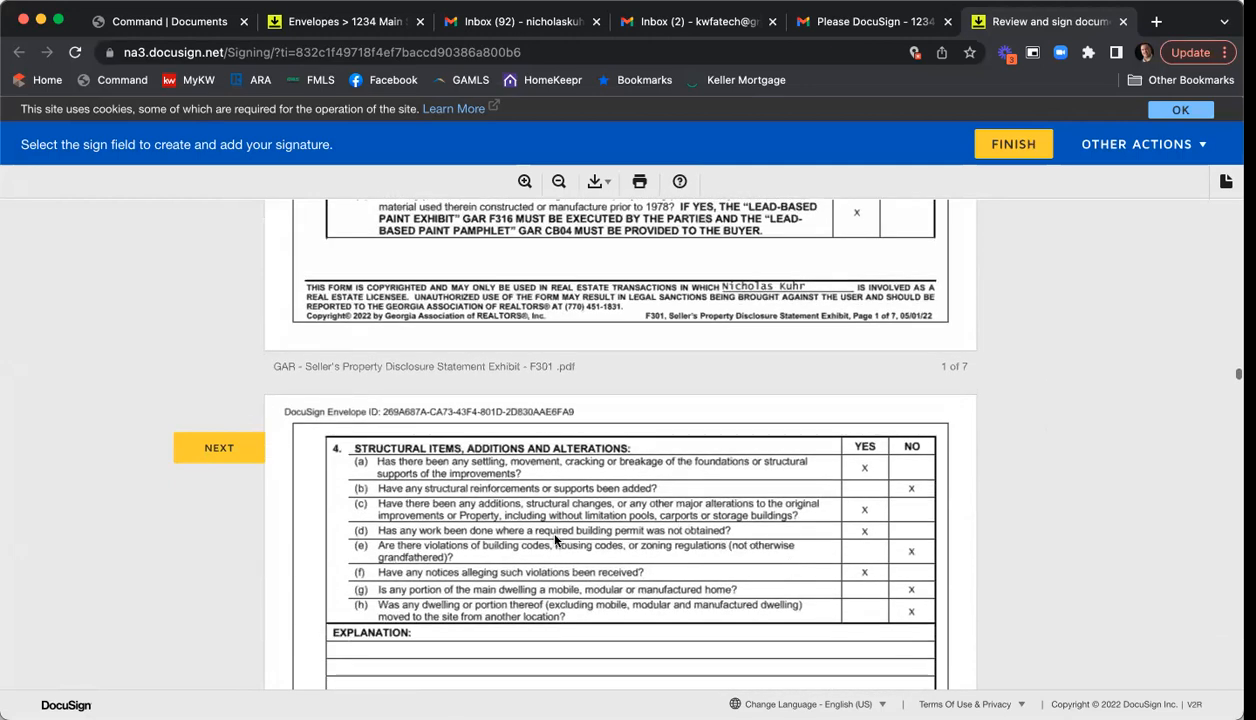
scroll(930, 545, "down", 7)
scroll(935, 552, "down", 16)
scroll(942, 547, "down", 20)
scroll(948, 545, "down", 20)
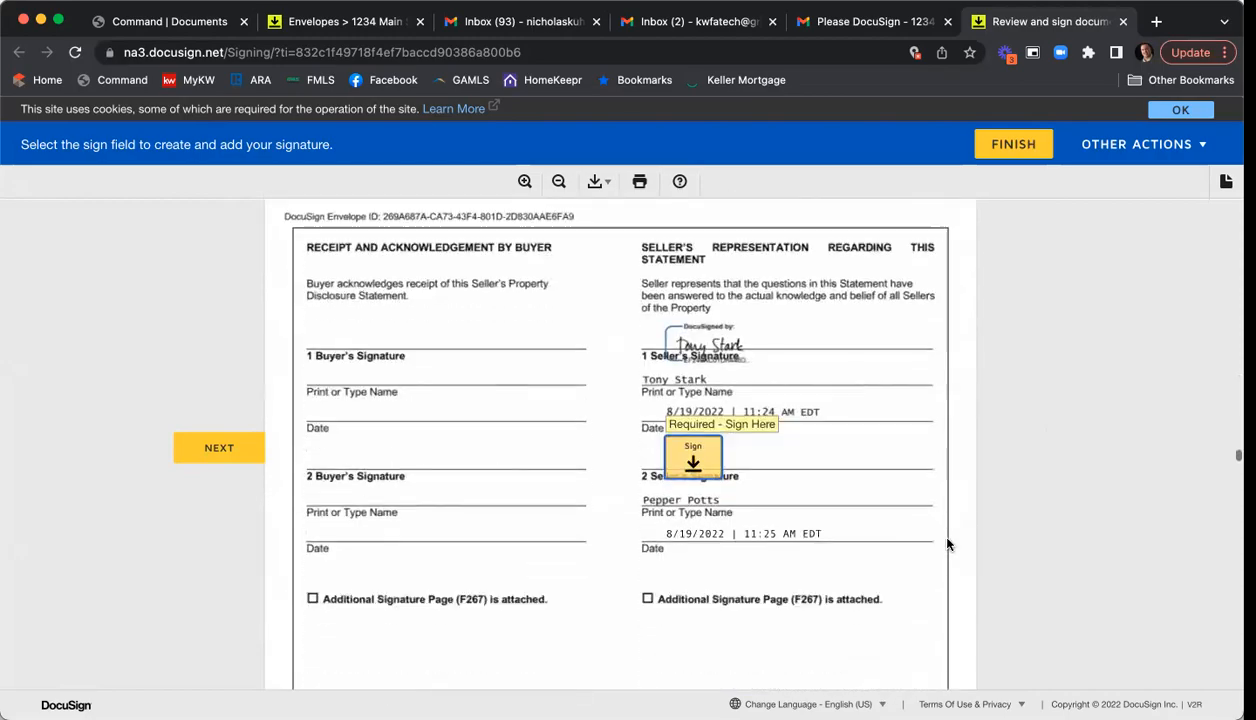
- Sign the disclosure receipt, Community Association disclosure, wire fraud notice and Seller Acceptance lines
left_click(694, 461)
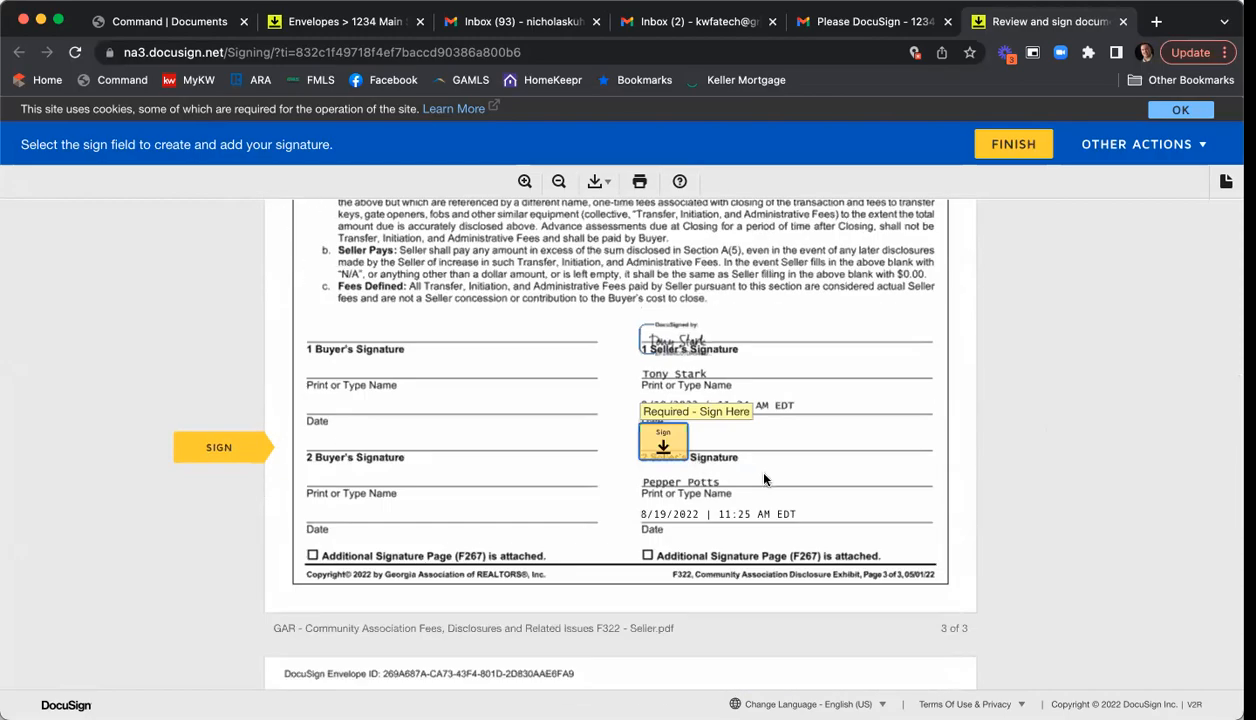
scroll(788, 451, "down", 4)
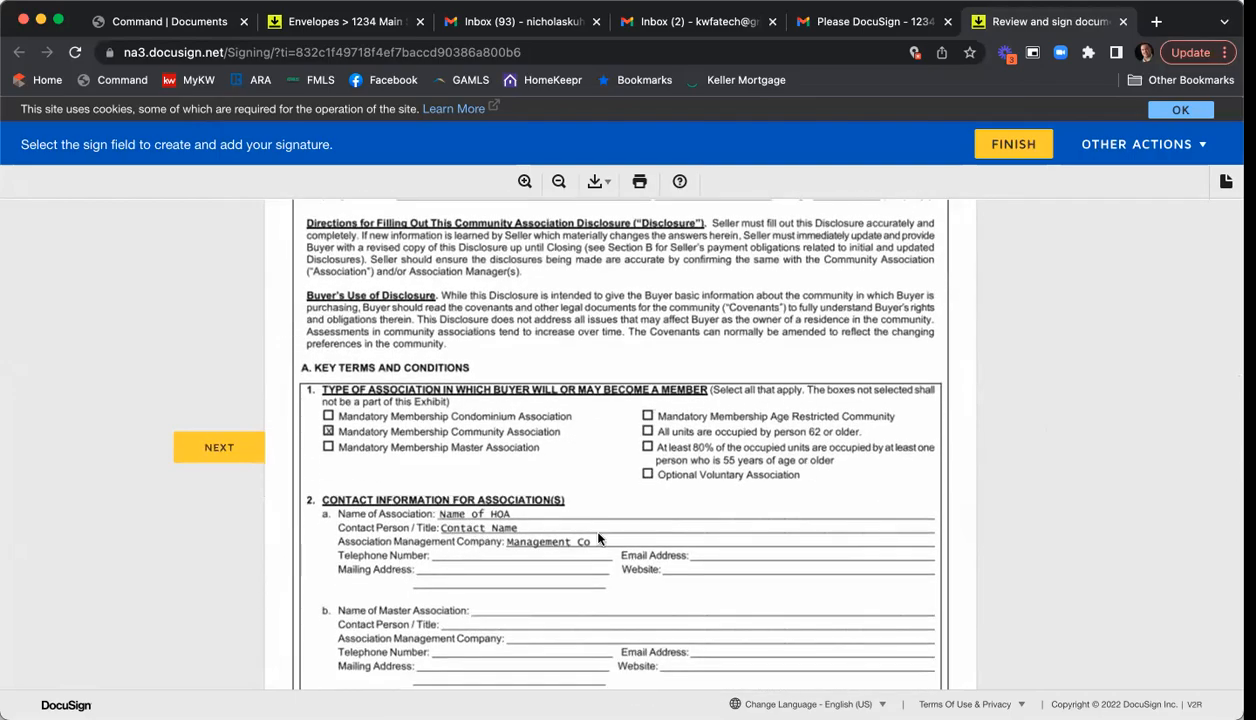
scroll(677, 538, "down", 10)
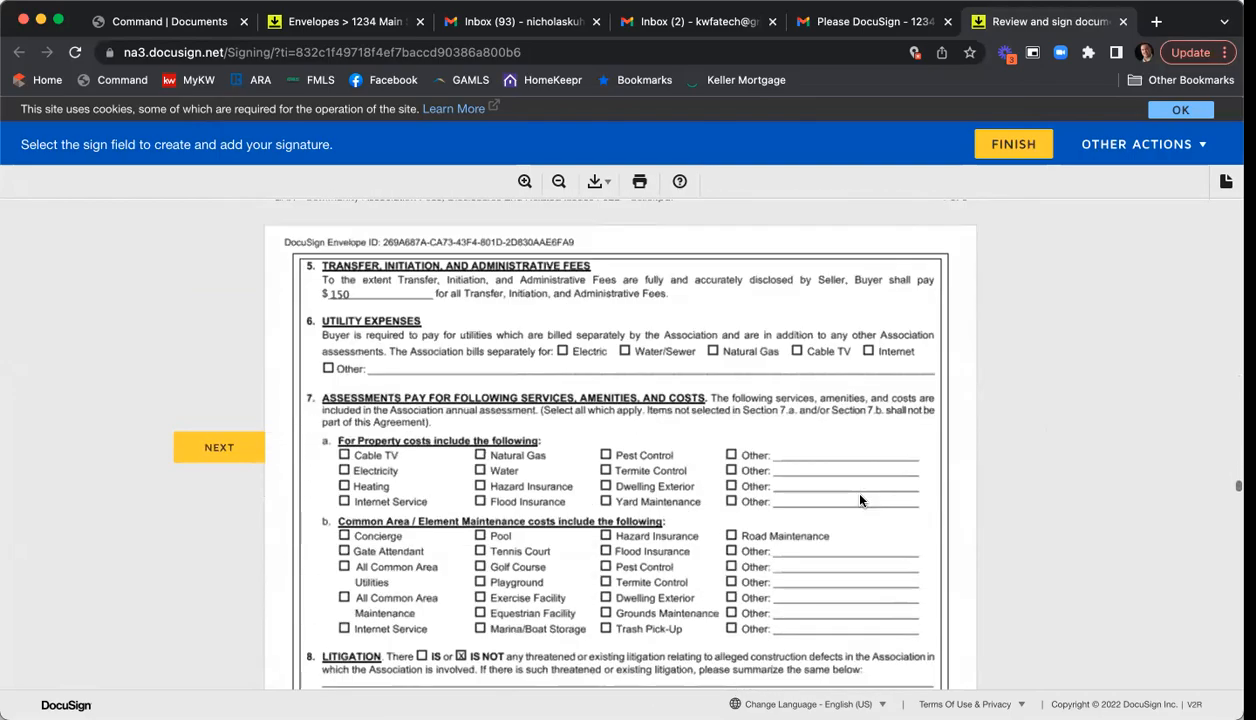
scroll(659, 306, "down", 15)
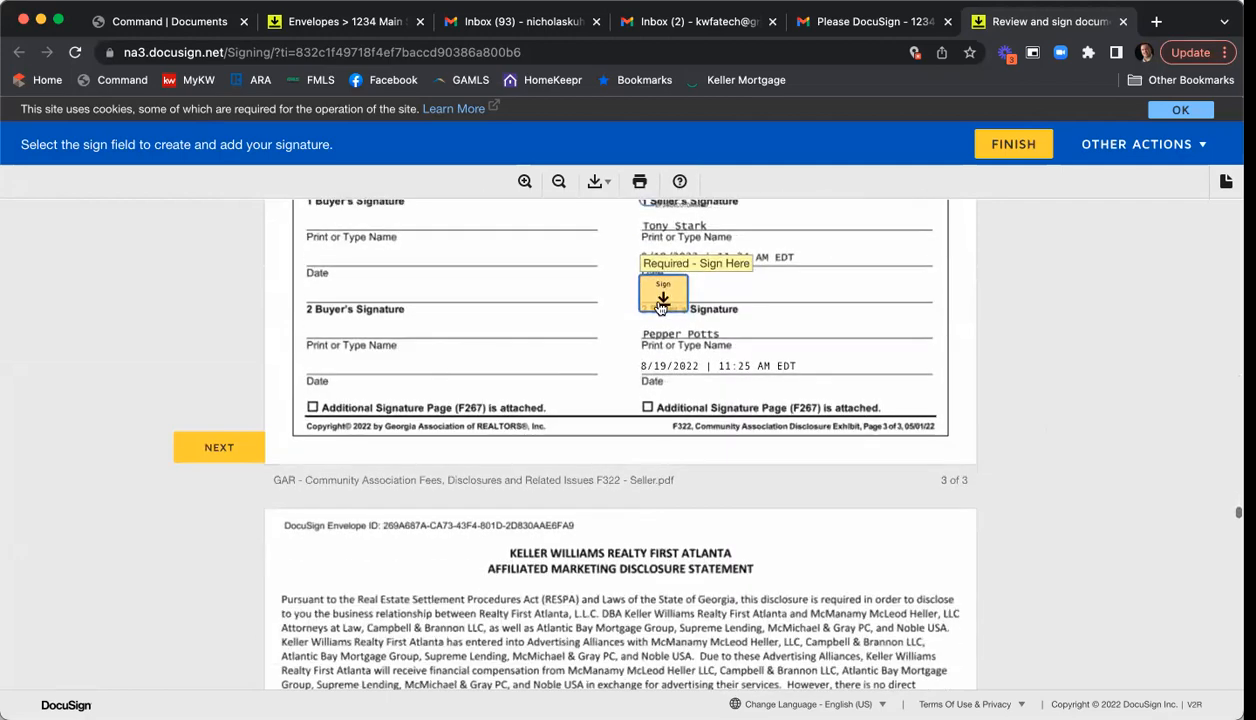
left_click(632, 462)
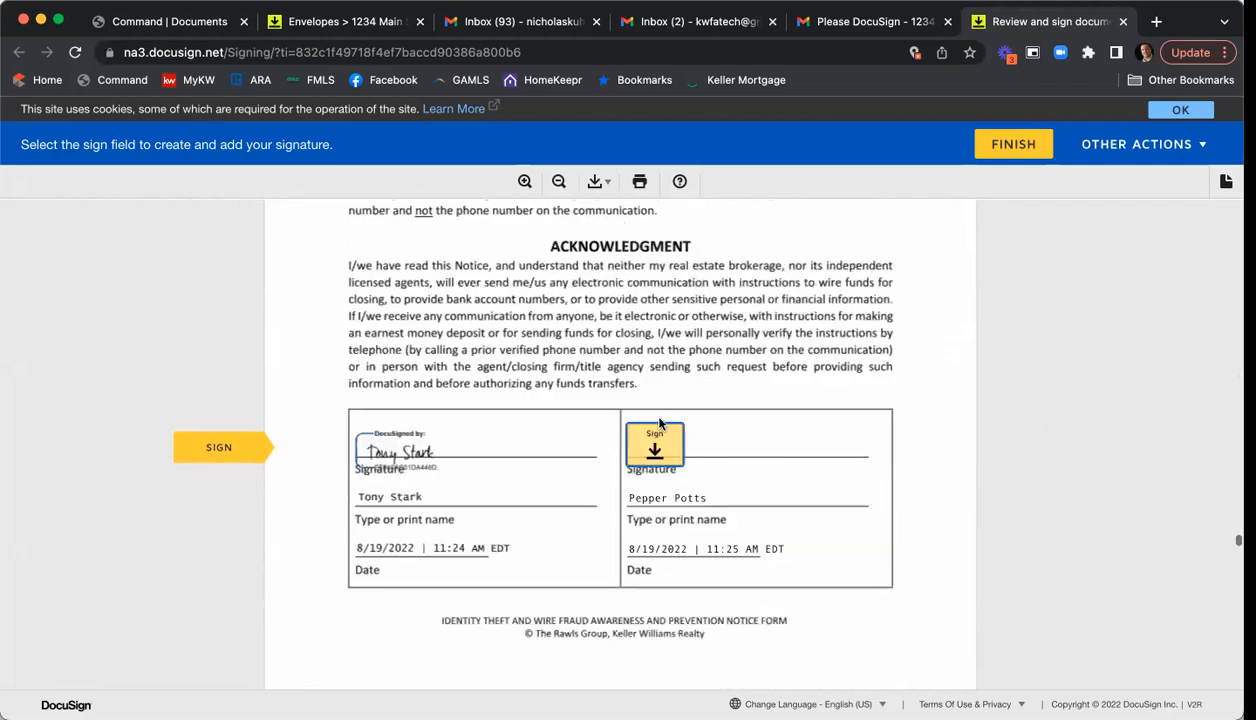
left_click(658, 432)
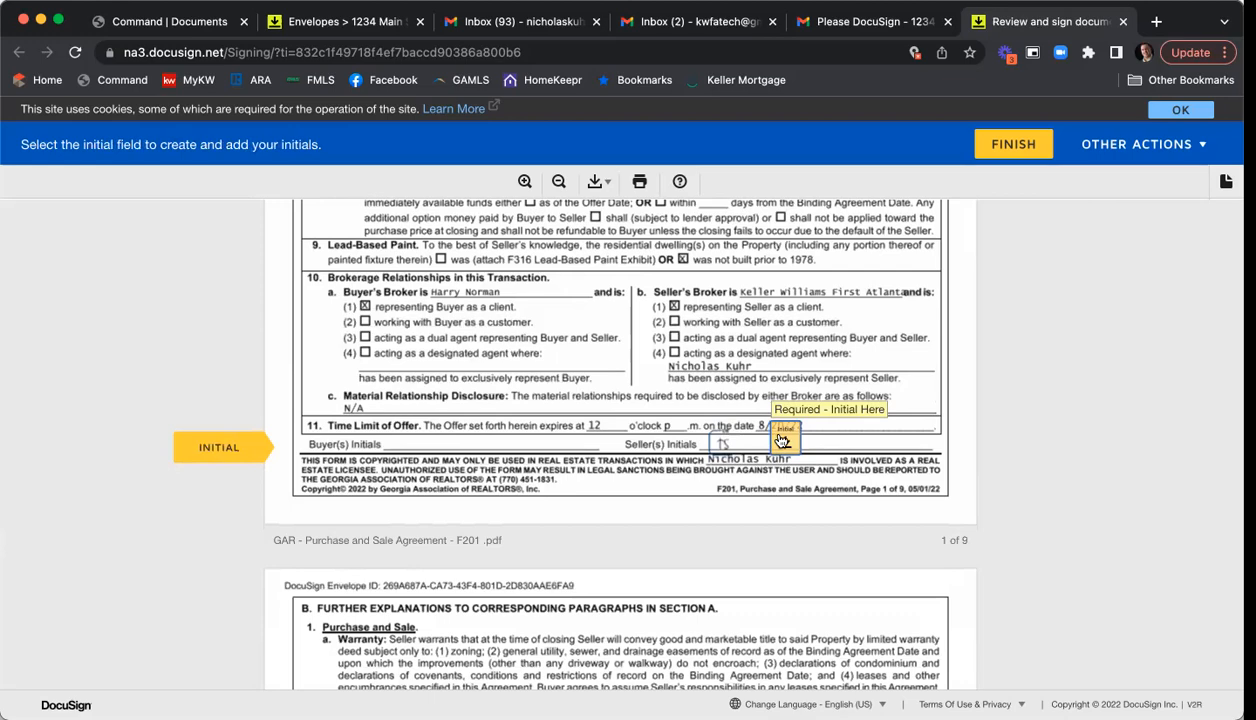
scroll(770, 430, "down", 15)
scroll(780, 440, "up", 10)
left_click(700, 442)
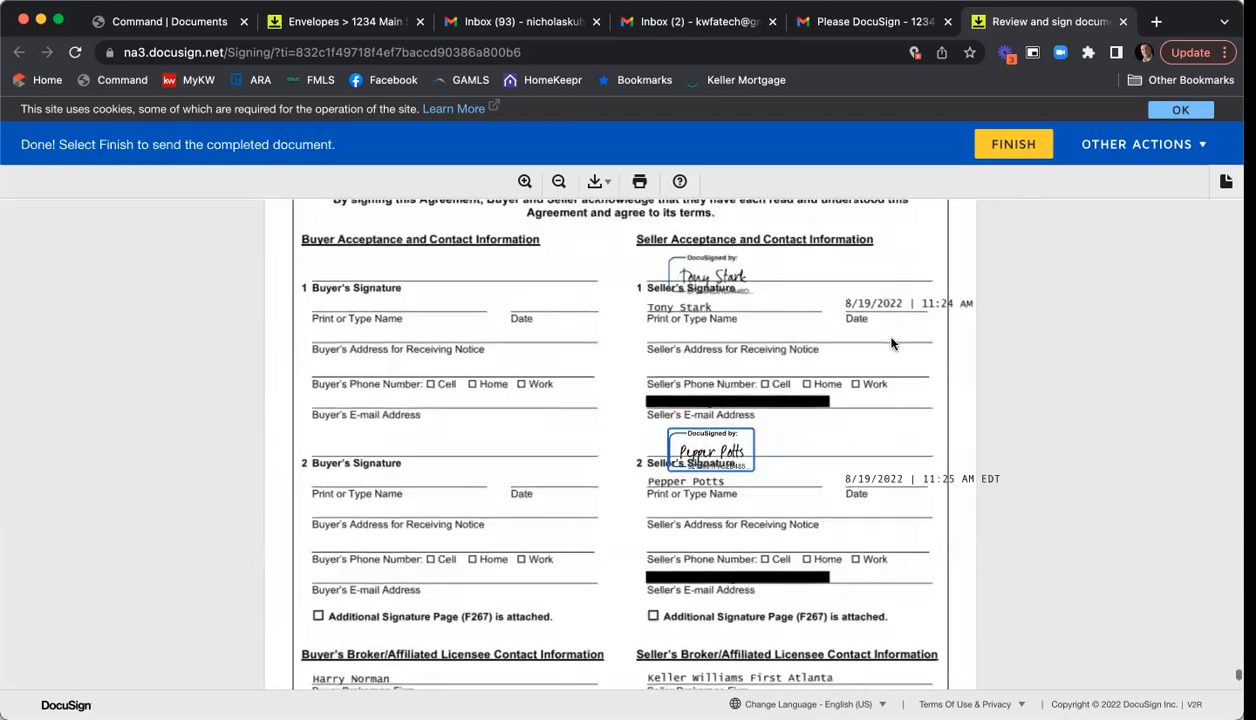
- Finish signing, decline saving a copy, and close the confirmation page
scroll(885, 356, "down", 10)
left_click(638, 594)
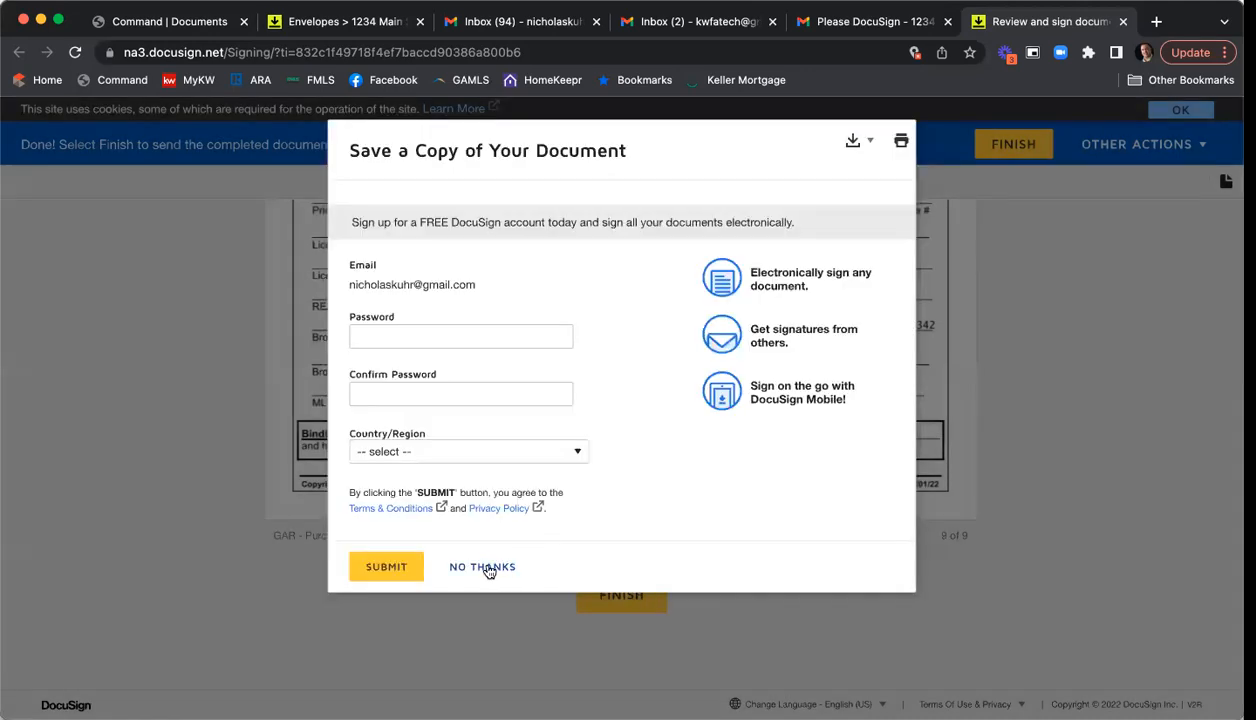
left_click(487, 567)
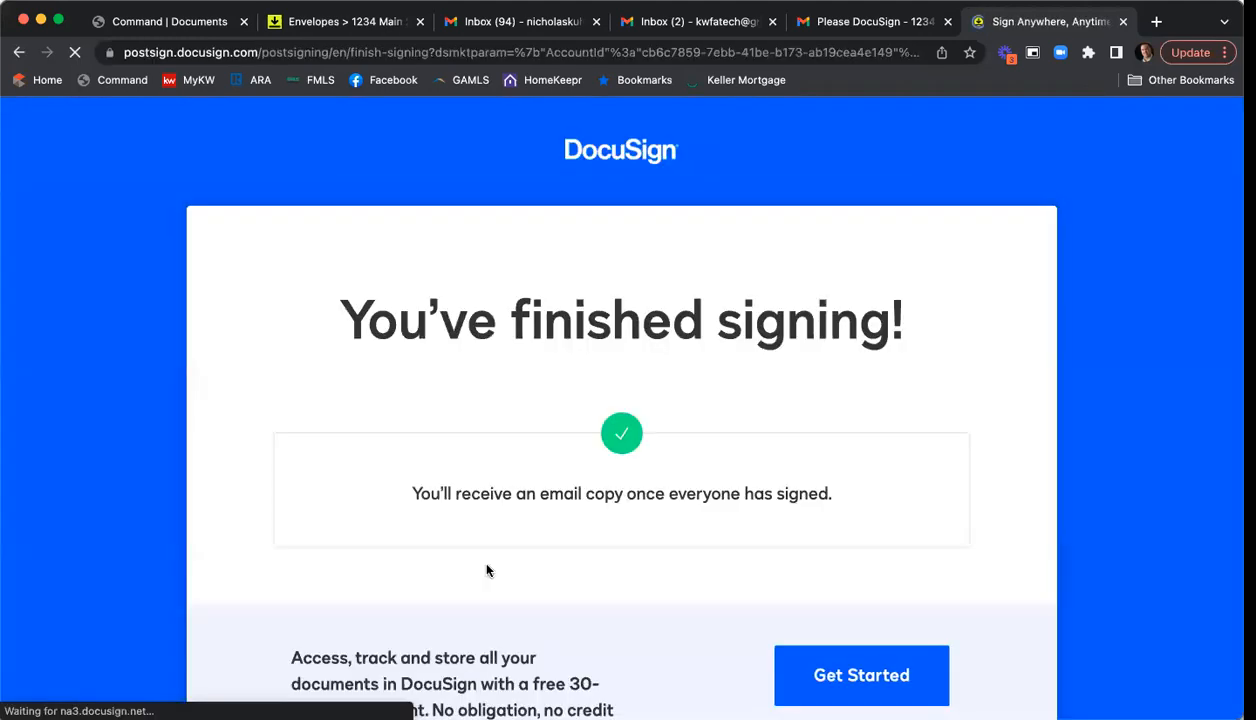
left_click(1124, 21)
- In the other Gmail inbox, open the new Please DocuSign email and launch Review Documents
left_click(617, 30)
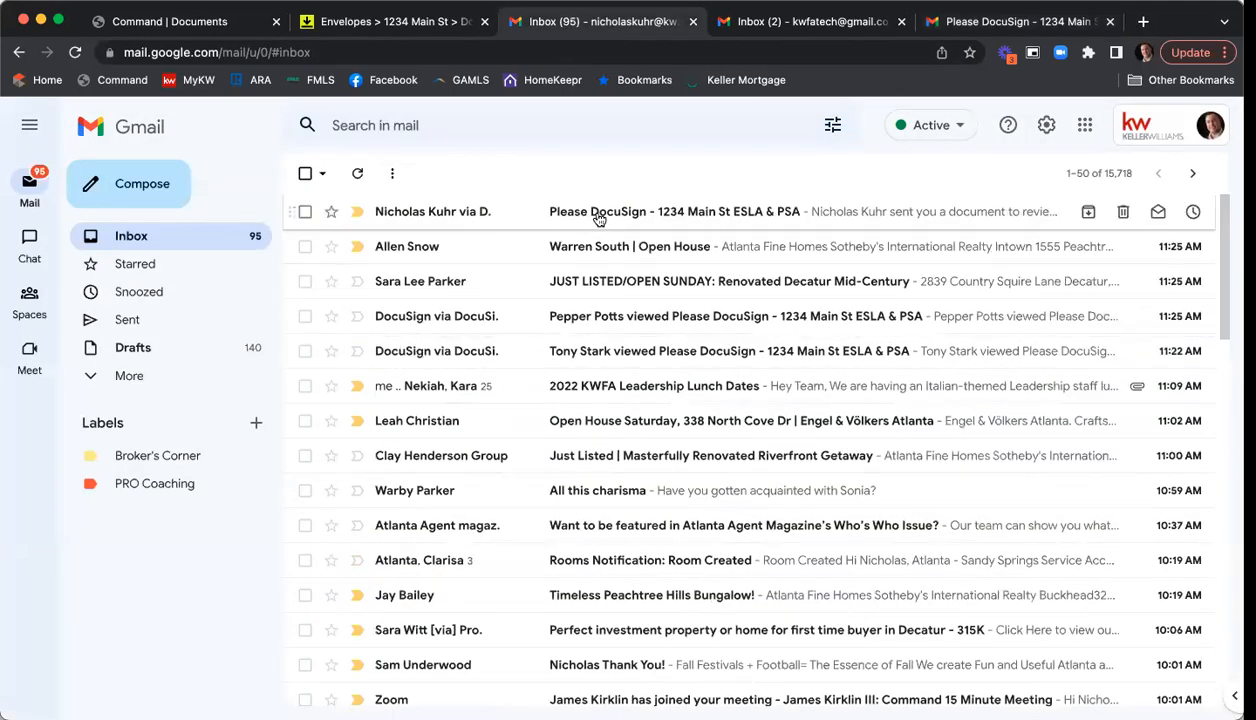
left_click(592, 216)
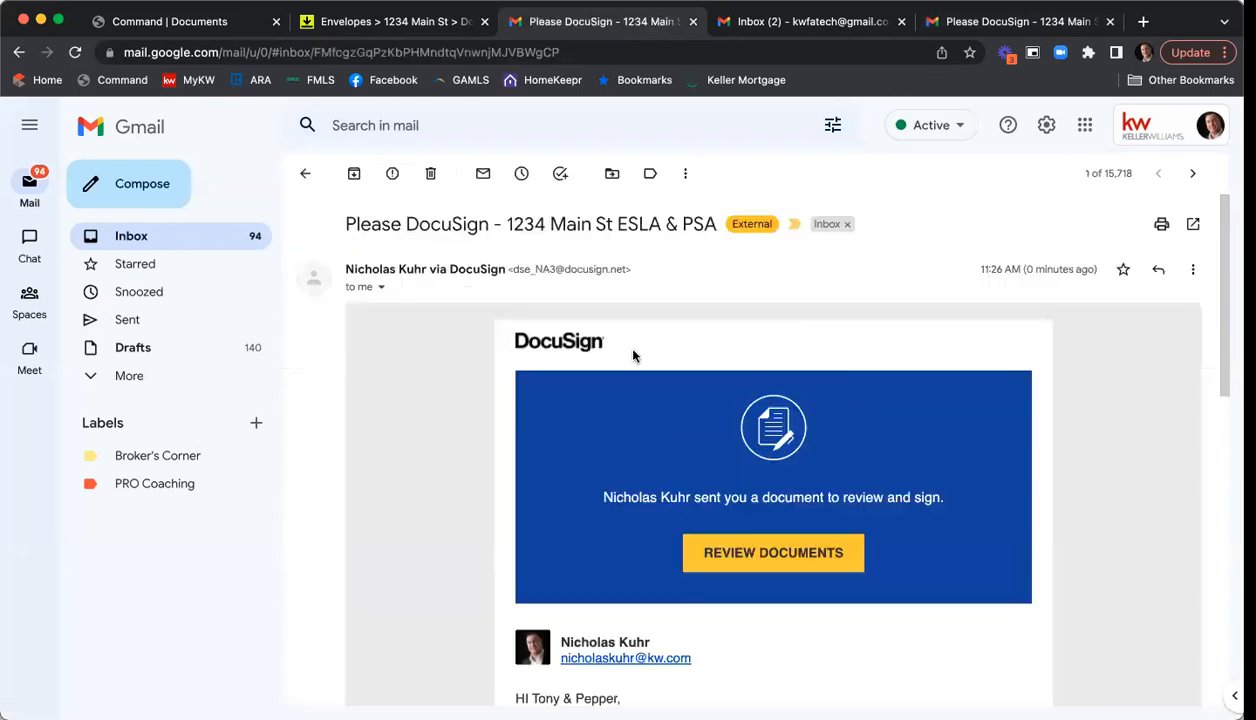
scroll(622, 343, "down", 2)
left_click(750, 356)
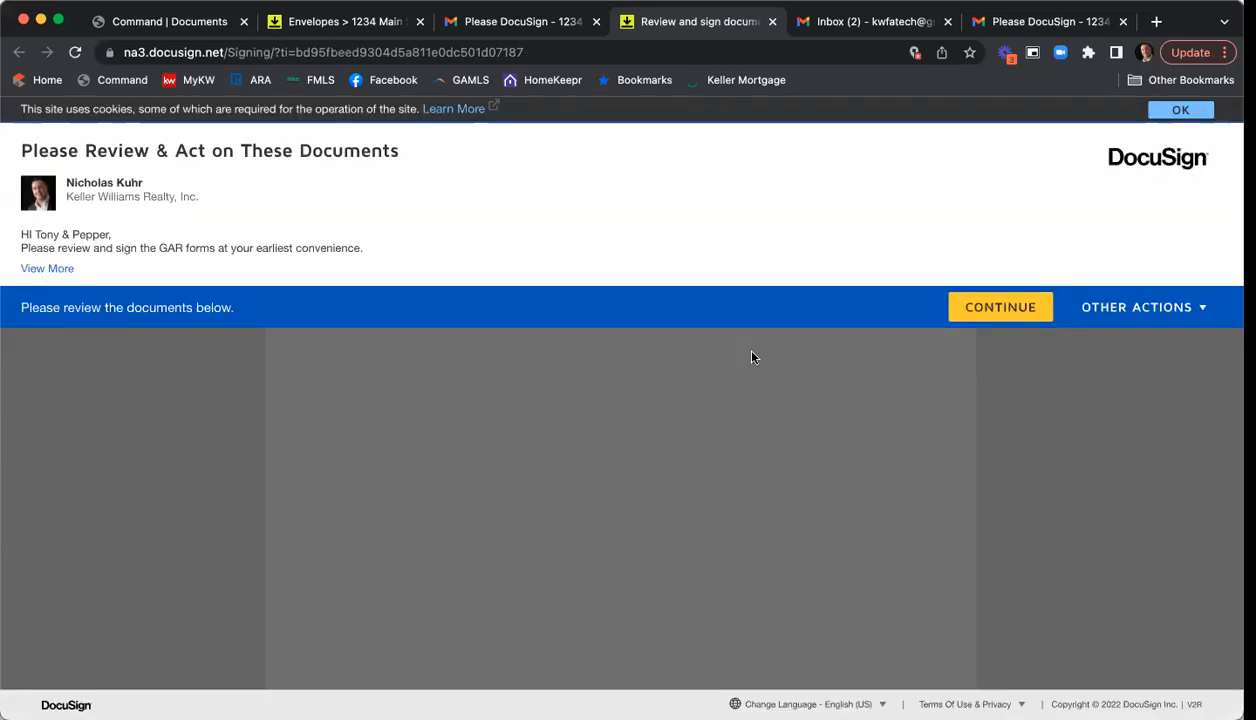
- Sign the broker/licensee signature line and enter 'p' in the a.m./p.m. blank
left_click(1001, 312)
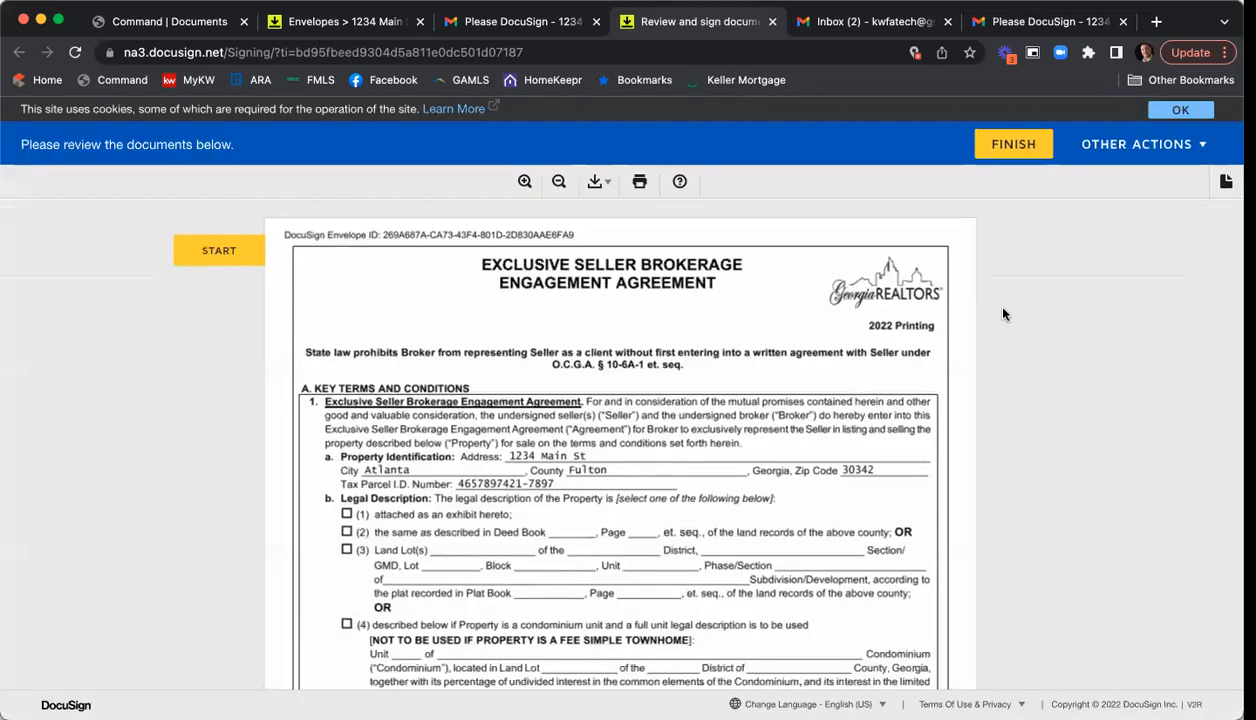
left_click(228, 254)
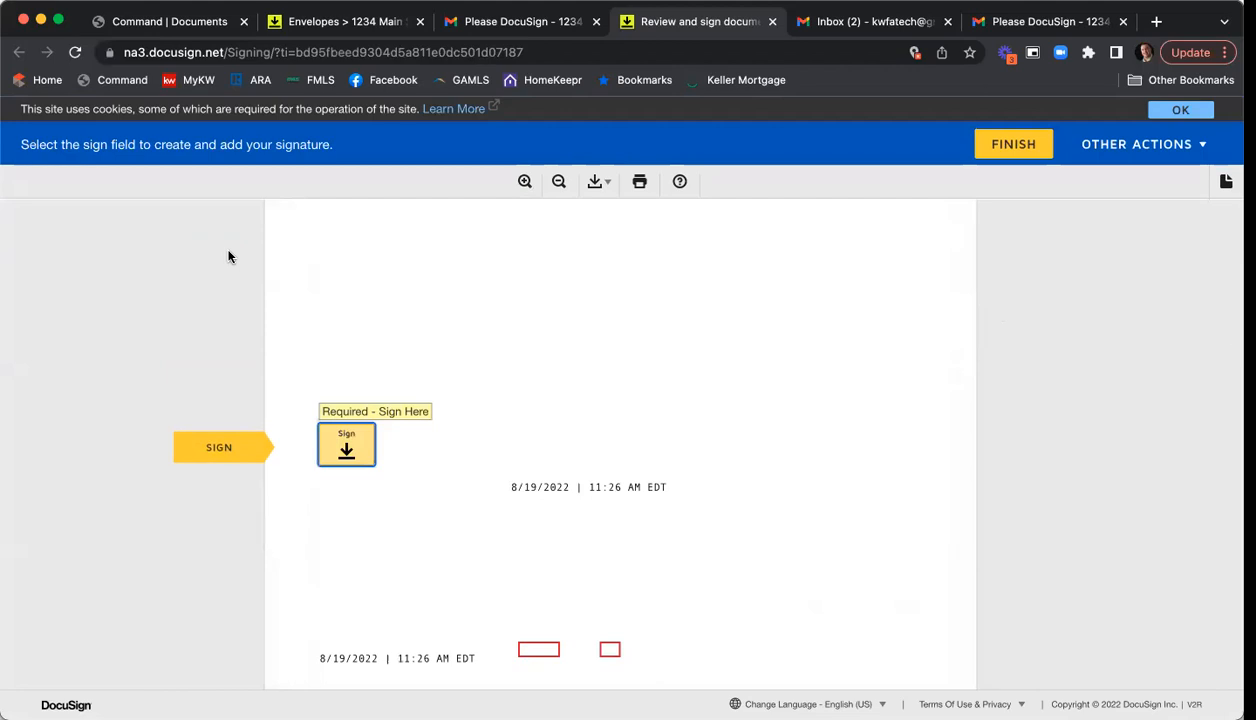
left_click(348, 447)
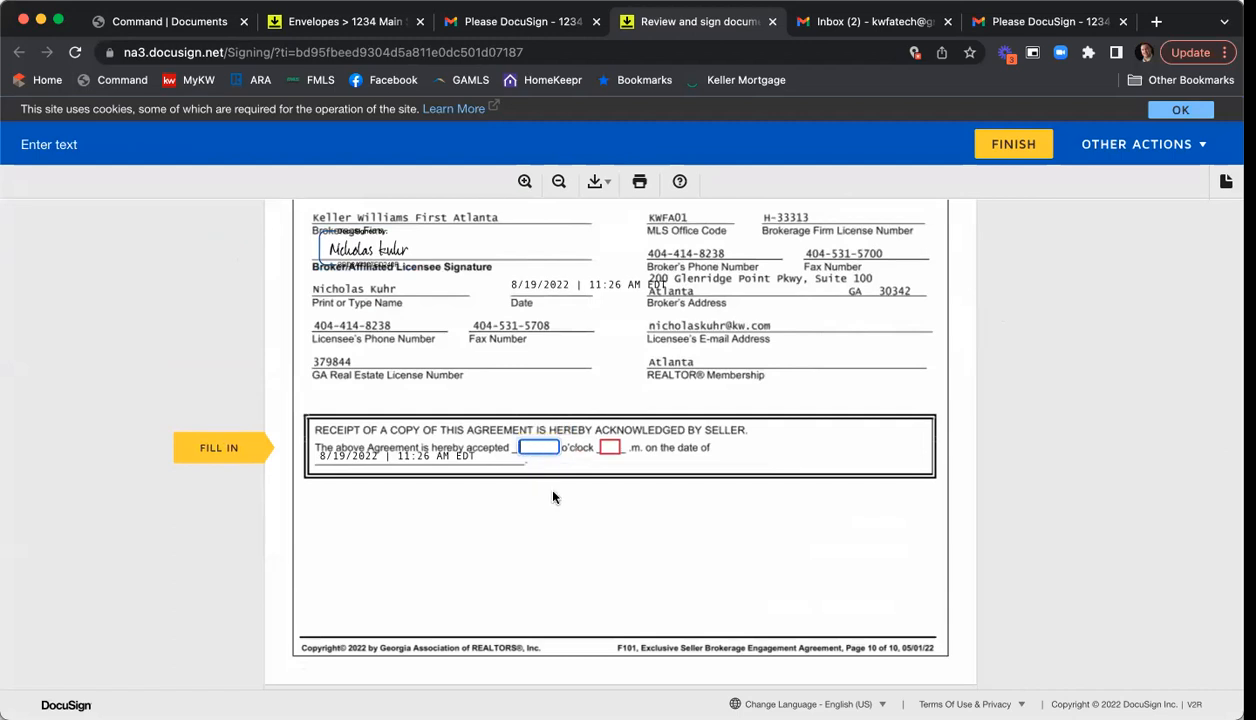
key("Tab")
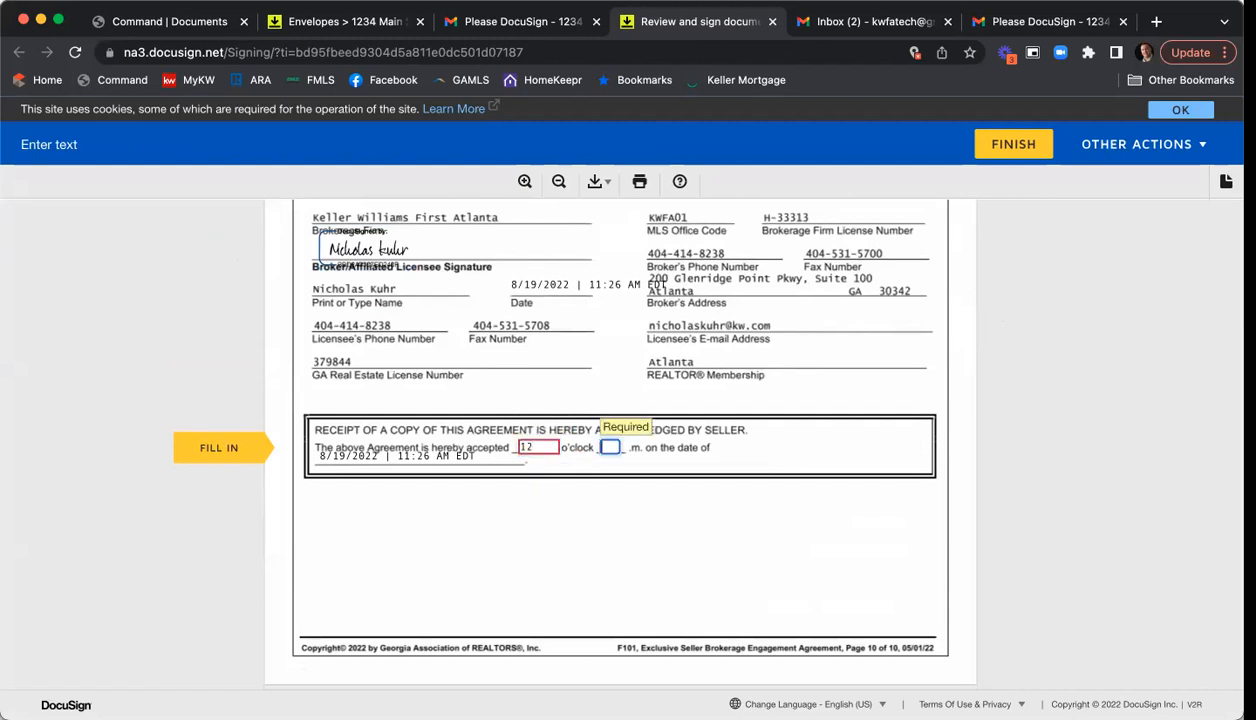
type("p")
- Sign the Seller's Broker signature field and finish the Purchase and Sale Agreement
left_click(240, 450)
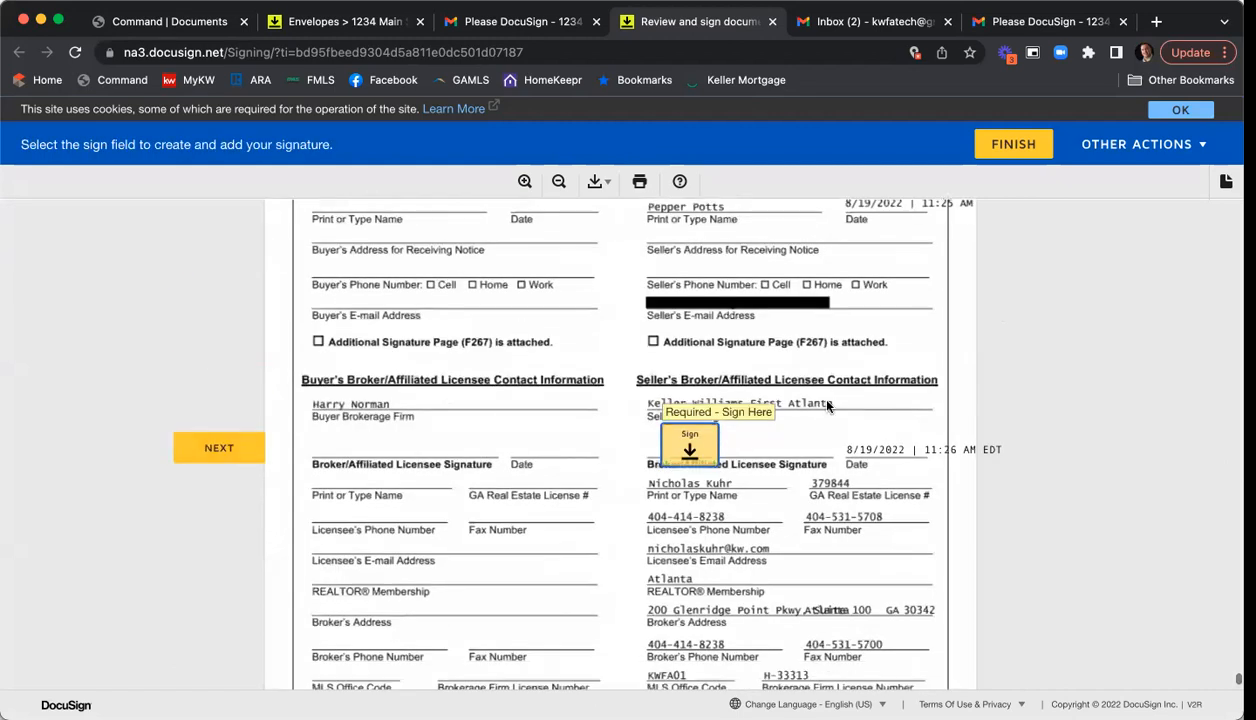
left_click(693, 446)
scroll(762, 452, "down", 2)
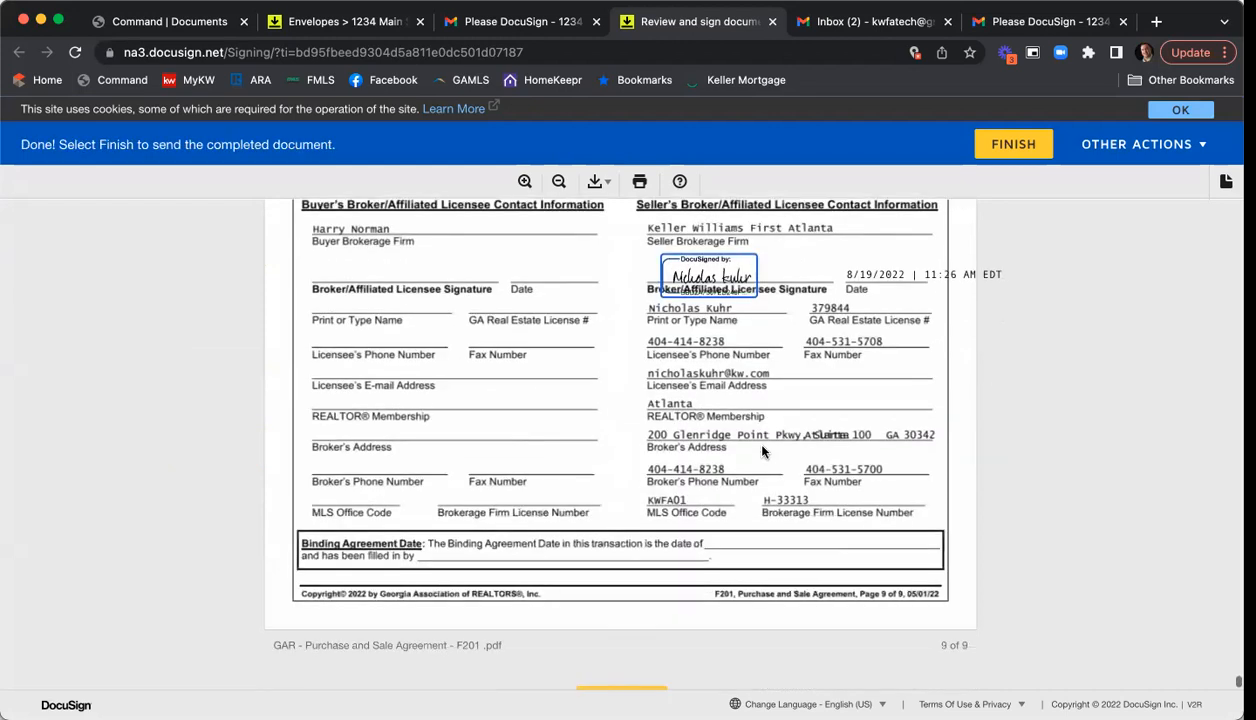
scroll(762, 452, "down", 2)
left_click(623, 602)
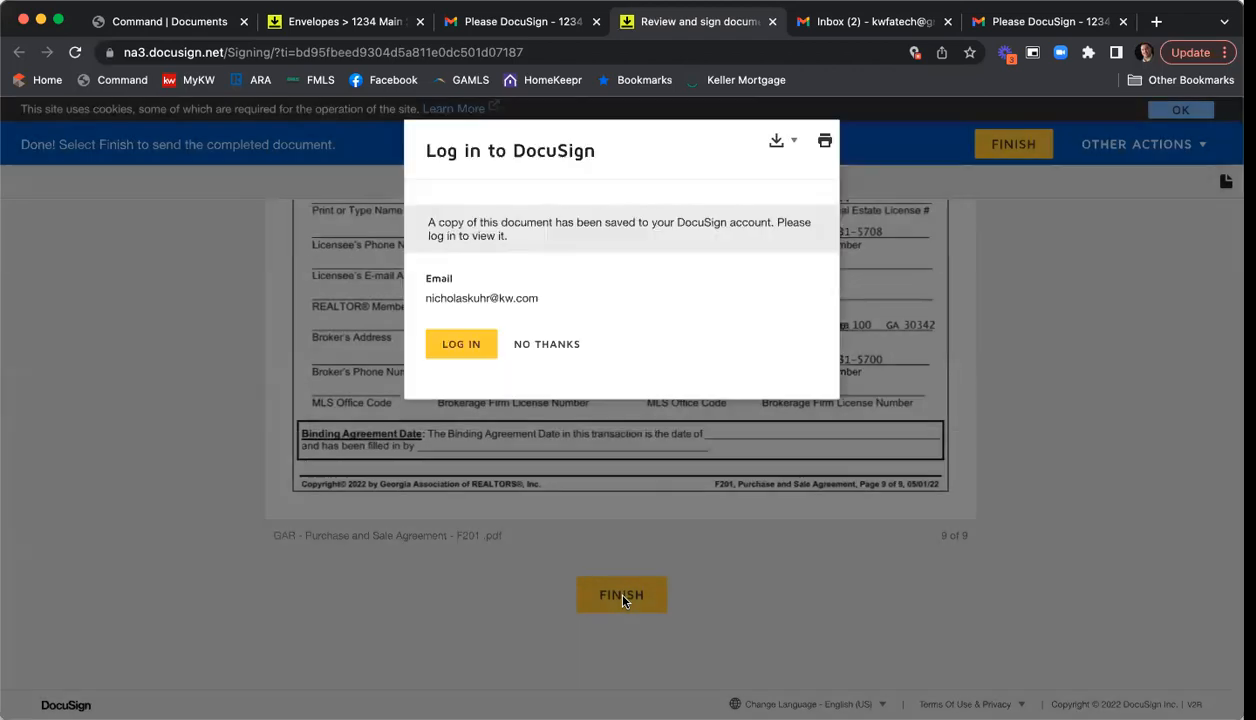
- Decline the DocuSign login offer and close the finished-signing page
left_click(555, 353)
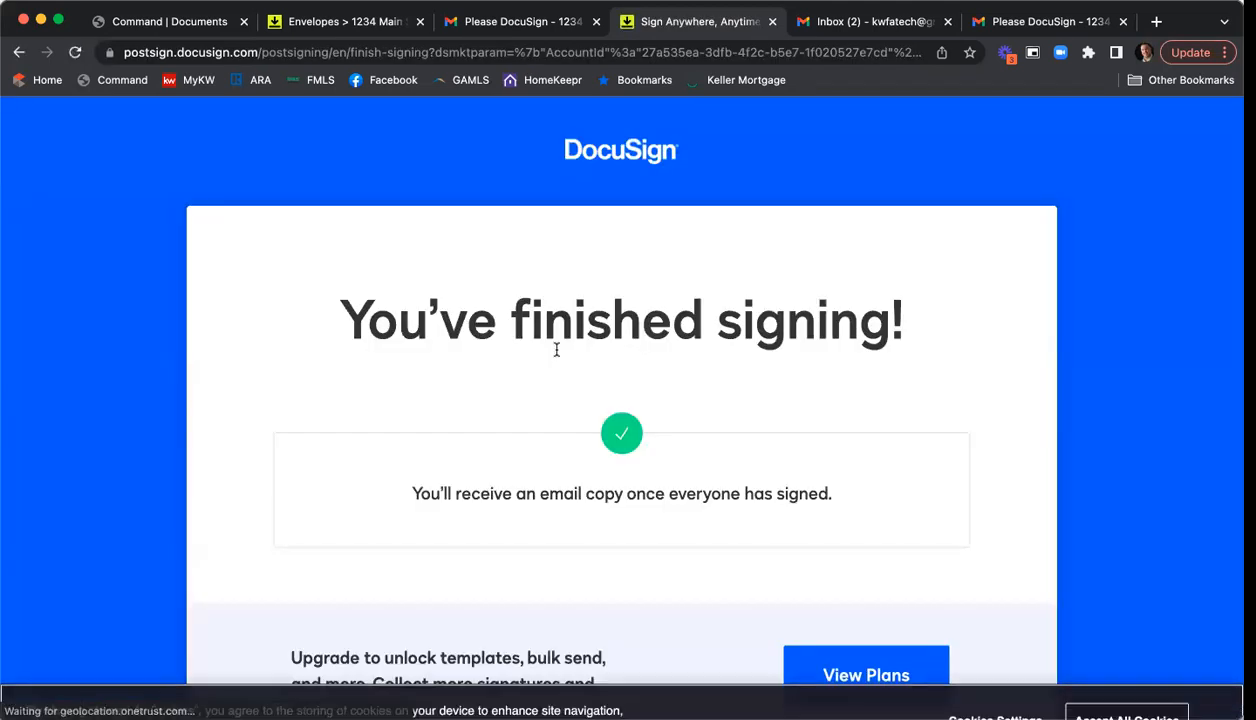
left_click(771, 22)
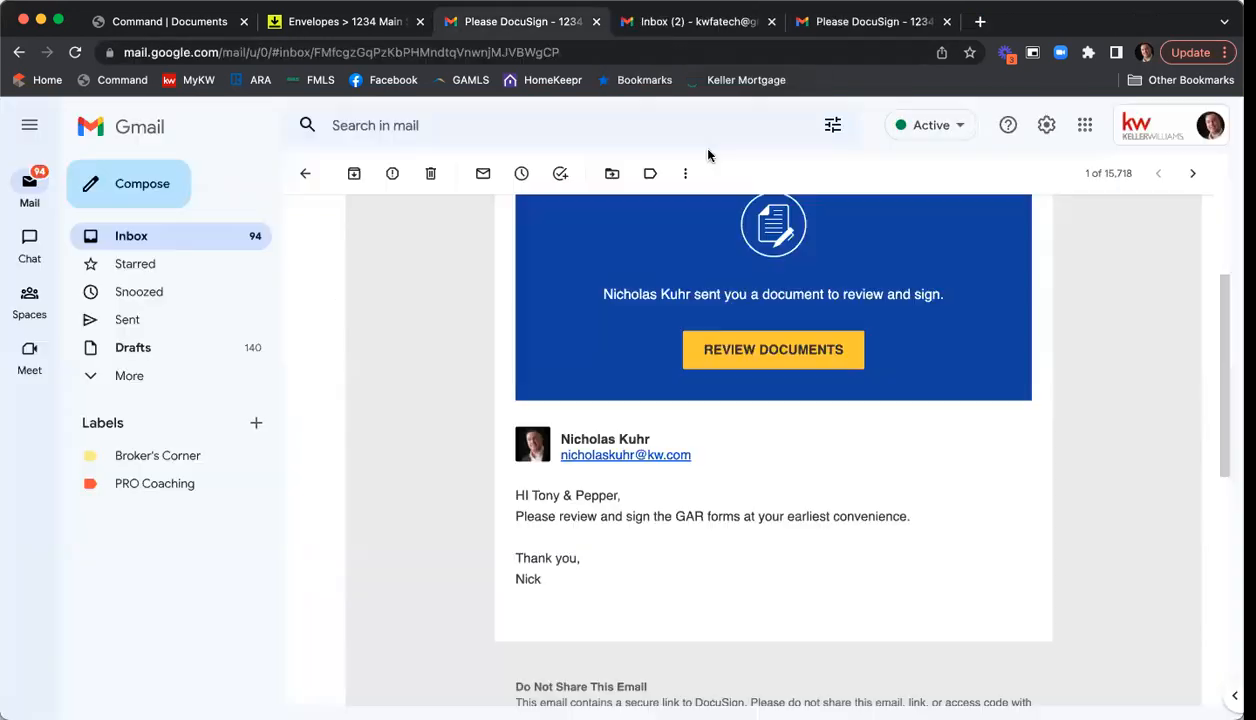
- Refresh the other inbox and open the Completed 1234 Main St ESLA & PSA email to review its six PDF attachments
left_click(800, 22)
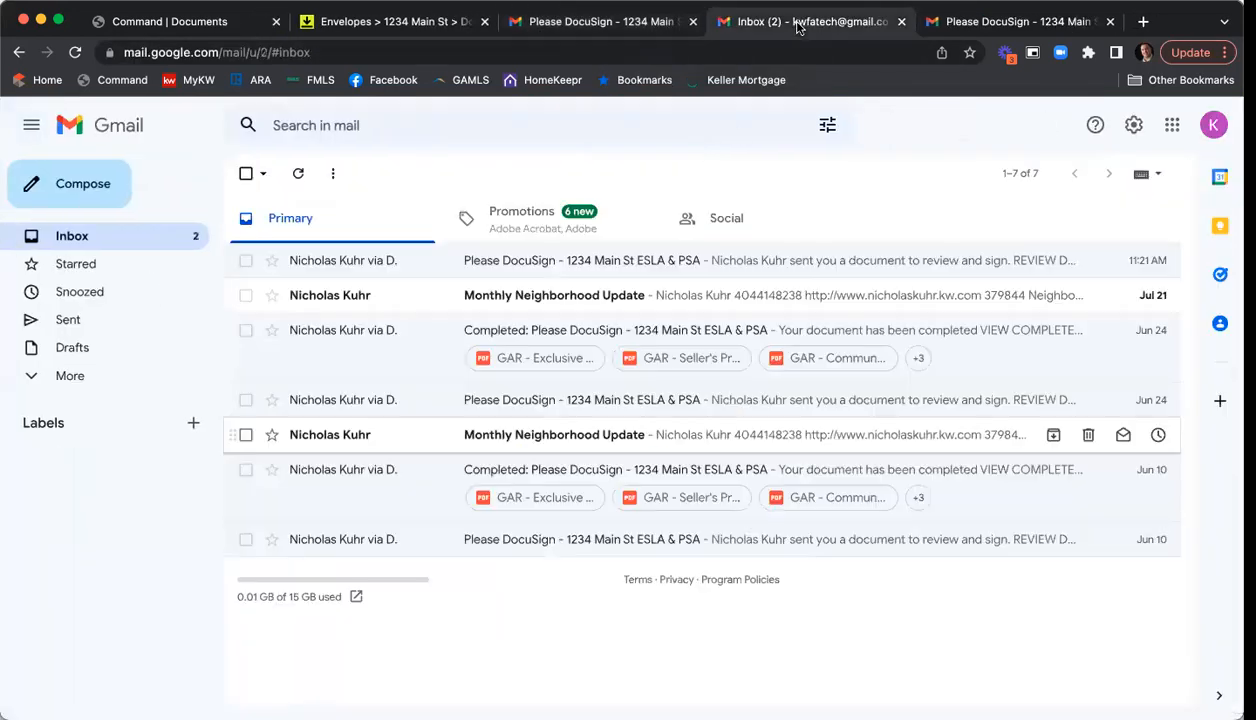
left_click(100, 243)
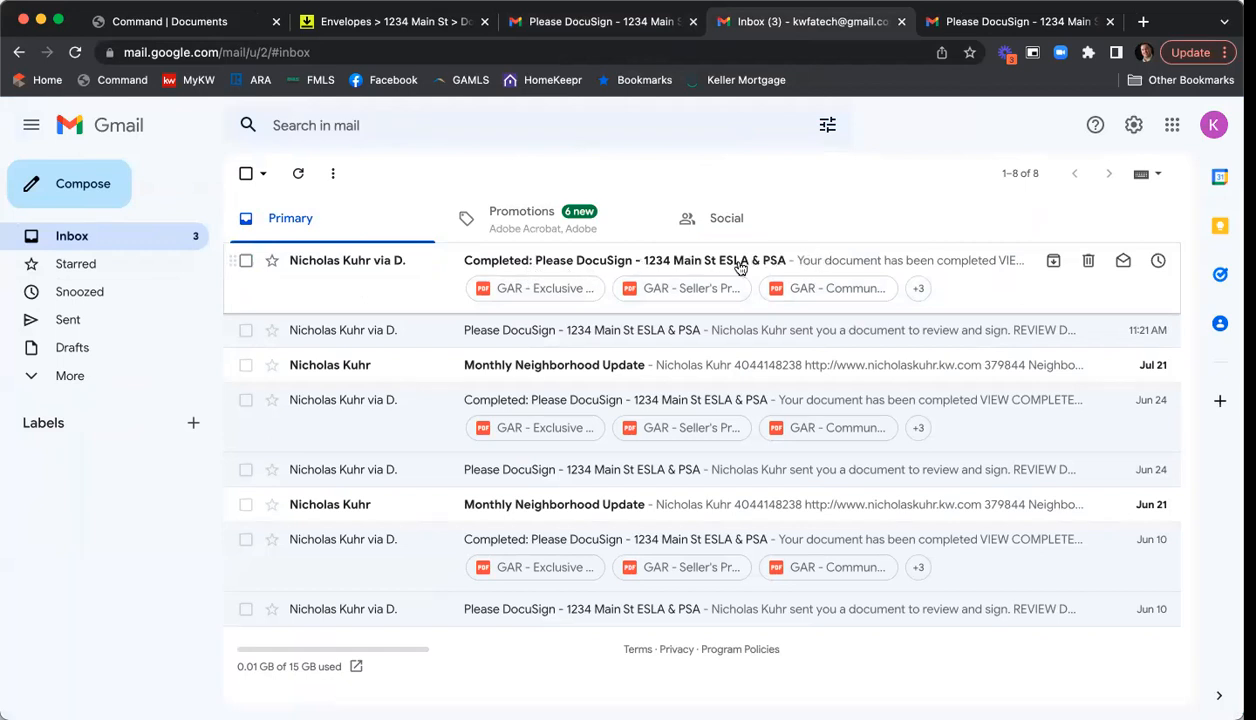
left_click(622, 262)
scroll(945, 389, "down", 10)
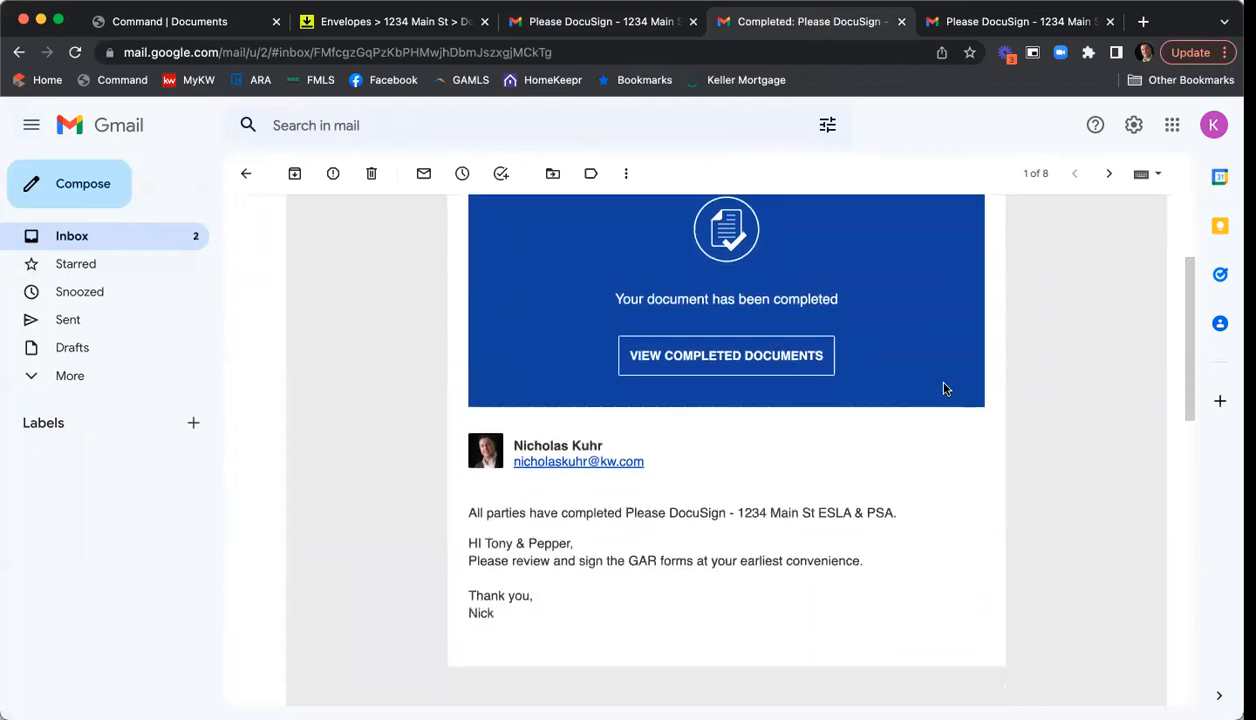
scroll(945, 385, "down", 7)
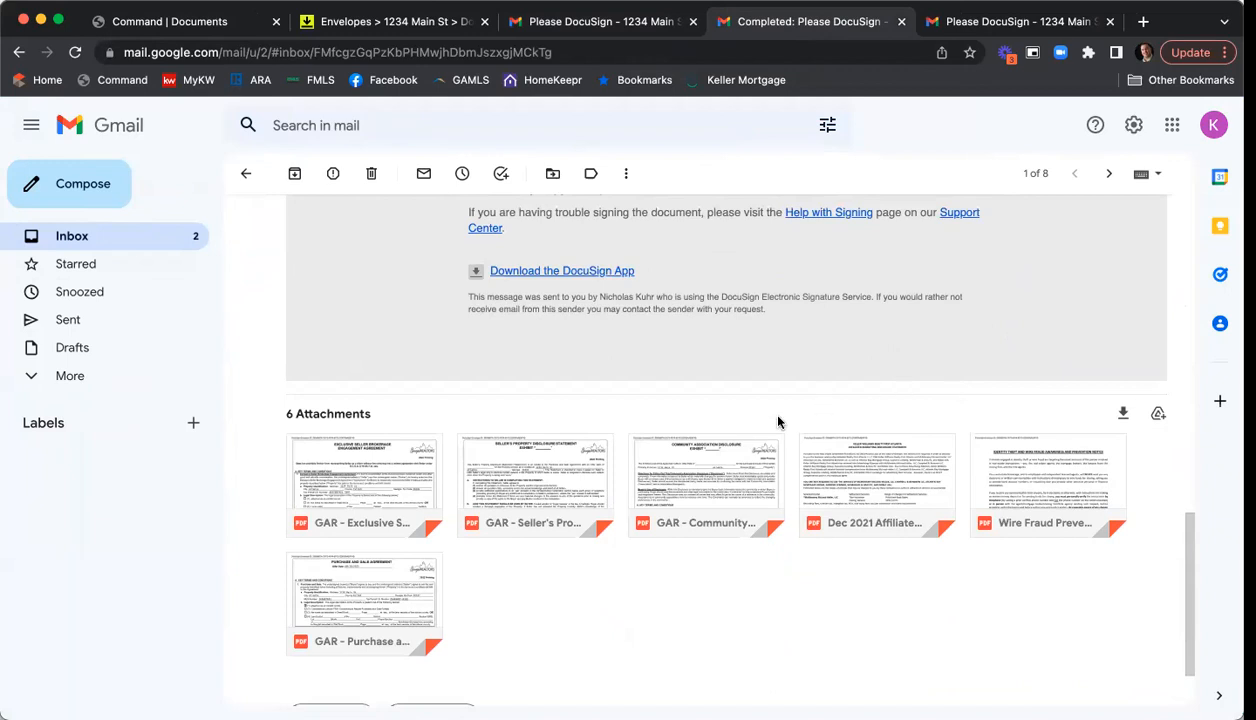
scroll(776, 392, "down", 1)
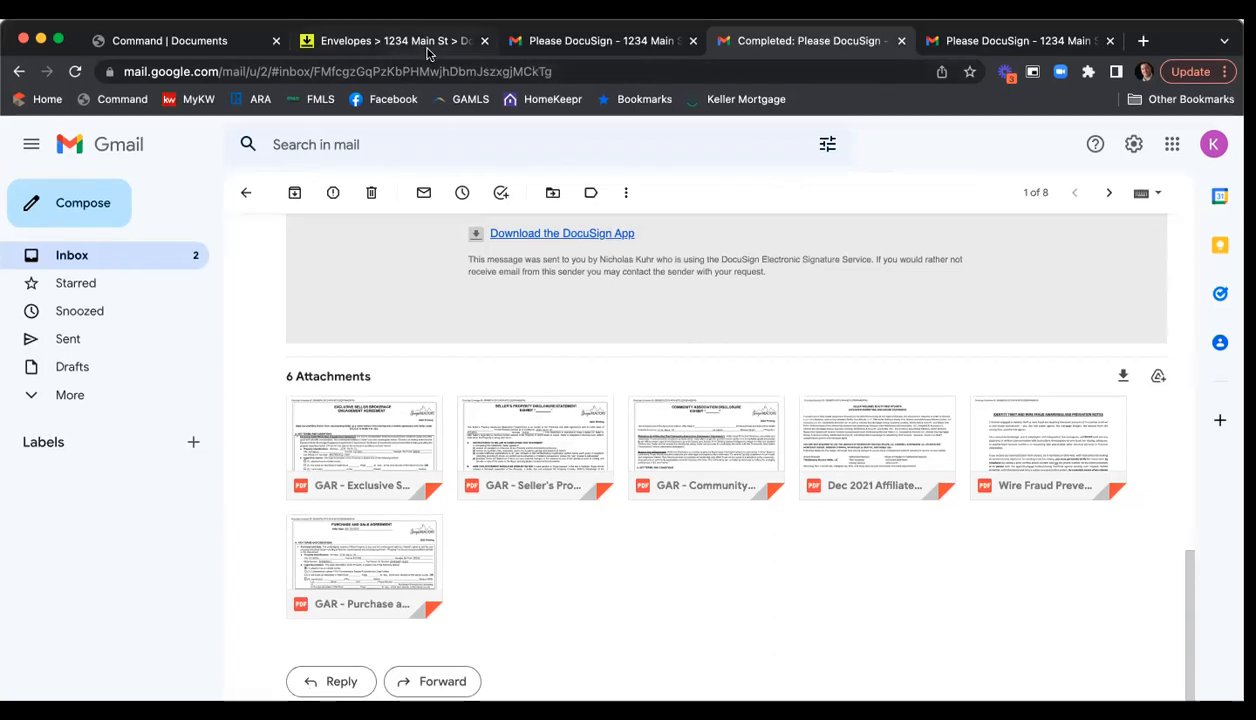
left_click(415, 22)
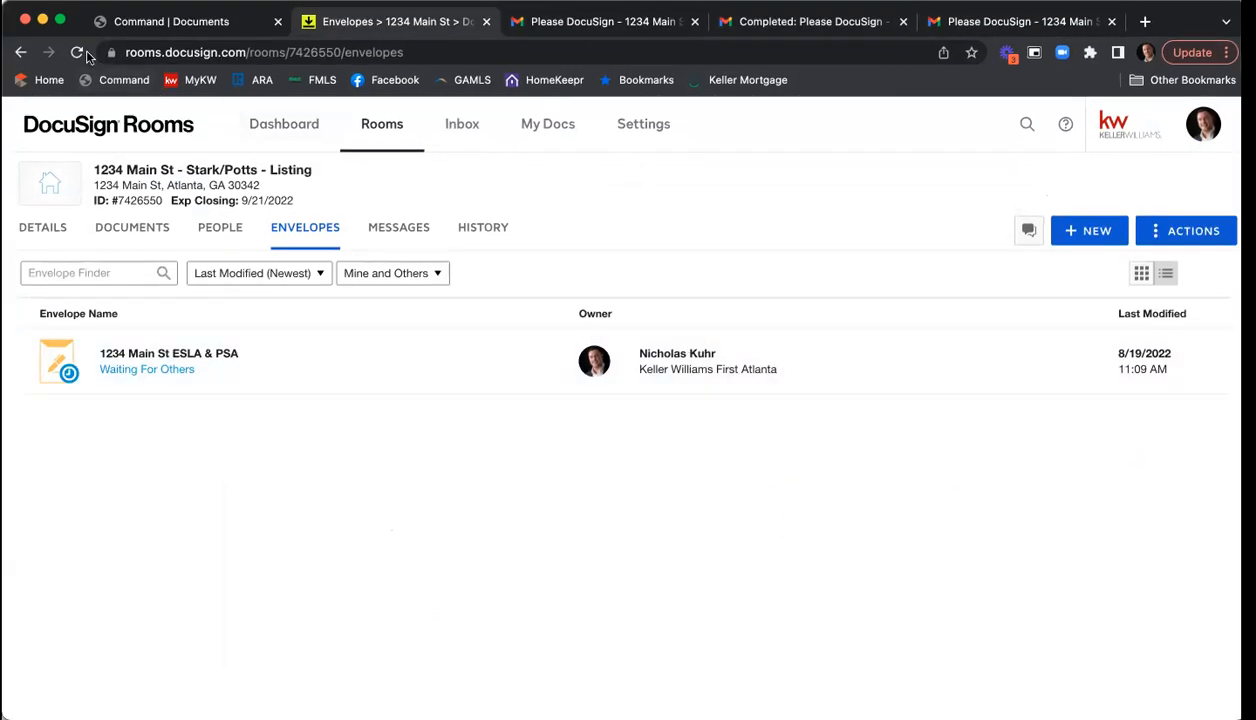
- Reload so the envelope shows Completed, view Room Docs, and select the signed Dec 2021 marketing agreement
left_click(78, 53)
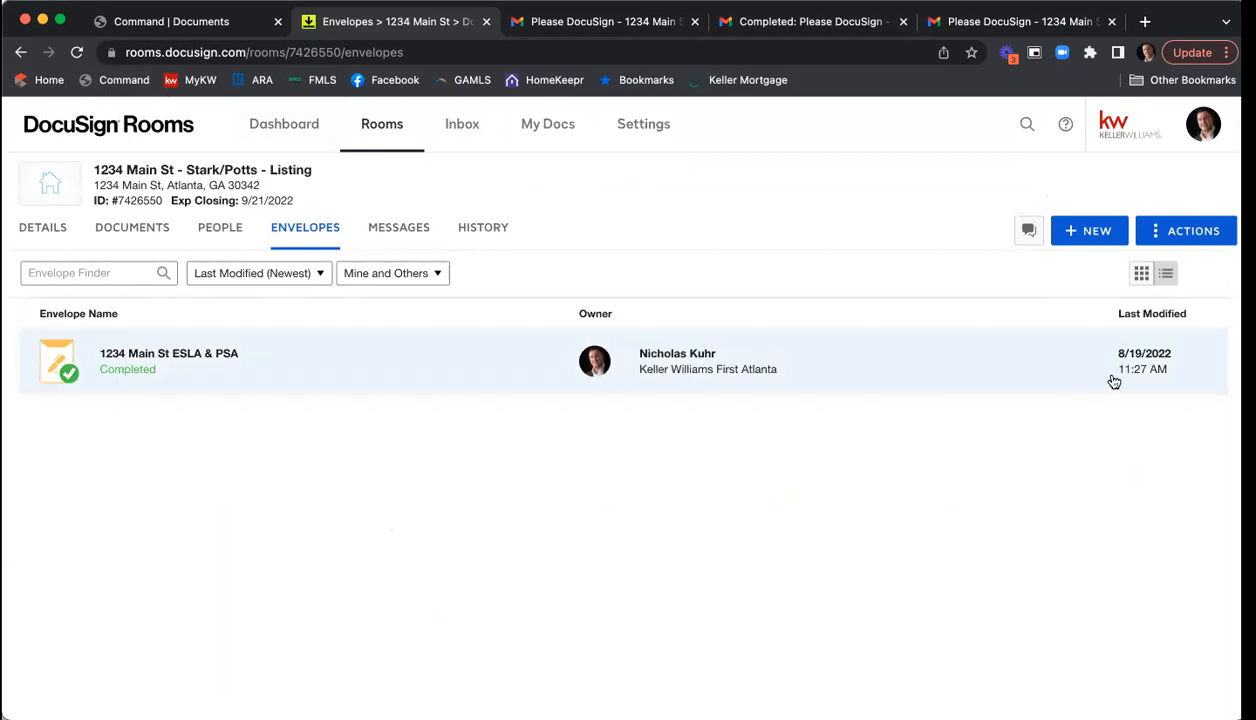
left_click(142, 231)
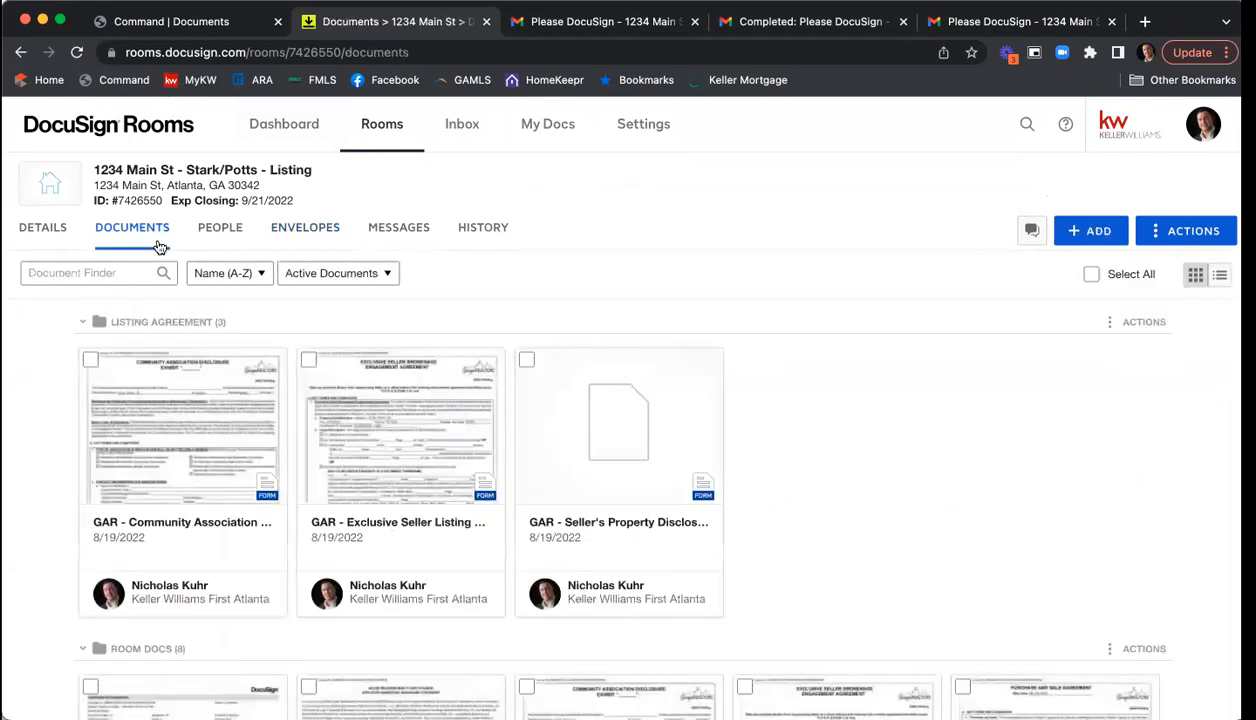
scroll(835, 307, "down", 5)
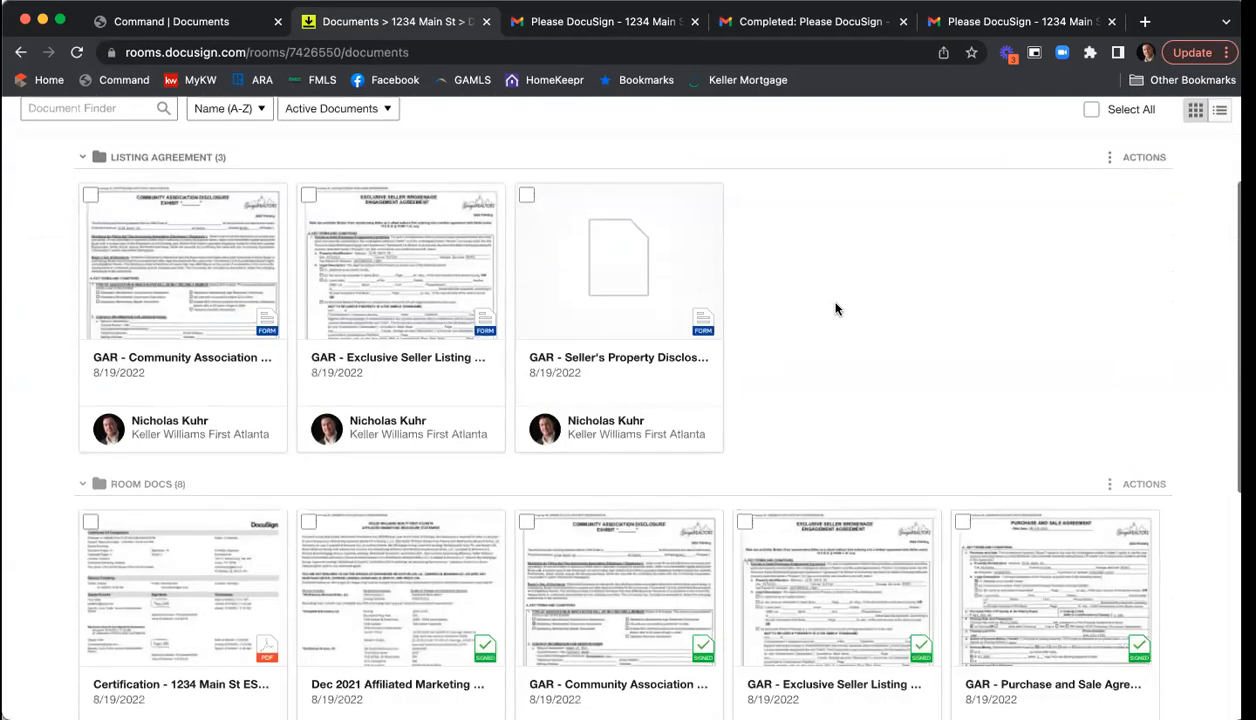
scroll(838, 307, "down", 3)
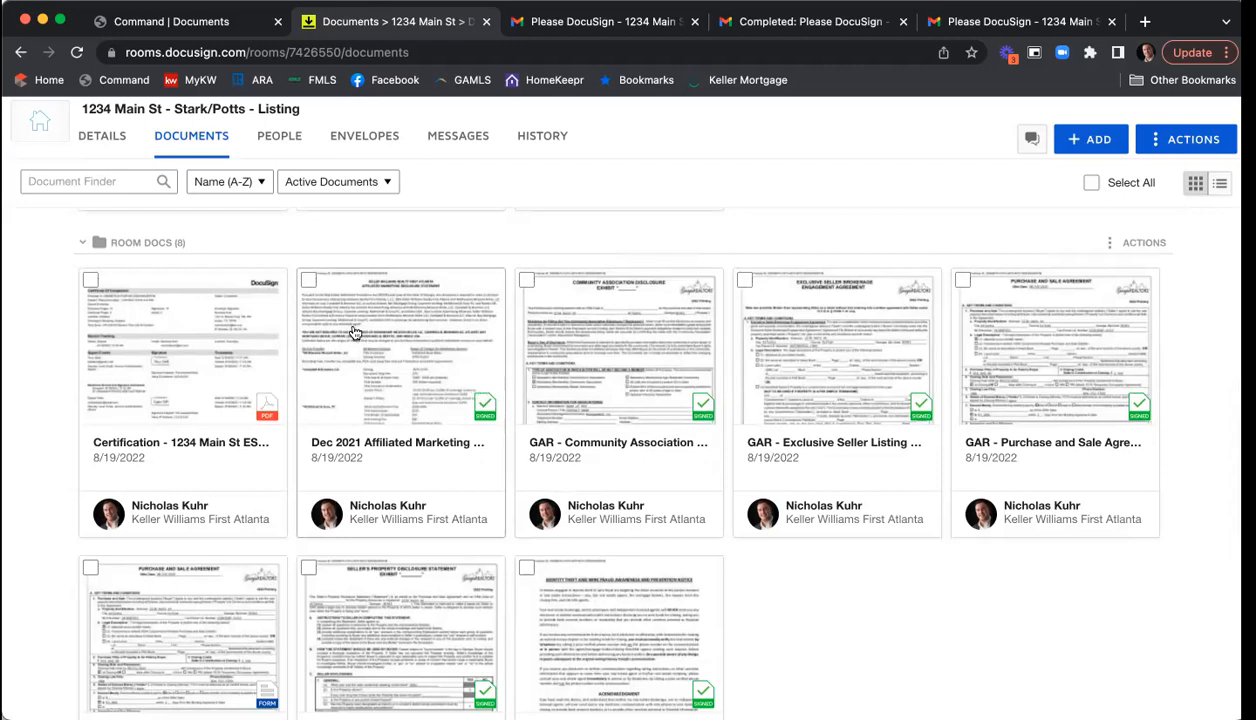
left_click(308, 283)
- Also select the signed Community Association disclosure, Seller's Property Disclosure and Wire Fraud Prevention Notice
left_click(526, 280)
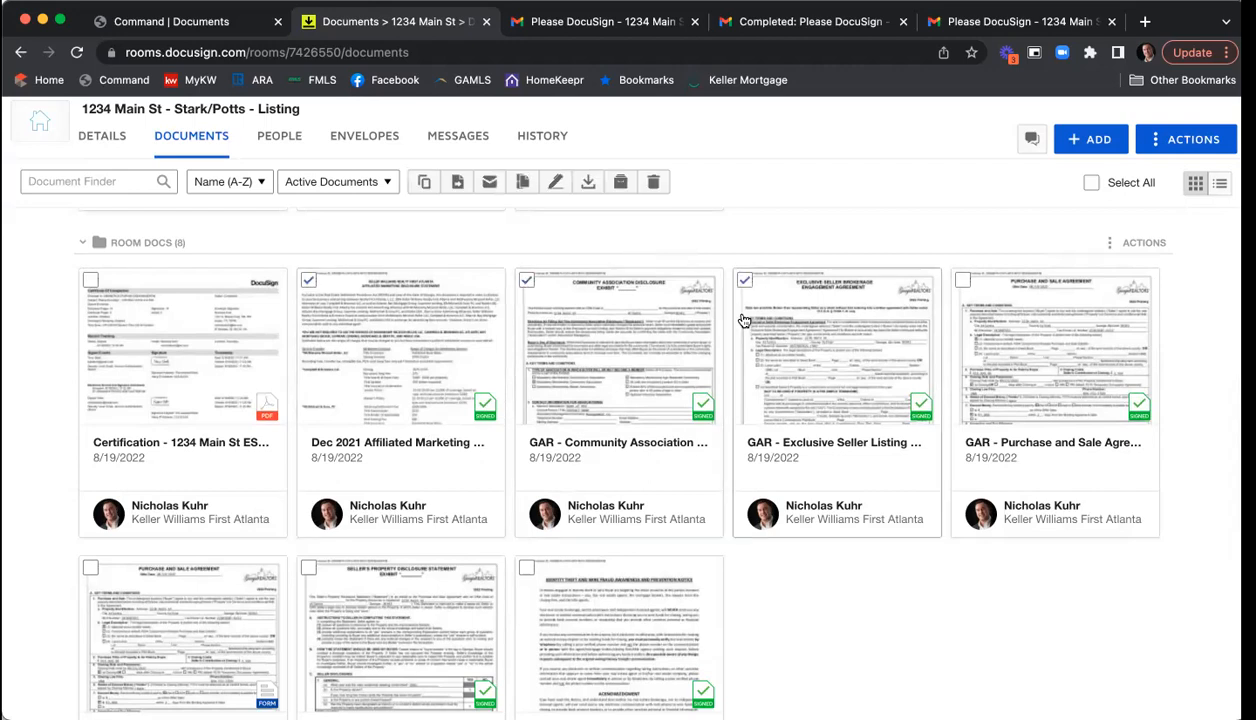
scroll(740, 318, "down", 2)
left_click(308, 456)
left_click(526, 457)
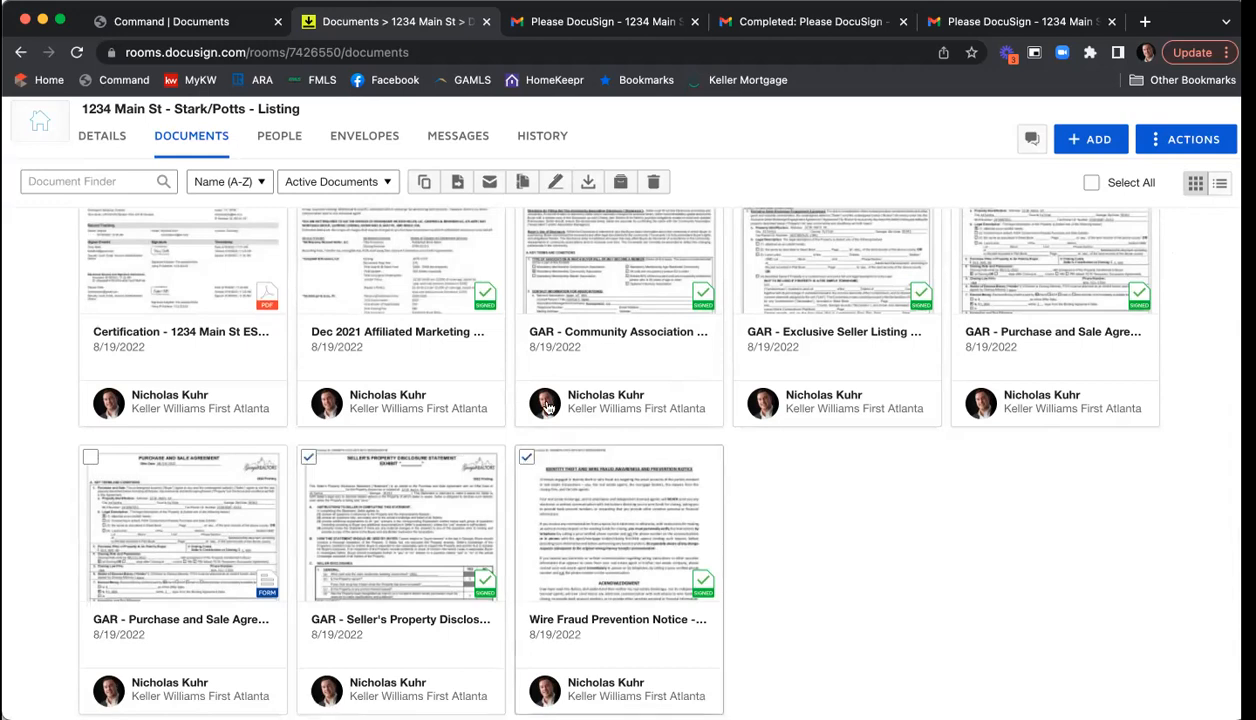
- Move the selected documents to the Listing Agreement folder in the current room
left_click(458, 183)
left_click(513, 290)
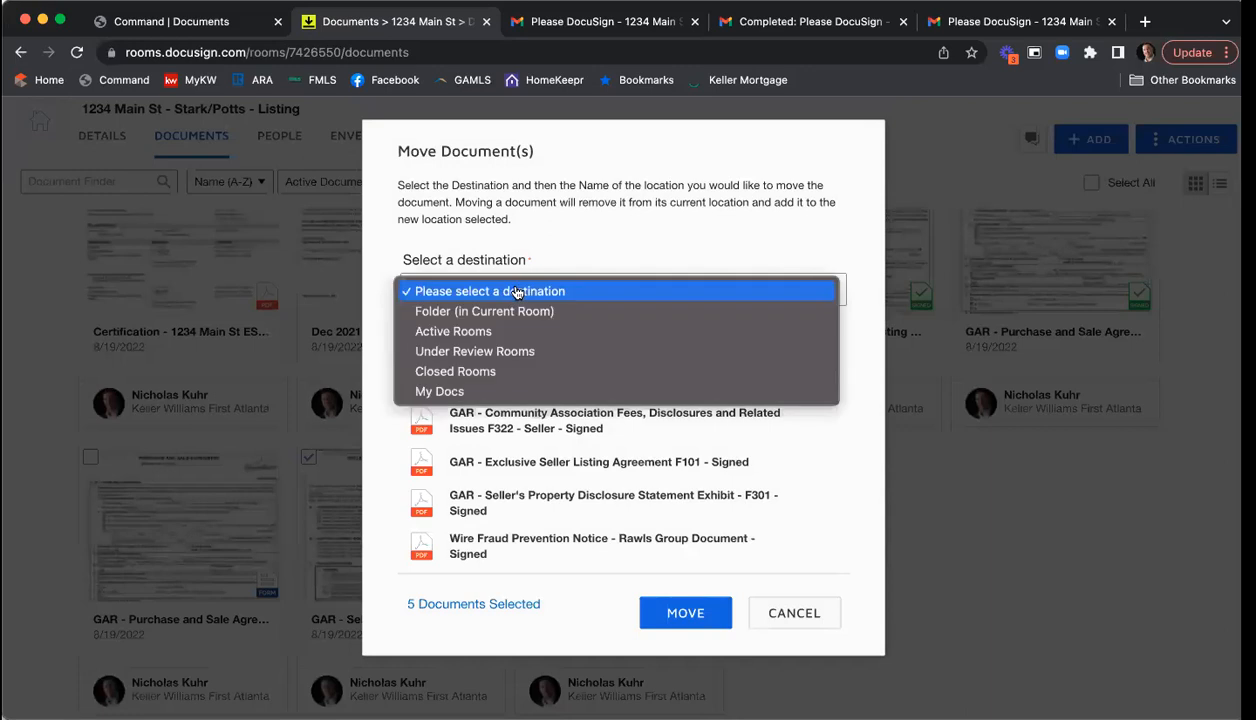
left_click(494, 311)
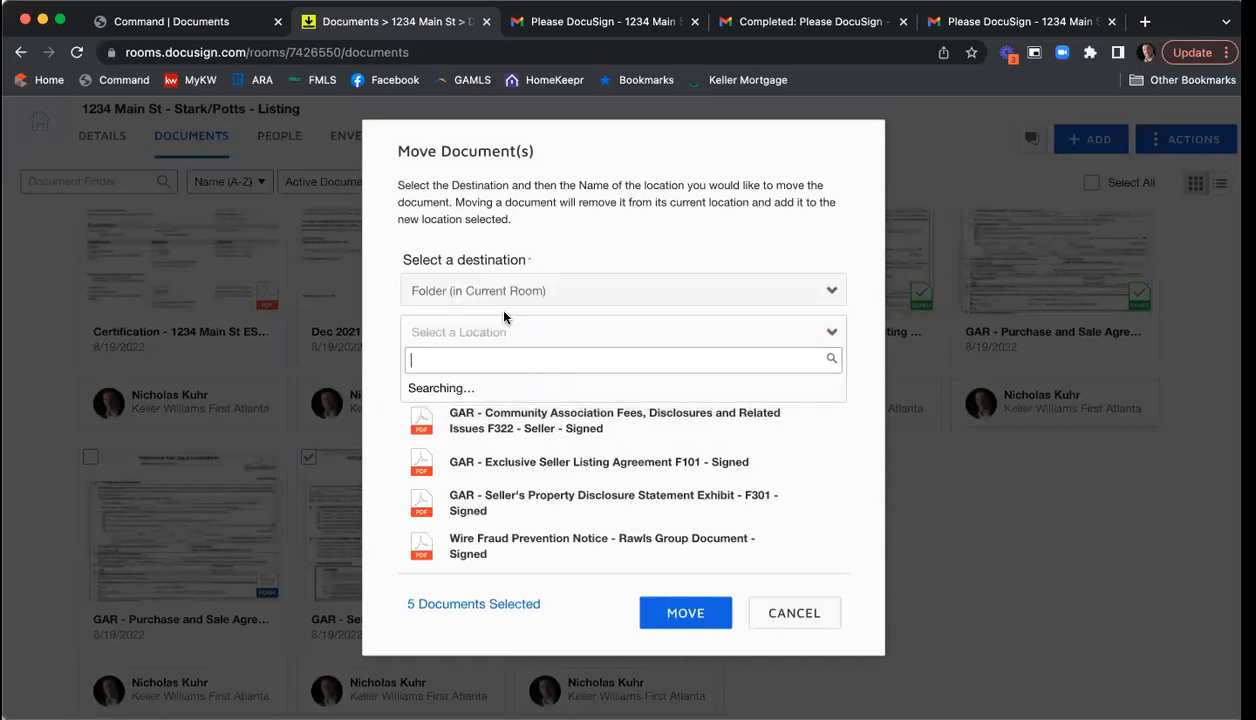
left_click(476, 393)
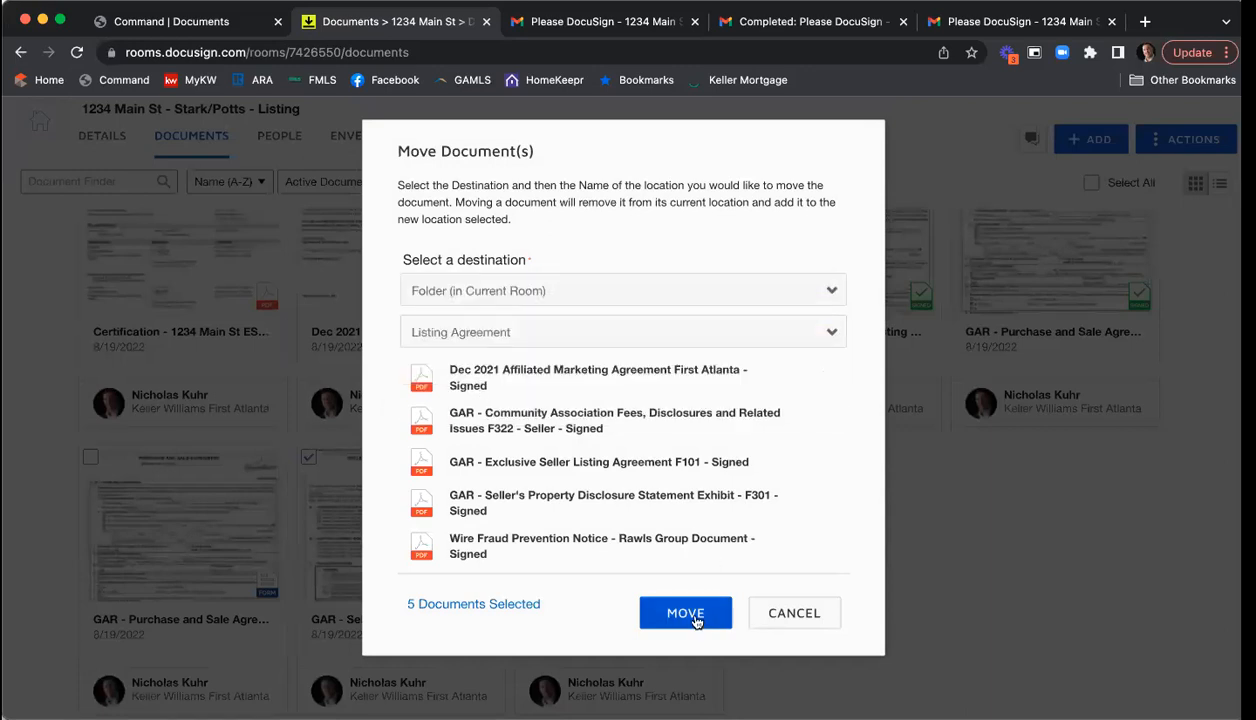
left_click(686, 613)
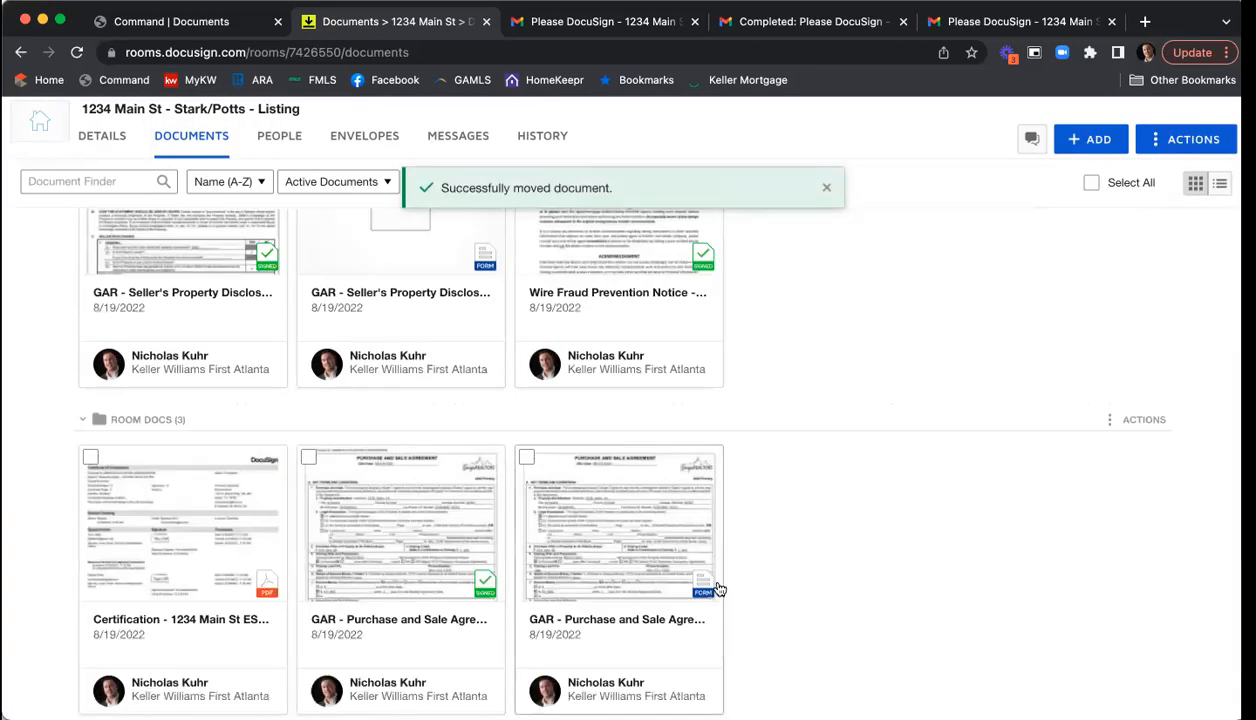
scroll(845, 470, "up", 3)
scroll(851, 485, "up", 3)
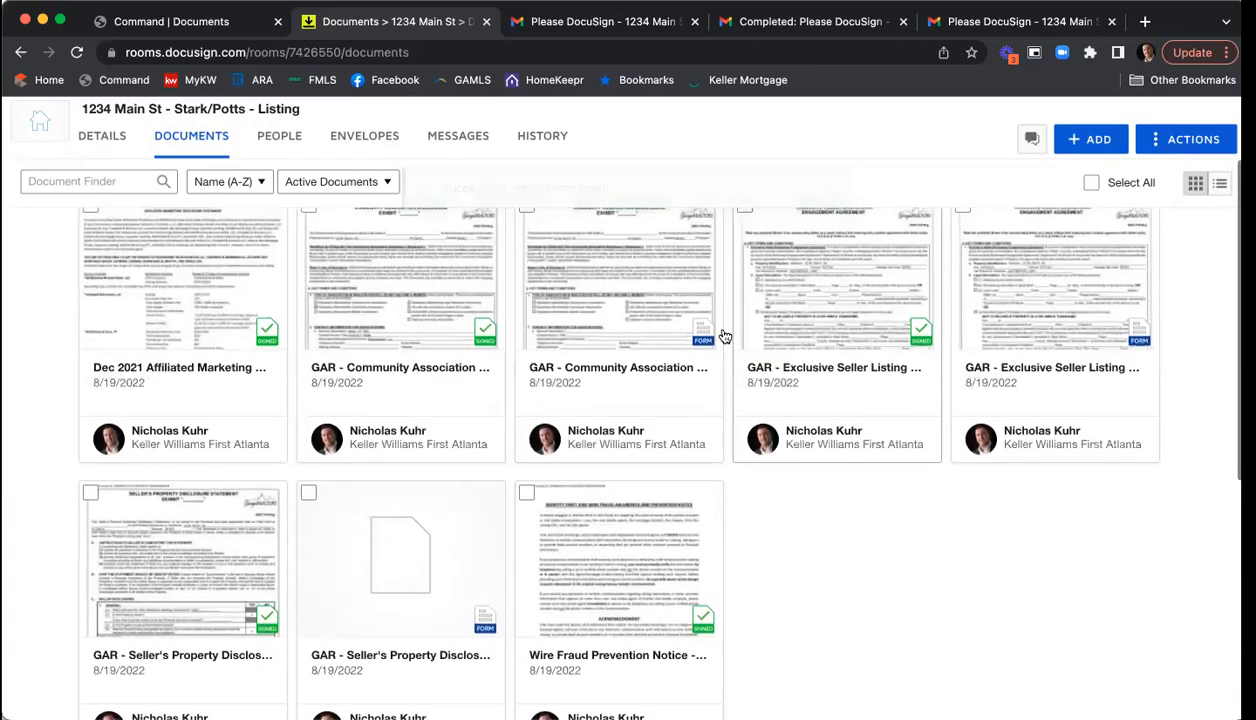
scroll(838, 608, "up", 2)
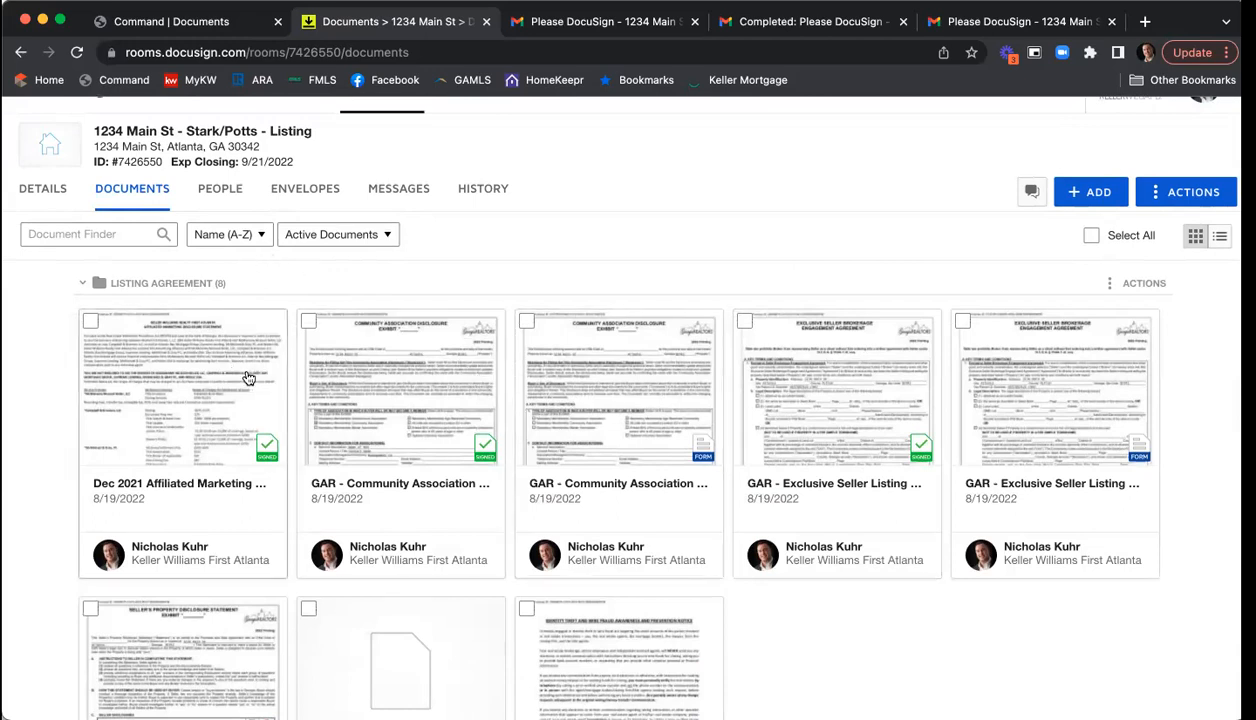
- Sort the room's documents by Added (Newest) and scroll down to Room Docs
left_click(252, 240)
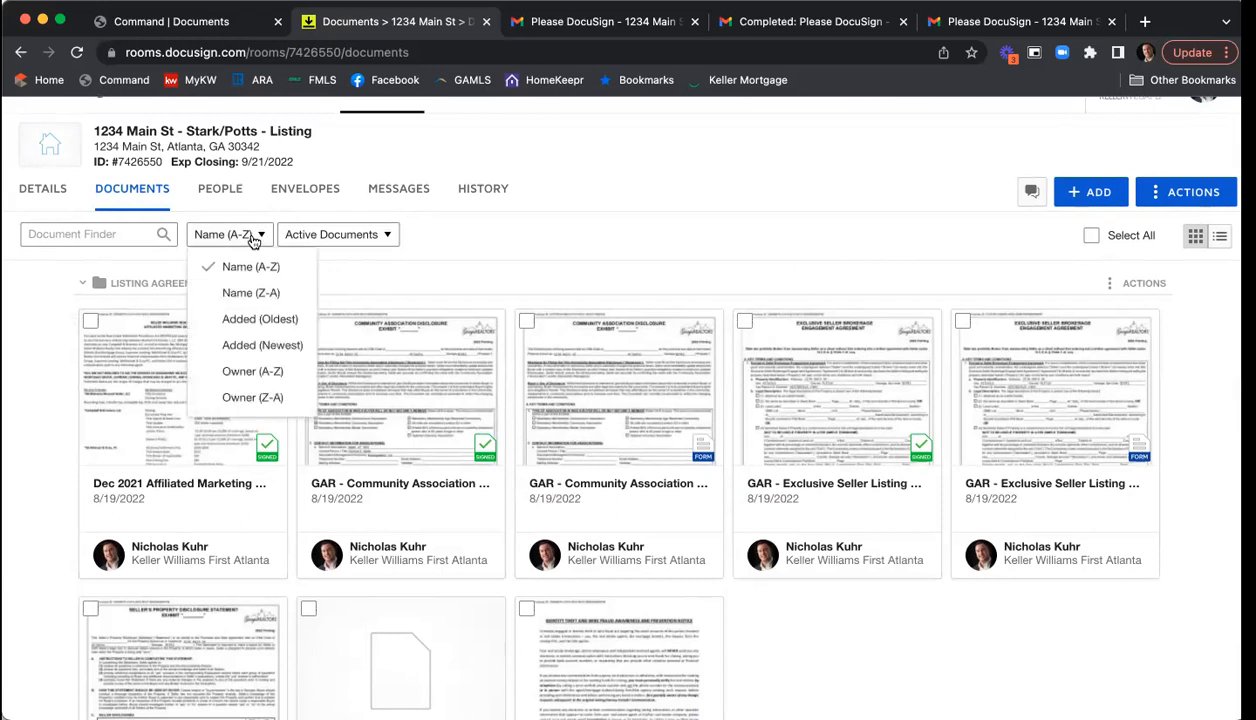
left_click(249, 347)
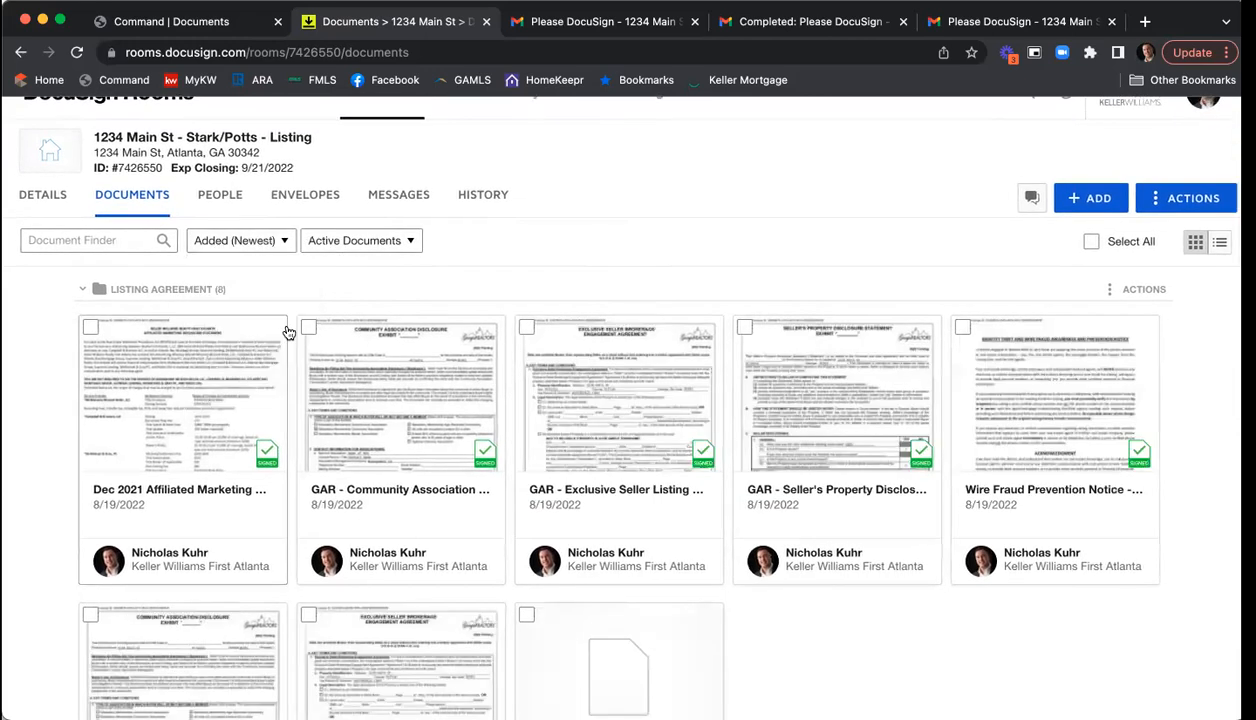
scroll(560, 316, "down", 1)
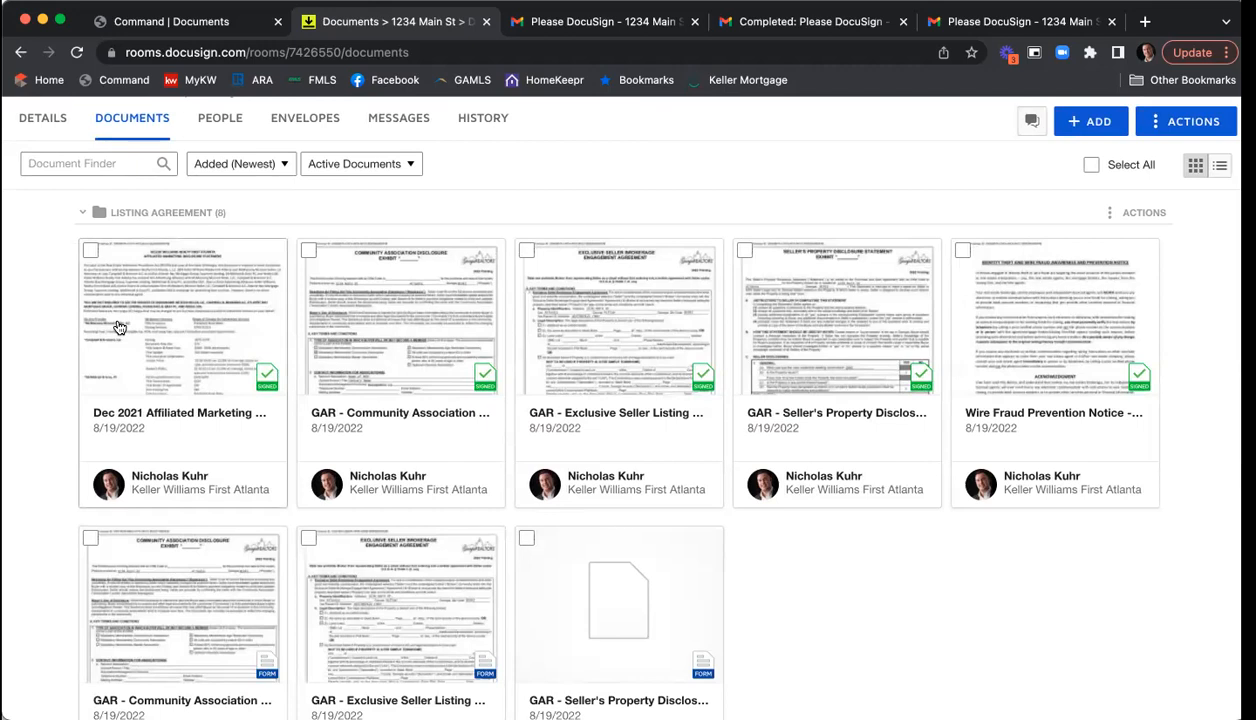
scroll(233, 323, "down", 5)
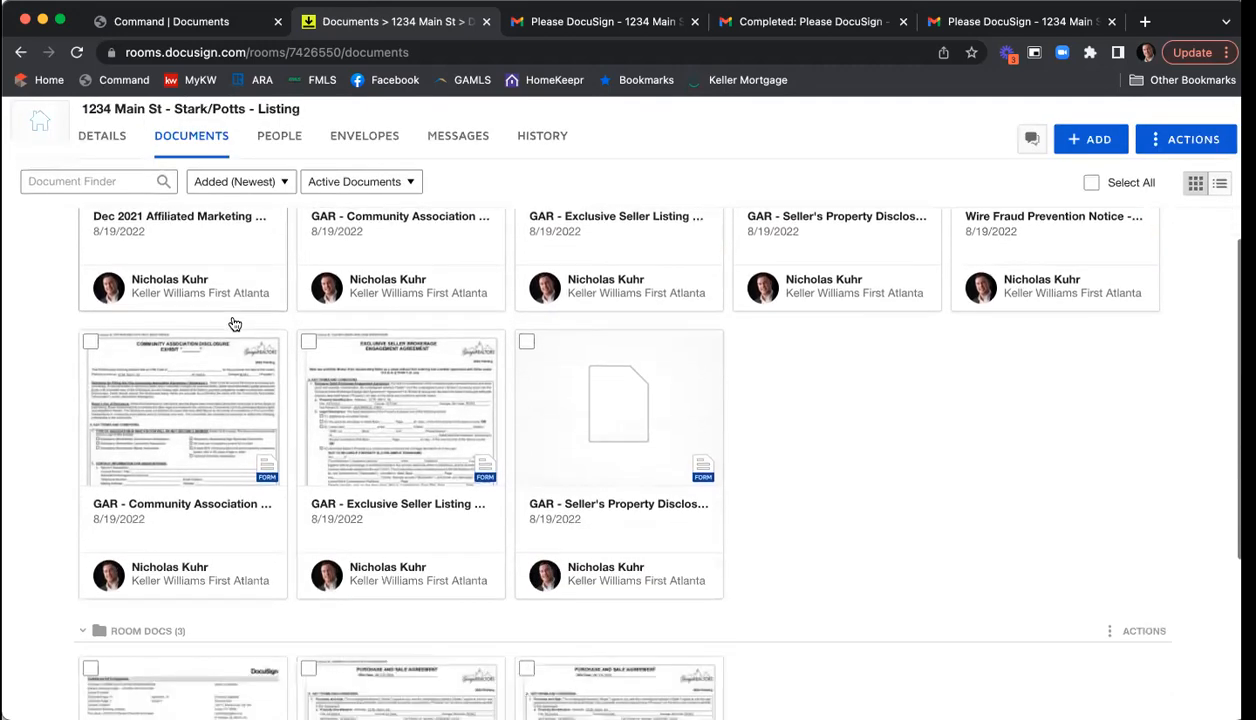
scroll(233, 323, "down", 3)
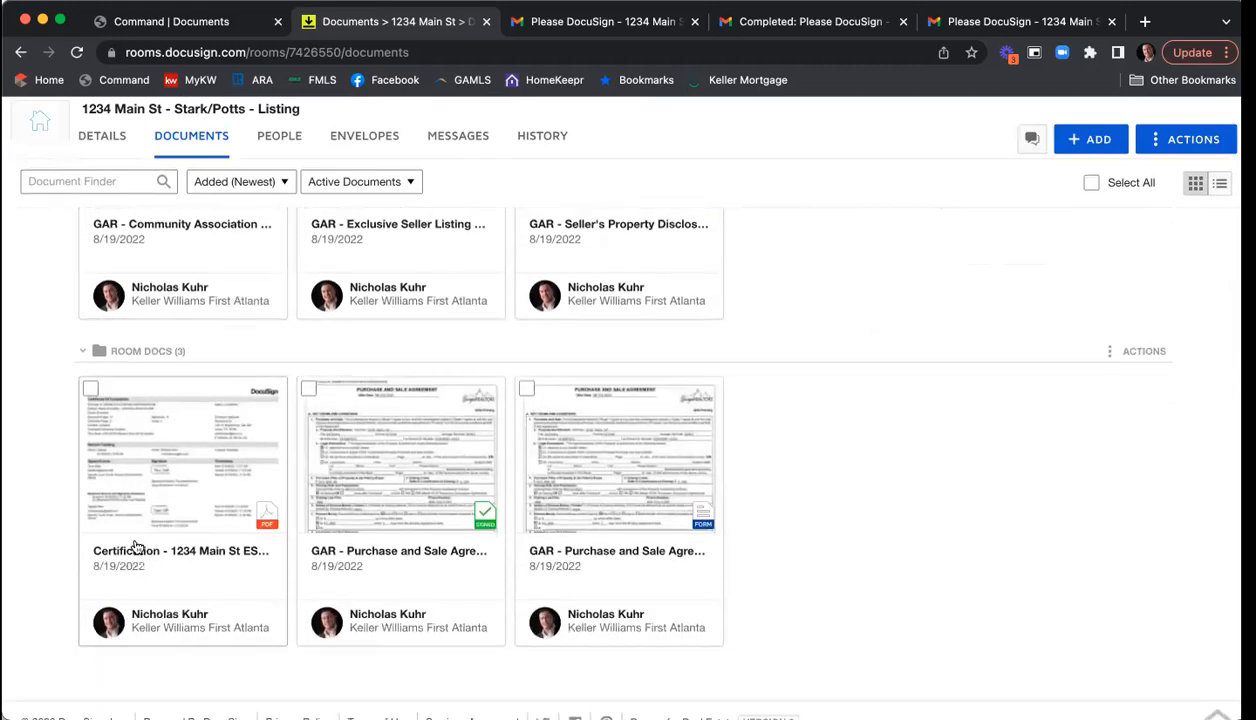
- Archive the Certificate of Completion for 1234 Main St ESLA & PSA and close the viewer
left_click(169, 462)
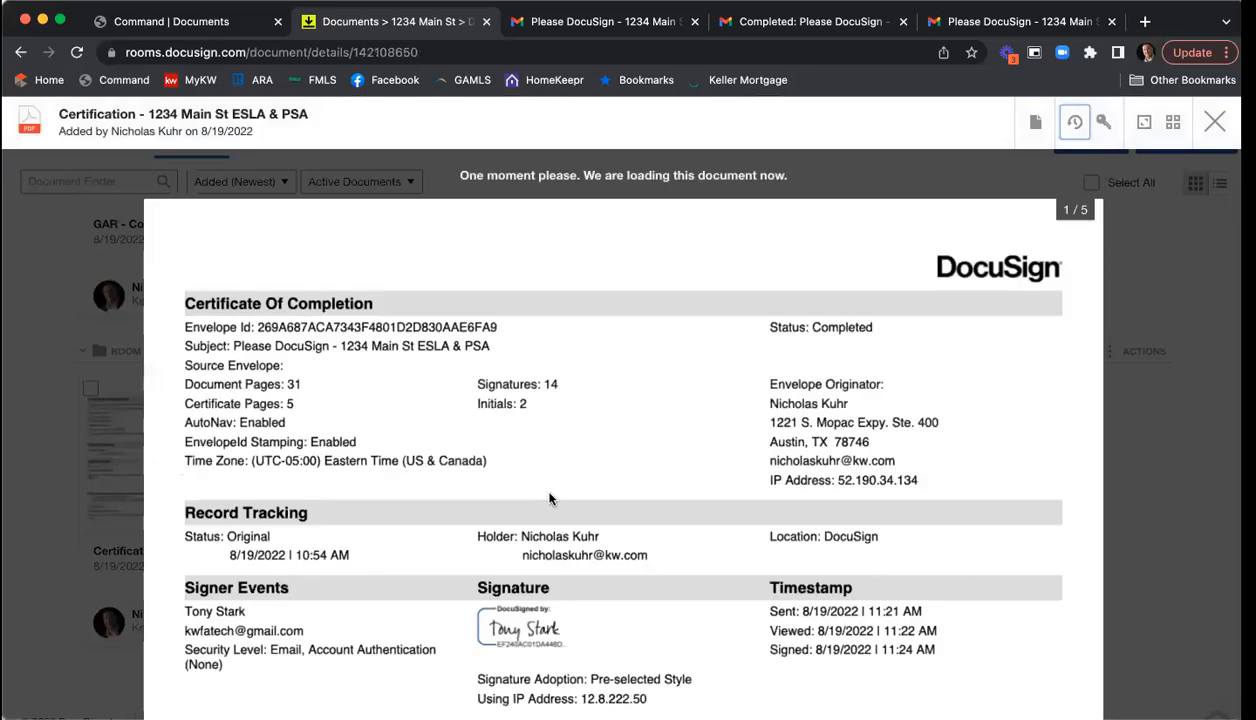
scroll(549, 498, "down", 4)
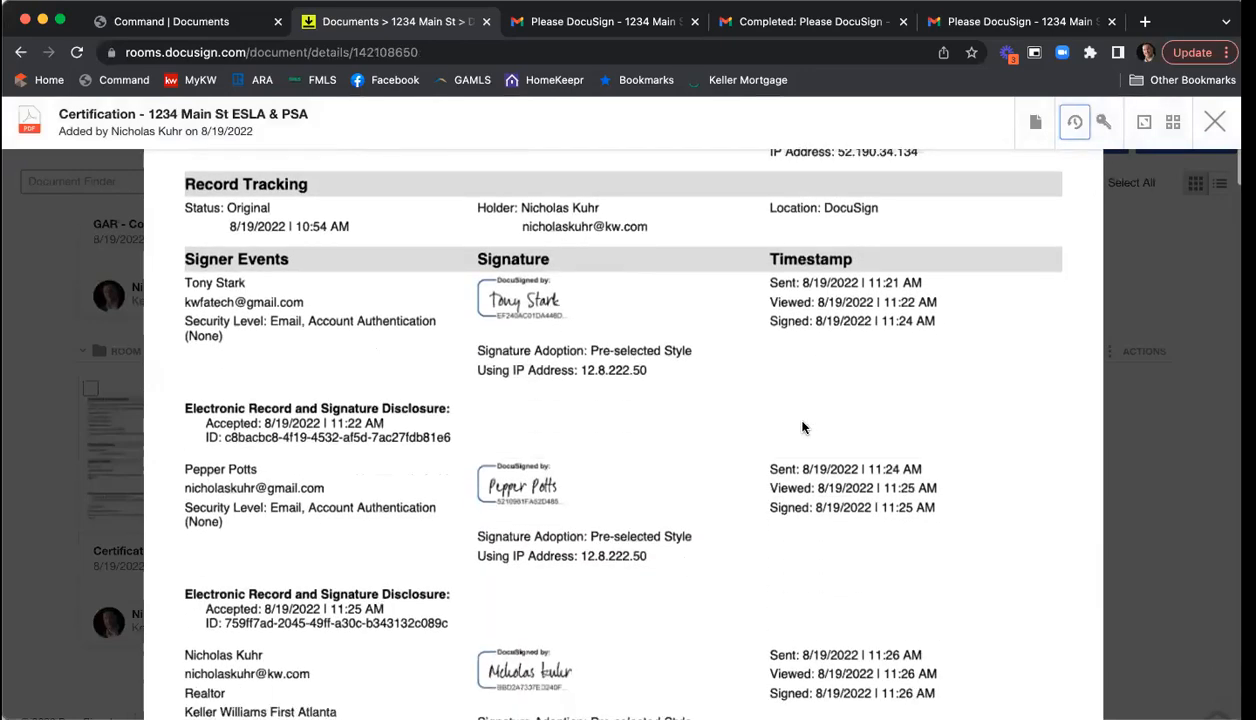
scroll(802, 428, "up", 2)
left_click(1037, 121)
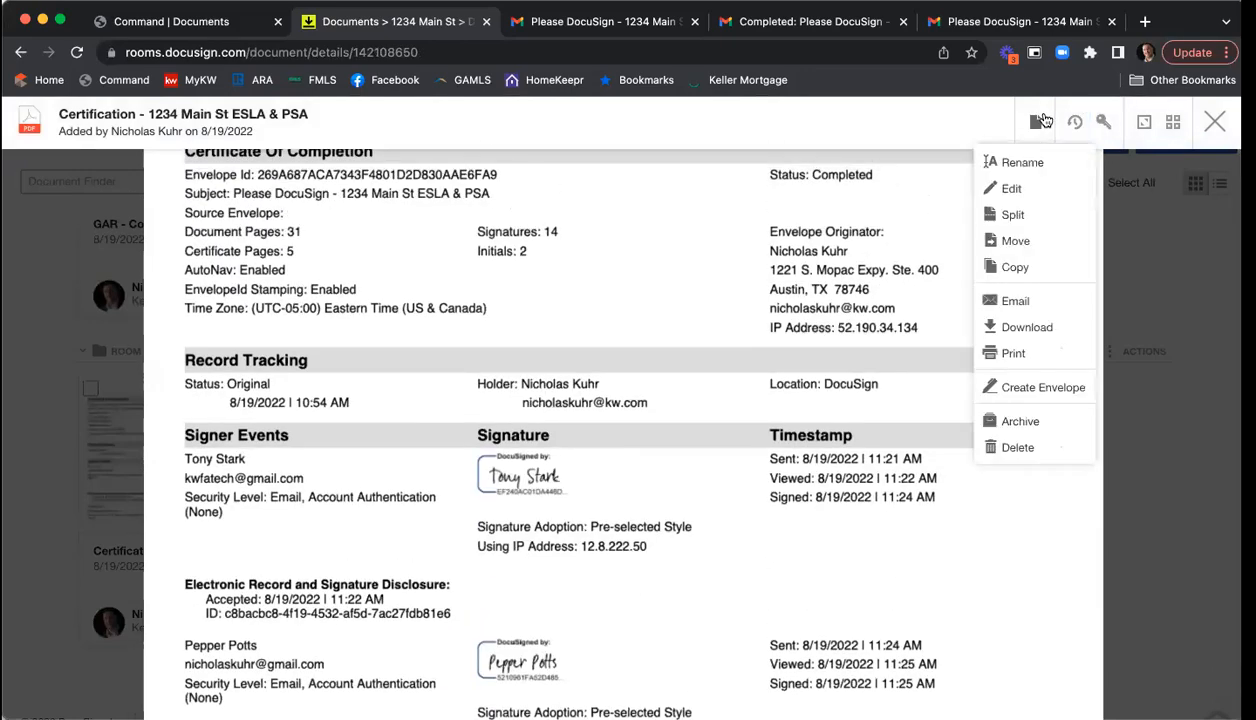
left_click(1030, 421)
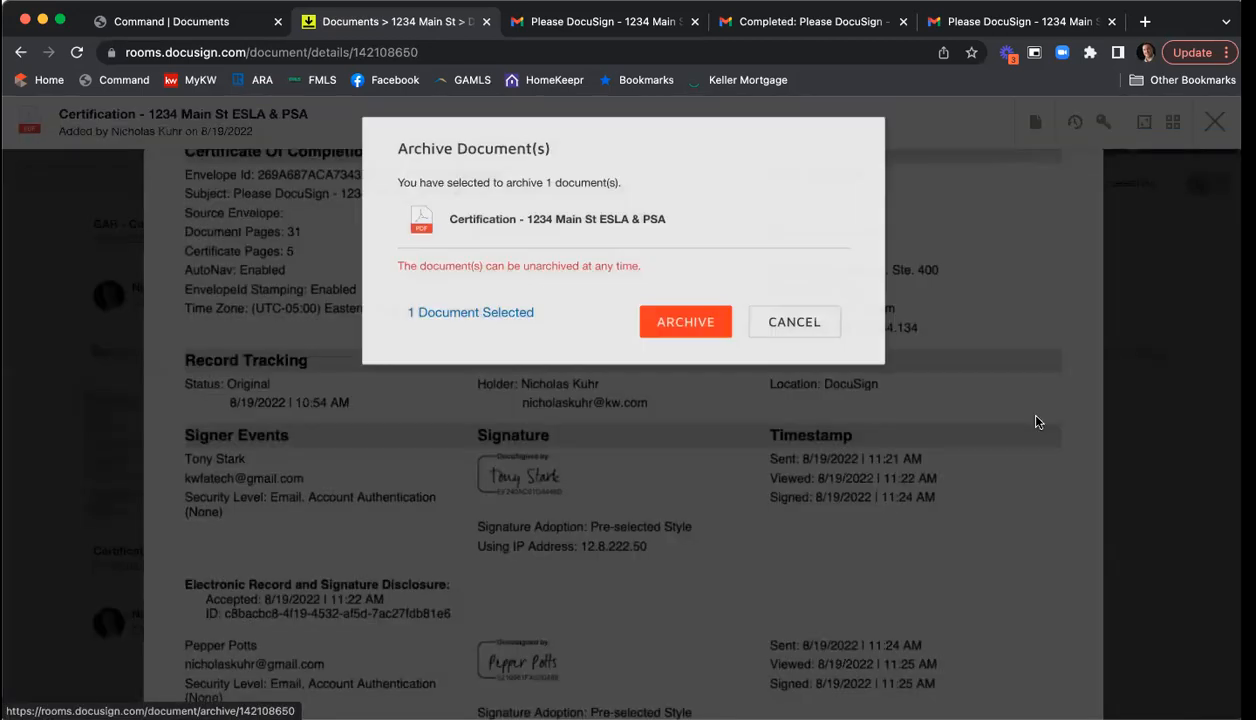
left_click(678, 325)
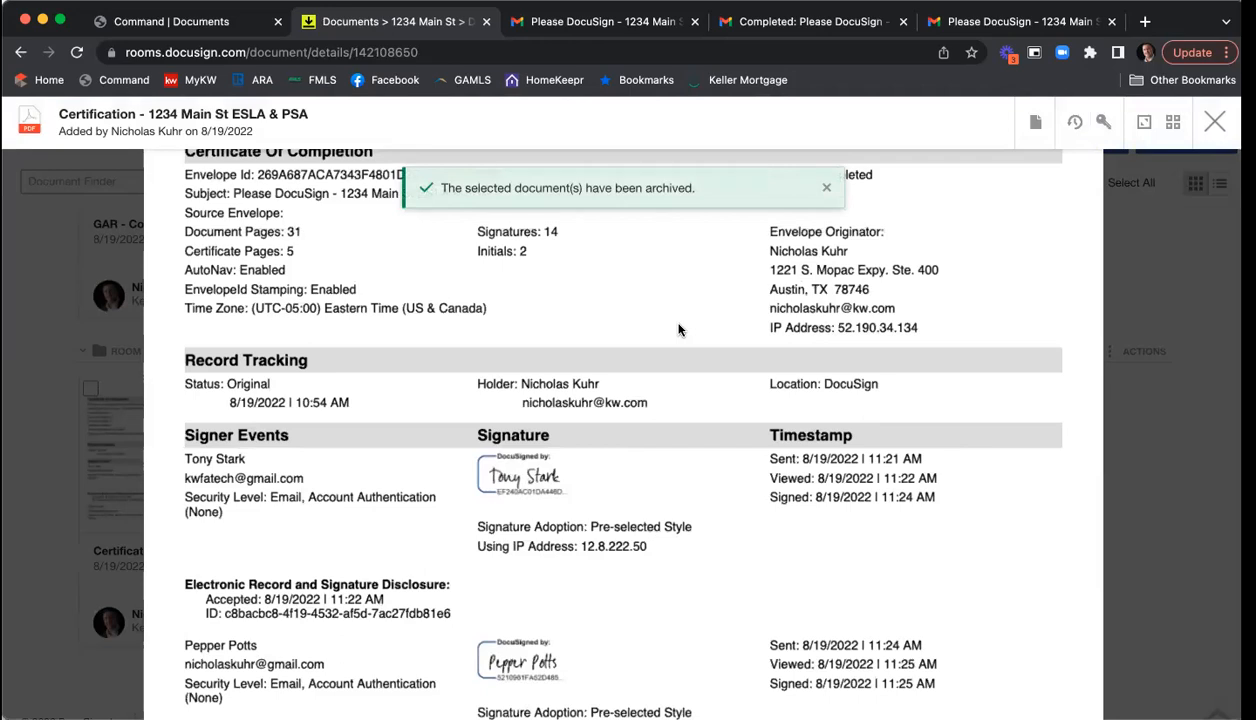
left_click(1214, 121)
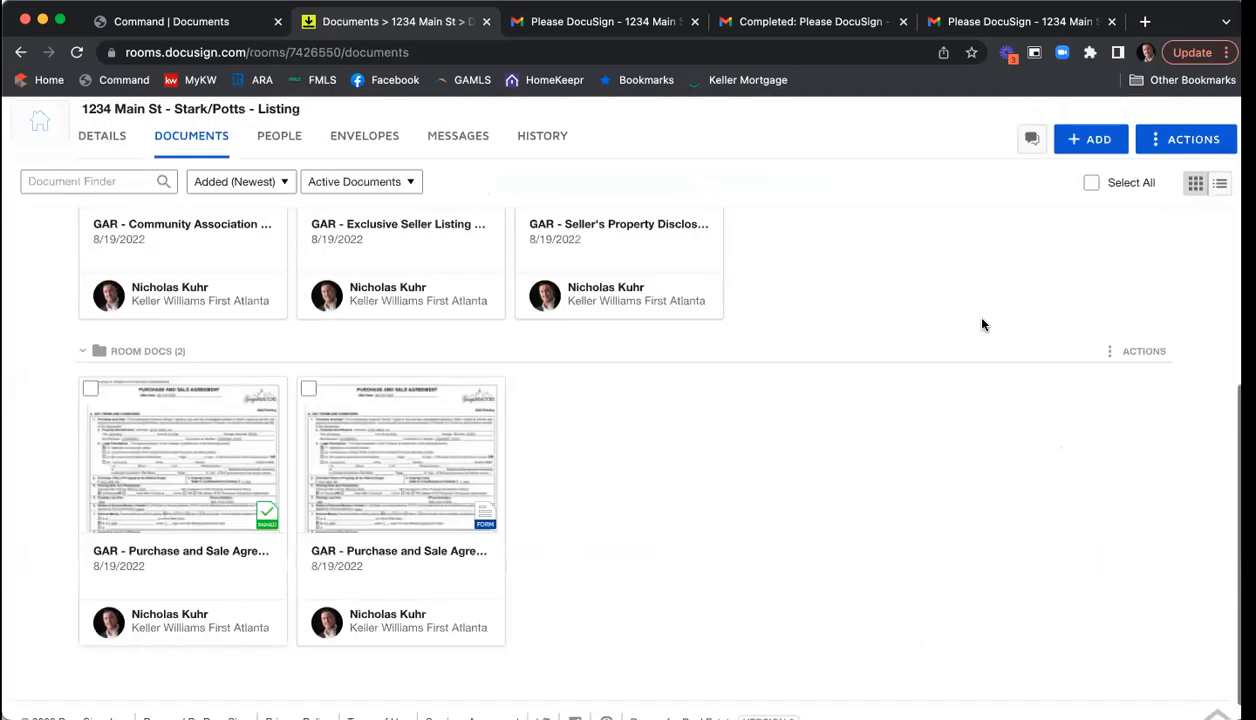
scroll(966, 338, "up", 5)
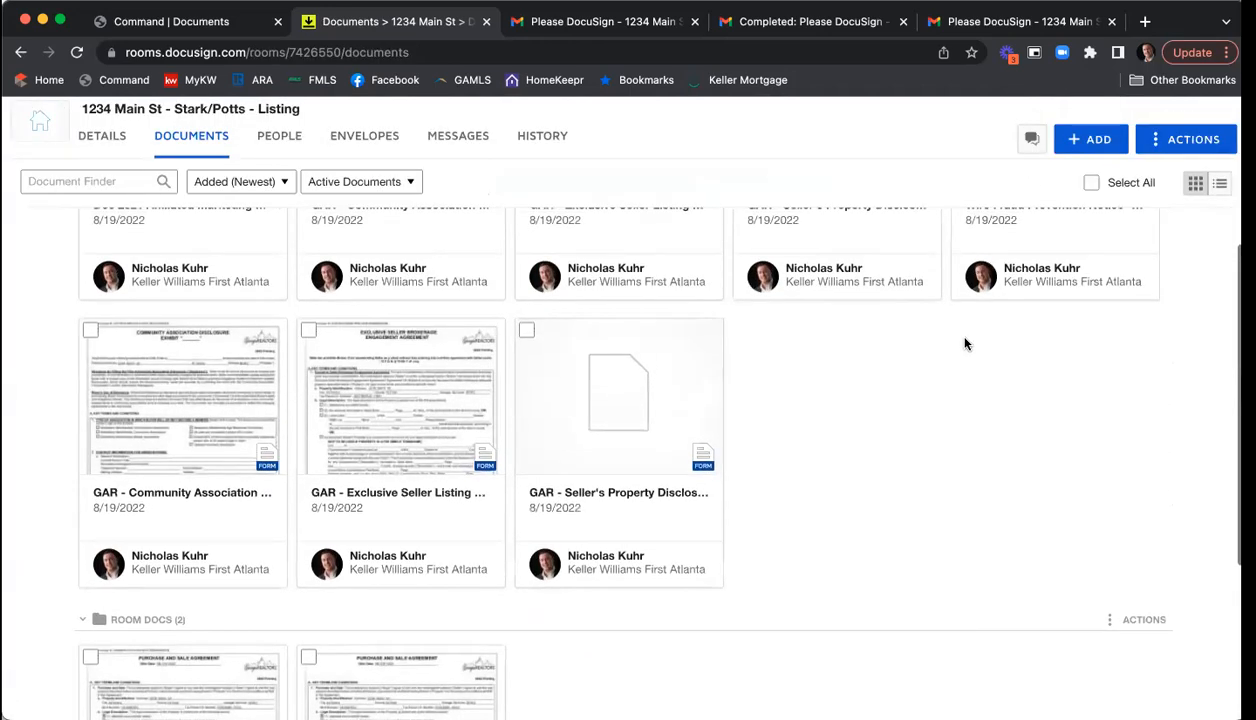
scroll(966, 344, "up", 2)
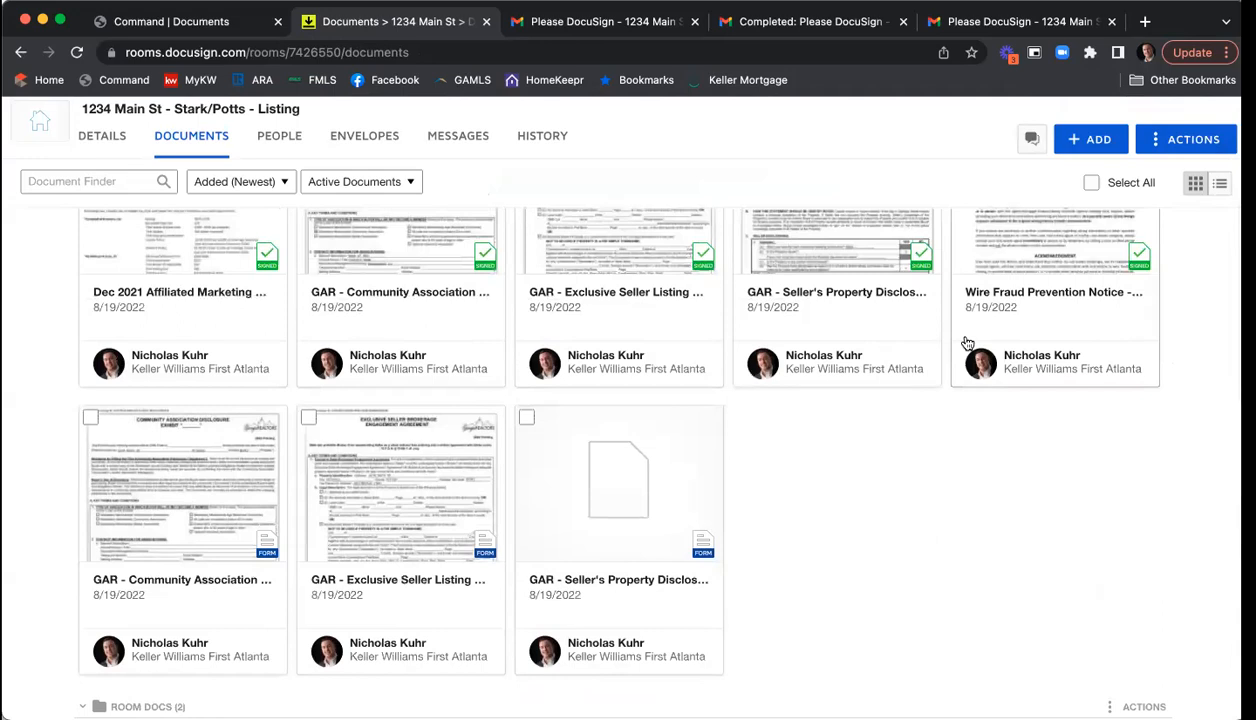
- Reload the KW Command checklist and set Attach Files From to DocuSign, Working Folder to Listing Agreement
left_click(206, 24)
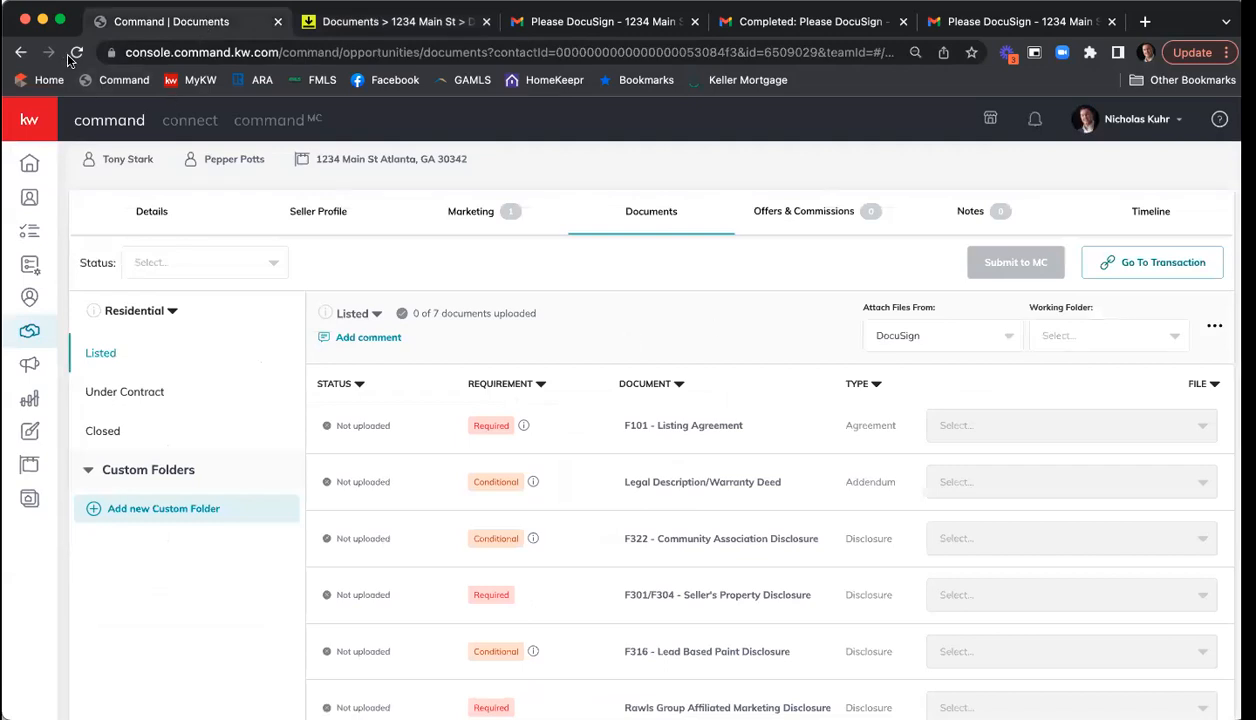
left_click(76, 53)
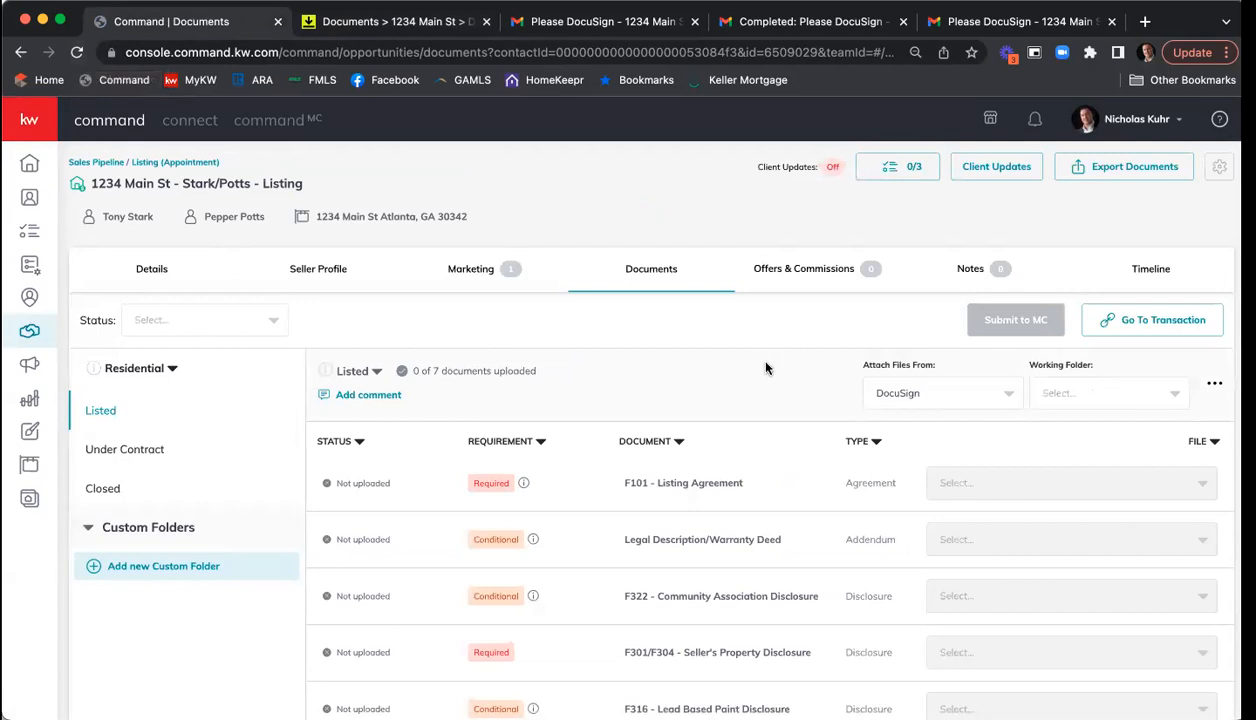
scroll(765, 367, "down", 2)
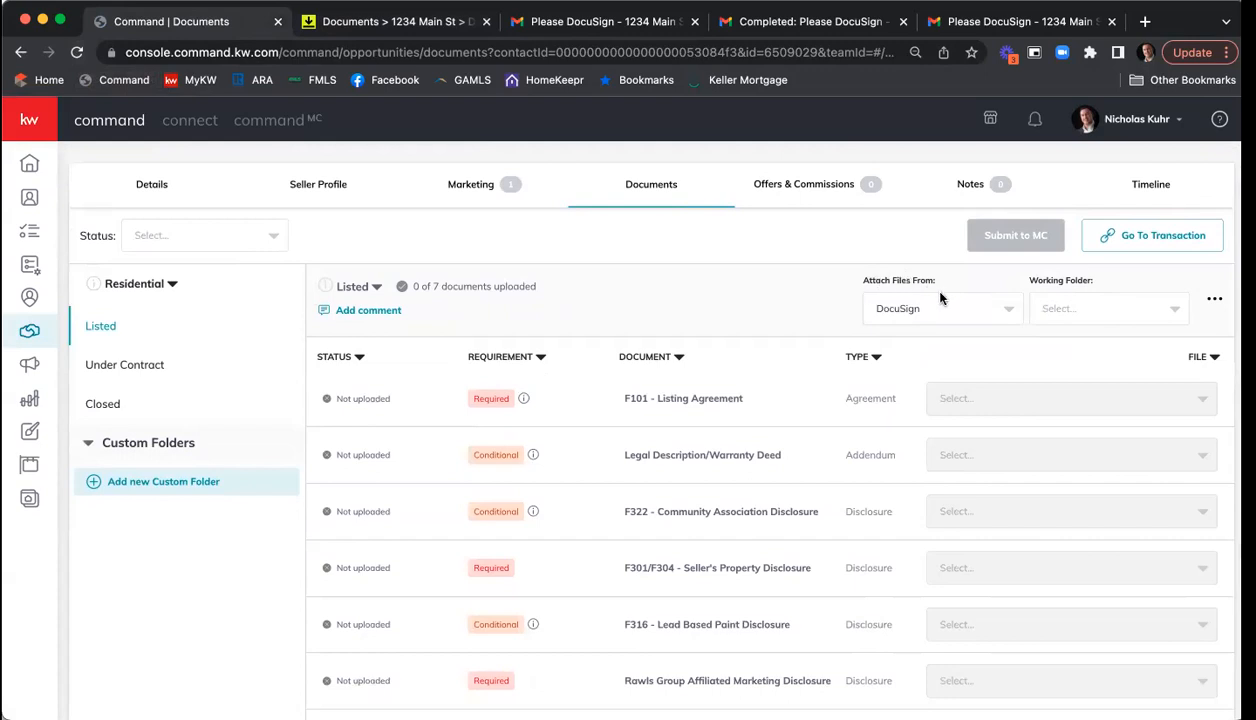
left_click(985, 308)
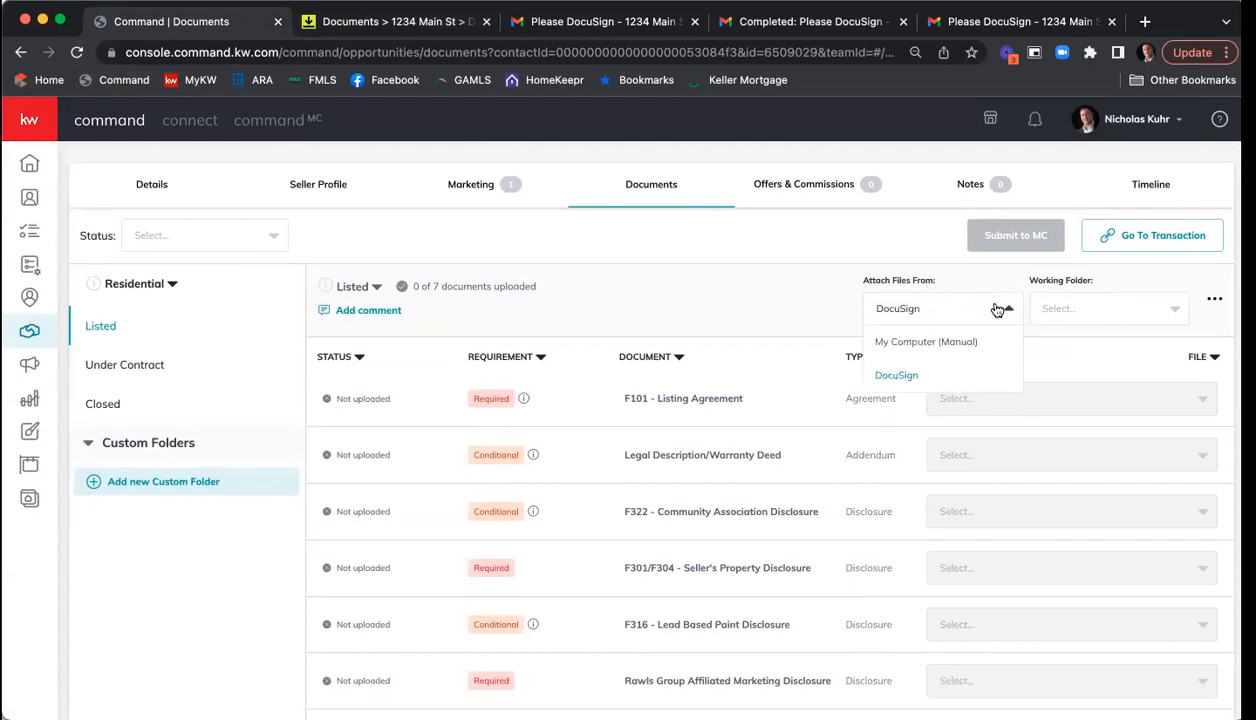
left_click(907, 377)
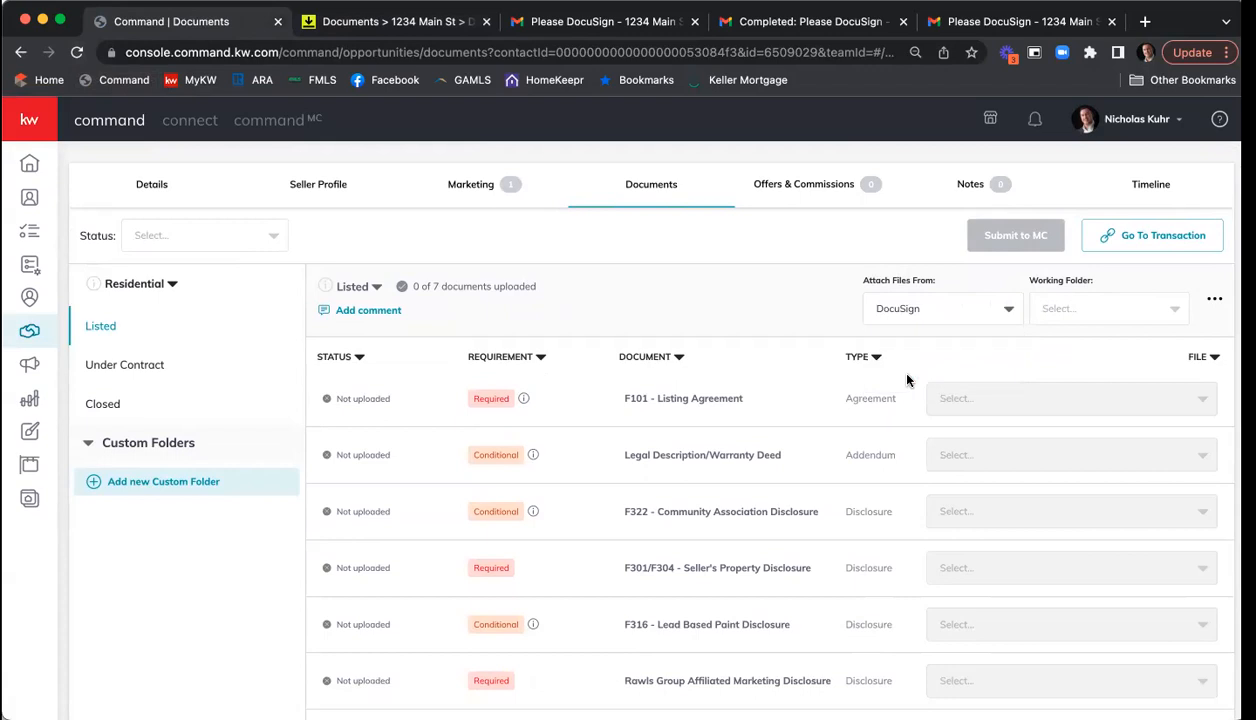
left_click(1111, 308)
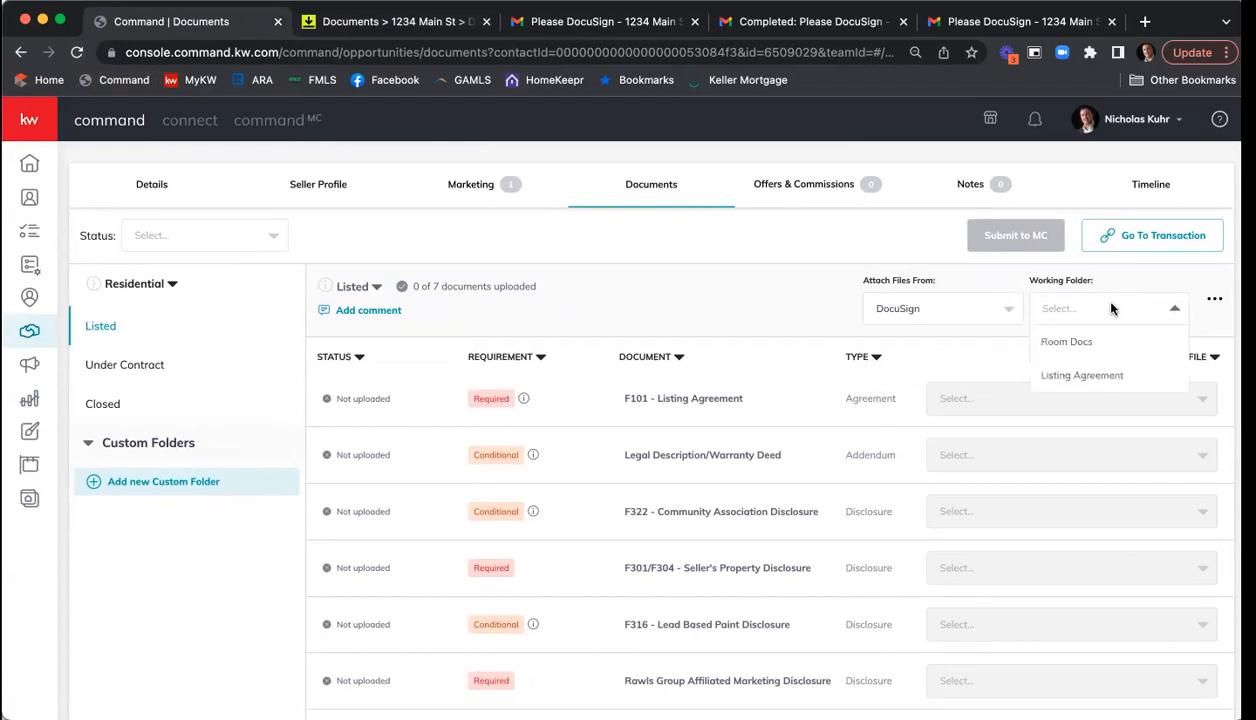
left_click(1100, 376)
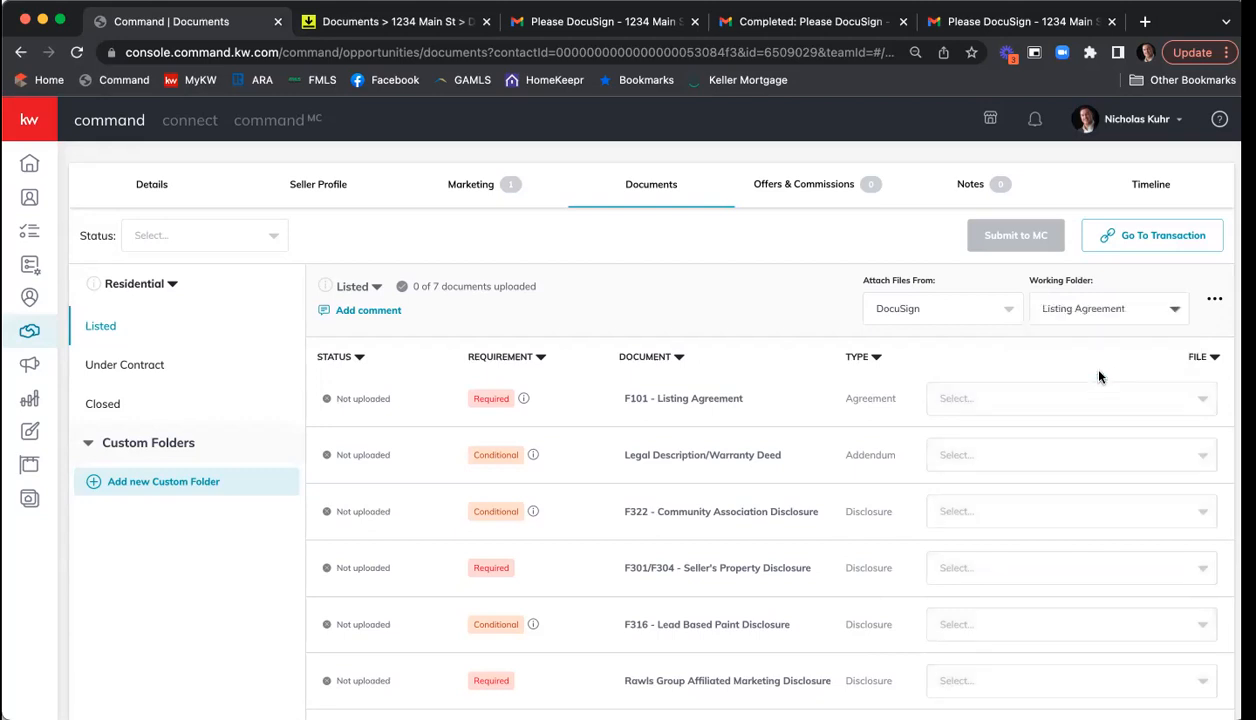
- Attach the signed Exclusive Seller Listing Agreement to F101 and open it to verify
scroll(740, 252, "down", 1)
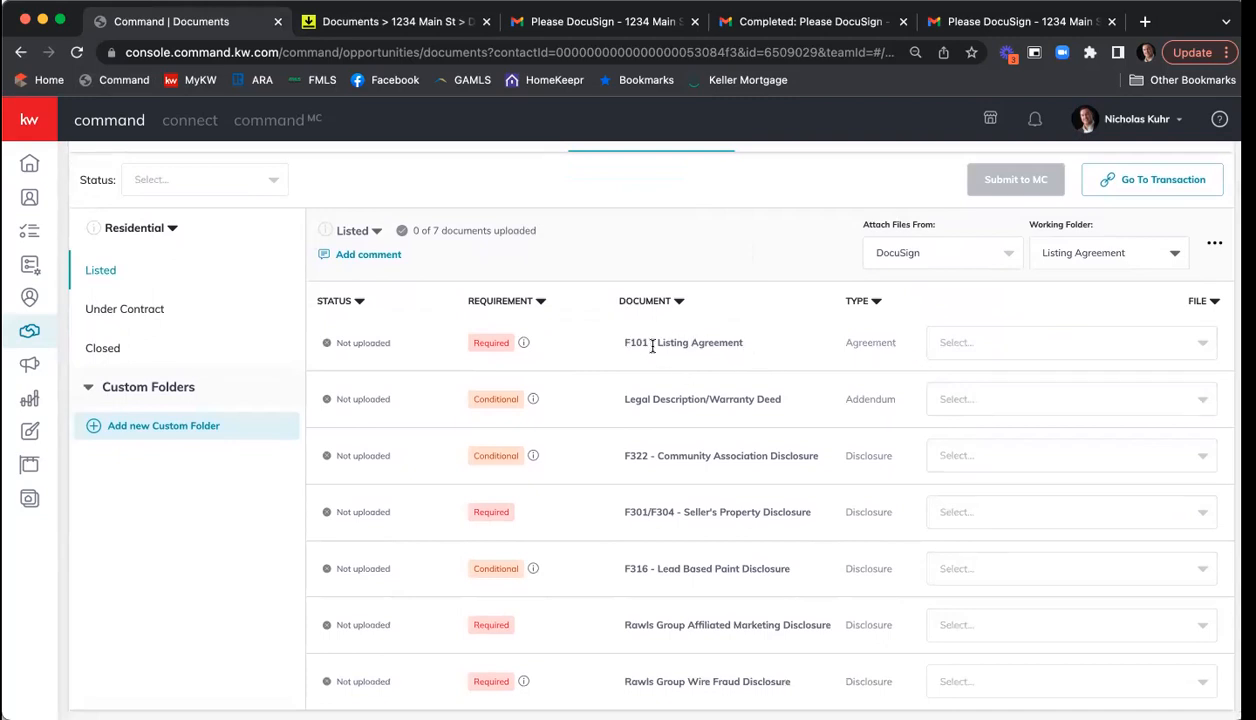
left_click(991, 345)
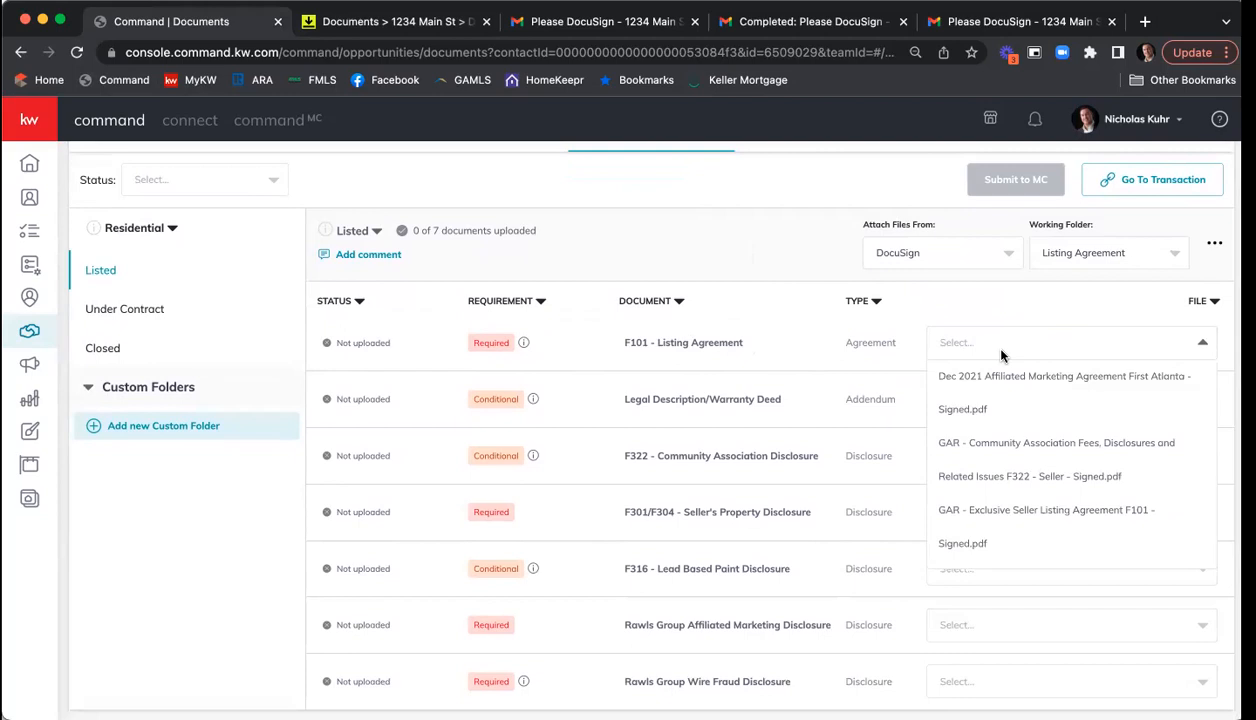
scroll(1060, 416, "down", 1)
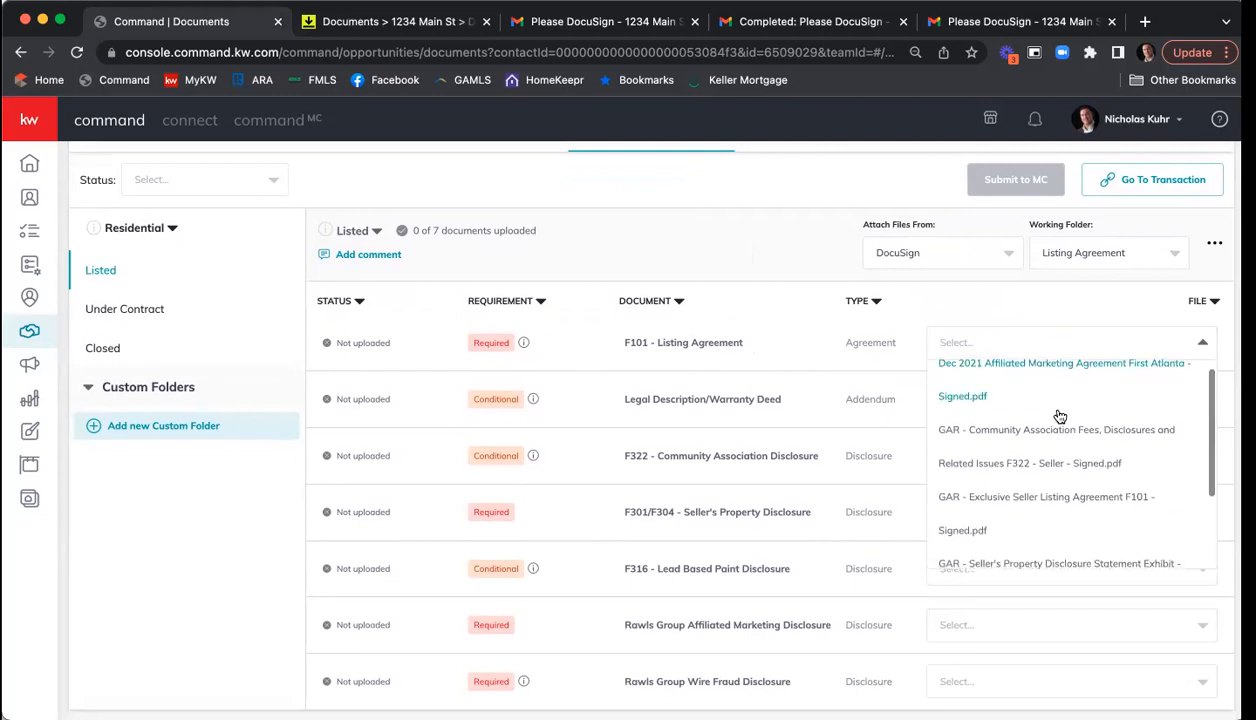
scroll(1060, 416, "down", 1)
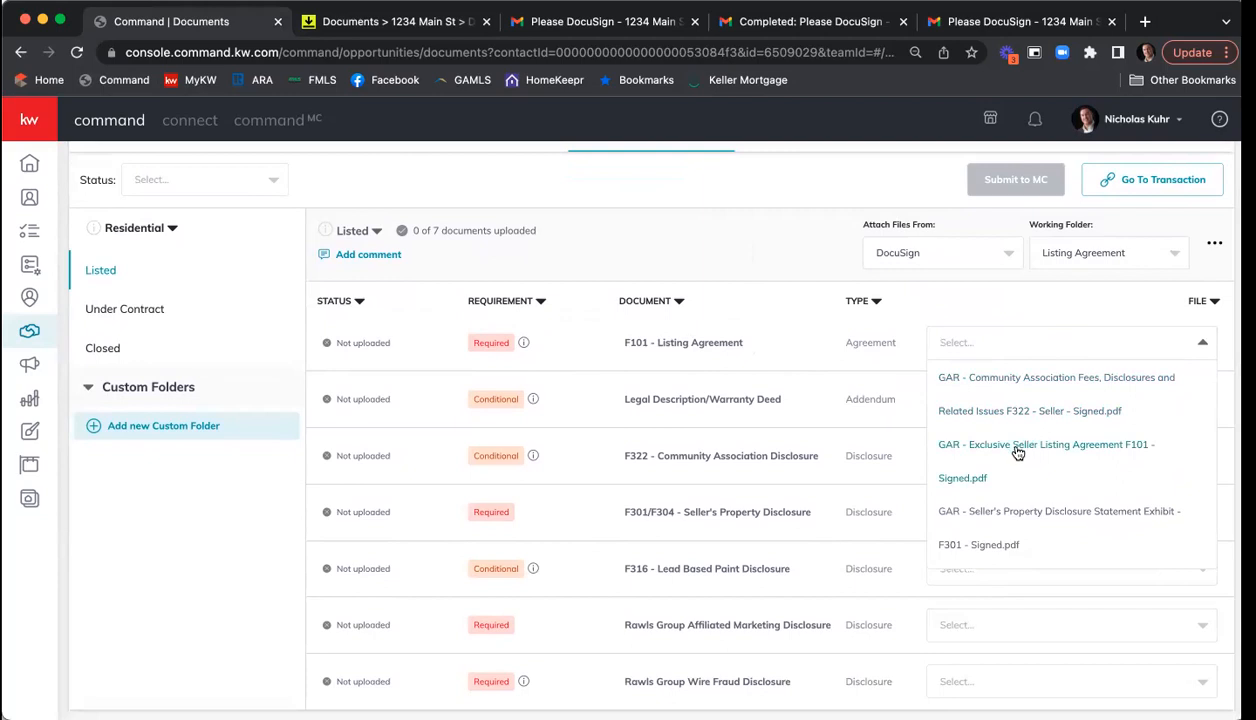
left_click(974, 484)
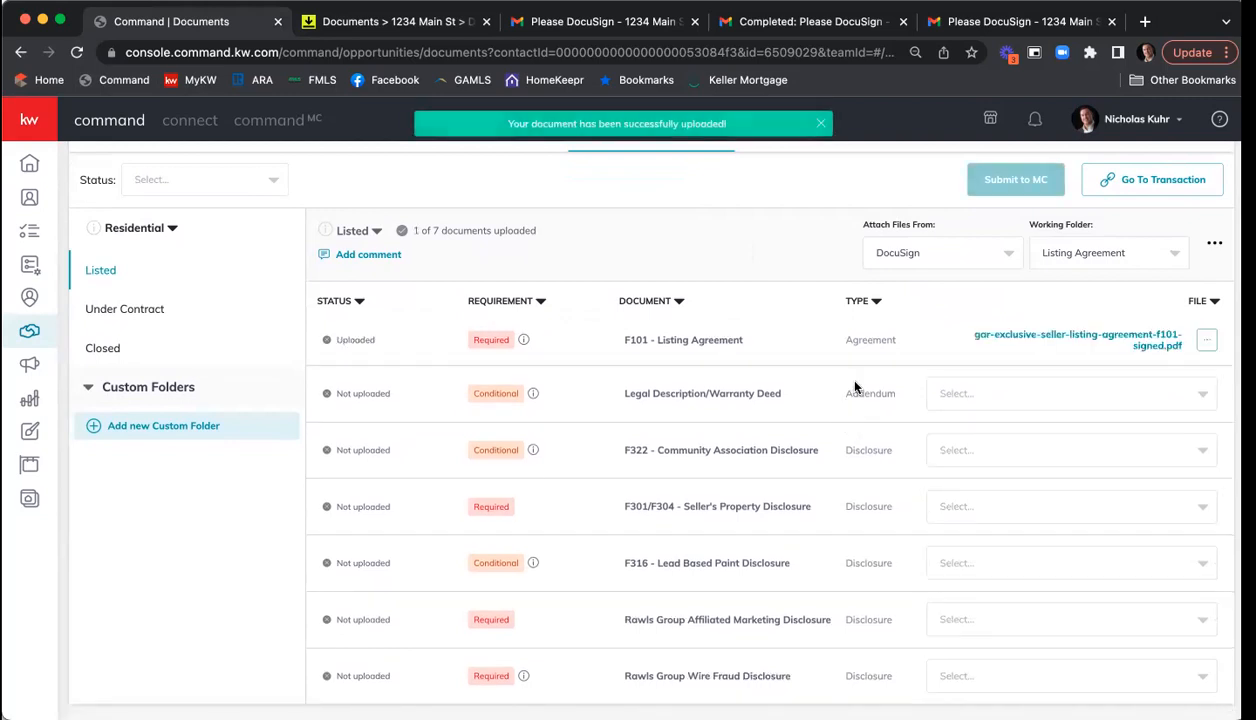
left_click(1073, 341)
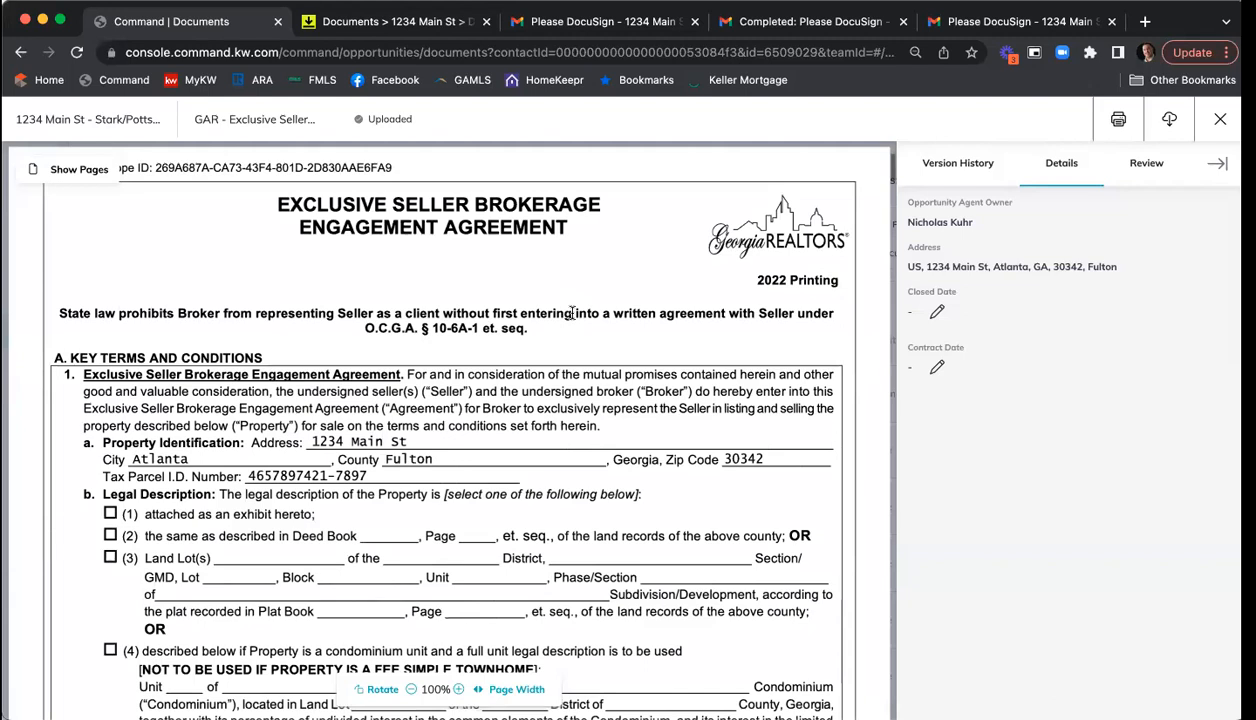
scroll(566, 309, "down", 1)
left_click(1220, 119)
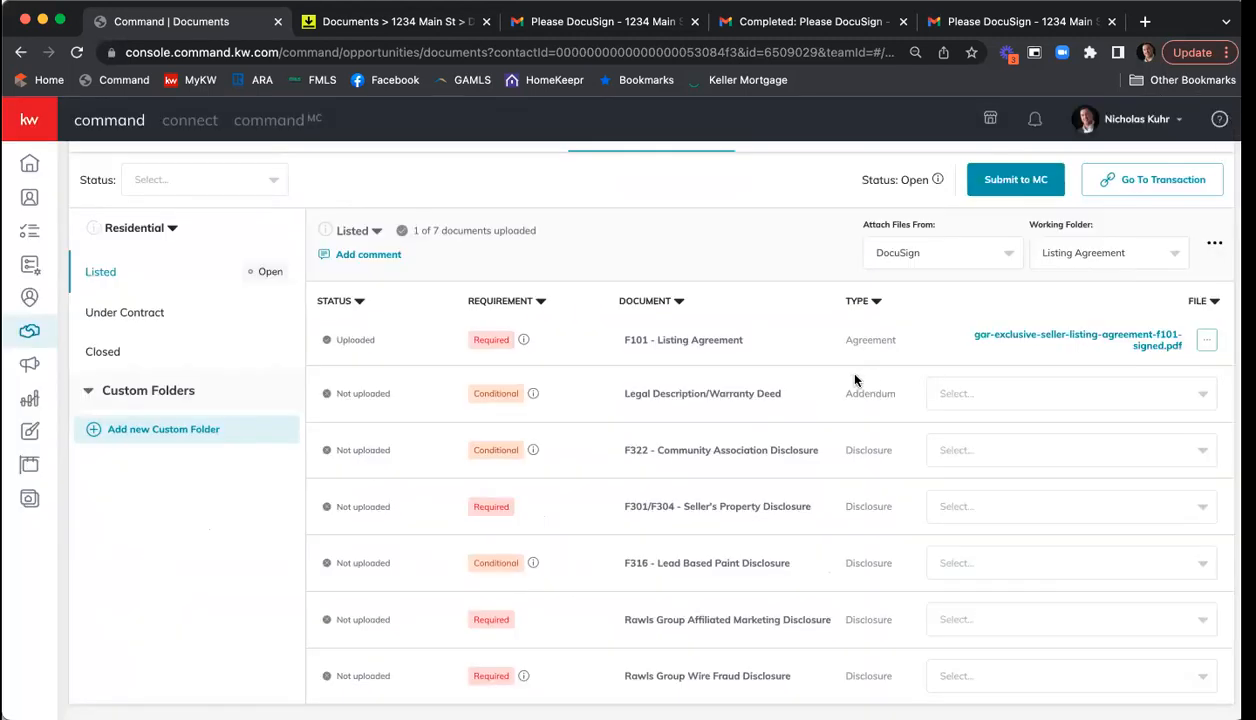
- Attach the signed Community Association Fees, Seller's Property Disclosure, Affiliated Marketing and Wire Fraud PDFs to their rows
left_click(1012, 452)
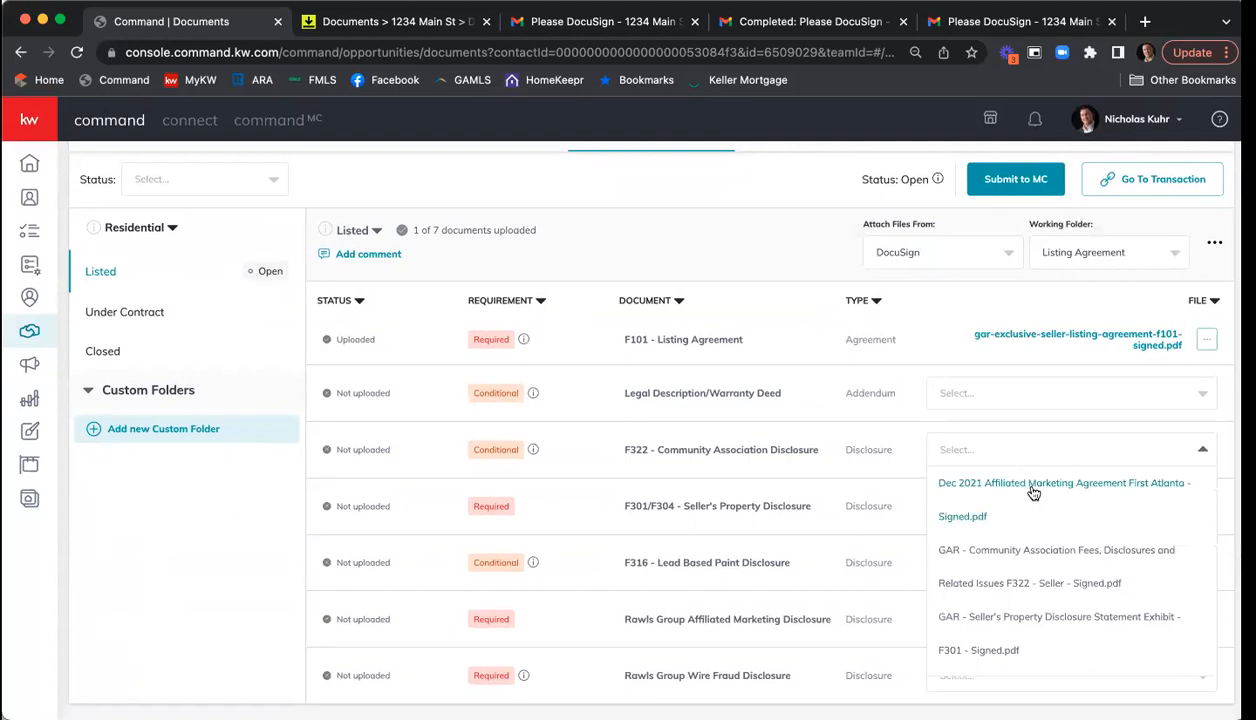
left_click(1054, 561)
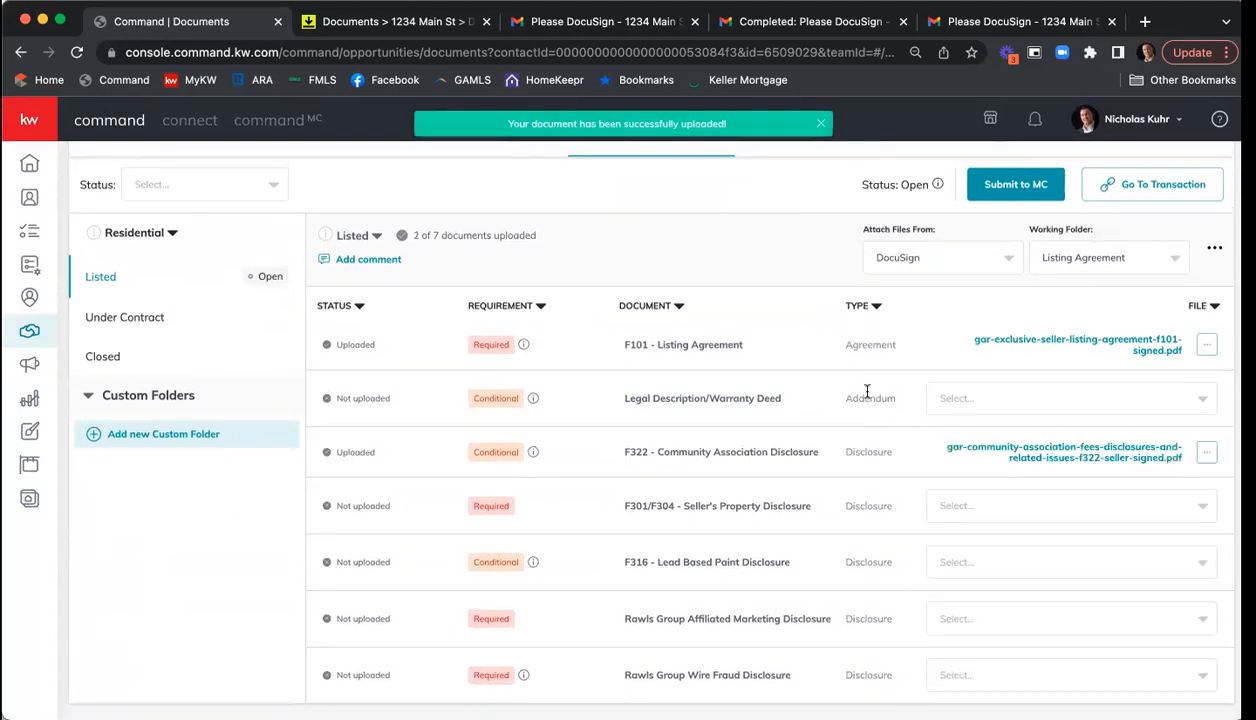
left_click(1076, 507)
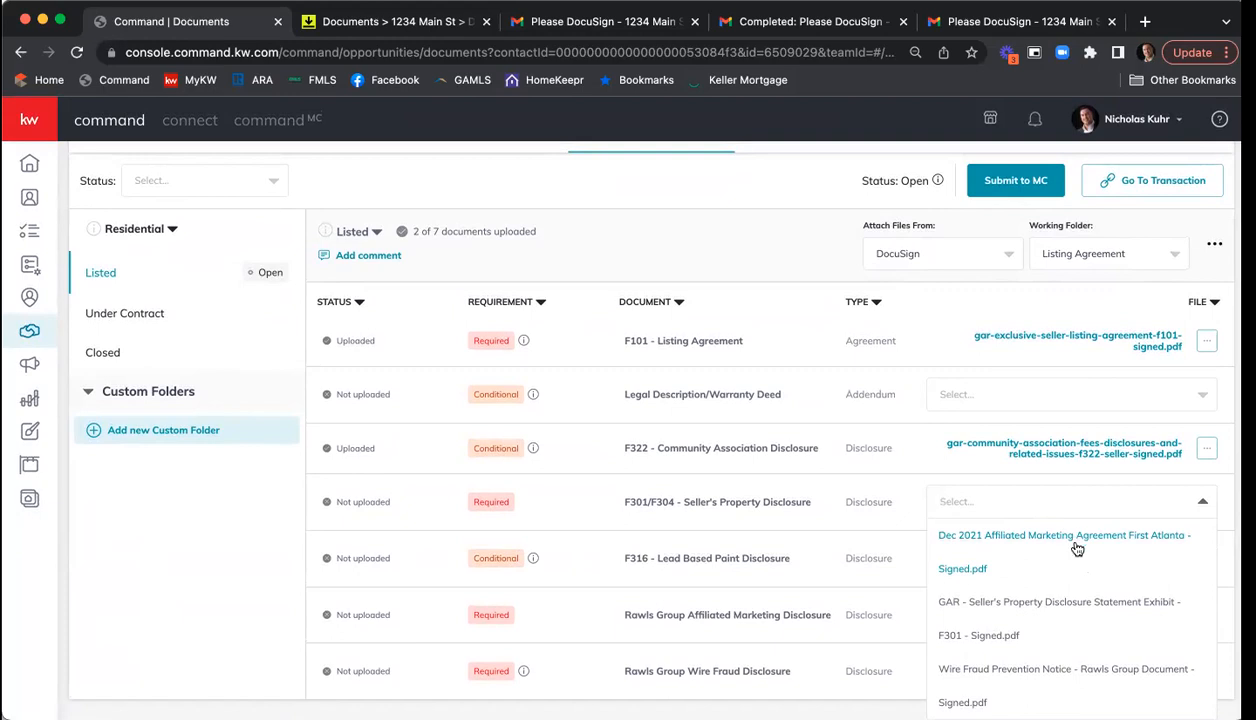
left_click(1032, 607)
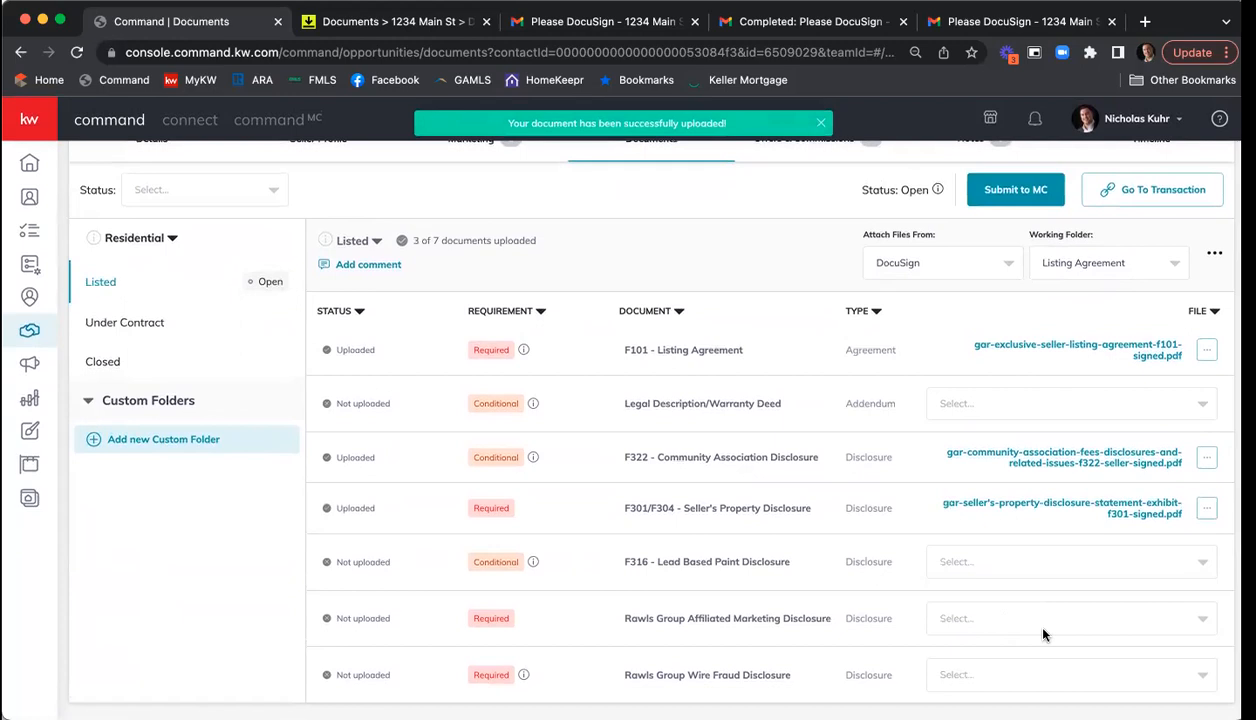
left_click(1036, 618)
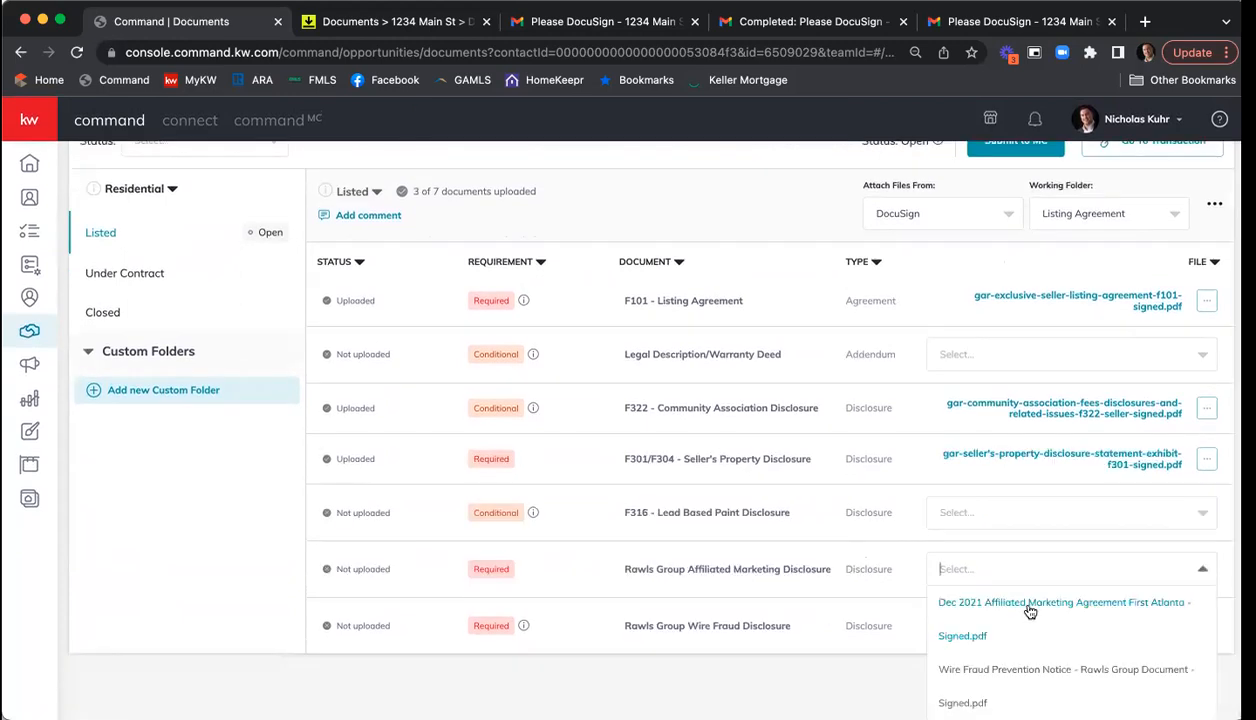
left_click(1040, 617)
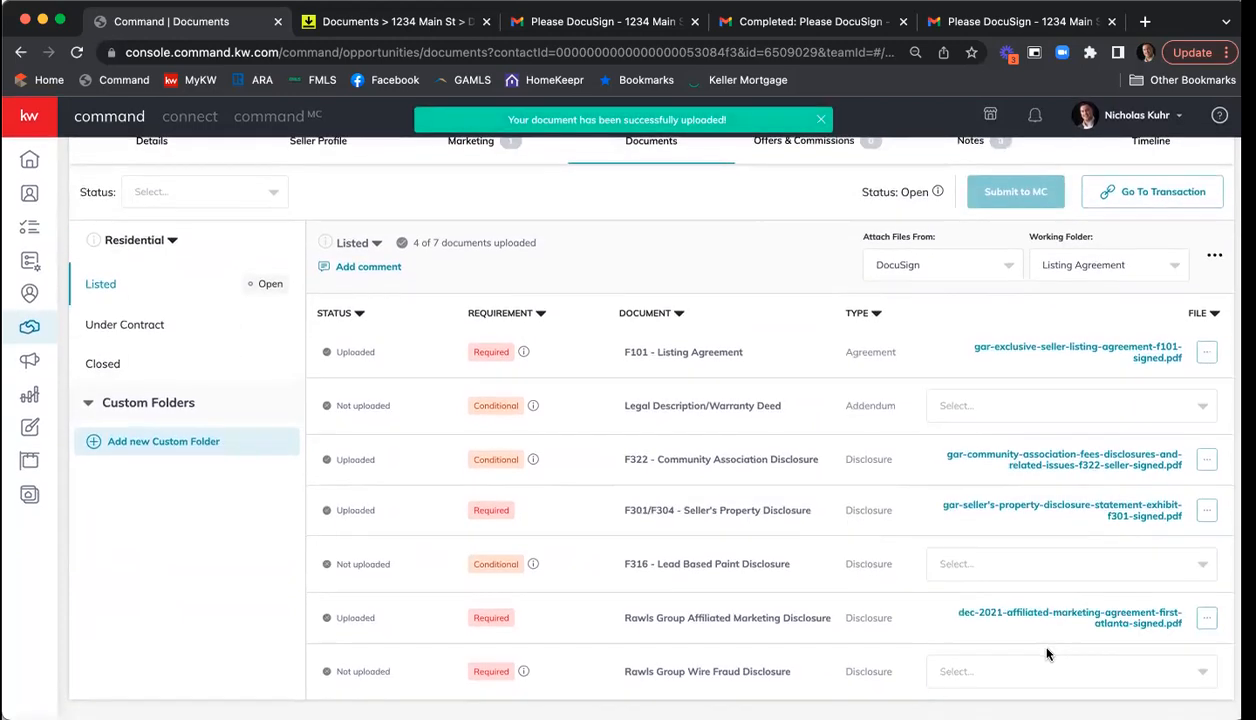
left_click(1071, 674)
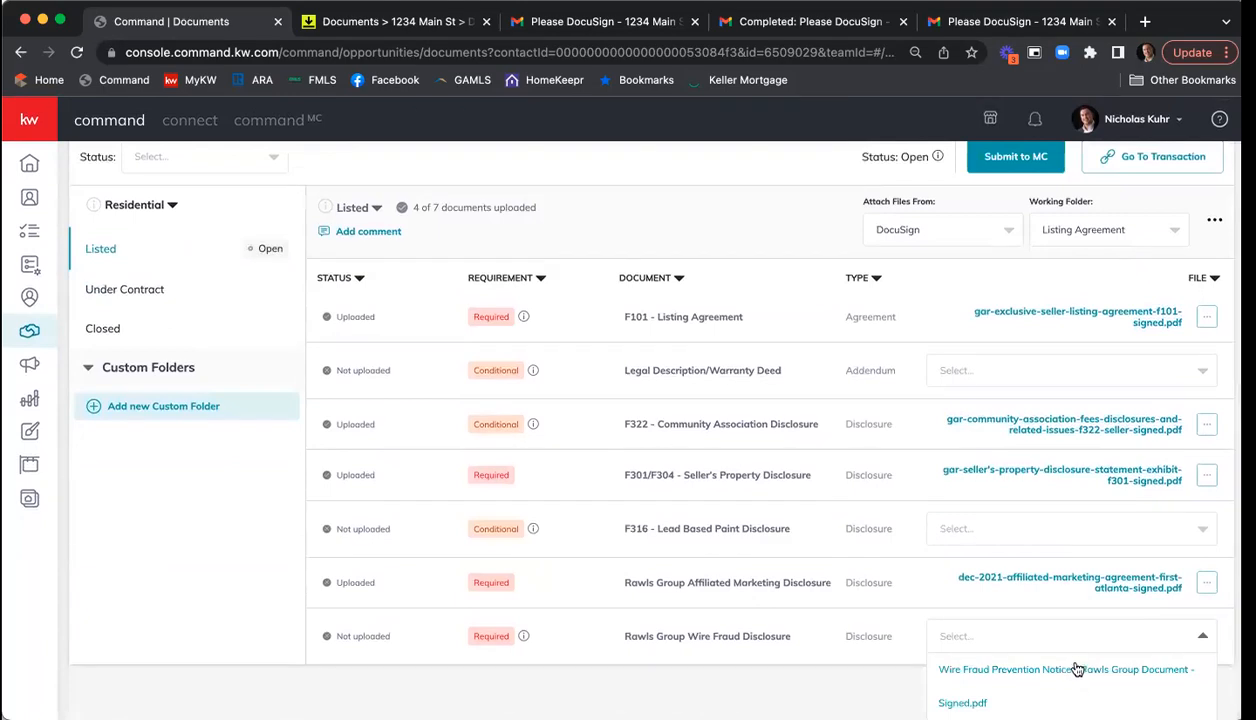
left_click(988, 666)
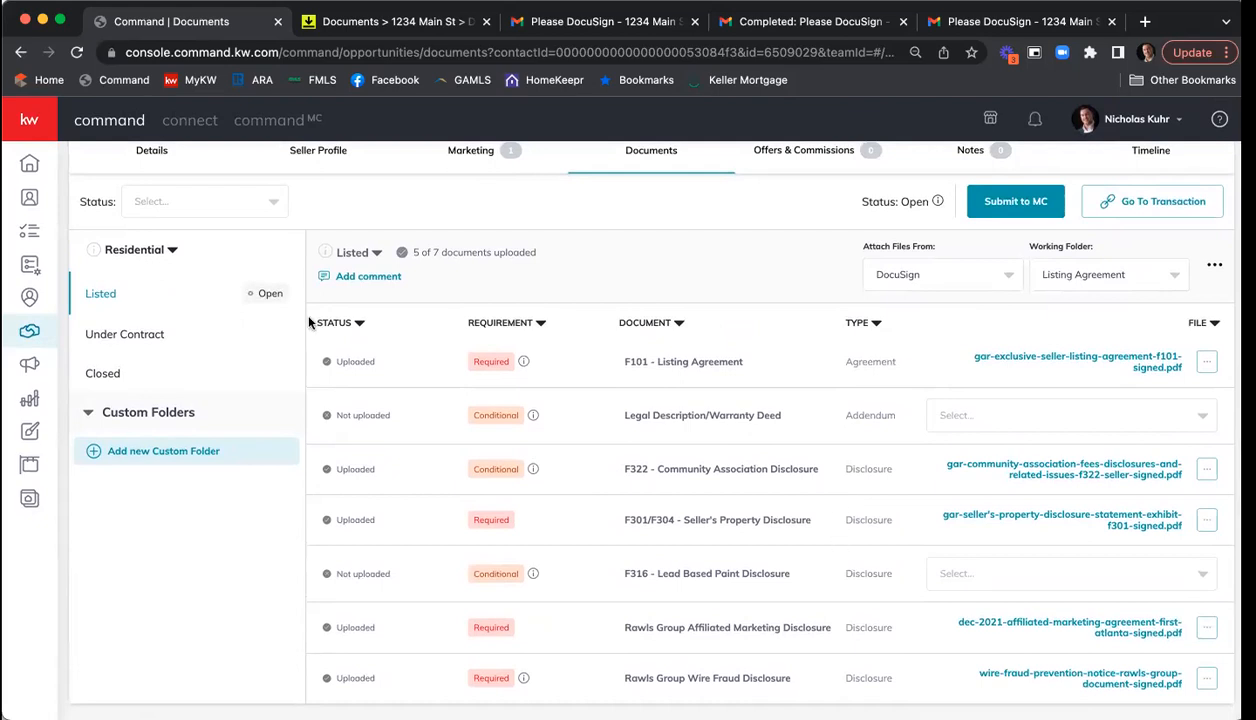
- Attach the signed F201 Purchase & Sale PDF from Room Docs to Under Contract, then return to Listed
left_click(124, 336)
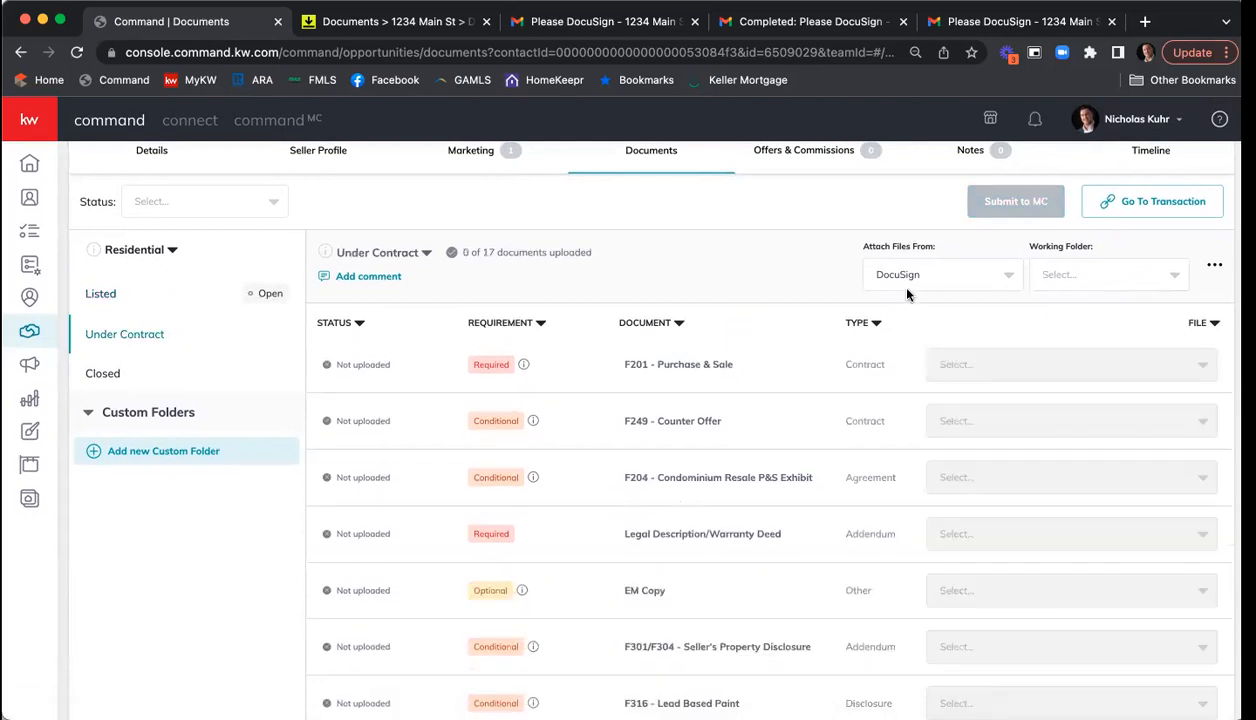
left_click(1125, 284)
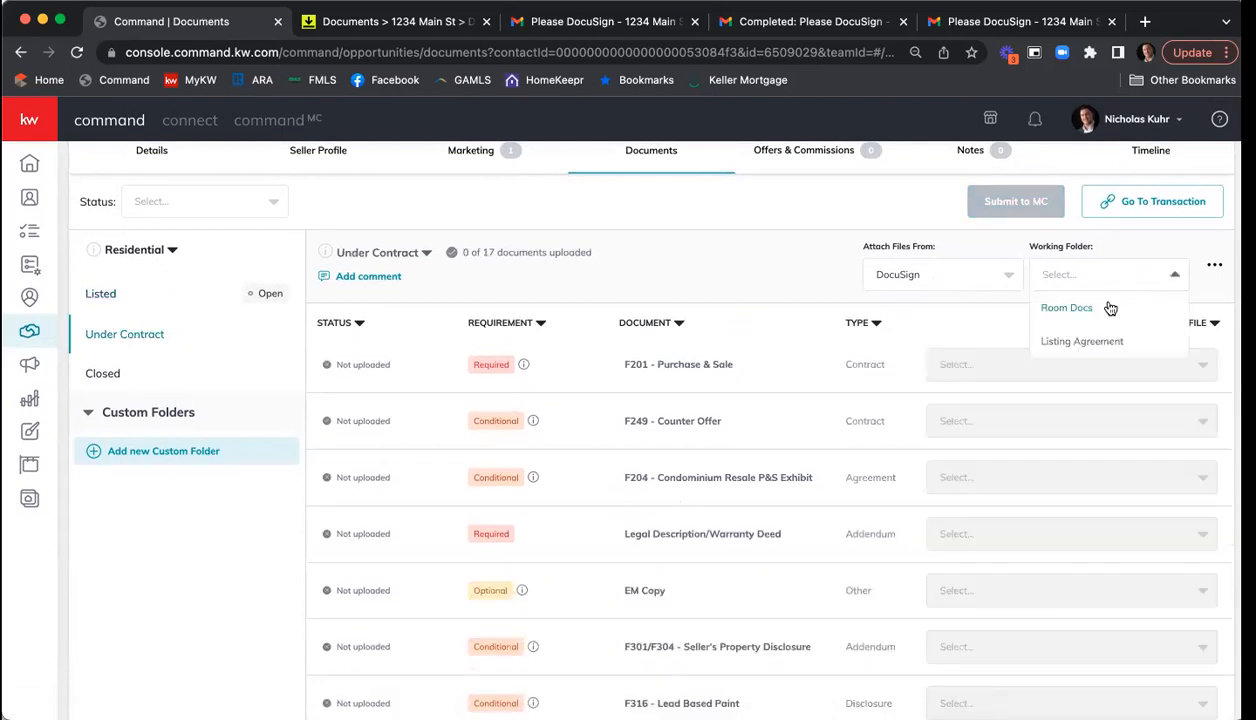
left_click(1109, 308)
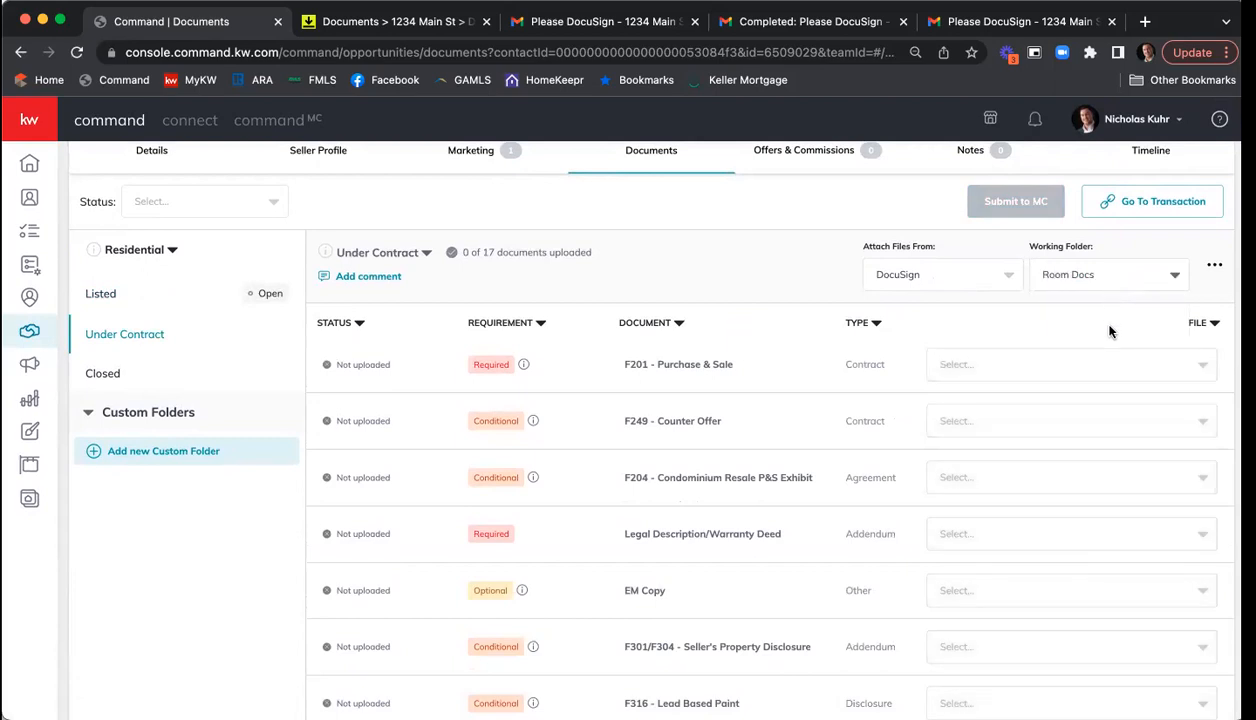
left_click(1105, 366)
left_click(1107, 398)
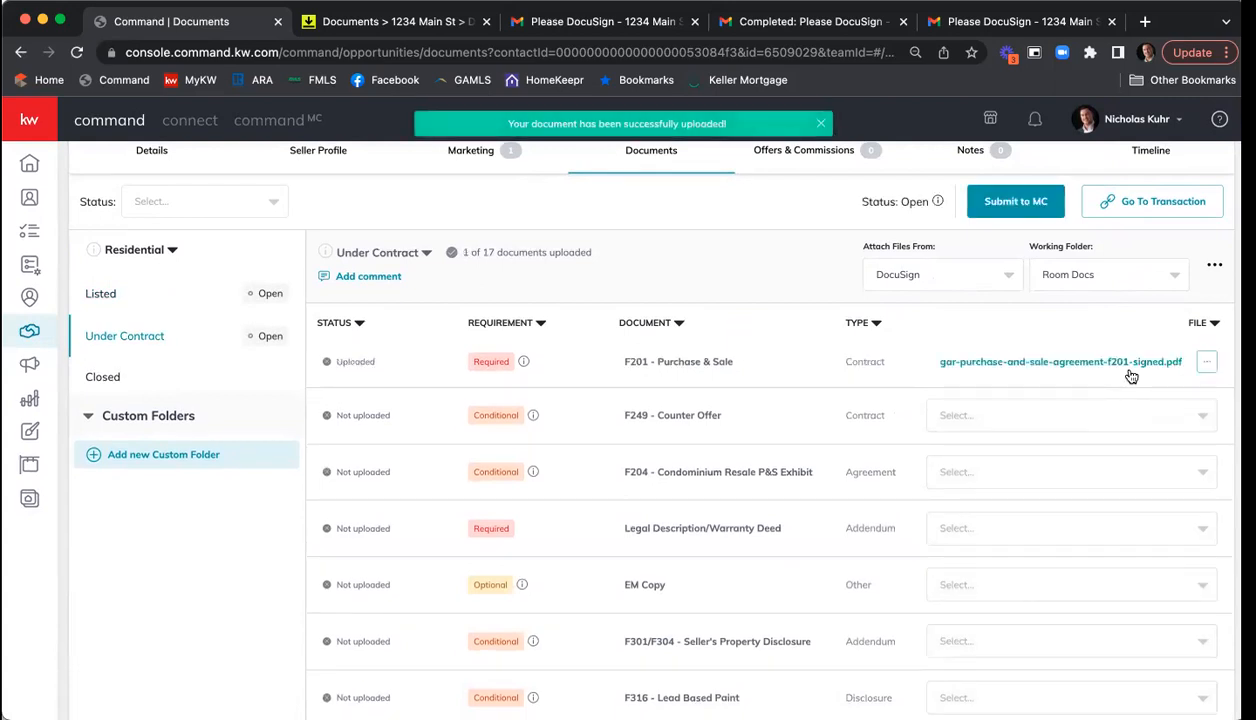
left_click(162, 303)
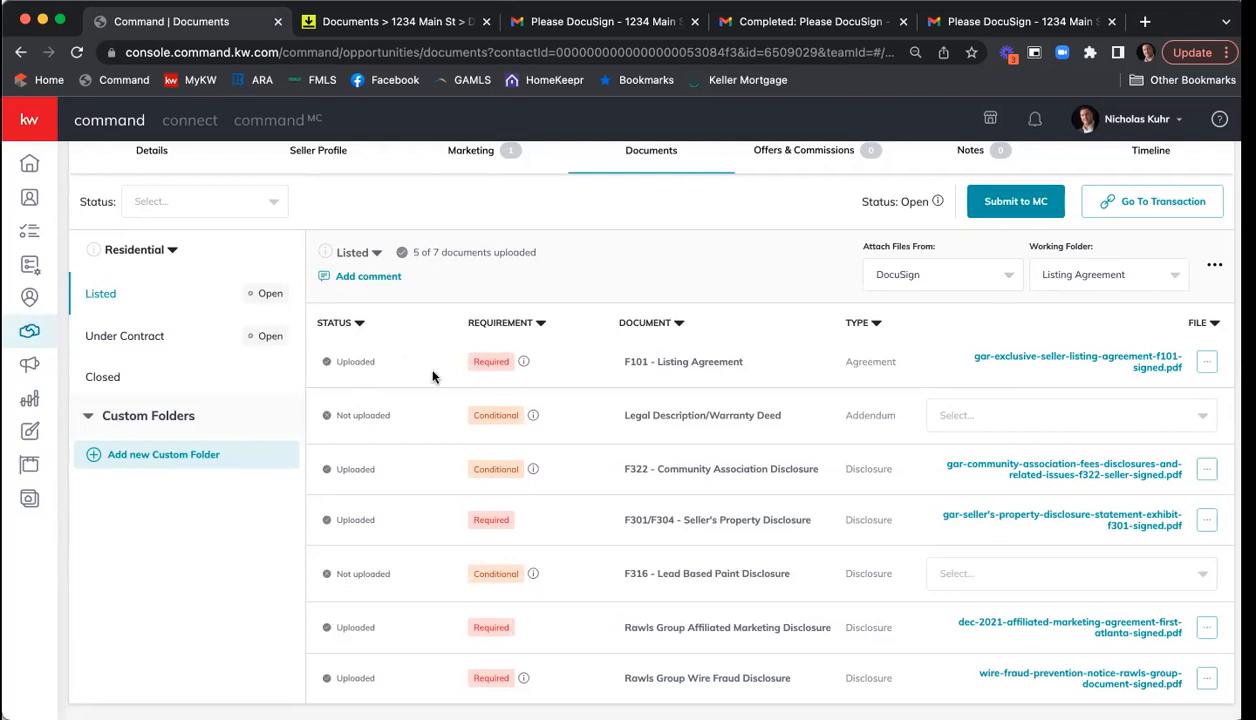
scroll(411, 374, "up", 2)
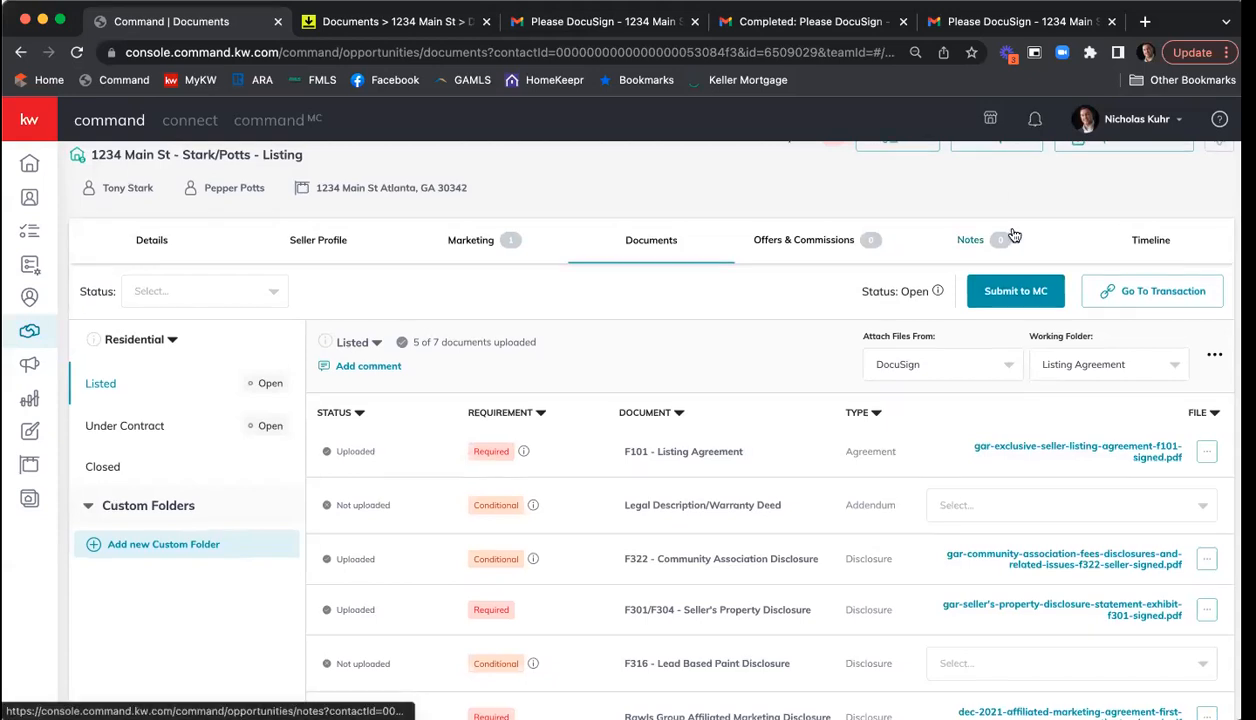
scroll(1005, 235, "up", 1)
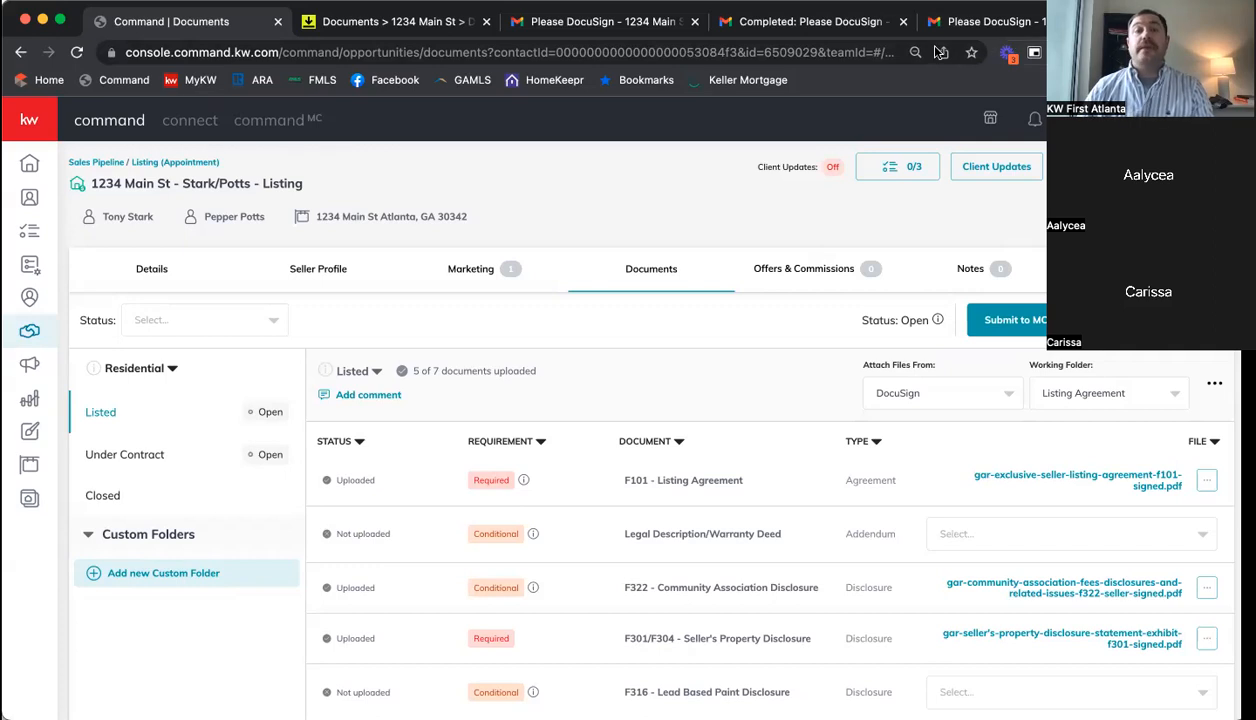
- In DocuSign Rooms, review the 1234 Main St room Details: $415,000 listing and $410,000 contract amounts
left_click(390, 21)
scroll(921, 484, "up", 1)
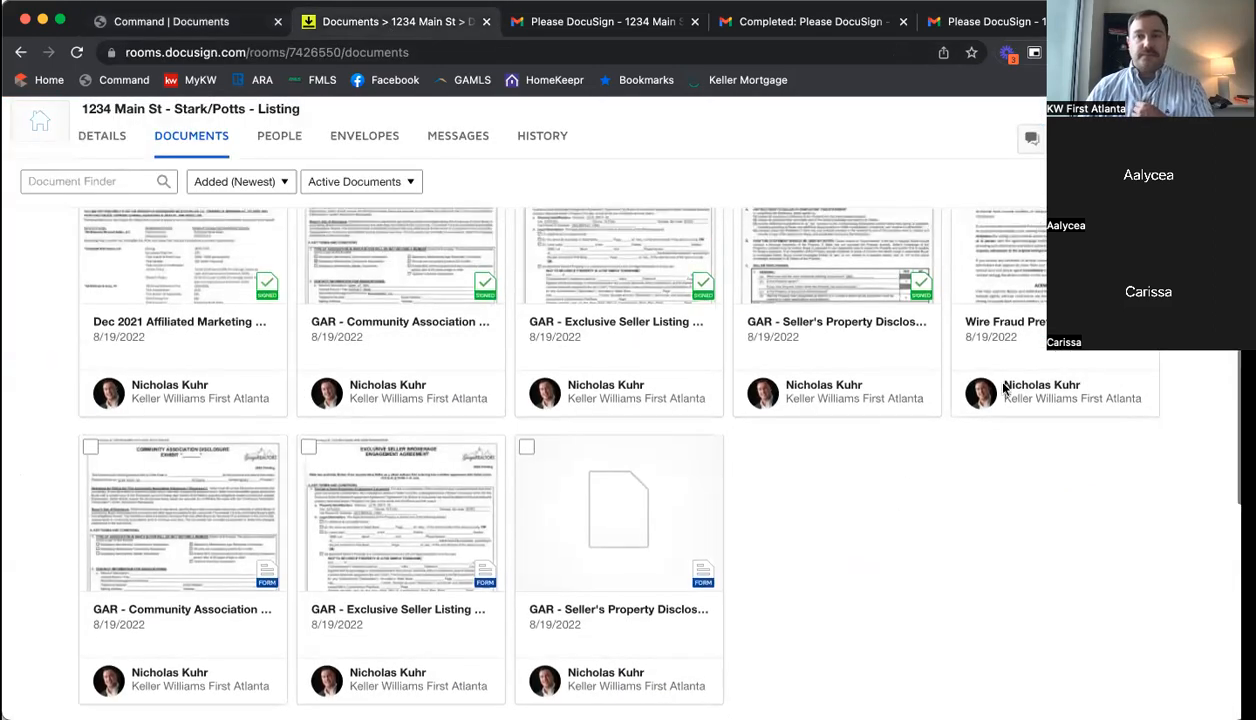
scroll(802, 434, "up", 4)
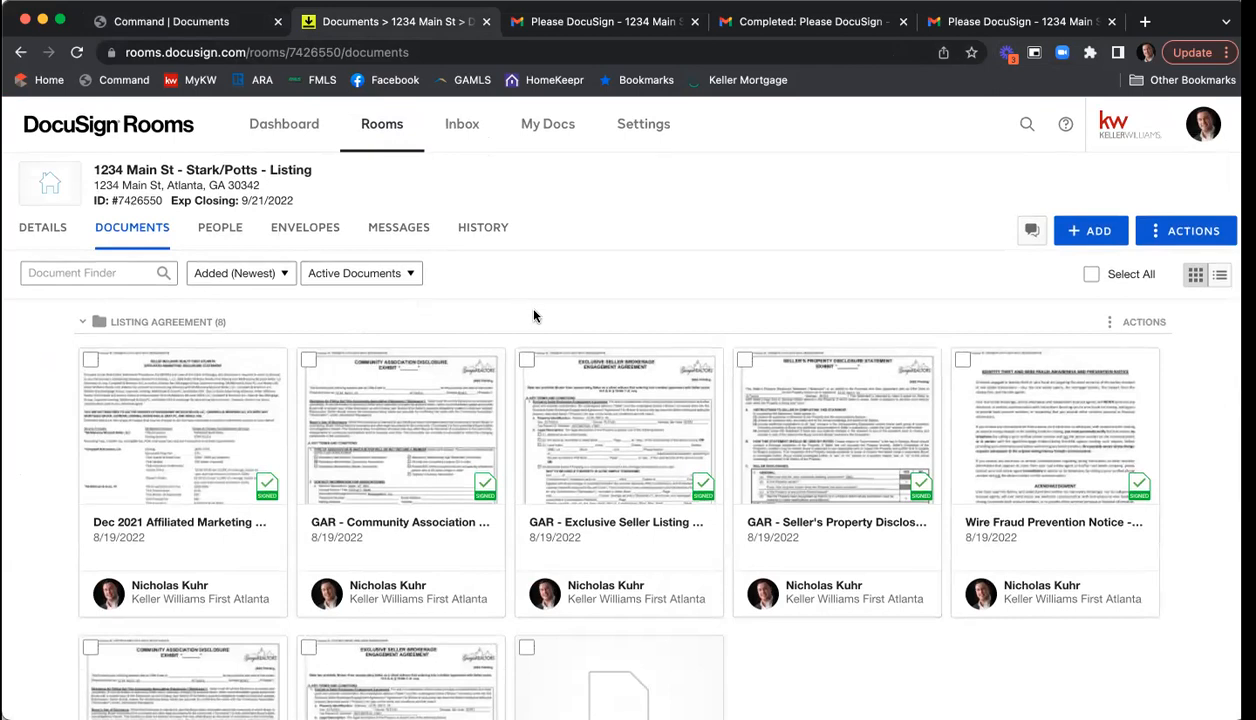
left_click(37, 234)
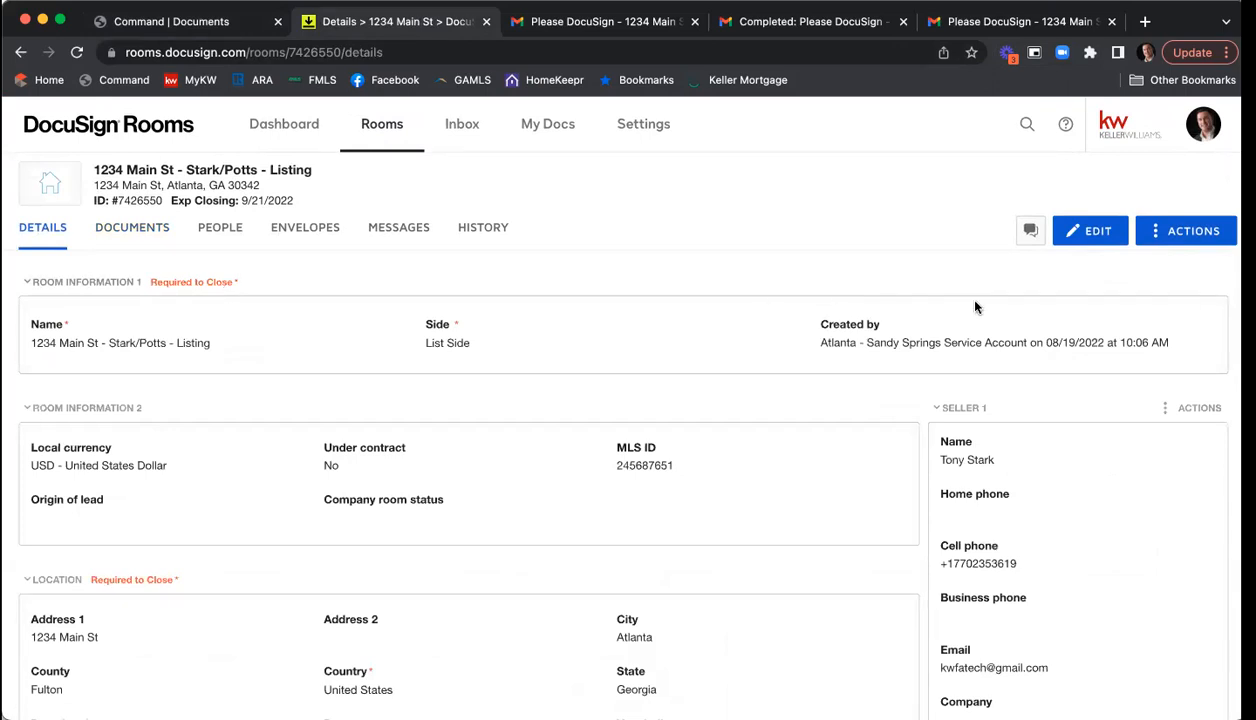
scroll(975, 307, "down", 10)
scroll(1005, 335, "down", 15)
scroll(1010, 333, "down", 15)
scroll(1012, 333, "down", 15)
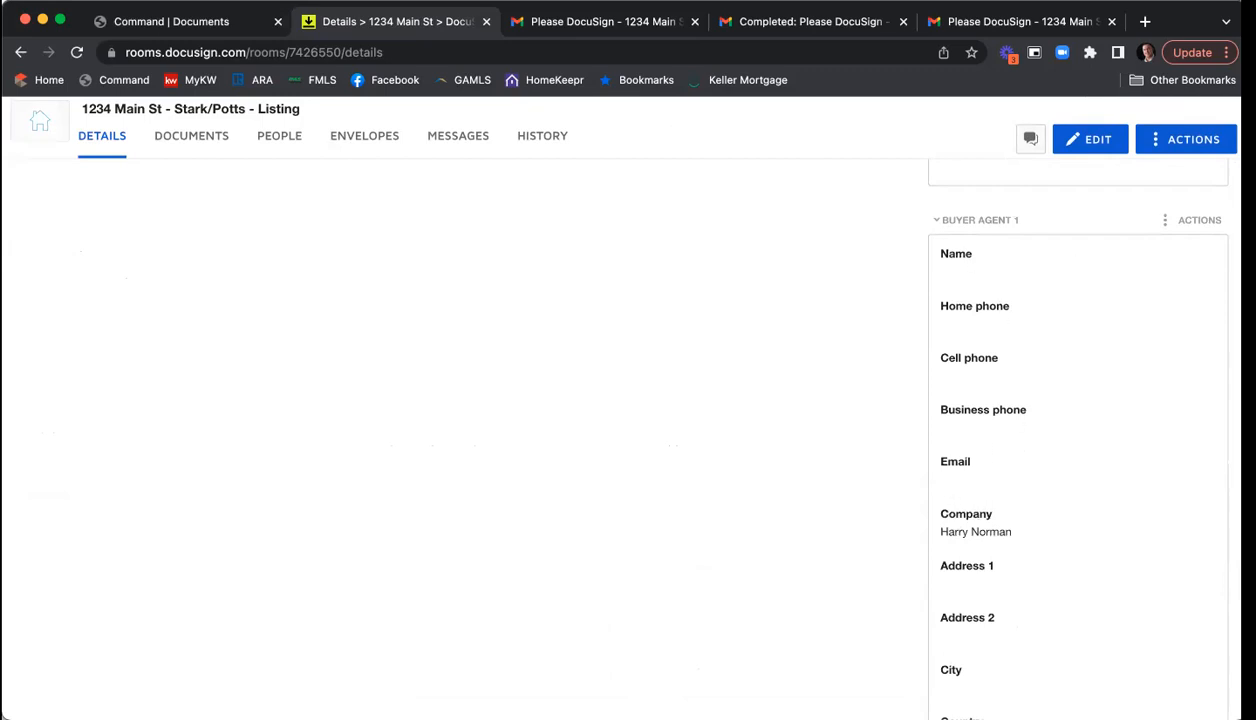
scroll(963, 423, "down", 1)
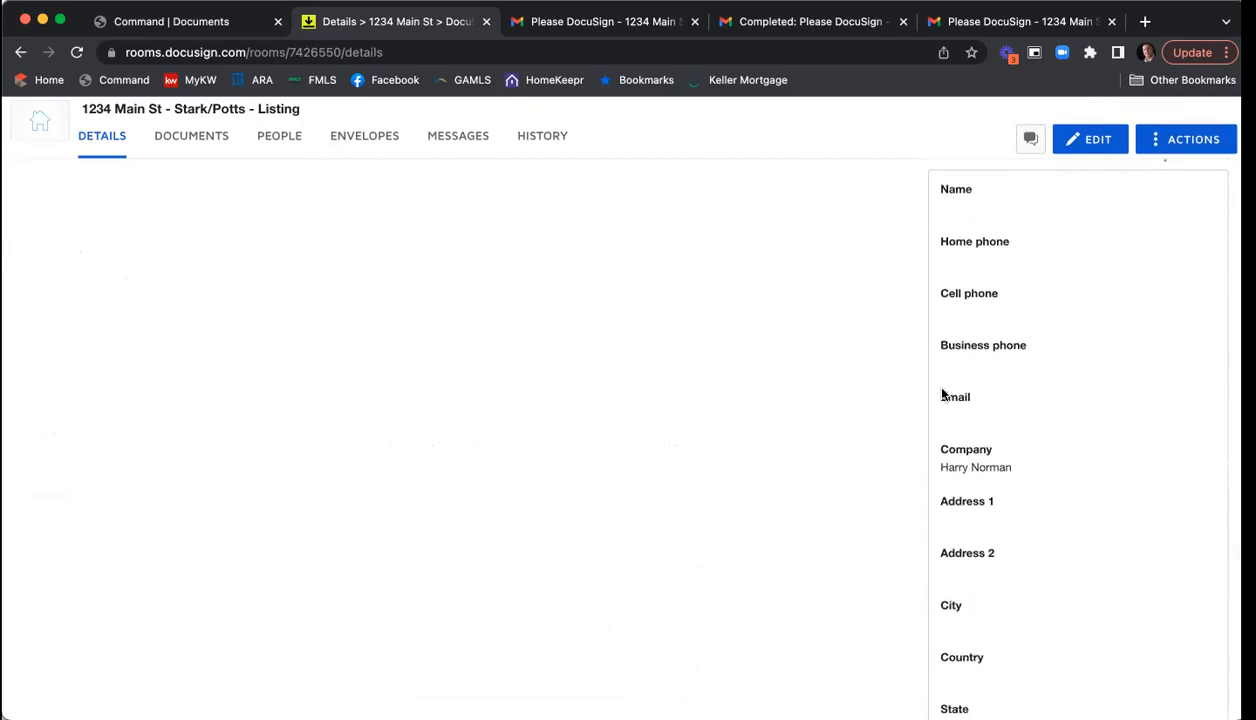
scroll(955, 390, "up", 3)
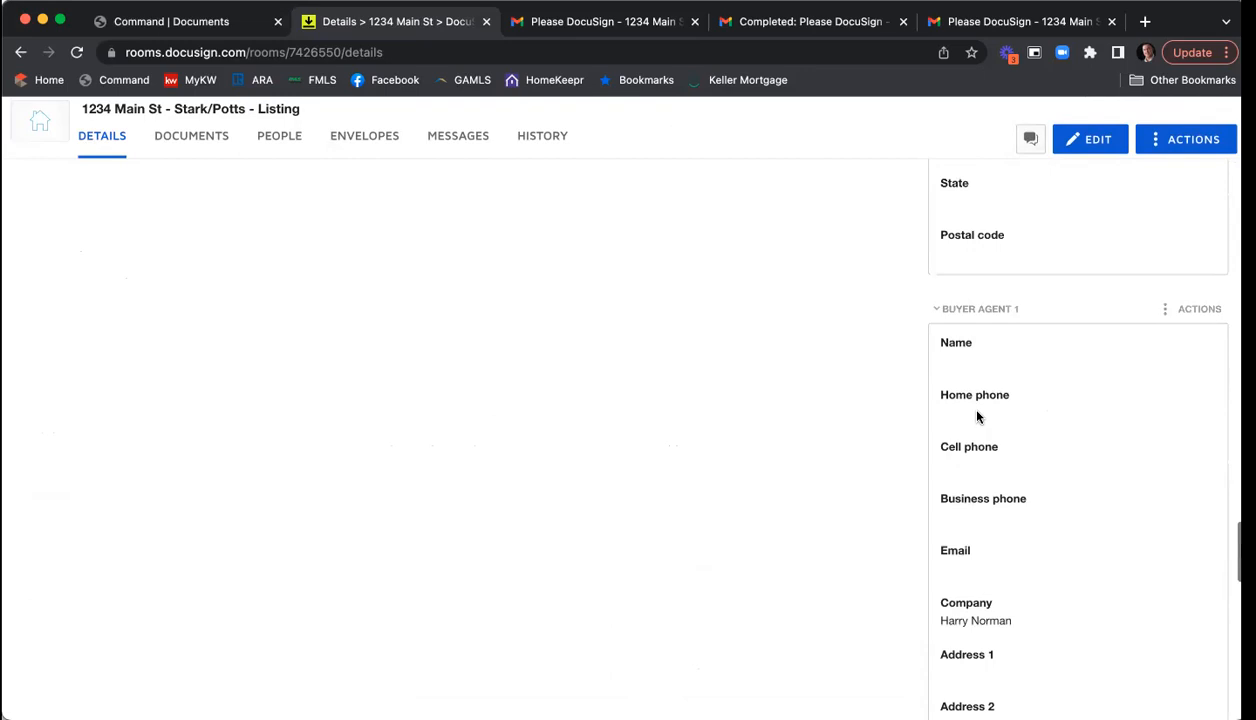
- Start a new envelope and add the unsigned F201 Purchase and Sale form from Room Docs
left_click(384, 141)
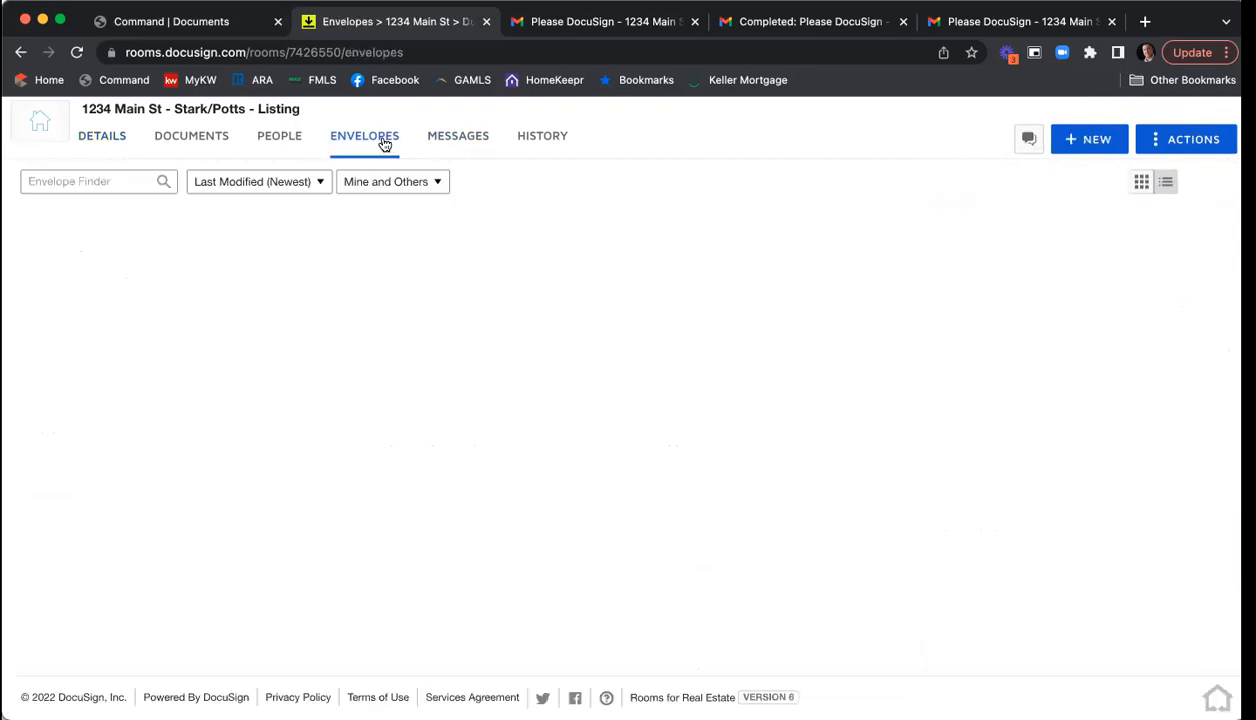
left_click(1076, 142)
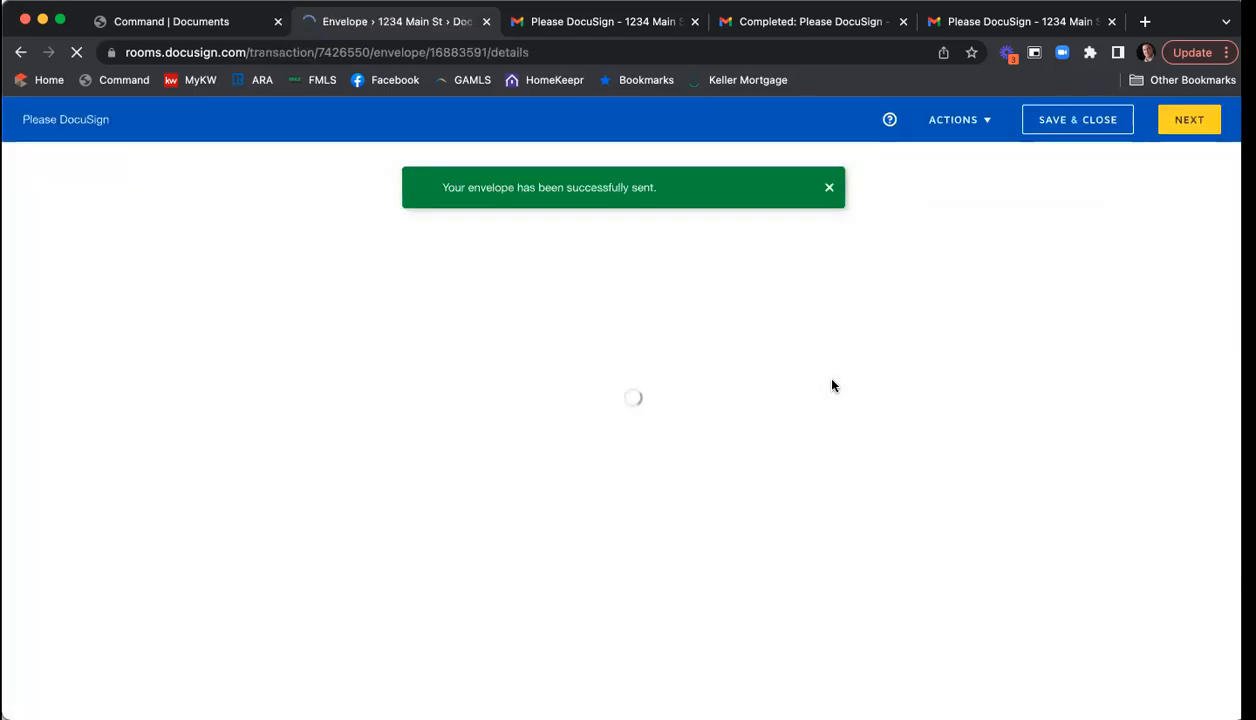
scroll(220, 480, "down", 1)
left_click(147, 481)
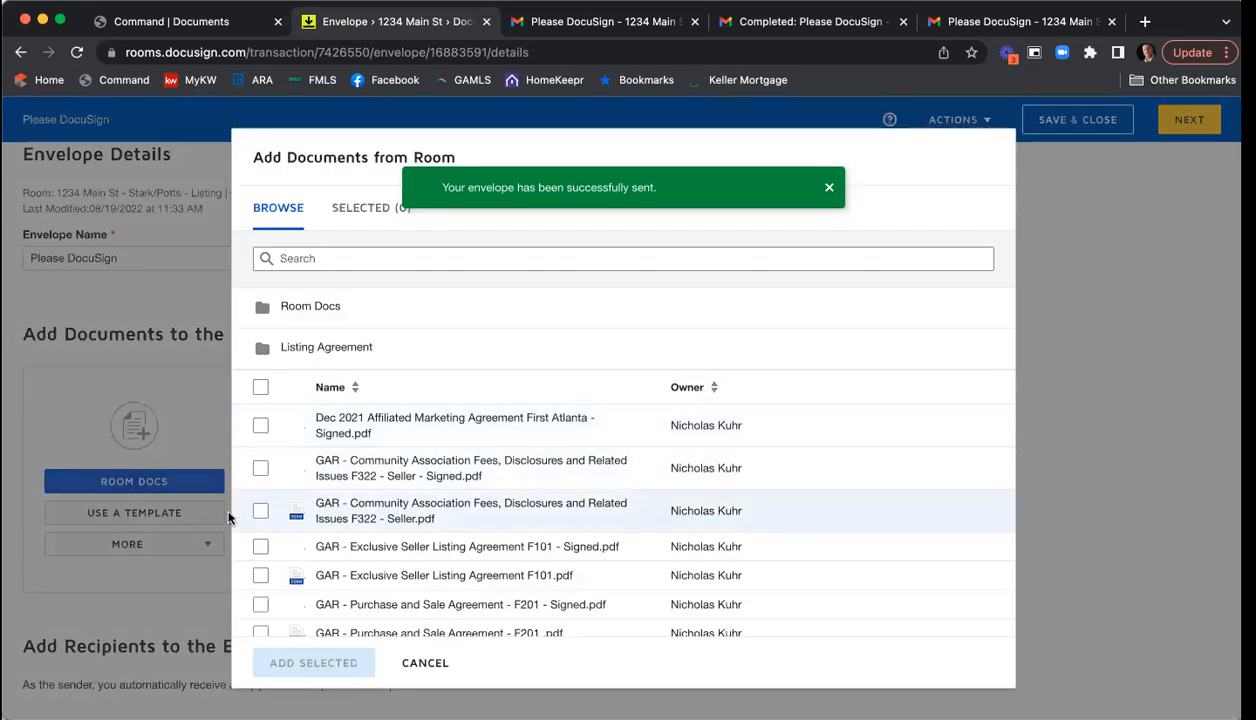
scroll(266, 522, "down", 3)
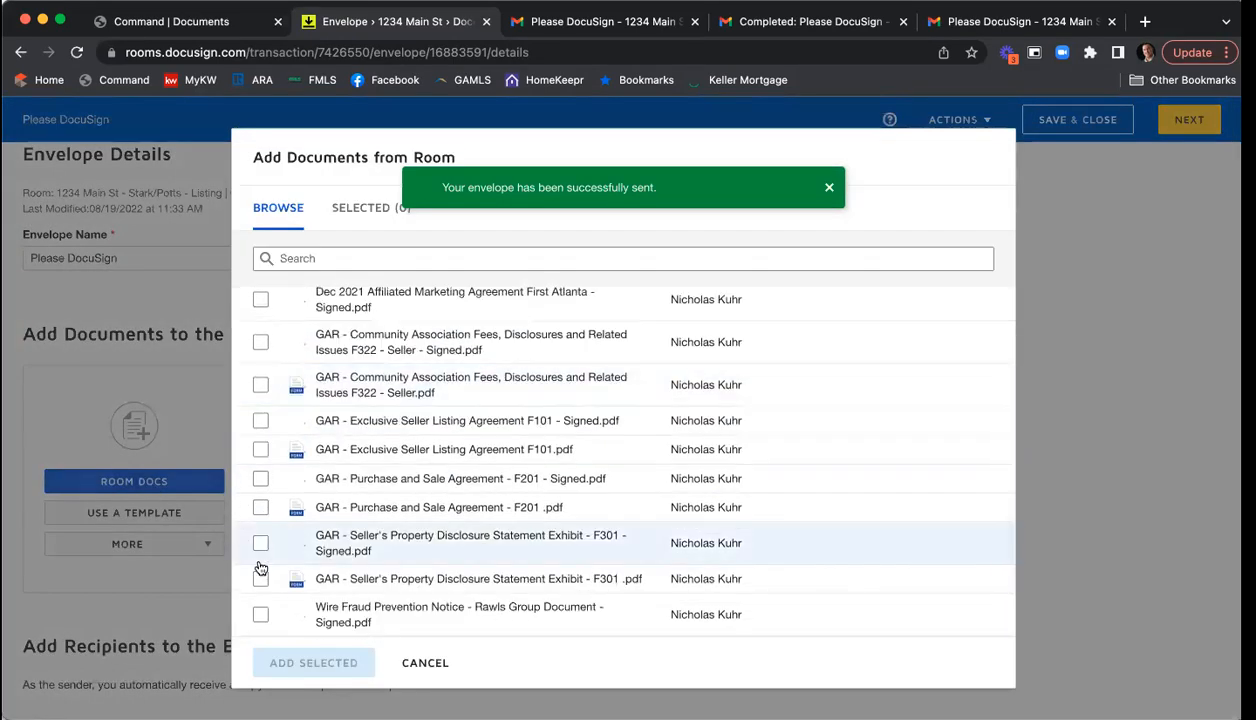
scroll(397, 540, "up", 1)
scroll(397, 530, "up", 5)
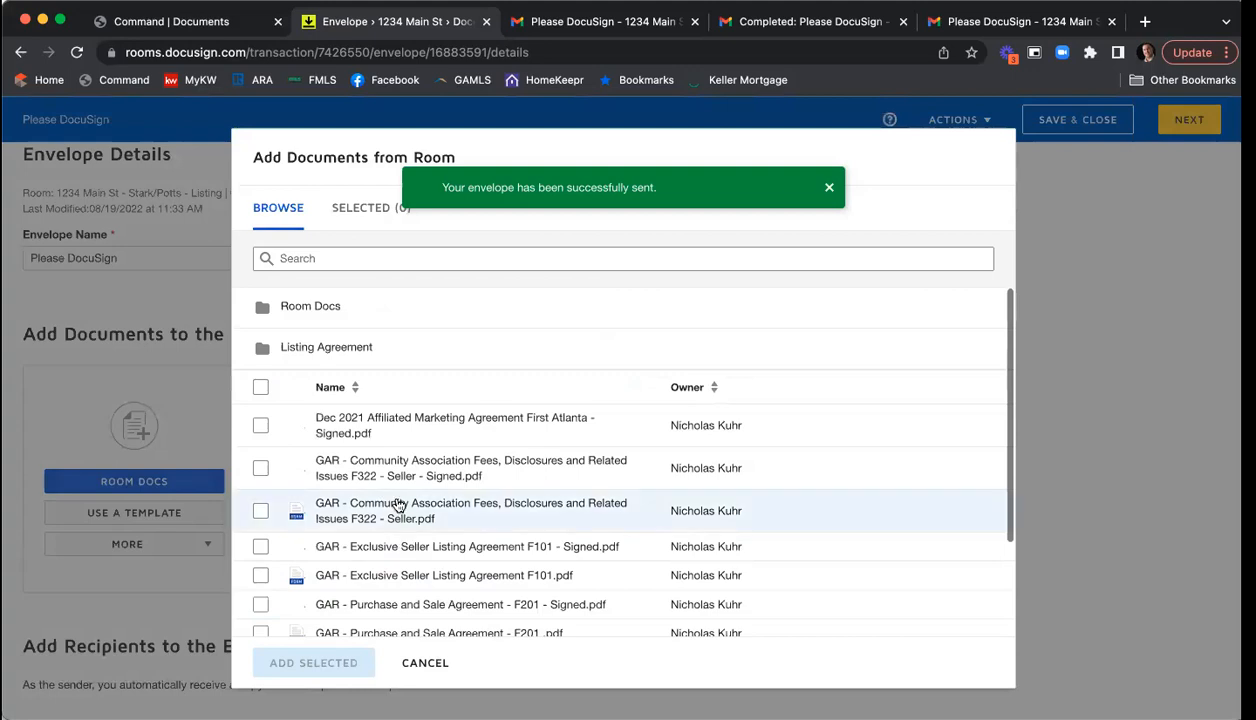
left_click(330, 308)
left_click(261, 408)
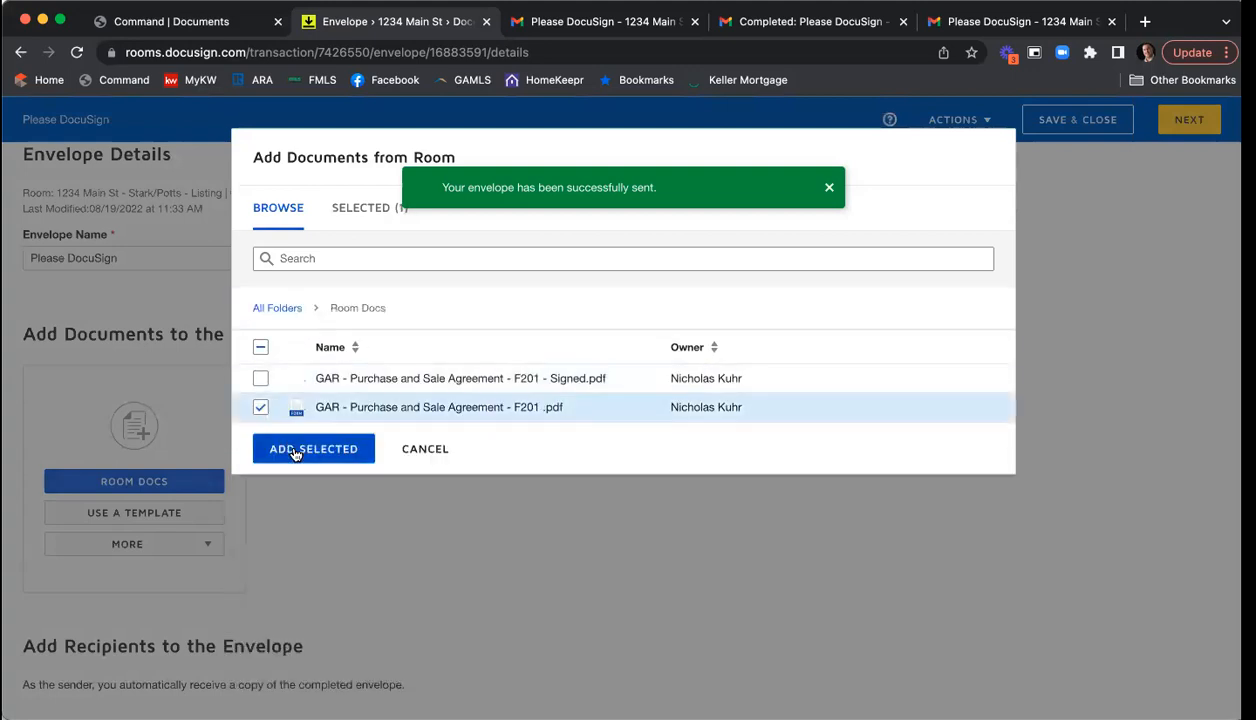
left_click(296, 447)
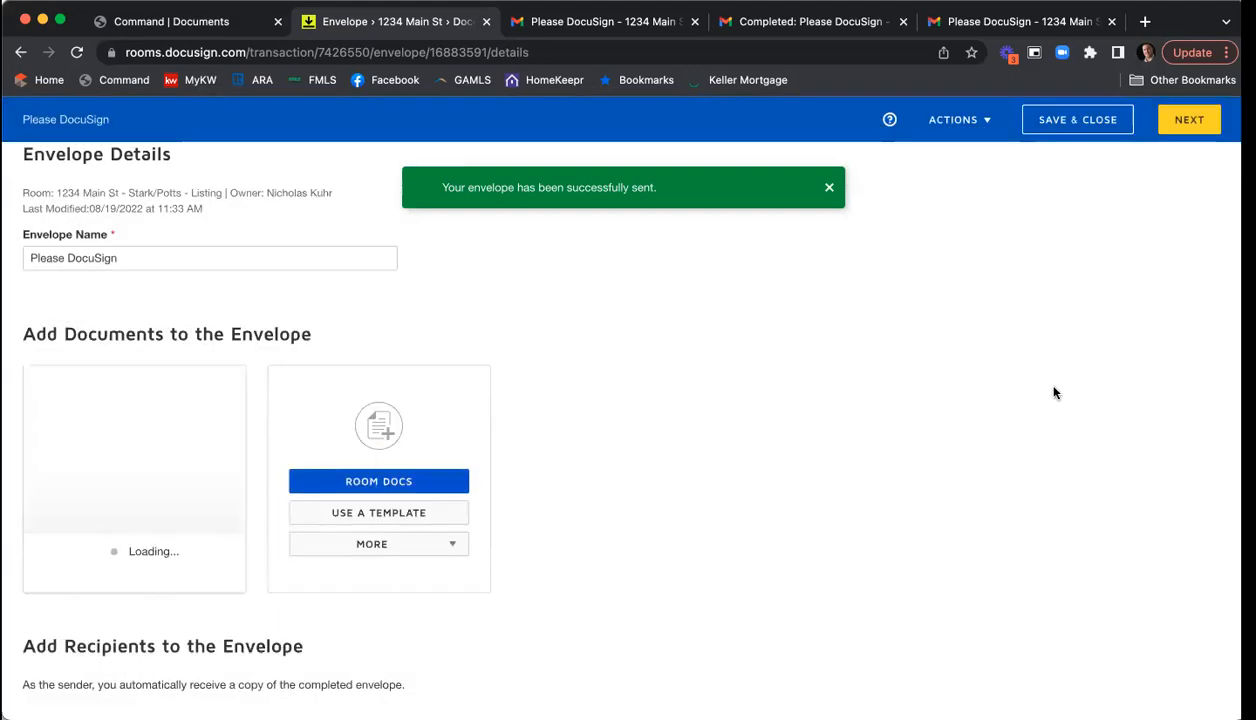
- Tick the Seller One, Seller Two and Listing Agent pre-tagged roles, then cancel without adding them
scroll(1067, 403, "down", 3)
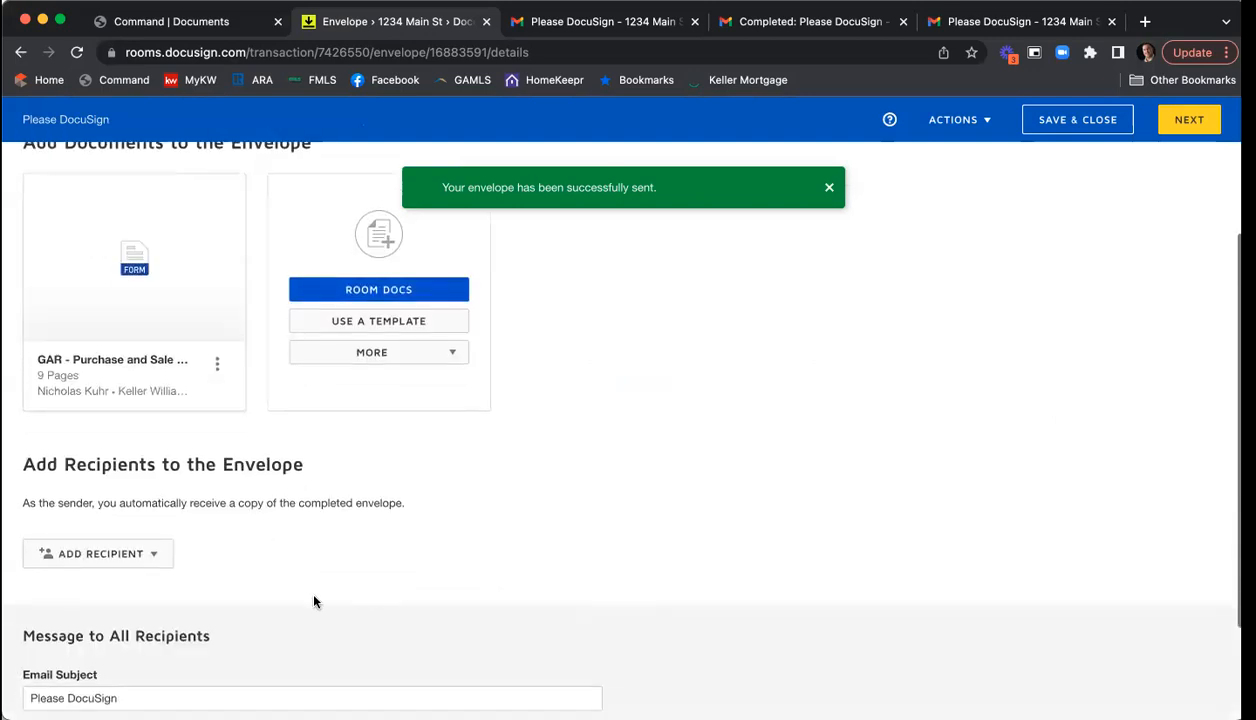
left_click(153, 557)
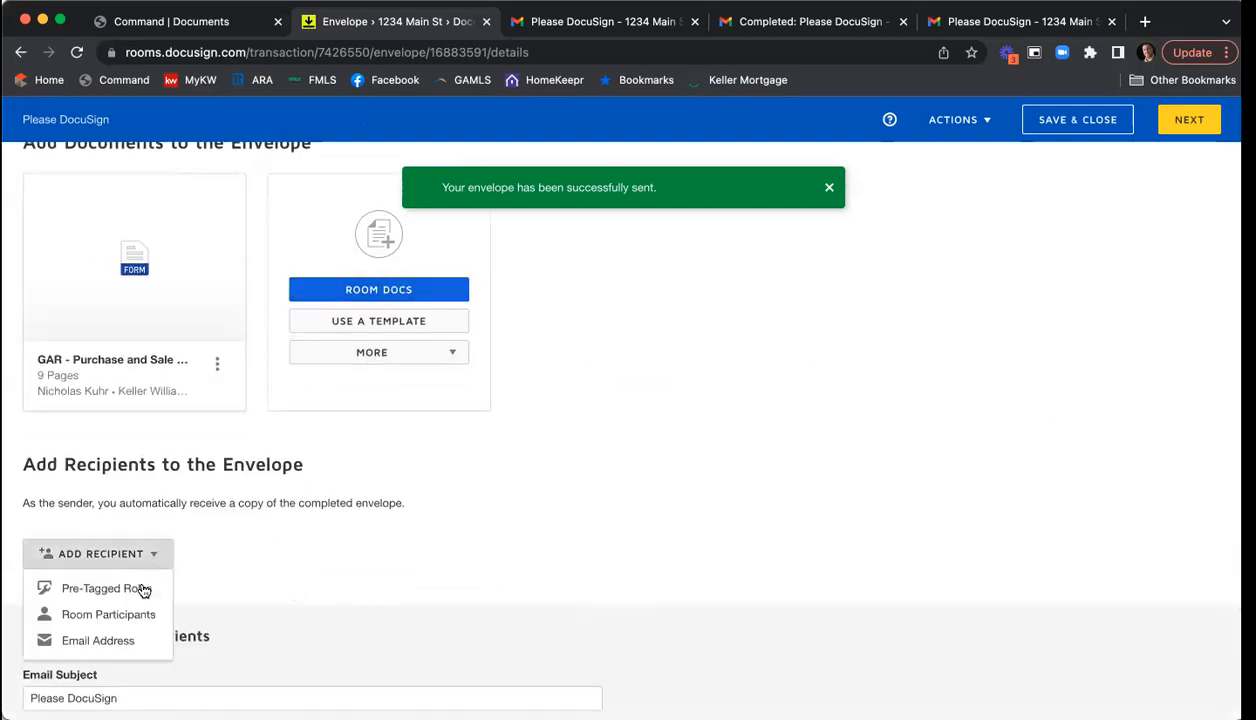
left_click(142, 586)
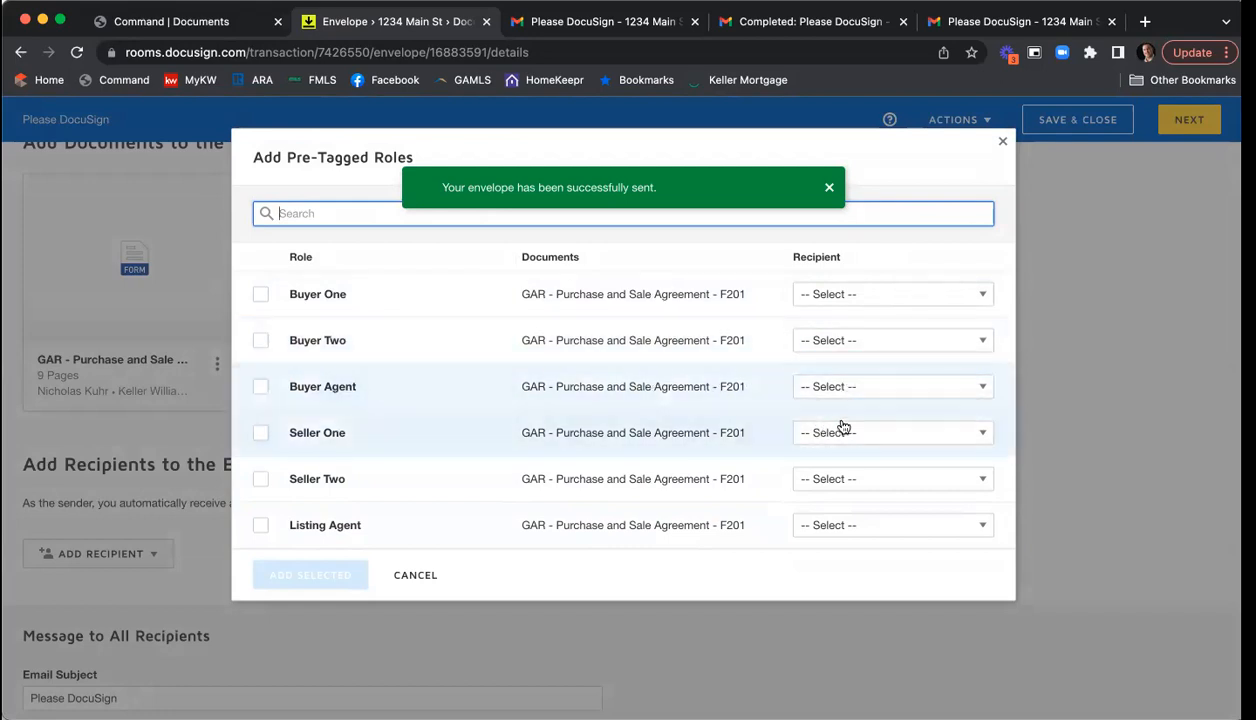
left_click(262, 453)
left_click(258, 479)
left_click(260, 433)
left_click(260, 523)
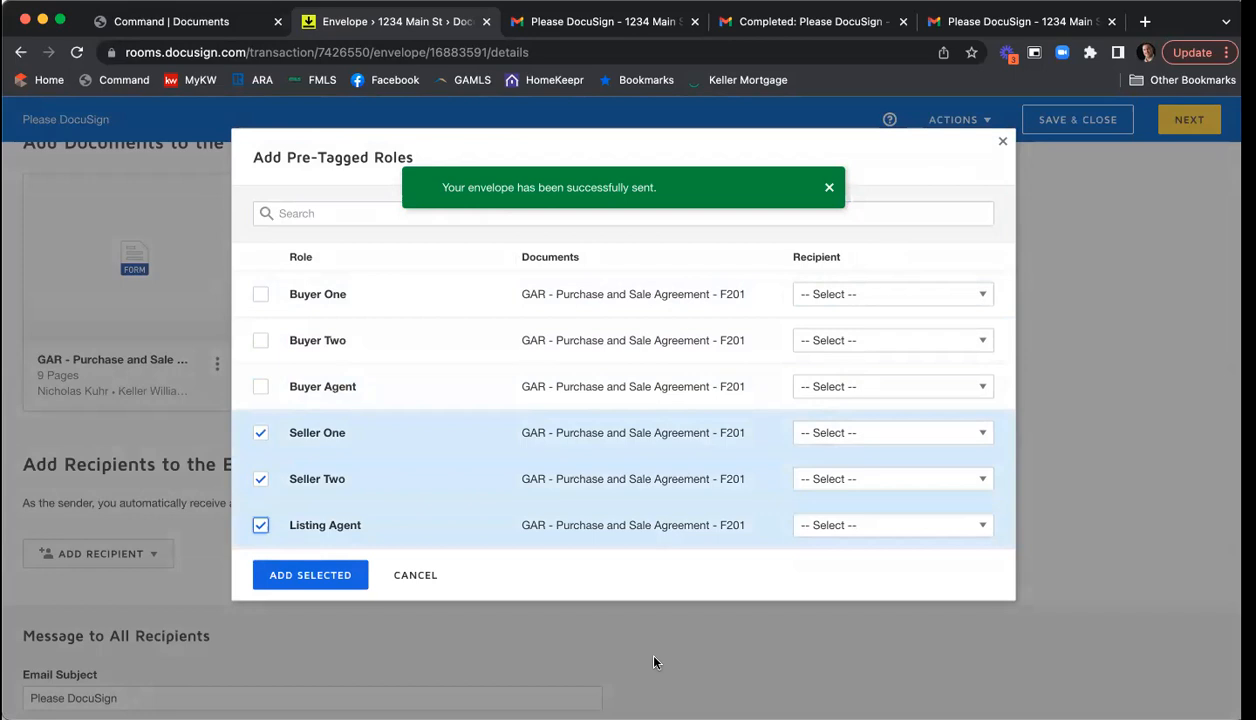
left_click(412, 576)
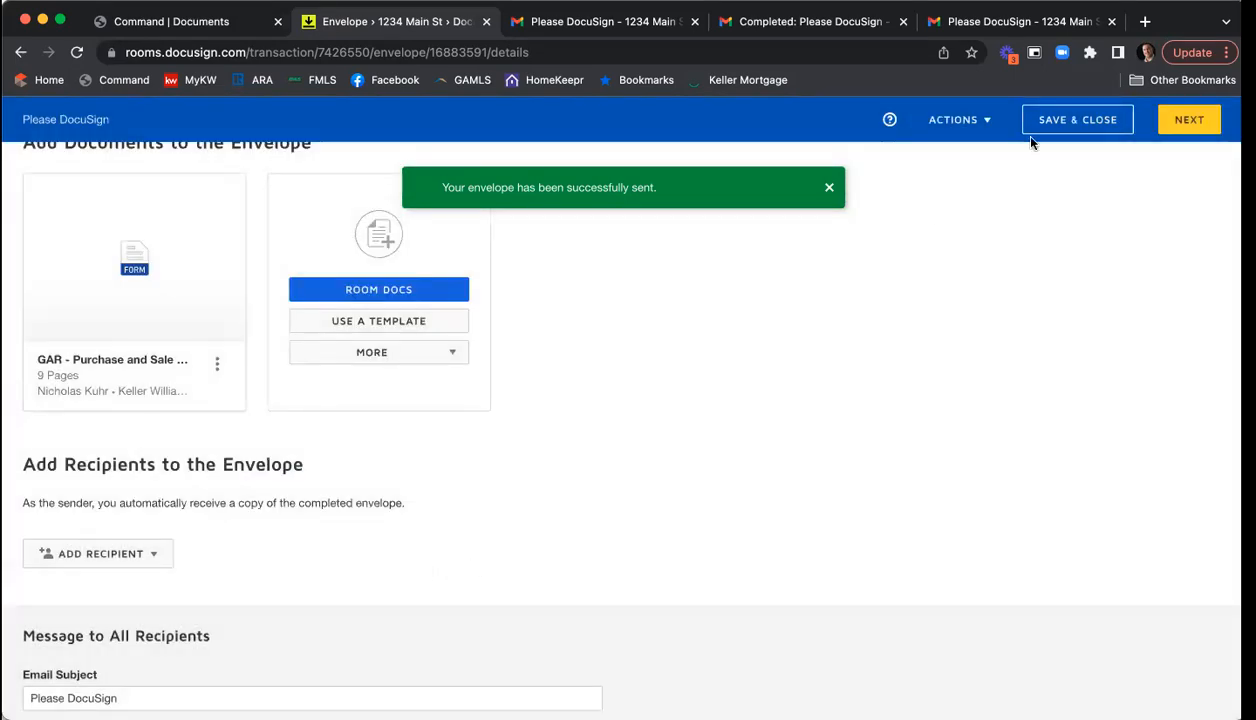